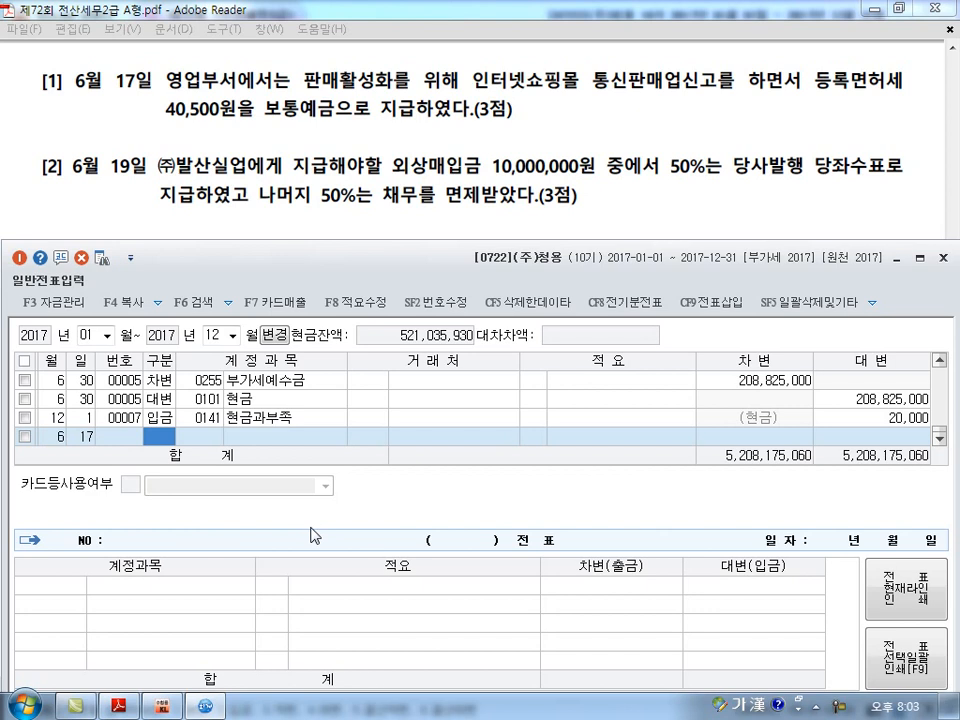
# Enter a credit line for June 17 to account 103 보통예금 with an amount of 40,500.
pyautogui.write('4')
pyautogui.press('Return')
pyautogui.write('103')
pyautogui.press('Return')
pyautogui.press('Return')
pyautogui.press('Return')
pyautogui.write('40,500')
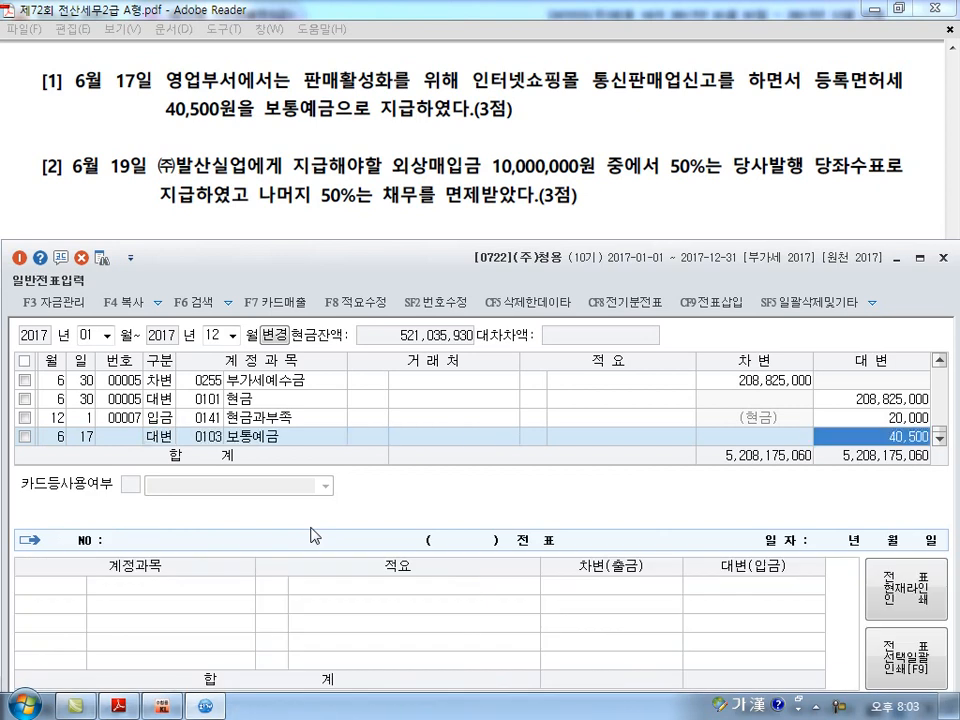
pyautogui.press('Return')
# Add the matching June 17 debit line of 40,500 to account 817 세금과공과.
pyautogui.press('Return')
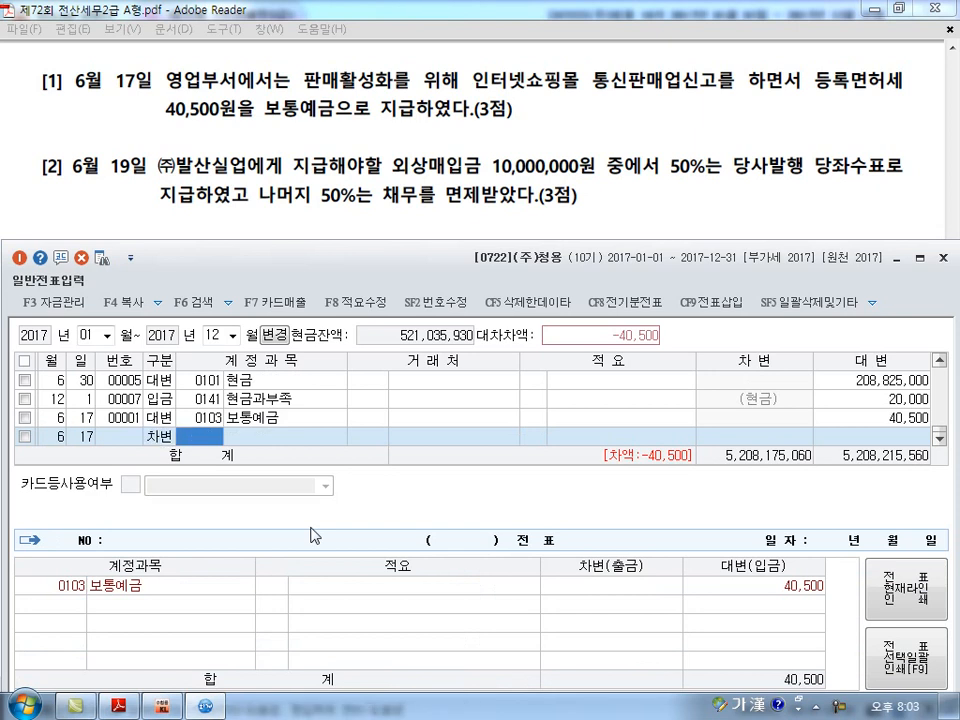
pyautogui.write('817')
pyautogui.press('Return')
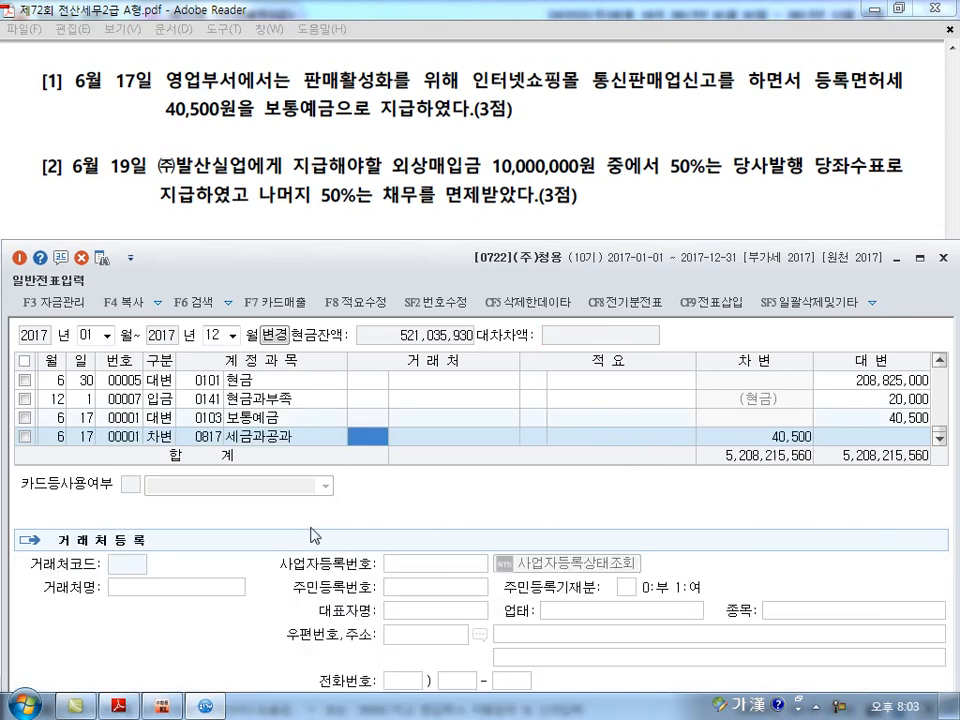
pyautogui.press('Return')
pyautogui.press('Return')
pyautogui.press('Return')
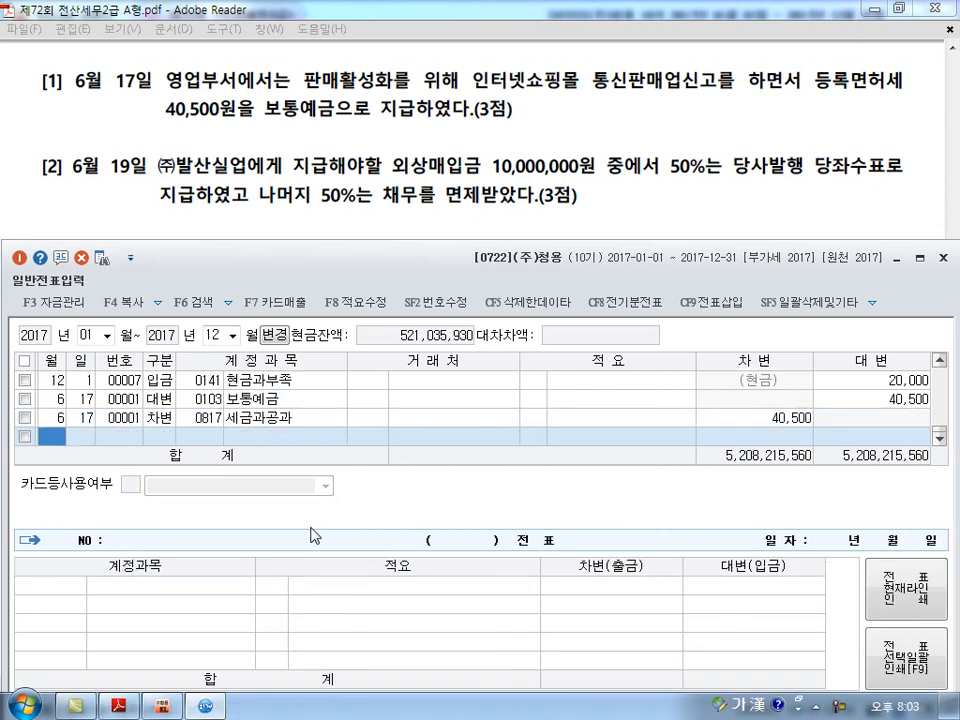
# Start a journal line dated June 19 as a debit to account 251 외상매입금.
pyautogui.write('6')
pyautogui.press('Return')
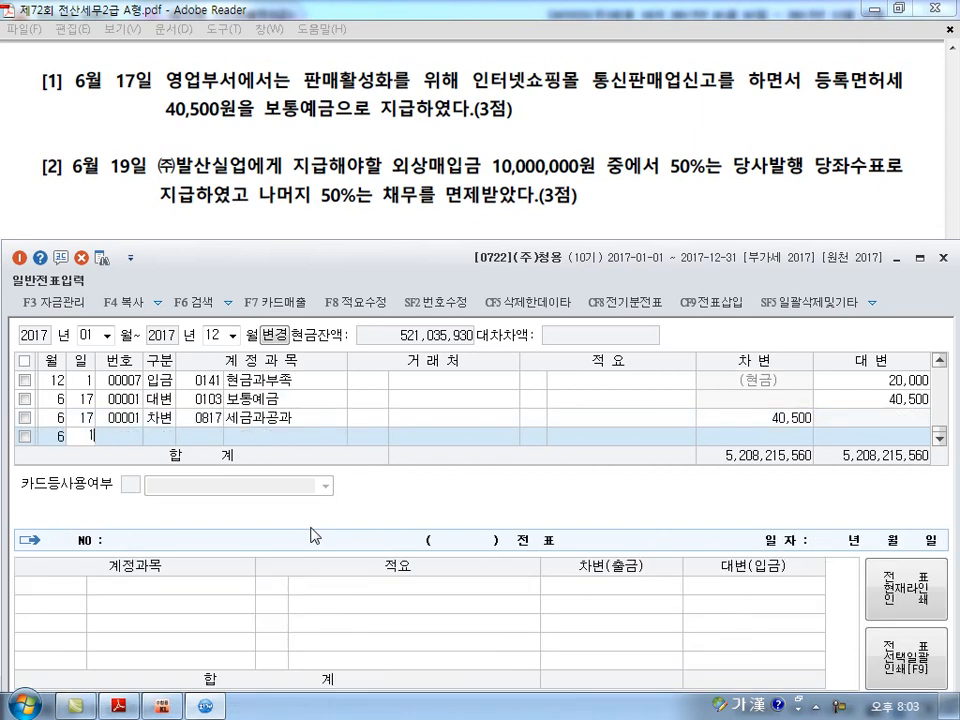
pyautogui.write('19')
pyautogui.press('Return')
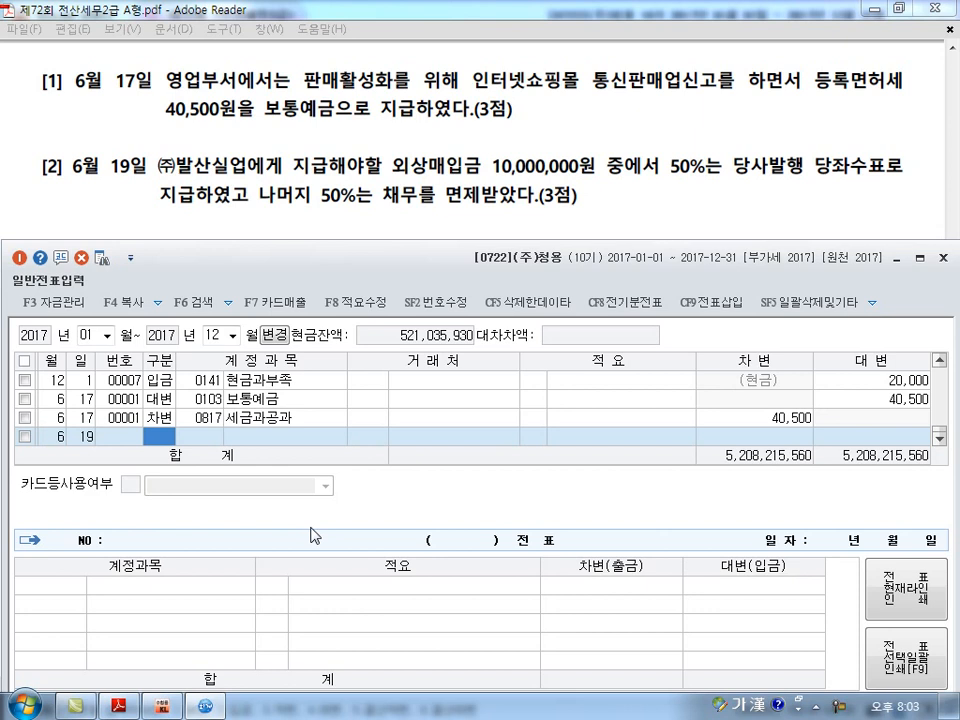
pyautogui.write('3')
pyautogui.press('Return')
pyautogui.write('251')
pyautogui.press('Return')
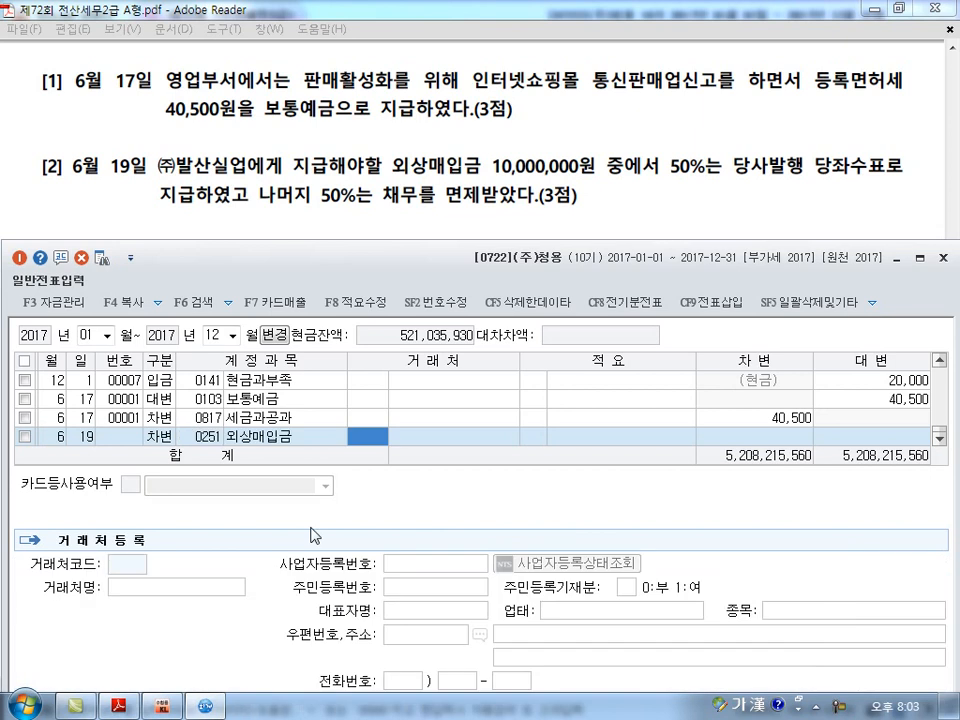
# Assign (주)발산실업 as the trading partner of the 외상매입금 line and set its debit amount to 10,000,000.
pyautogui.write('발산')
pyautogui.press('Return')
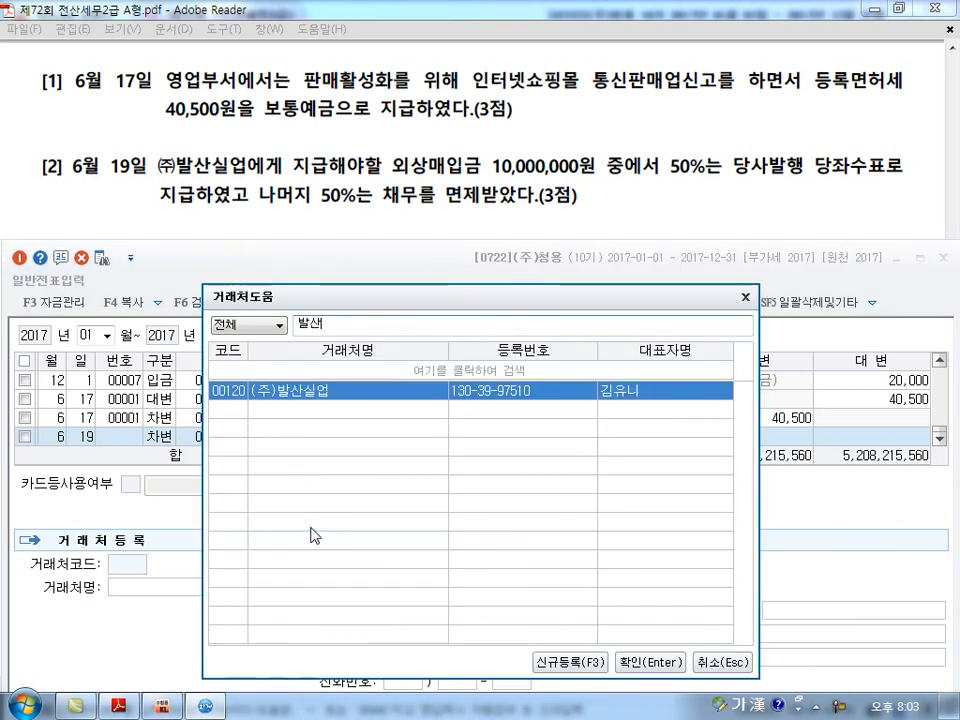
pyautogui.press('Return')
pyautogui.press('Return')
pyautogui.write('10000000')
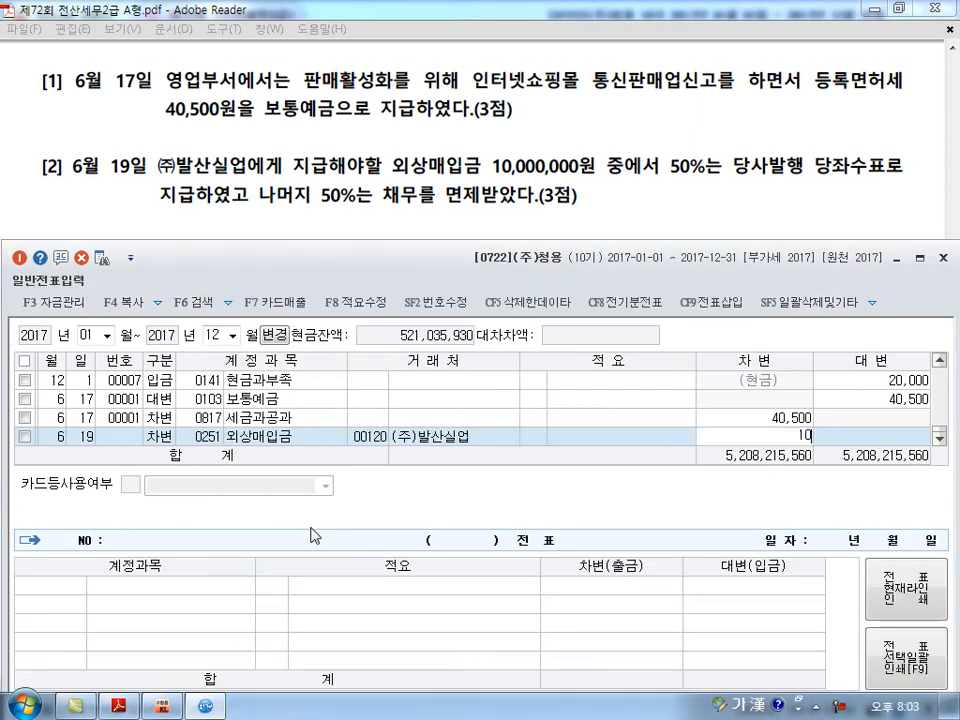
pyautogui.press('Return')
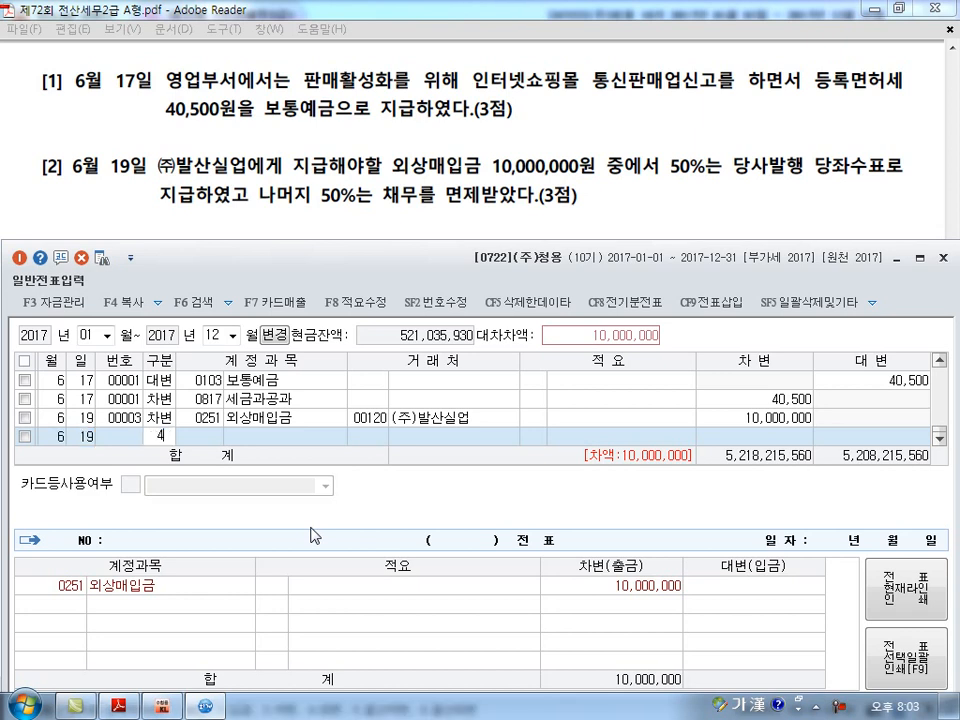
# Add a June 19 credit line to account 102 당좌예금 with an amount of 5,000,000.
pyautogui.write('4102')
pyautogui.press('Return')
pyautogui.press('Return')
pyautogui.press('Return')
pyautogui.write('5,000,000')
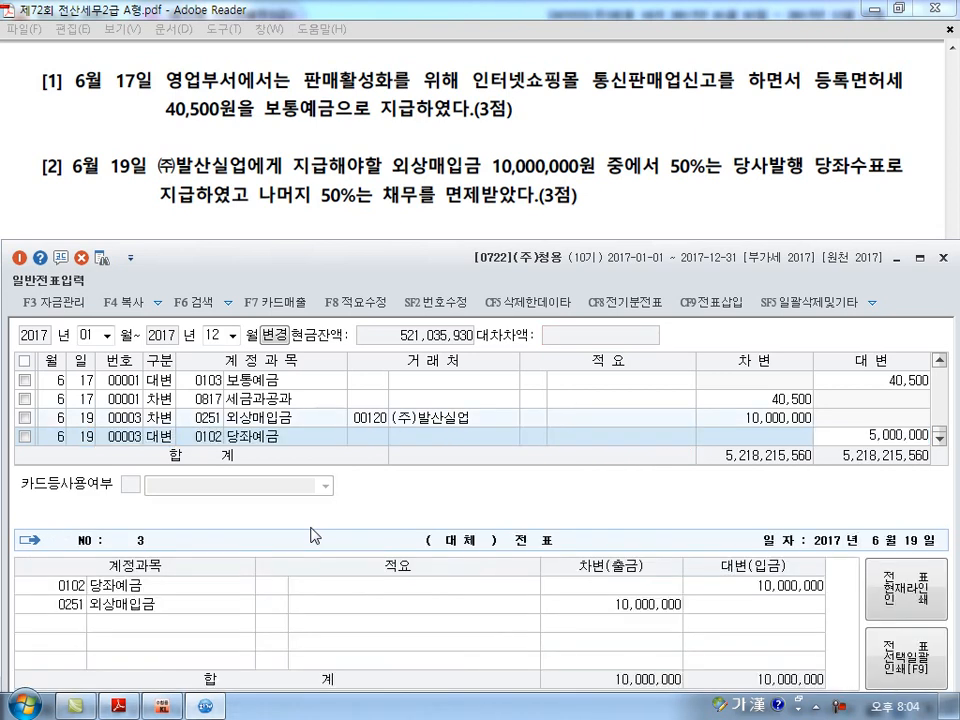
pyautogui.press('Return')
pyautogui.press('Return')
pyautogui.press('Return')
# Add a June 19 credit line of 5,000,000 to the 채무면제이익 account, found by searching for 채무면.
pyautogui.write('4')
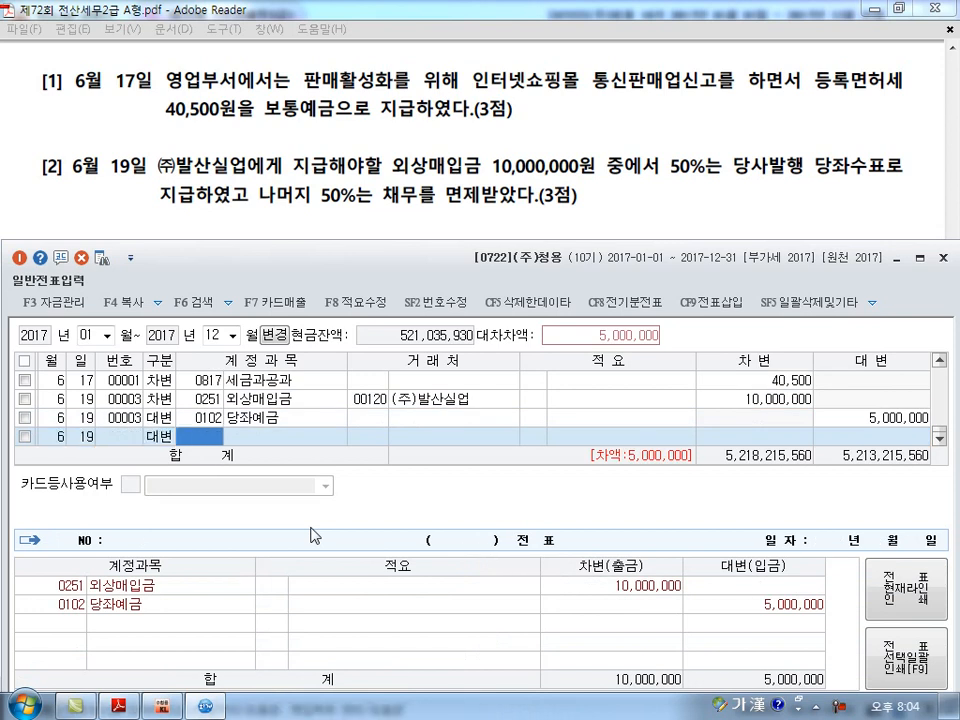
pyautogui.write('채무면')
pyautogui.press('Return')
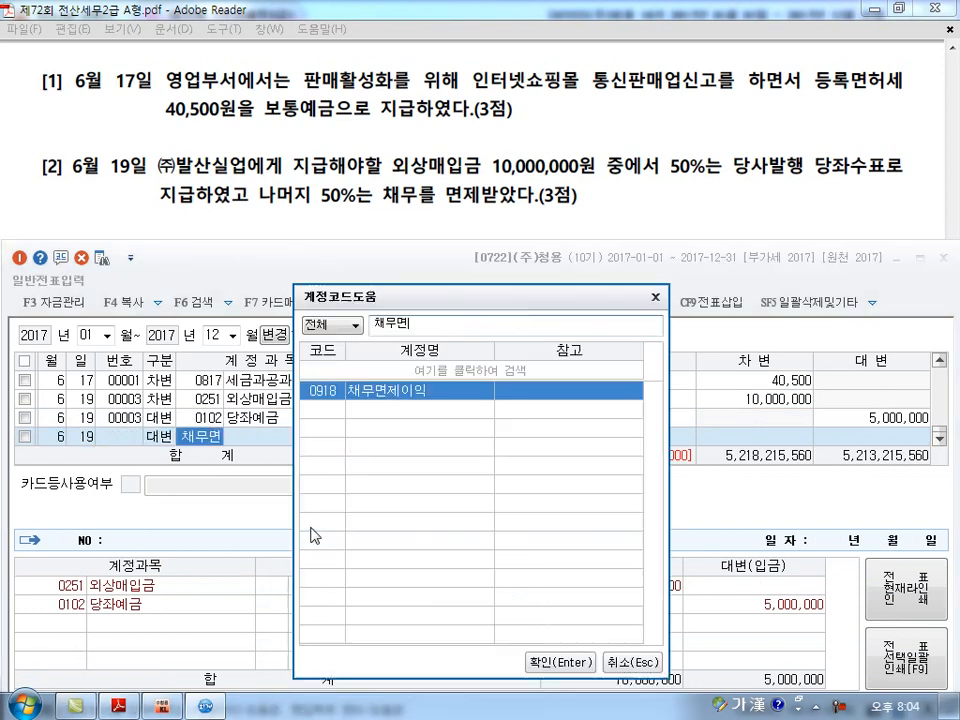
pyautogui.press('Return')
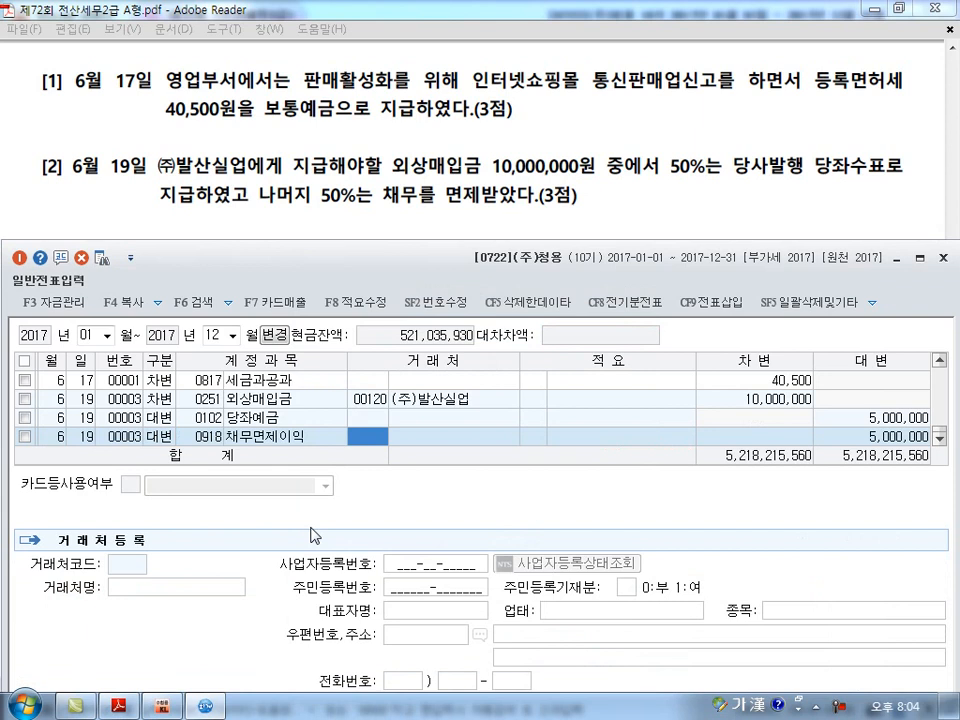
pyautogui.press('Return')
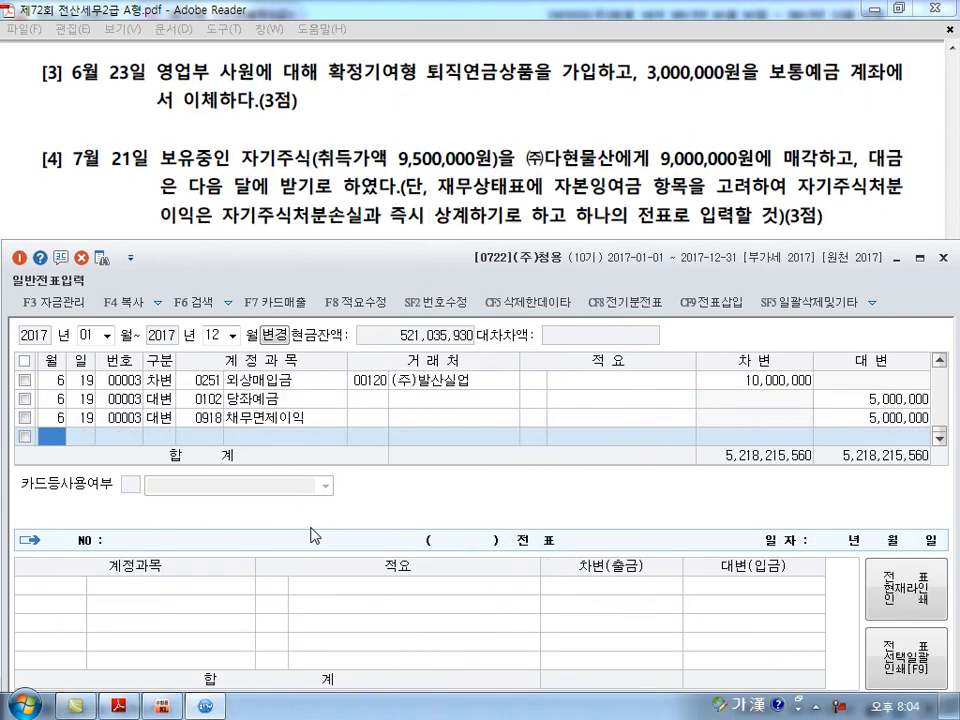
# Start a new journal line dated June 23.
pyautogui.write('6')
pyautogui.press('Return')
pyautogui.write('23')
pyautogui.press('Return')
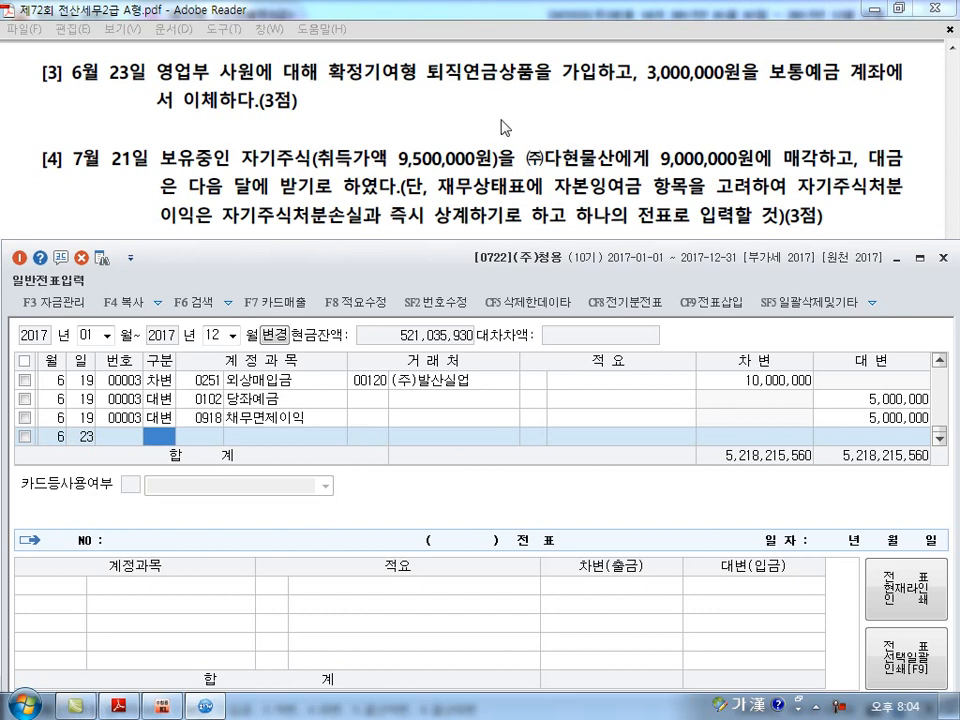
pyautogui.moveTo(384, 82)
pyautogui.mouseDown()
pyautogui.moveTo(380, 52)
pyautogui.moveTo(405, 130)
pyautogui.mouseUp()
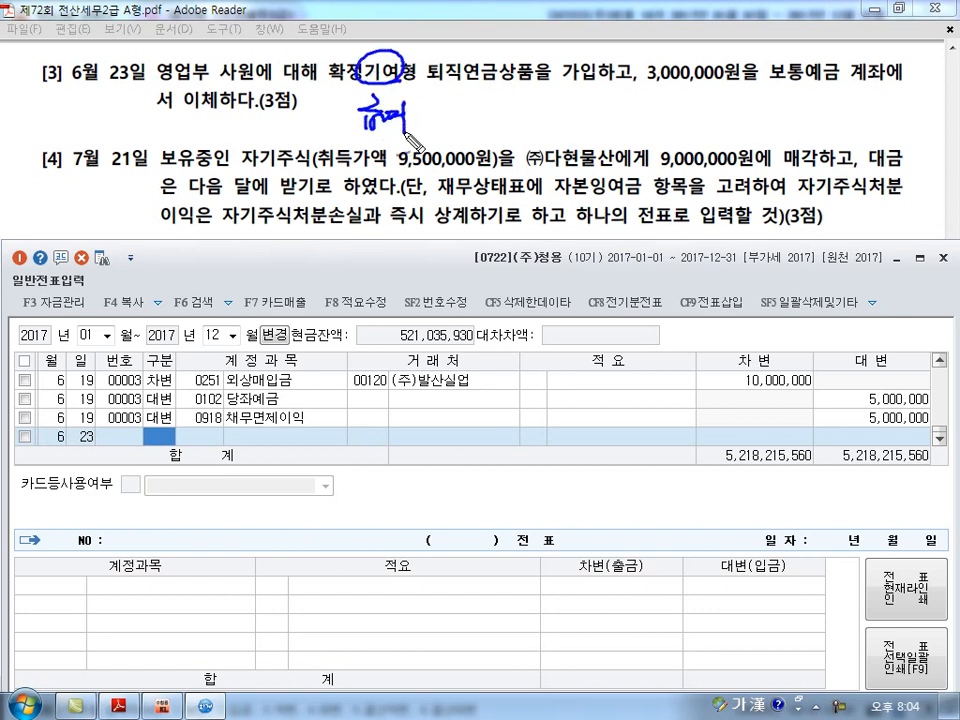
pyautogui.moveTo(460, 100)
pyautogui.mouseDown()
pyautogui.moveTo(489, 111)
pyautogui.moveTo(493, 128)
pyautogui.moveTo(518, 118)
pyautogui.moveTo(526, 125)
pyautogui.mouseUp()
pyautogui.moveTo(212, 93)
pyautogui.mouseDown()
pyautogui.moveTo(150, 82)
pyautogui.moveTo(212, 58)
pyautogui.mouseUp()
pyautogui.moveTo(322, 128)
pyautogui.mouseDown()
pyautogui.moveTo(339, 108)
pyautogui.moveTo(358, 126)
pyautogui.mouseUp()
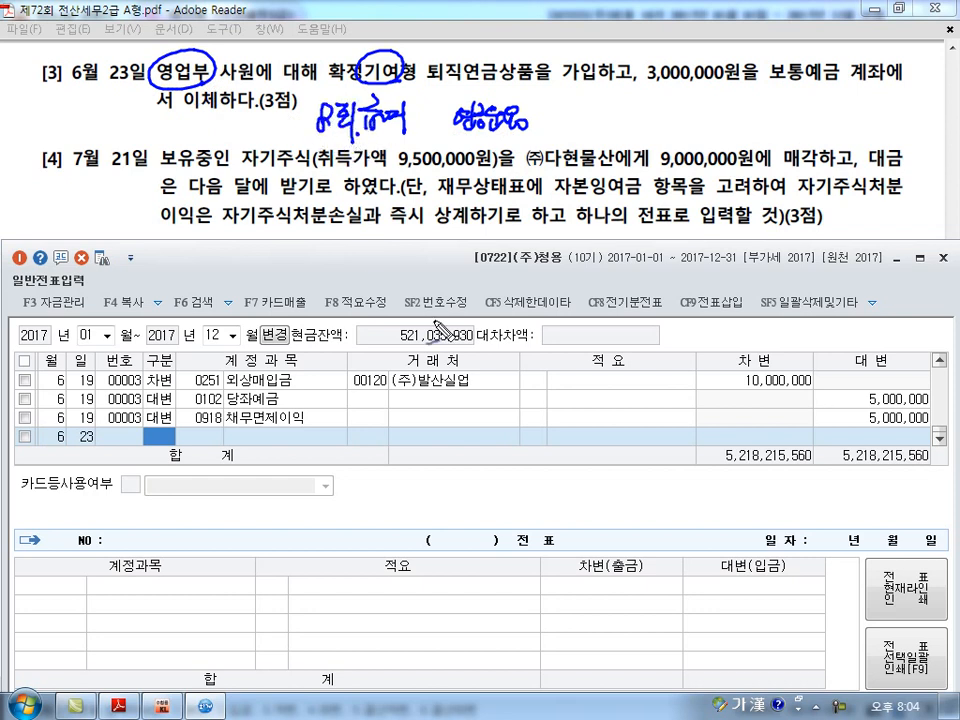
pyautogui.press('Escape')
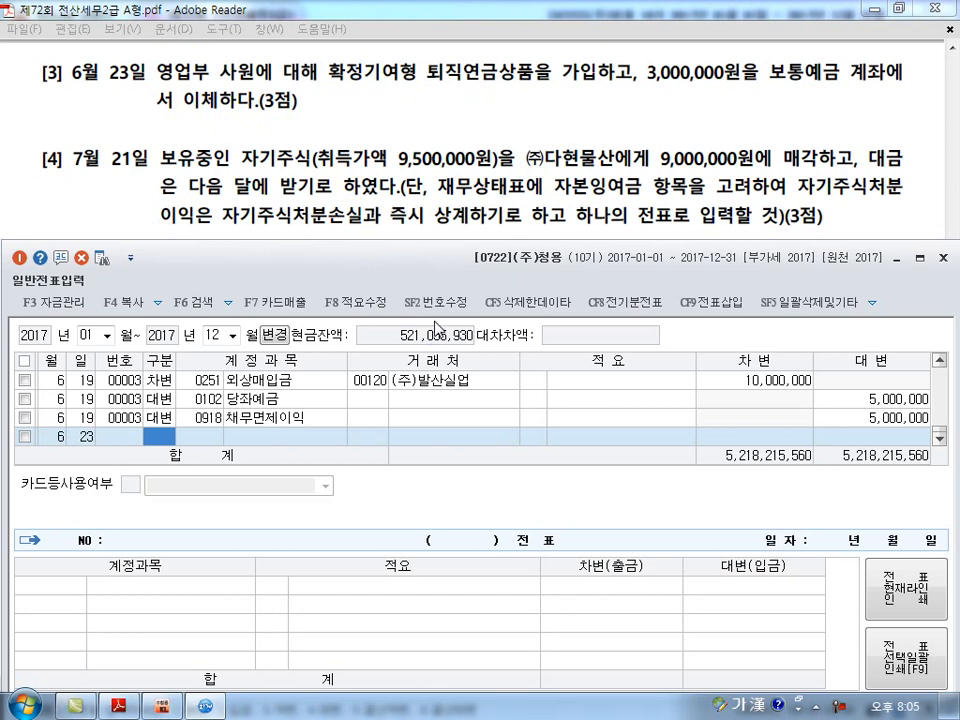
# Make the June 23 line a credit to account 103 보통예금 with an amount of 3,000,000.
pyautogui.write('4')
pyautogui.press('Return')
pyautogui.write('103')
pyautogui.press('Return')
pyautogui.press('Return')
pyautogui.press('Return')
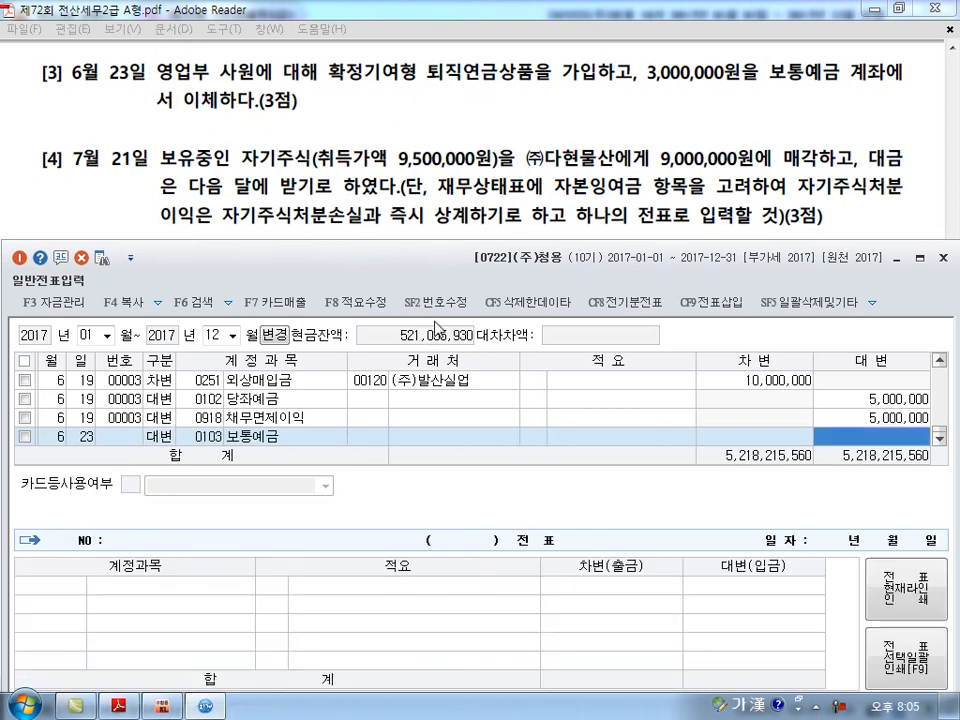
pyautogui.write('3000000')
# Add the June 23 debit line of 3,000,000 to account 0806 퇴직급여, searching the accounts for 퇴직급.
pyautogui.press('Return')
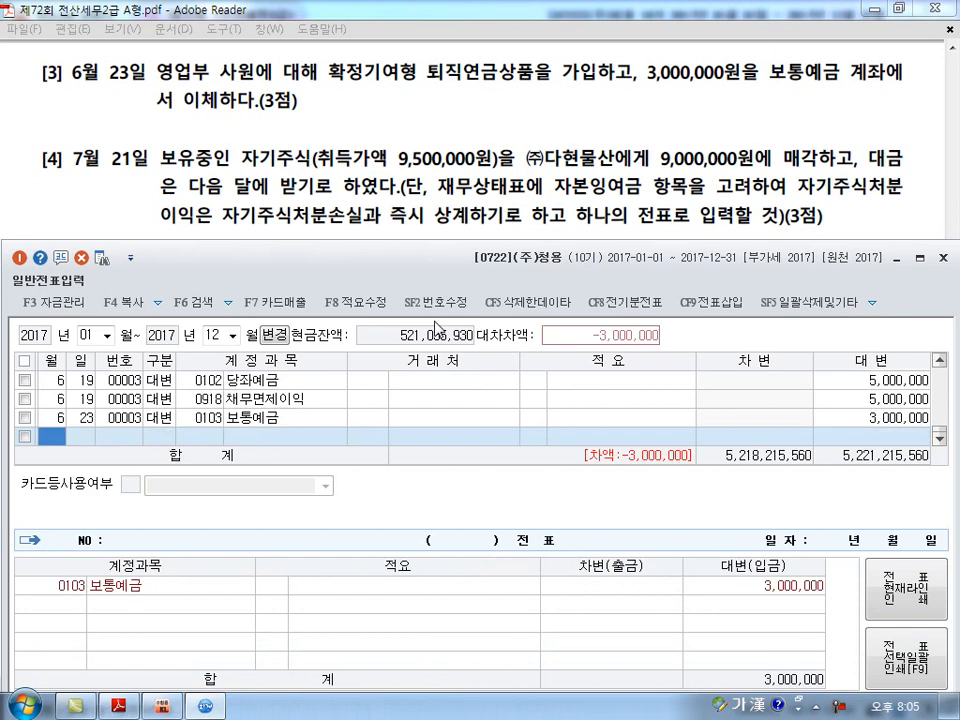
pyautogui.press('Return')
pyautogui.write('3')
pyautogui.press('Return')
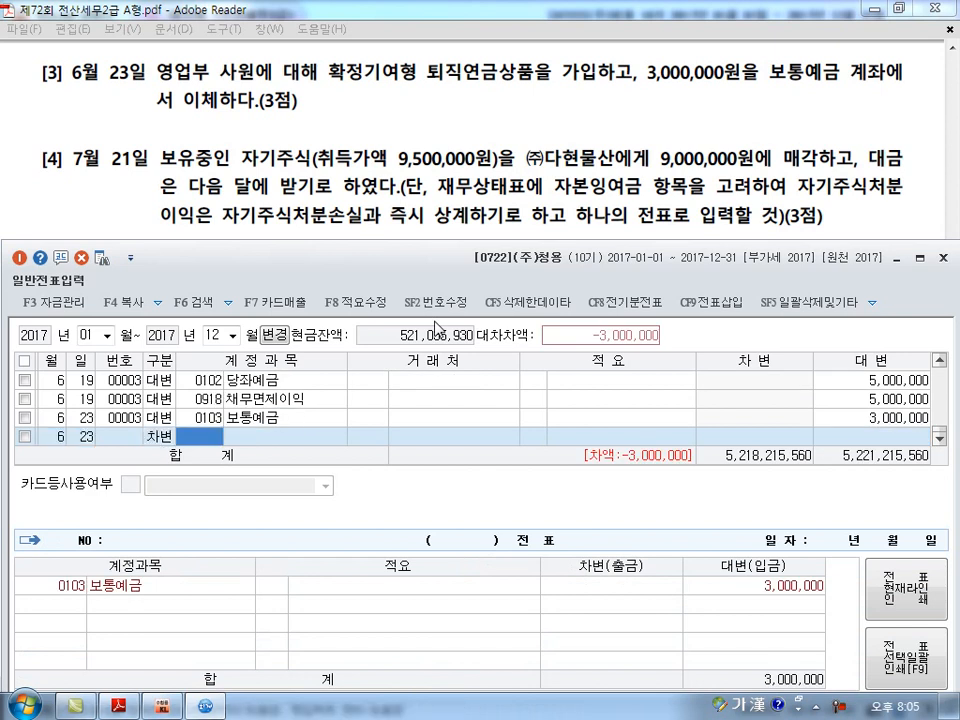
pyautogui.write('퇴직ㄱ')
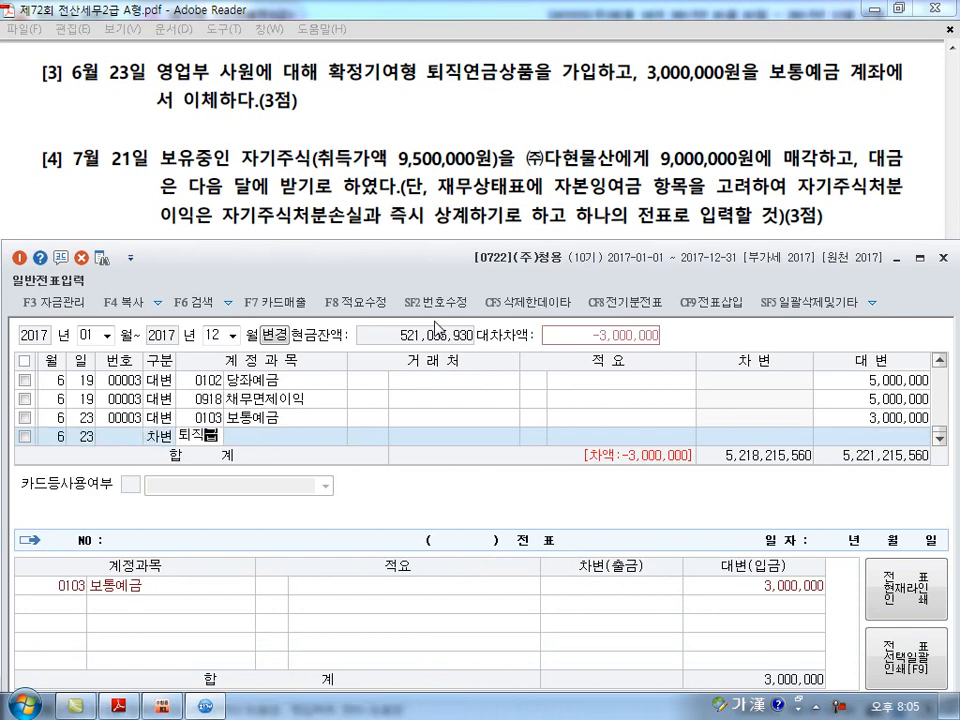
pyautogui.write('ㅡㅂ')
pyautogui.press('Return')
pyautogui.press('Down')
pyautogui.press('Down')
pyautogui.press('Down')
pyautogui.press('Down')
pyautogui.press('Down')
pyautogui.press('Down')
pyautogui.press('Down')
pyautogui.press('Down')
pyautogui.press('Return')
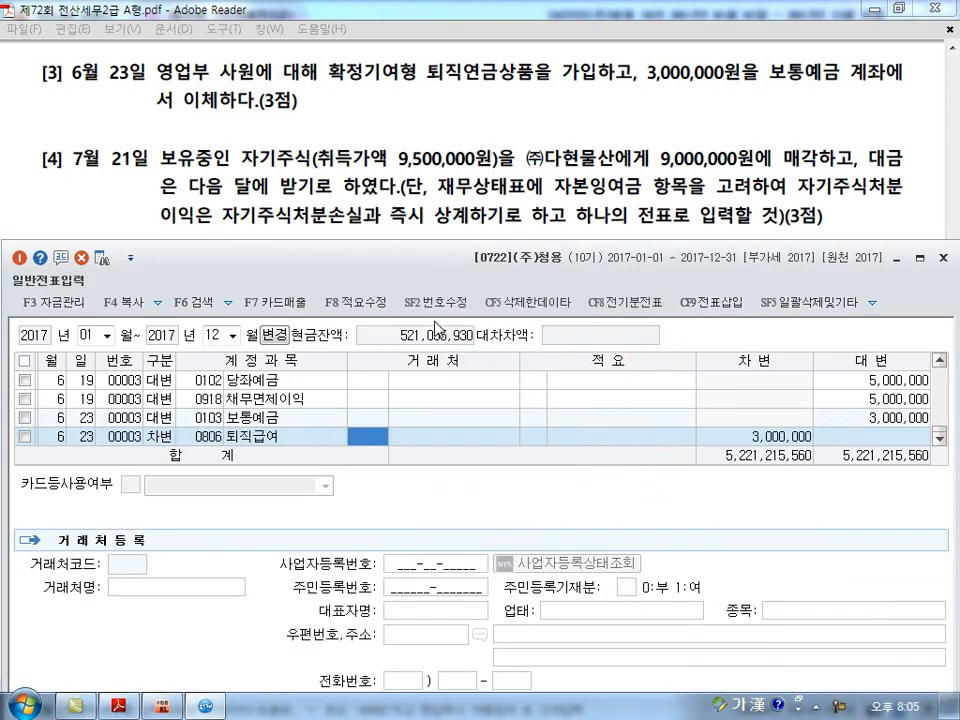
pyautogui.press('Return')
pyautogui.press('Return')
pyautogui.press('Return')
pyautogui.press('Return')
pyautogui.press('Return')
# Start a new journal line dated July 21.
pyautogui.write('7')
pyautogui.press('Return')
pyautogui.write('21')
pyautogui.press('Return')
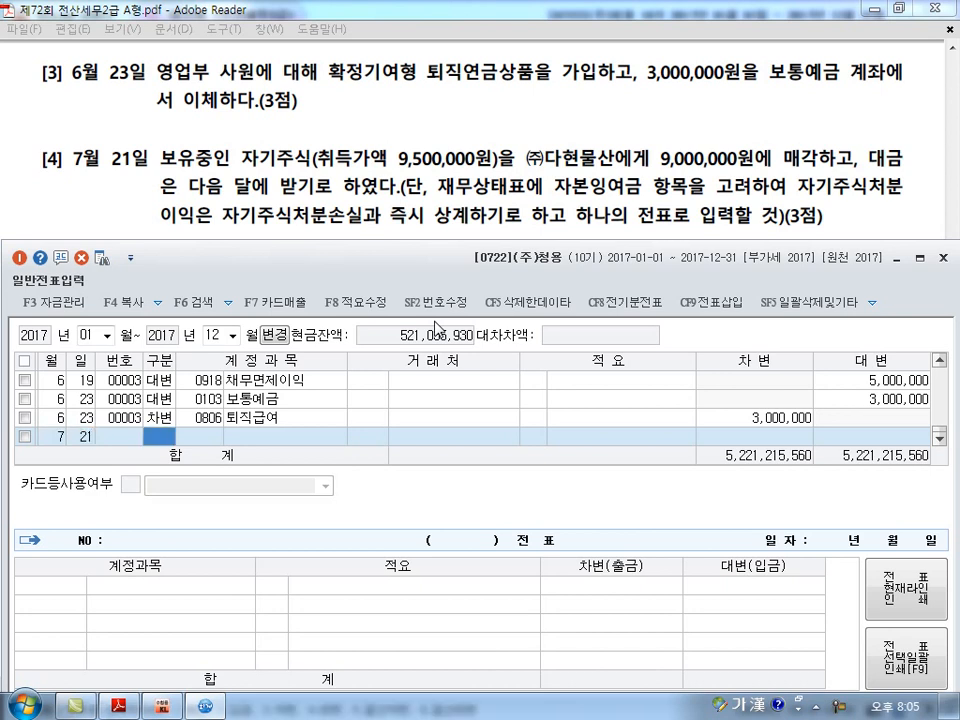
pyautogui.moveTo(305, 125)
pyautogui.mouseDown()
pyautogui.moveTo(228, 148)
pyautogui.moveTo(245, 128)
pyautogui.moveTo(316, 135)
pyautogui.mouseUp()
pyautogui.moveTo(400, 167); pyautogui.dragTo(482, 166)
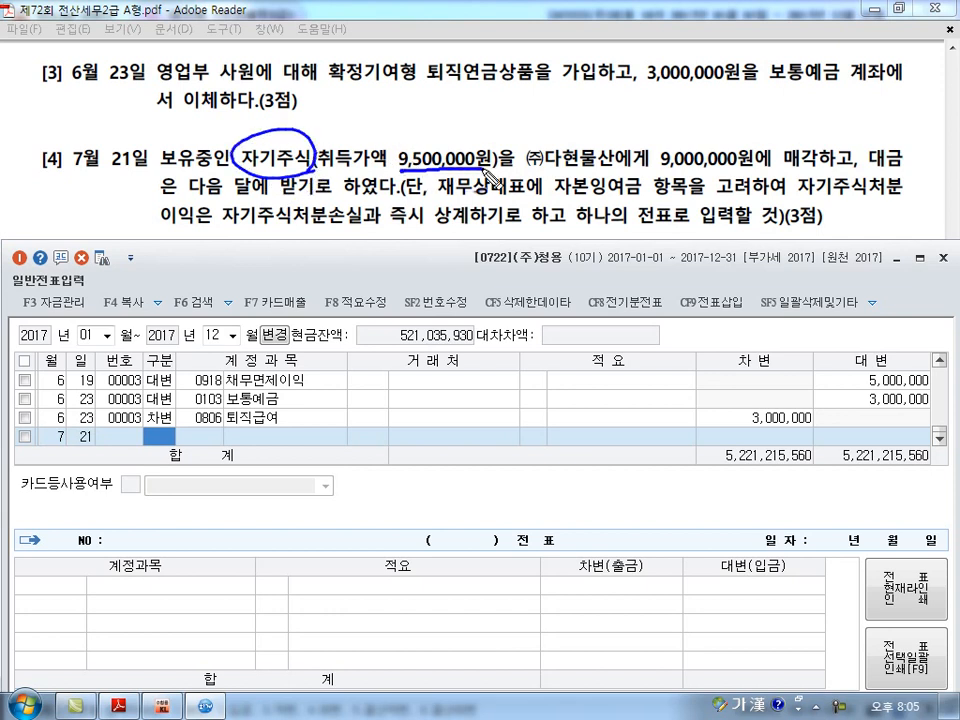
pyautogui.moveTo(660, 171); pyautogui.dragTo(738, 170)
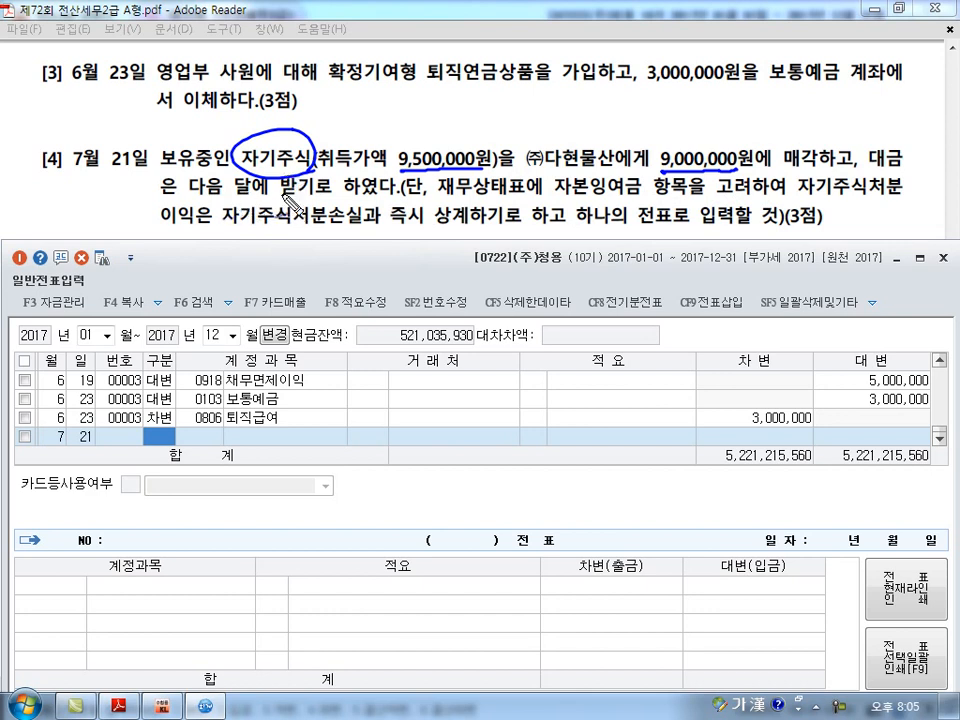
pyautogui.moveTo(427, 168); pyautogui.dragTo(412, 199)
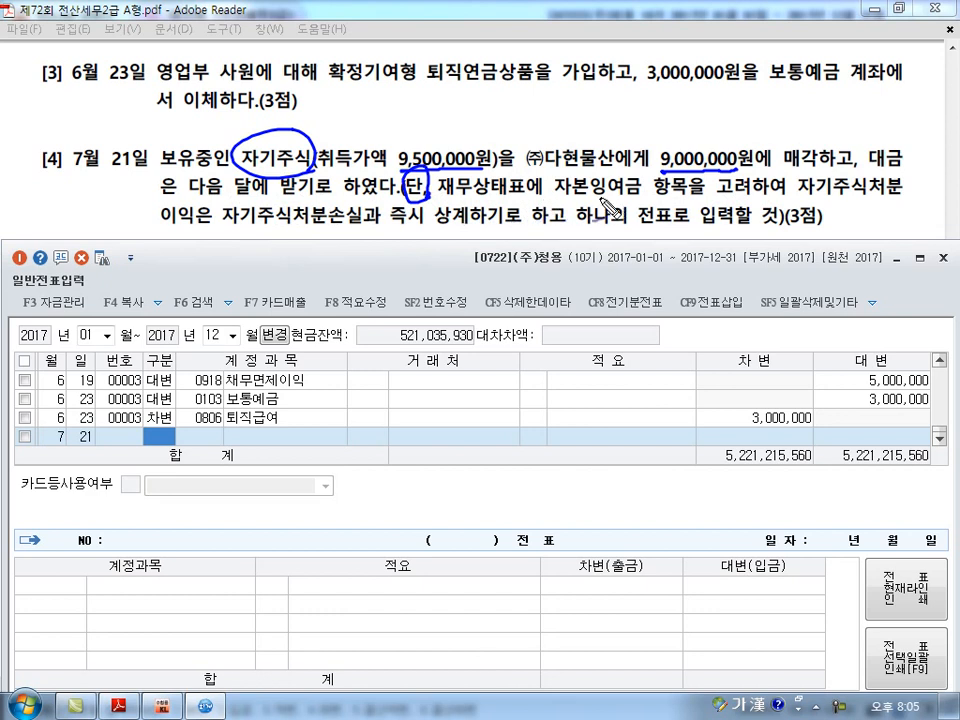
pyautogui.moveTo(567, 198); pyautogui.dragTo(902, 196)
pyautogui.moveTo(160, 228); pyautogui.dragTo(196, 227)
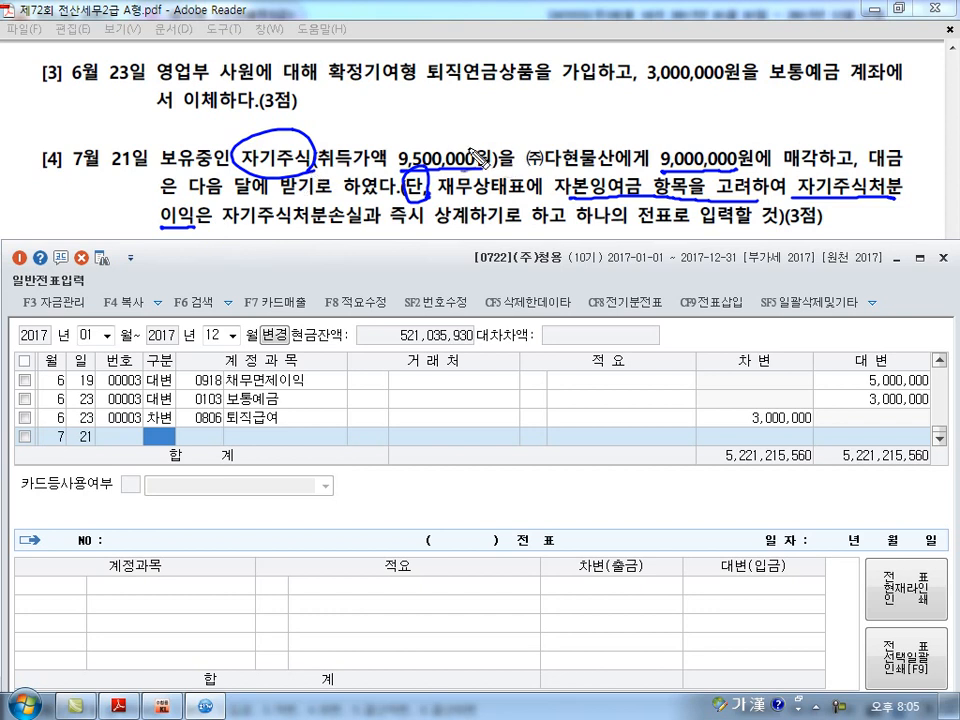
pyautogui.moveTo(461, 150)
pyautogui.mouseDown()
pyautogui.moveTo(488, 122)
pyautogui.moveTo(580, 101)
pyautogui.moveTo(636, 116)
pyautogui.moveTo(663, 147)
pyautogui.moveTo(663, 129)
pyautogui.mouseUp()
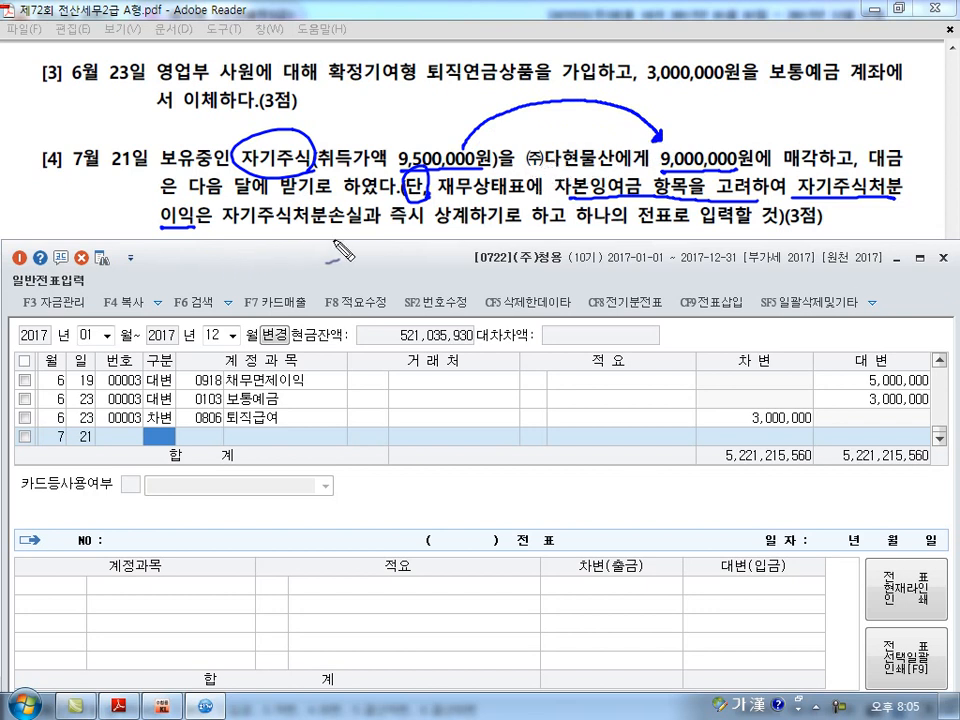
pyautogui.moveTo(223, 249)
pyautogui.mouseDown()
pyautogui.moveTo(275, 233)
pyautogui.moveTo(430, 224)
pyautogui.mouseUp()
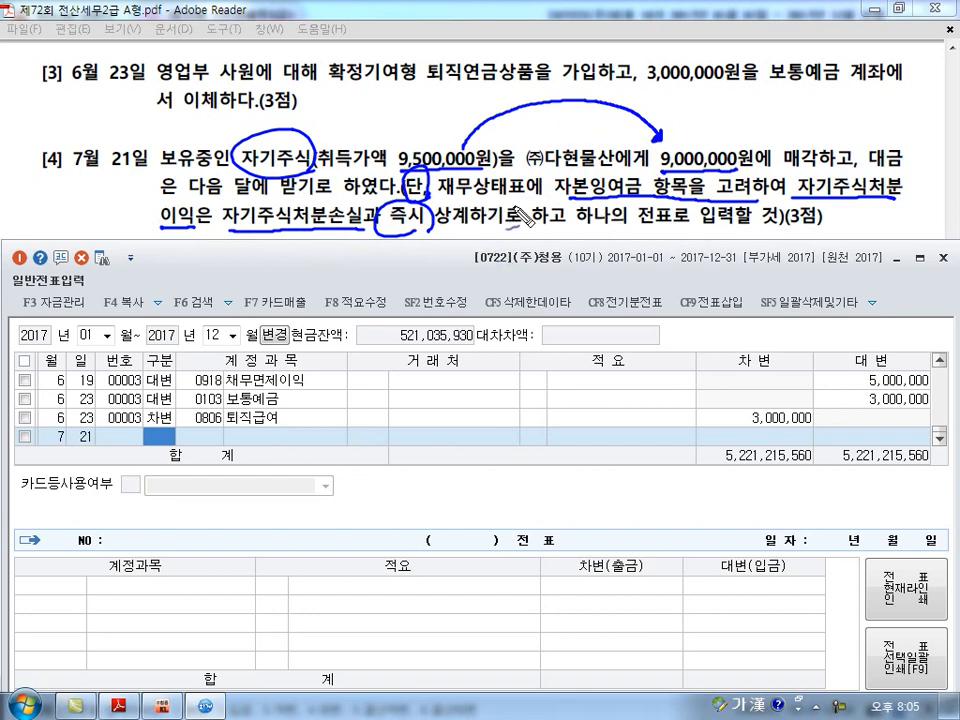
pyautogui.press('Escape')
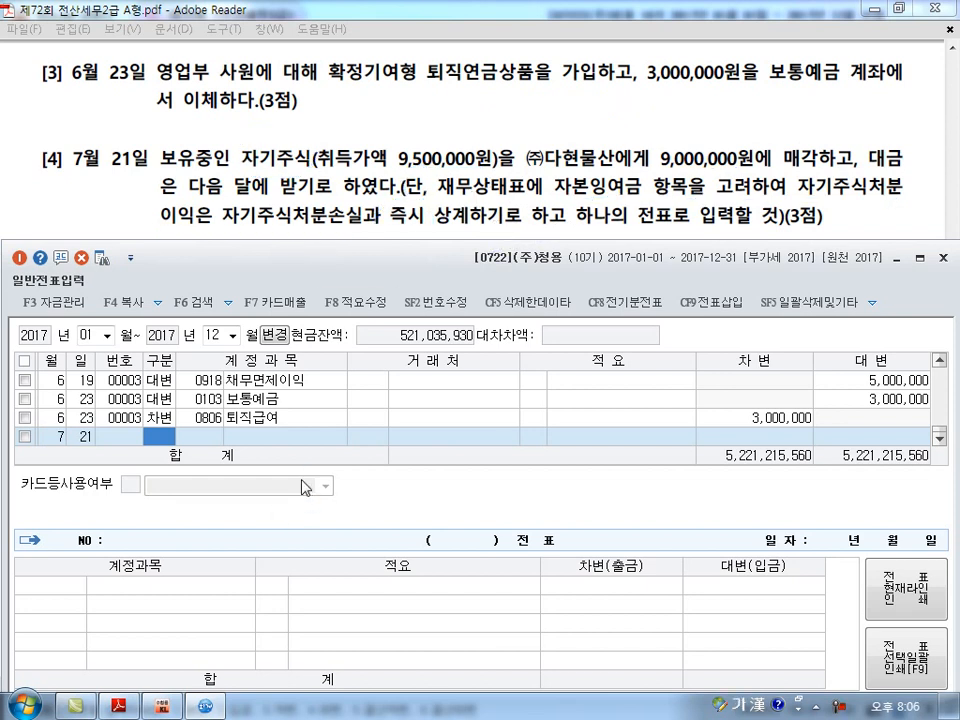
# Open the trial balance (합계잔액시산표) in the KcLep main window and query it as of July 21, 2017.
pyautogui.click(164, 706)
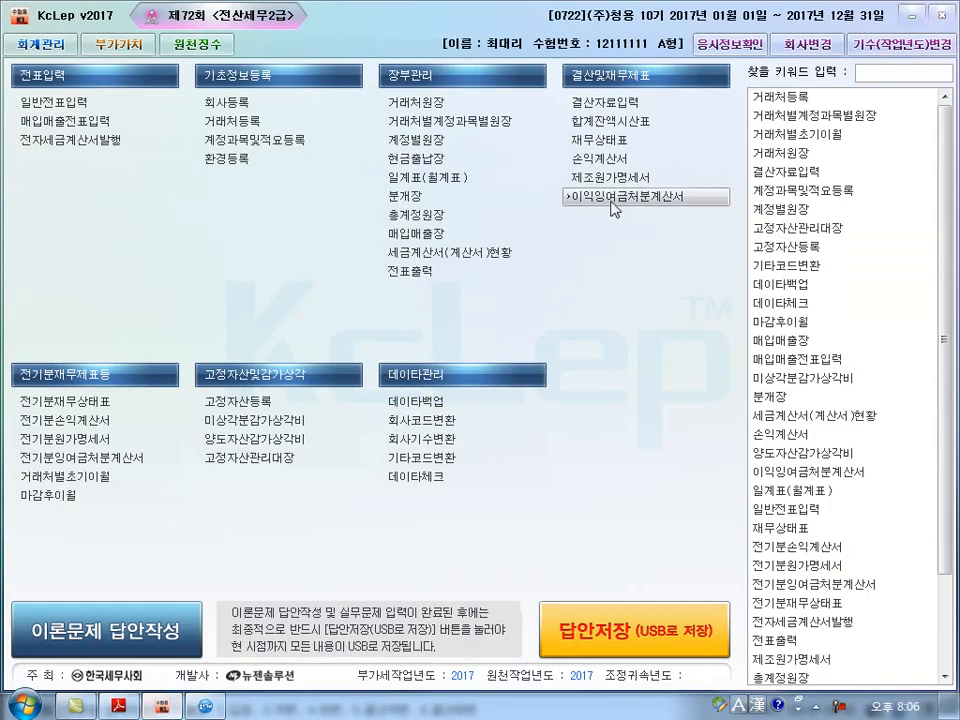
pyautogui.click(604, 121)
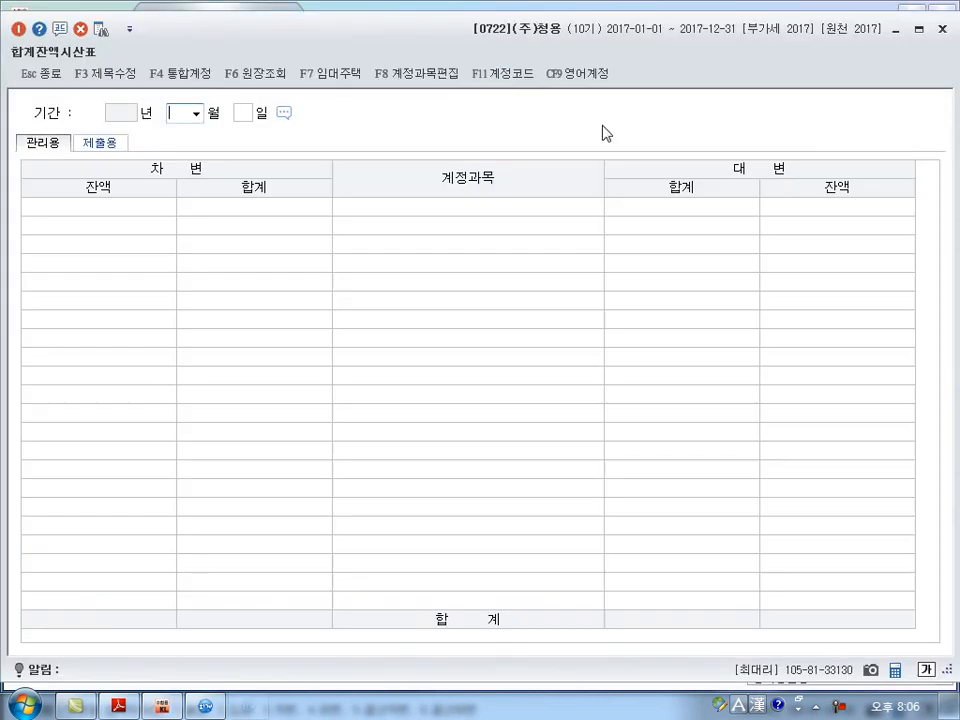
pyautogui.write('7')
pyautogui.press('Return')
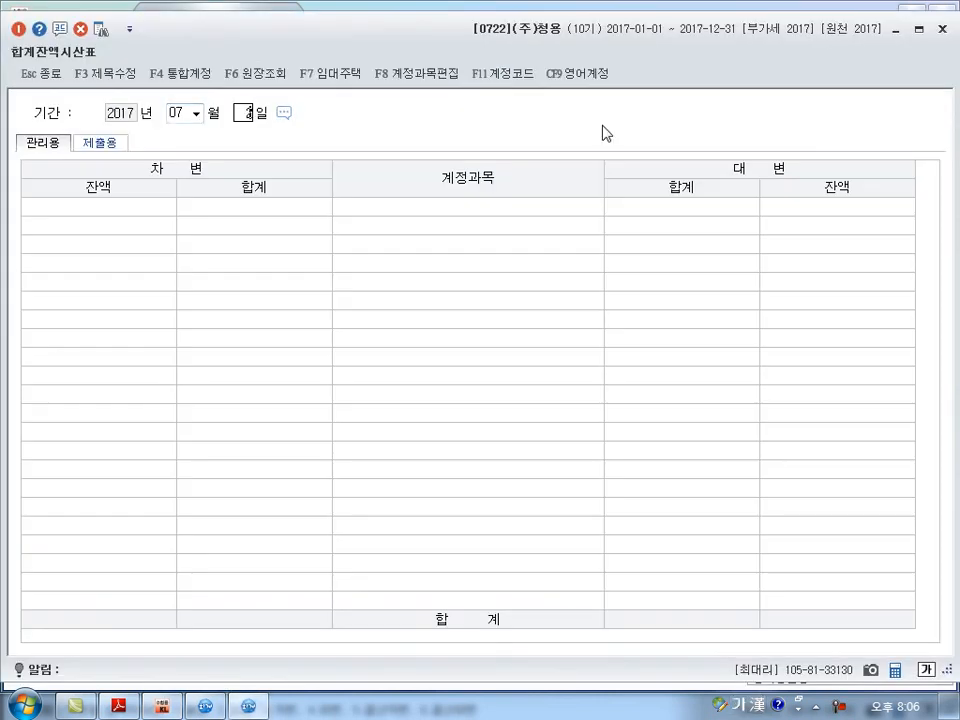
pyautogui.write('21')
pyautogui.press('Return')
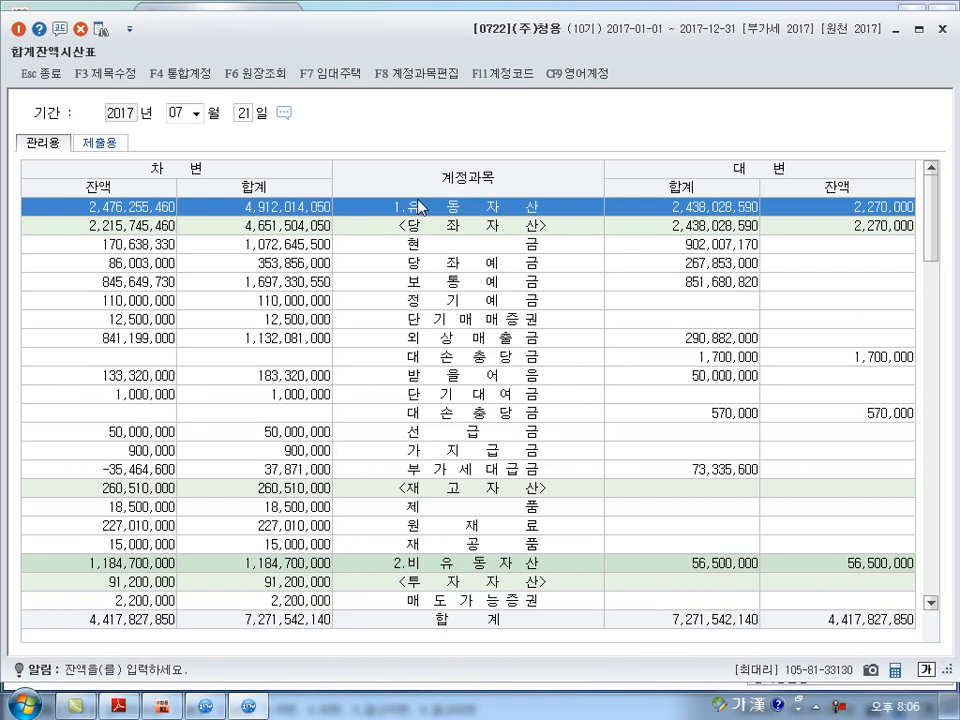
# Check the 자기주식 and 자기주식처분이익 balances in the trial balance, and return to general journal entry.
pyautogui.scroll(-17, 434, 240)
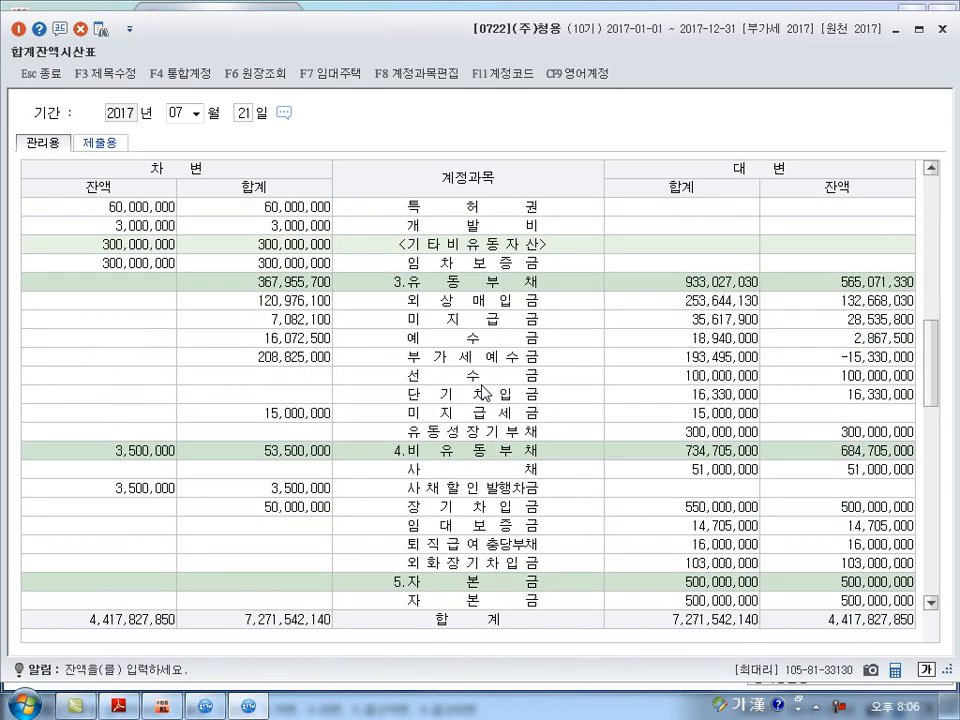
pyautogui.scroll(-1, 478, 397)
pyautogui.click(478, 397)
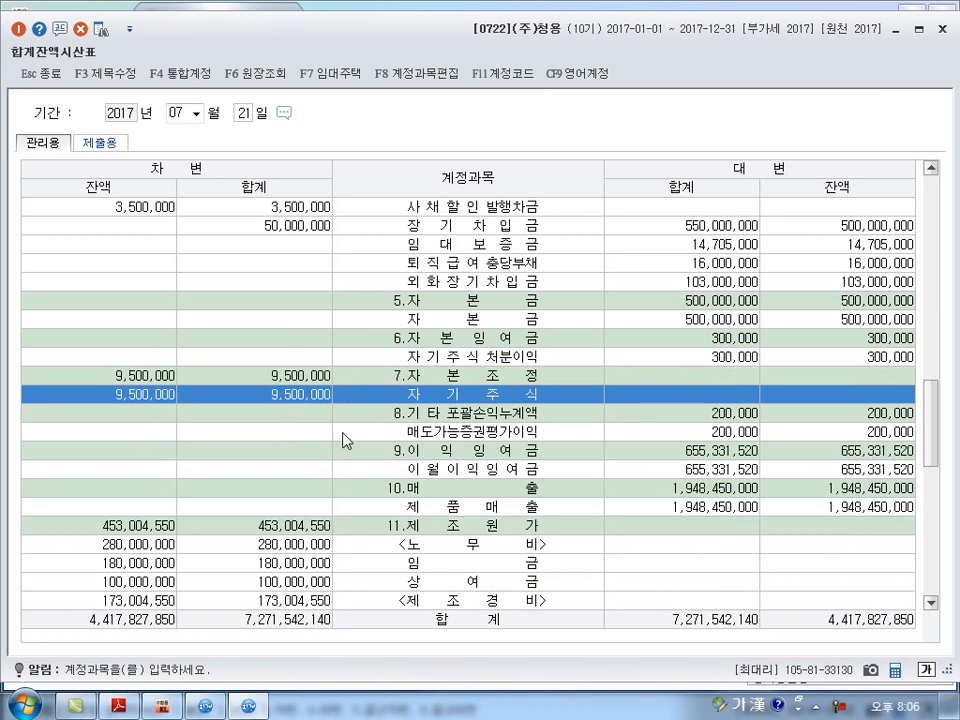
pyautogui.click(508, 360)
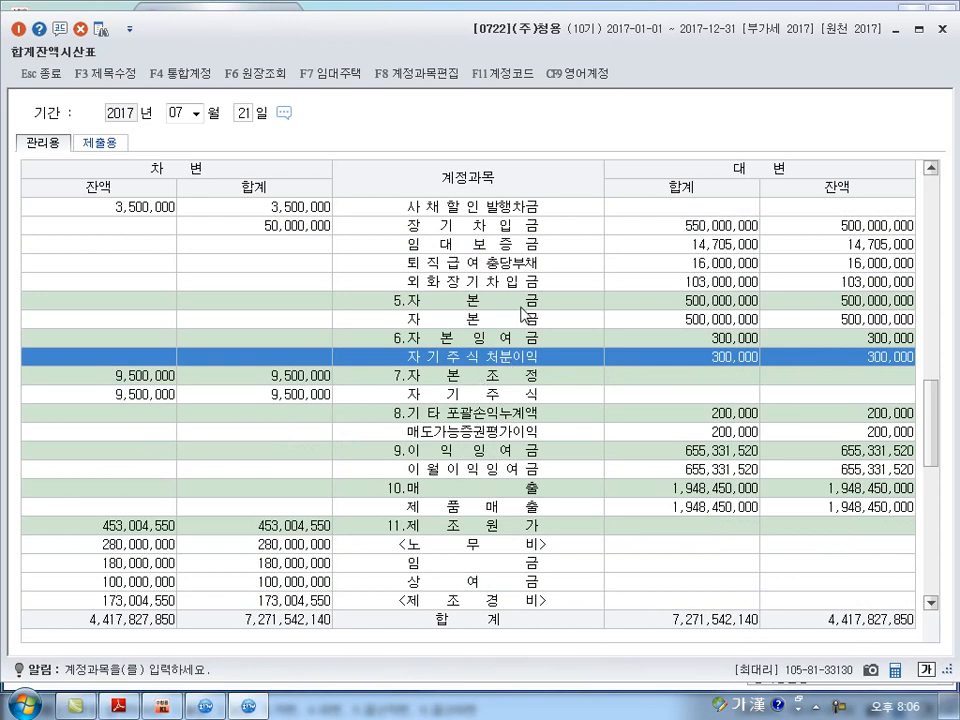
pyautogui.click(942, 29)
pyautogui.click(118, 706)
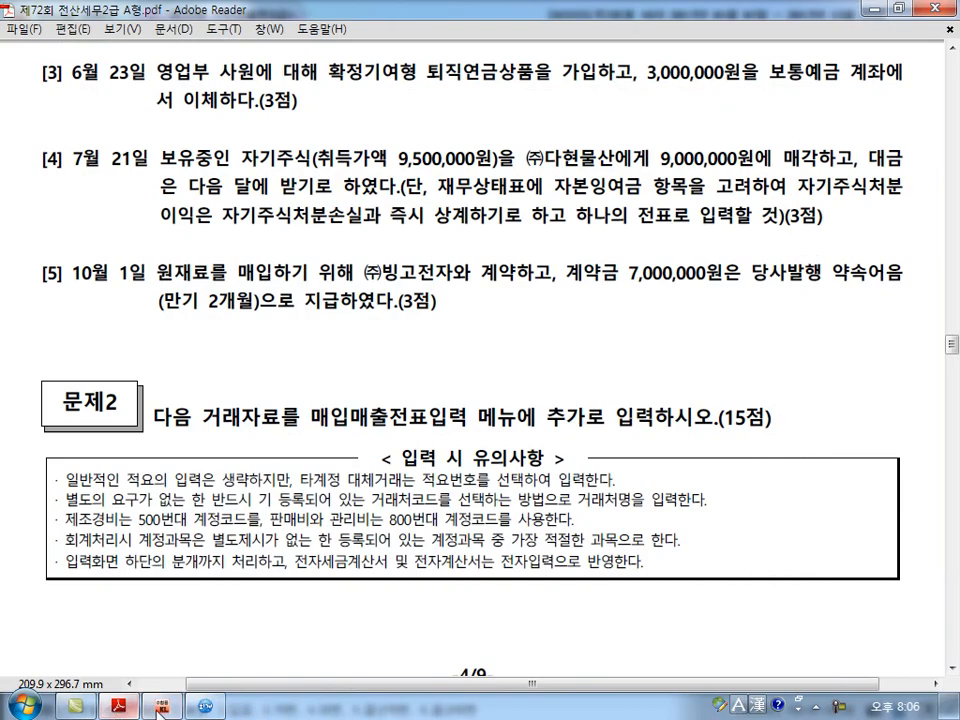
pyautogui.click(207, 706)
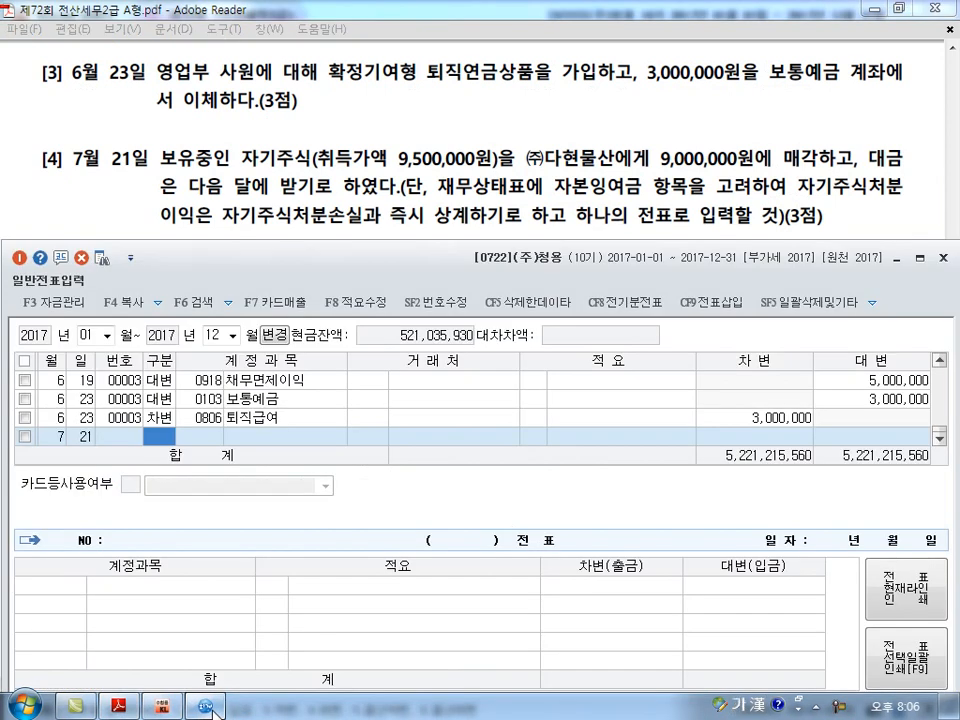
# Make the July 21 line a credit to account 0383 자기주식, searching the accounts for 자기.
pyautogui.write('4')
pyautogui.write('자기')
pyautogui.press('Return')
pyautogui.press('Down')
pyautogui.press('Down')
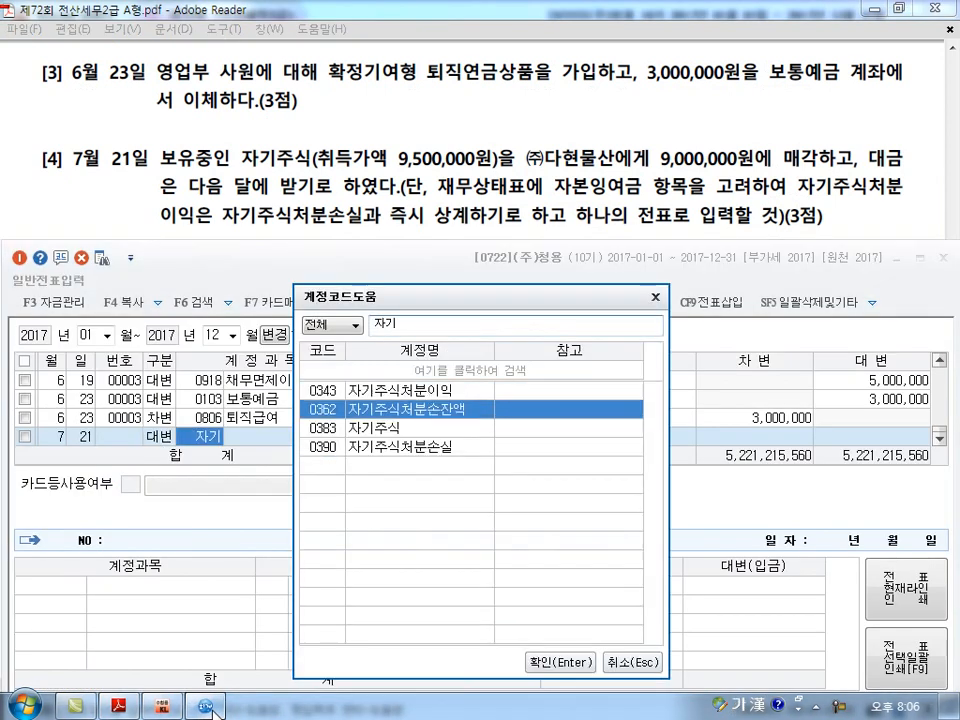
pyautogui.press('Return')
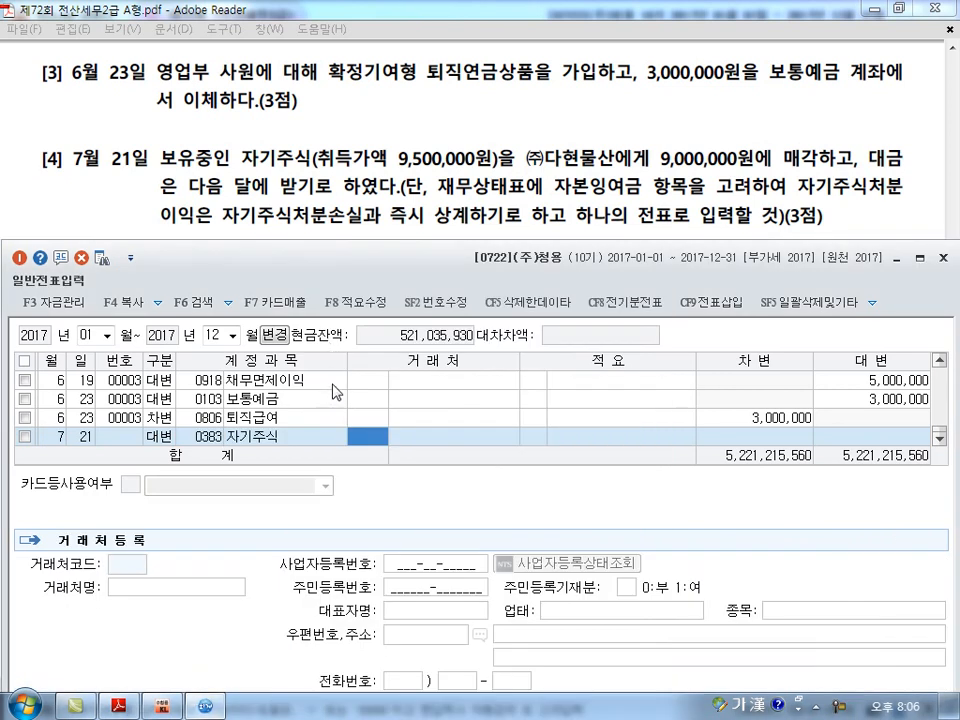
pyautogui.moveTo(324, 384); pyautogui.dragTo(336, 380)
pyautogui.moveTo(292, 258)
pyautogui.mouseDown()
pyautogui.moveTo(343, 290)
pyautogui.moveTo(365, 283)
pyautogui.mouseUp()
pyautogui.moveTo(547, 258); pyautogui.dragTo(365, 284)
pyautogui.moveTo(416, 238); pyautogui.dragTo(416, 319)
pyautogui.moveTo(370, 272); pyautogui.dragTo(492, 291)
pyautogui.moveTo(200, 456); pyautogui.dragTo(275, 452)
pyautogui.moveTo(463, 386); pyautogui.dragTo(476, 382)
pyautogui.moveTo(413, 313); pyautogui.dragTo(416, 347)
pyautogui.moveTo(338, 332)
pyautogui.mouseDown()
pyautogui.moveTo(327, 343)
pyautogui.moveTo(328, 302)
pyautogui.mouseUp()
pyautogui.moveTo(306, 322); pyautogui.dragTo(487, 376)
pyautogui.moveTo(482, 366); pyautogui.dragTo(468, 382)
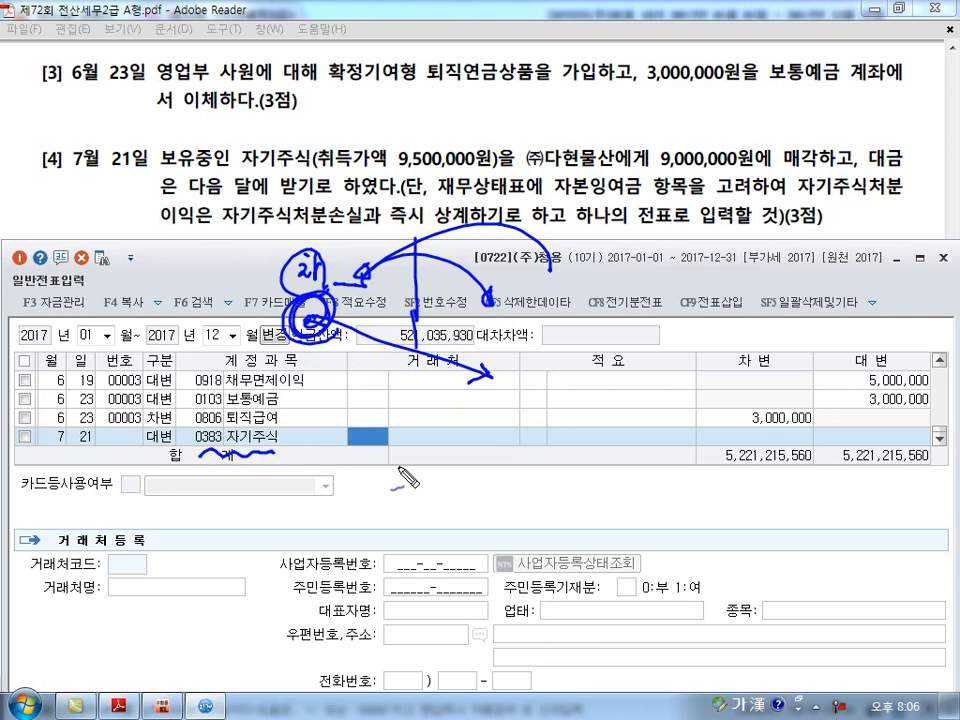
pyautogui.press('Escape')
# Set the credit amount of the July 21 자기주식 line to 9,500,000, leaving its trading partner and description blank.
pyautogui.press('Return')
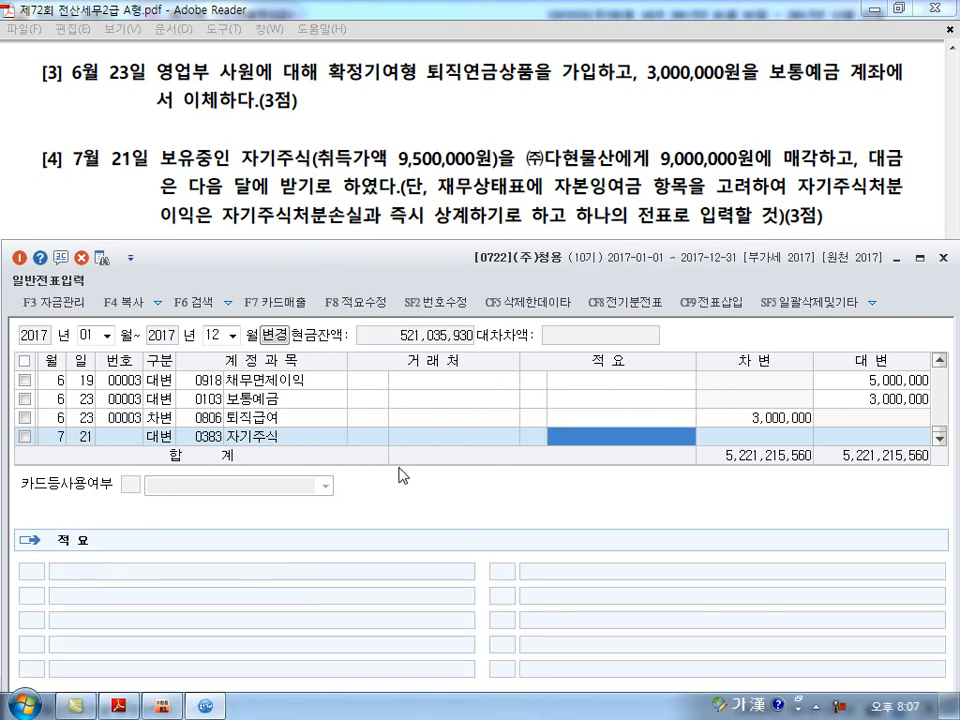
pyautogui.press('Return')
pyautogui.write('950')
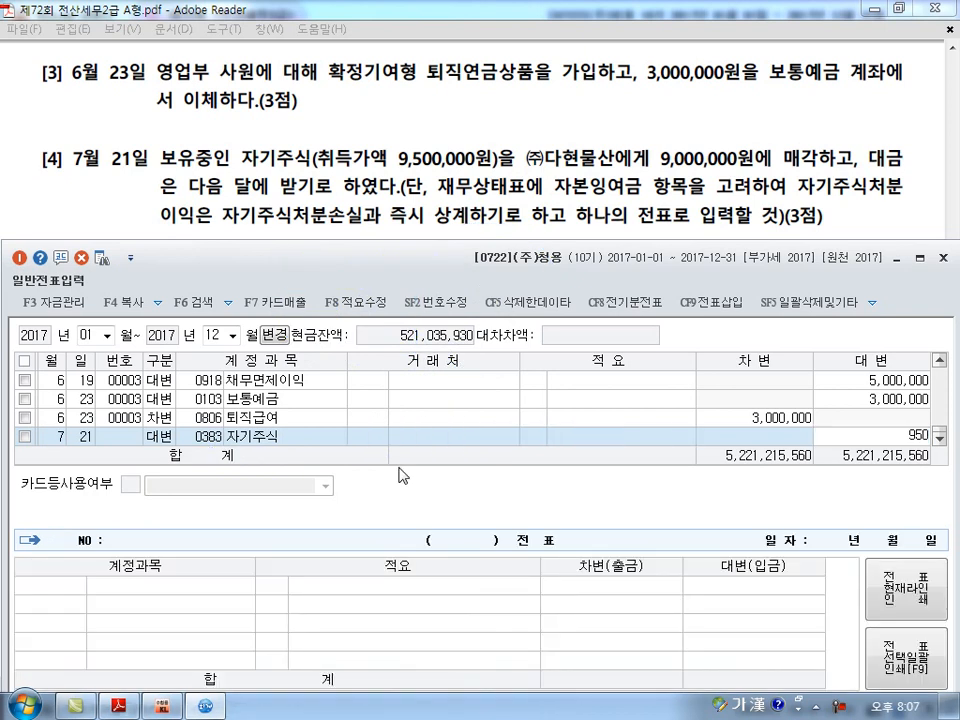
pyautogui.press('Return')
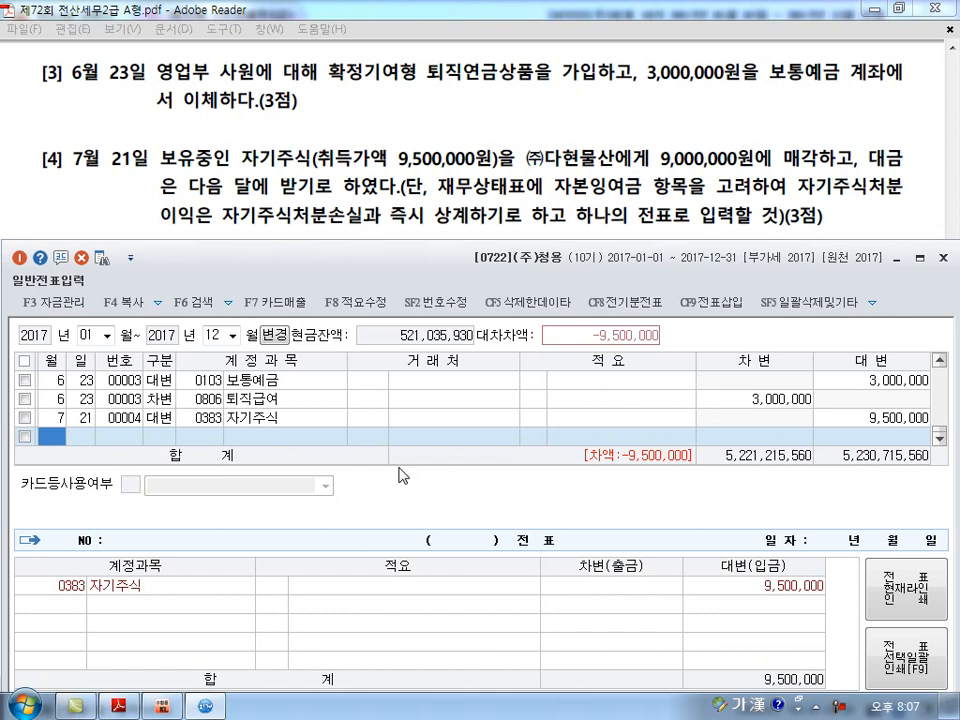
# Start a July 21 debit line with account 120 미수금.
pyautogui.press('Return')
pyautogui.press('Return')
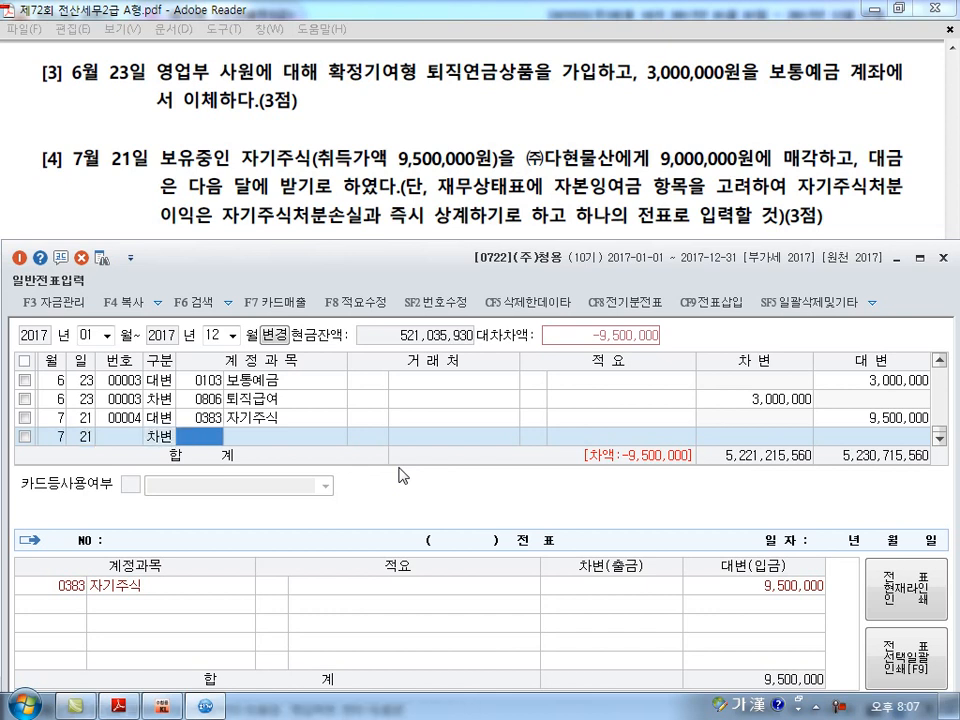
pyautogui.write('120')
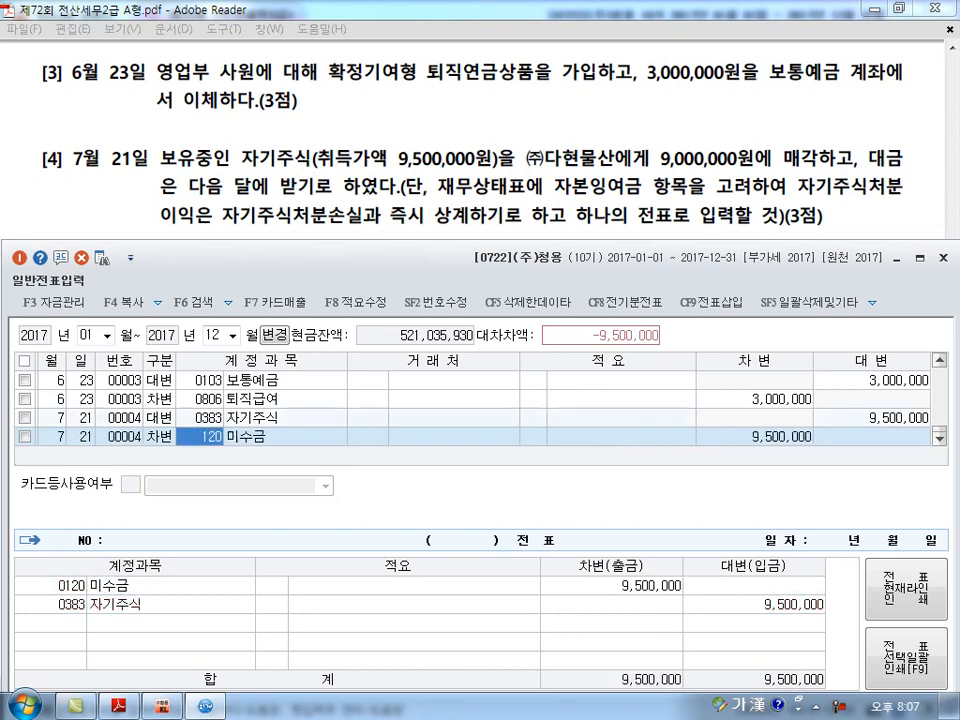
pyautogui.press('Return')
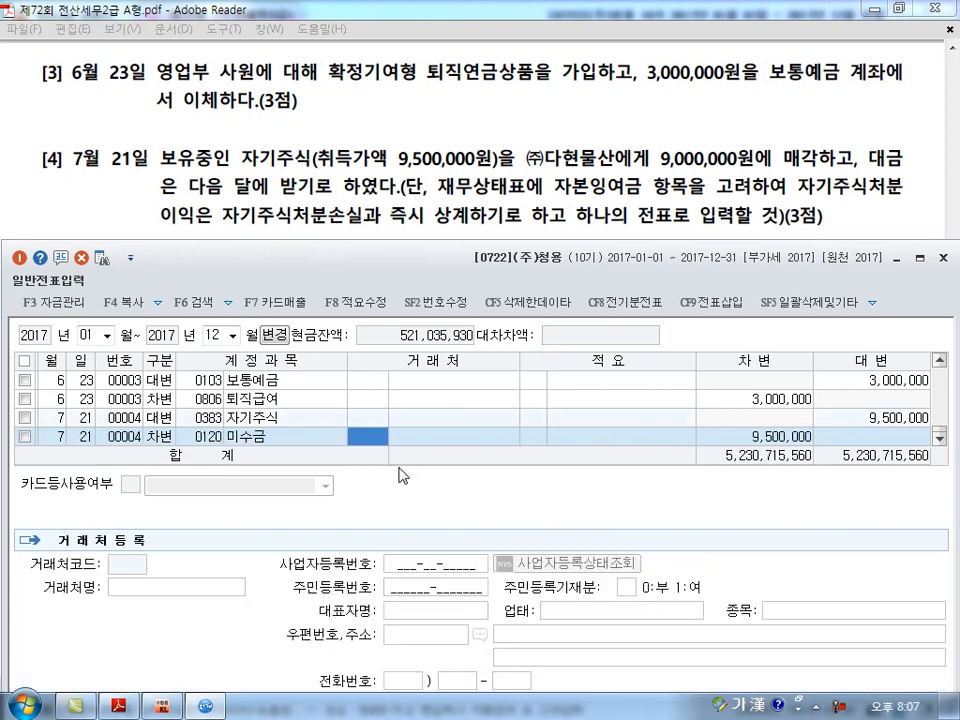
# Assign (주)다현물산 as trading partner of the 미수금 line, searching for 다현, and set its debit amount to 9,000,000.
pyautogui.write('다현')
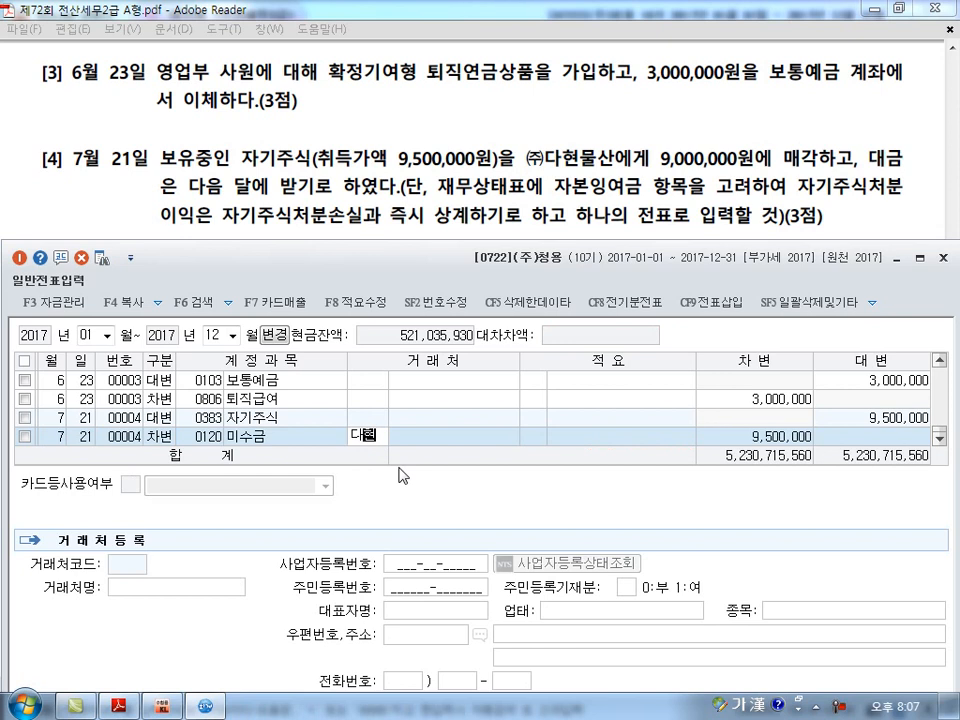
pyautogui.press('Return')
pyautogui.write('ㅇ')
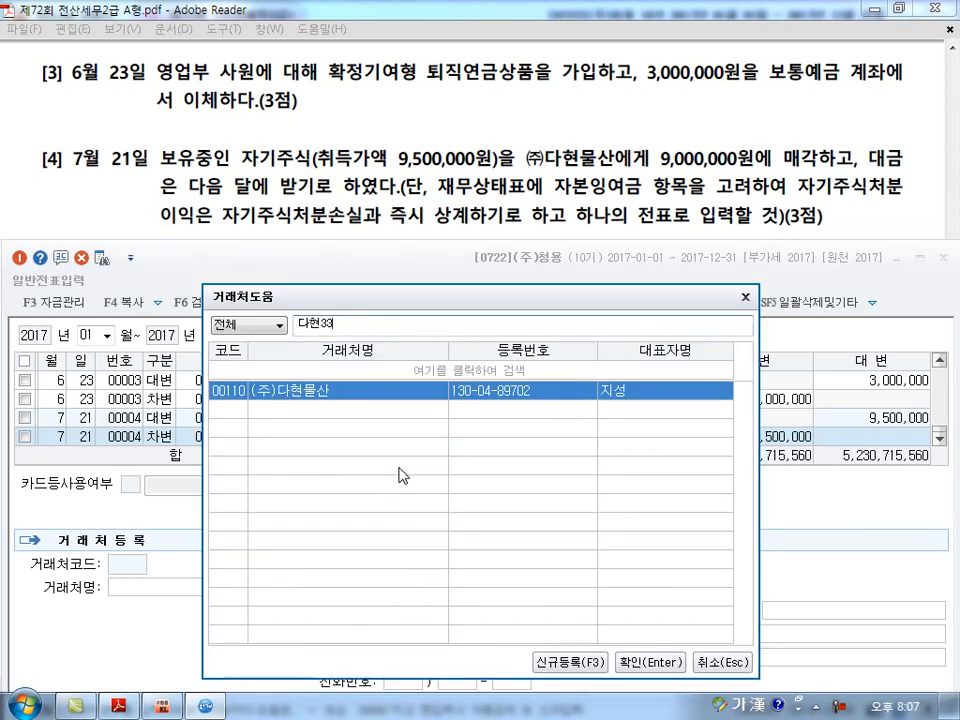
pyautogui.press('BackSpace')
pyautogui.press('Return')
pyautogui.press('Return')
pyautogui.press('Return')
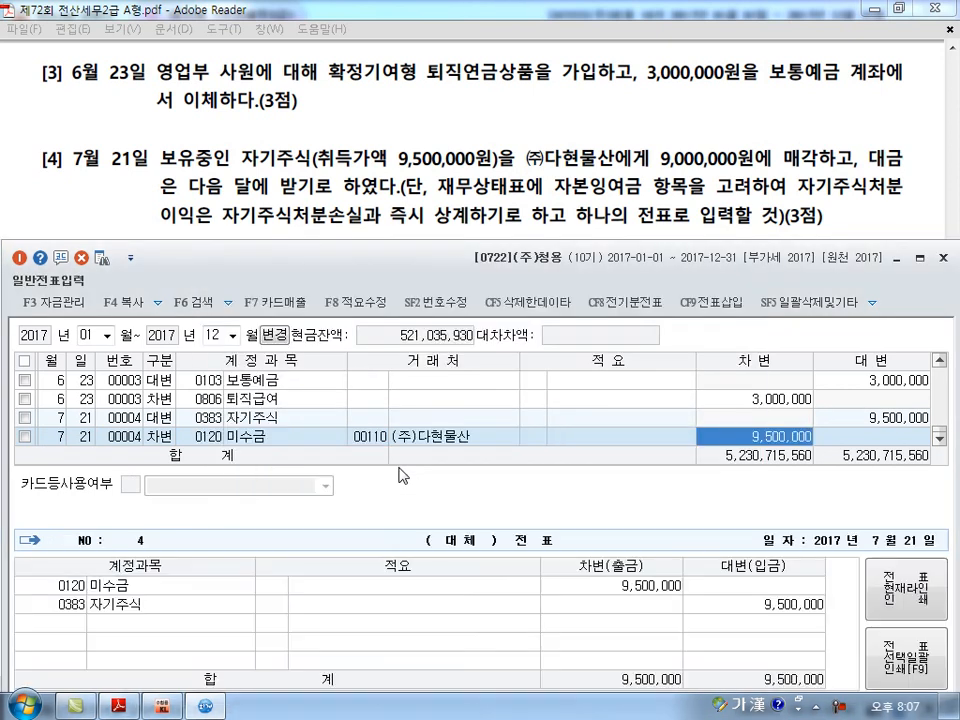
pyautogui.write('9,000,000')
pyautogui.press('Return')
pyautogui.press('Return')
pyautogui.press('Return')
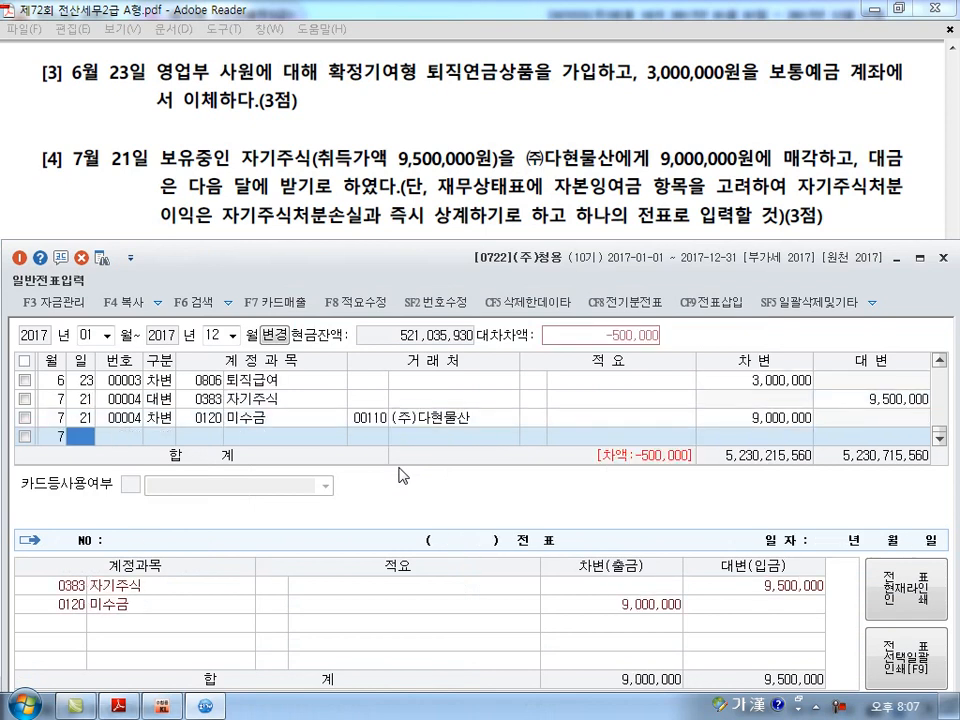
# Add a July 21 debit line of 300,000 to account 0343 자기주식처분이익, searching the accounts for 자기주.
pyautogui.write('3')
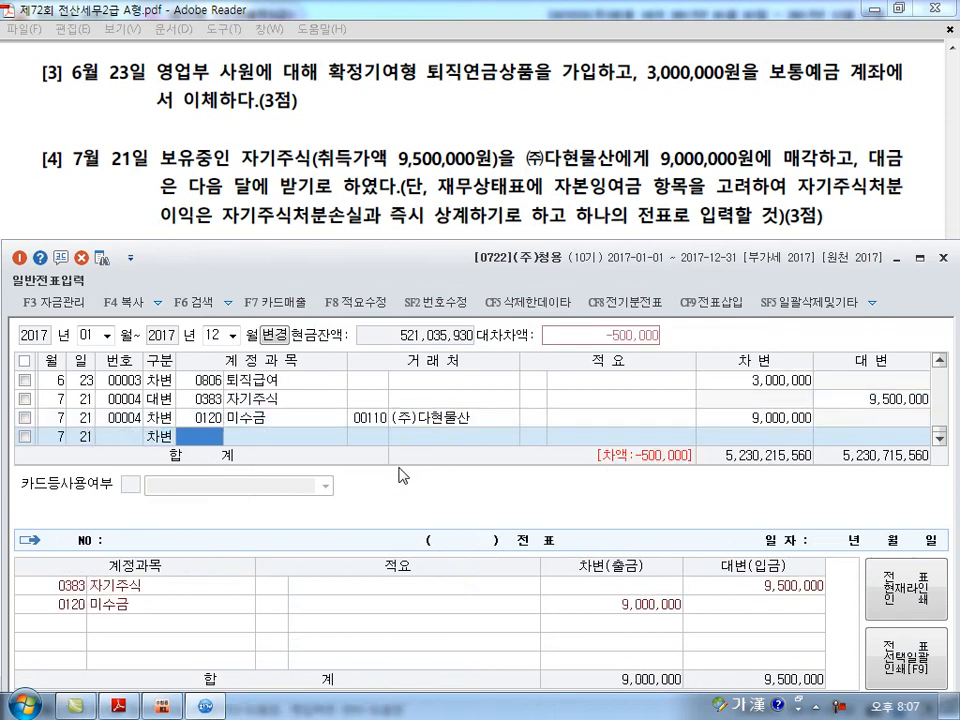
pyautogui.write('자기주')
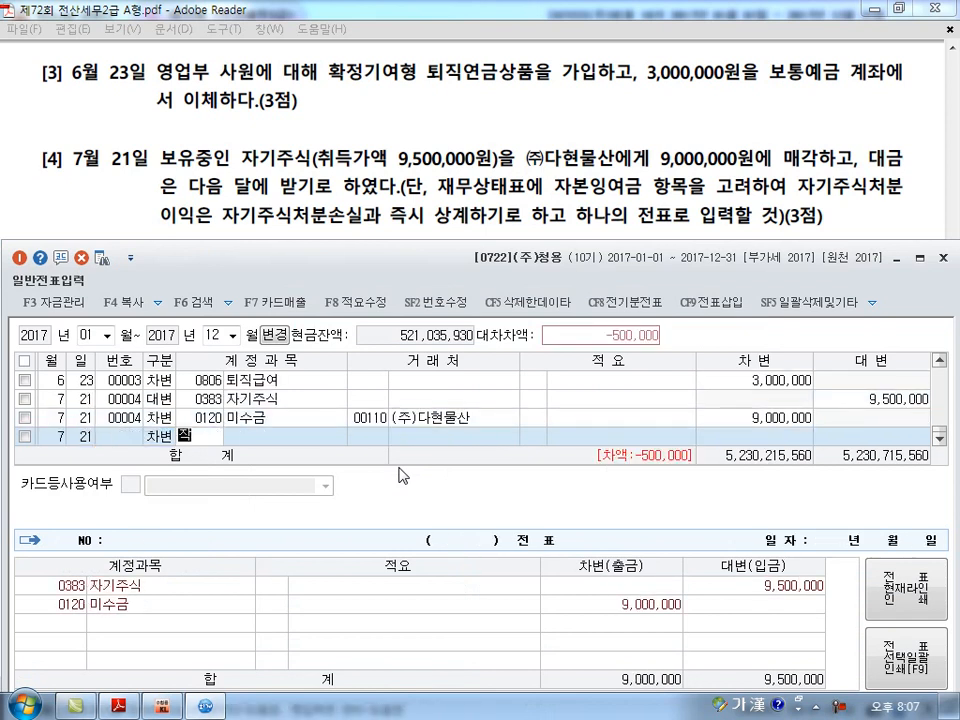
pyautogui.press('Return')
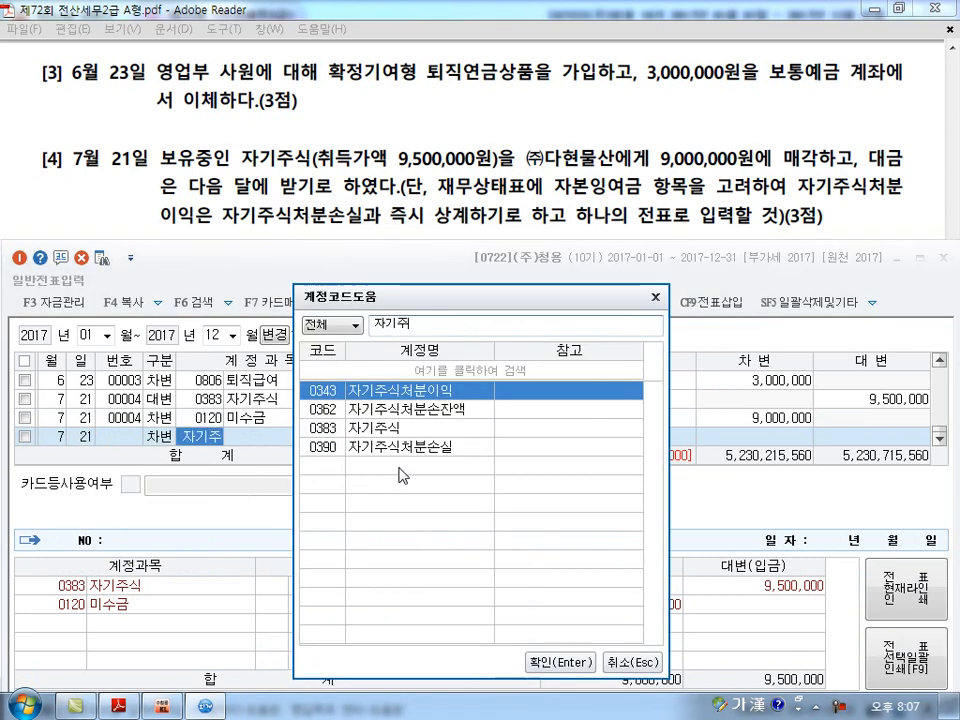
pyautogui.press('Return')
pyautogui.press('Return')
pyautogui.press('Return')
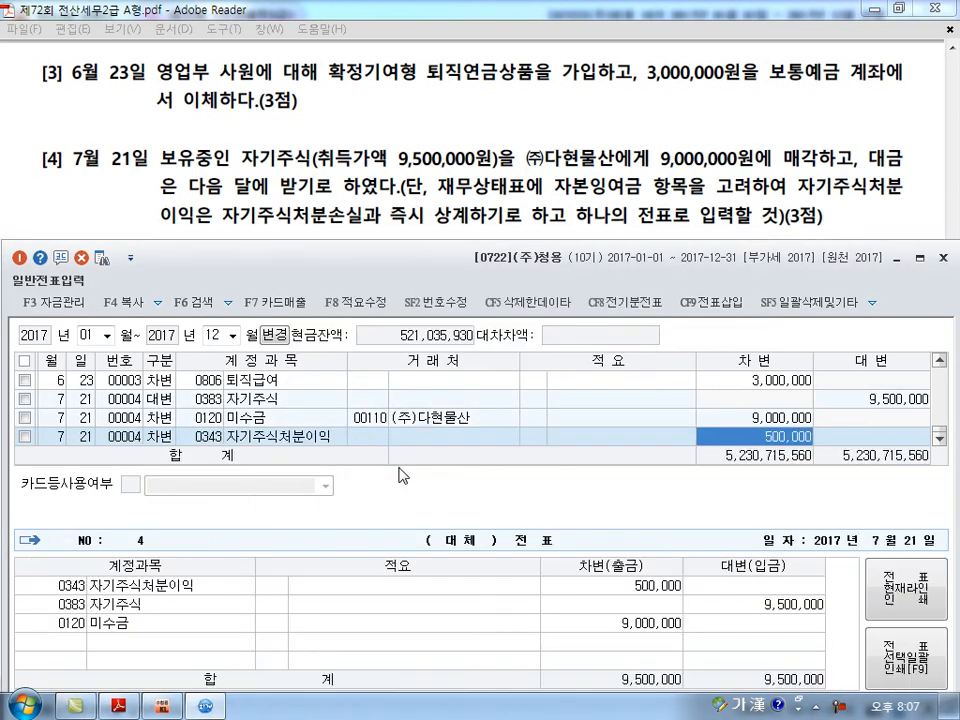
pyautogui.write('300000')
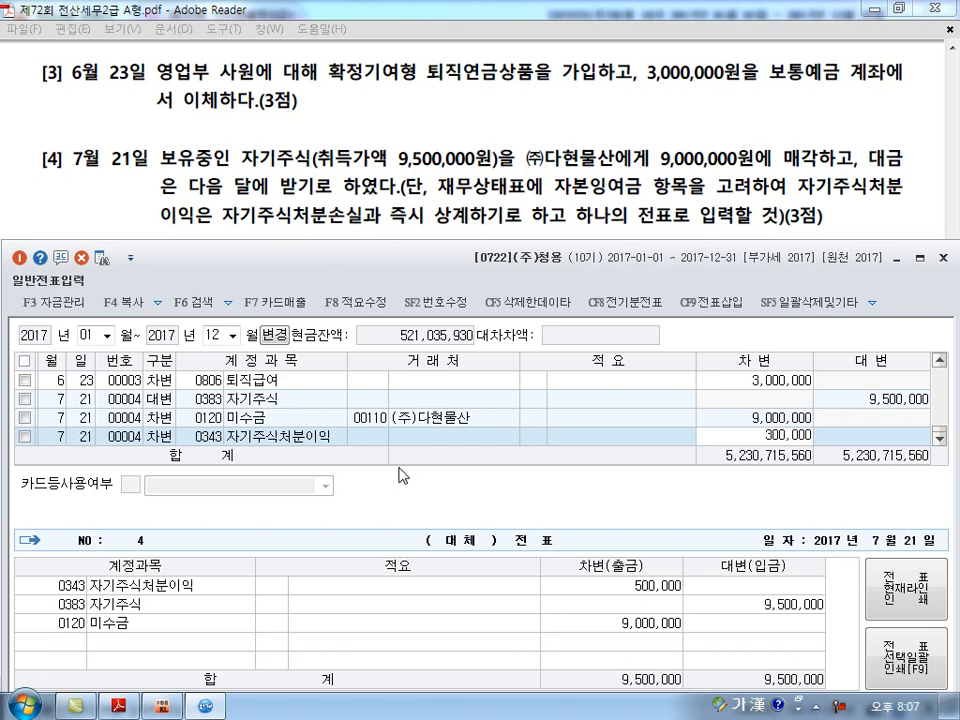
pyautogui.press('Return')
# Add a July 21 debit line of 200,000 to account 0390 자기주식처분손실, searching the accounts for 자기주.
pyautogui.press('Return')
pyautogui.press('Return')
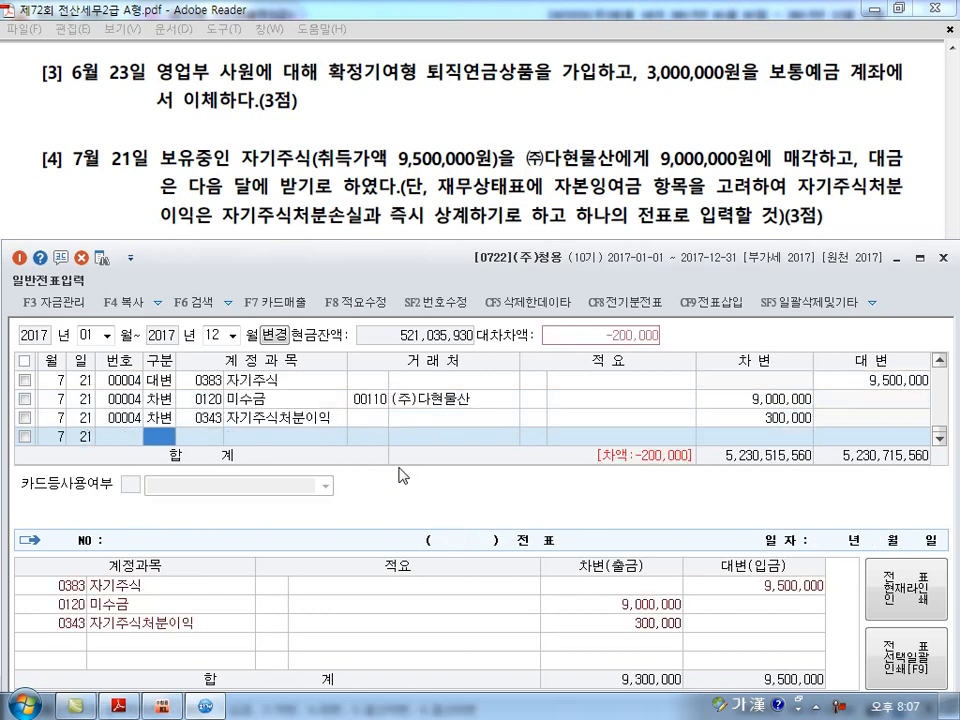
pyautogui.write('3ㅈ')
pyautogui.write('기주')
pyautogui.press('Return')
pyautogui.write('ㄱ')
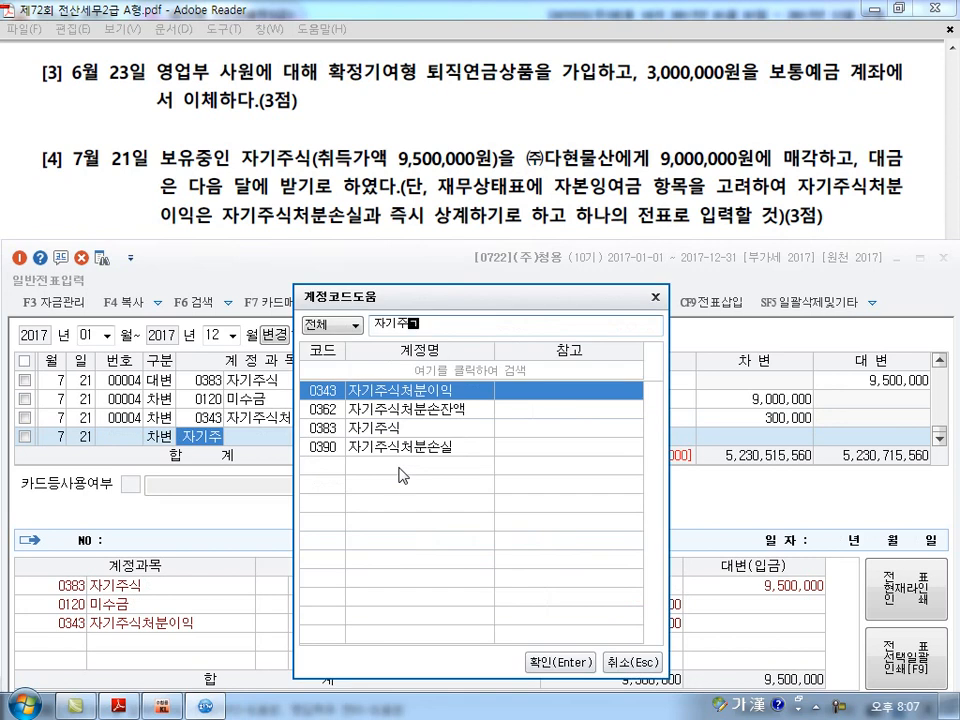
pyautogui.write('ㅣ')
pyautogui.press('Down')
pyautogui.press('Return')
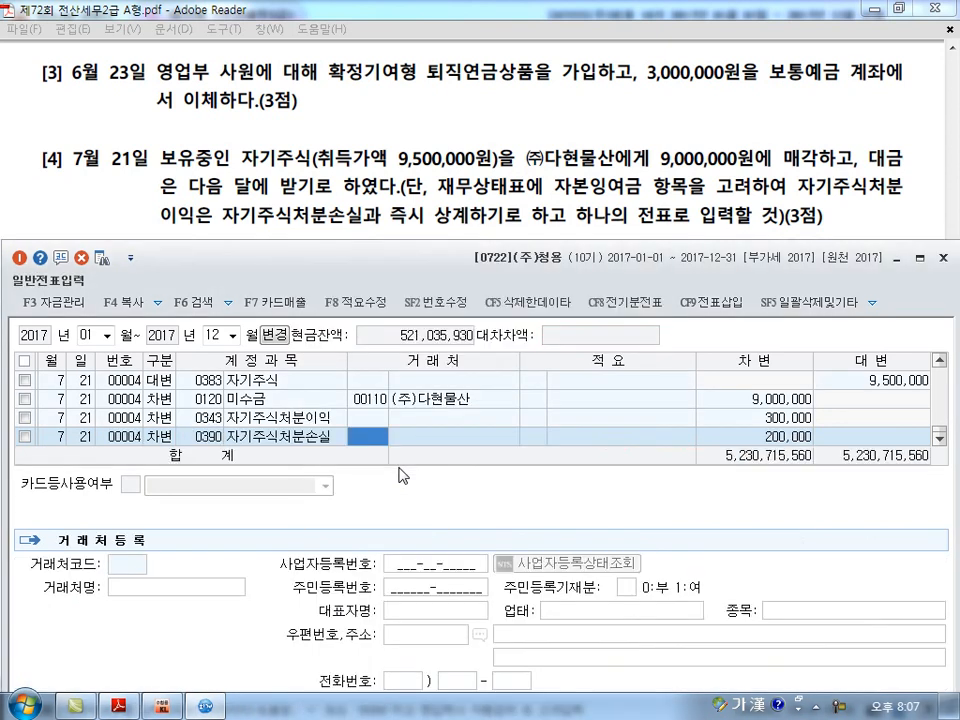
pyautogui.press('Return')
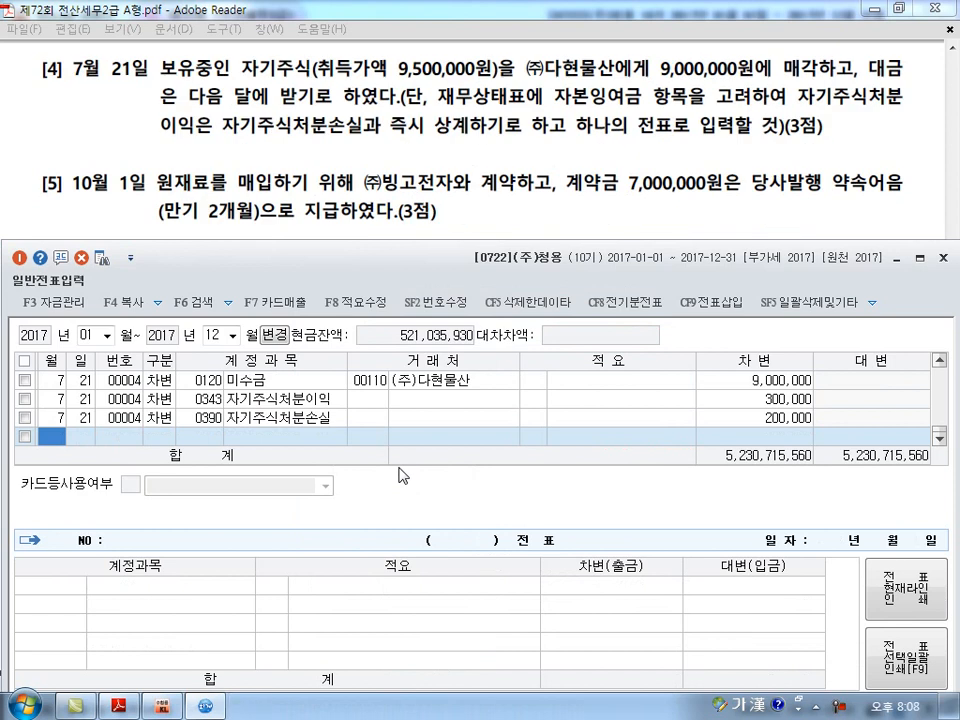
# Start a journal line dated October 1 as a debit to account 131 선급금.
pyautogui.write('10')
pyautogui.press('Return')
pyautogui.write('1')
pyautogui.press('Return')
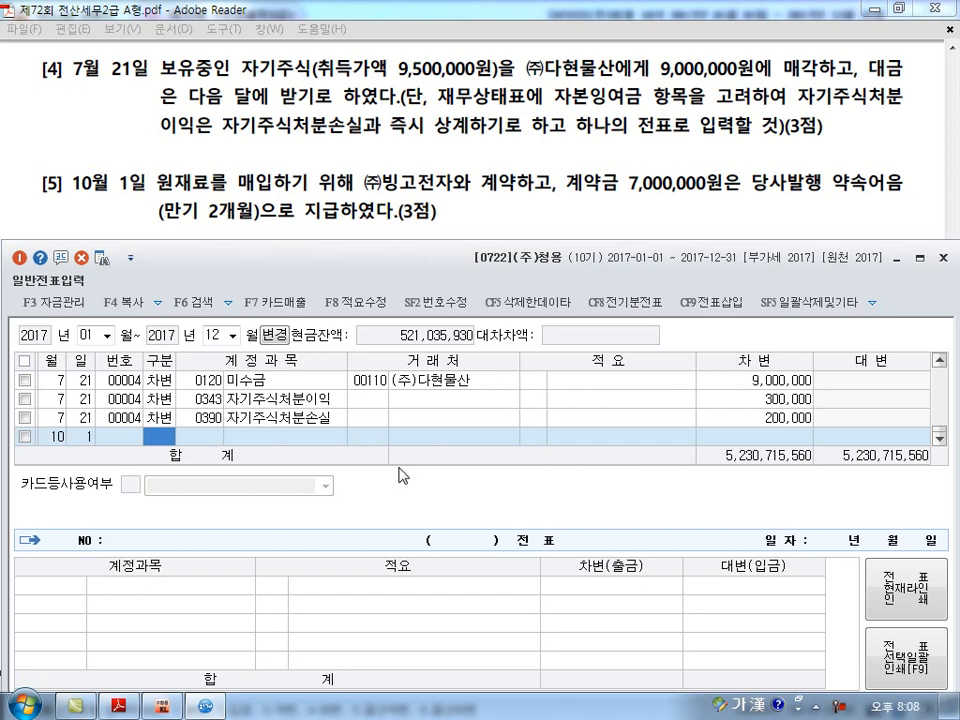
pyautogui.write('3')
pyautogui.press('Return')
pyautogui.write('131')
pyautogui.press('Return')
# Assign 빙고전자(주) as trading partner of the 선급금 line, searching for 빙고, and set its debit amount to 7,000,000.
pyautogui.write('빙고')
pyautogui.press('Return')
pyautogui.press('Return')
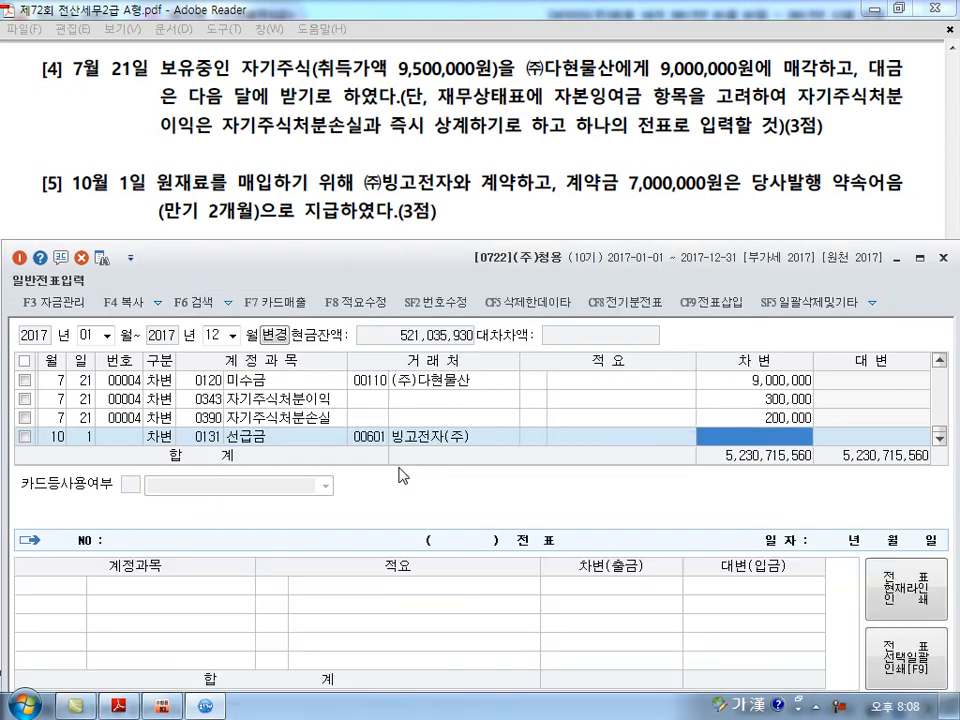
pyautogui.write('7000000')
# Add an October 1 credit line of 7,000,000 to account 252 지급어음 with 빙고전자(주) as trading partner.
pyautogui.press('Return')
pyautogui.press('Return')
pyautogui.press('Return')
pyautogui.write('4')
pyautogui.press('Return')
pyautogui.write('252')
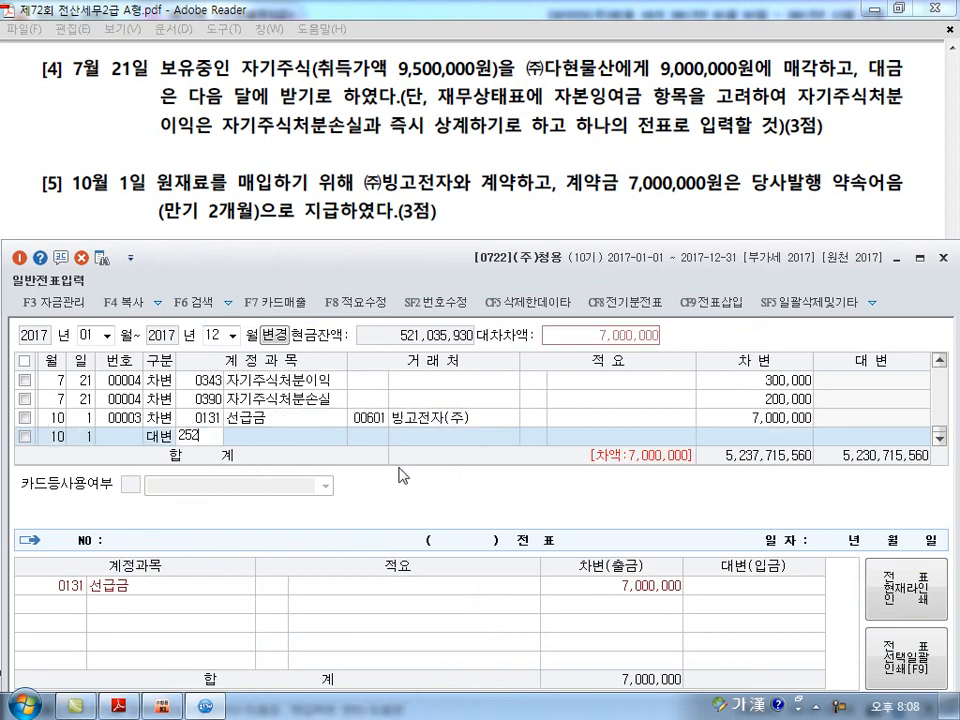
pyautogui.press('Return')
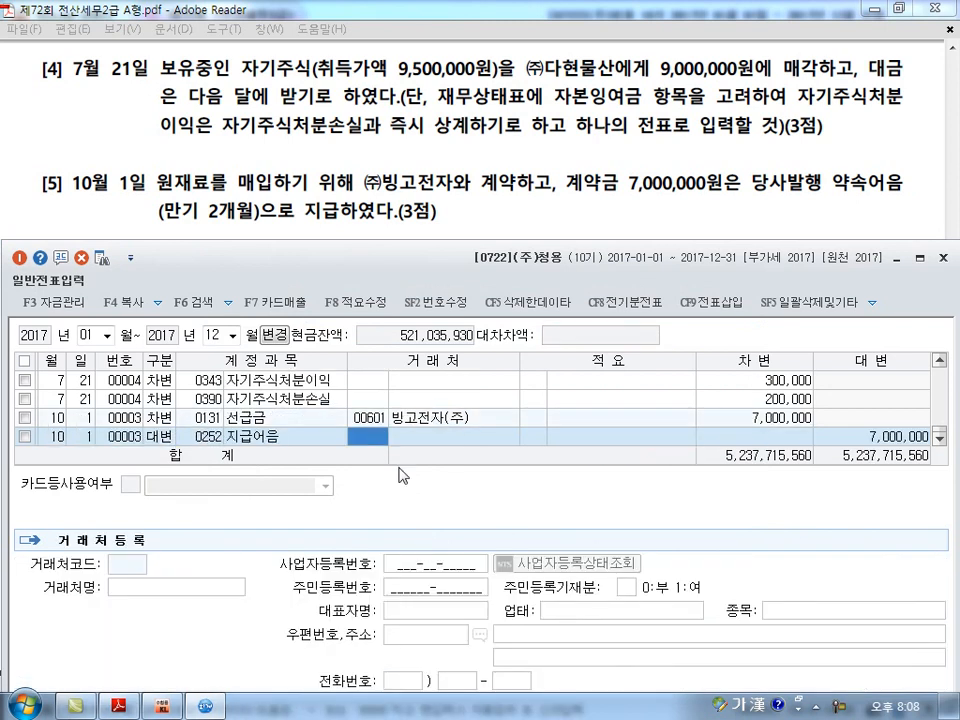
pyautogui.press('+')
pyautogui.press('Return')
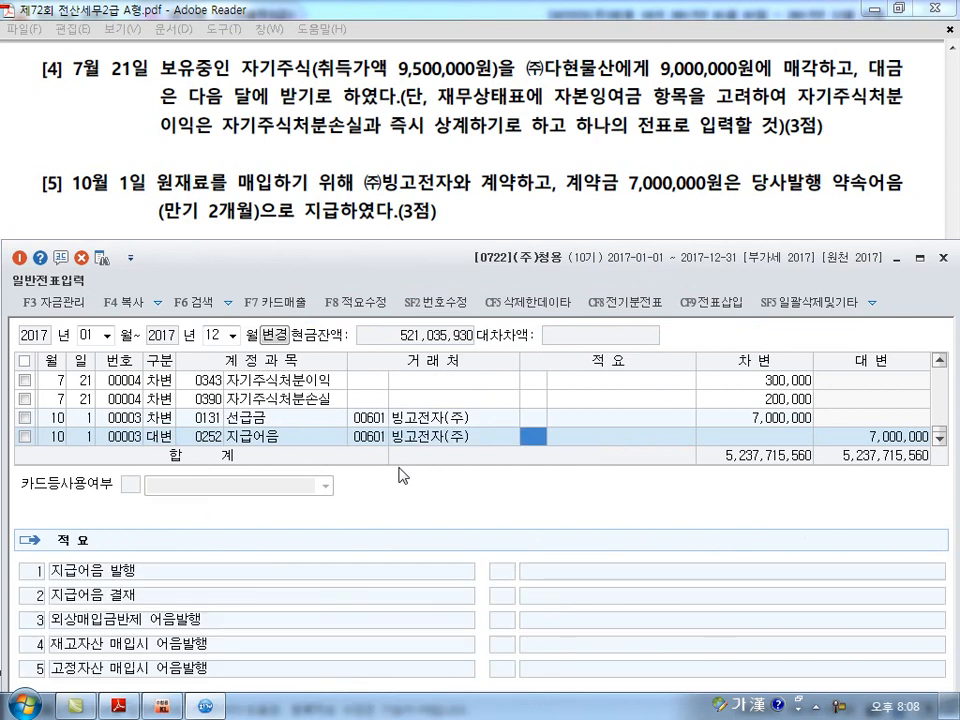
pyautogui.press('Return')
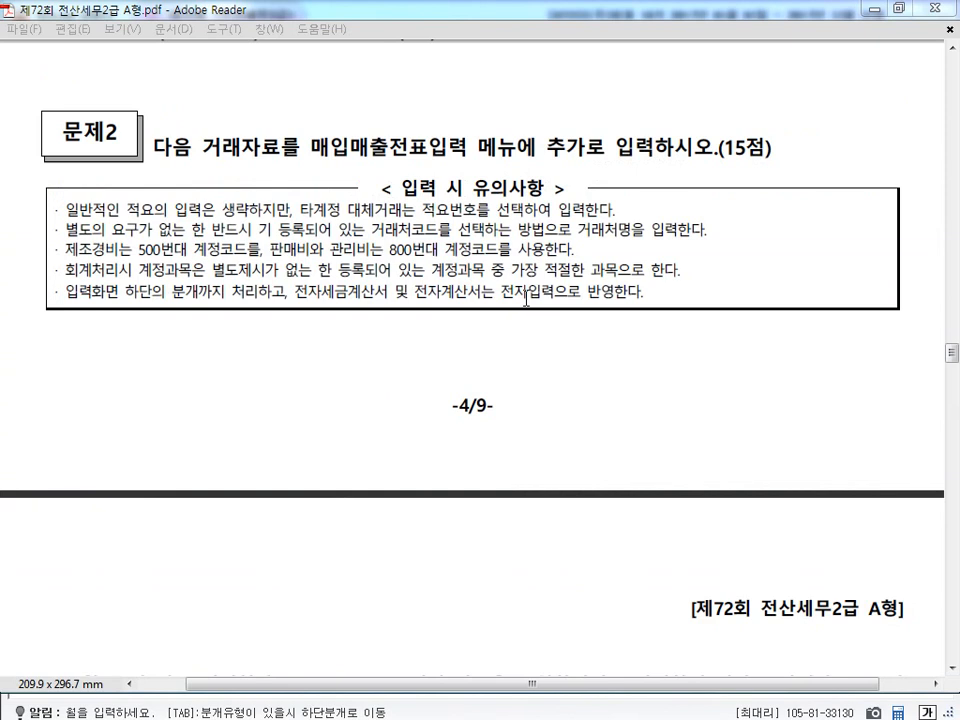
# Examine the January 25 import tax invoice question for its customs office, electronic invoice, payment account, supply value and tax amount.
pyautogui.scroll(-10, 527, 297)
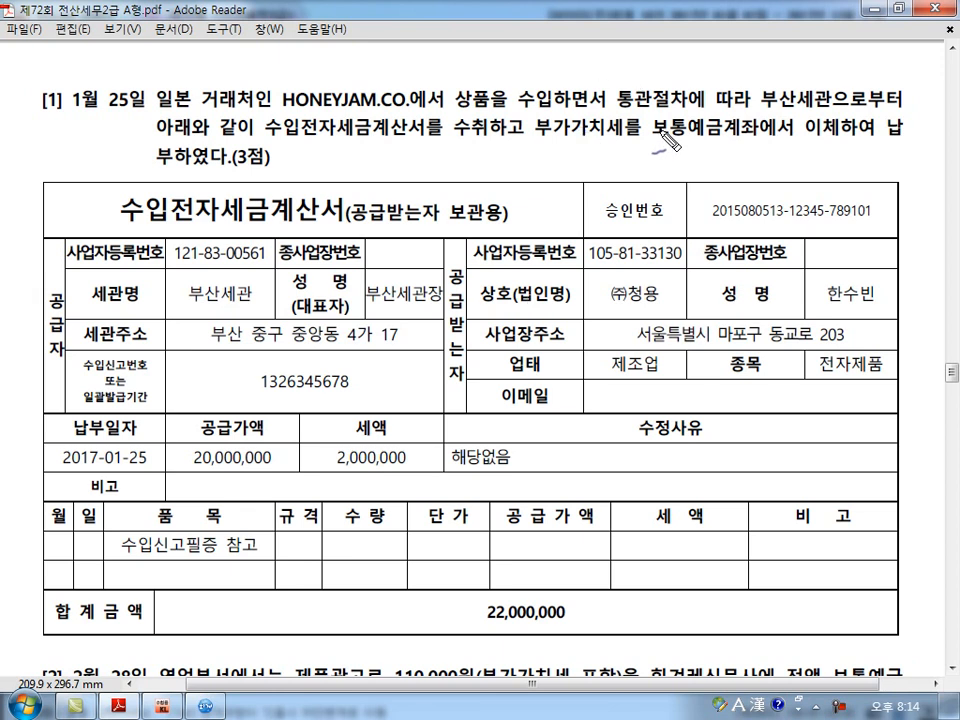
pyautogui.moveTo(838, 84); pyautogui.dragTo(836, 80)
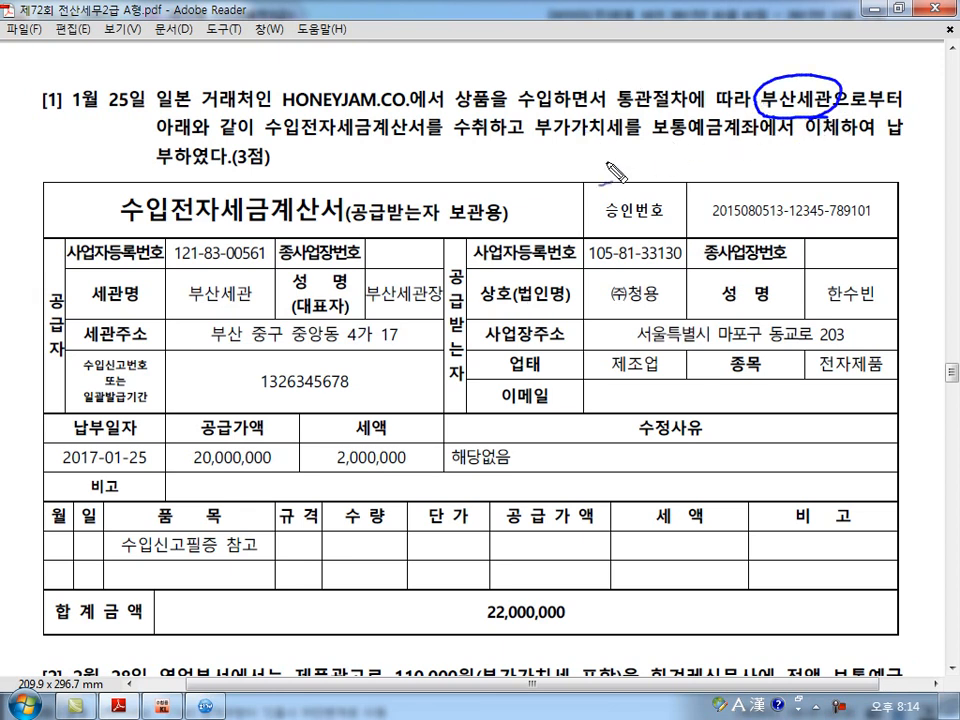
pyautogui.moveTo(275, 151)
pyautogui.mouseDown()
pyautogui.moveTo(312, 138)
pyautogui.moveTo(303, 123)
pyautogui.mouseUp()
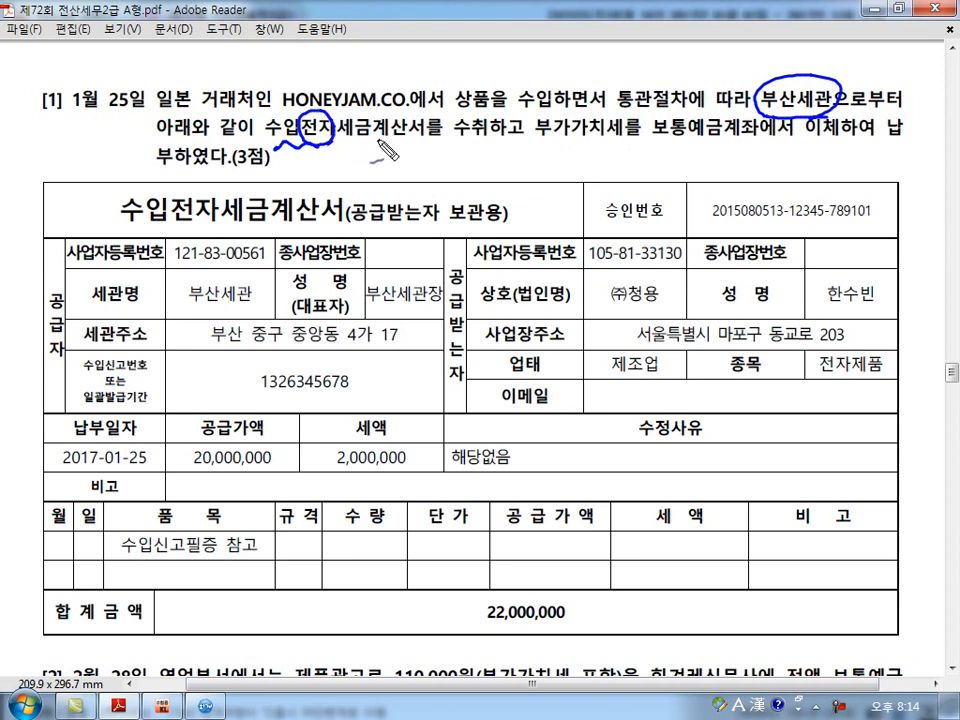
pyautogui.moveTo(455, 144); pyautogui.dragTo(483, 143)
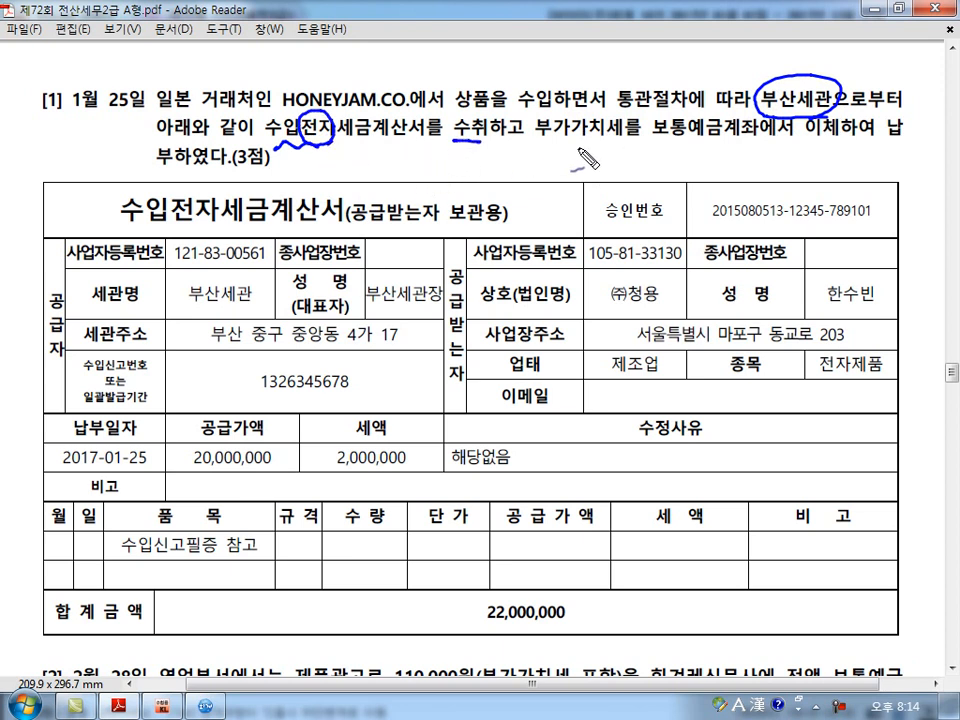
pyautogui.moveTo(658, 143); pyautogui.dragTo(755, 141)
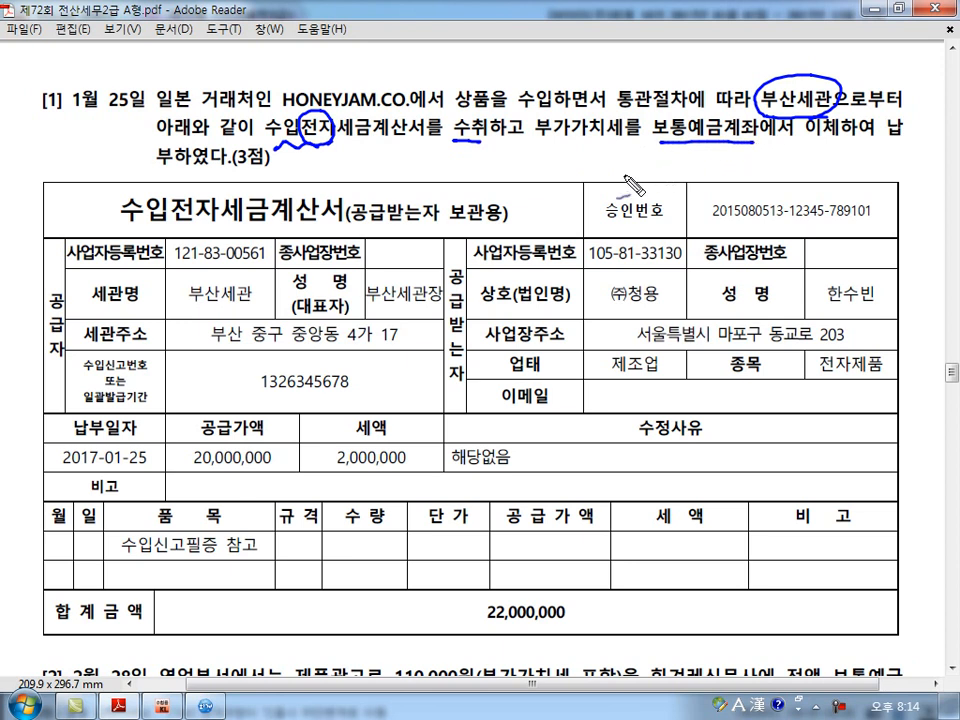
pyautogui.moveTo(174, 334); pyautogui.dragTo(188, 331)
pyautogui.moveTo(186, 325)
pyautogui.mouseDown()
pyautogui.moveTo(258, 319)
pyautogui.moveTo(242, 329)
pyautogui.mouseUp()
pyautogui.click(106, 478)
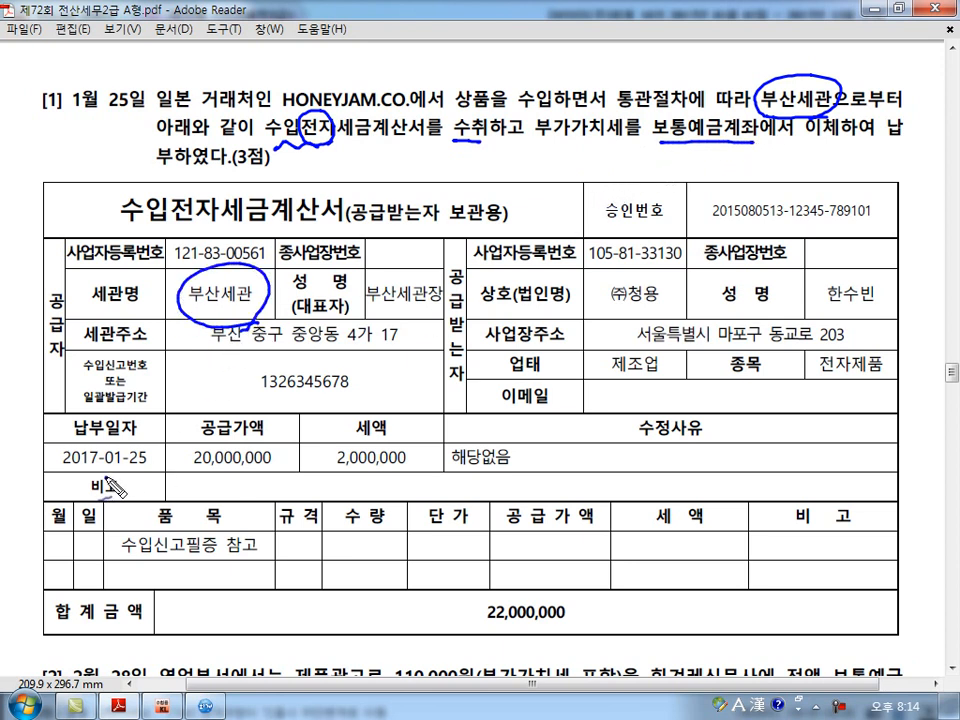
pyautogui.moveTo(209, 468); pyautogui.dragTo(403, 471)
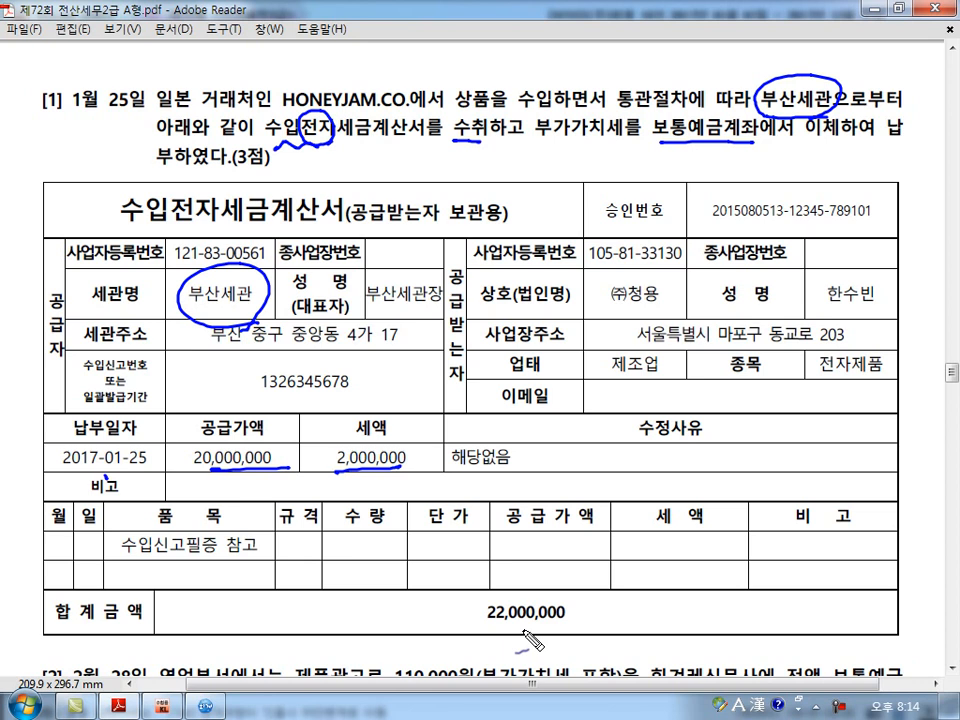
pyautogui.press('Escape')
pyautogui.scroll(-3, 530, 640)
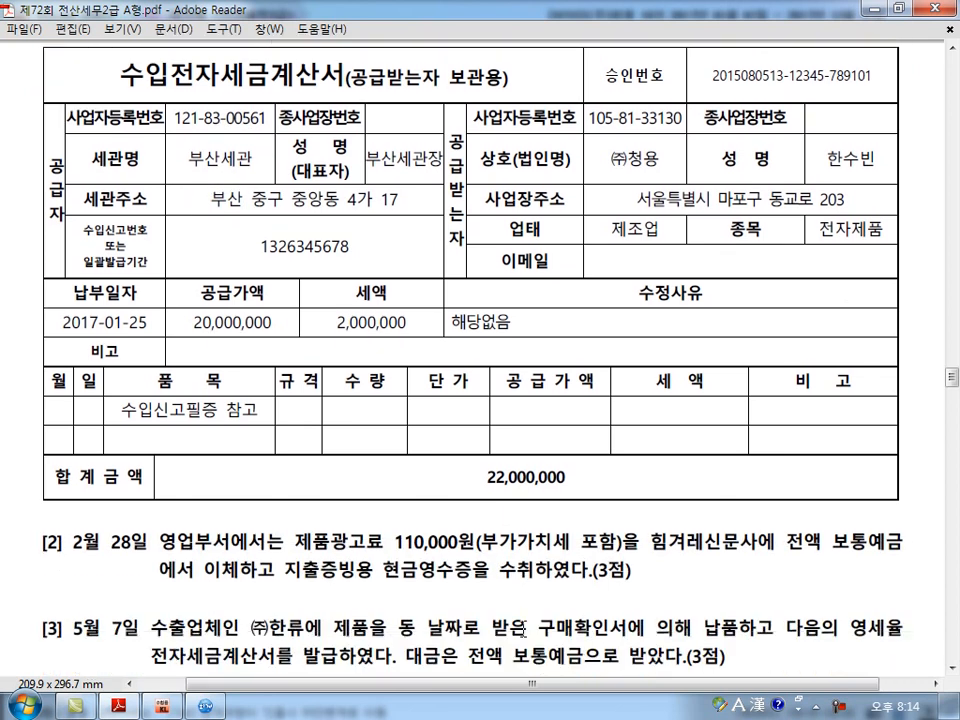
pyautogui.scroll(-4, 521, 628)
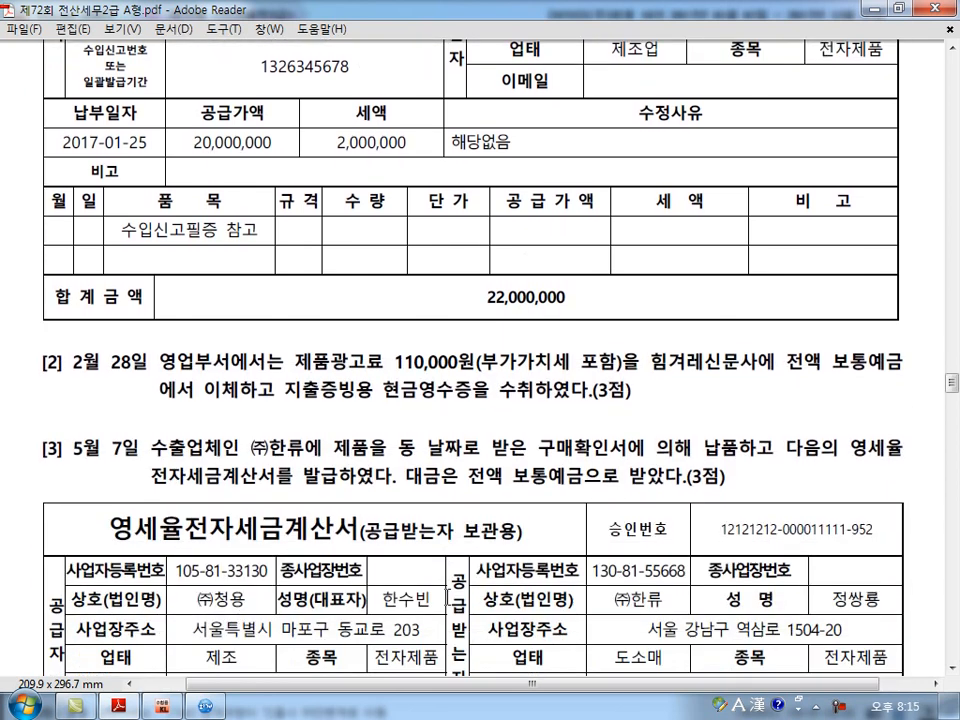
# Switch to KcLep's 매입매출전표입력 and start an entry dated January 25 with VAT type 55 수입.
pyautogui.click(205, 707)
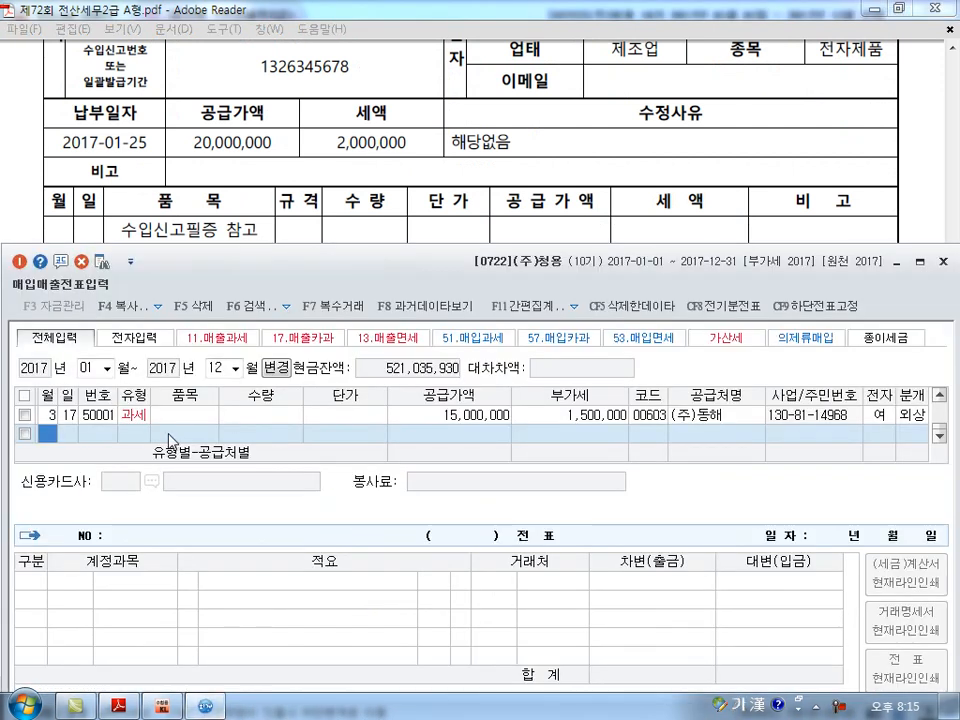
pyautogui.write('1')
pyautogui.press('Return')
pyautogui.write('25')
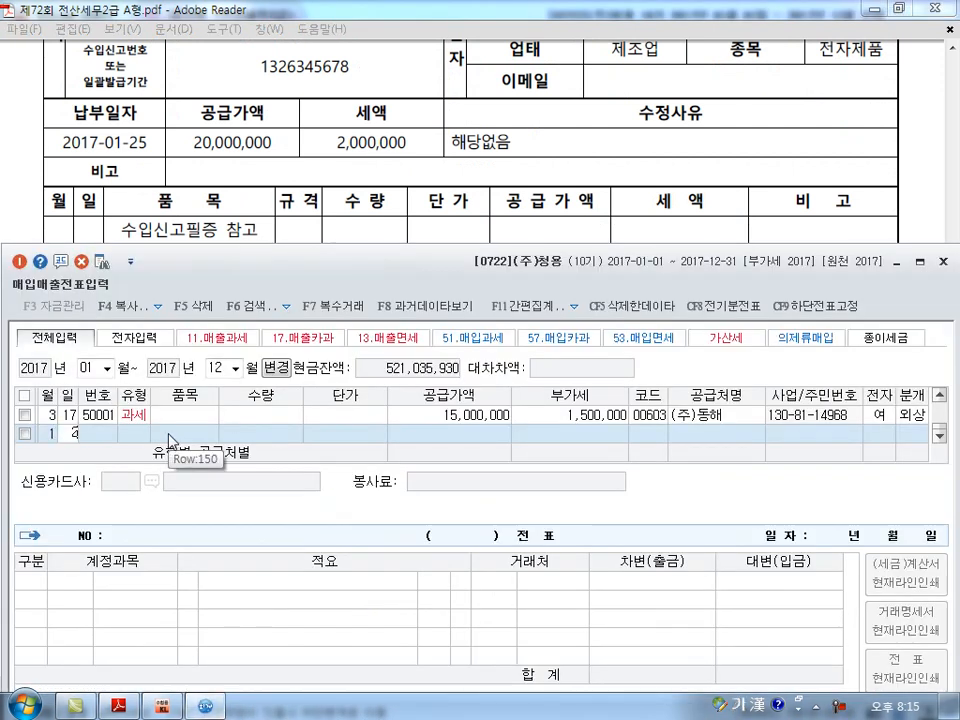
pyautogui.press('Return')
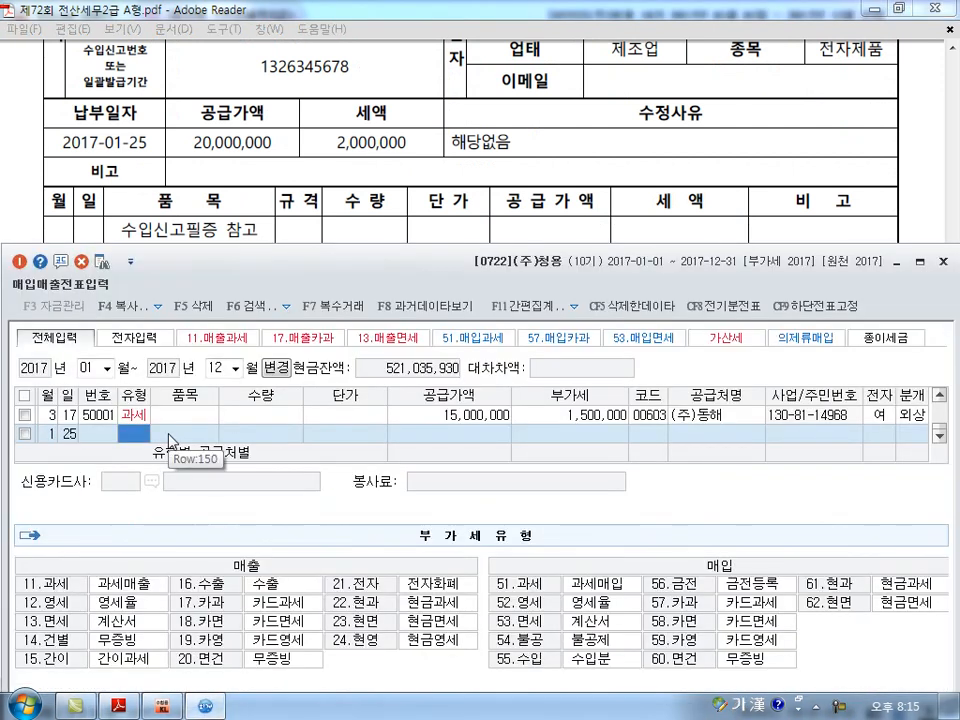
pyautogui.click(541, 667)
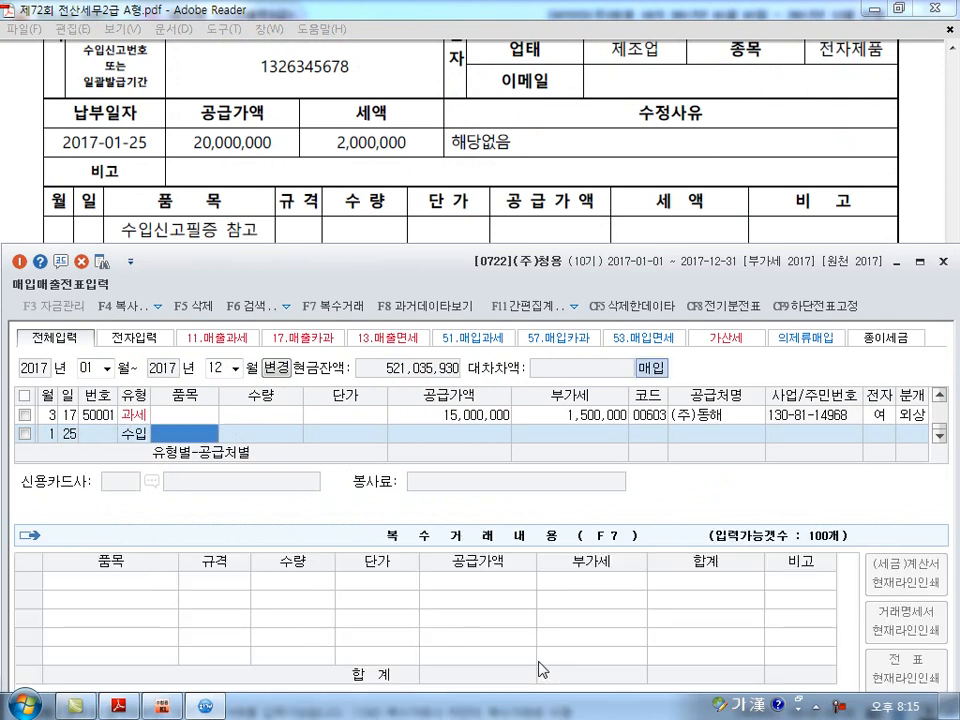
pyautogui.press('Return')
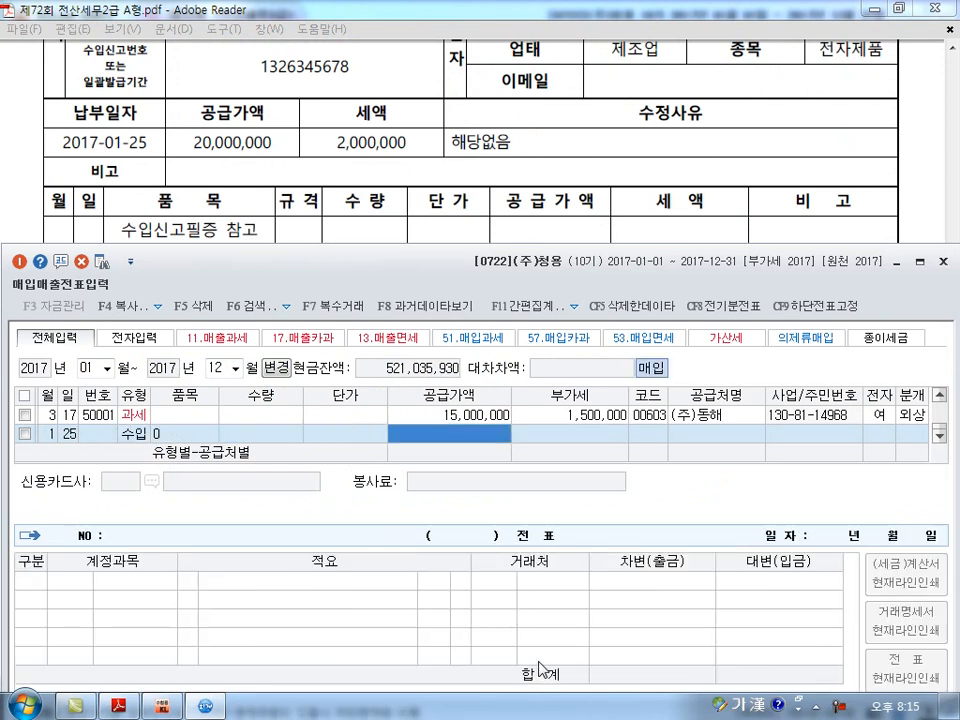
# Set the January 25 entry's supply value to 20,000,000 and choose 부산세관 as supplier.
pyautogui.write('20000000')
pyautogui.press('Return')
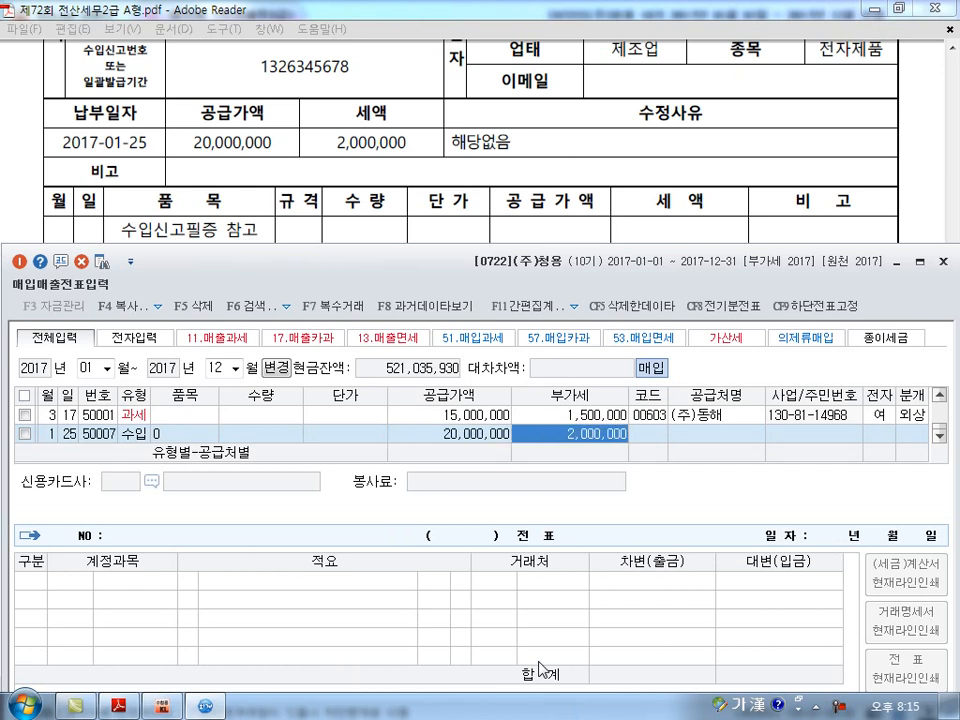
pyautogui.press('Return')
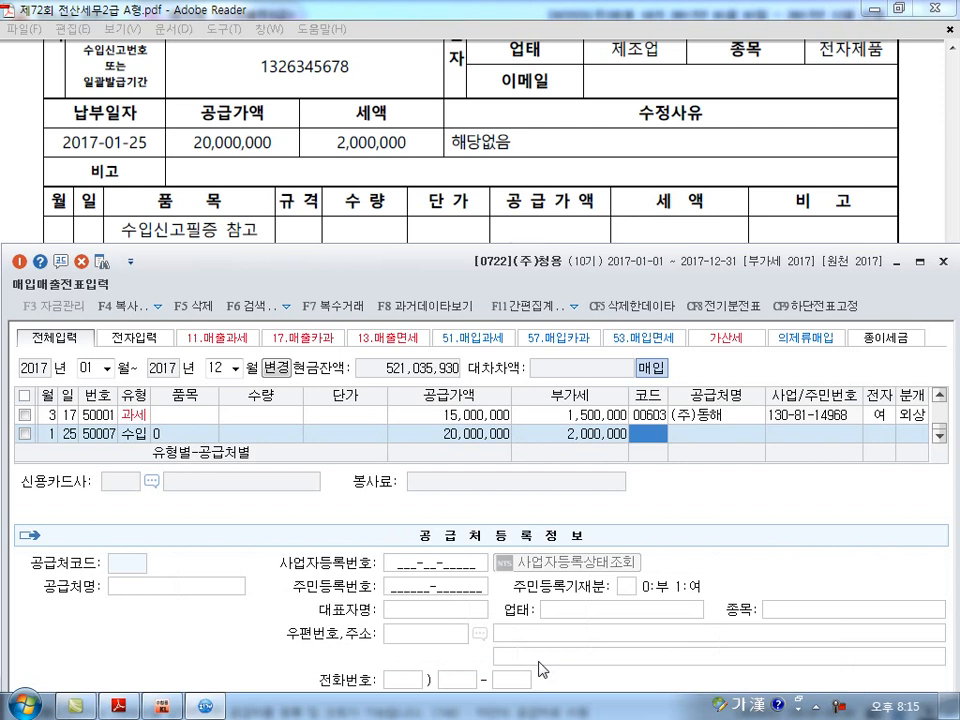
pyautogui.write('부샌')
pyautogui.press('Return')
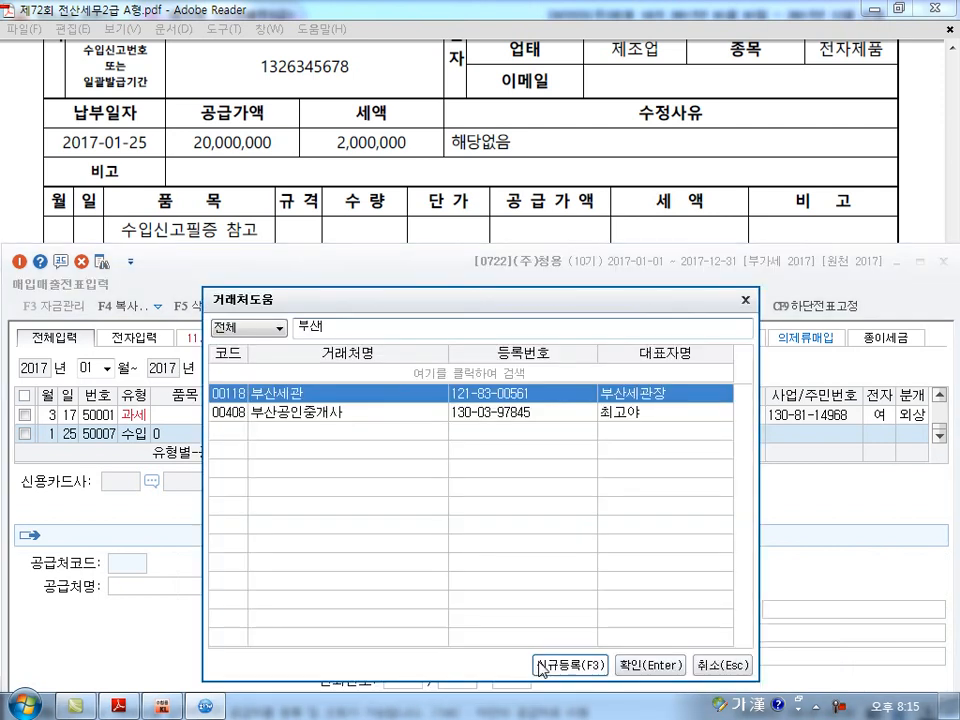
pyautogui.press('Return')
# Mark the 부산세관 entry as electronic (여) and set its journal type to 혼합.
pyautogui.press('Return')
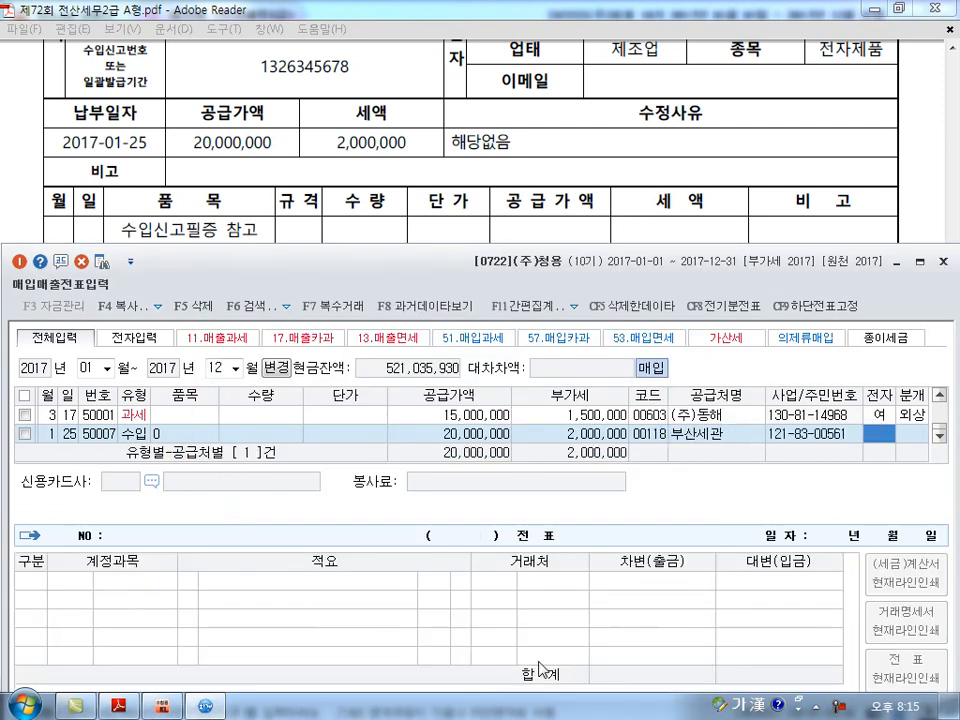
pyautogui.write('1')
pyautogui.press('Return')
pyautogui.write('3')
# Add a credit line to account 103 보통예금 in the January 25 journal and finish the voucher.
pyautogui.press('Return')
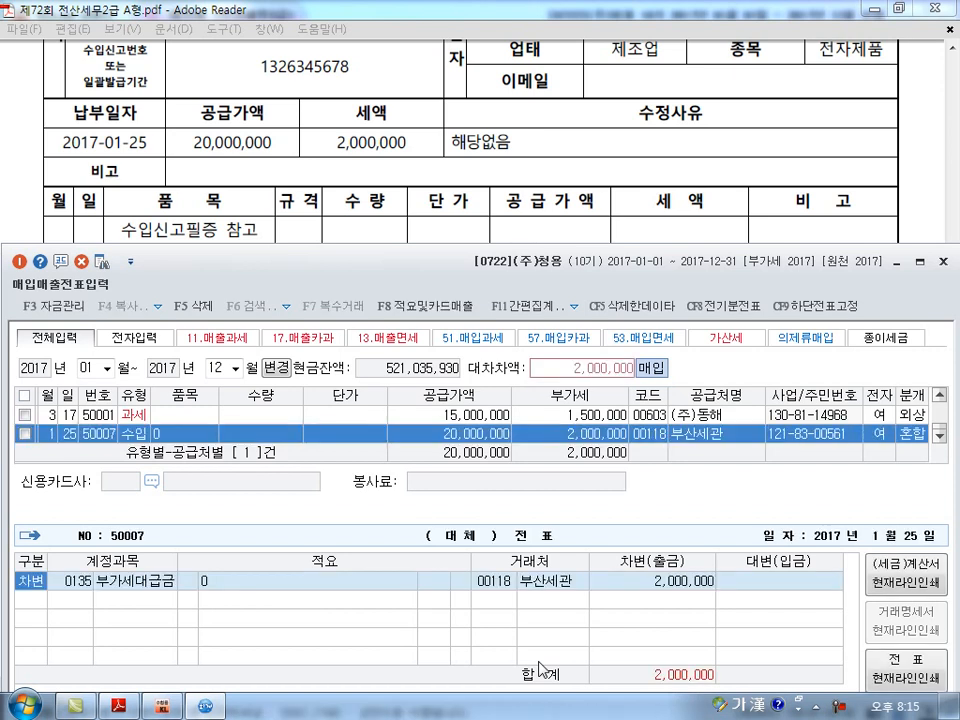
pyautogui.write('4')
pyautogui.press('Return')
pyautogui.write('103')
pyautogui.press('Return')
# Start a 매입매출전표 entry dated February 28 for question [2].
pyautogui.press('Return')
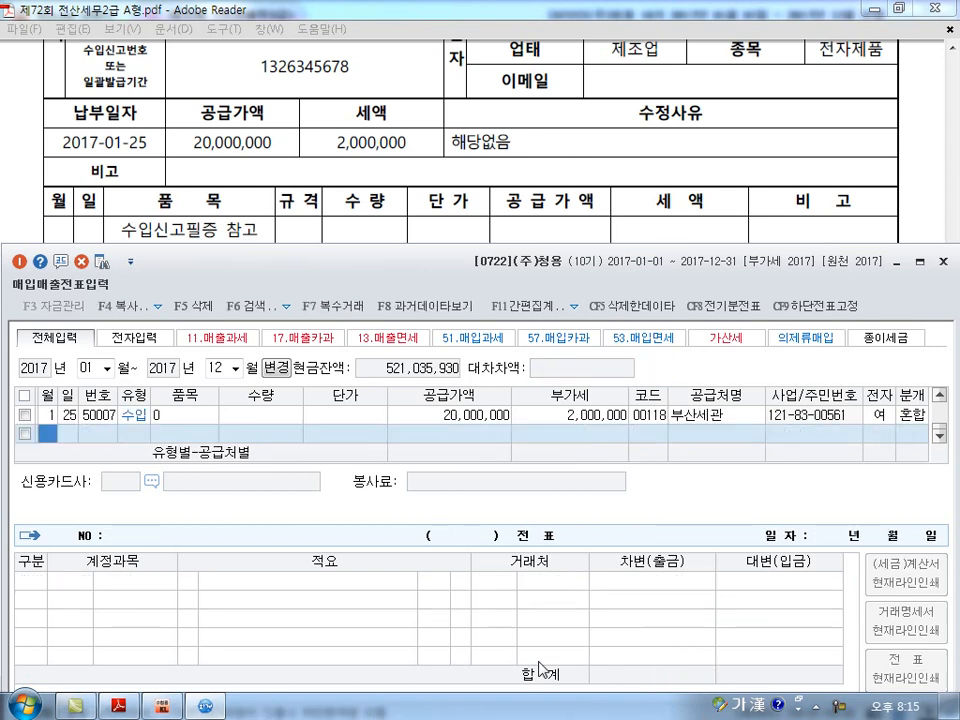
pyautogui.scroll(-5, 540, 670)
pyautogui.write('2')
pyautogui.press('Return')
pyautogui.write('28')
pyautogui.press('Return')
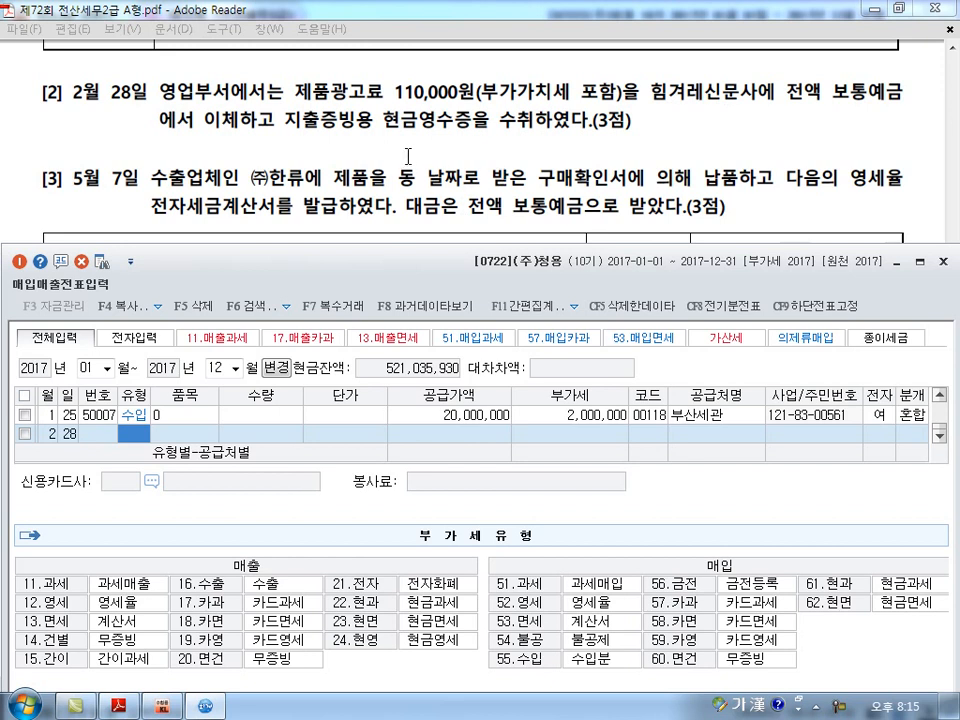
# Check the February 28 question's 현금영수증, 수취 and 포함 wording against the 61.현과 purchase type.
pyautogui.moveTo(385, 135); pyautogui.dragTo(472, 134)
pyautogui.moveTo(536, 112); pyautogui.dragTo(612, 99)
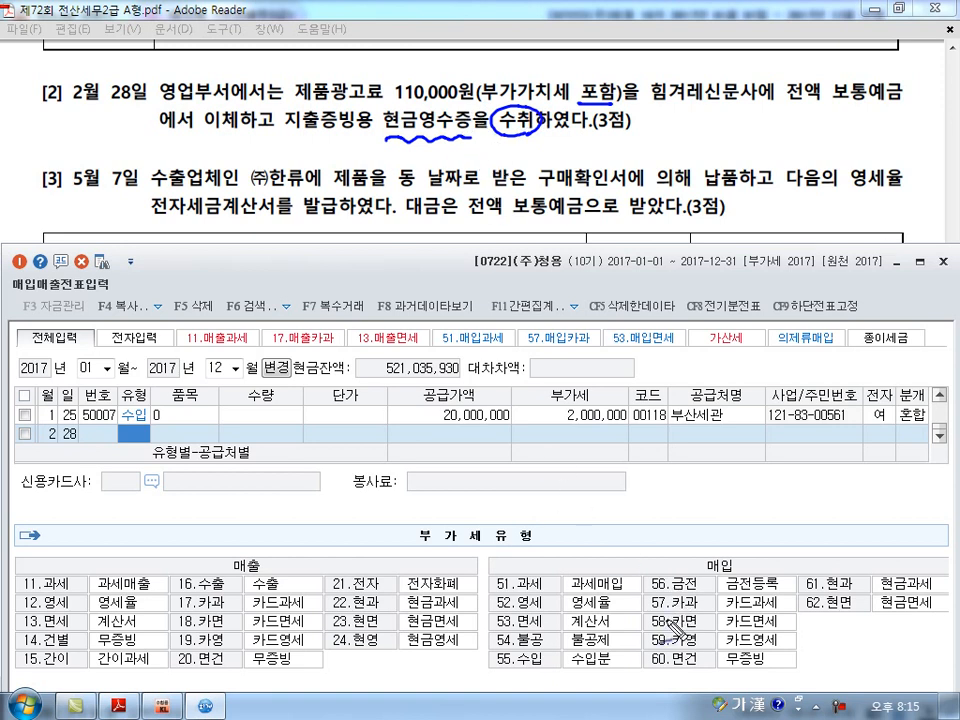
pyautogui.moveTo(816, 571); pyautogui.dragTo(812, 574)
pyautogui.moveTo(806, 608); pyautogui.dragTo(820, 604)
pyautogui.hotkey('ctrl', 'z')
pyautogui.press('Escape')
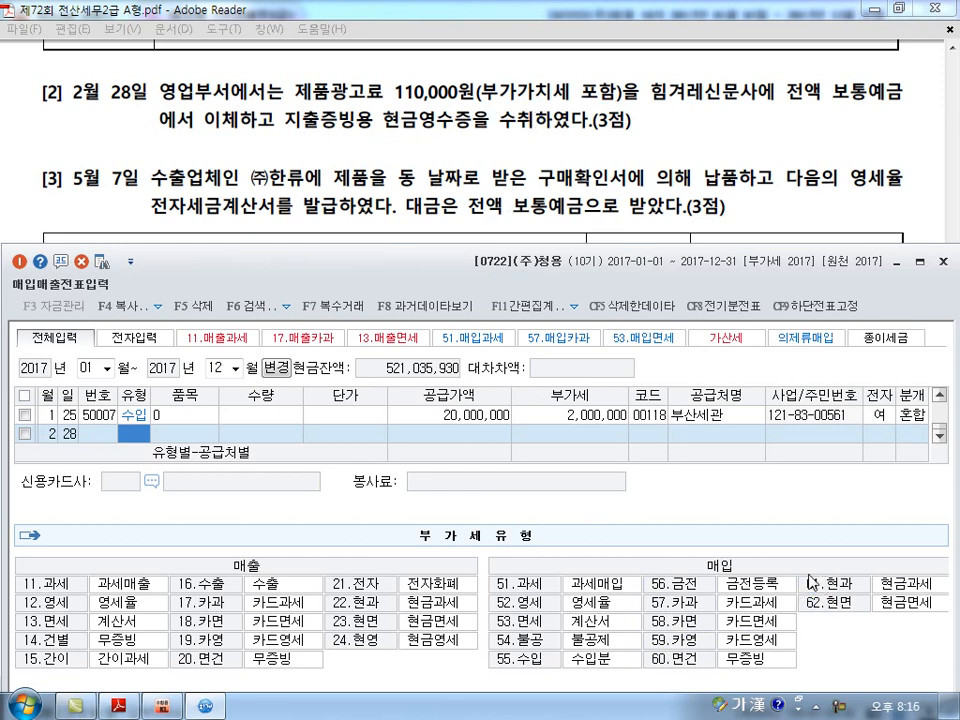
# Set the February 28 entry's VAT type to 61 현과 and enter 110,000 as its VAT-inclusive supply amount.
pyautogui.write('61')
pyautogui.press('Return')
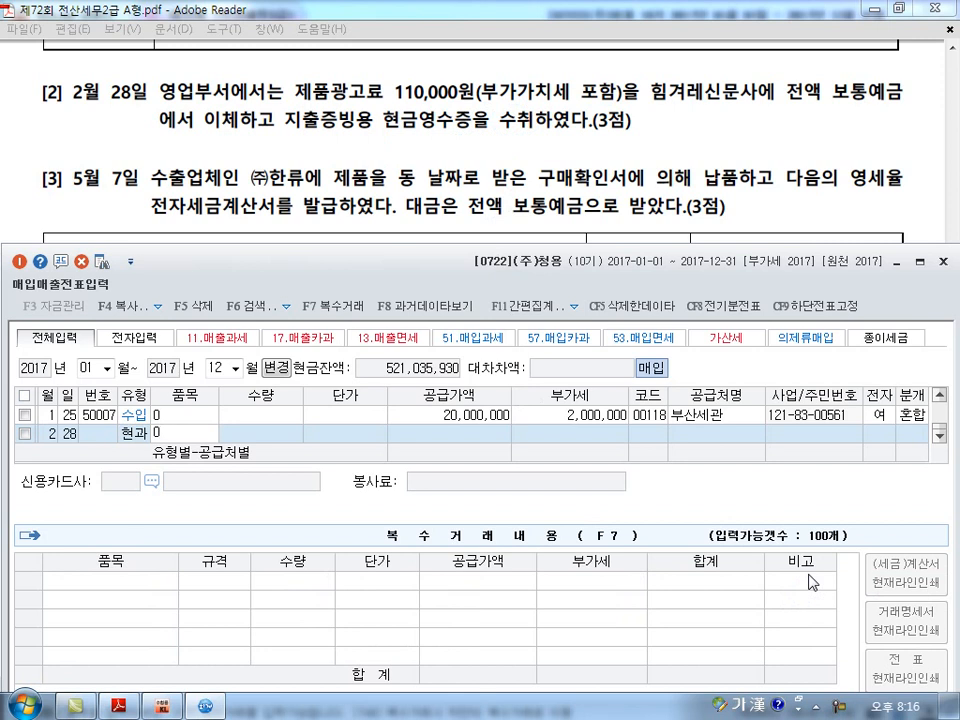
pyautogui.press('Return')
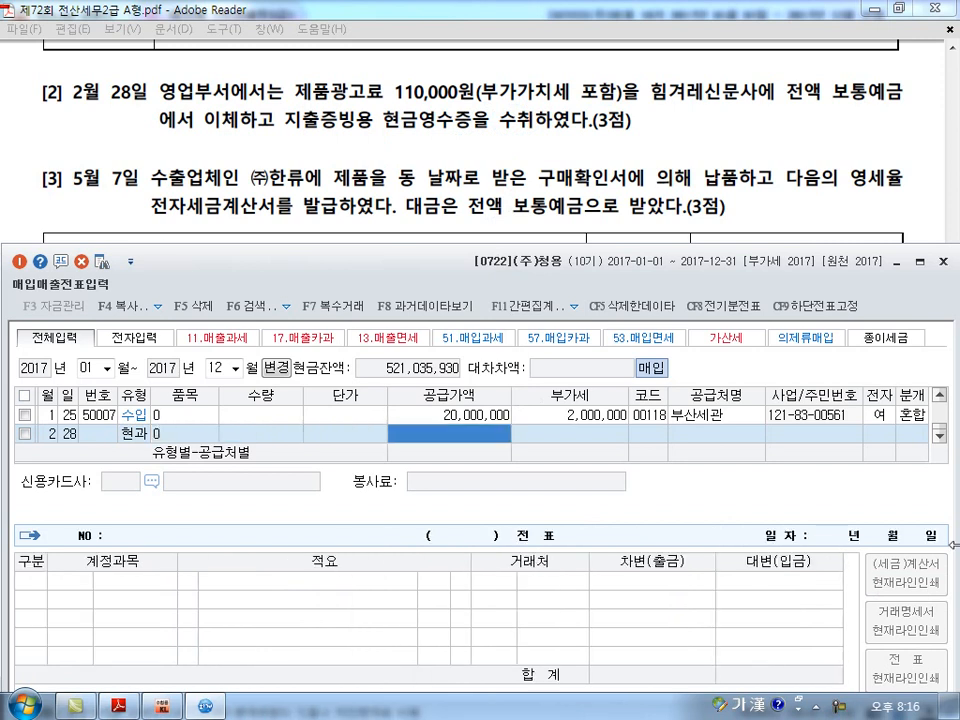
pyautogui.write('1100000')
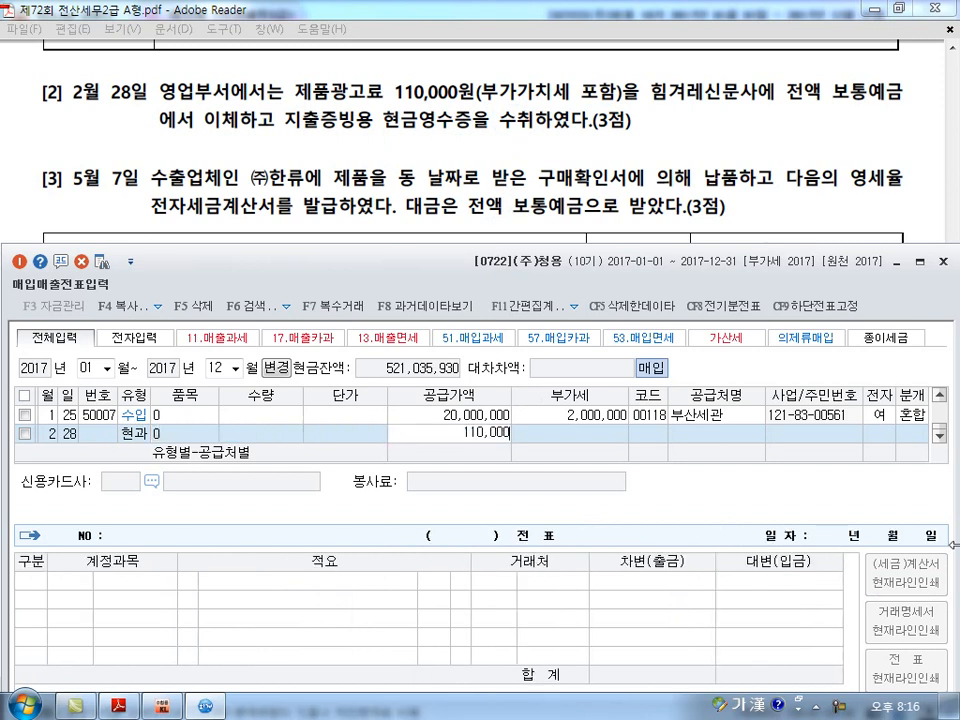
pyautogui.press('Return')
# Assign 힘겨레신문사 as supplier of the February 28 entry, searching for 신문, and set its journal type to 혼합.
pyautogui.press('Return')
pyautogui.write('신문')
pyautogui.press('Return')
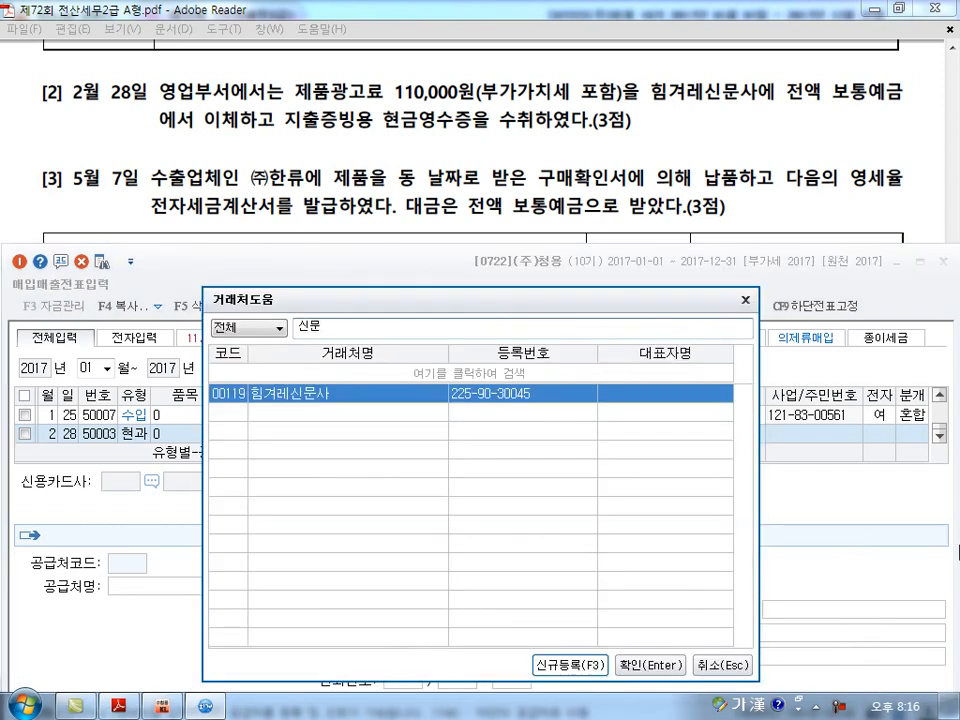
pyautogui.press('Return')
pyautogui.press('Return')
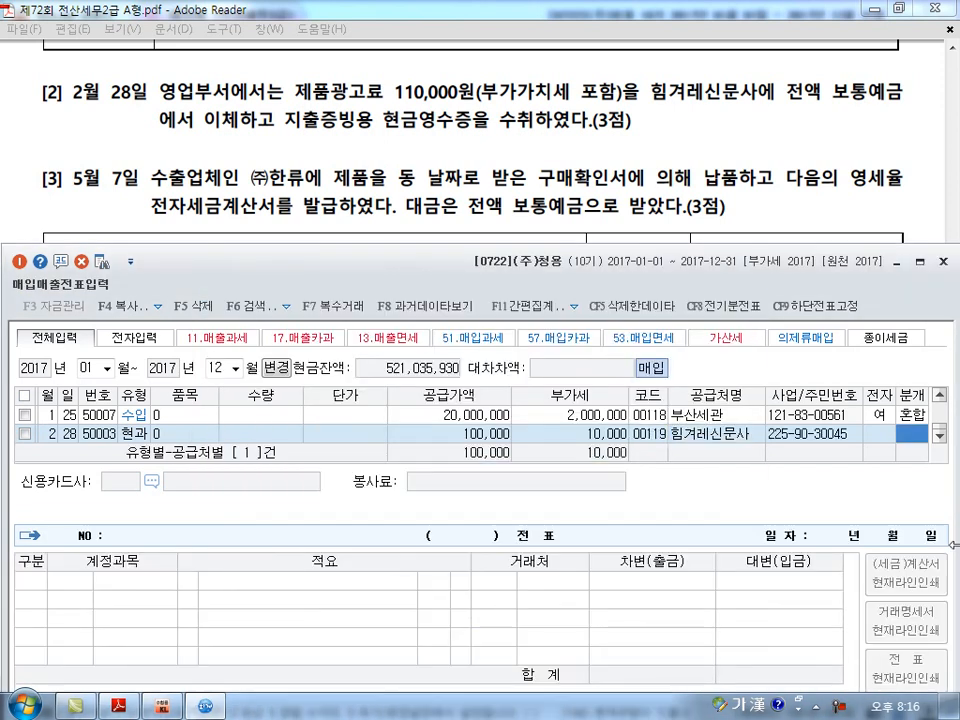
pyautogui.press('3')
pyautogui.press('Return')
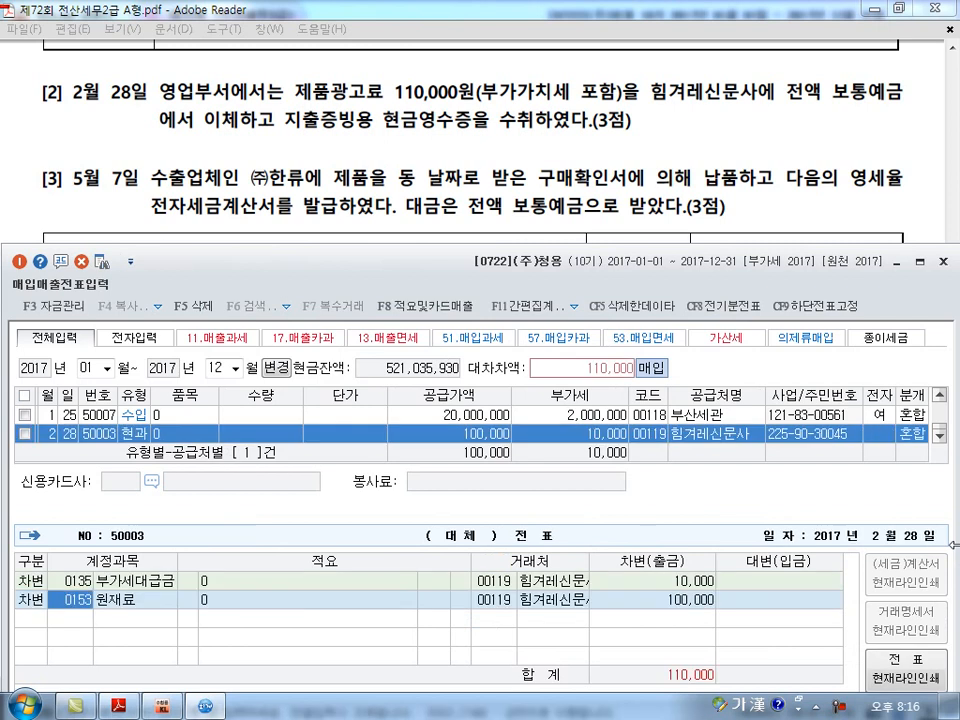
# Complete the February 28 journal by changing 원재료 to 833 광고선전비 and crediting 103 보통예금 for 110,000.
pyautogui.write('833')
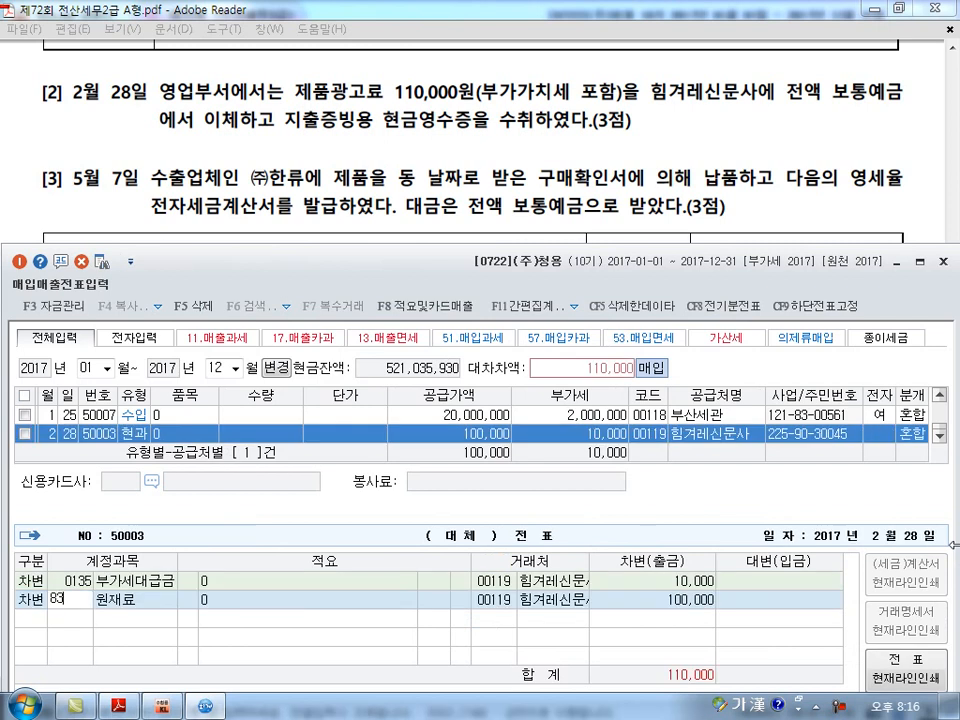
pyautogui.press('Return')
pyautogui.press('Return')
pyautogui.press('4')
pyautogui.press('Return')
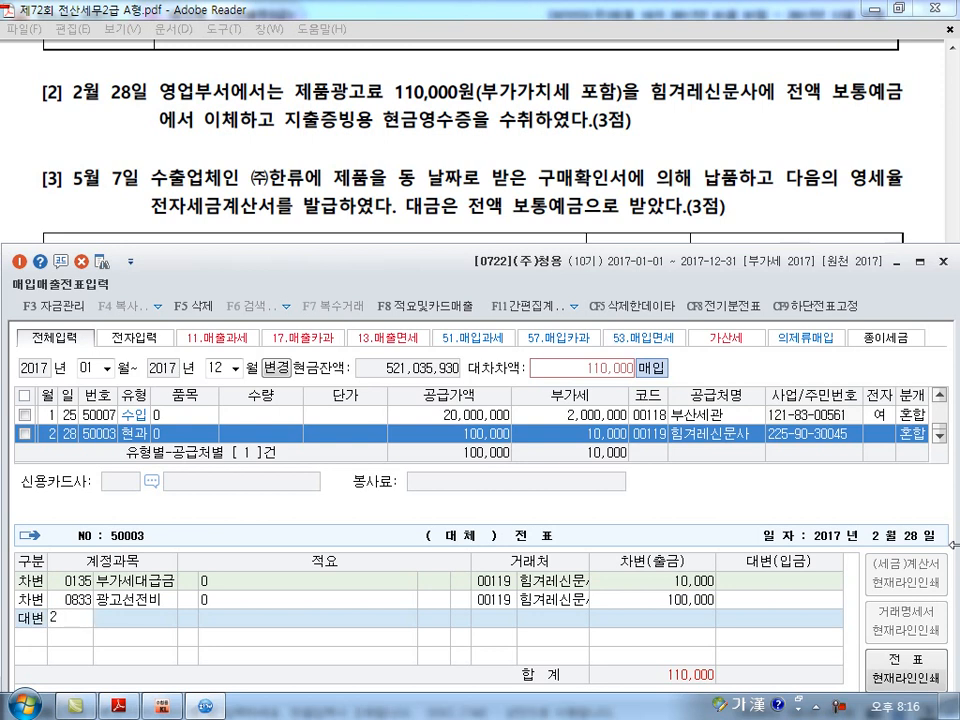
pyautogui.write('103')
pyautogui.press('Return')
pyautogui.press('Return')
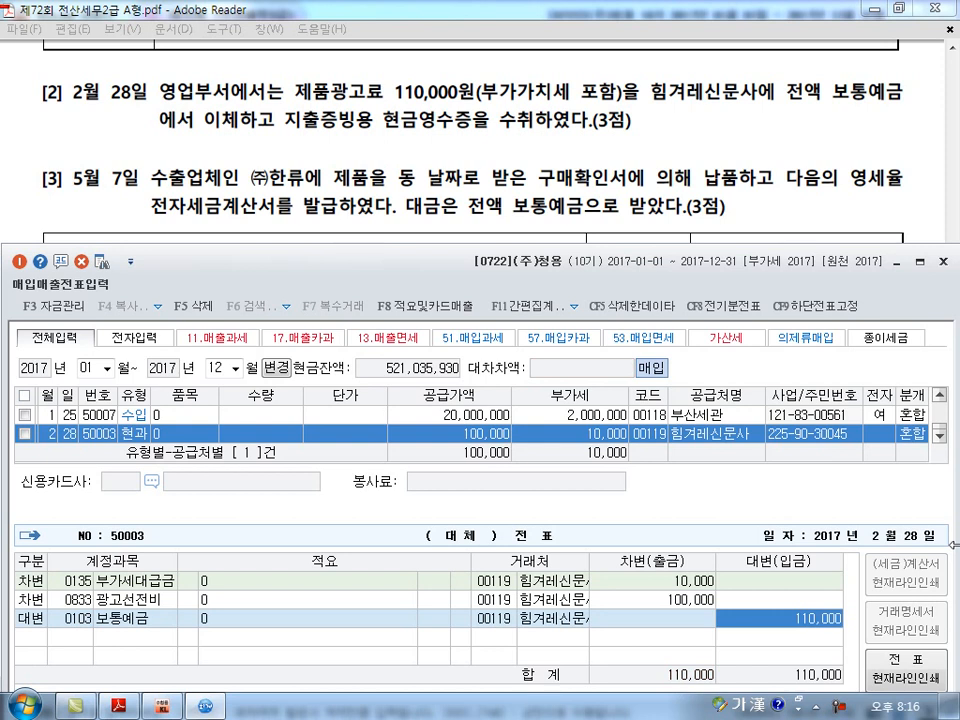
pyautogui.press('Return')
# Start a 매입매출전표 entry dated May 7 for question [3] with VAT type 12 영세.
pyautogui.hotkey('alt', 'Tab')
pyautogui.scroll(-2, 958, 546)
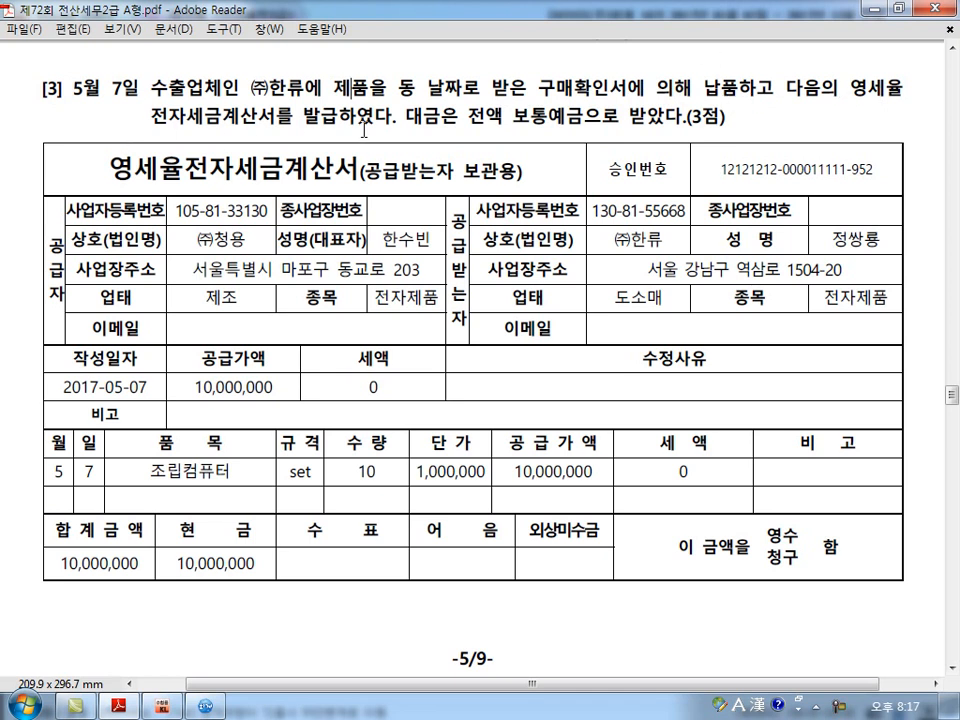
pyautogui.click(165, 708)
pyautogui.click(50, 436)
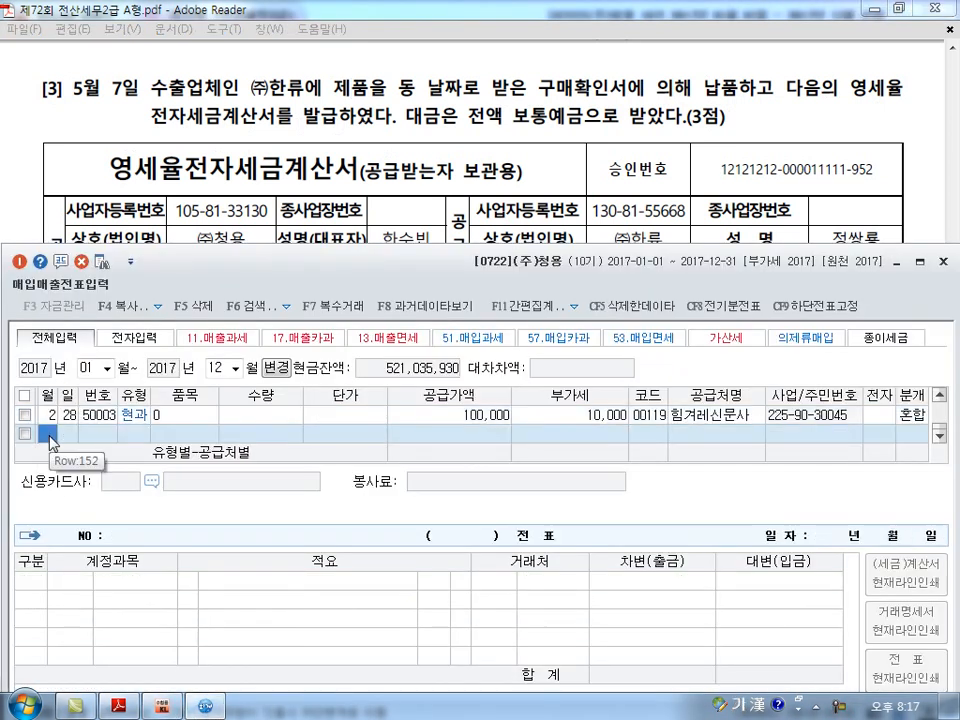
pyautogui.write('5')
pyautogui.press('Return')
pyautogui.write('7')
pyautogui.press('Return')
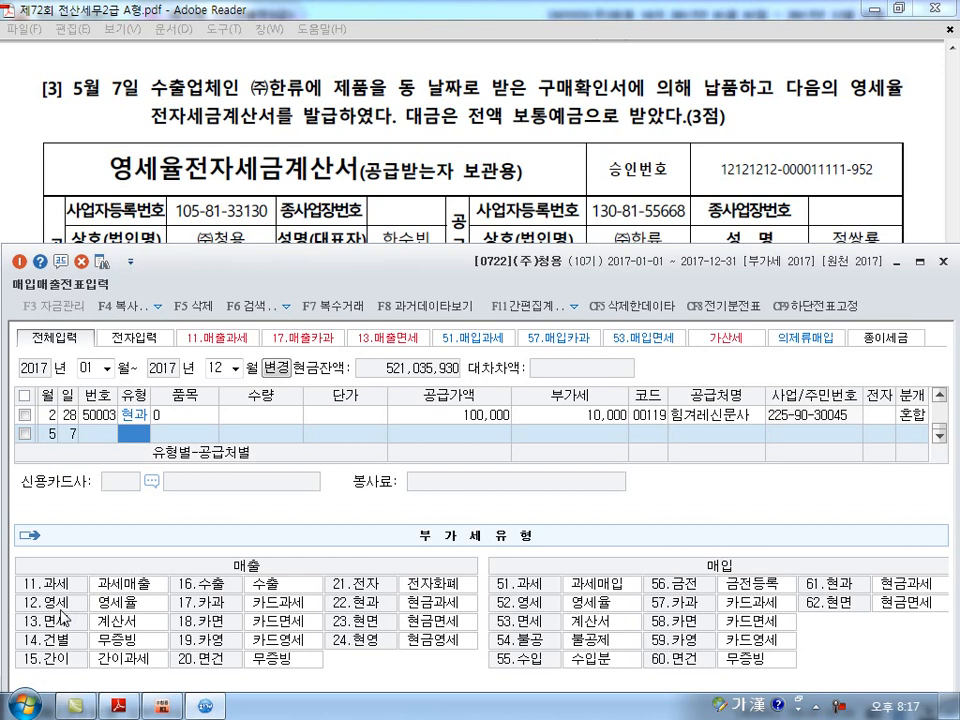
pyautogui.write('12')
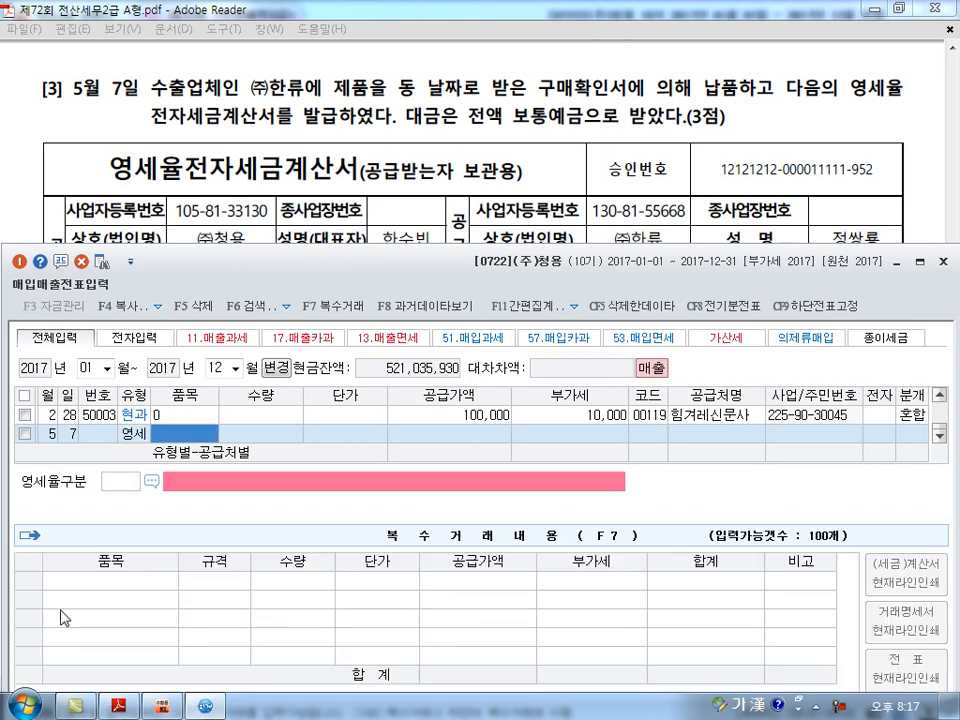
# Enter a quantity of 10 and a unit price of 1,000,000 from question [3]'s tax invoice in the May 7 entry.
pyautogui.click(330, 133)
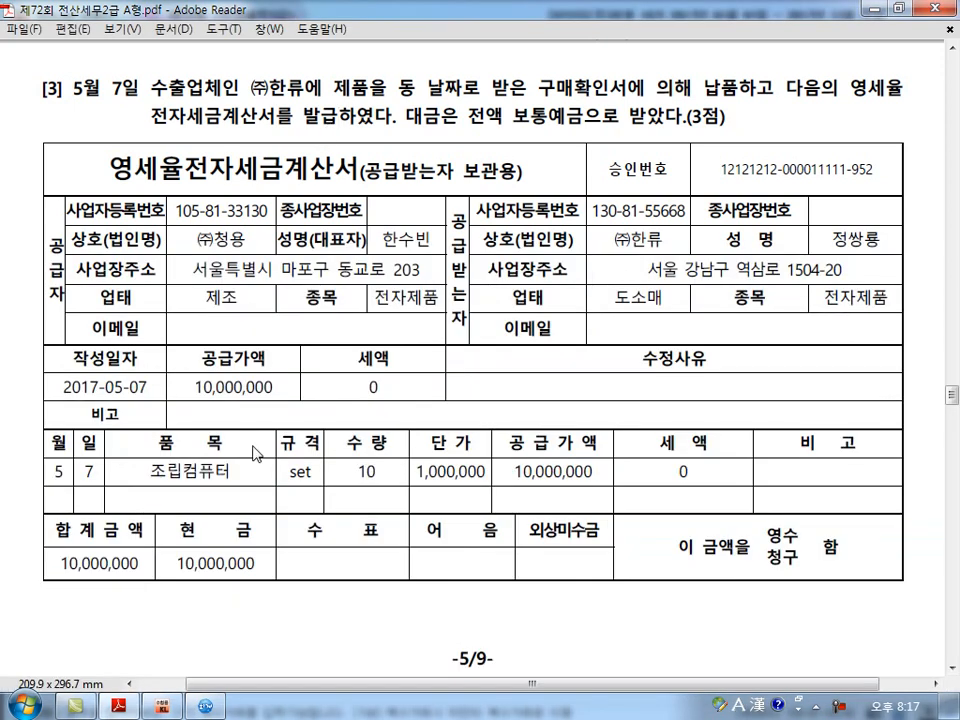
pyautogui.scroll(-2, 193, 488)
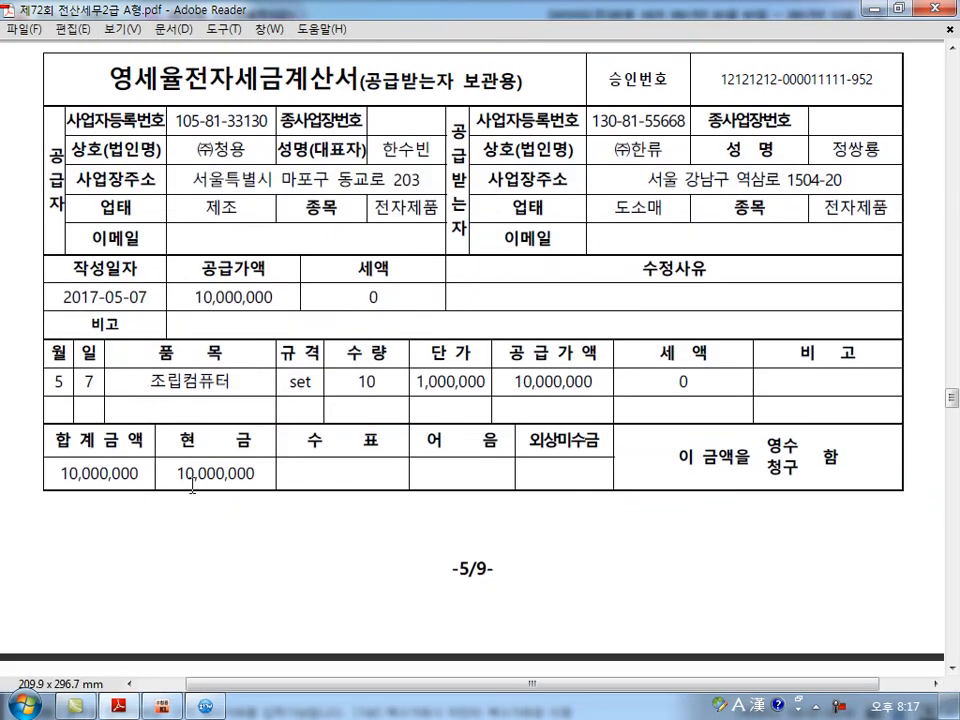
pyautogui.moveTo(205, 708)
pyautogui.scroll(-3, 205, 708)
pyautogui.scroll(-1, 205, 708)
pyautogui.click(205, 708)
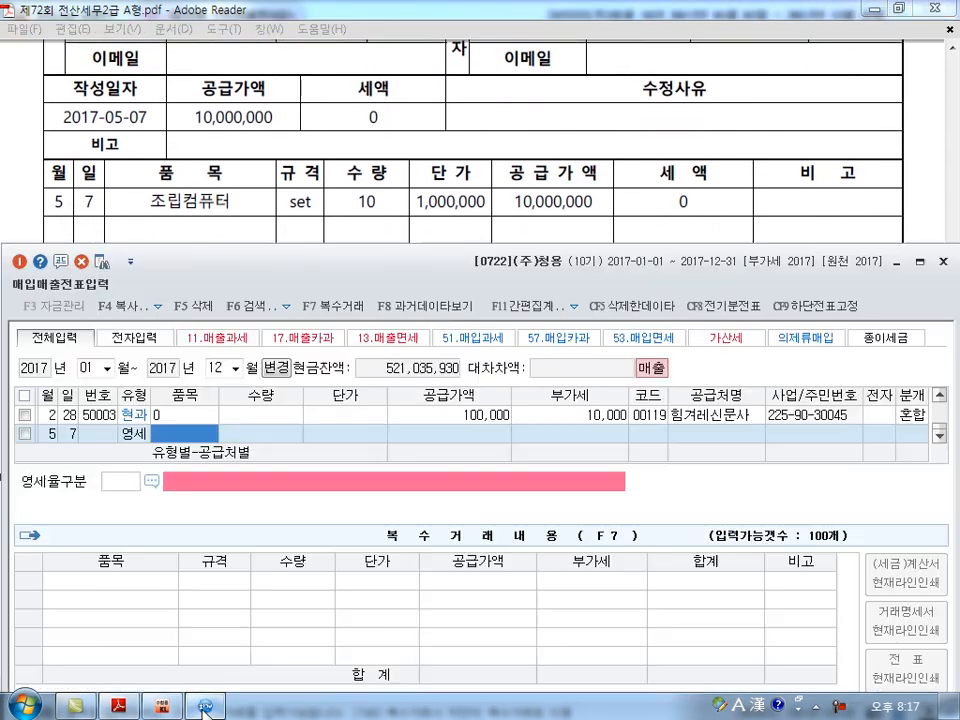
pyautogui.press('Return')
pyautogui.press('Return')
pyautogui.press('Return')
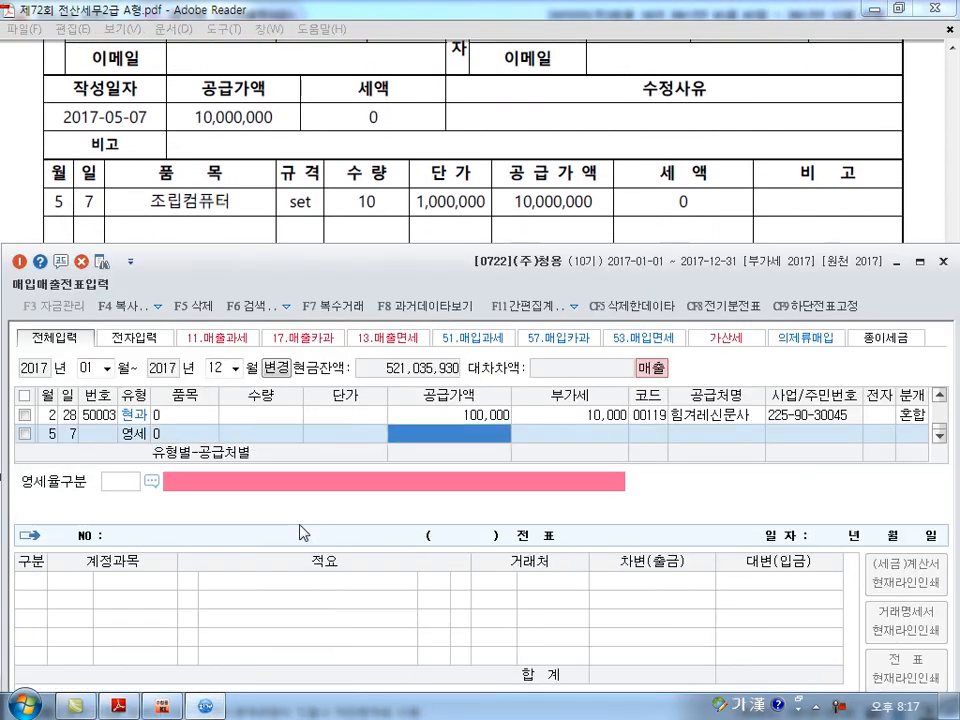
pyautogui.press('Left')
pyautogui.press('Left')
pyautogui.write('10')
pyautogui.press('Return')
pyautogui.write('1000000')
pyautogui.press('Return')
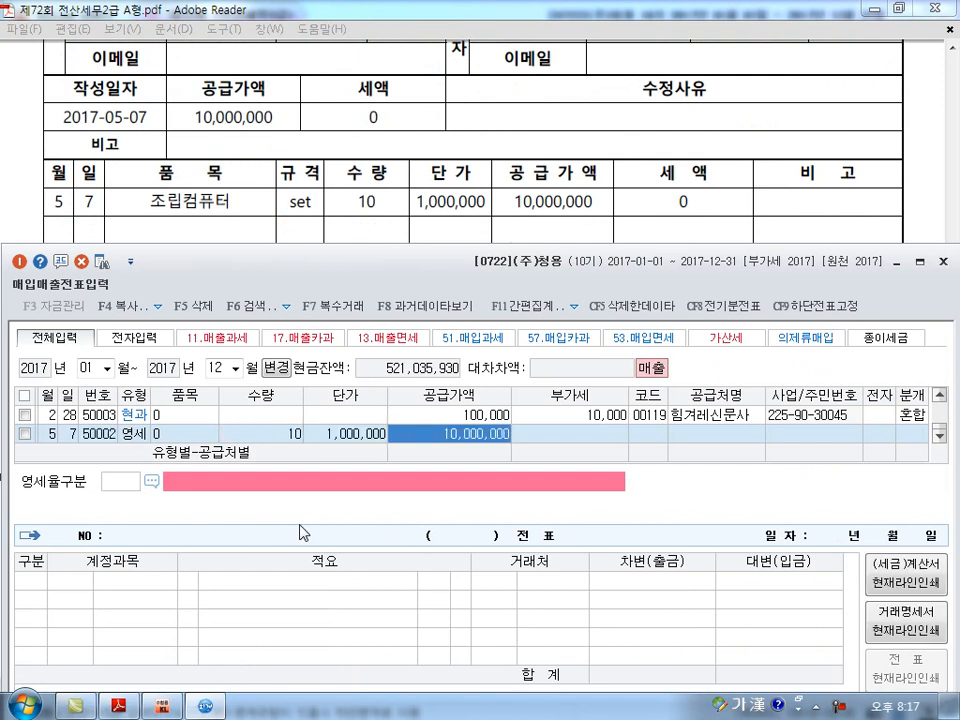
pyautogui.press('Return')
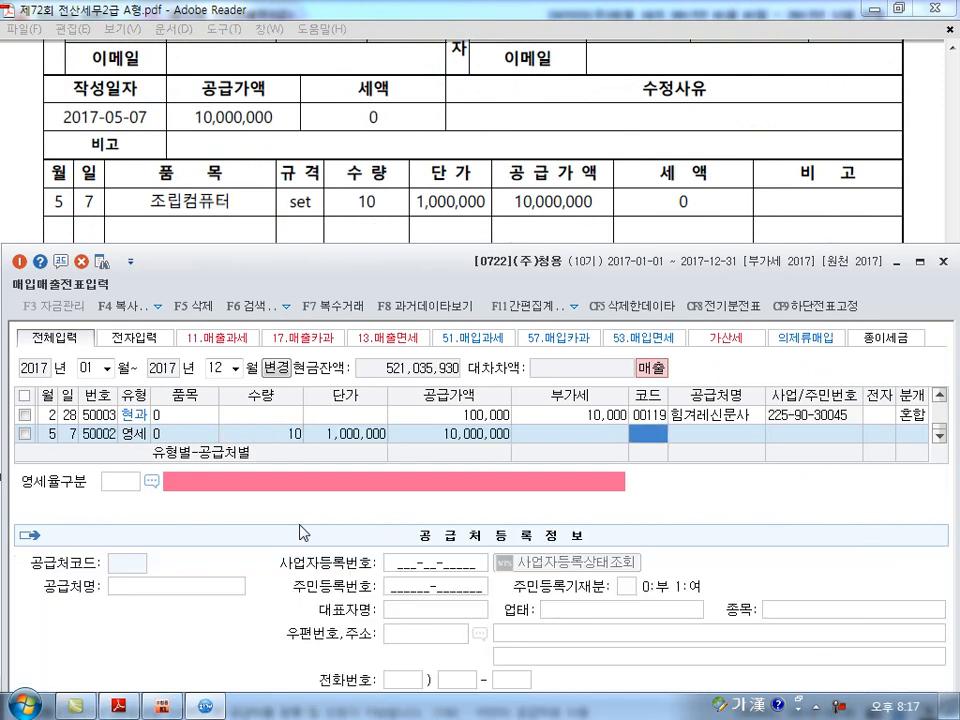
# Assign (주)한류 as the trading partner of the May 7 entry, searching for 한류, and keep the electronic invoice setting as 여.
pyautogui.write('한ㄹ')
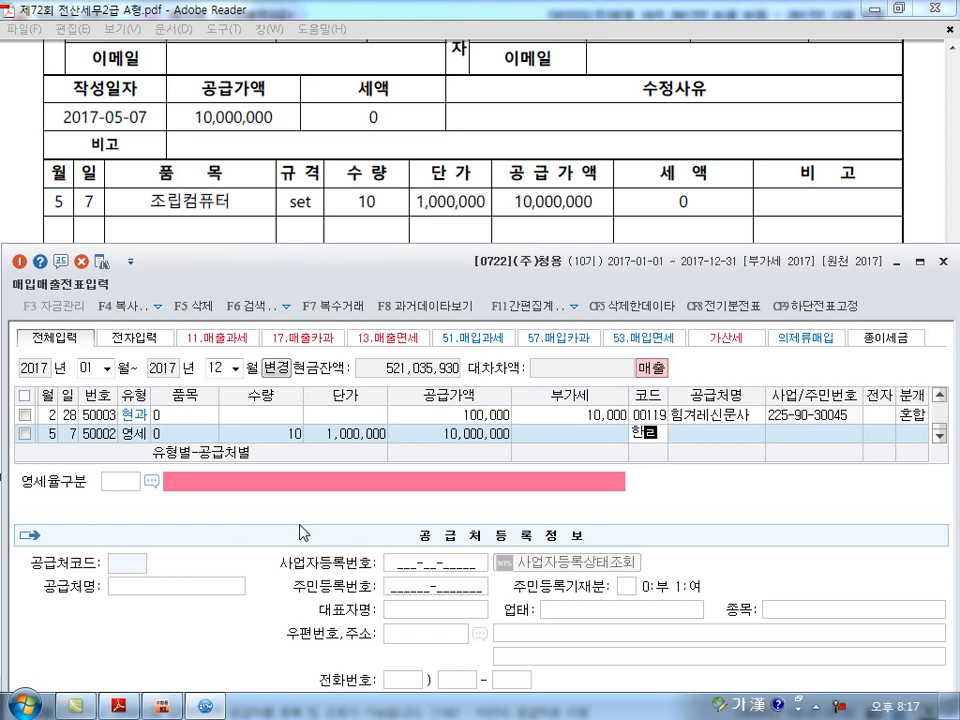
pyautogui.write('ㅠ')
pyautogui.press('Return')
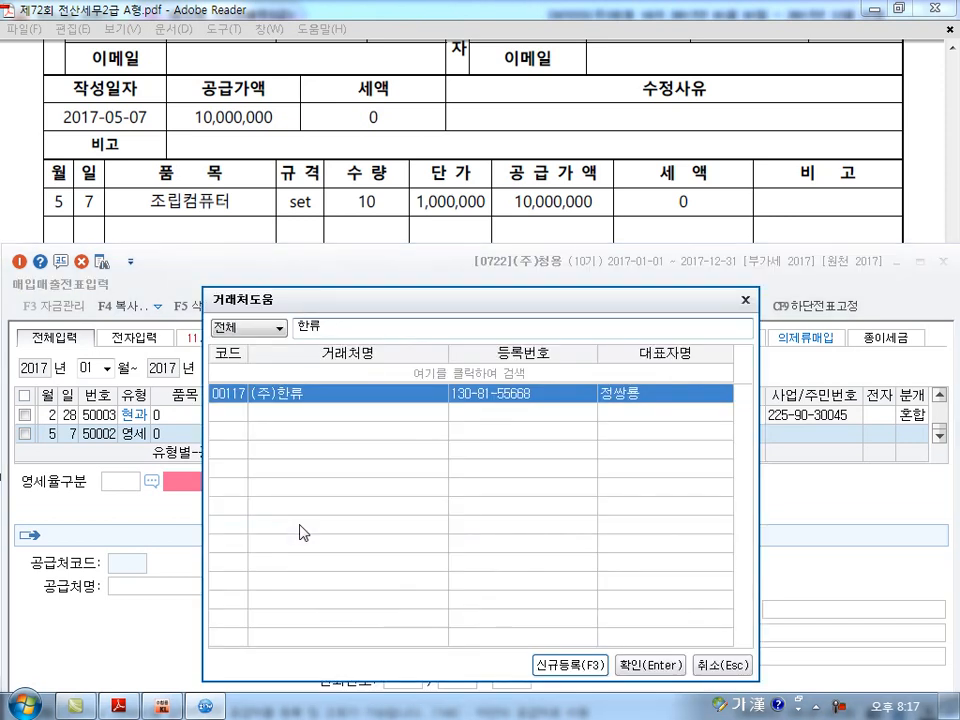
pyautogui.press('Return')
pyautogui.press('Return')
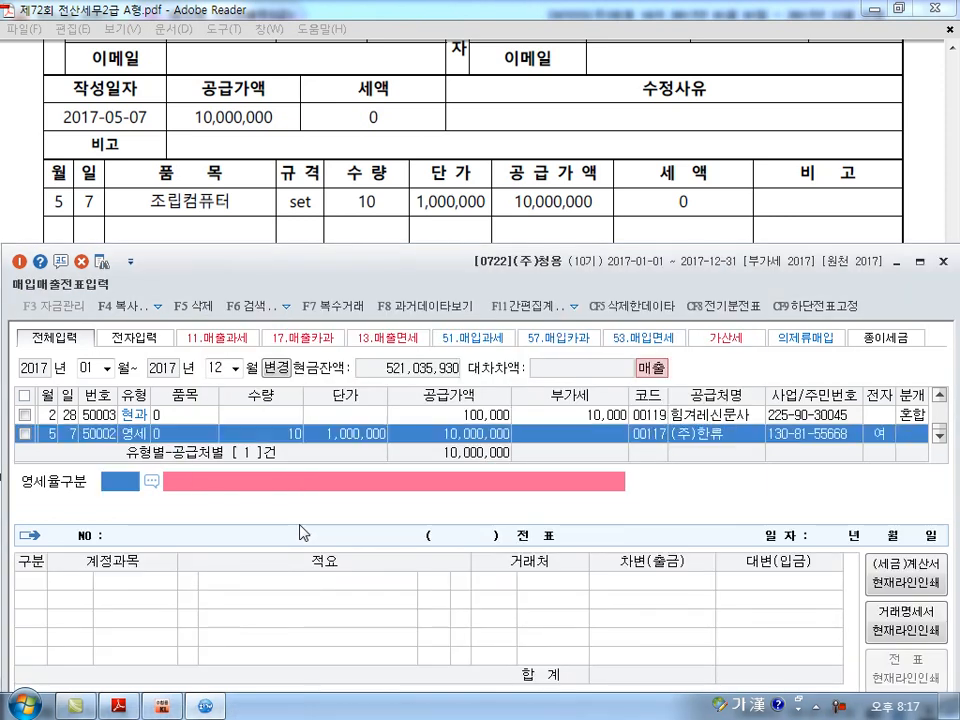
# Set the May 7 entry's 영세율구분 to 3, 내국신용장 · 구매확인서에 의하여 공급하는 재화.
pyautogui.press('F2')
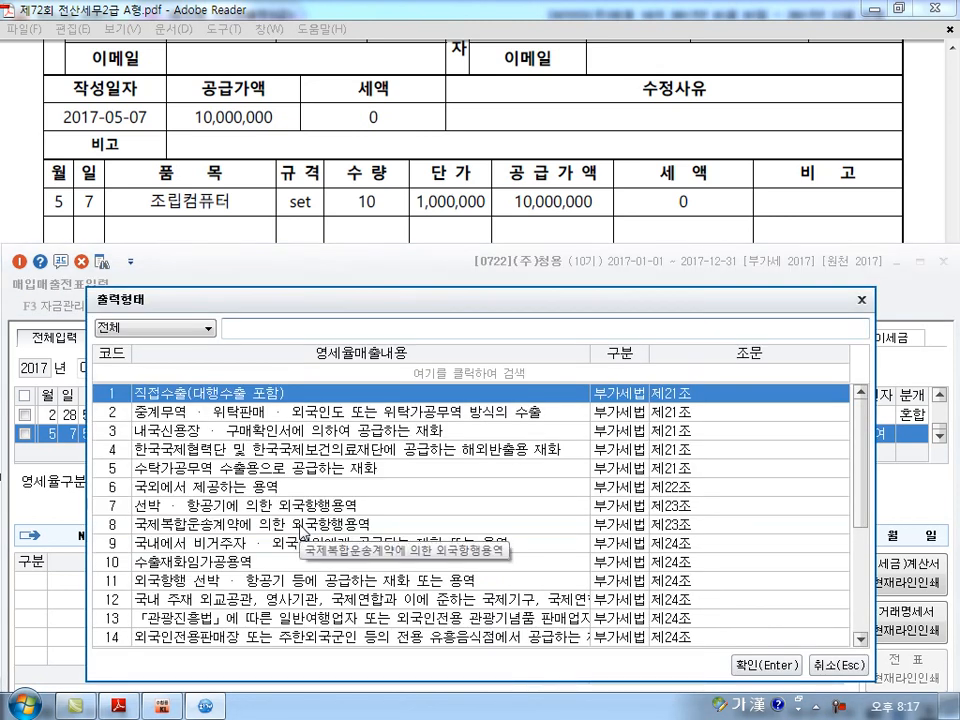
pyautogui.press('Down')
pyautogui.press('Down')
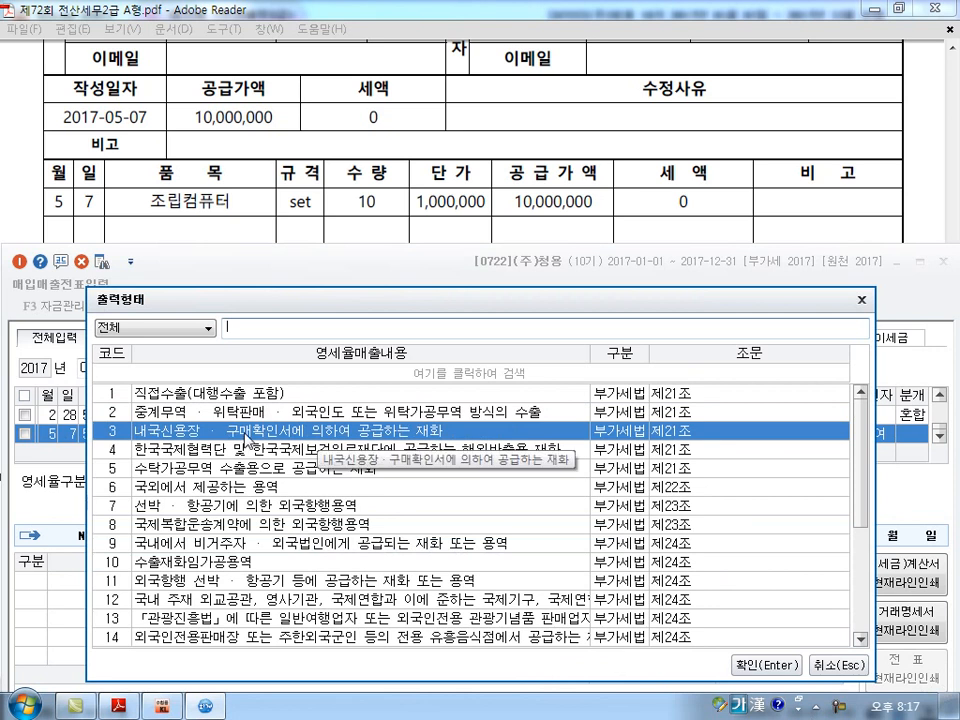
pyautogui.click(766, 664)
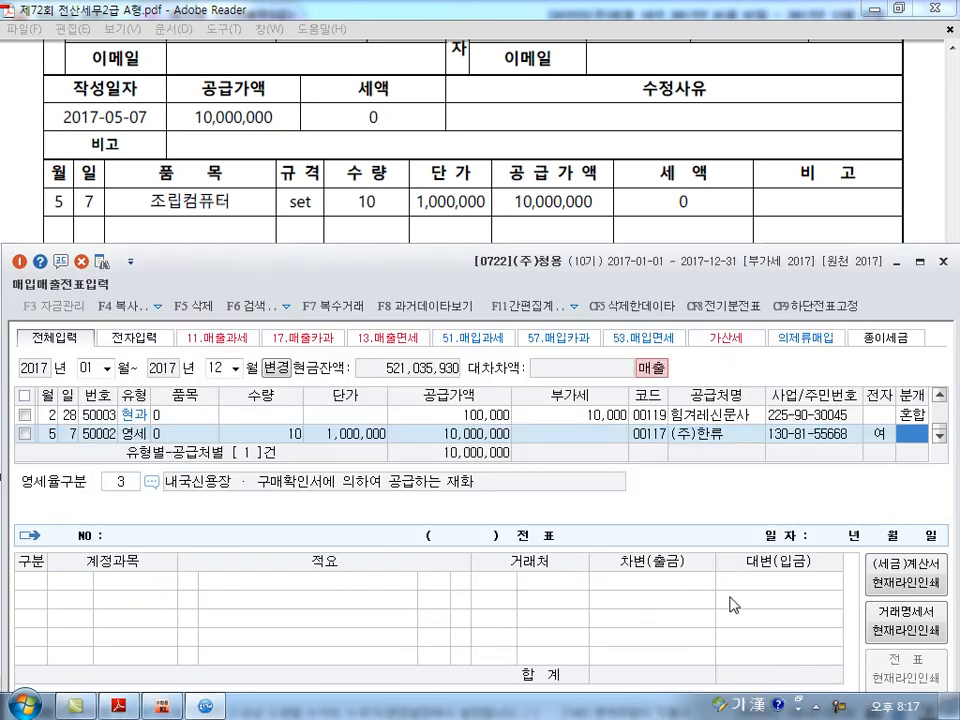
# Compare question [3]'s 보통예금 payment wording with the invoice's 현금, 수표, 어음 and 외상미수금 boxes, marking them temporarily.
pyautogui.click(605, 190)
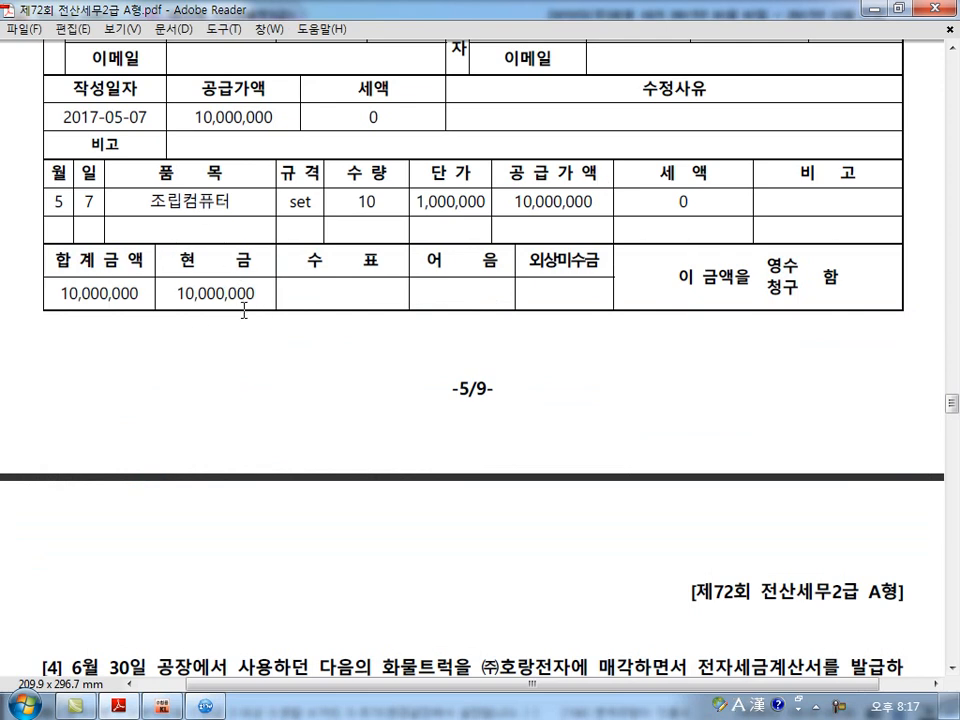
pyautogui.scroll(5, 243, 310)
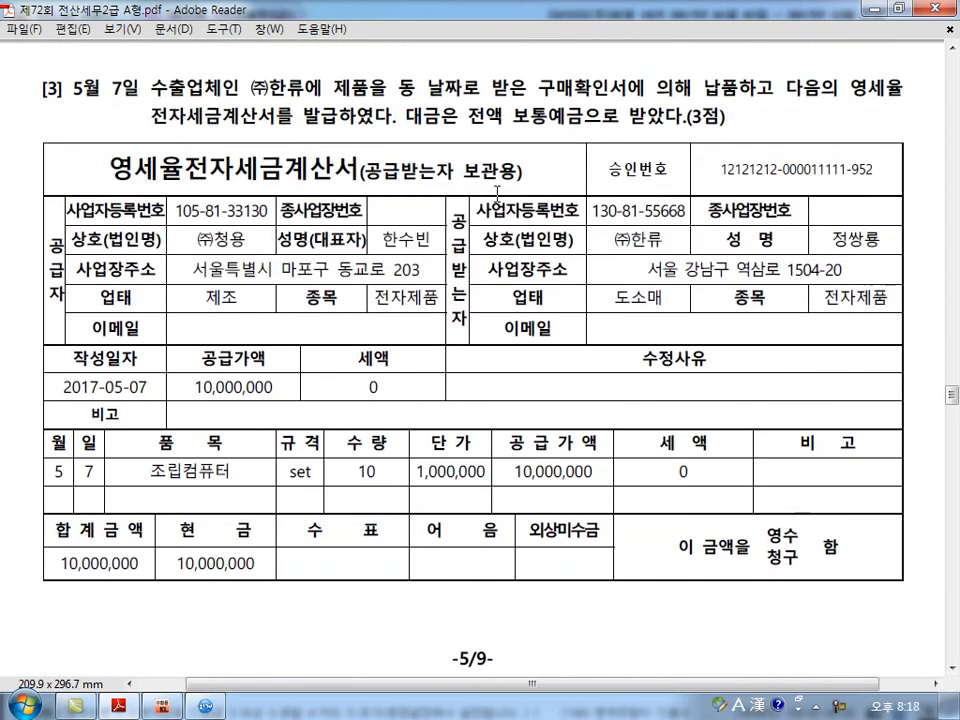
pyautogui.moveTo(578, 129)
pyautogui.mouseDown()
pyautogui.moveTo(580, 120)
pyautogui.moveTo(567, 130)
pyautogui.mouseUp()
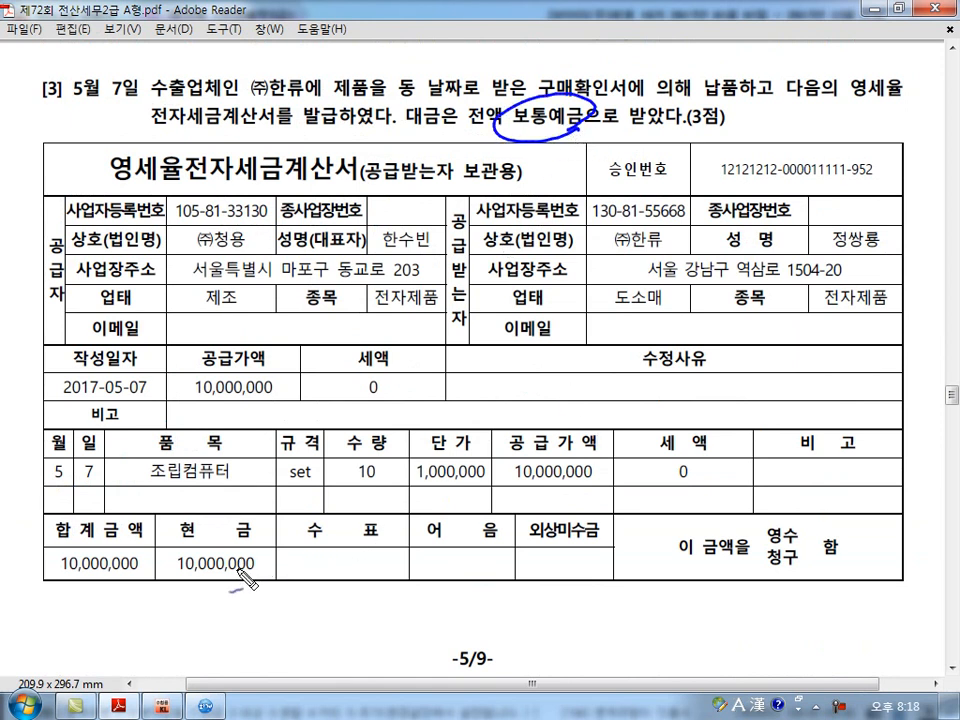
pyautogui.moveTo(182, 579); pyautogui.dragTo(245, 576)
pyautogui.moveTo(233, 601); pyautogui.dragTo(244, 600)
pyautogui.moveTo(592, 543)
pyautogui.mouseDown()
pyautogui.moveTo(537, 557)
pyautogui.moveTo(562, 553)
pyautogui.mouseUp()
pyautogui.moveTo(492, 549)
pyautogui.mouseDown()
pyautogui.moveTo(494, 514)
pyautogui.moveTo(485, 559)
pyautogui.mouseUp()
pyautogui.moveTo(372, 562)
pyautogui.mouseDown()
pyautogui.moveTo(238, 596)
pyautogui.moveTo(182, 565)
pyautogui.moveTo(253, 583)
pyautogui.mouseUp()
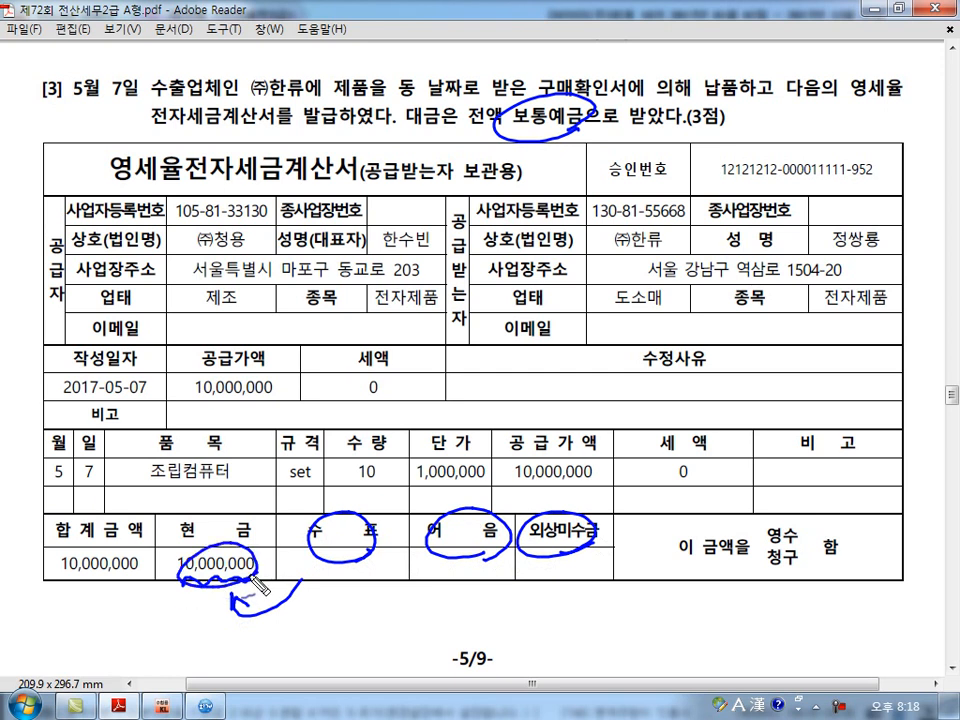
pyautogui.moveTo(500, 128); pyautogui.dragTo(585, 126)
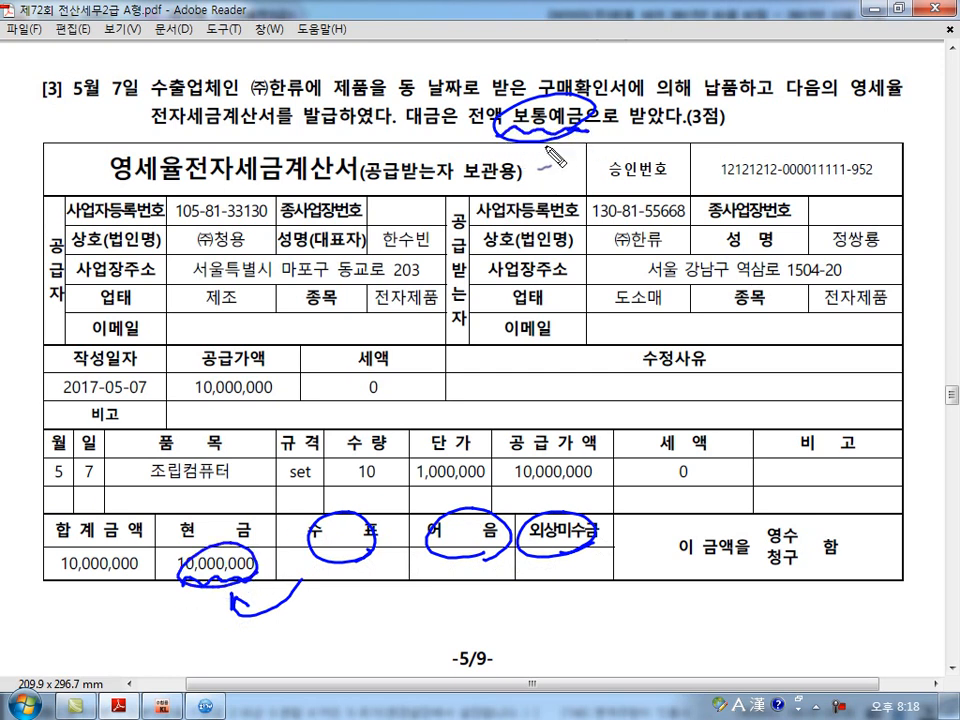
pyautogui.moveTo(525, 125); pyautogui.dragTo(211, 541)
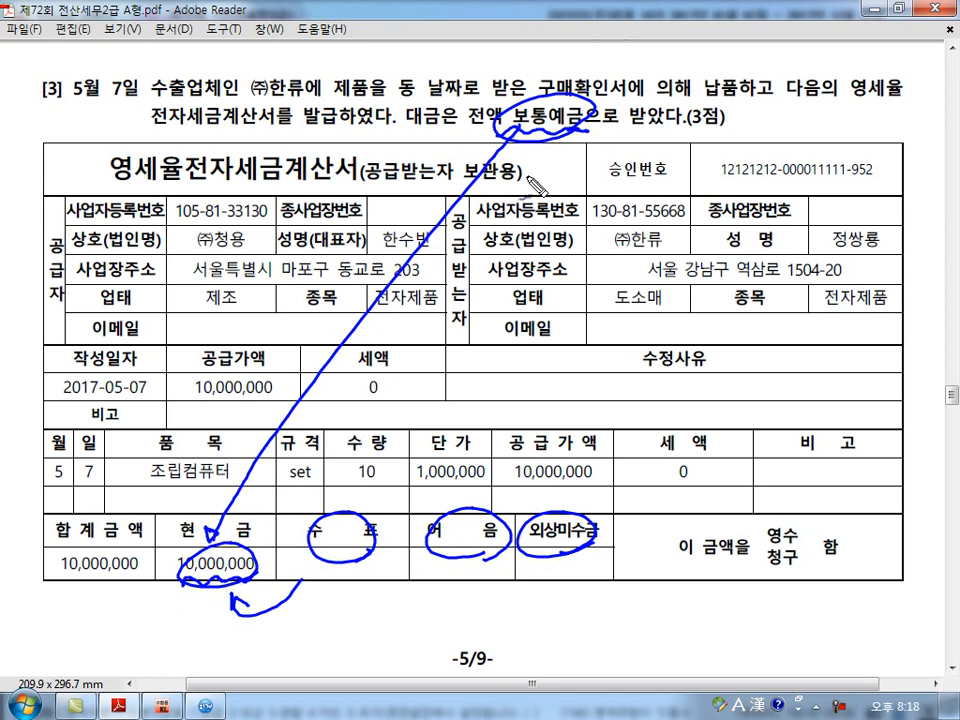
pyautogui.moveTo(506, 127); pyautogui.dragTo(548, 148)
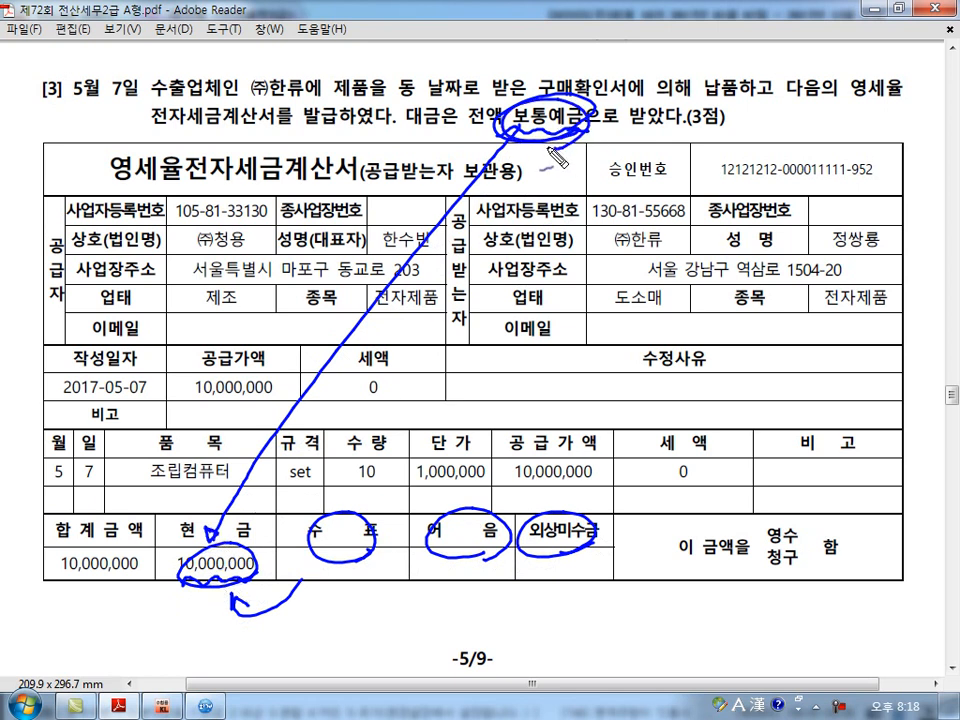
pyautogui.press('Escape')
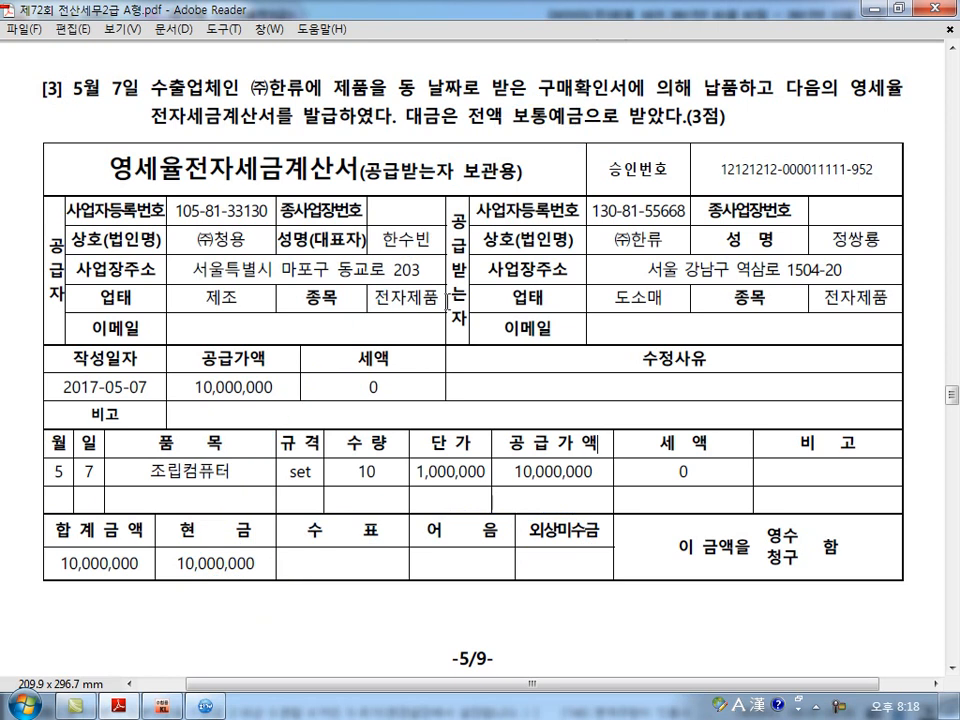
# Set the May 7 entry's journal type to 혼합 and debit 103 보통예금 for 10,000,000.
pyautogui.click(220, 703)
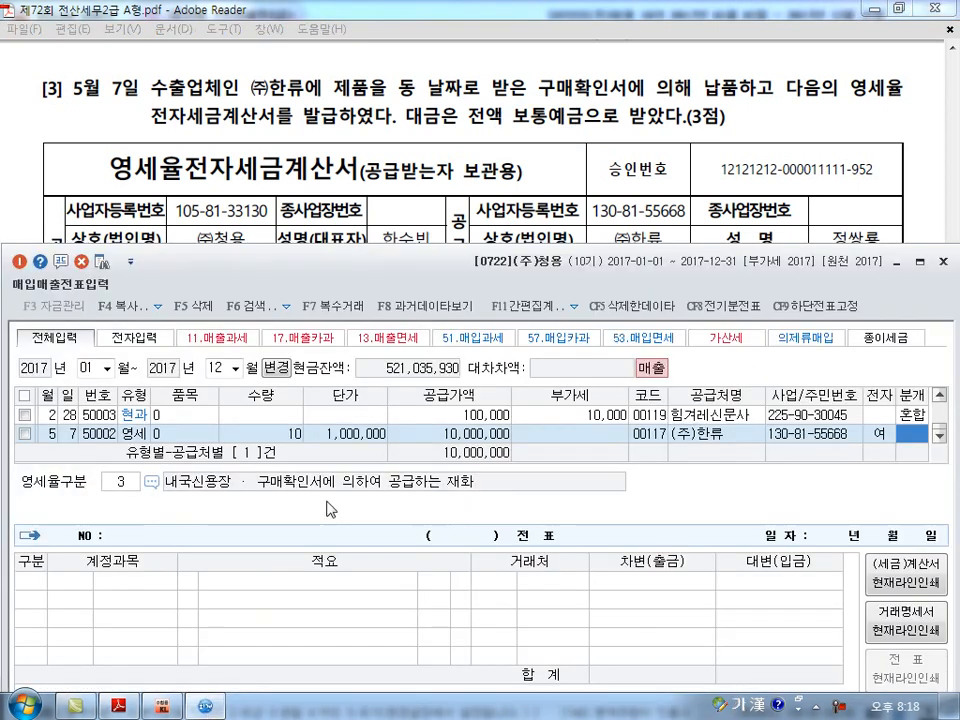
pyautogui.press('3')
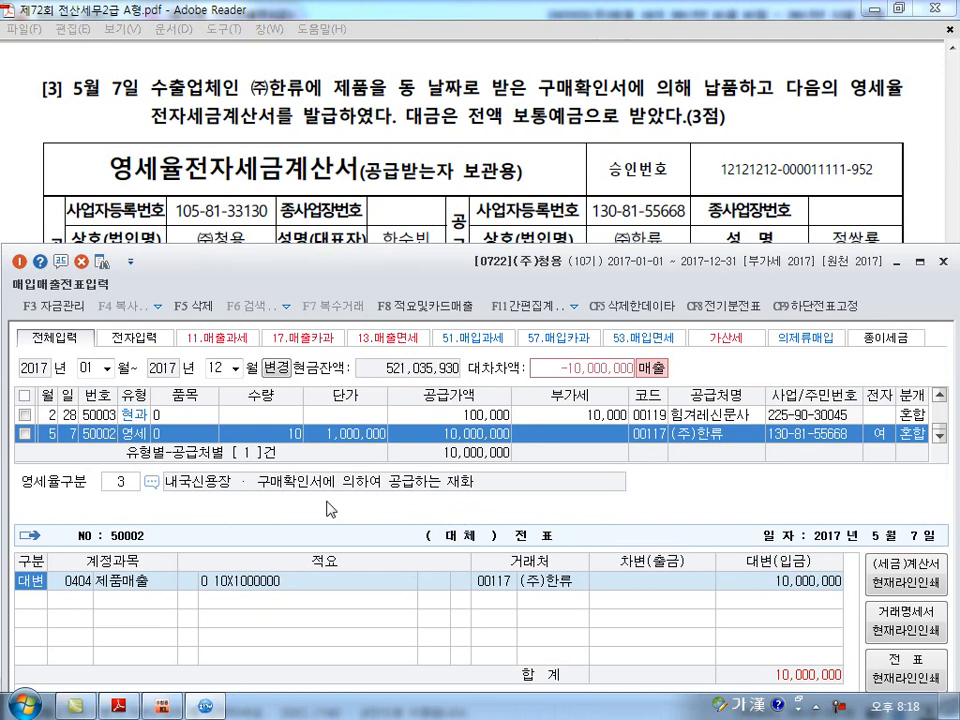
pyautogui.press('Return')
pyautogui.press('Return')
pyautogui.press('Return')
pyautogui.press('Return')
pyautogui.press('Return')
pyautogui.write('3')
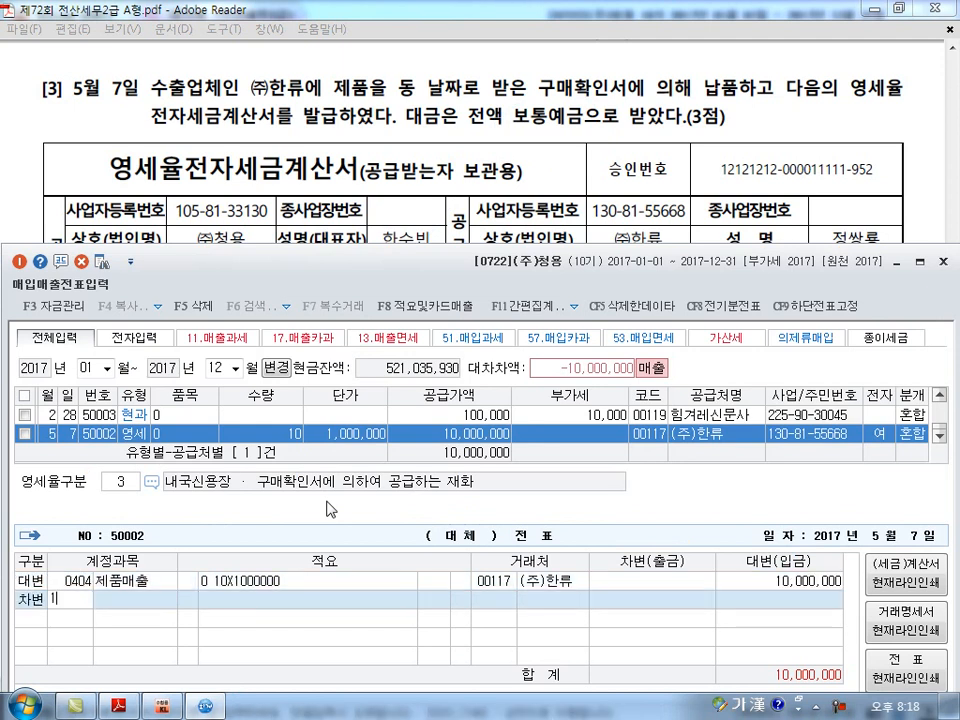
pyautogui.write('103')
pyautogui.press('Return')
pyautogui.press('Return')
pyautogui.press('Return')
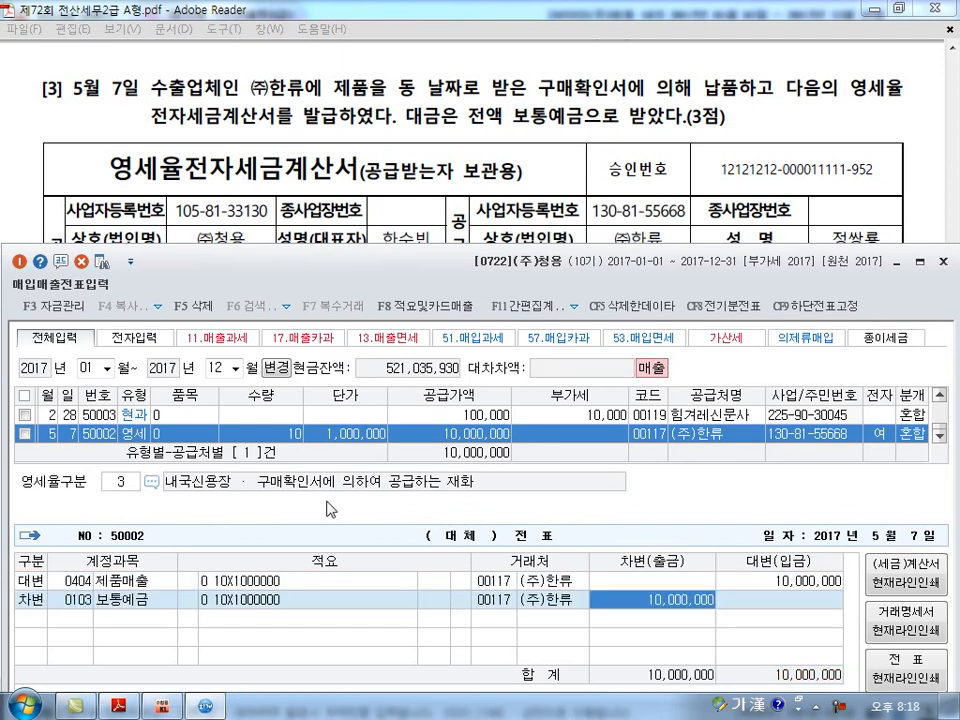
pyautogui.press('Return')
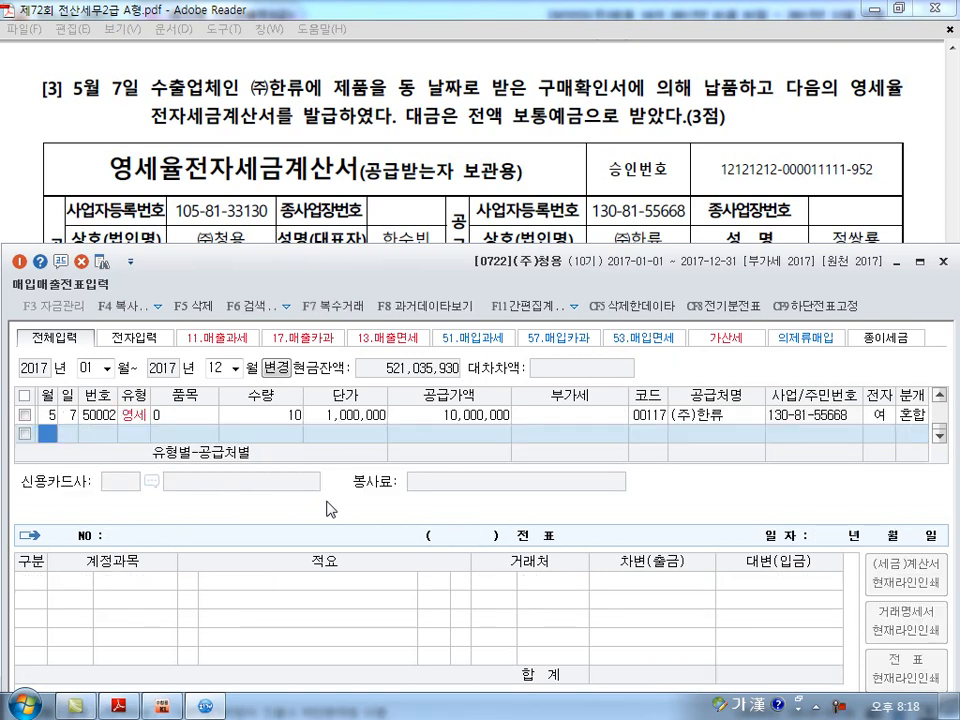
# Examine question [4] in the exam PDF, temporarily marking 화물트럭, 매각, 전자세금계산서, 다음달 말일 as 미수금, and 취득 시 매입세액공제 받았음.
pyautogui.hotkey('alt', 'Tab')
pyautogui.scroll(-5, 326, 499)
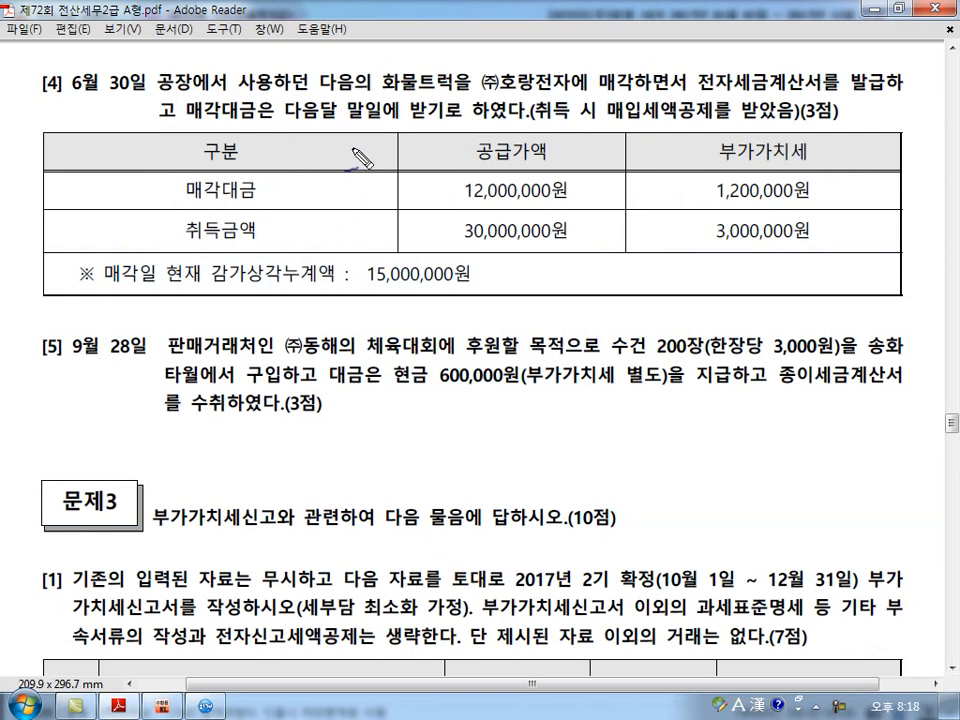
pyautogui.moveTo(383, 98); pyautogui.dragTo(440, 98)
pyautogui.moveTo(640, 74)
pyautogui.mouseDown()
pyautogui.moveTo(605, 84)
pyautogui.moveTo(640, 72)
pyautogui.mouseUp()
pyautogui.moveTo(735, 64)
pyautogui.mouseDown()
pyautogui.moveTo(728, 92)
pyautogui.moveTo(785, 98)
pyautogui.mouseUp()
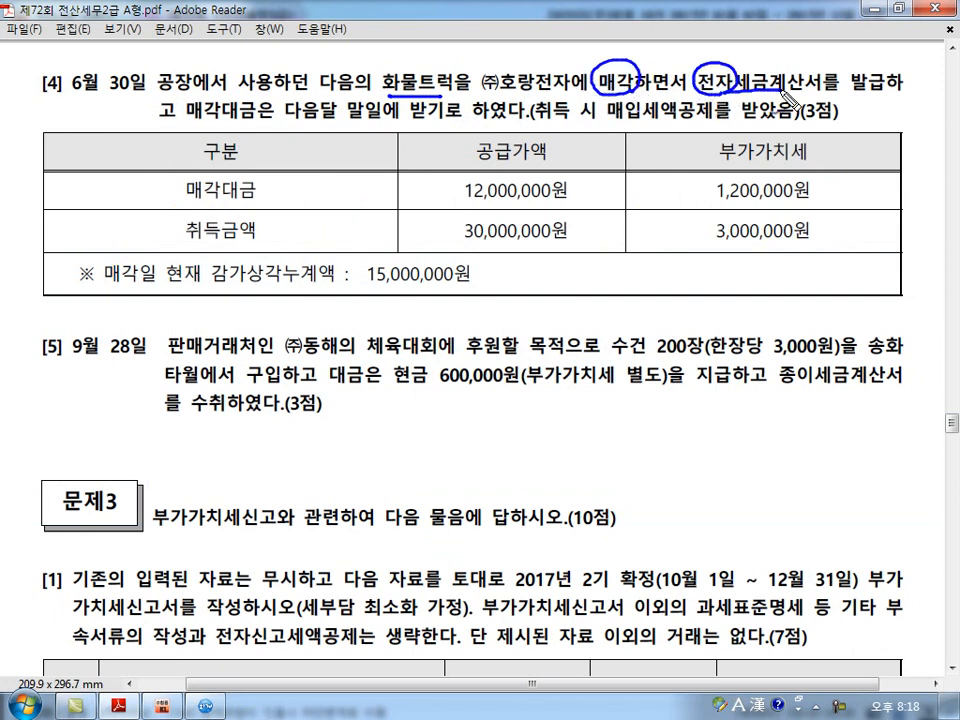
pyautogui.moveTo(240, 144)
pyautogui.mouseDown()
pyautogui.moveTo(321, 122)
pyautogui.moveTo(382, 121)
pyautogui.mouseUp()
pyautogui.moveTo(310, 157)
pyautogui.mouseDown()
pyautogui.moveTo(348, 152)
pyautogui.moveTo(366, 170)
pyautogui.mouseUp()
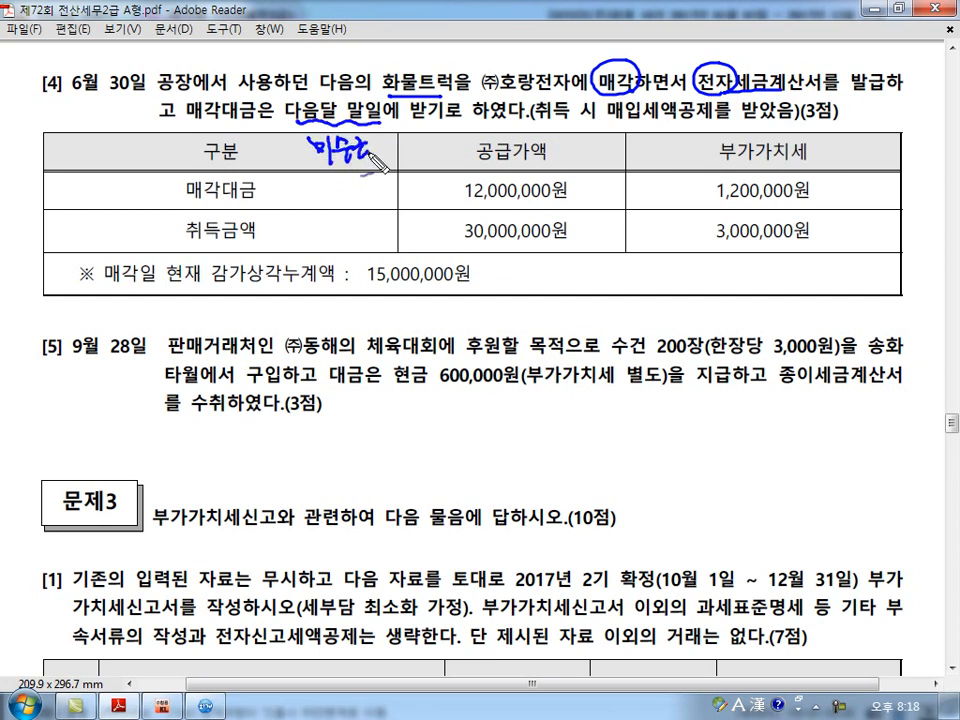
pyautogui.moveTo(532, 121); pyautogui.dragTo(600, 117)
pyautogui.moveTo(753, 125)
pyautogui.mouseDown()
pyautogui.moveTo(772, 96)
pyautogui.moveTo(788, 127)
pyautogui.mouseUp()
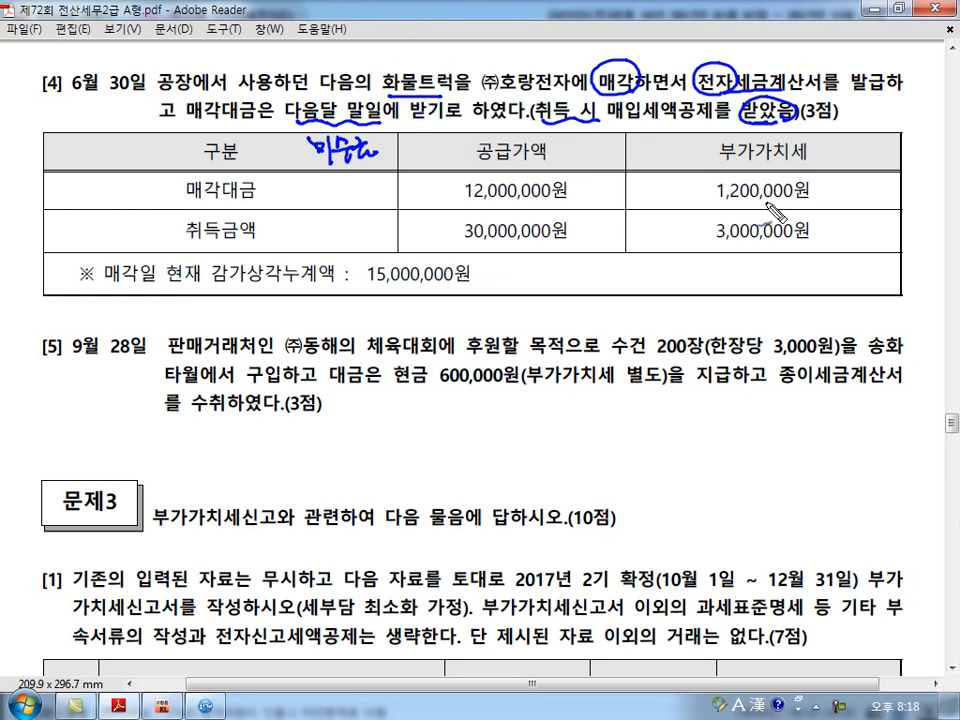
# Examine how question [4]'s deducted input VAT affects the truck's acquisition cost, marking the 취득금액 row and sketching the 차량 credit side.
pyautogui.moveTo(828, 242)
pyautogui.mouseDown()
pyautogui.moveTo(745, 262)
pyautogui.moveTo(816, 210)
pyautogui.moveTo(788, 258)
pyautogui.moveTo(600, 295)
pyautogui.moveTo(500, 257)
pyautogui.moveTo(520, 262)
pyautogui.mouseUp()
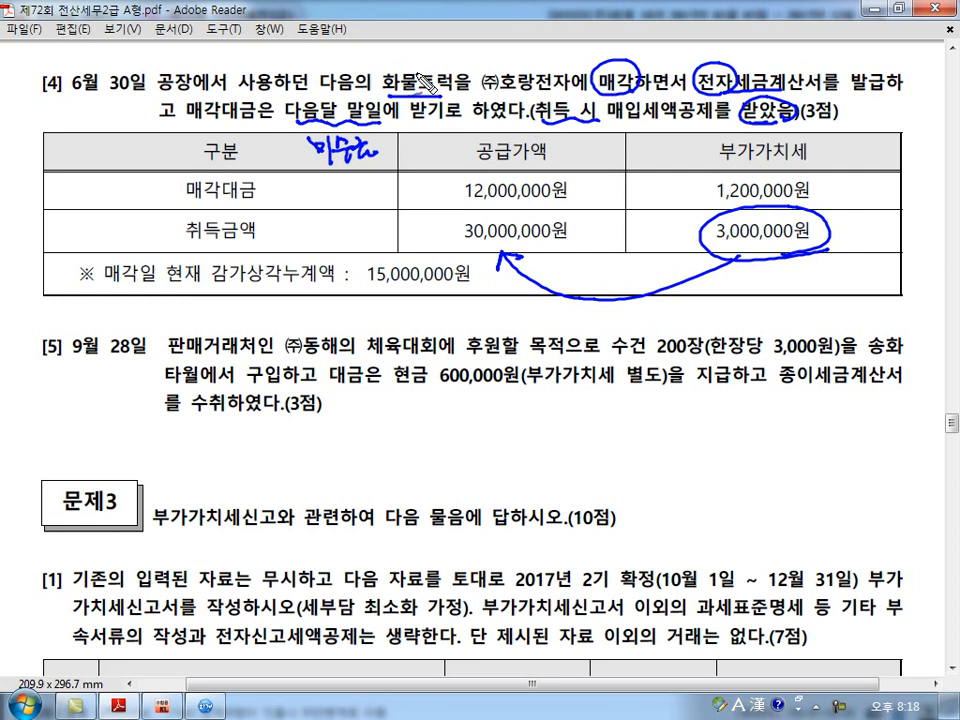
pyautogui.moveTo(528, 262)
pyautogui.mouseDown()
pyautogui.moveTo(586, 273)
pyautogui.moveTo(640, 258)
pyautogui.mouseUp()
pyautogui.moveTo(545, 402)
pyautogui.mouseDown()
pyautogui.moveTo(545, 510)
pyautogui.moveTo(602, 425)
pyautogui.moveTo(606, 380)
pyautogui.moveTo(660, 432)
pyautogui.moveTo(714, 430)
pyautogui.moveTo(775, 410)
pyautogui.mouseUp()
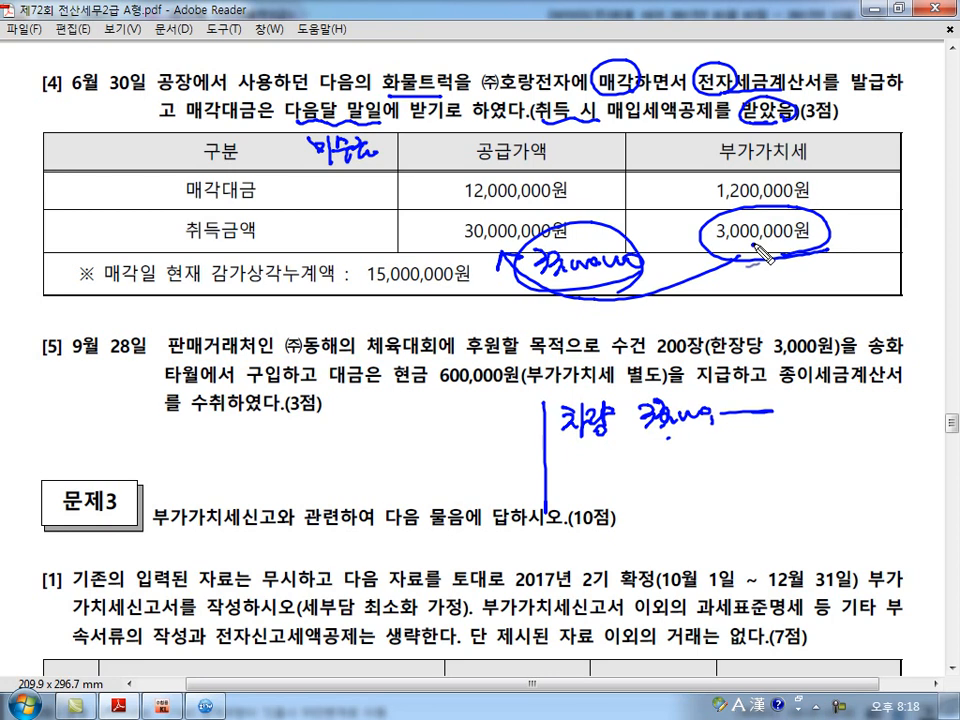
pyautogui.moveTo(726, 262)
pyautogui.mouseDown()
pyautogui.moveTo(742, 266)
pyautogui.moveTo(748, 284)
pyautogui.moveTo(795, 287)
pyautogui.mouseUp()
pyautogui.moveTo(712, 228)
pyautogui.mouseDown()
pyautogui.moveTo(600, 236)
pyautogui.moveTo(612, 240)
pyautogui.mouseUp()
pyautogui.moveTo(474, 275)
pyautogui.mouseDown()
pyautogui.moveTo(487, 271)
pyautogui.moveTo(445, 250)
pyautogui.moveTo(582, 228)
pyautogui.moveTo(470, 217)
pyautogui.moveTo(448, 236)
pyautogui.moveTo(425, 226)
pyautogui.moveTo(450, 232)
pyautogui.mouseUp()
pyautogui.moveTo(616, 126); pyautogui.dragTo(737, 126)
pyautogui.moveTo(716, 211); pyautogui.dragTo(803, 244)
pyautogui.moveTo(718, 246); pyautogui.dragTo(792, 214)
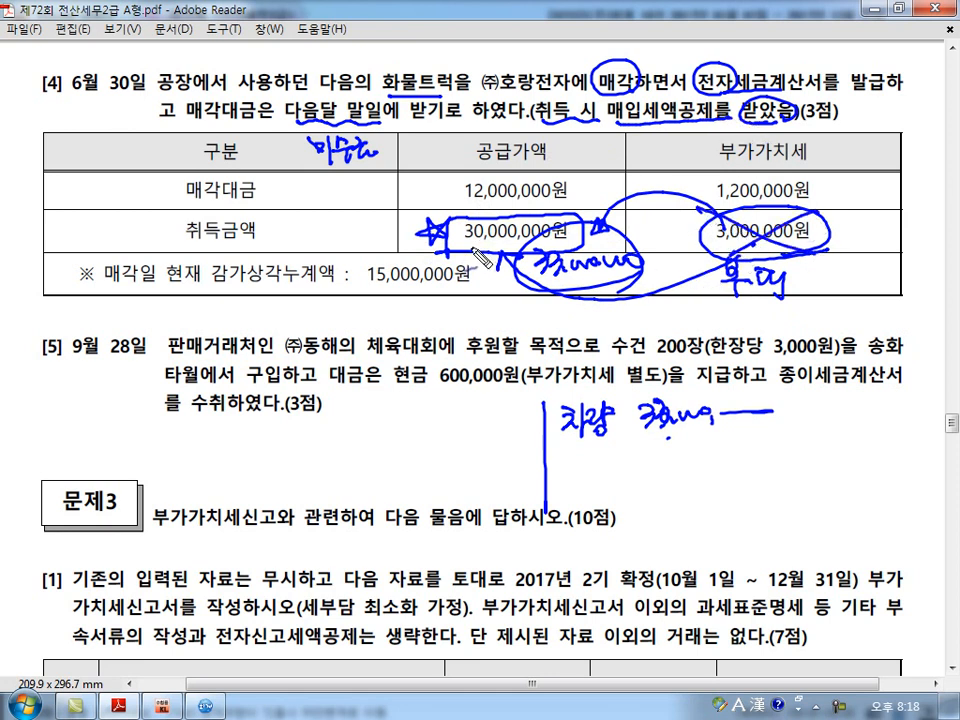
# Examine question [4]'s 감가상각누계액 and 매각대금 amounts, marking them and noting 감누 on the debit side.
pyautogui.moveTo(358, 418); pyautogui.dragTo(367, 433)
pyautogui.moveTo(377, 412); pyautogui.dragTo(378, 438)
pyautogui.moveTo(373, 452)
pyautogui.mouseDown()
pyautogui.moveTo(402, 442)
pyautogui.moveTo(404, 455)
pyautogui.mouseUp()
pyautogui.moveTo(367, 297); pyautogui.dragTo(470, 290)
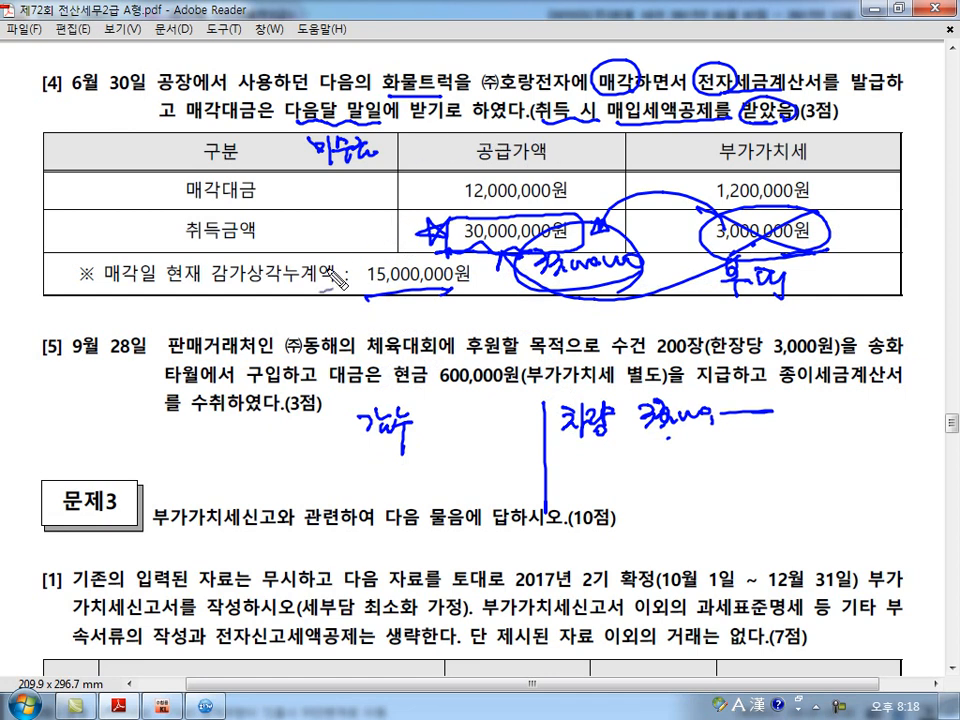
pyautogui.moveTo(460, 205); pyautogui.dragTo(470, 178)
pyautogui.moveTo(716, 199); pyautogui.dragTo(815, 197)
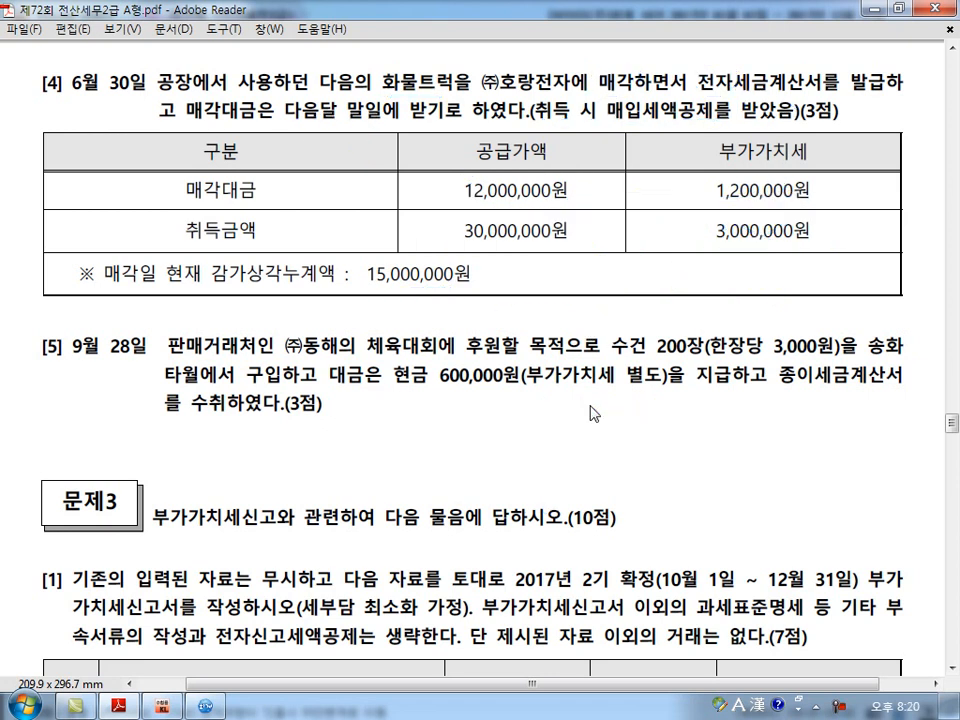
# Return to KcLep and start a June 30 entry with type 11 과세 and a 공급가액 of 12,000,000.
pyautogui.scroll(-2, 590, 404)
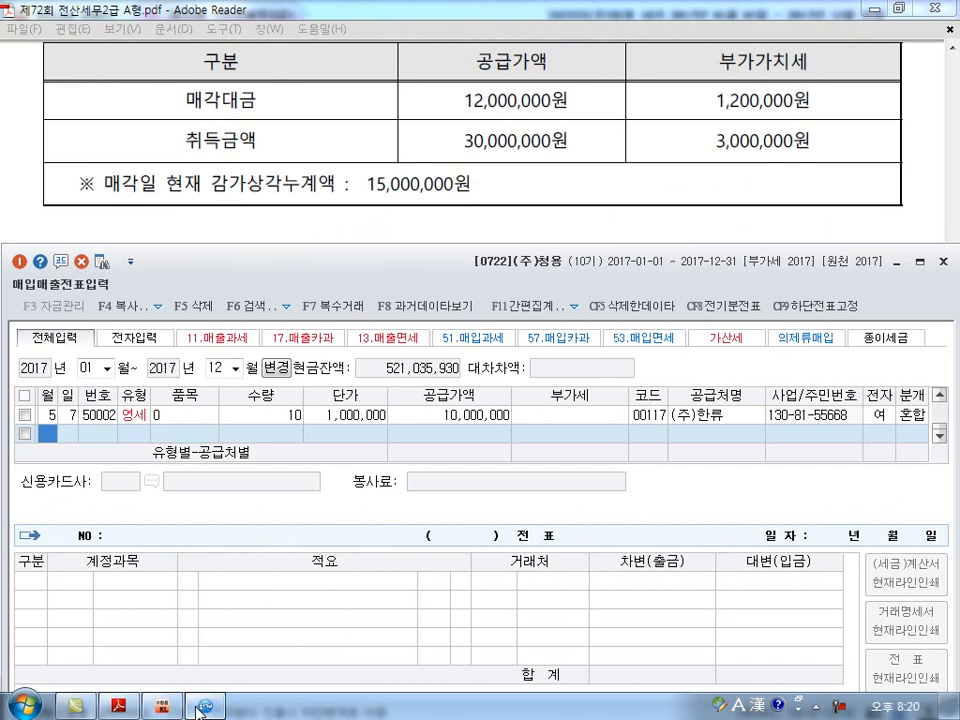
pyautogui.click(210, 707)
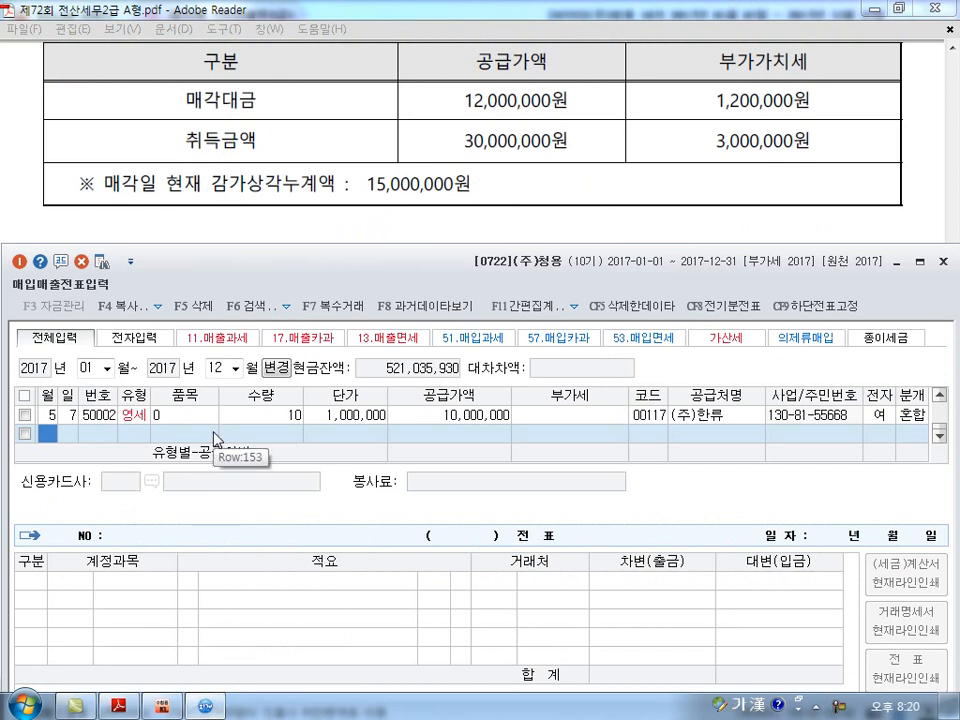
pyautogui.write('6')
pyautogui.press('Return')
pyautogui.write('30')
pyautogui.press('Return')
pyautogui.write('11')
pyautogui.press('Return')
pyautogui.press('Return')
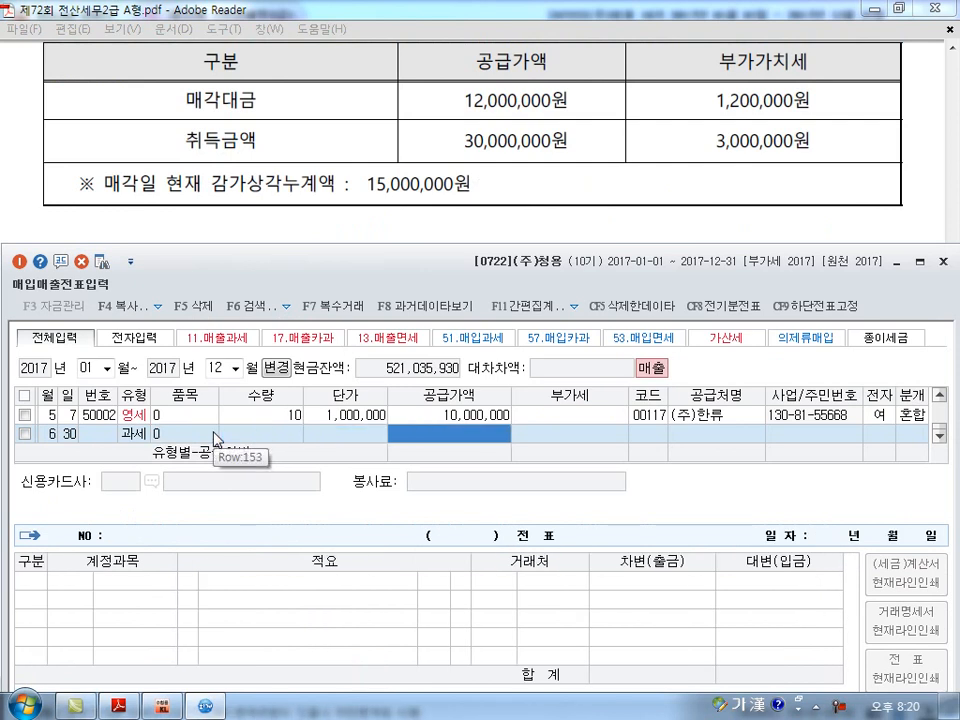
pyautogui.write('12000000')
# Assign (주)호랑전자 as the June 30 entry's trading partner, searching for 호랑, and set the electronic invoice to 여.
pyautogui.press('Return')
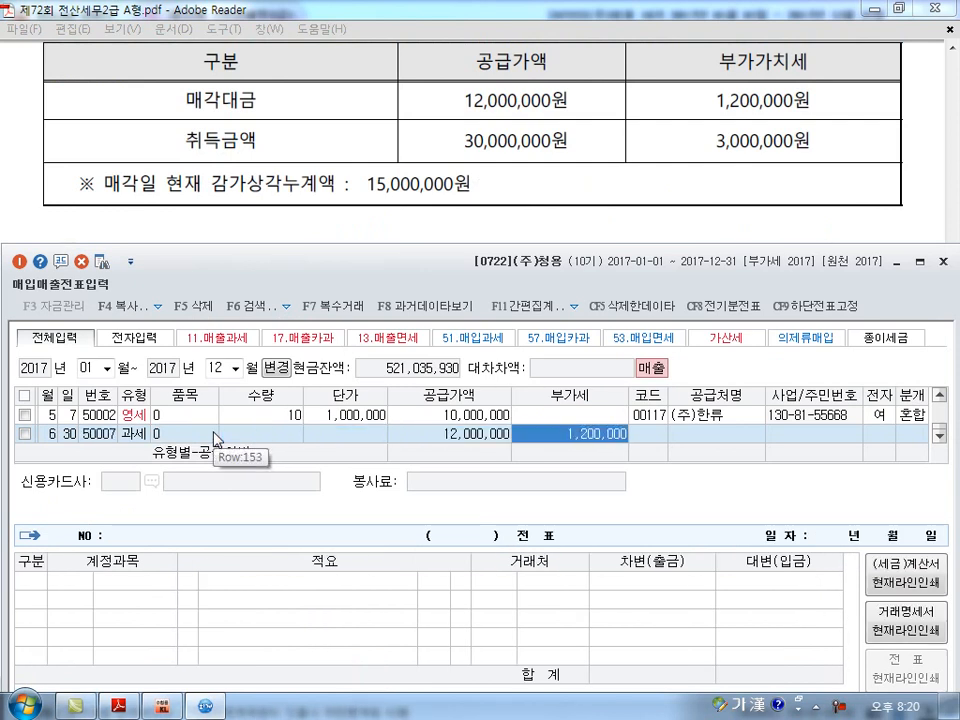
pyautogui.press('Return')
pyautogui.write('ㅎㅗ랑')
pyautogui.press('Return')
pyautogui.press('Return')
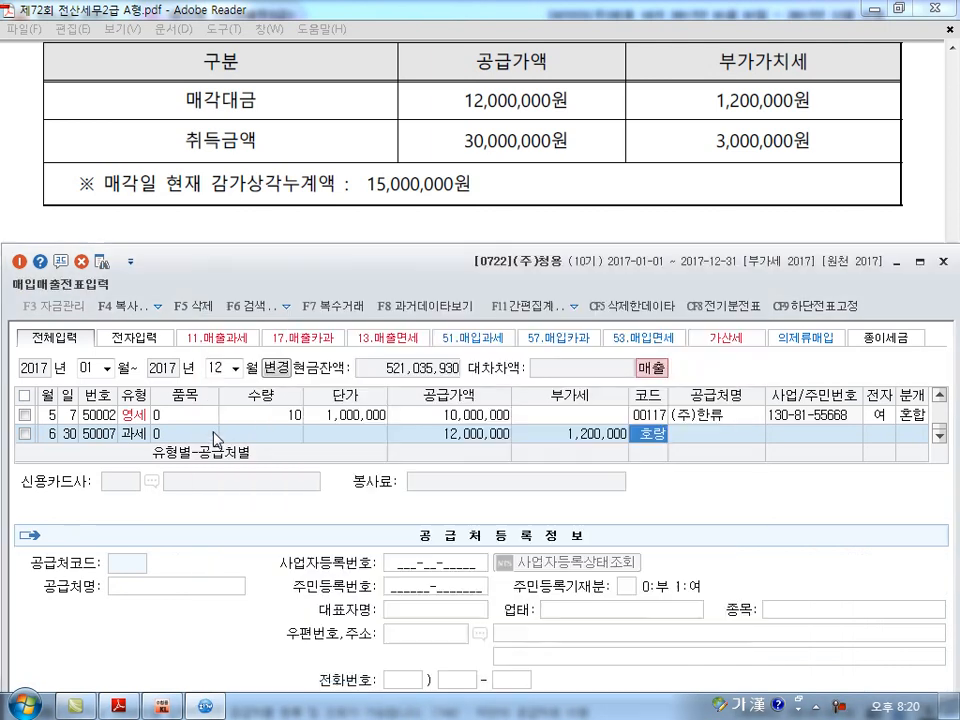
# Set the June 30 entry's journal type to 혼합 and change its sales line to a 208 차량운반구 credit of 30,000,000.
pyautogui.press('Return')
pyautogui.write('1')
pyautogui.press('Return')
pyautogui.write('3')
pyautogui.press('Return')
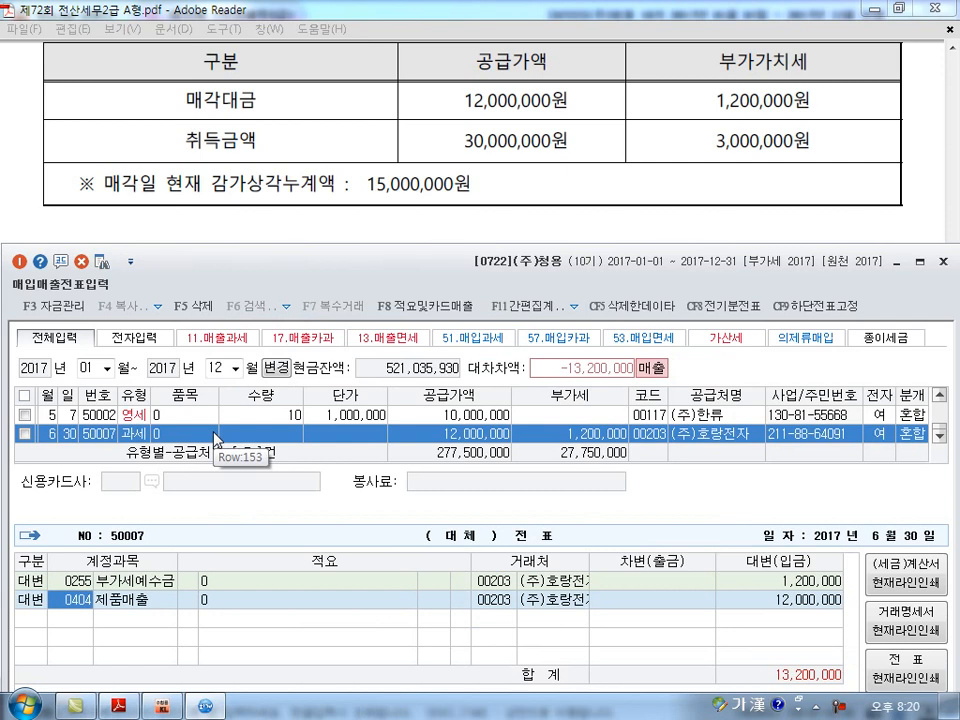
pyautogui.write('208')
pyautogui.press('Return')
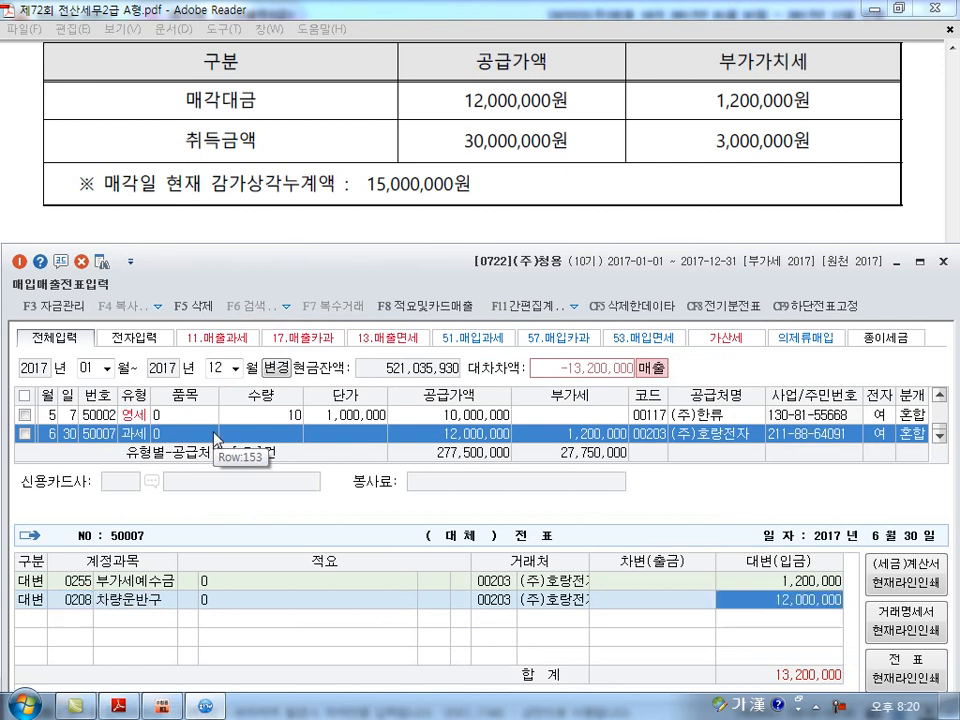
pyautogui.write('30')
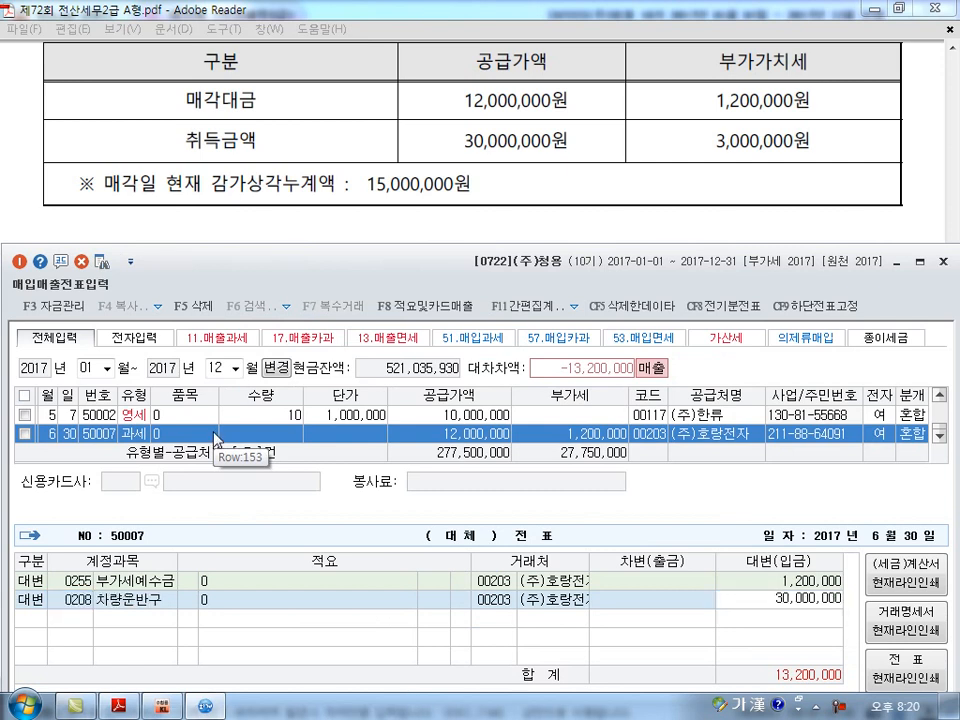
pyautogui.press('Return')
# Add a debit line for 209 감가상각누계액 of 15,000,000 to the June 30 entry.
pyautogui.write('3')
pyautogui.press('Return')
pyautogui.write('209')
pyautogui.press('Return')
pyautogui.write('15000000')
pyautogui.press('Return')
pyautogui.press('Return')
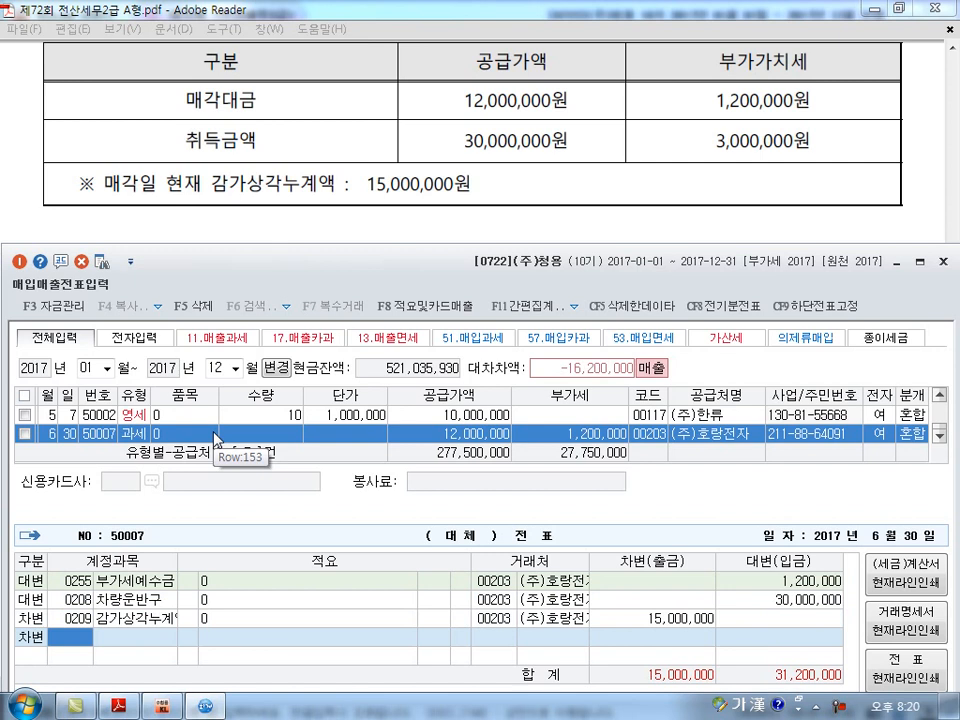
# Debit 120 미수금 for 13,200,000 in the June 30 entry.
pyautogui.write('120')
pyautogui.press('Return')
pyautogui.press('Return')
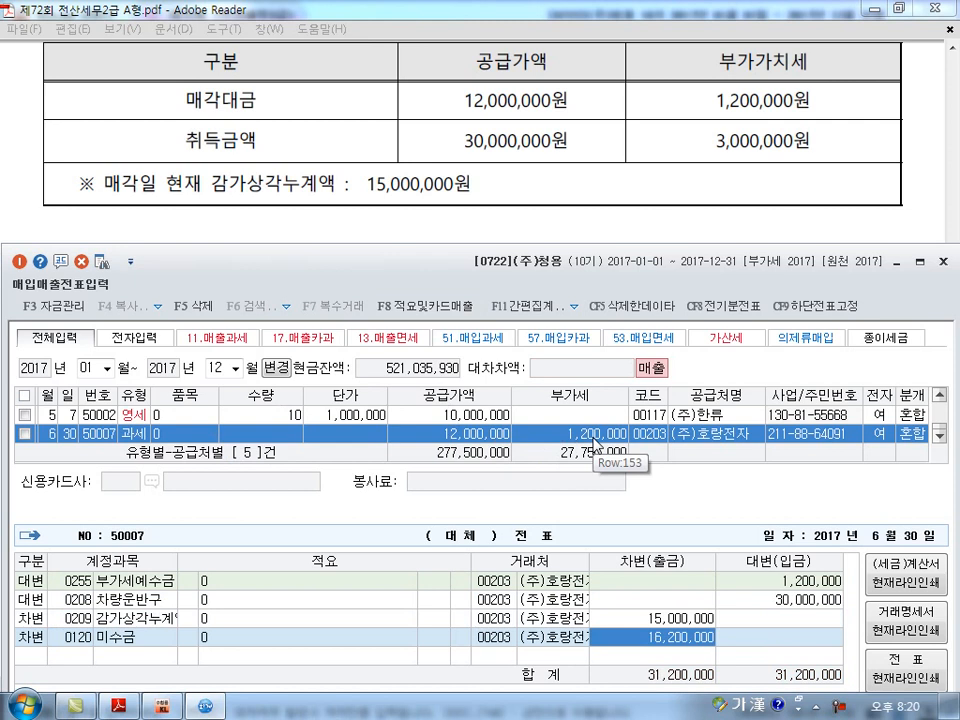
pyautogui.write('13,200,000')
pyautogui.press('Return')
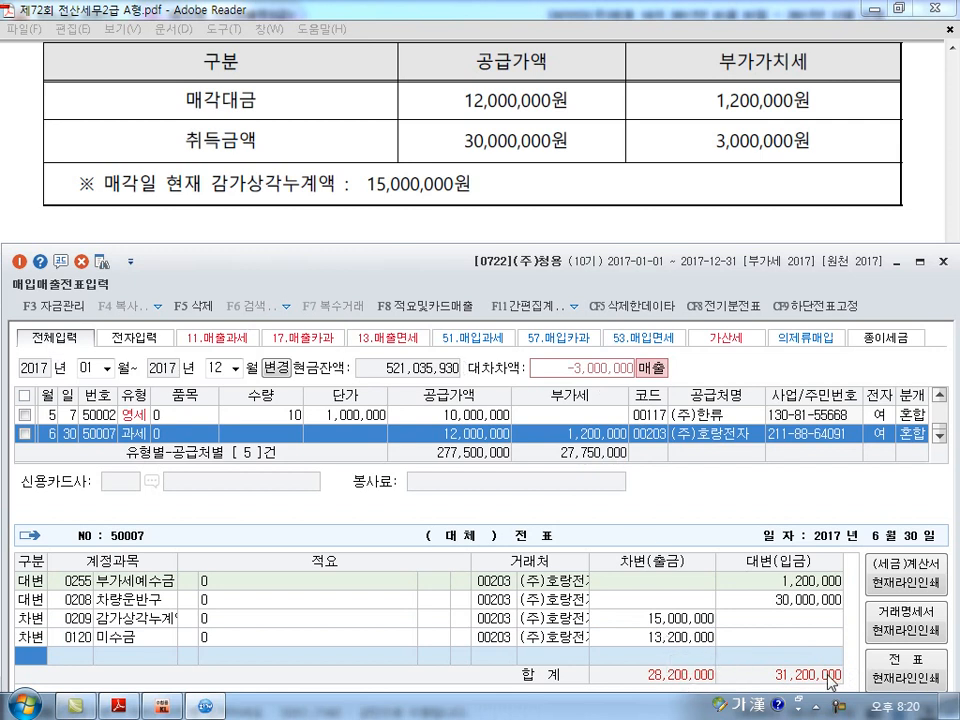
# Debit 970 유형자산처분손실 for 3,000,000 and complete the June 30 entry.
pyautogui.write('3')
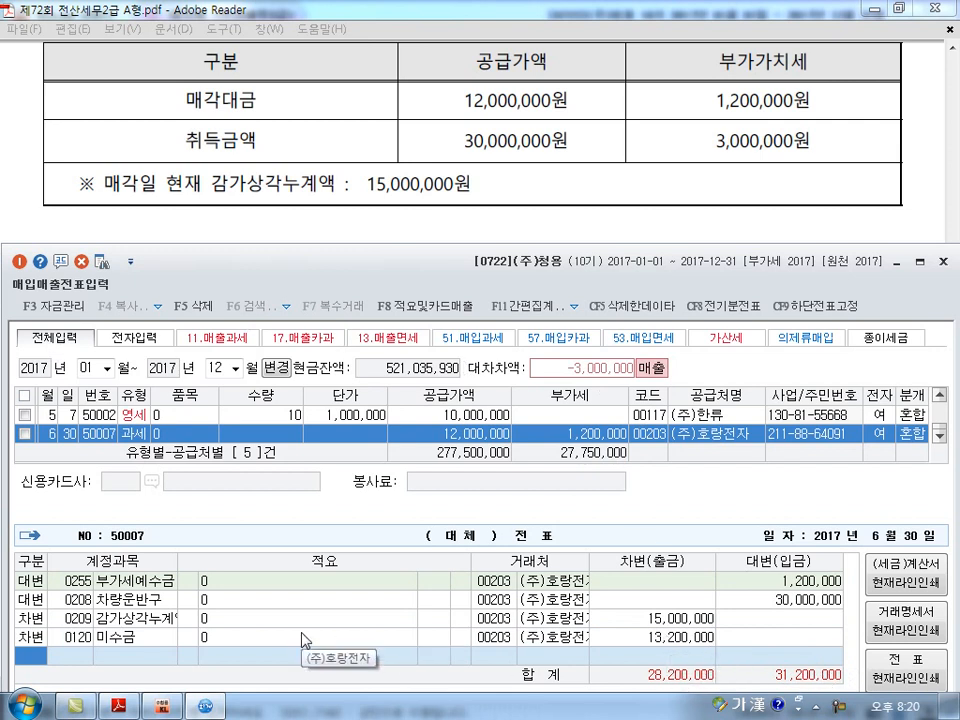
pyautogui.press('Return')
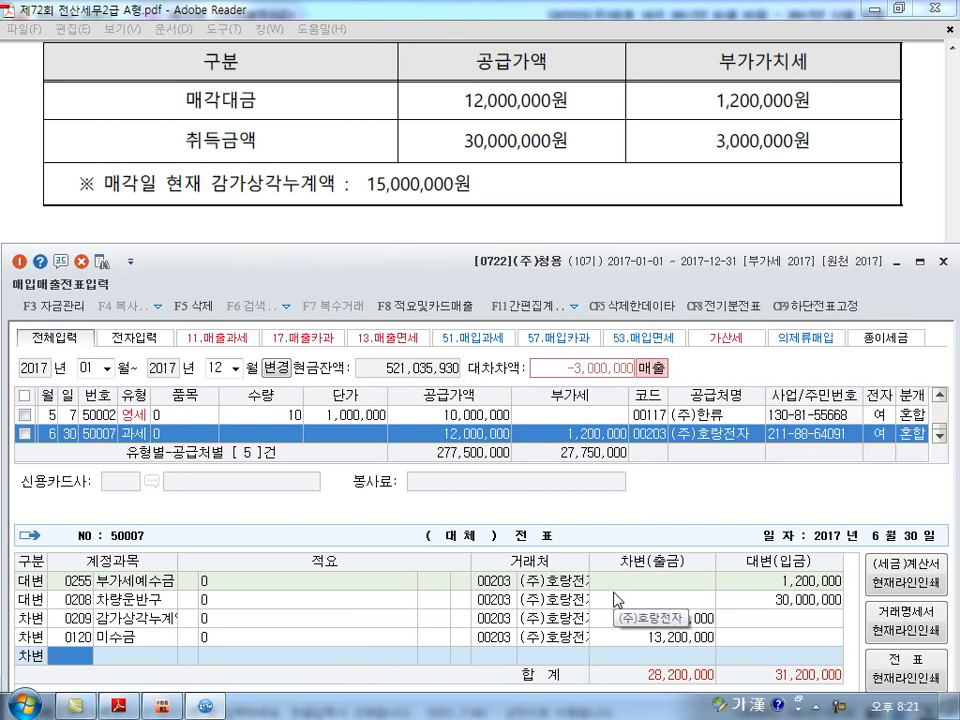
pyautogui.write('970')
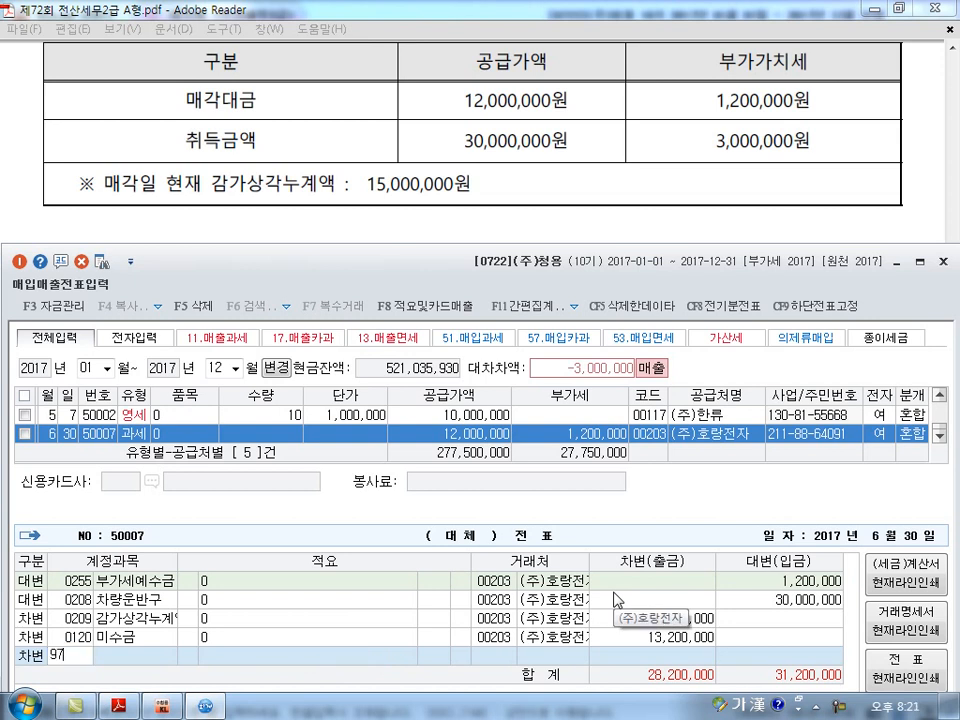
pyautogui.press('Return')
pyautogui.press('Return')
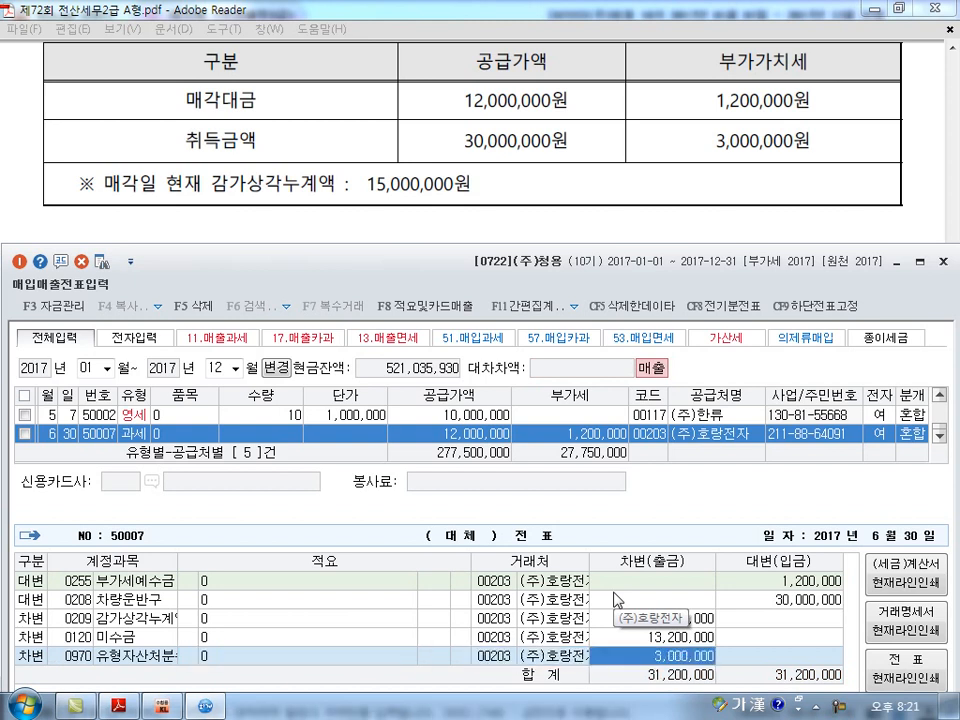
pyautogui.press('Return')
# Bring question [5] into view and start a September 28 entry with type 54 불공.
pyautogui.scroll(-3, 613, 600)
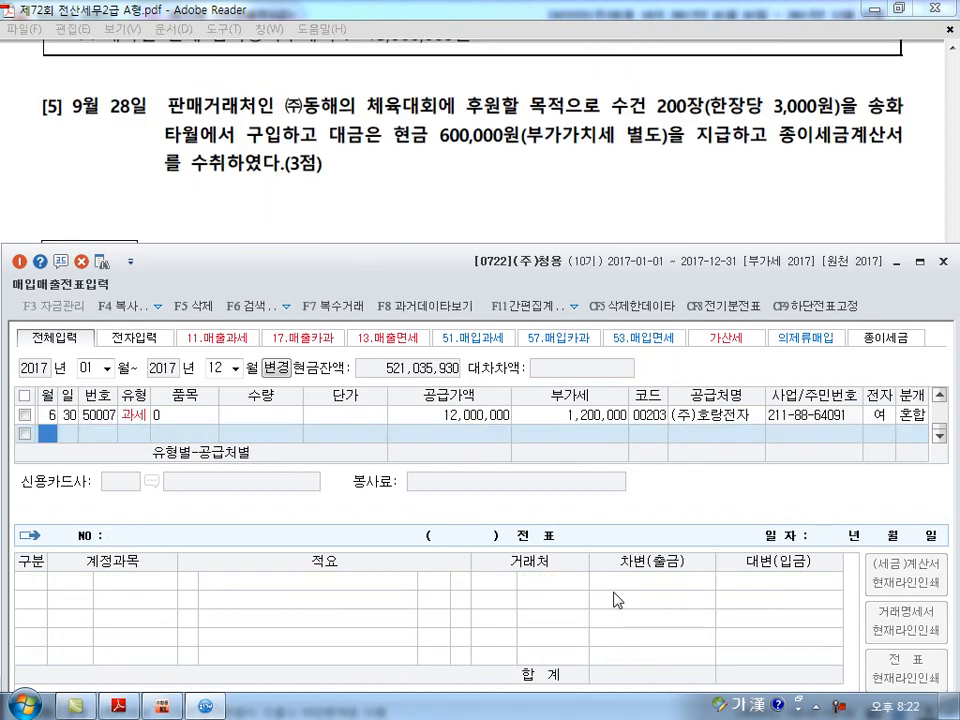
pyautogui.write('9')
pyautogui.press('Return')
pyautogui.write('28')
pyautogui.press('Return')
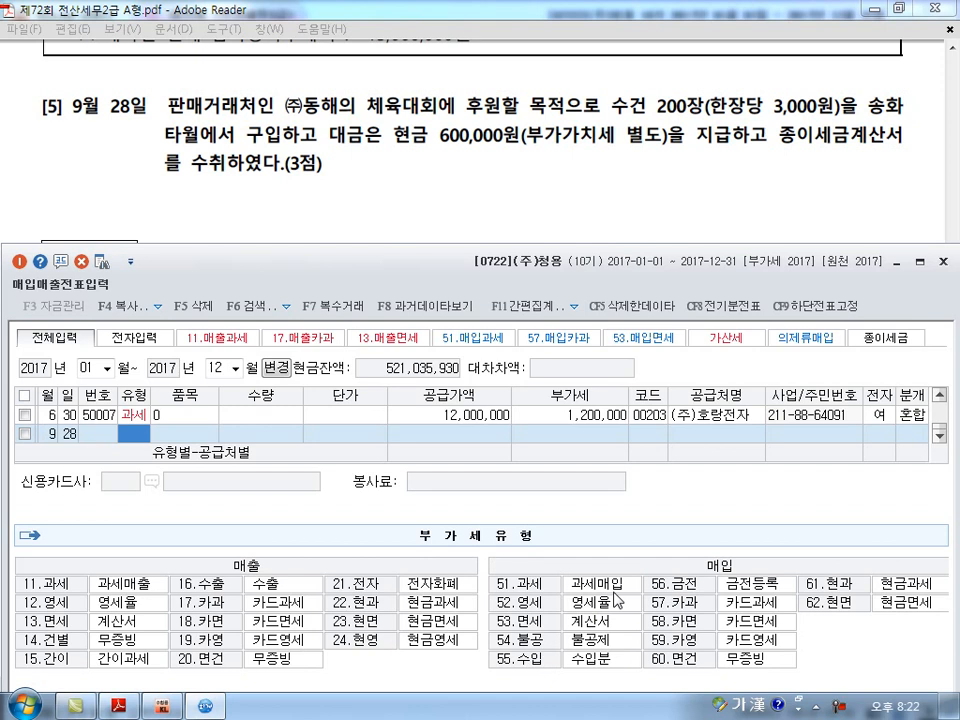
pyautogui.write('54')
pyautogui.press('Return')
# Give the September 28 entry item 0, a quantity of 200 and a unit price of 3,000.
pyautogui.write('0')
pyautogui.press('Return')
pyautogui.write('200')
pyautogui.press('Return')
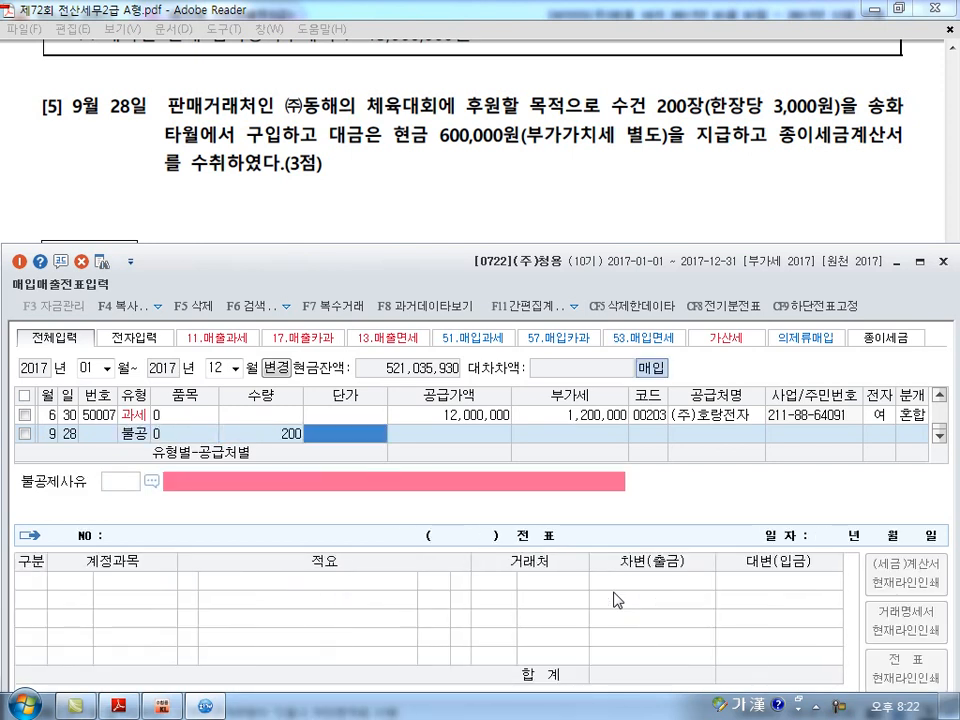
pyautogui.write('3000')
pyautogui.press('Return')
pyautogui.press('Return')
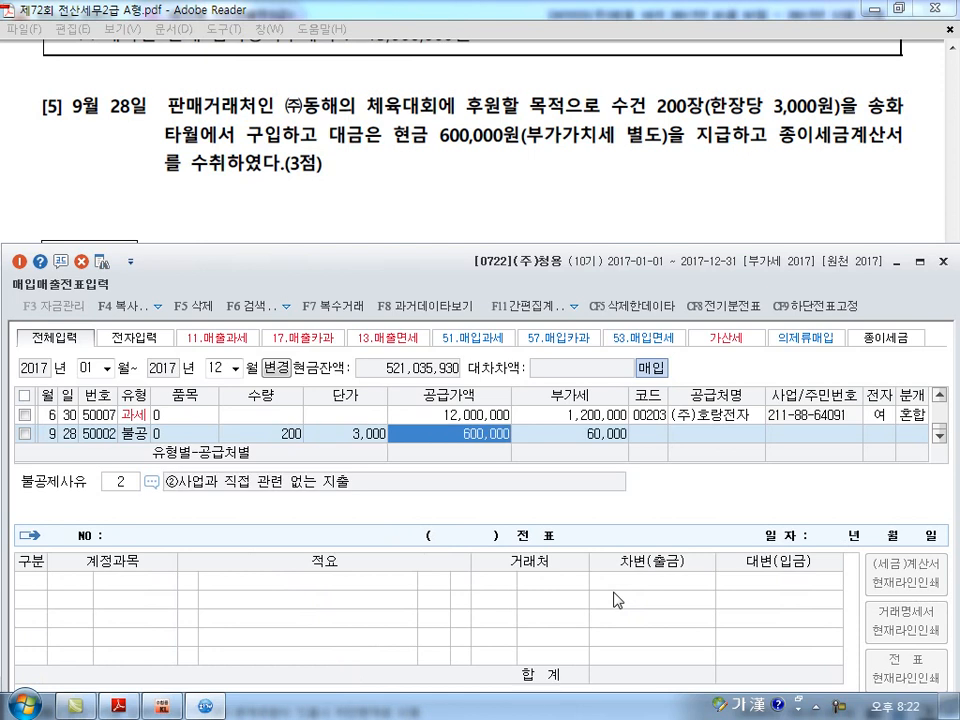
# Assign 송화타월 as the trading partner of the September 28 entry, searching for 송화.
pyautogui.press('Return')
pyautogui.write('송화')
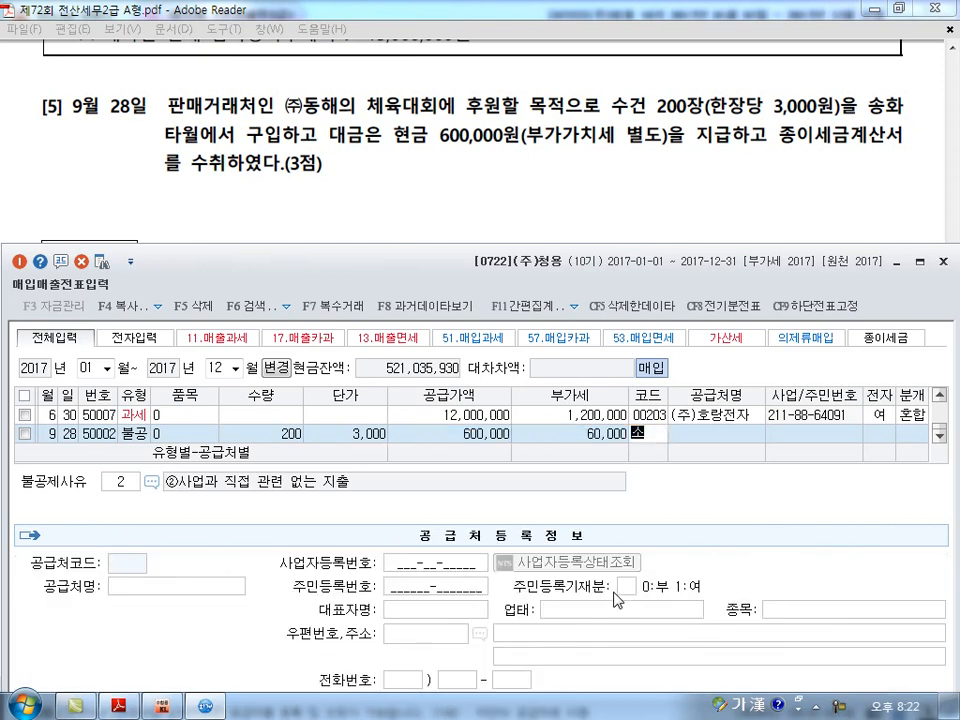
pyautogui.press('Return')
pyautogui.press('Return')
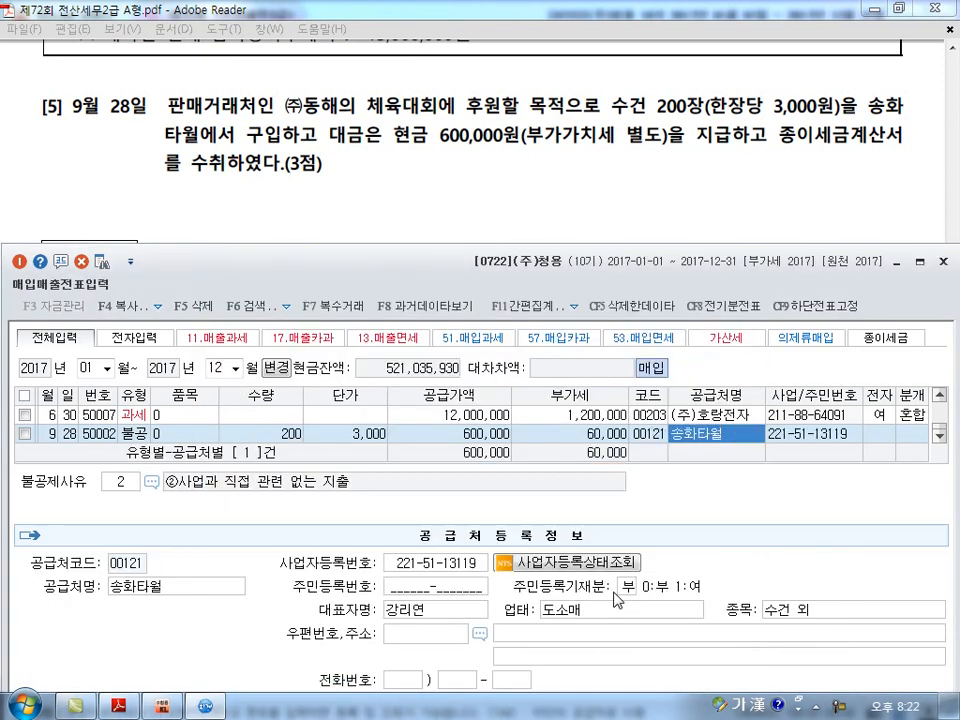
pyautogui.press('Return')
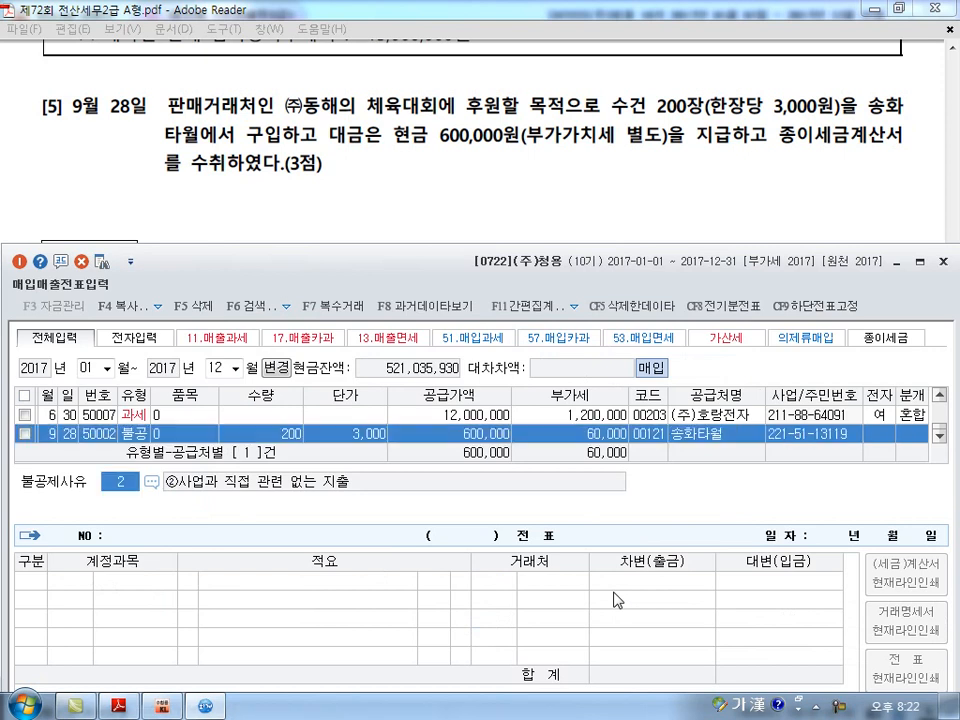
# Set the September 28 entry's 불공제사유 to 4, 접대비 및 이와 유사한 비용 관련.
pyautogui.press('F2')
pyautogui.press('Down')
pyautogui.press('Down')
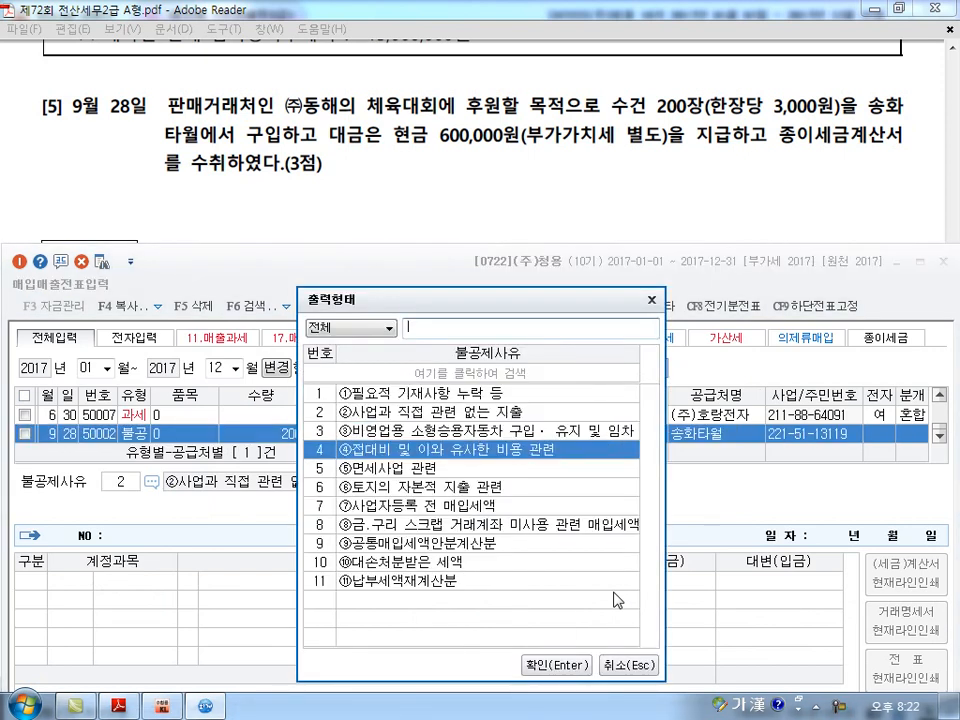
pyautogui.press('Return')
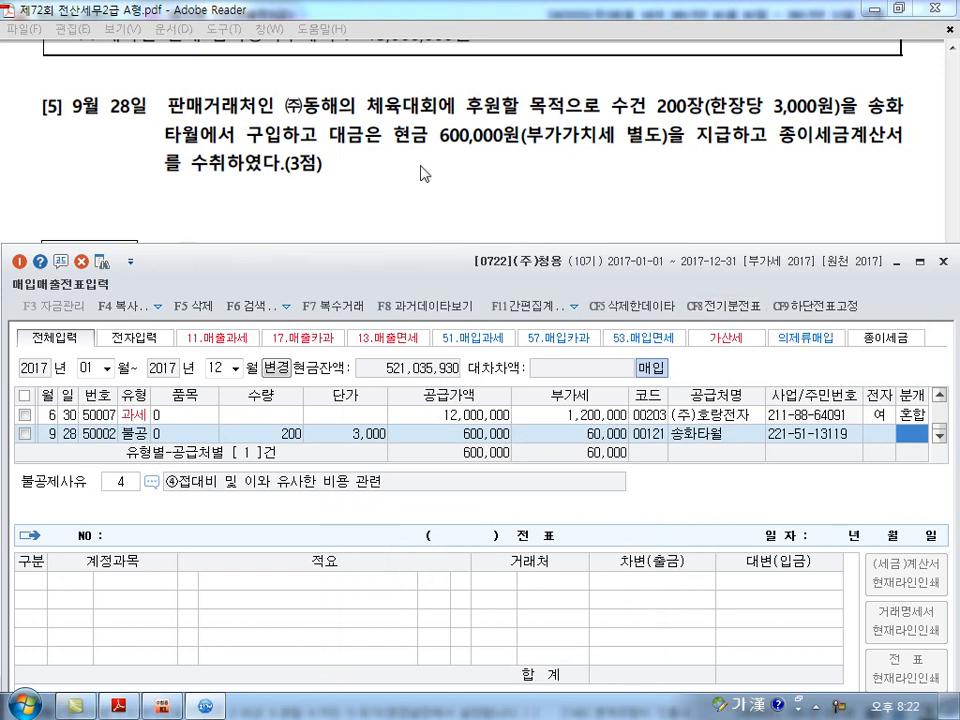
# Set the September 28 entry's journal type to 현금 and its expense account to 813 접대비.
pyautogui.write('1')
pyautogui.press('Return')
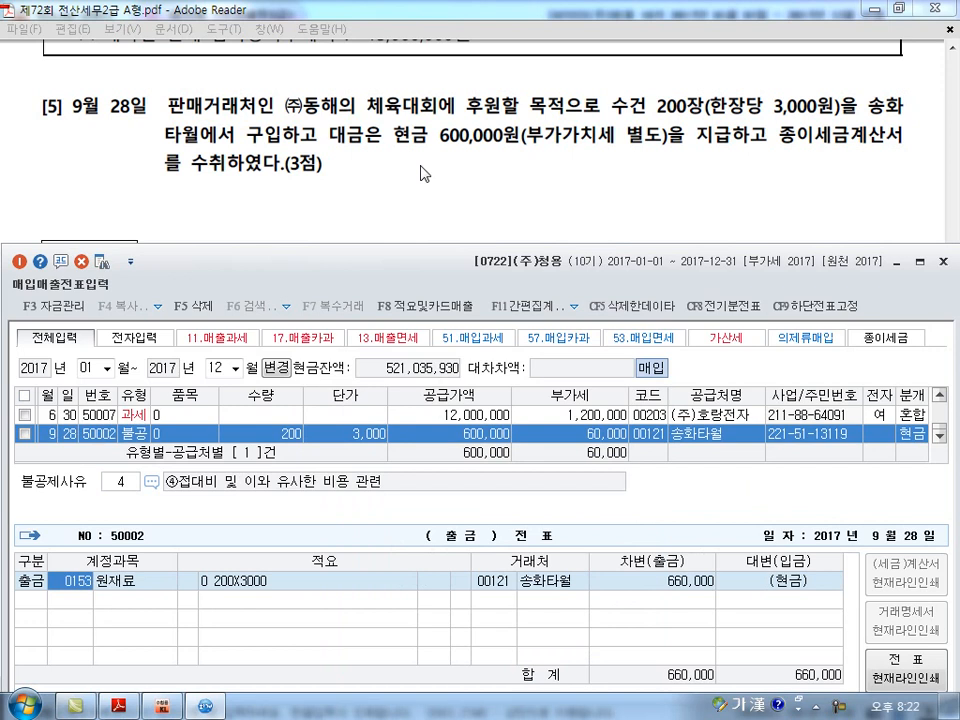
pyautogui.write('0813')
pyautogui.press('Return')
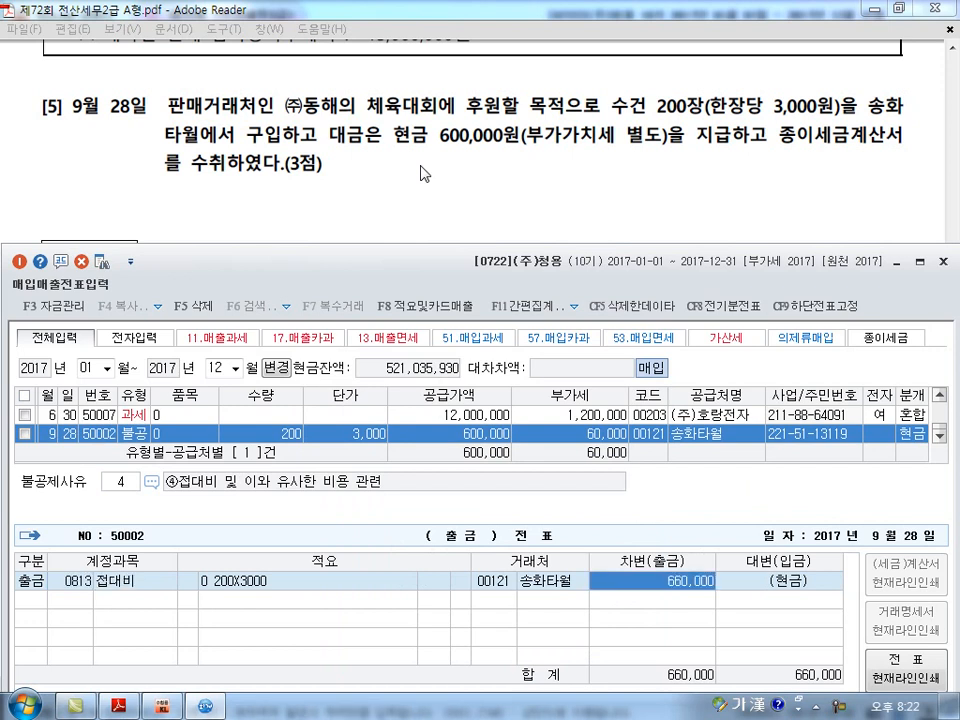
# Confirm the journal line of the September 28 entry to complete the voucher.
pyautogui.press('Return')
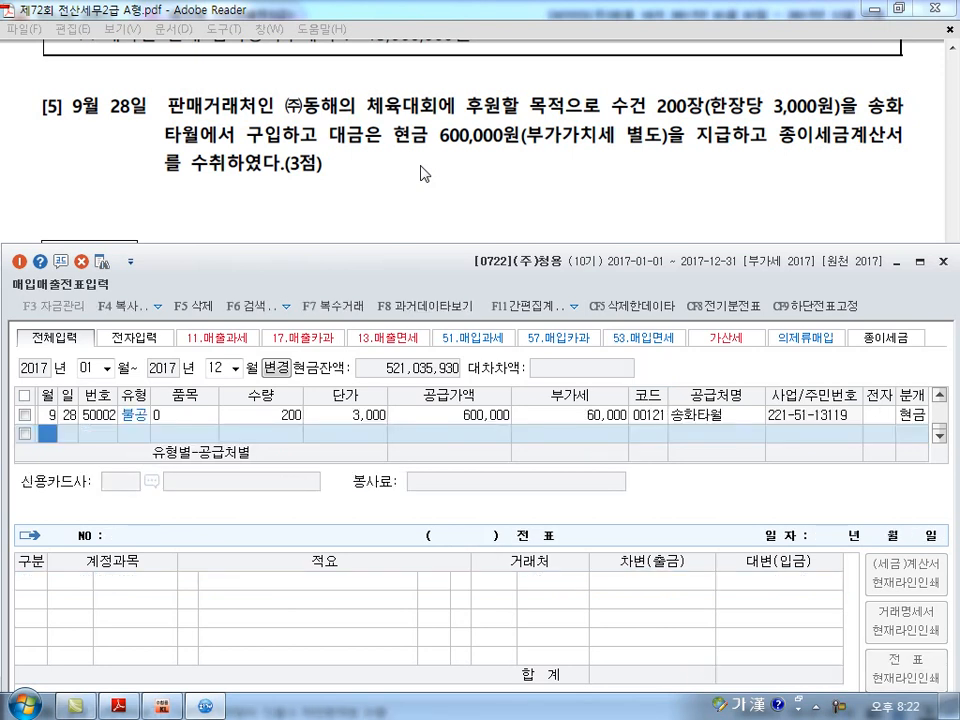
pyautogui.hotkey('ctrl', 'shift', 'd')
pyautogui.moveTo(411, 219)
pyautogui.mouseDown()
pyautogui.moveTo(424, 215)
pyautogui.moveTo(403, 206)
pyautogui.moveTo(487, 206)
pyautogui.mouseUp()
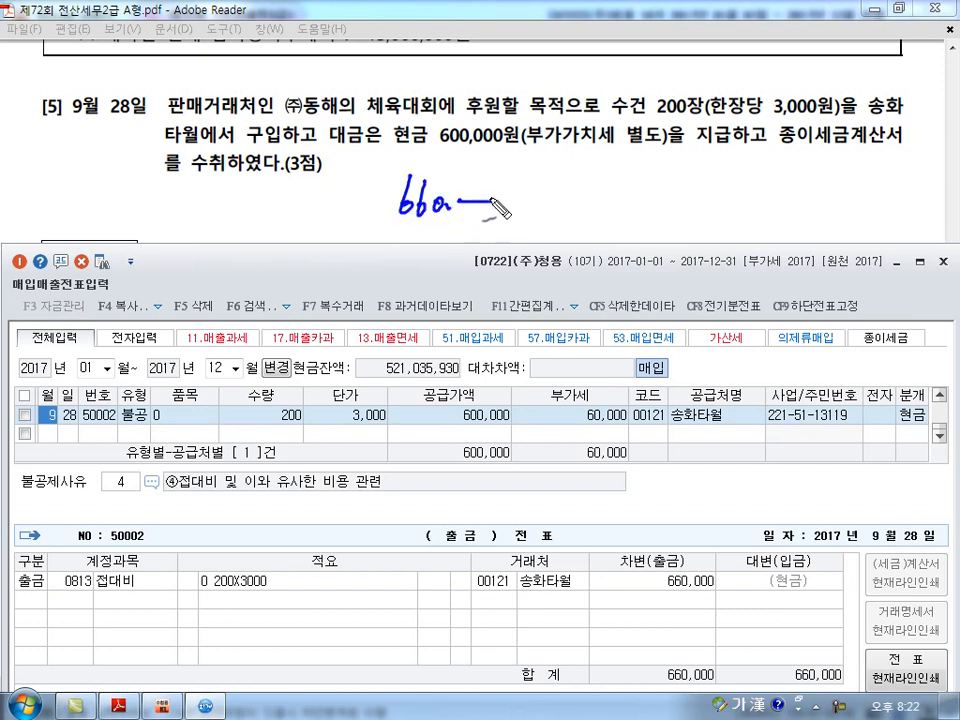
pyautogui.moveTo(405, 154); pyautogui.dragTo(510, 150)
pyautogui.moveTo(662, 153); pyautogui.dragTo(617, 160)
pyautogui.moveTo(548, 128)
pyautogui.mouseDown()
pyautogui.moveTo(553, 140)
pyautogui.moveTo(655, 128)
pyautogui.moveTo(560, 122)
pyautogui.mouseUp()
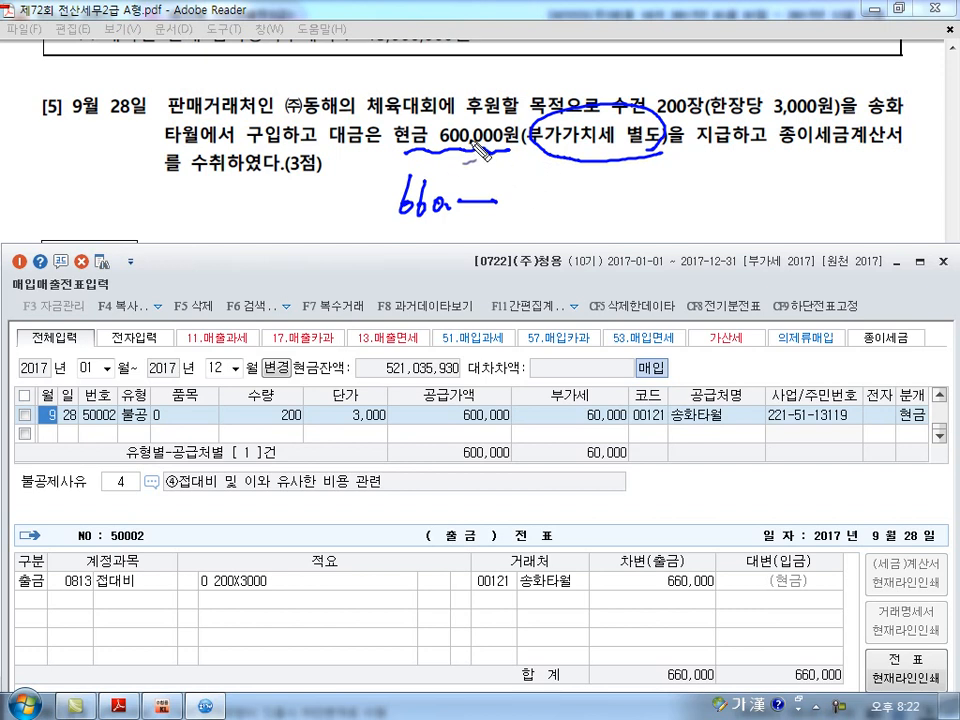
pyautogui.moveTo(458, 122); pyautogui.dragTo(460, 148)
pyautogui.moveTo(606, 150); pyautogui.dragTo(685, 207)
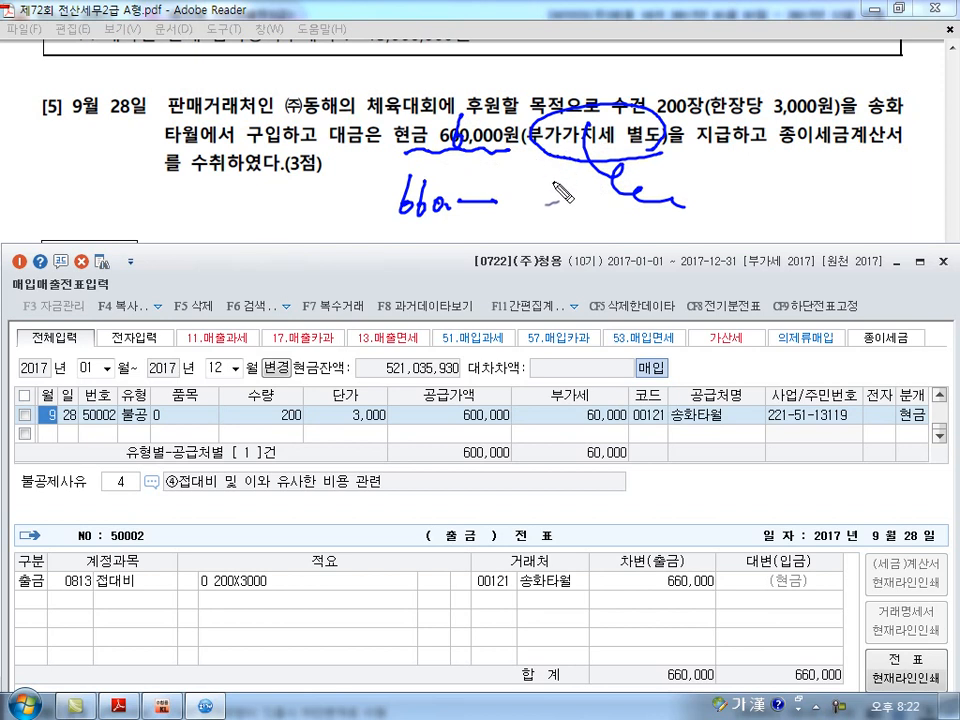
pyautogui.press('e')
pyautogui.moveTo(440, 152); pyautogui.dragTo(663, 149)
pyautogui.moveTo(432, 126); pyautogui.dragTo(432, 157)
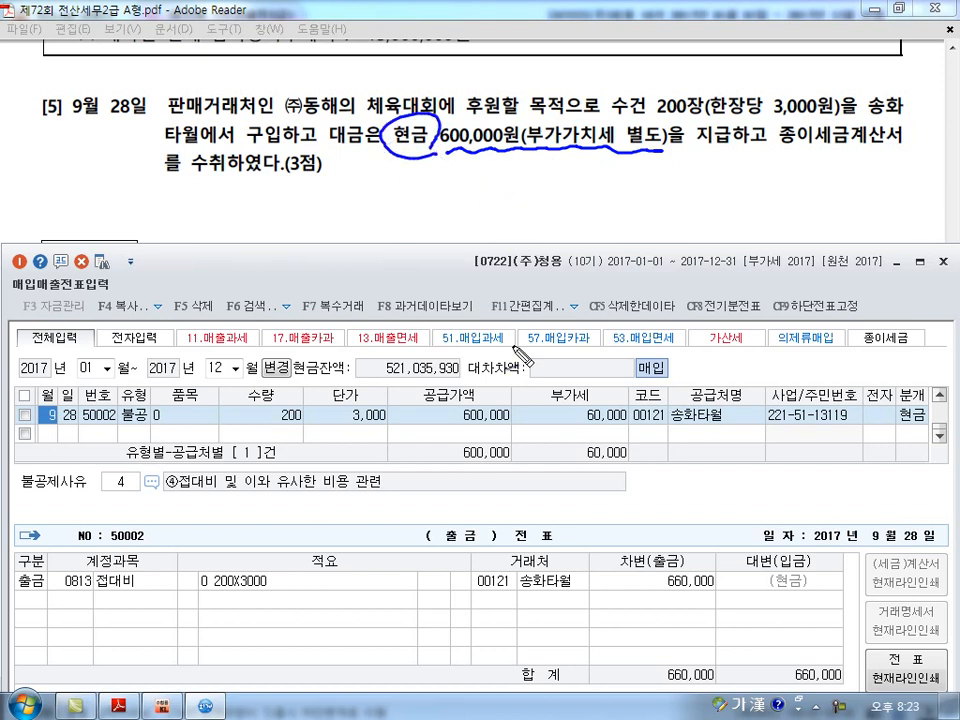
pyautogui.moveTo(504, 178); pyautogui.dragTo(504, 248)
pyautogui.moveTo(514, 202)
pyautogui.mouseDown()
pyautogui.moveTo(526, 199)
pyautogui.moveTo(518, 192)
pyautogui.moveTo(578, 210)
pyautogui.moveTo(585, 198)
pyautogui.moveTo(640, 195)
pyautogui.moveTo(604, 214)
pyautogui.mouseUp()
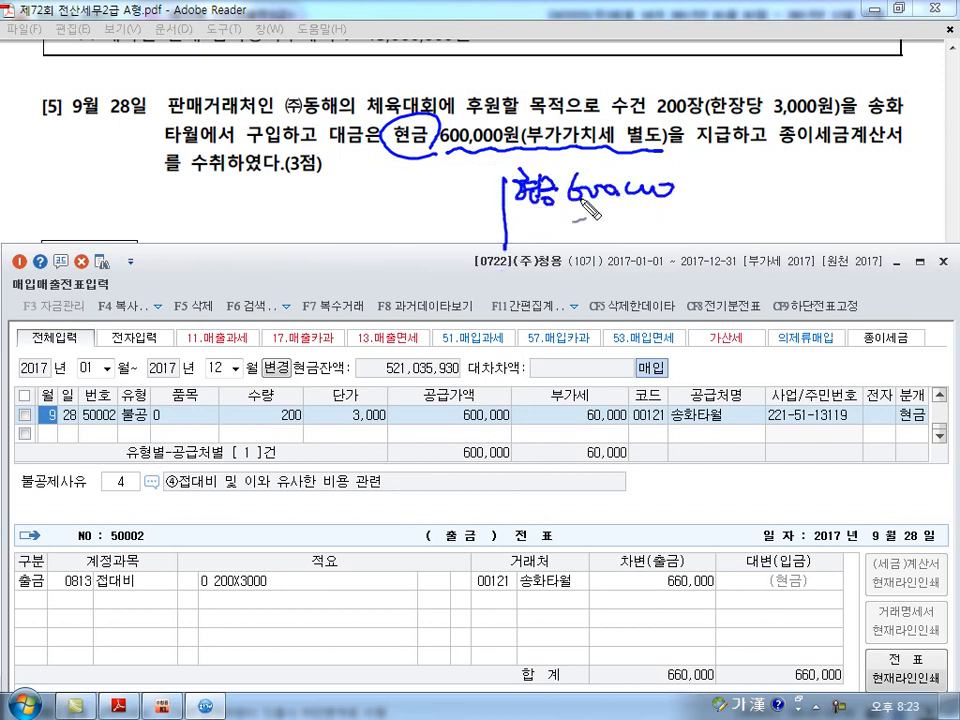
pyautogui.moveTo(334, 203)
pyautogui.mouseDown()
pyautogui.moveTo(345, 228)
pyautogui.moveTo(402, 218)
pyautogui.moveTo(414, 233)
pyautogui.mouseUp()
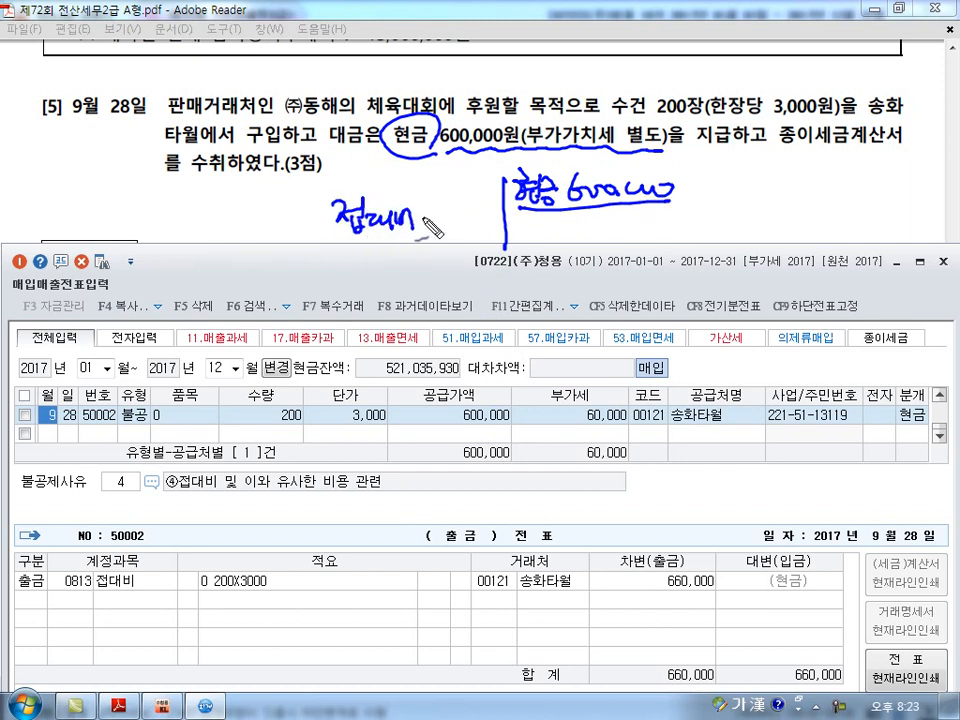
pyautogui.moveTo(600, 205)
pyautogui.mouseDown()
pyautogui.moveTo(604, 228)
pyautogui.moveTo(704, 238)
pyautogui.moveTo(693, 245)
pyautogui.mouseUp()
pyautogui.moveTo(512, 235)
pyautogui.mouseDown()
pyautogui.moveTo(562, 262)
pyautogui.moveTo(563, 250)
pyautogui.moveTo(586, 238)
pyautogui.moveTo(592, 250)
pyautogui.mouseUp()
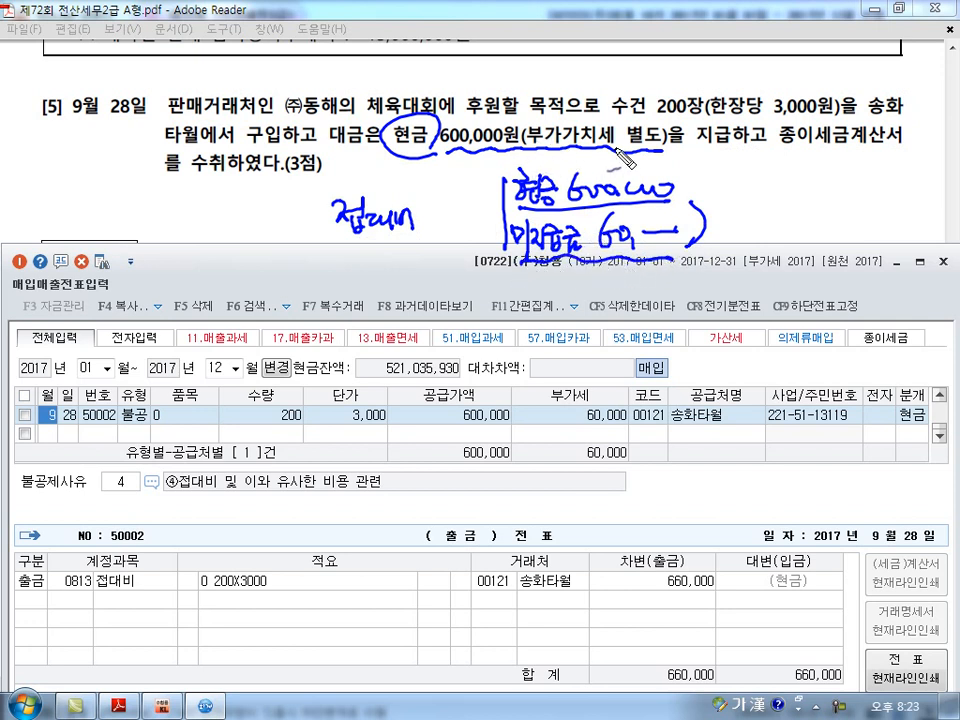
pyautogui.moveTo(446, 158); pyautogui.dragTo(636, 163)
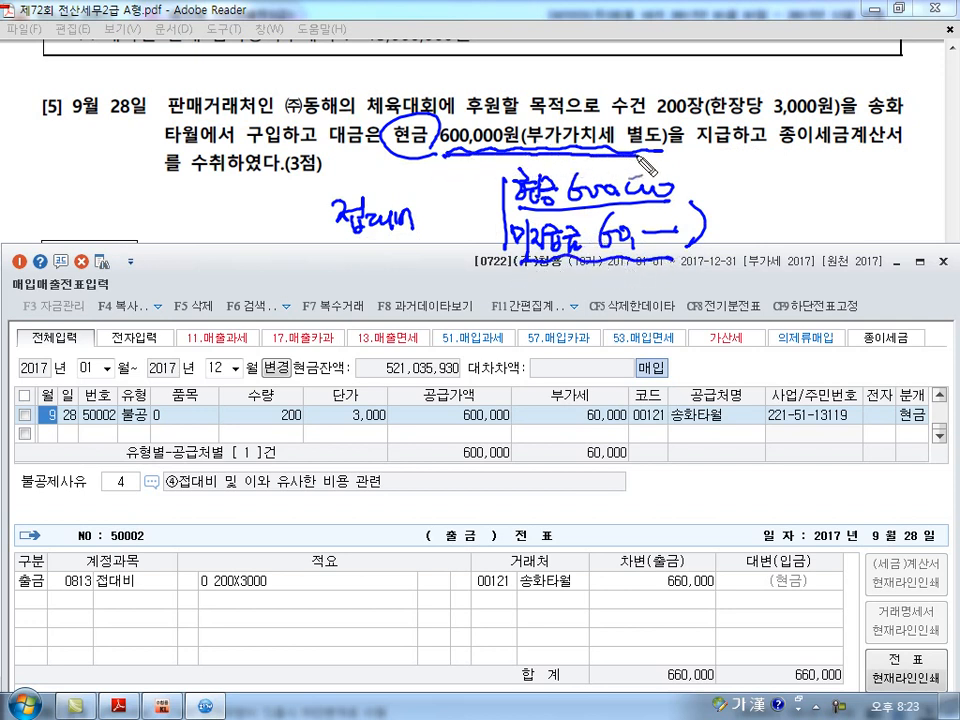
pyautogui.moveTo(448, 141); pyautogui.dragTo(472, 160)
pyautogui.moveTo(562, 128)
pyautogui.mouseDown()
pyautogui.moveTo(602, 160)
pyautogui.moveTo(560, 162)
pyautogui.mouseUp()
pyautogui.moveTo(648, 128); pyautogui.dragTo(650, 130)
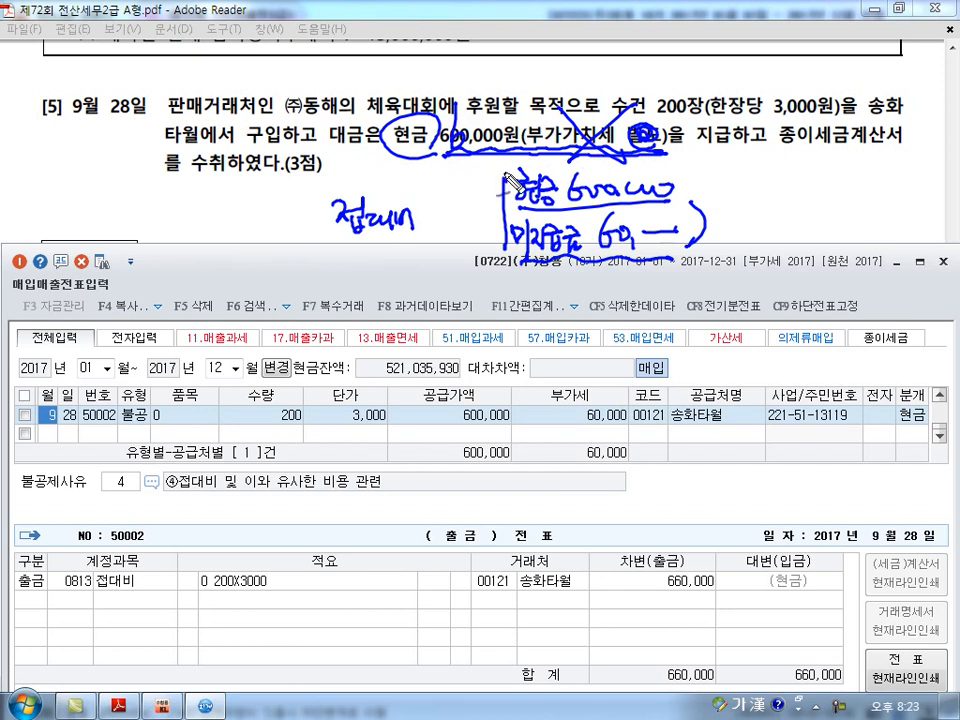
pyautogui.moveTo(680, 192); pyautogui.dragTo(748, 190)
pyautogui.moveTo(688, 210); pyautogui.dragTo(695, 232)
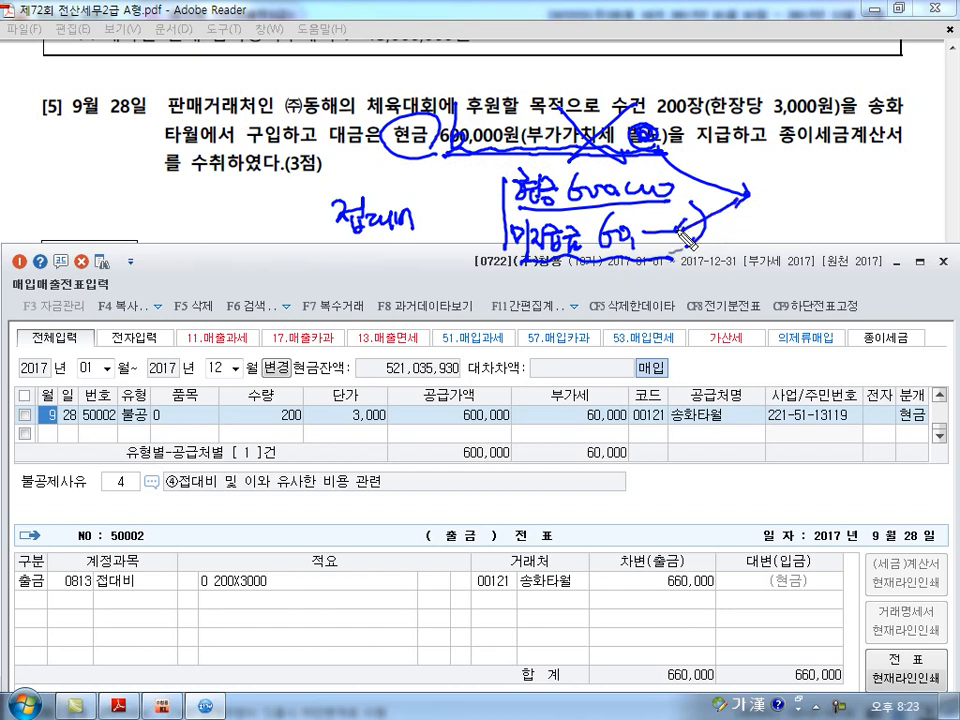
pyautogui.moveTo(145, 602); pyautogui.dragTo(158, 600)
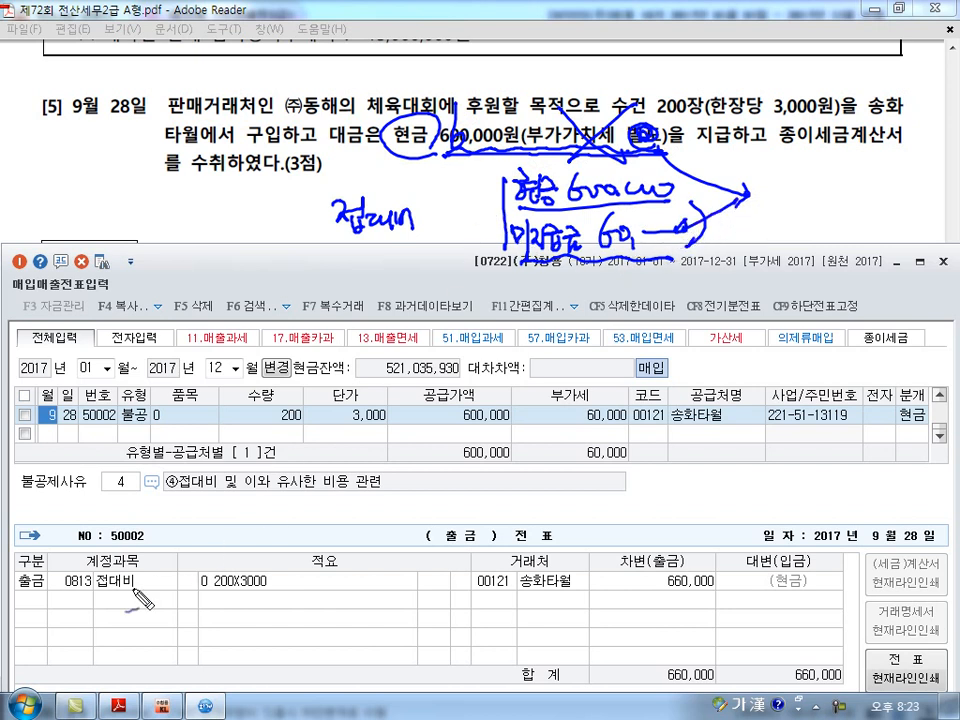
pyautogui.moveTo(700, 563); pyautogui.dragTo(690, 566)
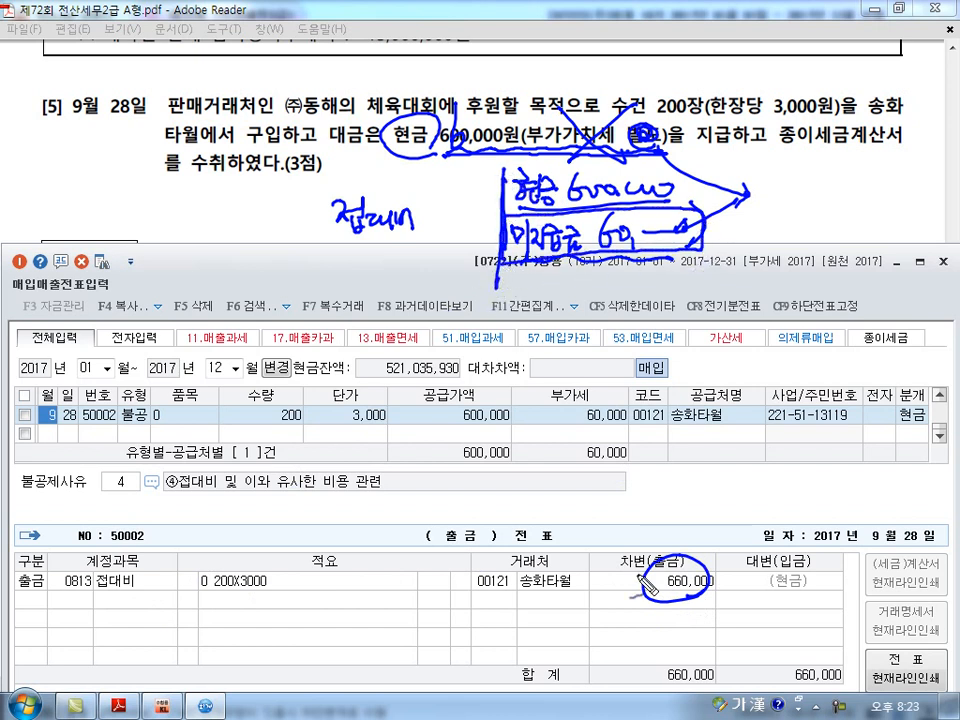
pyautogui.press('Escape')
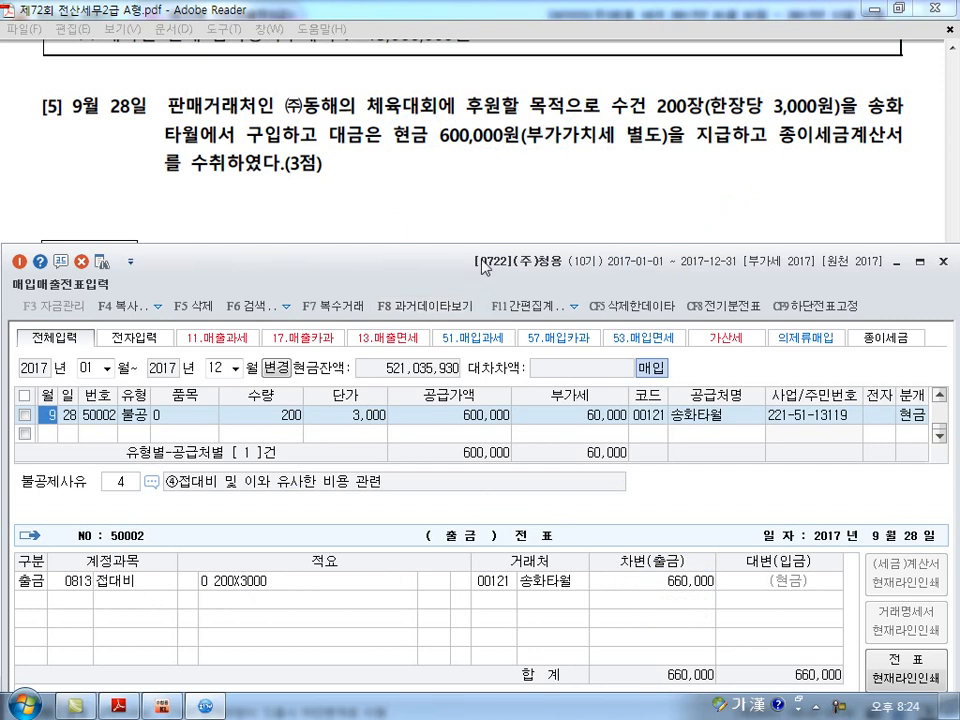
# Read problem 3 question [1] in the exam PDF, then open KcLep's 부가가치세신고서 for October 1 to December 31, 2017.
pyautogui.press('Hangul')
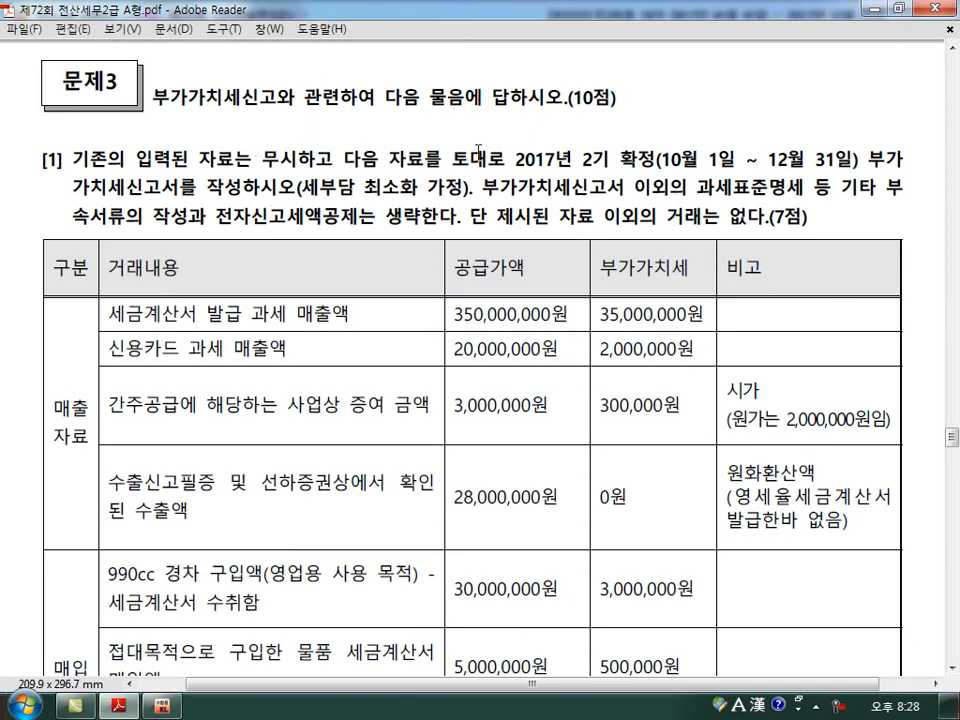
pyautogui.scroll(-2, 480, 150)
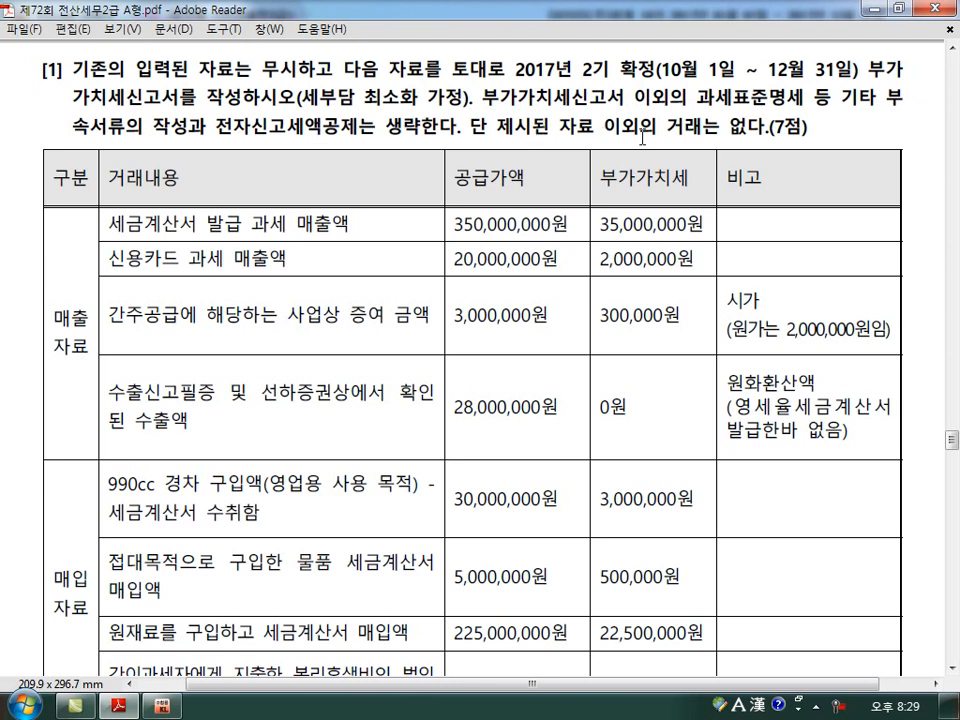
pyautogui.scroll(-2, 642, 138)
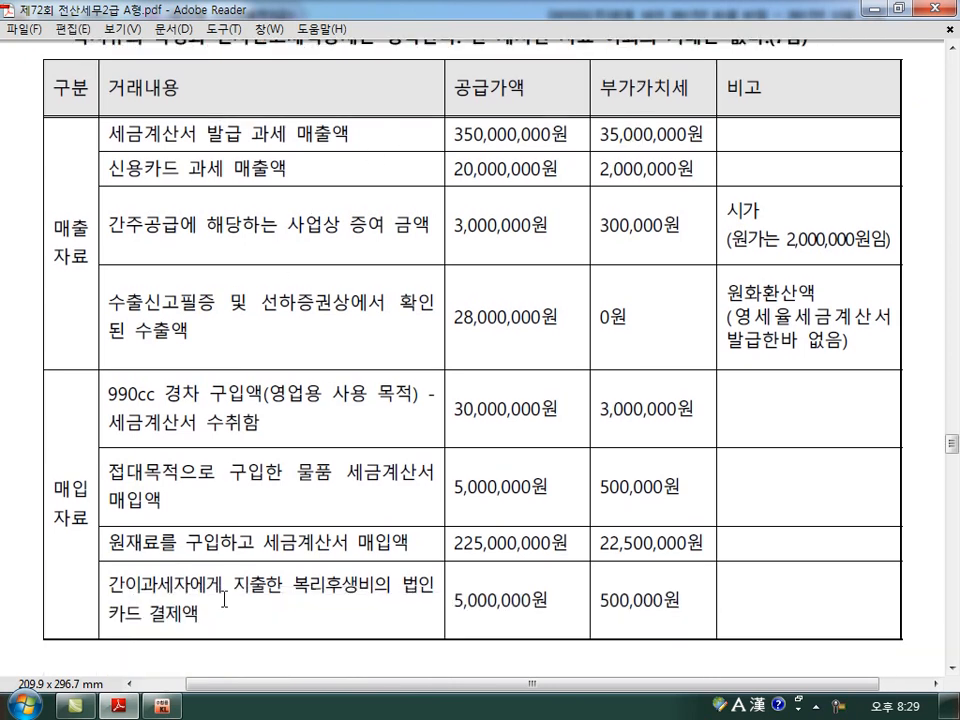
pyautogui.click(160, 706)
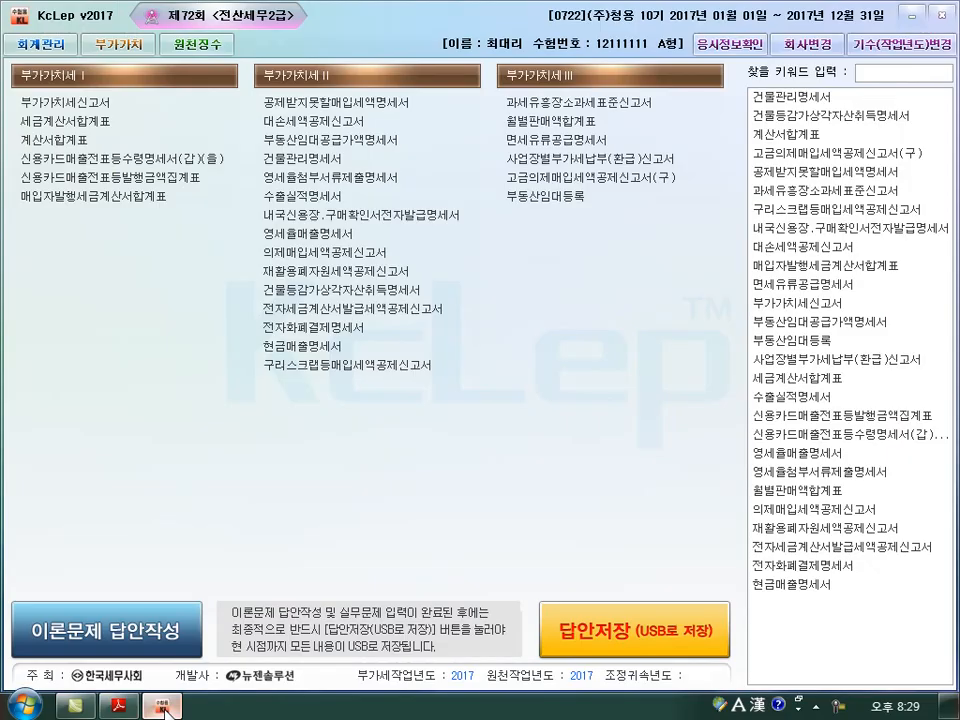
pyautogui.click(78, 102)
pyautogui.write('10')
pyautogui.press('Return')
pyautogui.write('12')
pyautogui.press('Return')
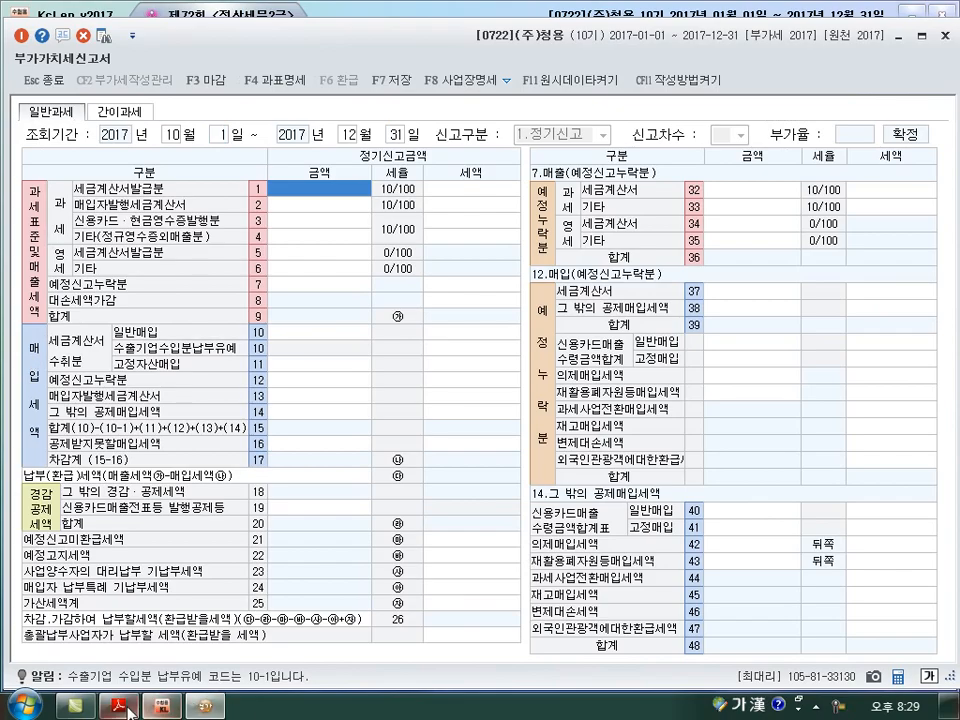
# Enter the taxable tax-invoice sales from the exam table, 350,000,000, as the 세금계산서발급분 amount in line 1.
pyautogui.hotkey('alt', 'Tab')
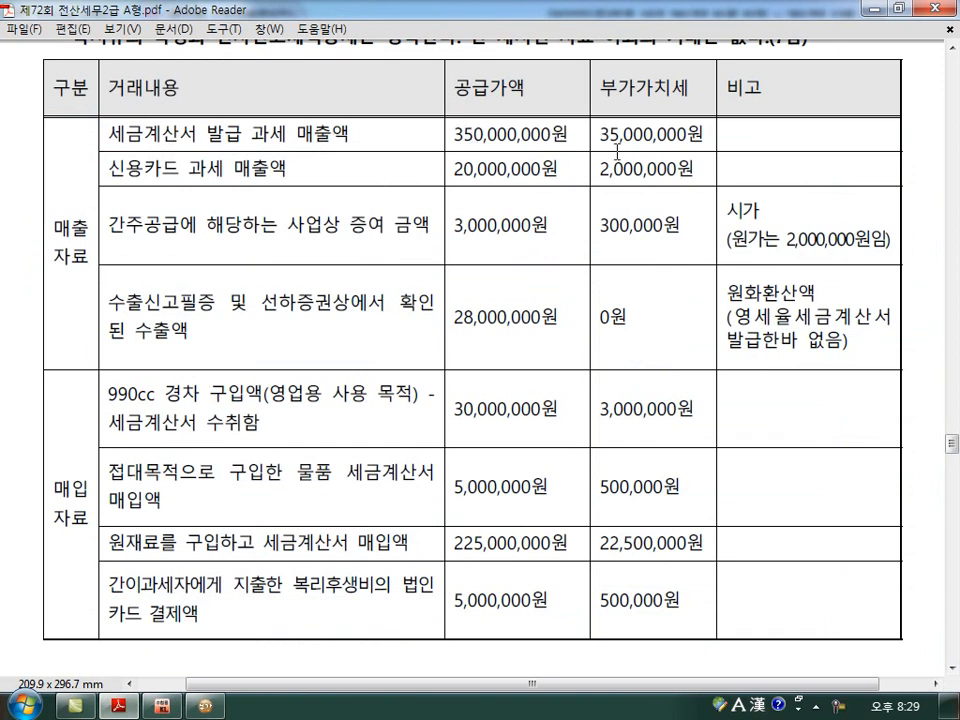
pyautogui.hotkey('alt', 'Tab')
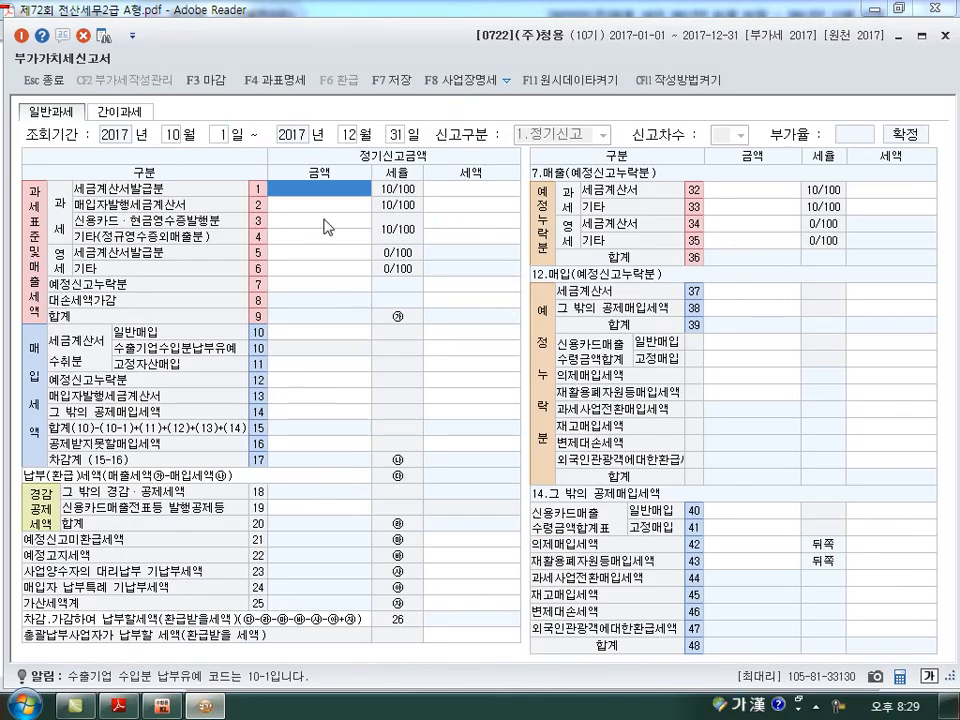
pyautogui.write('0000000')
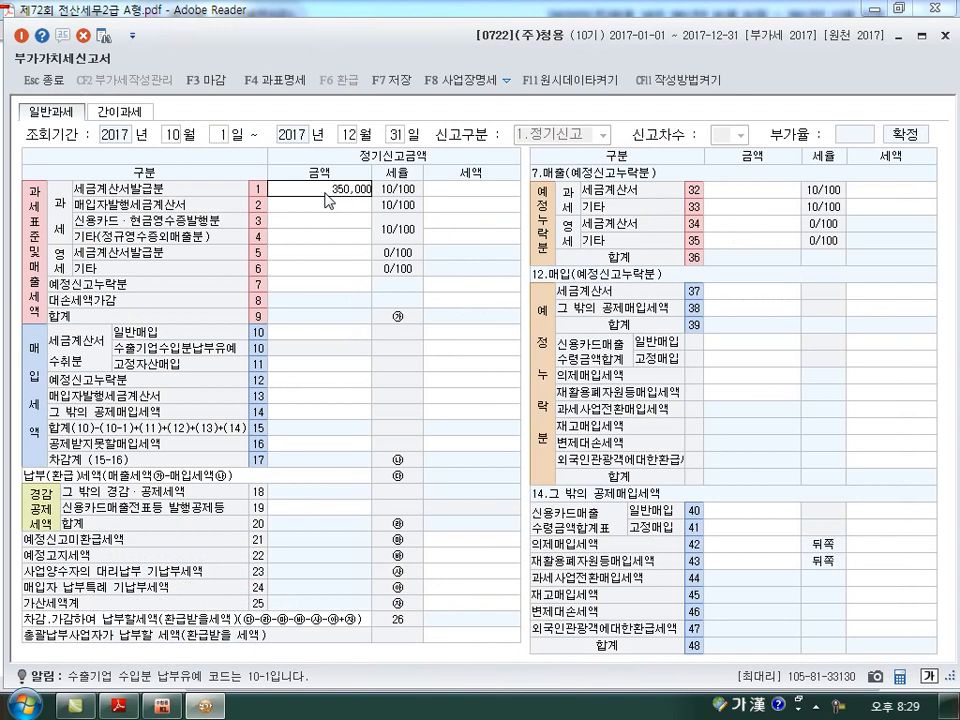
pyautogui.press('Return')
pyautogui.press('Return')
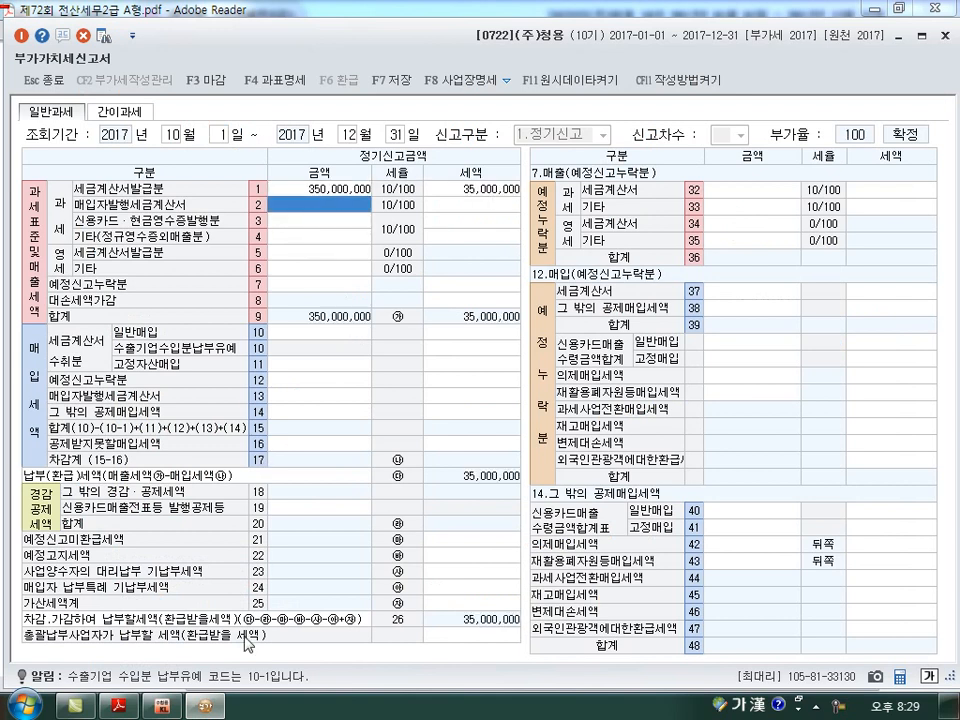
# Enter the taxable credit card sales from the exam table, 20,000,000, as the 신용카드·현금영수증발행분 amount in line 3.
pyautogui.click(128, 709)
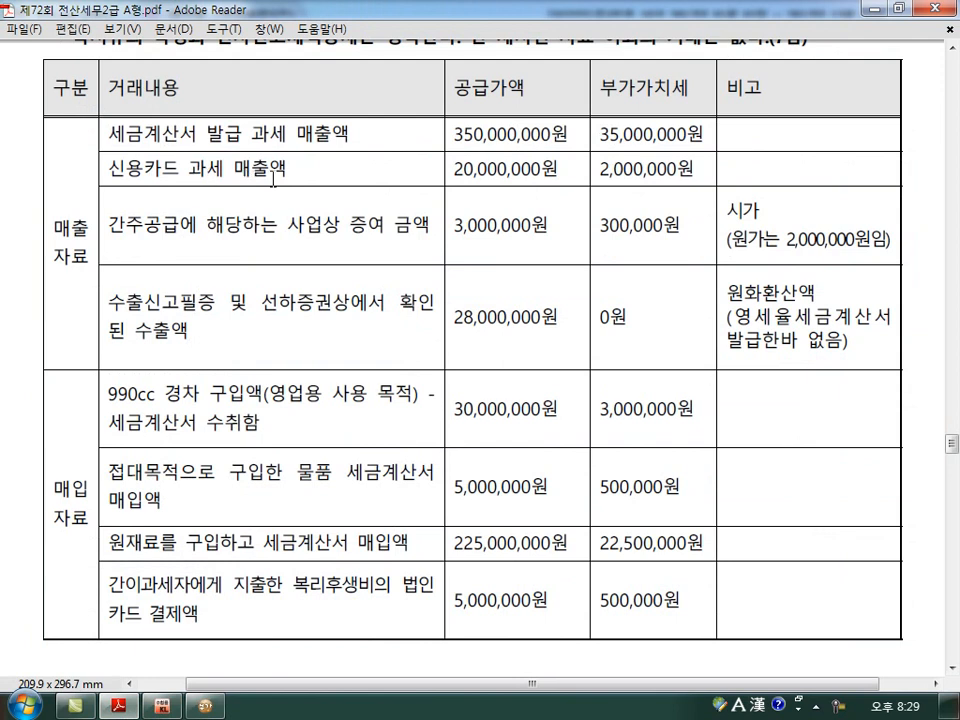
pyautogui.click(208, 705)
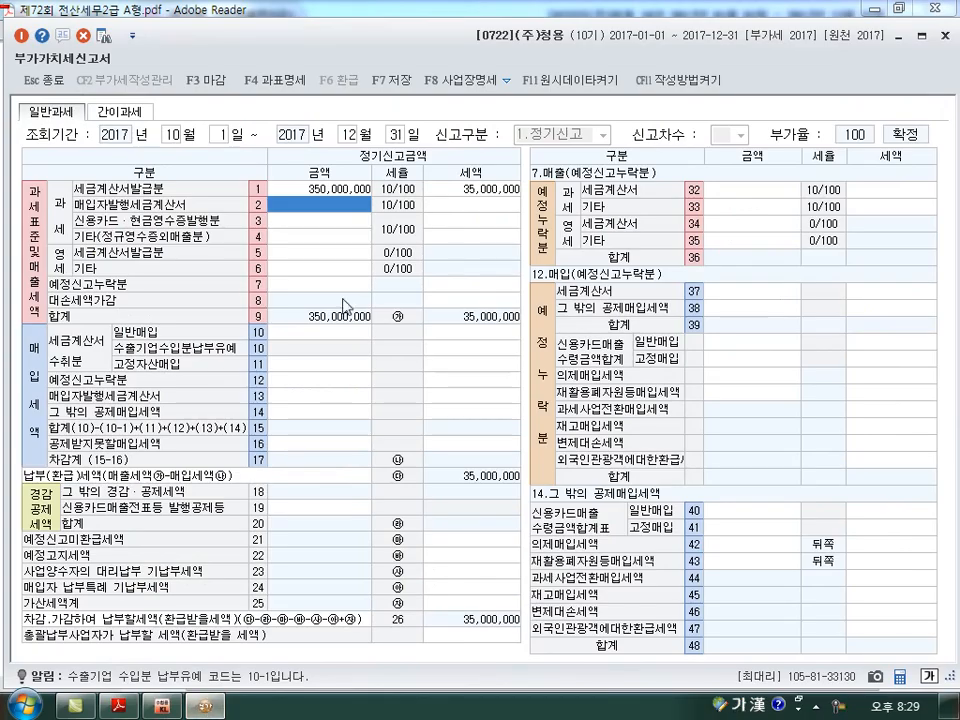
pyautogui.click(311, 221)
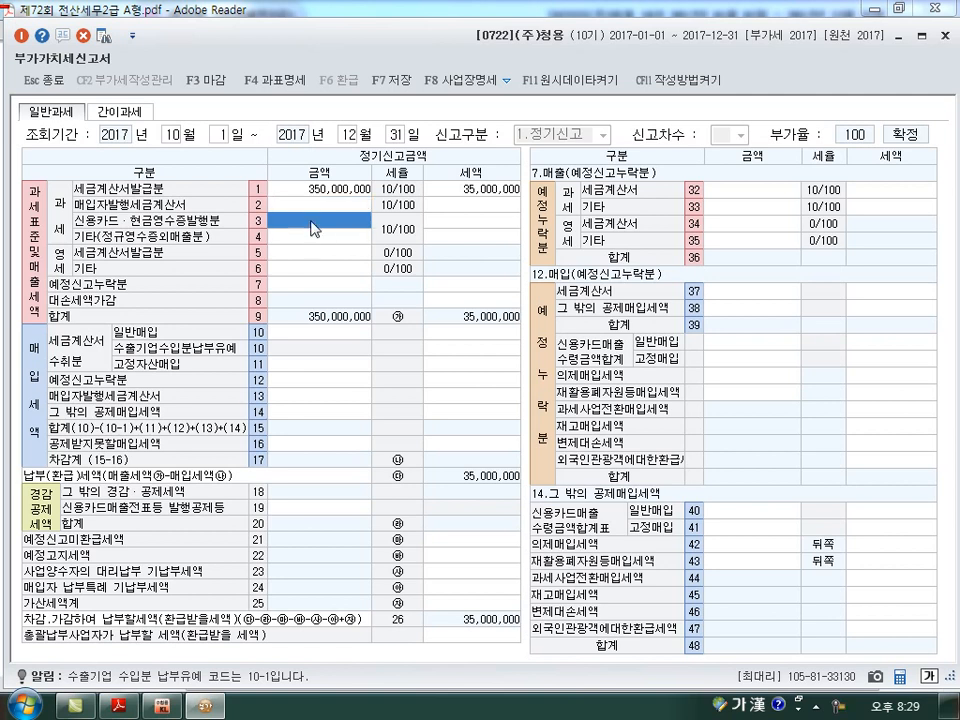
pyautogui.write('20000000')
pyautogui.press('Return')
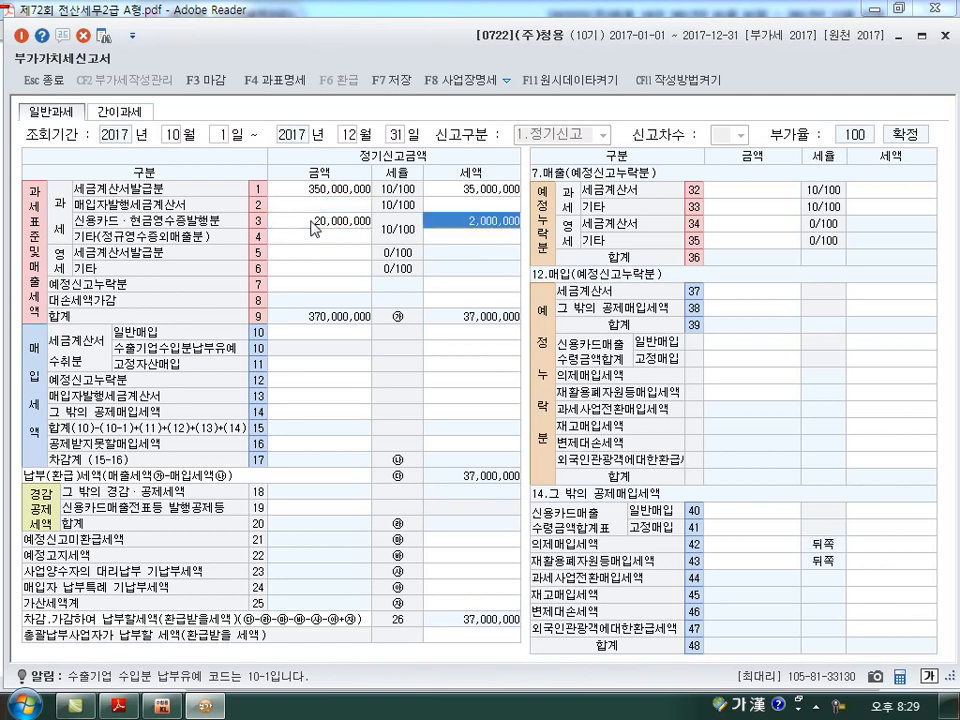
pyautogui.press('Return')
pyautogui.click(313, 222)
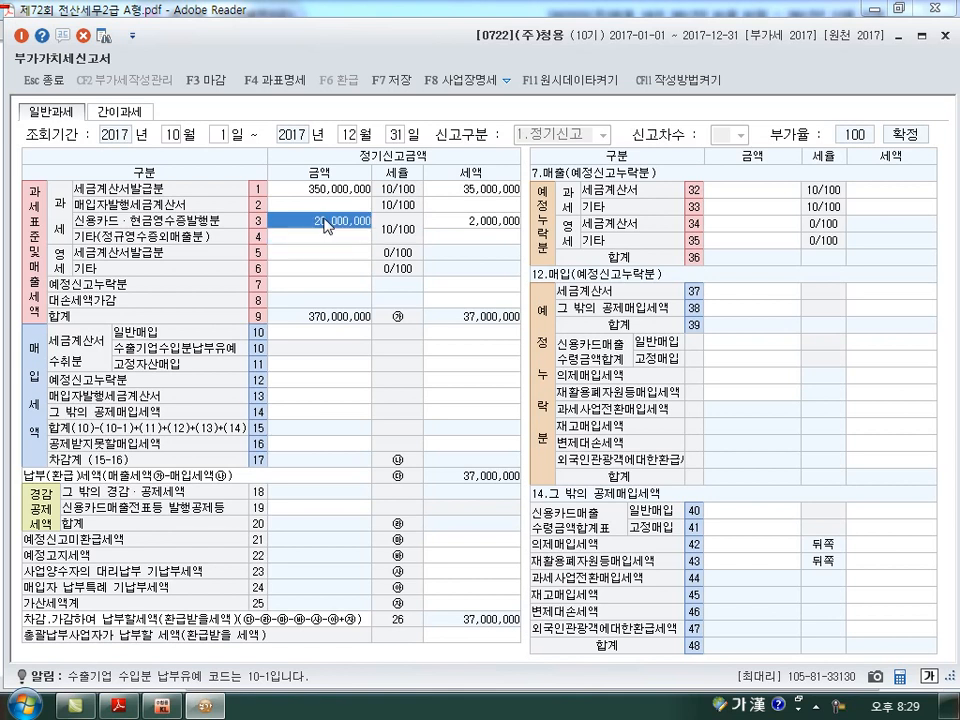
pyautogui.click(476, 227)
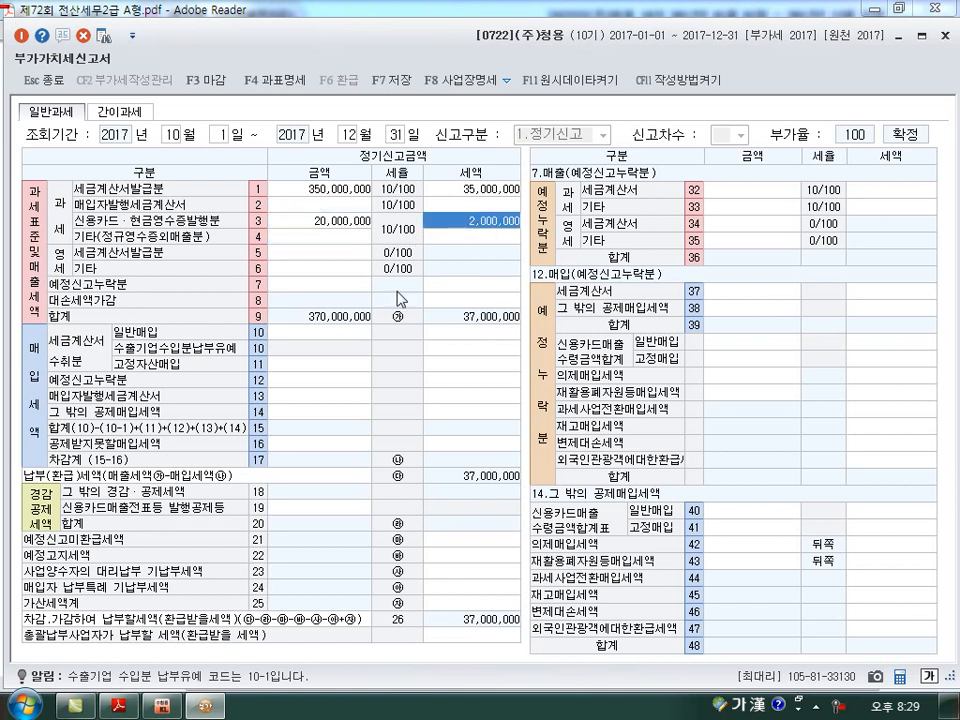
# Enter 22,000,000 as the 신용카드매출전표등 발행공제등 amount in line 19.
pyautogui.click(330, 508)
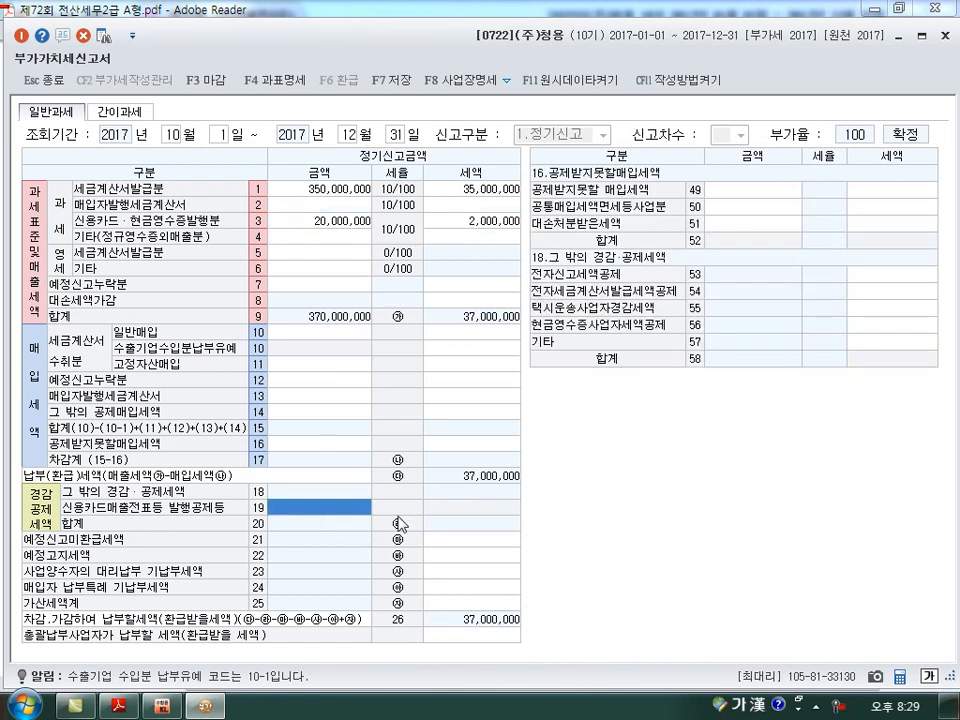
pyautogui.write('22000000')
pyautogui.press('Return')
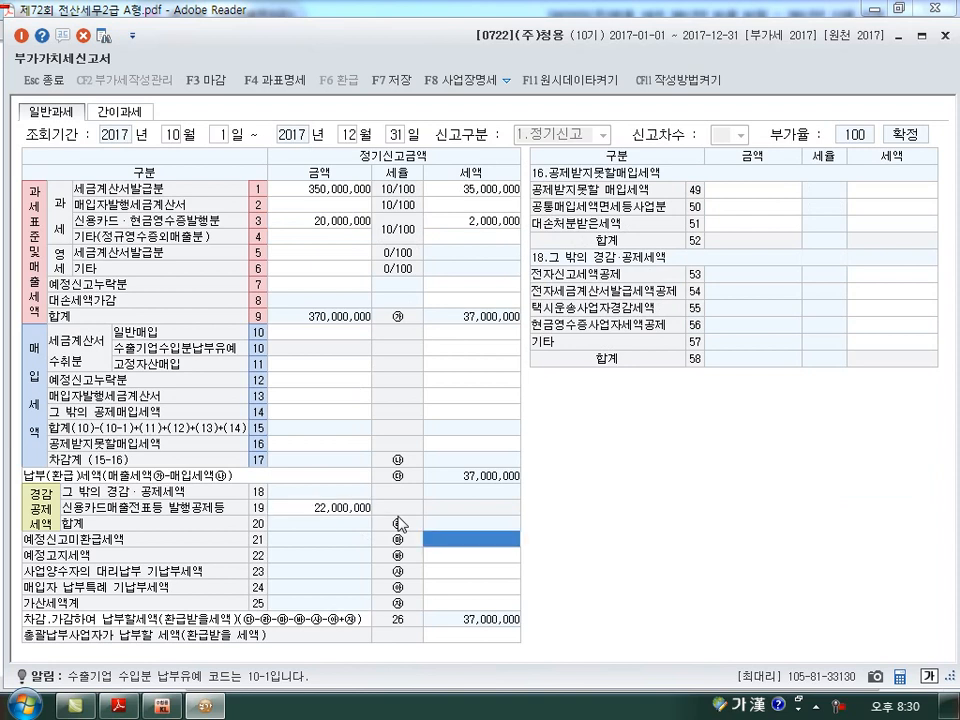
# Enter the deemed-supply business gift from the exam table, 3,000,000, as the 기타(정규영수증외매출분) amount in line 4.
pyautogui.click(119, 706)
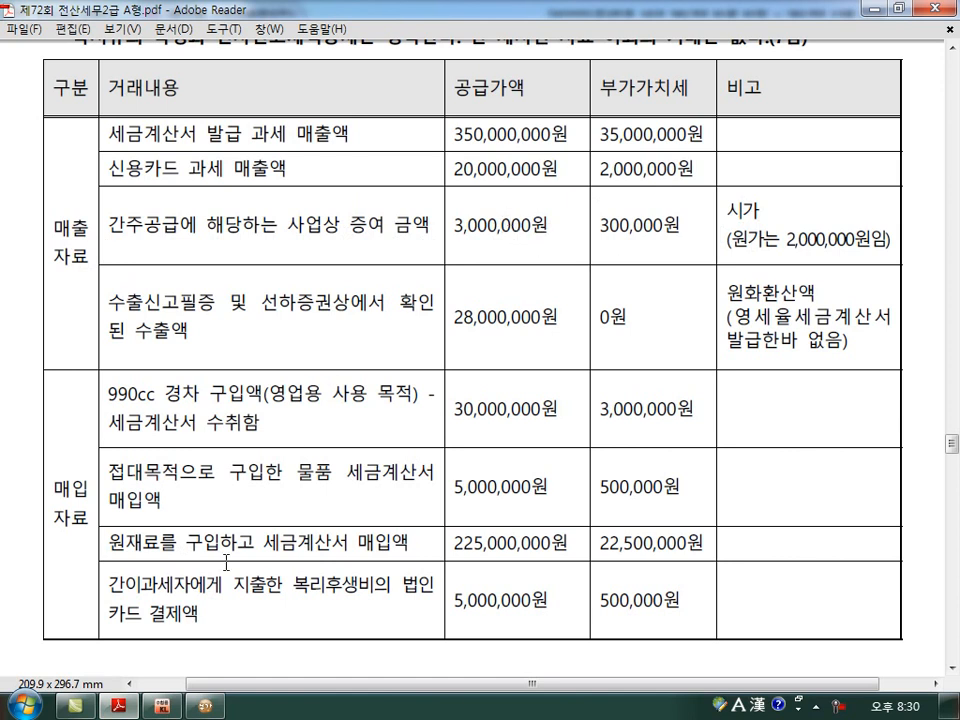
pyautogui.hotkey('alt', 'Tab')
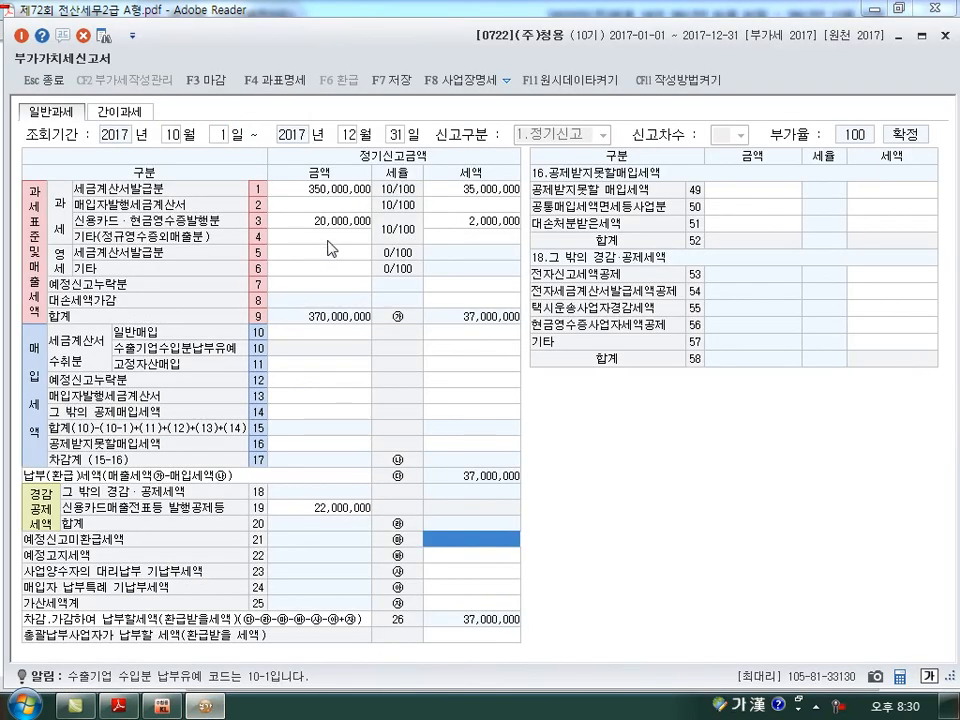
pyautogui.click(334, 238)
pyautogui.write('3000000')
pyautogui.press('Return')
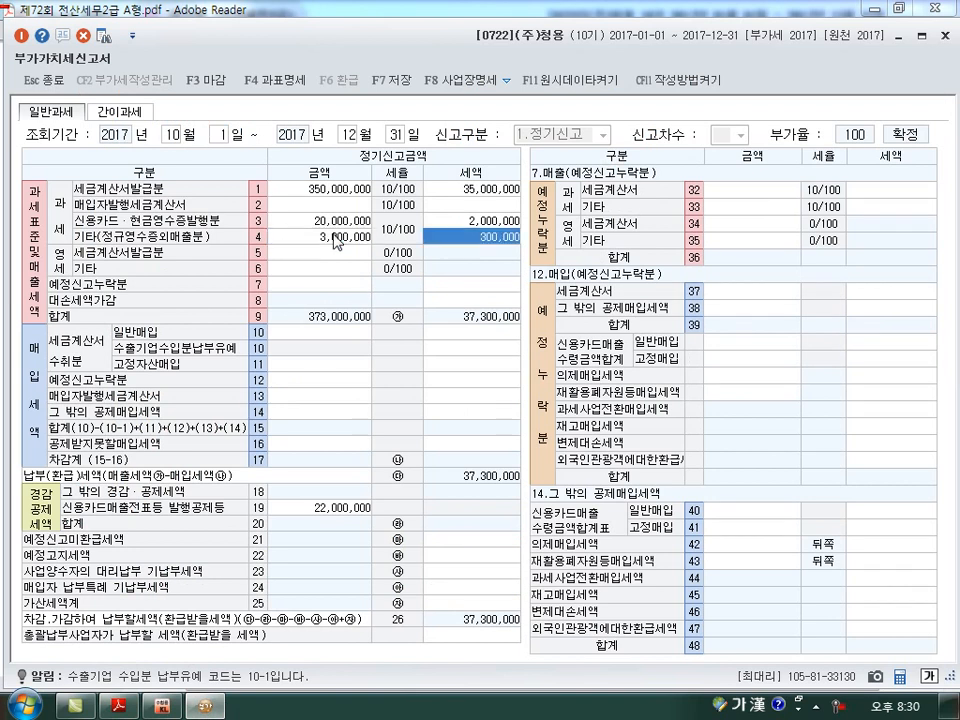
pyautogui.press('Return')
pyautogui.hotkey('alt', 'Tab')
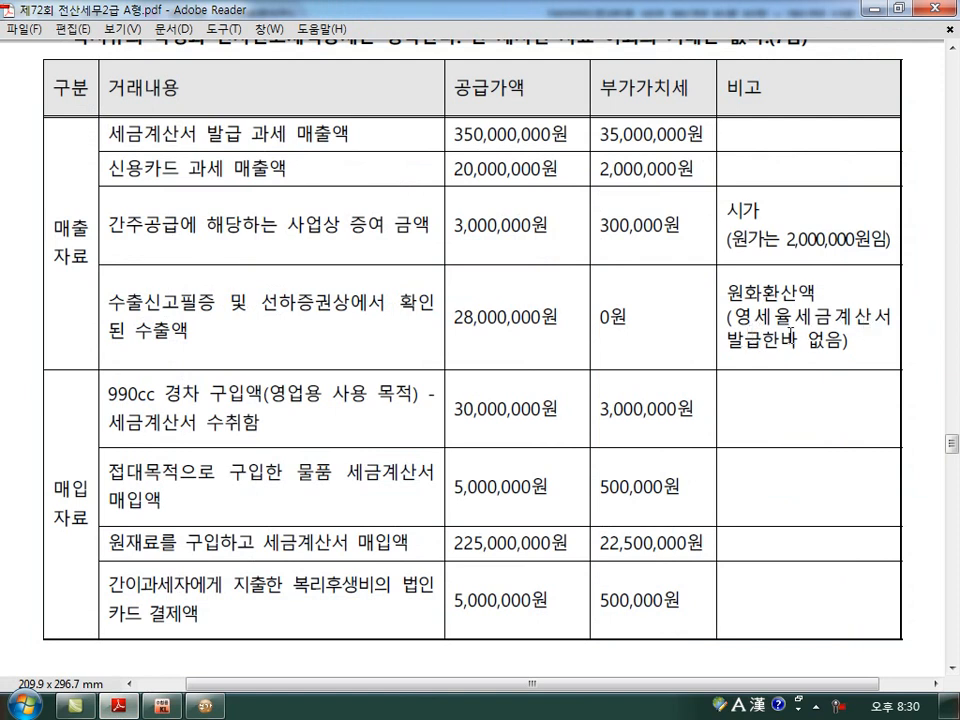
# Enter the export sales without a zero-rated tax invoice, 28,000,000, as the zero-rated (영세) 기타 amount in line 6.
pyautogui.click(207, 706)
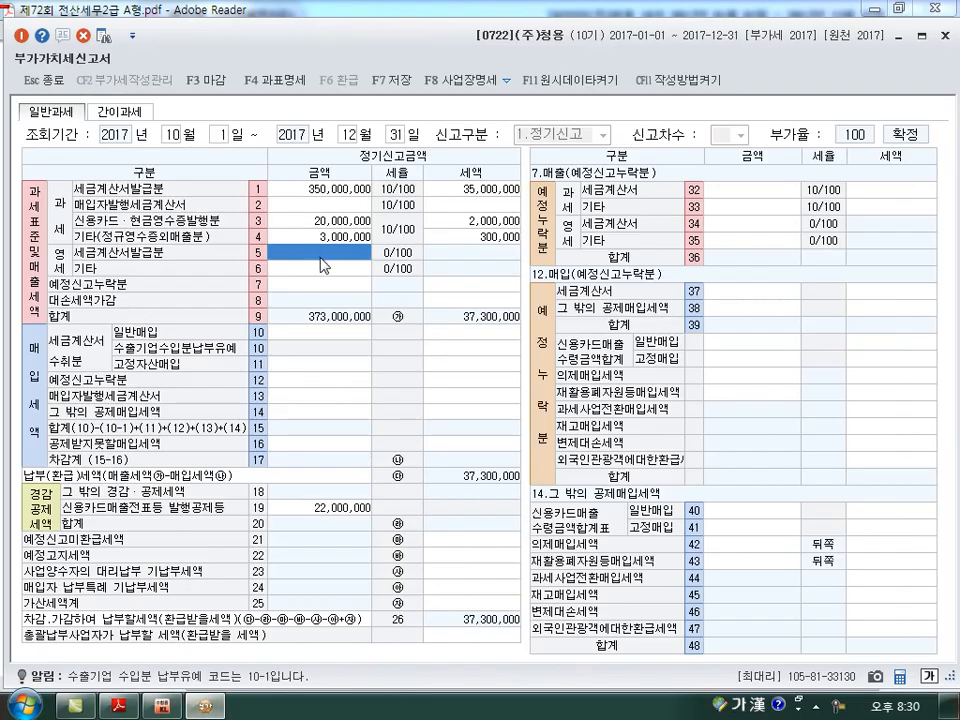
pyautogui.click(120, 706)
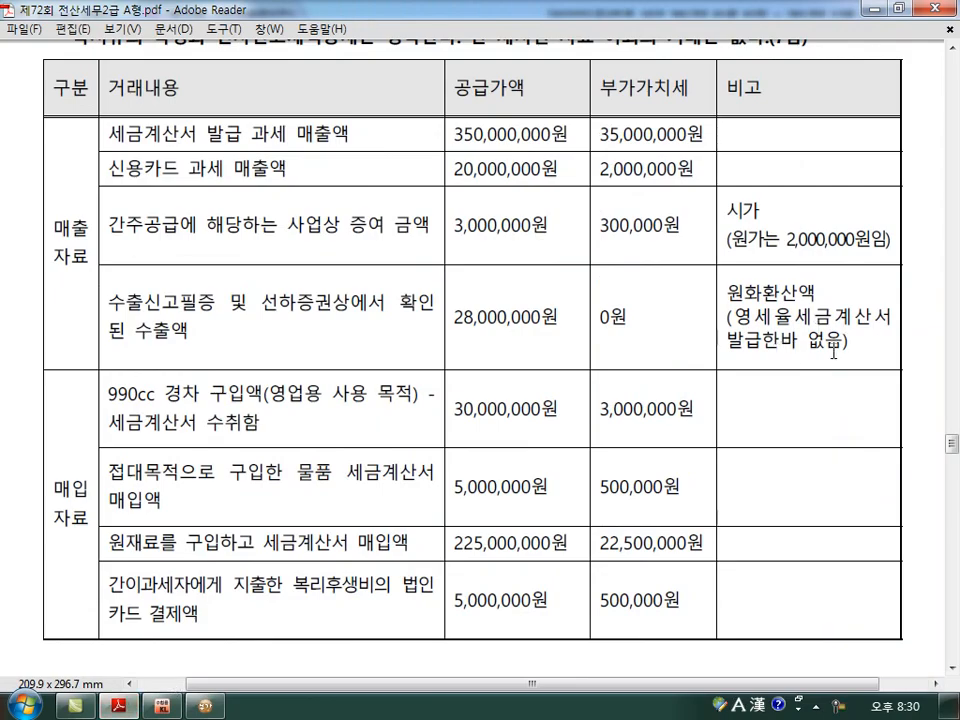
pyautogui.click(207, 706)
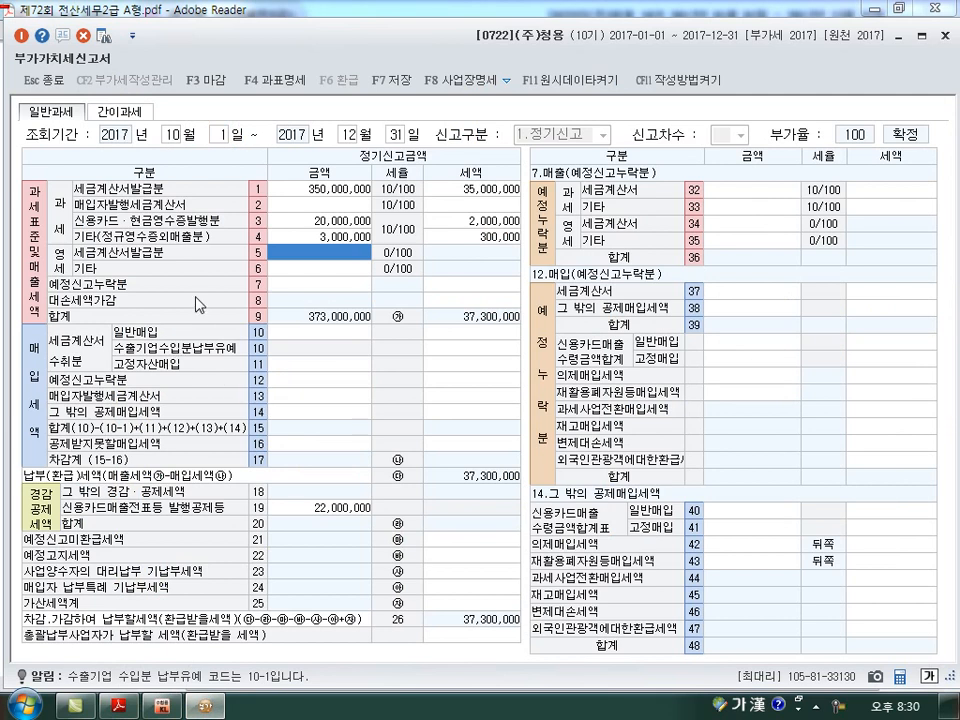
pyautogui.click(318, 273)
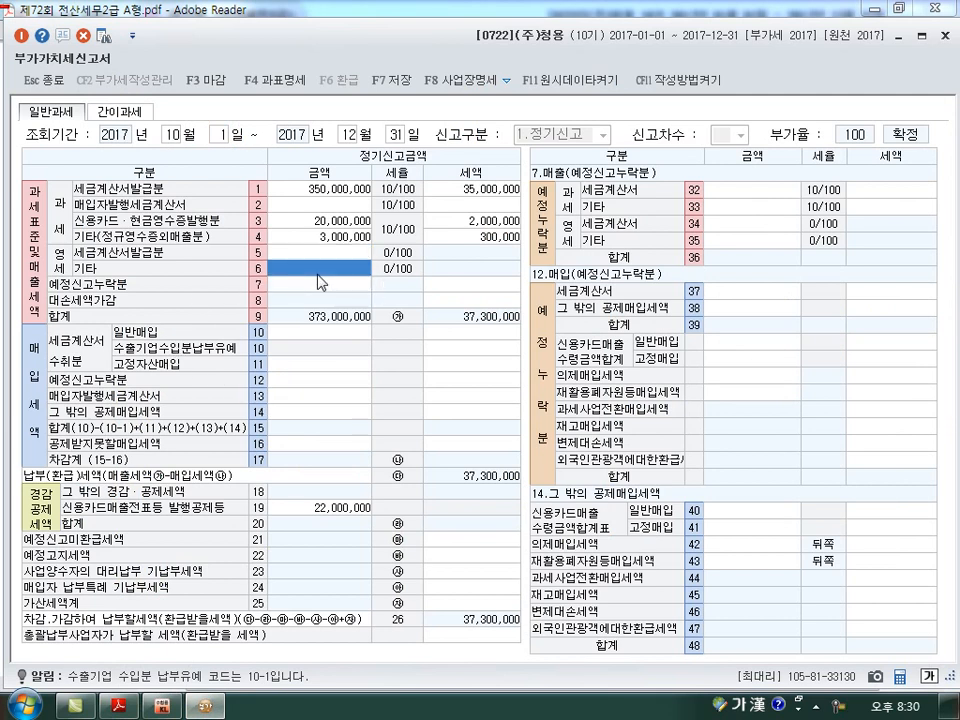
pyautogui.write('28000000')
pyautogui.press('Return')
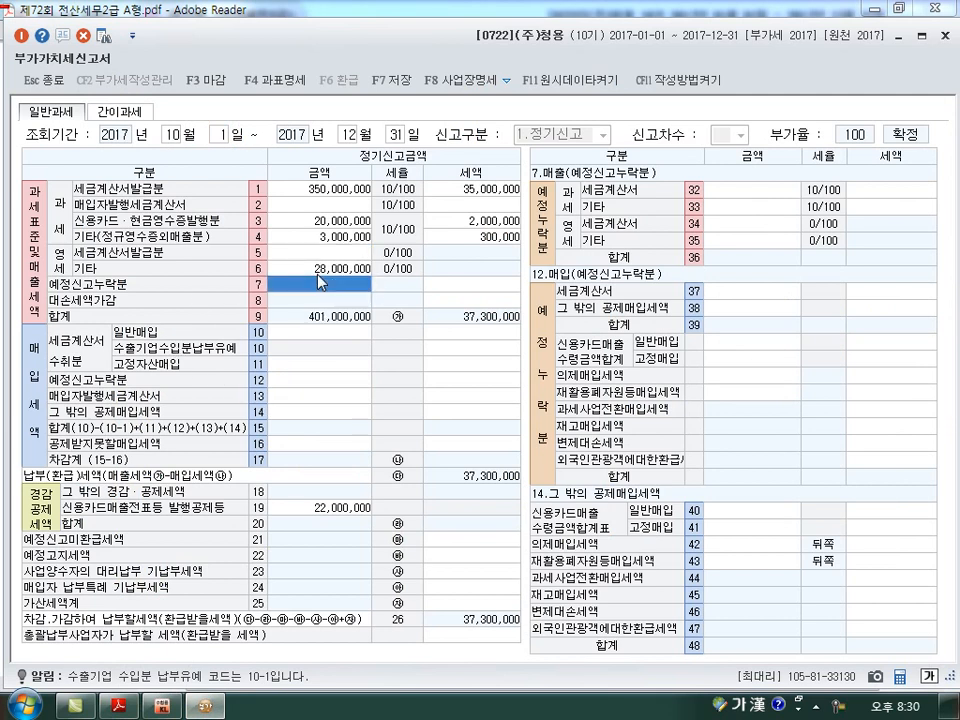
# Enter the 990cc compact car purchase from the exam table as 고정자산매입 in line 11, with amount 30,000,000 and tax 3,000,000.
pyautogui.click(116, 706)
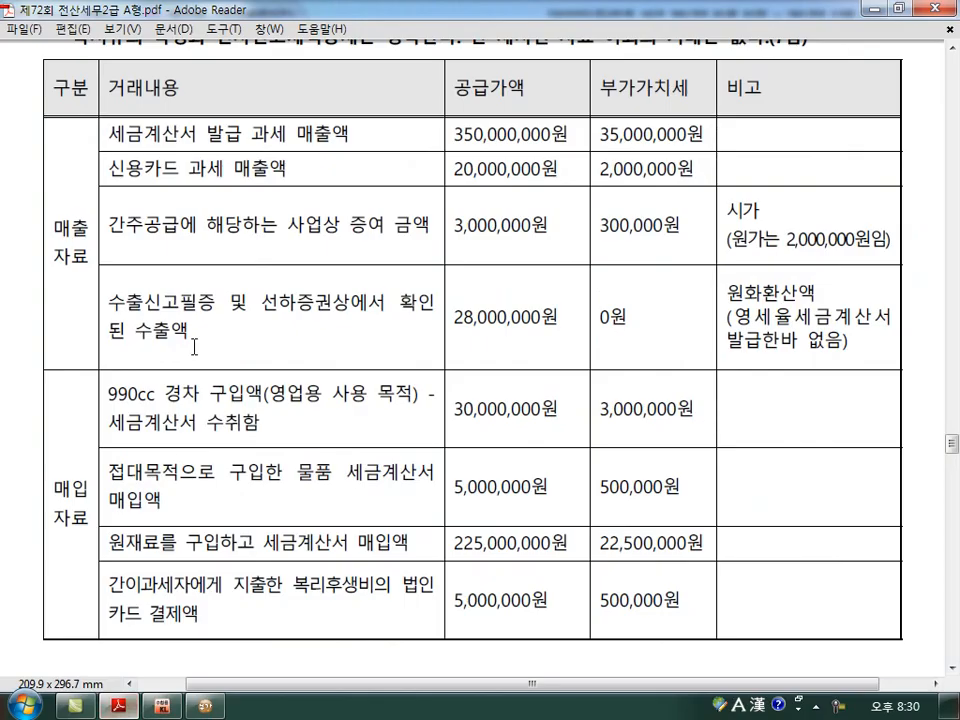
pyautogui.scroll(-1, 383, 321)
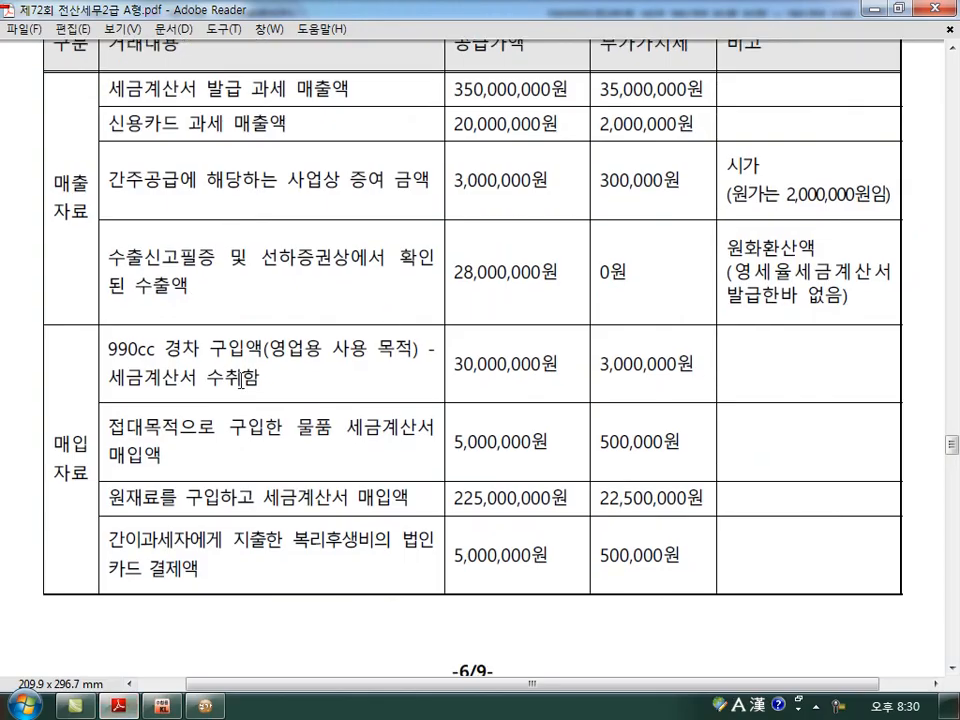
pyautogui.scroll(-2, 76, 485)
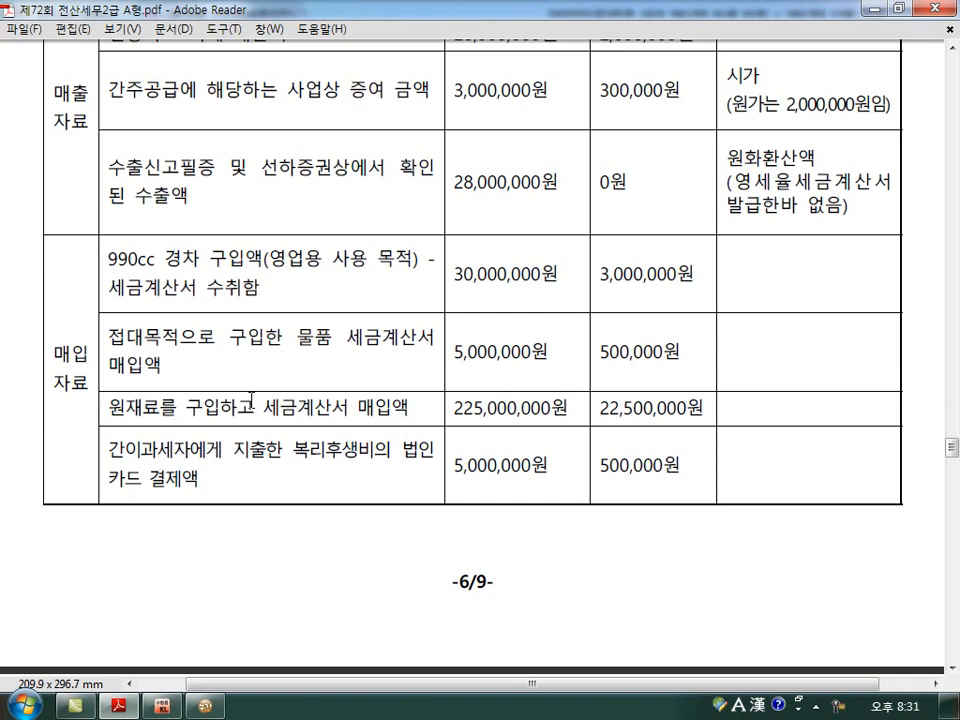
pyautogui.click(205, 710)
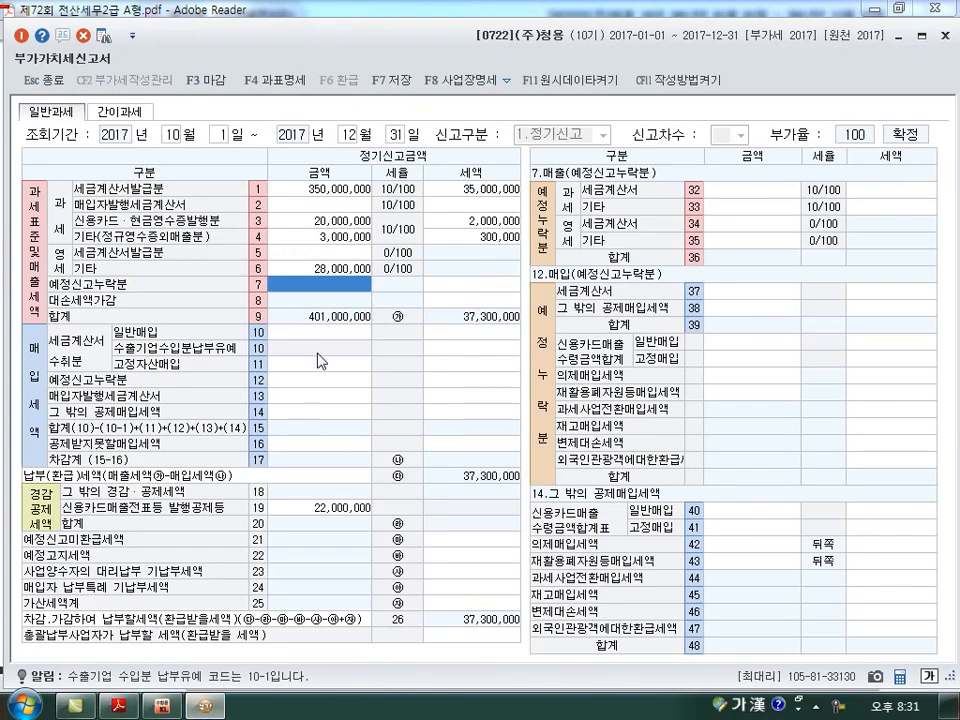
pyautogui.click(320, 368)
pyautogui.write('30000000')
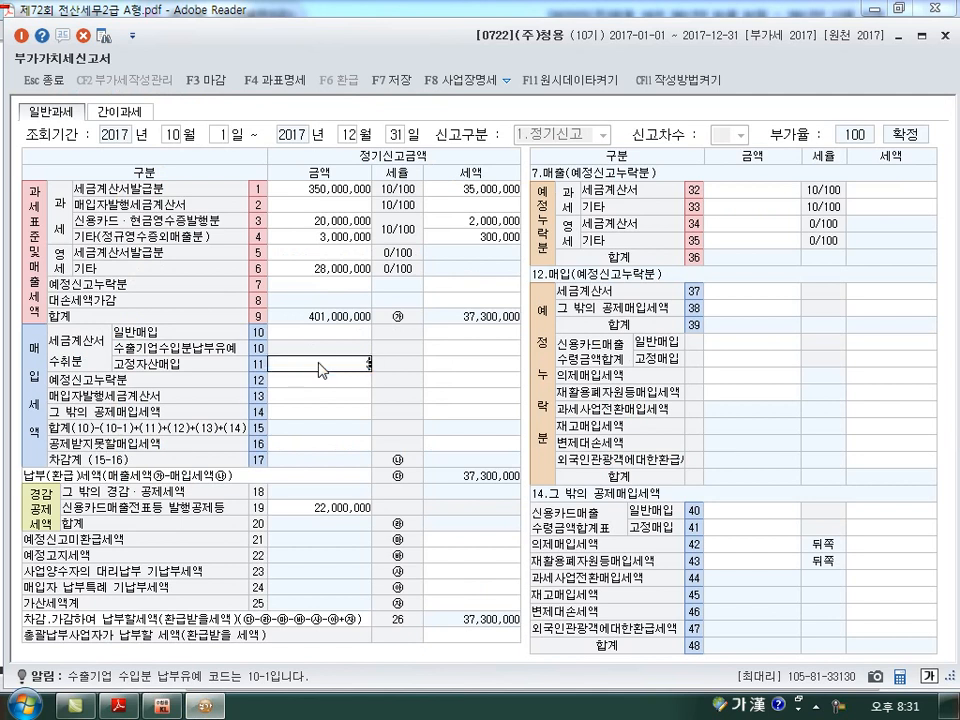
pyautogui.press('Return')
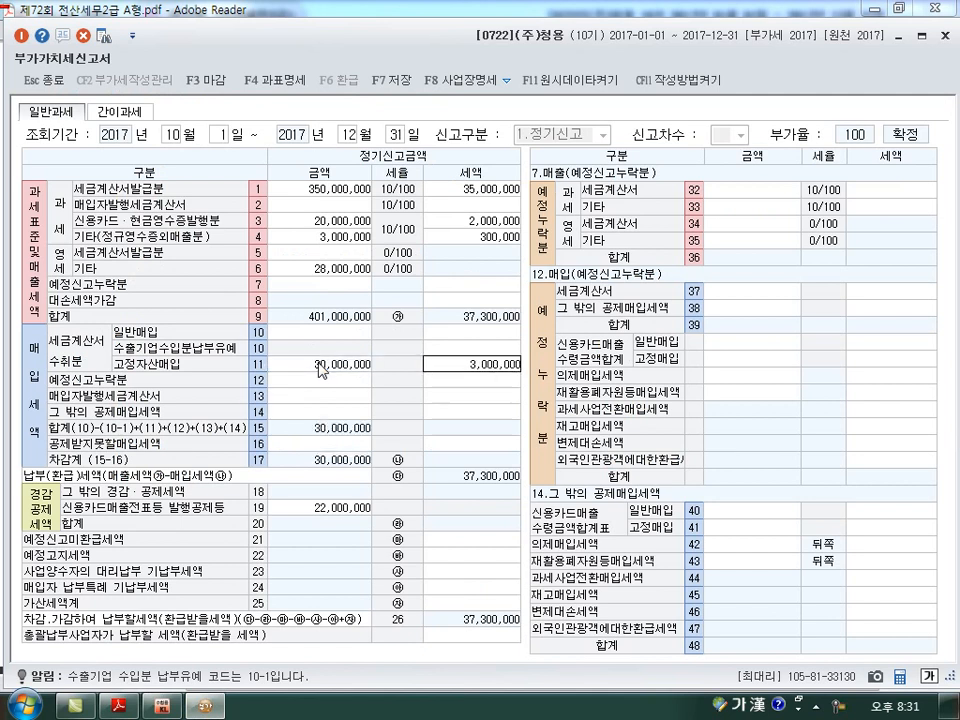
pyautogui.click(318, 366)
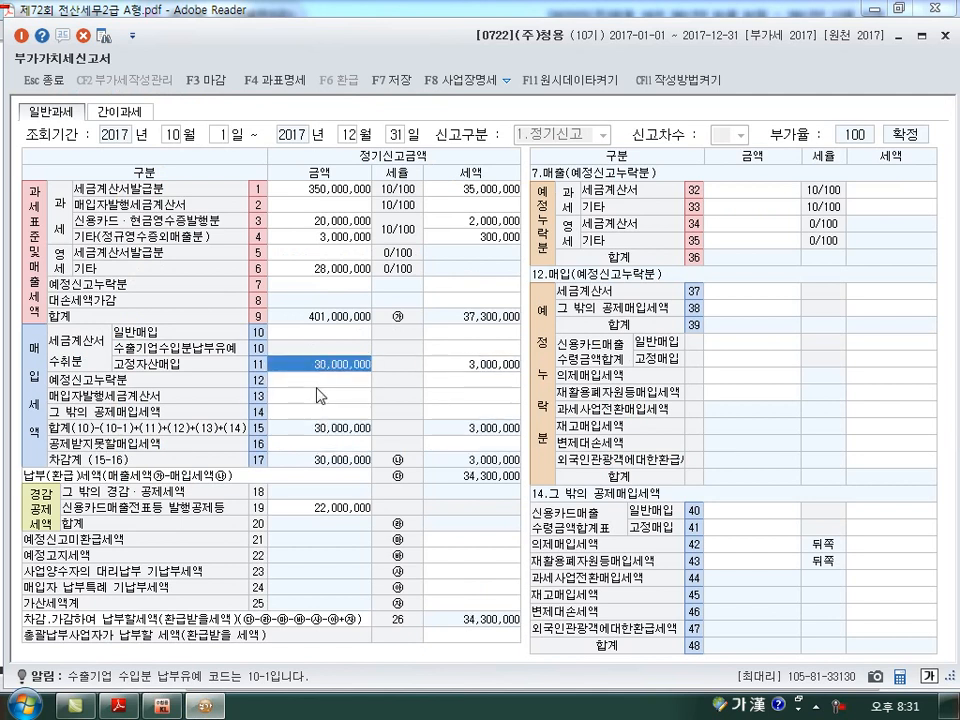
pyautogui.click(319, 444)
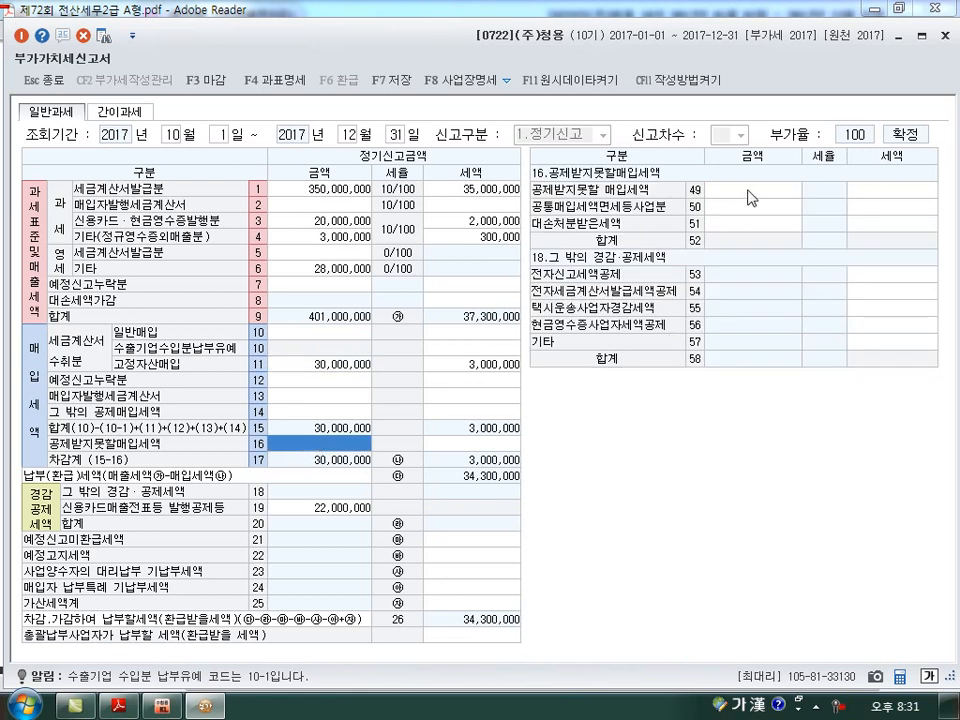
pyautogui.click(320, 366)
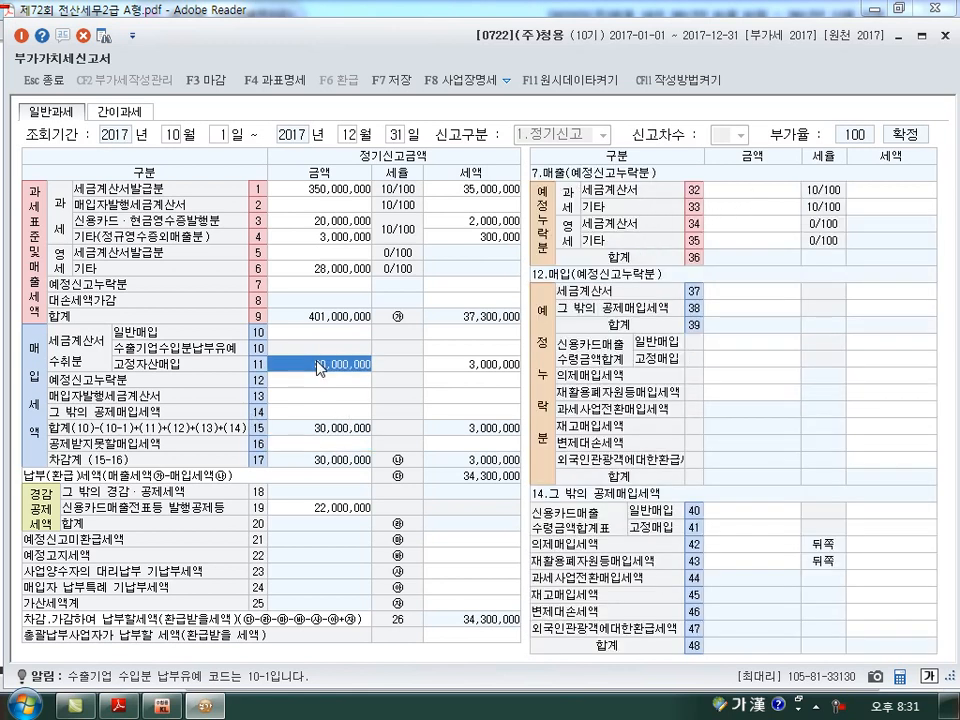
# Enter the entertainment goods tax-invoice purchase as 일반매입 in line 10, with amount 5,000,000 and tax 500,000.
pyautogui.click(122, 707)
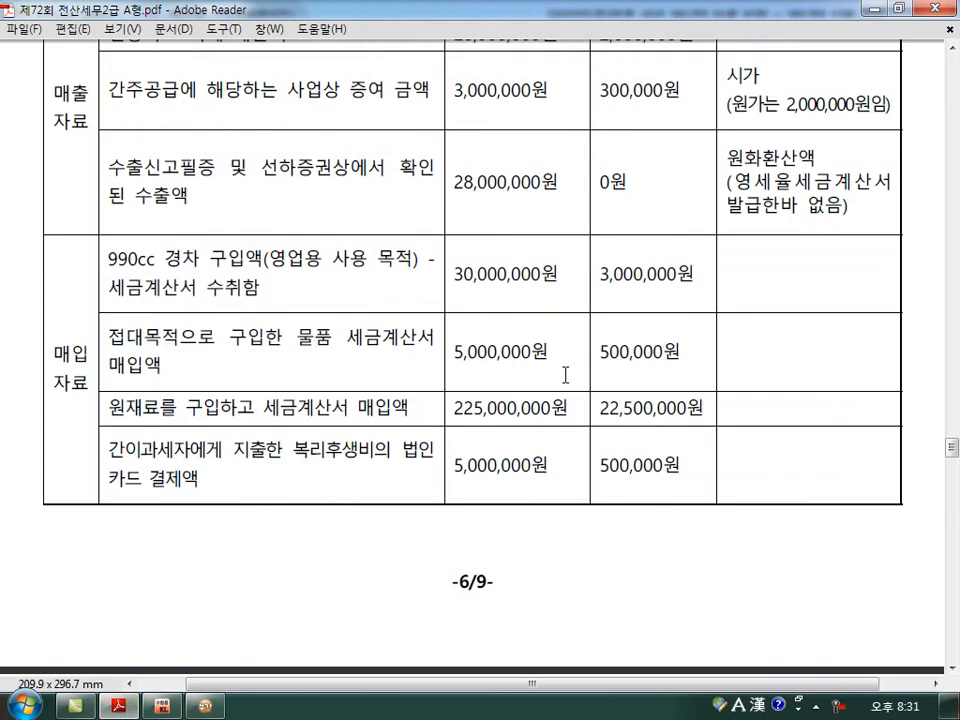
pyautogui.click(205, 707)
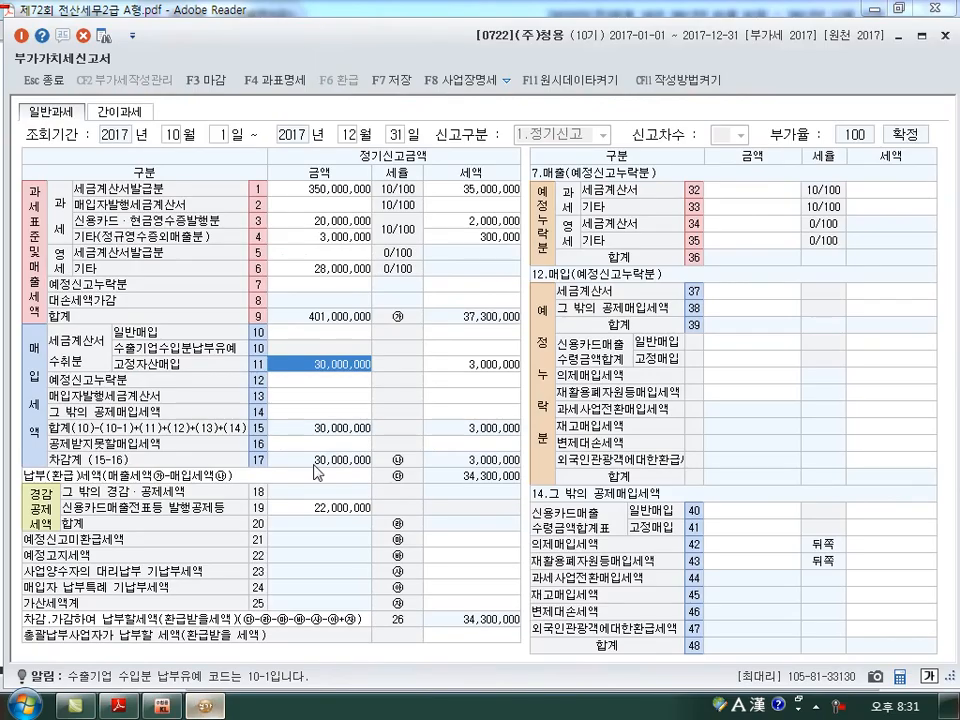
pyautogui.click(345, 333)
pyautogui.write('5000000')
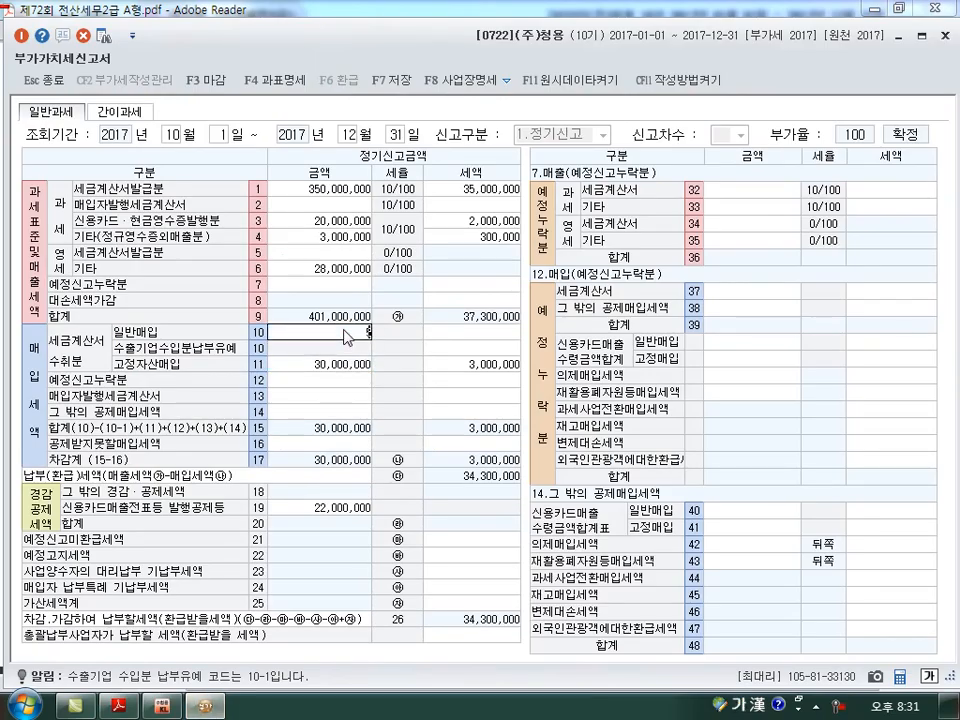
pyautogui.press('Return')
pyautogui.write('5,000,00')
pyautogui.press('Return')
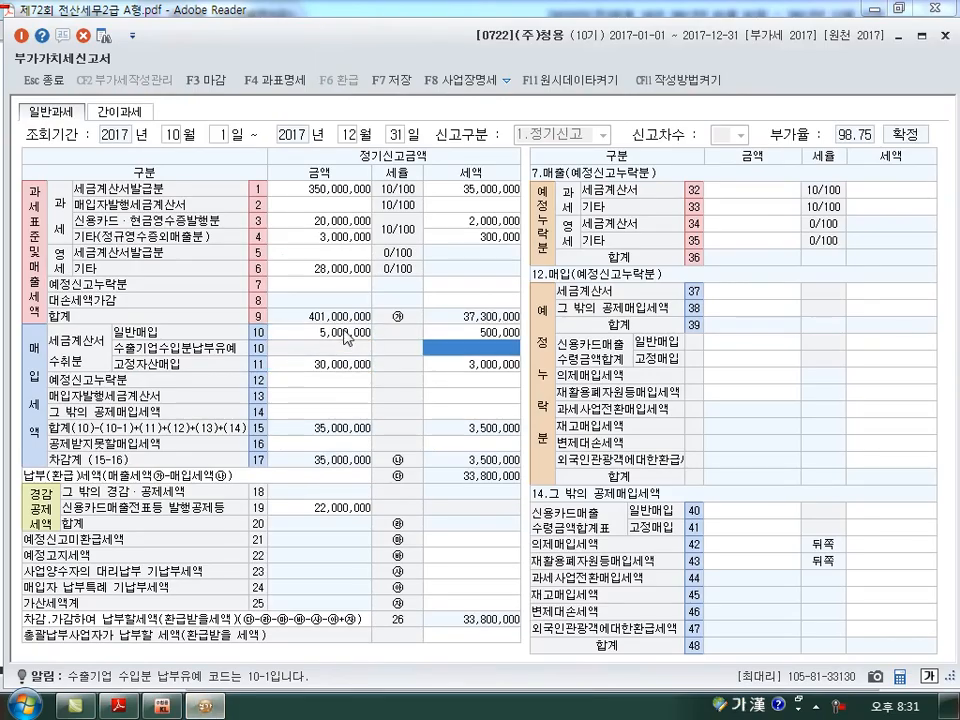
pyautogui.click(345, 333)
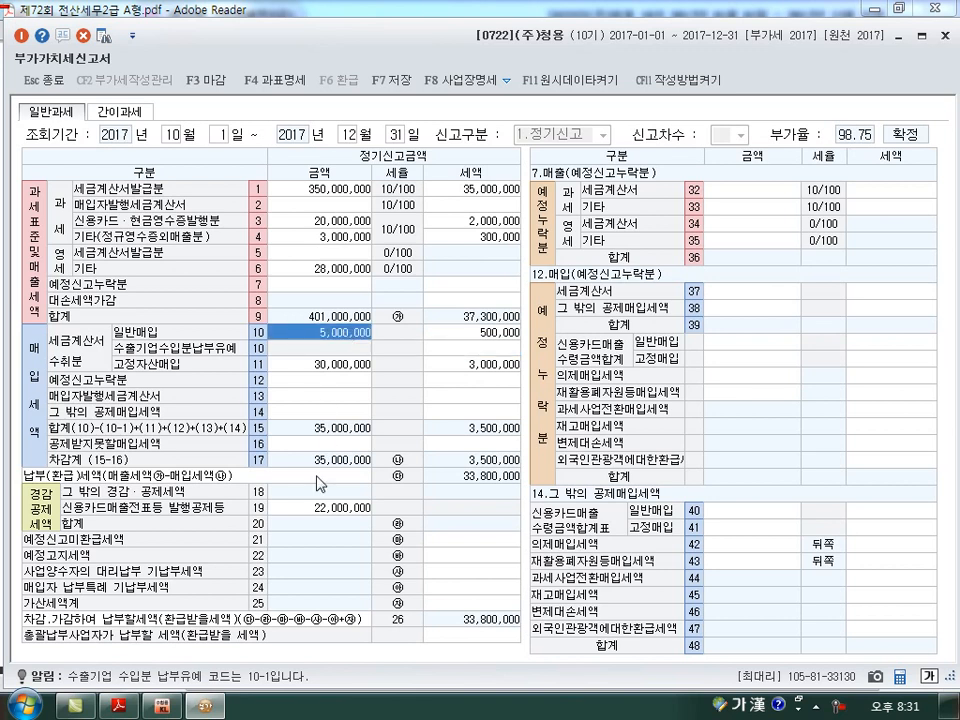
# Enter the entertainment purchase as 공제받지못할 매입세액 in line 49, with amount 5,000,000 and tax 500,000.
pyautogui.click(320, 443)
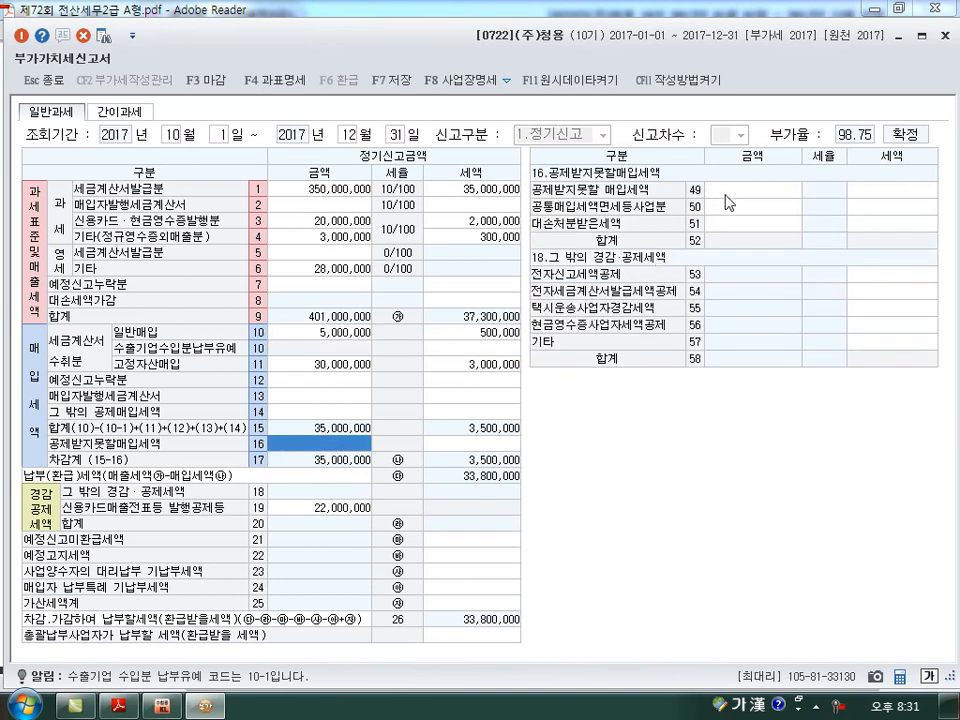
pyautogui.click(726, 195)
pyautogui.write('5000000')
pyautogui.press('Return')
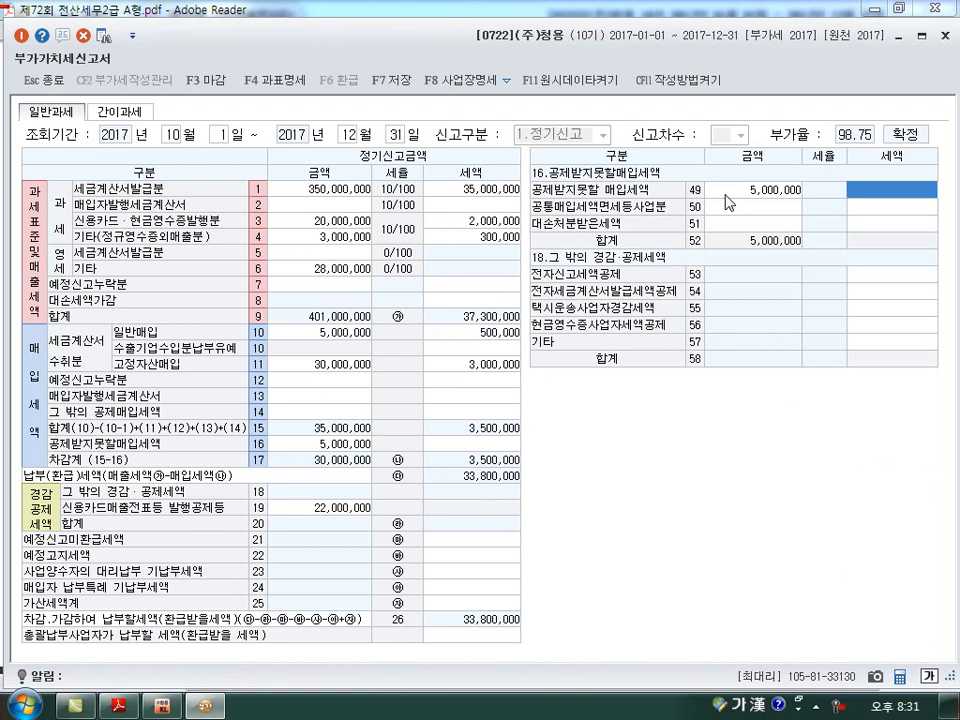
pyautogui.write('5000000')
pyautogui.press('Return')
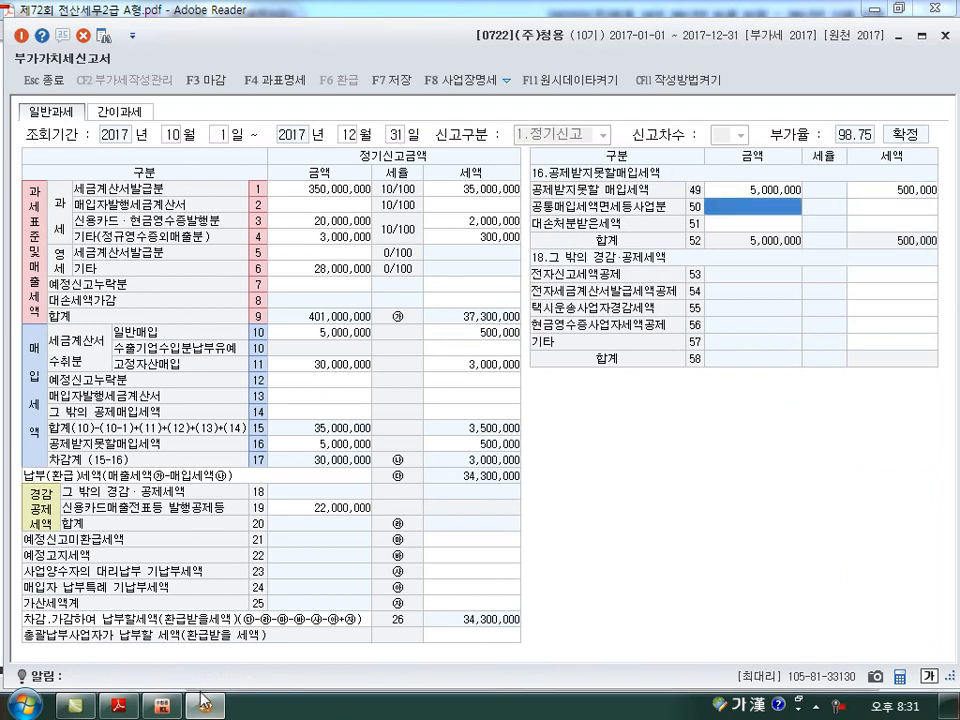
# Set the 일반매입 amount in line 10 to 230,000,000 and its tax to 23,000,000, combining the entertainment and raw material purchases.
pyautogui.hotkey('alt', 'Tab')
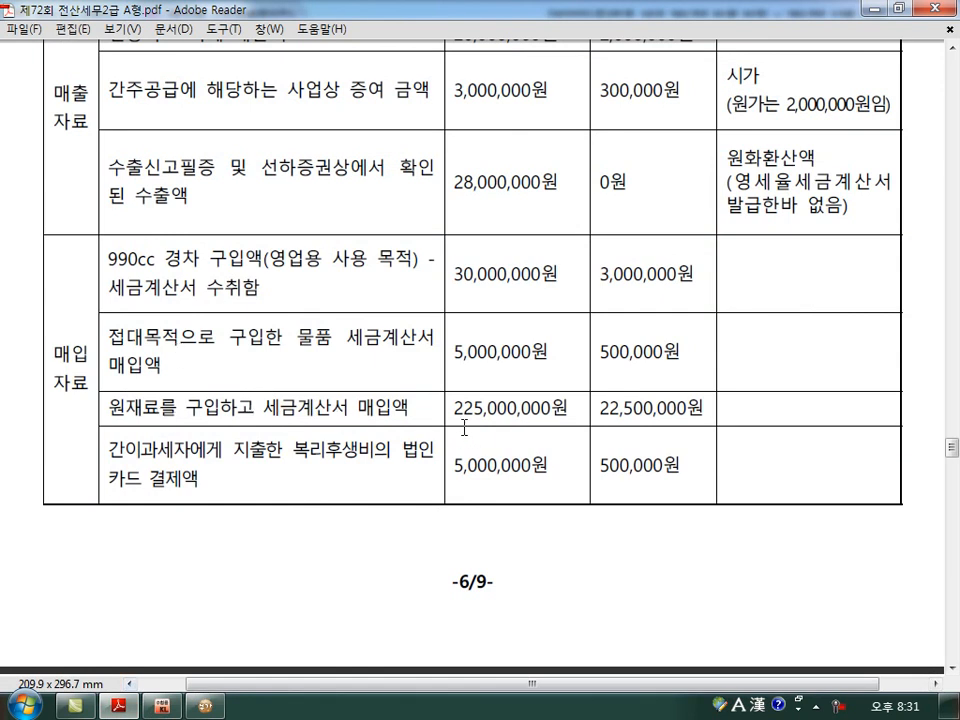
pyautogui.click(205, 706)
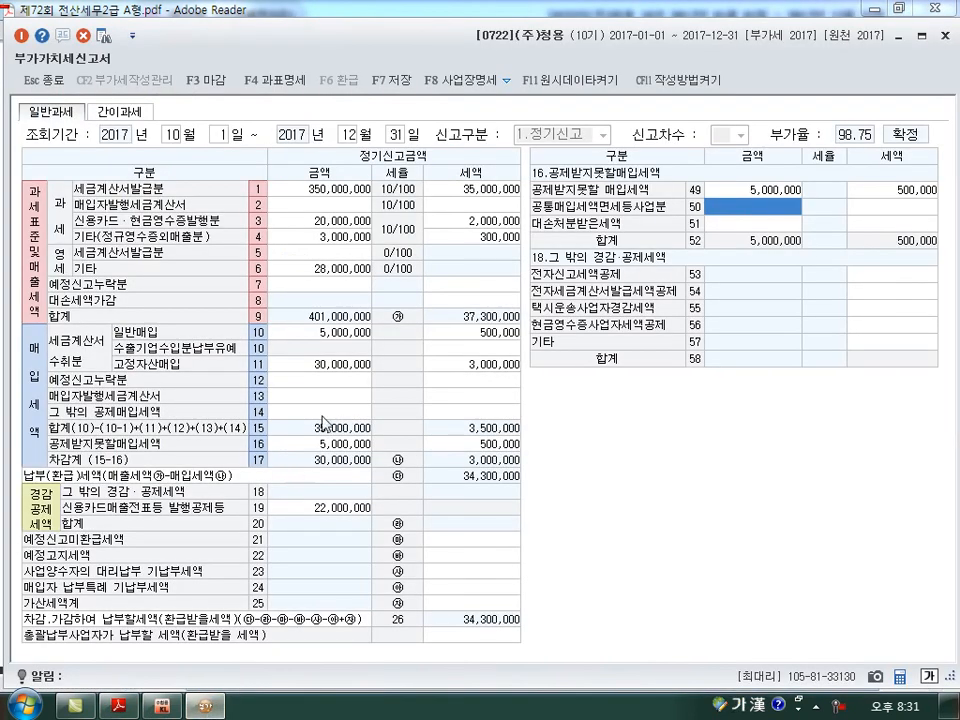
pyautogui.click(341, 342)
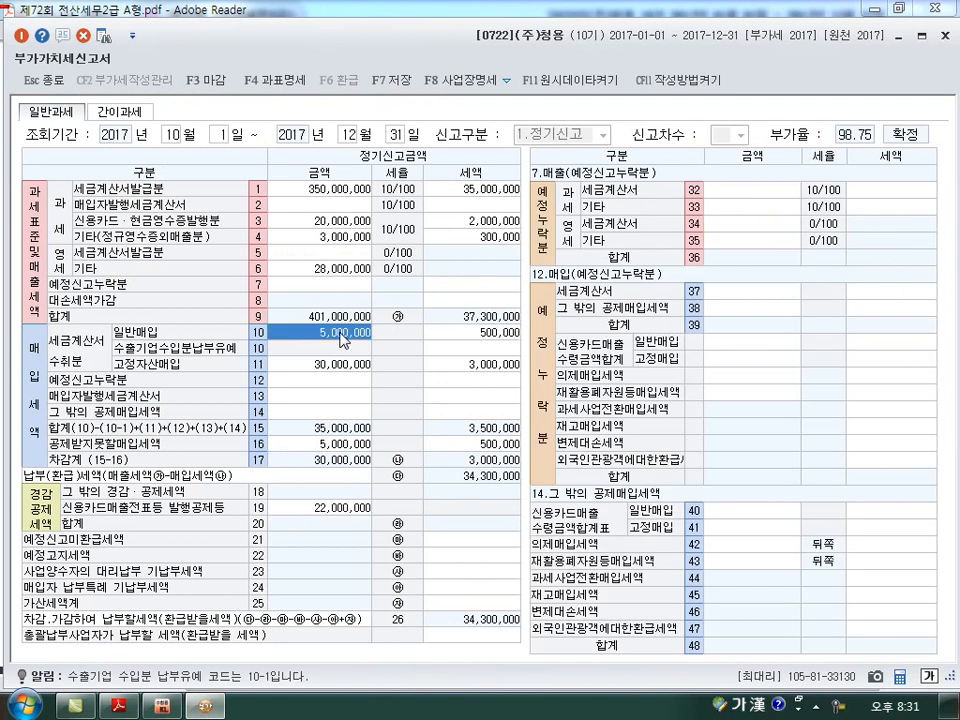
pyautogui.write('230000000')
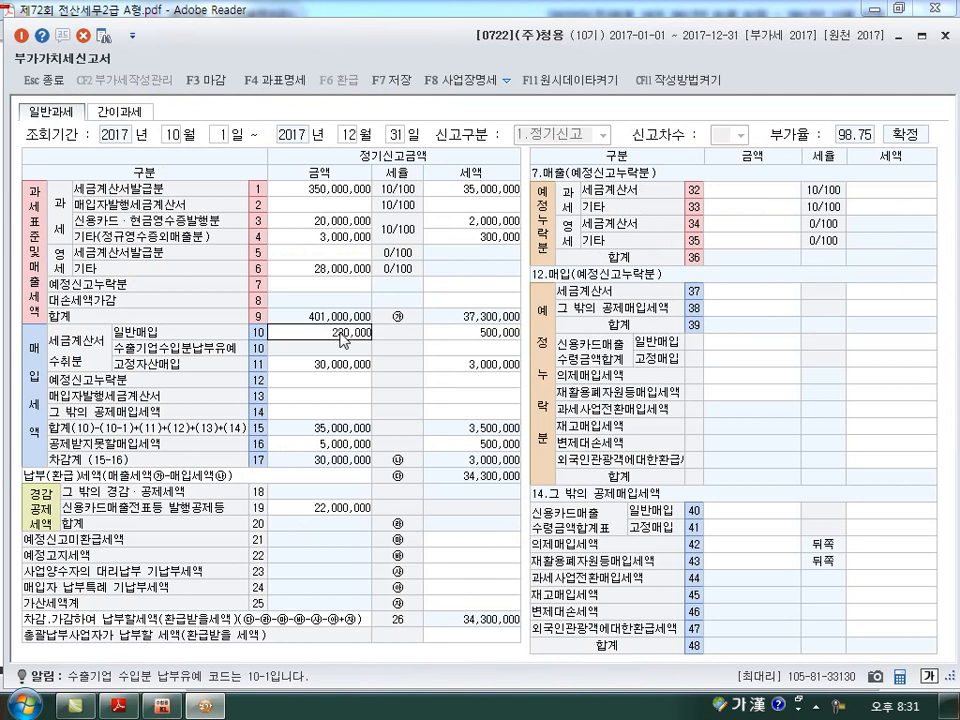
pyautogui.press('Return')
pyautogui.write('23000000')
pyautogui.press('Return')
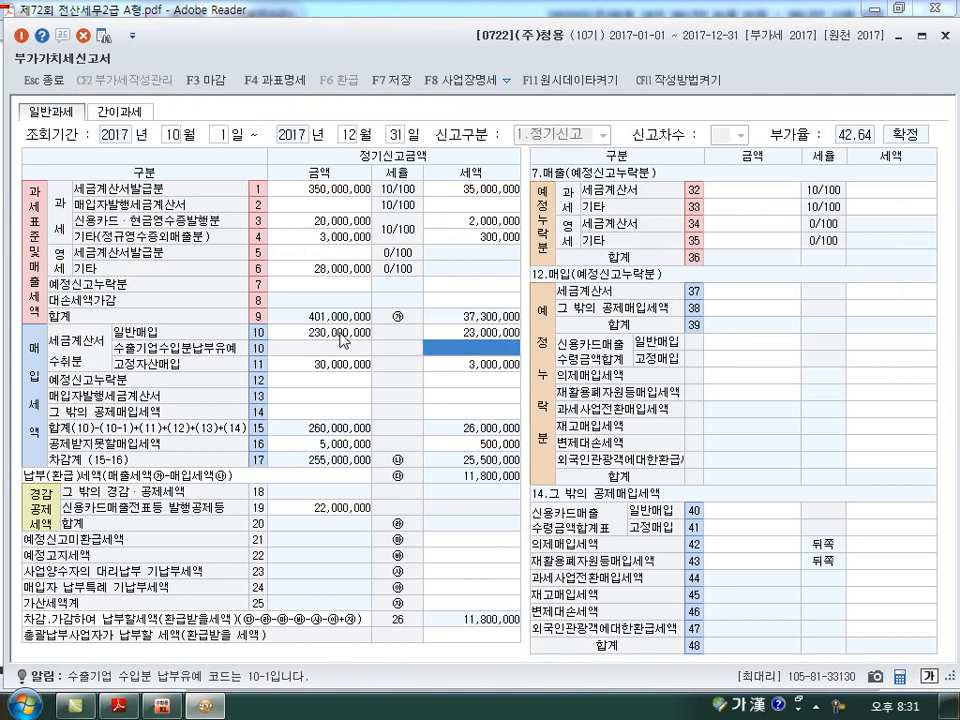
# Check the corporate card welfare expense paid to a 간이과세자 in the exam table against the 신용카드매출수령금액합계표 일반매입 line 40.
pyautogui.hotkey('alt', 'Tab')
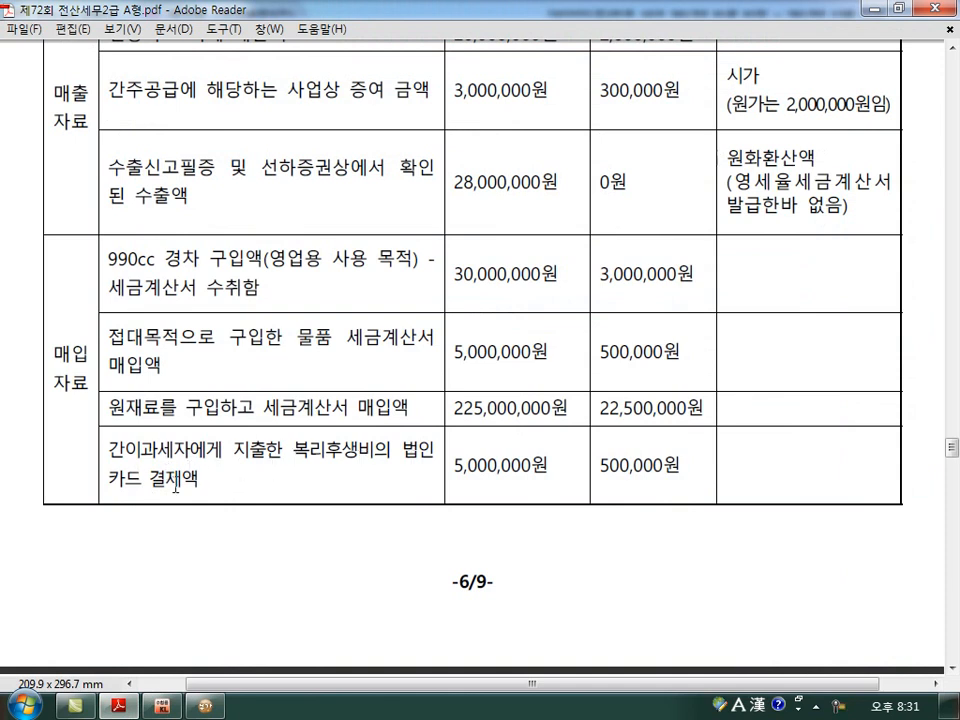
pyautogui.hotkey('alt', 'Tab')
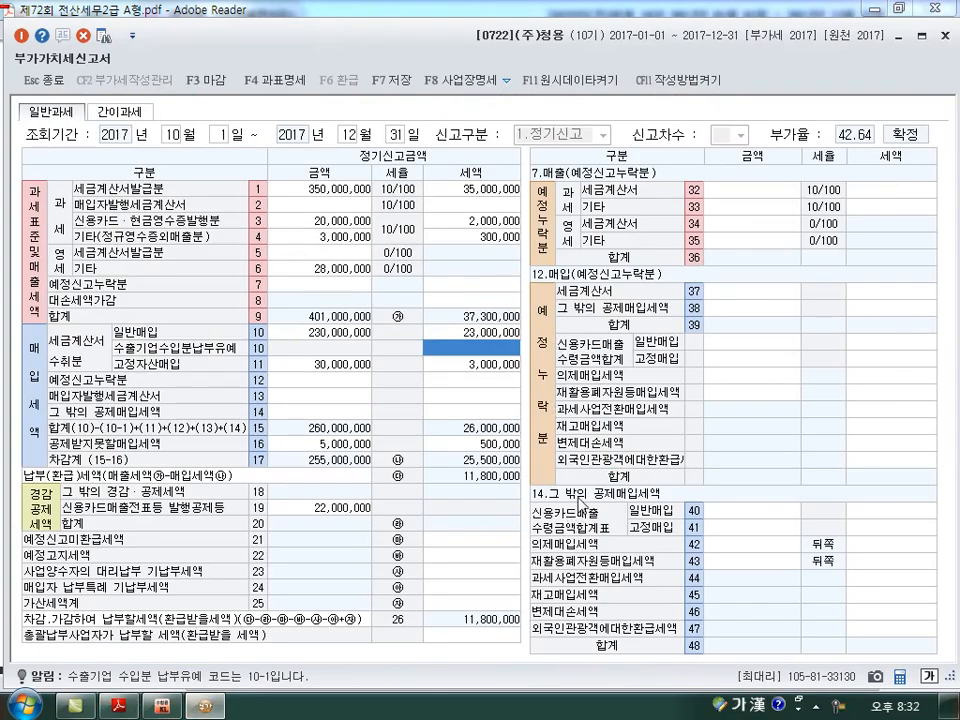
pyautogui.click(736, 513)
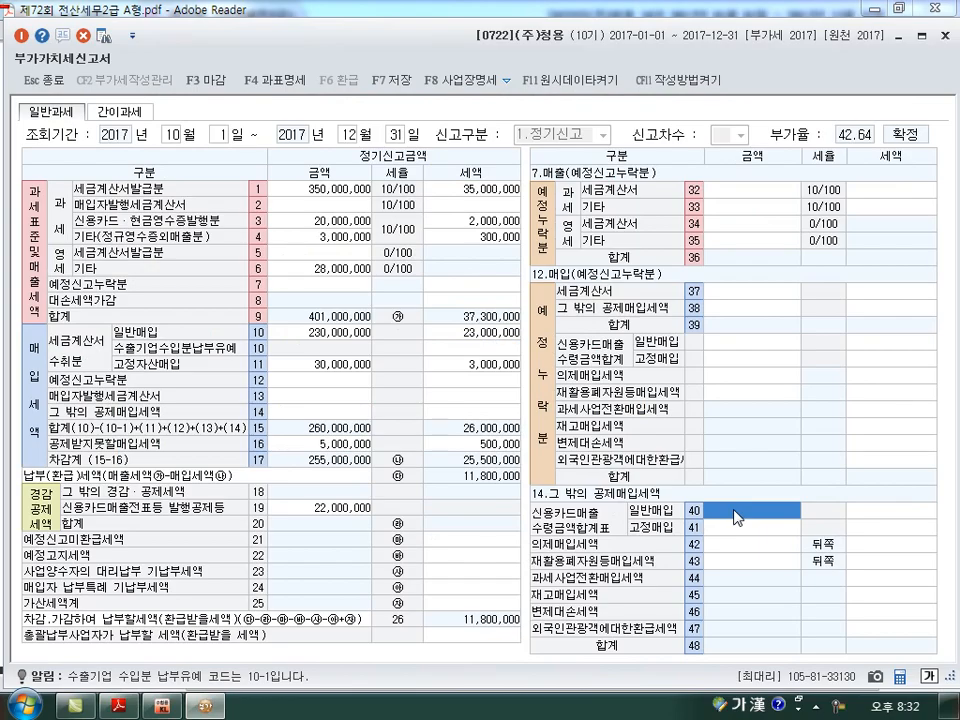
pyautogui.hotkey('alt', 'Tab')
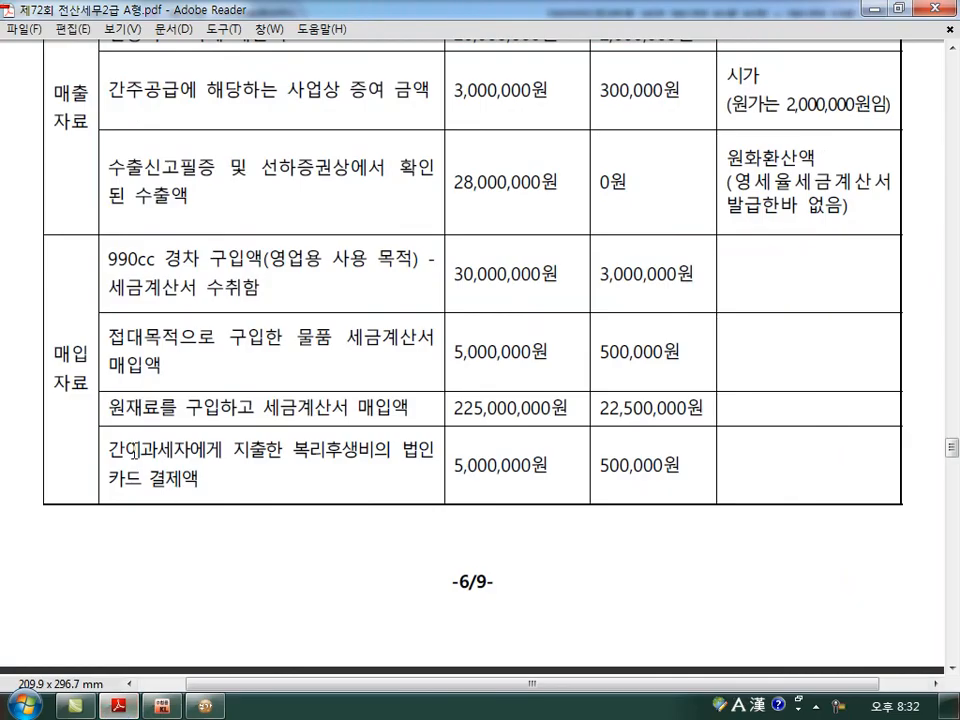
pyautogui.moveTo(191, 450); pyautogui.dragTo(110, 460)
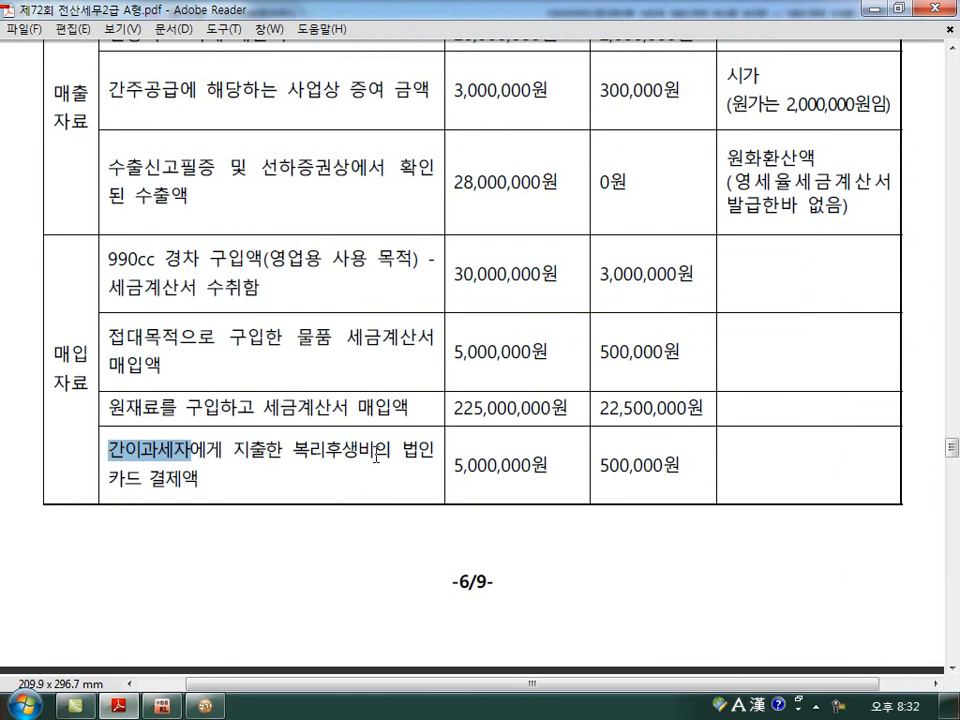
pyautogui.click(205, 707)
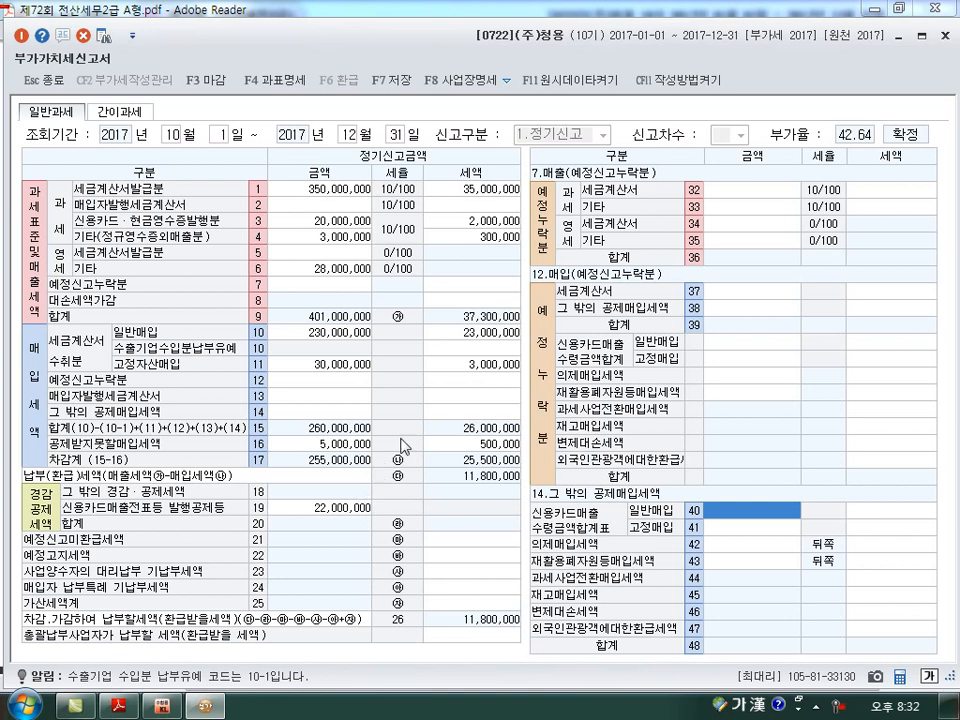
# Close the 부가가치세신고서 with its data saved, and go to question [2] on real estate rental in the exam PDF.
pyautogui.press('Escape')
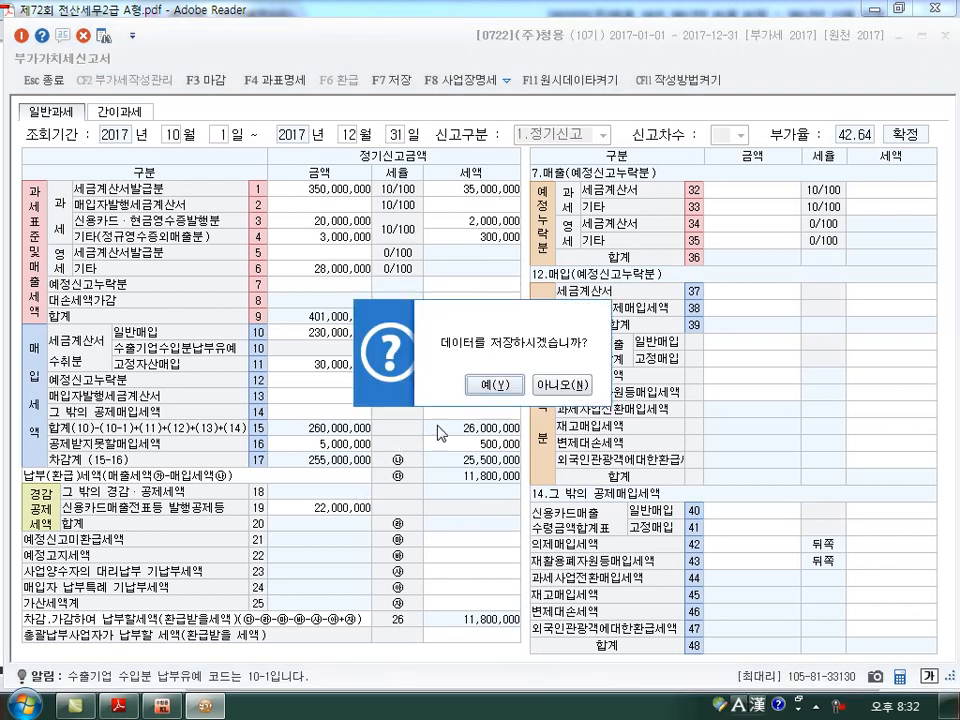
pyautogui.click(495, 386)
pyautogui.click(527, 386)
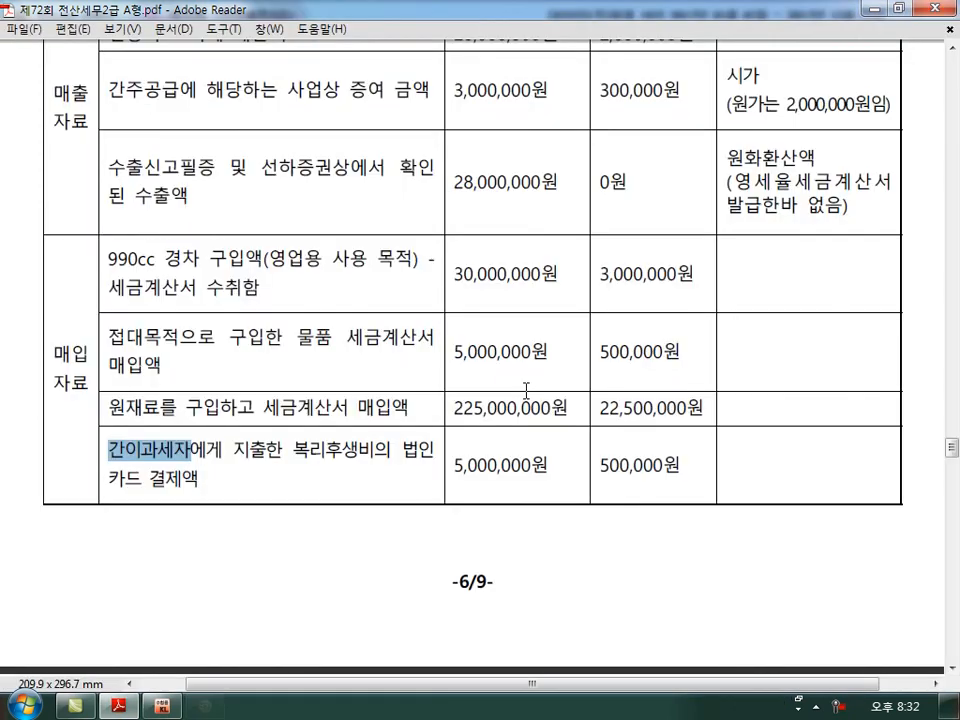
pyautogui.scroll(-5, 500, 491)
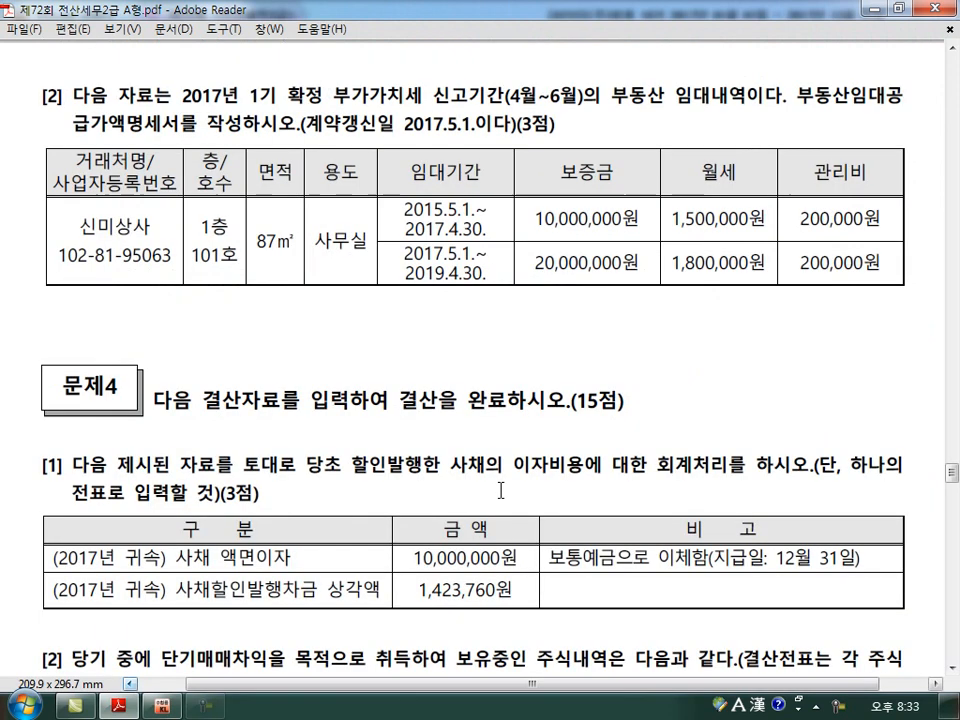
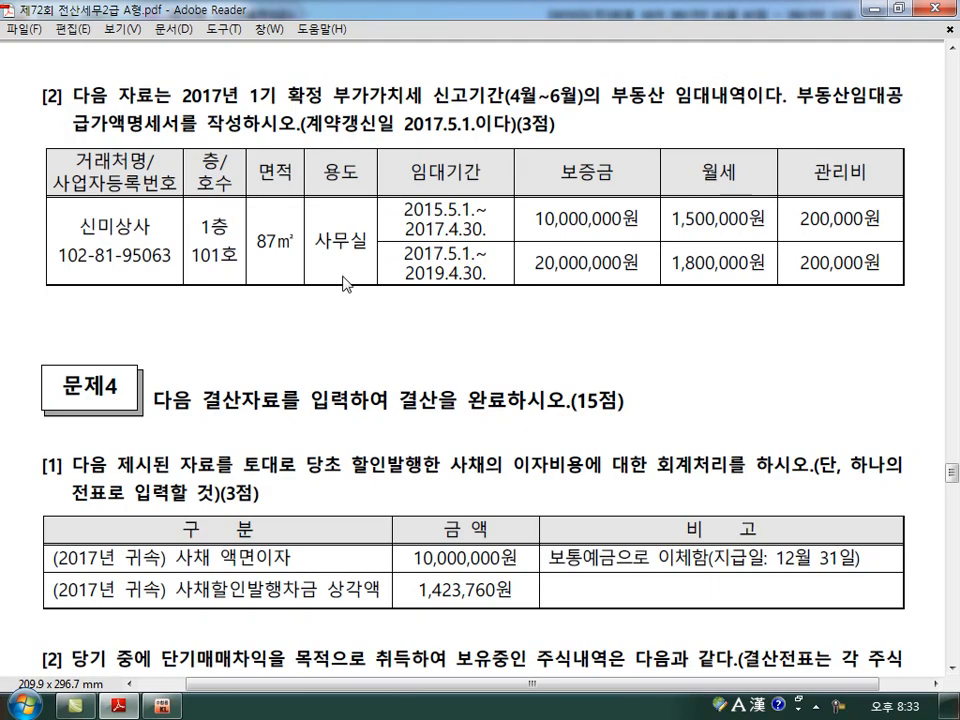
# Open the 부동산임대공급가액명세서 in KcLep and set its query period to April through June 2017.
pyautogui.click(160, 707)
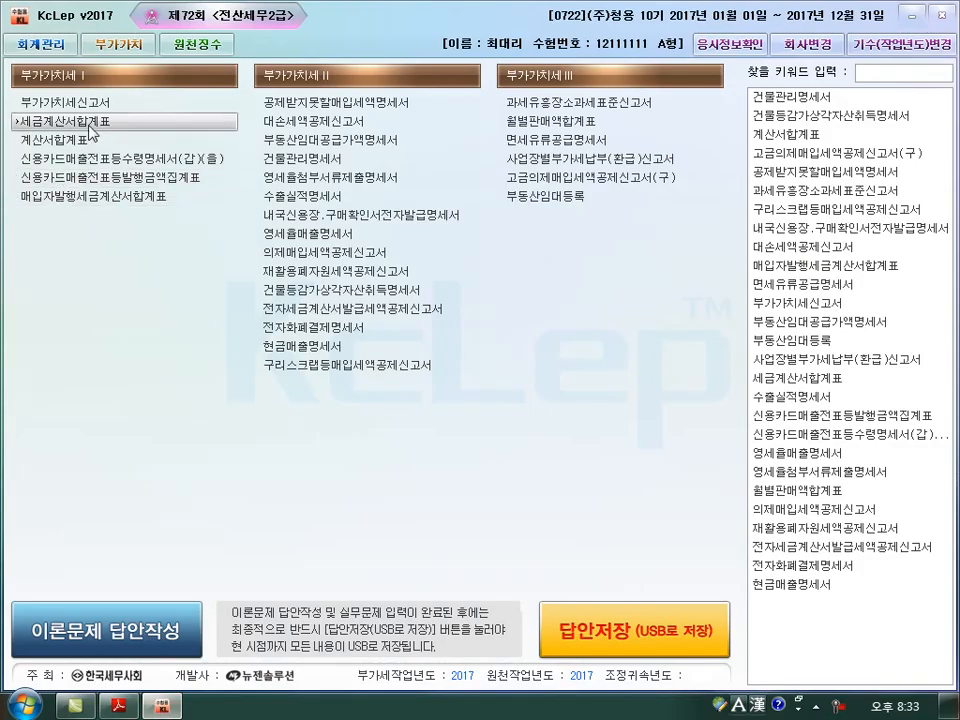
pyautogui.click(316, 141)
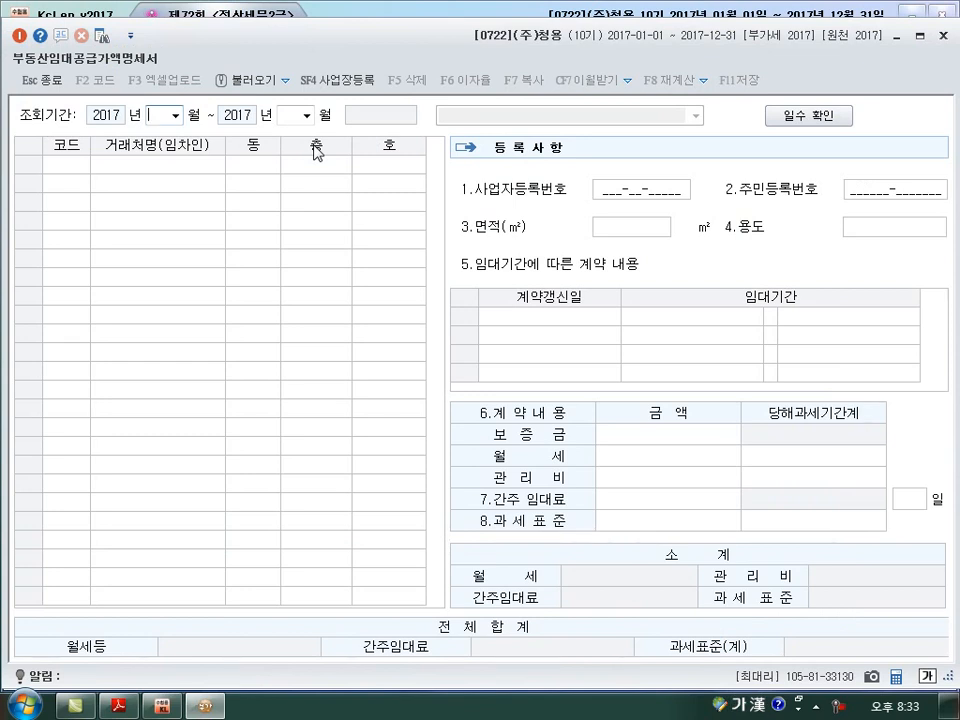
pyautogui.write('4')
pyautogui.press('Return')
pyautogui.write('6')
pyautogui.press('Return')
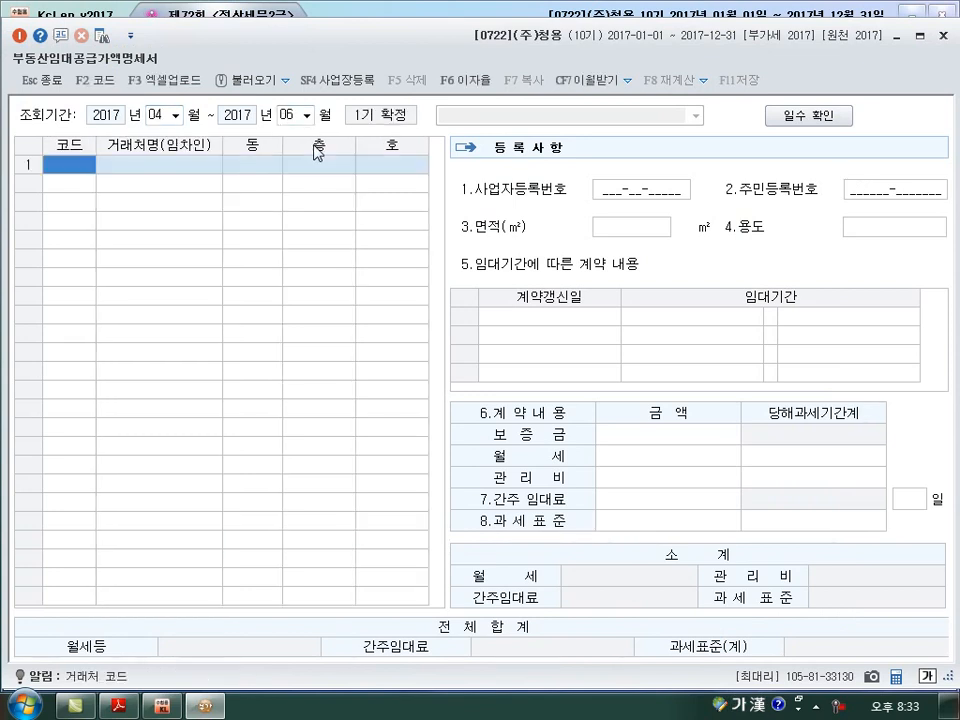
# Arrange the 부동산임대공급가액명세서 below the exam PDF's question [2] rental table so both can be read together.
pyautogui.moveTo(424, 46); pyautogui.dragTo(418, 240)
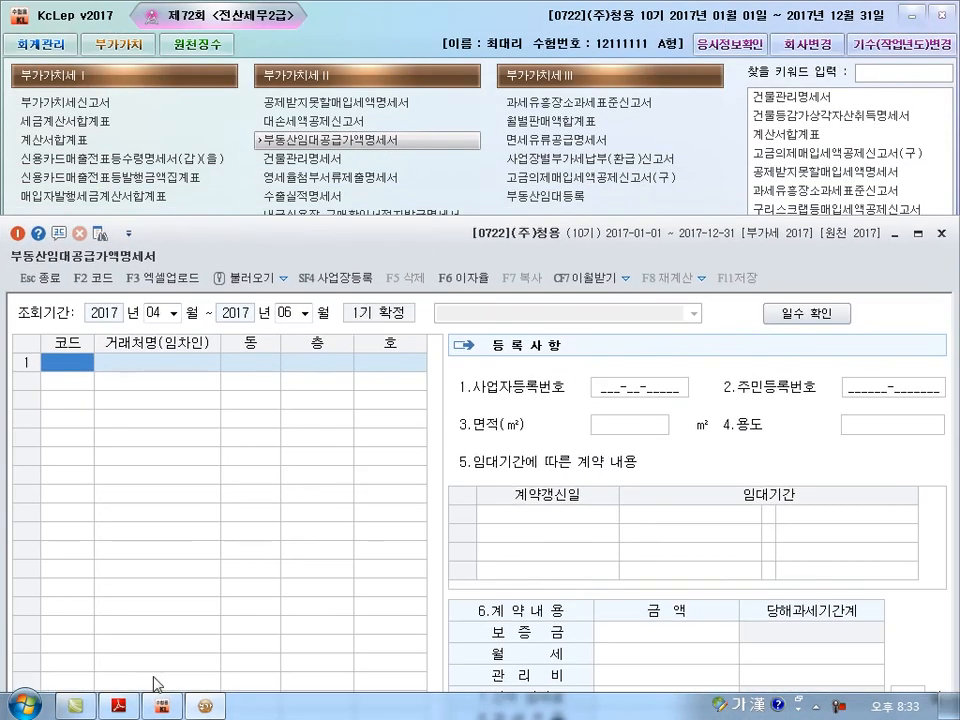
pyautogui.click(120, 704)
pyautogui.click(208, 704)
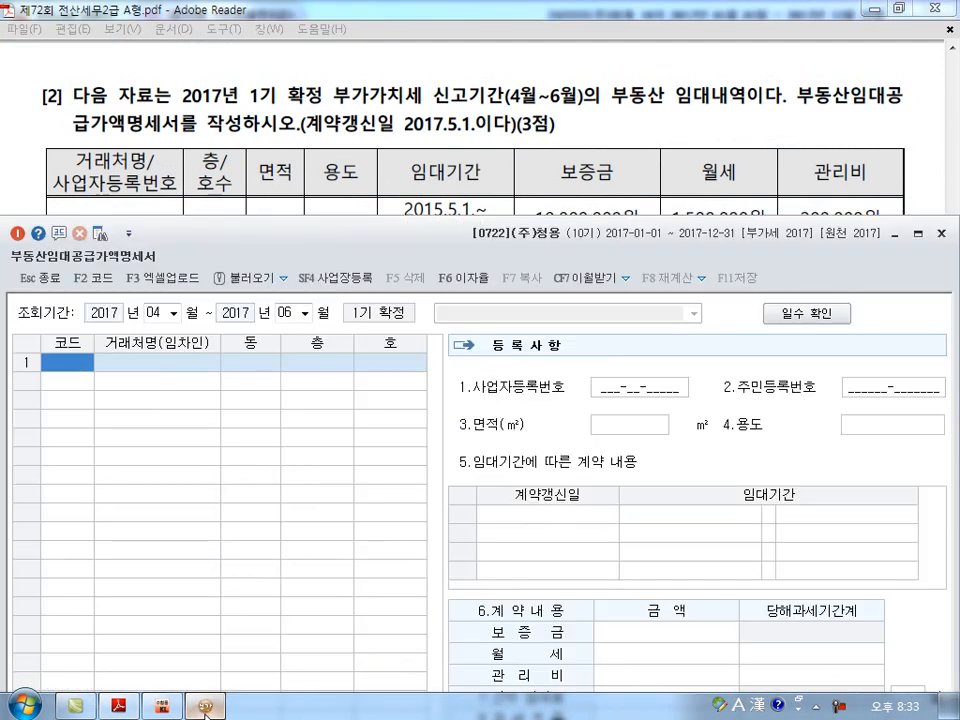
pyautogui.click(413, 118)
pyautogui.scroll(-2, 413, 118)
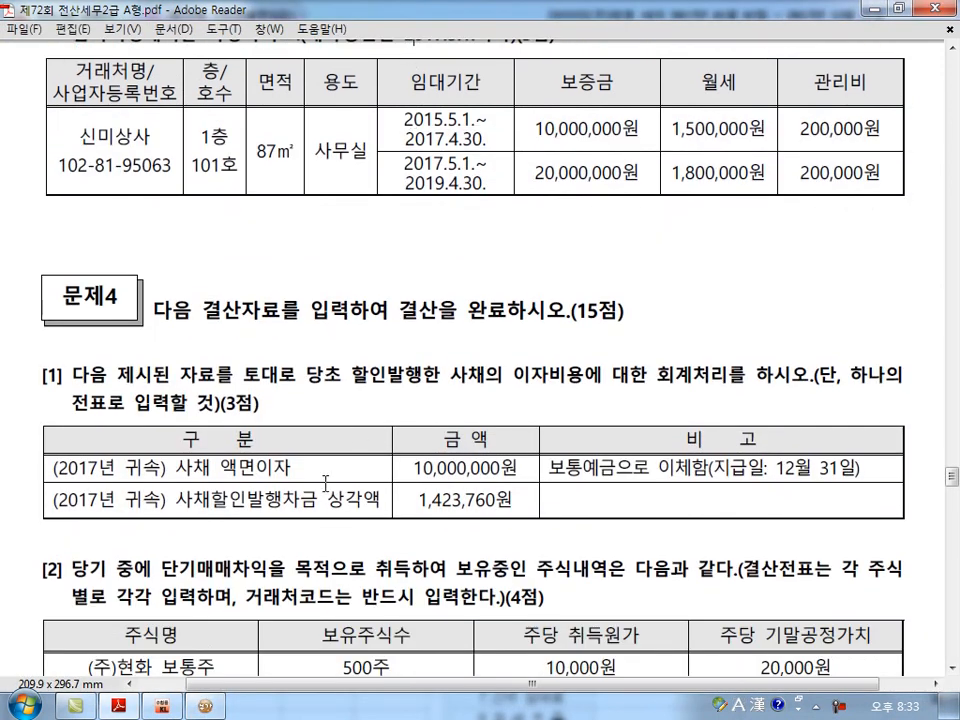
pyautogui.click(213, 706)
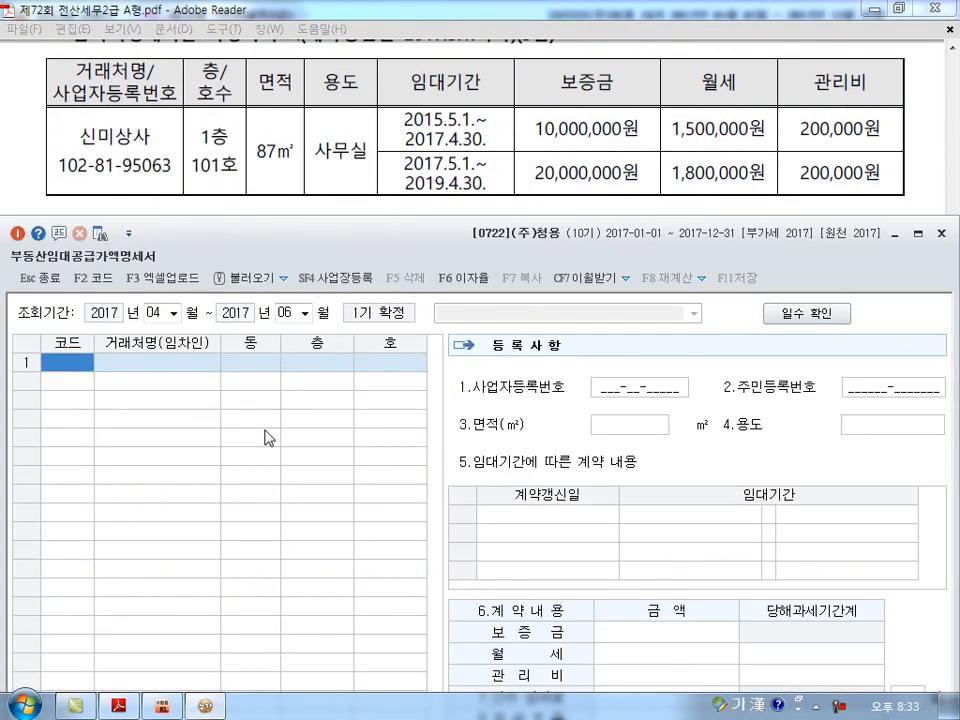
# Add 신미상사 as the tenant in the first row, with floor 1 and unit 101.
pyautogui.press('F2')
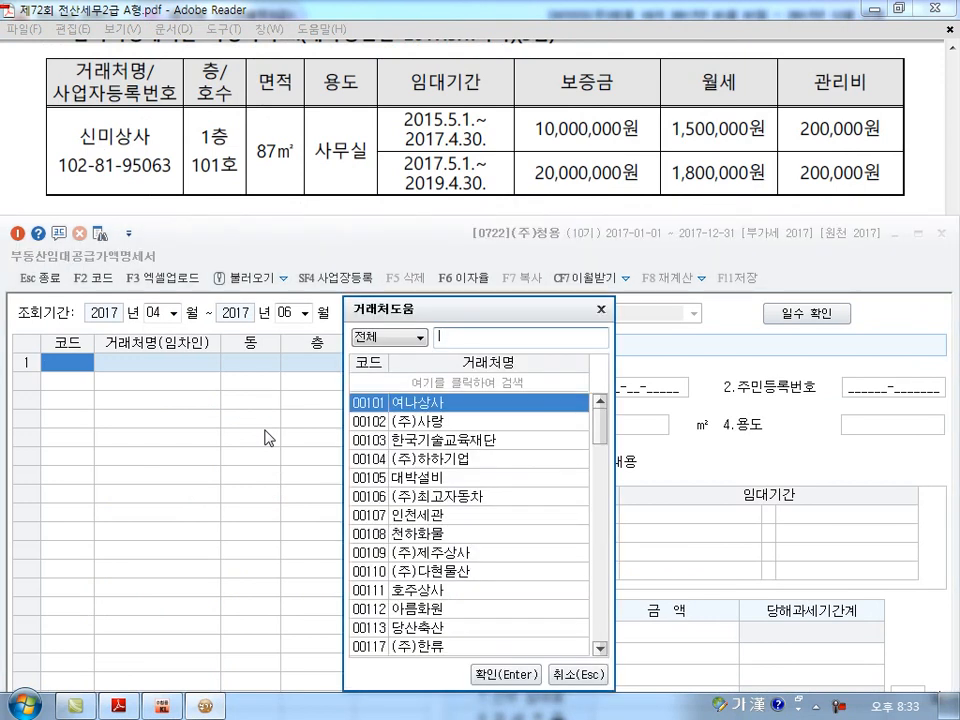
pyautogui.write('신미상사')
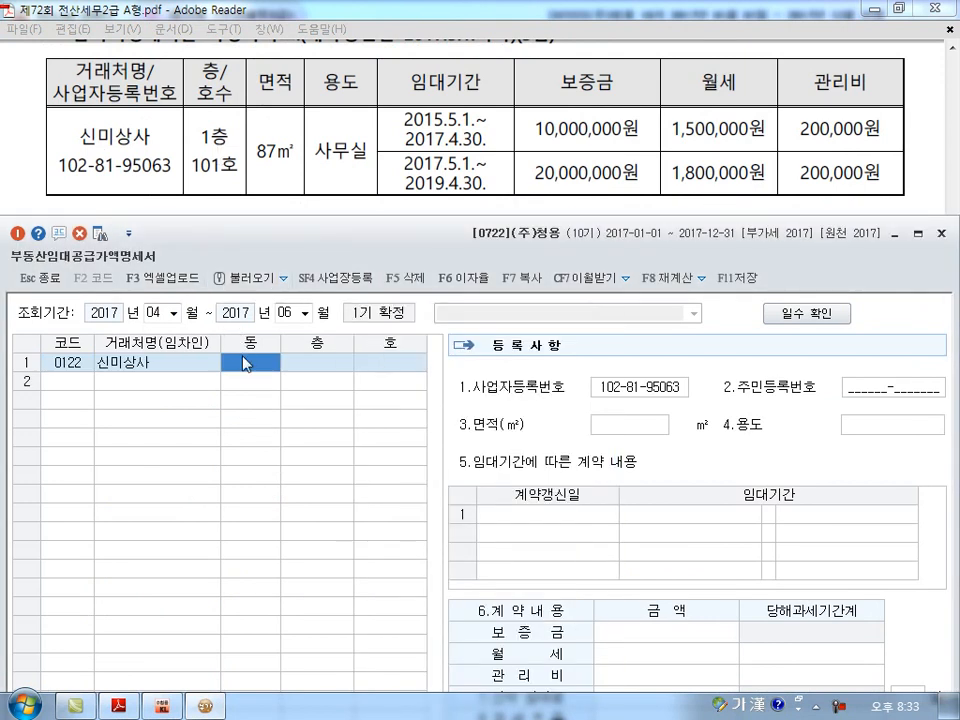
pyautogui.press('Return')
pyautogui.write('1')
pyautogui.press('Return')
pyautogui.write('101')
pyautogui.press('Return')
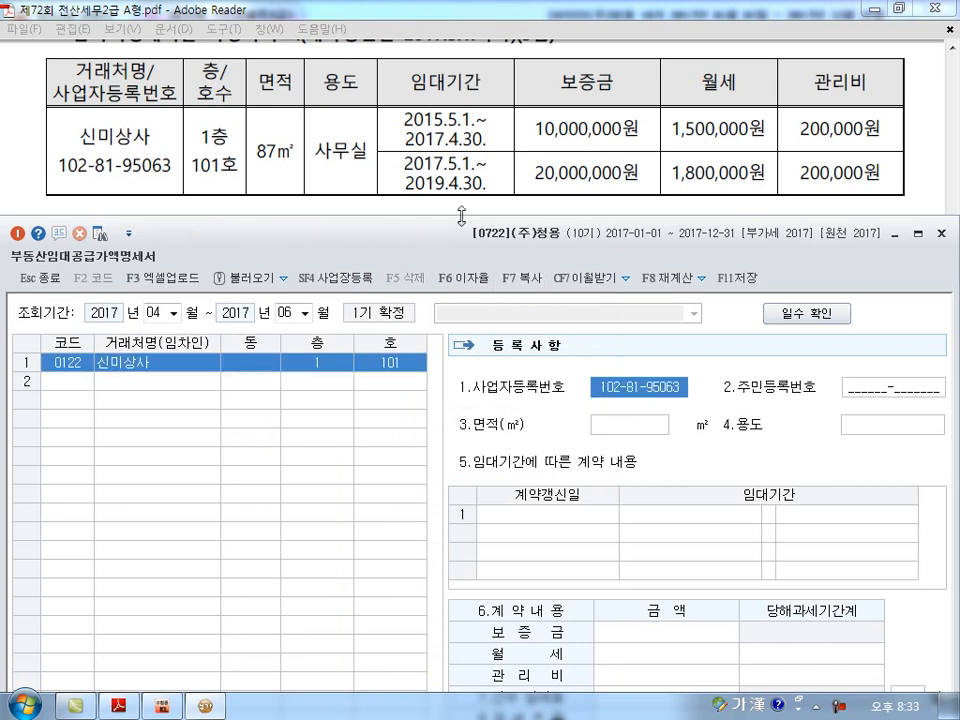
# Set the leased area of 신미상사 to 87 ㎡ and its use to 사무실.
pyautogui.press('Return')
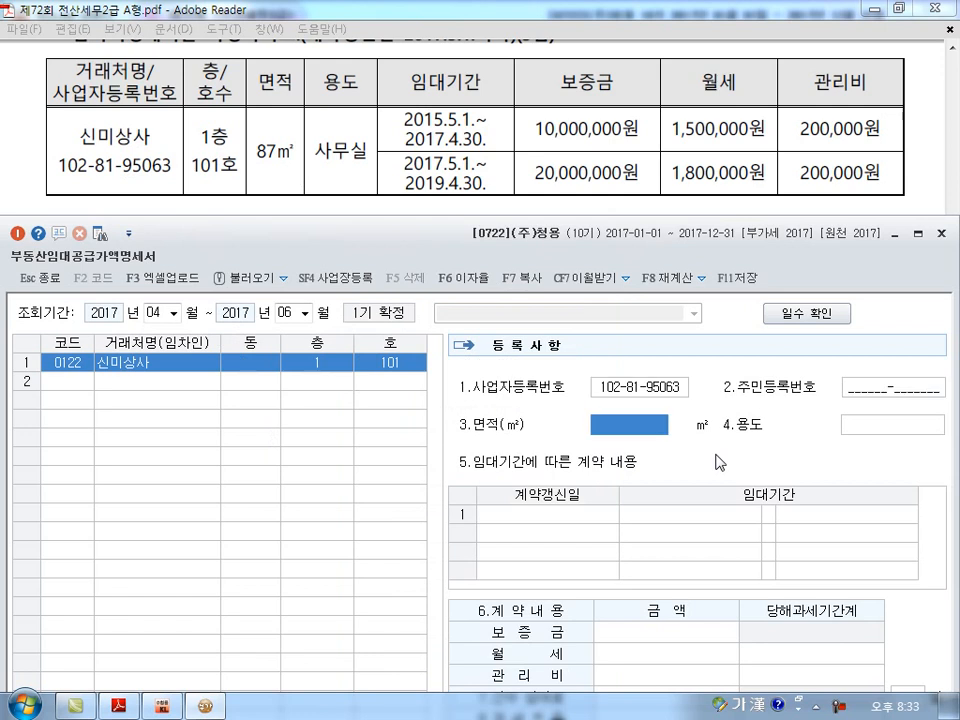
pyautogui.write('87')
pyautogui.press('Return')
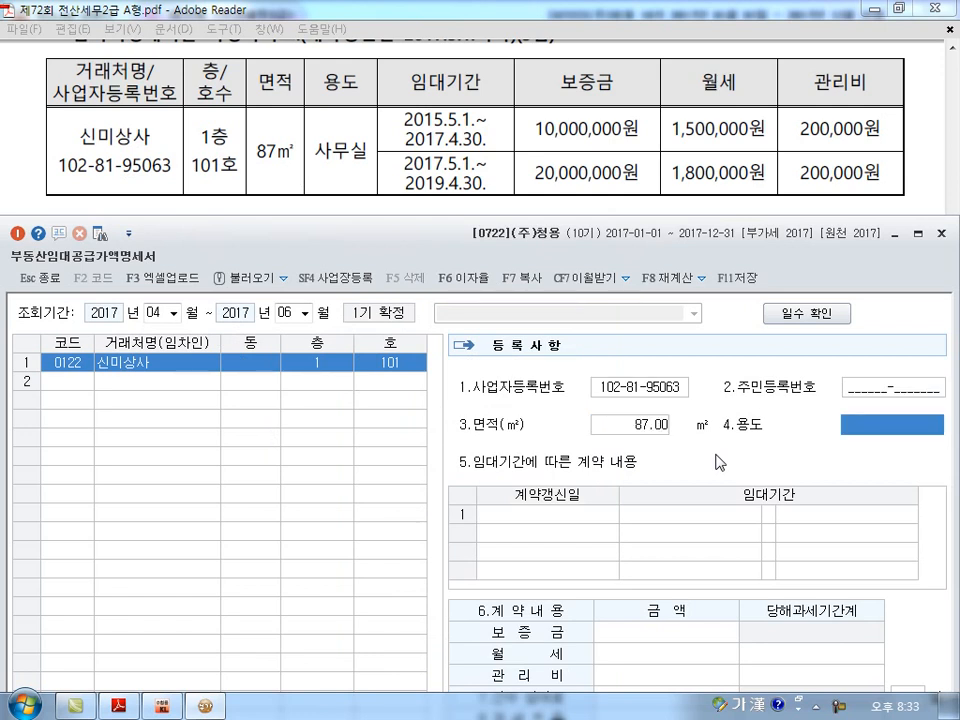
pyautogui.write('사무실')
pyautogui.press('Return')
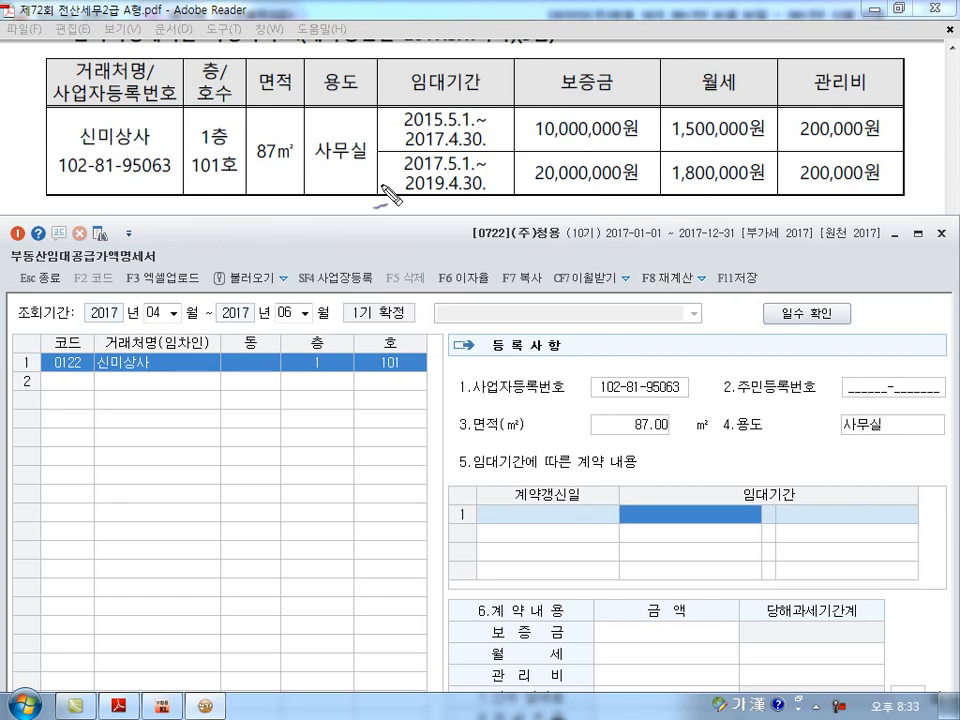
pyautogui.moveTo(128, 320); pyautogui.dragTo(308, 318)
pyautogui.moveTo(184, 268)
pyautogui.mouseDown()
pyautogui.moveTo(189, 258)
pyautogui.moveTo(203, 420)
pyautogui.mouseUp()
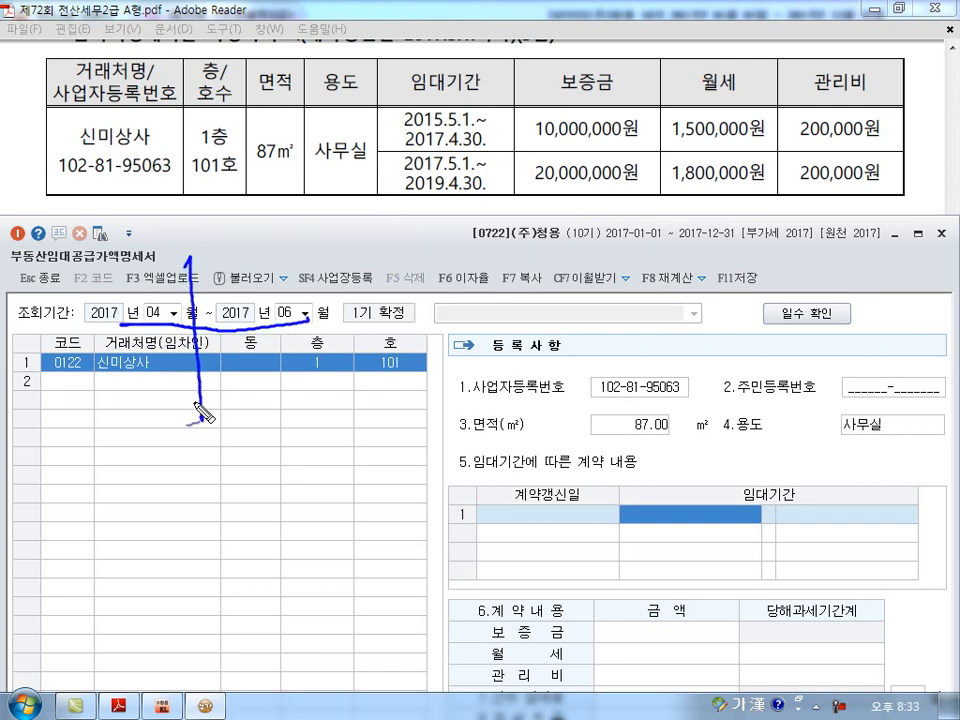
pyautogui.moveTo(183, 320); pyautogui.dragTo(72, 320)
pyautogui.moveTo(488, 124); pyautogui.dragTo(496, 119)
pyautogui.moveTo(203, 316)
pyautogui.mouseDown()
pyautogui.moveTo(345, 300)
pyautogui.moveTo(368, 310)
pyautogui.mouseUp()
pyautogui.moveTo(123, 320); pyautogui.dragTo(125, 352)
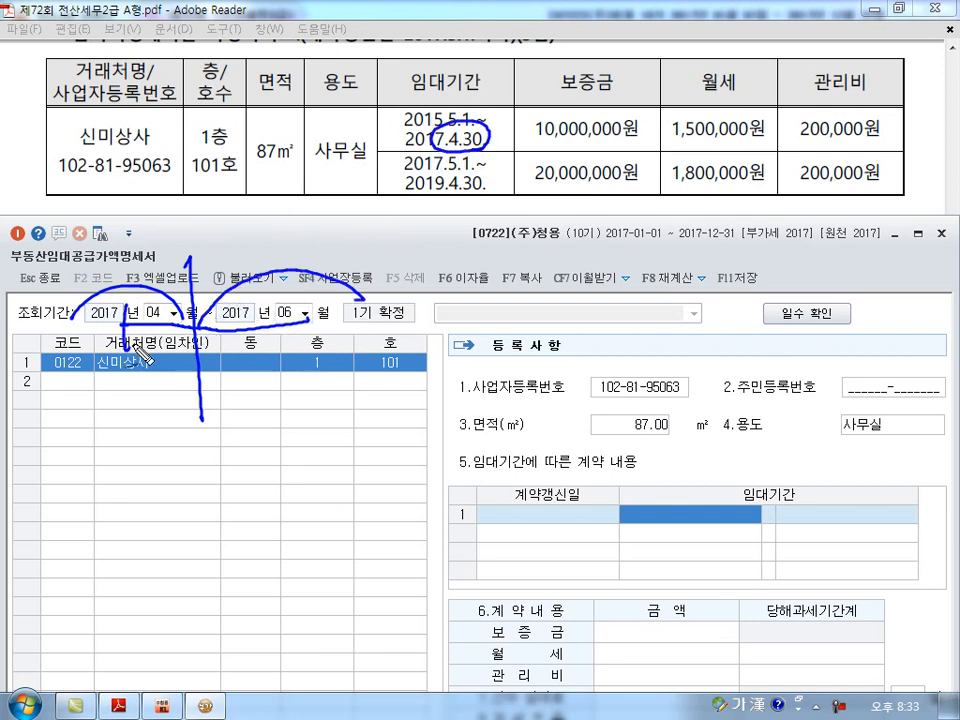
pyautogui.moveTo(318, 305); pyautogui.dragTo(318, 348)
pyautogui.moveTo(171, 347); pyautogui.dragTo(161, 349)
pyautogui.moveTo(302, 351)
pyautogui.mouseDown()
pyautogui.moveTo(215, 310)
pyautogui.moveTo(284, 352)
pyautogui.mouseUp()
pyautogui.press('Escape')
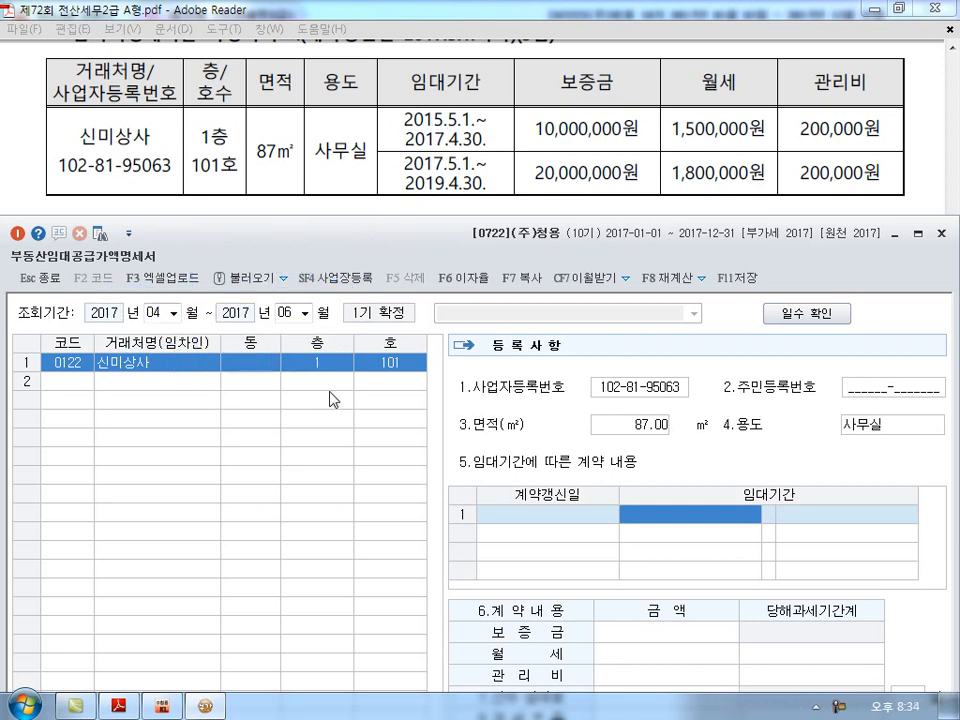
# Enter the first contract's 임대기간 as 2015-05-01 to 2017-04-30, without a renewal date.
pyautogui.write('20')
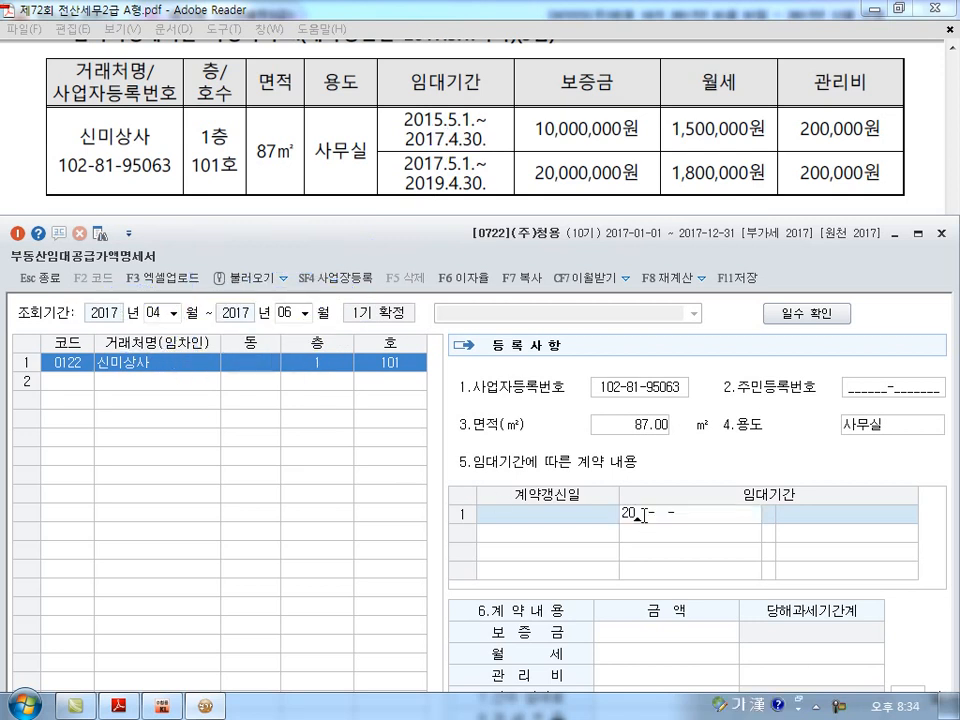
pyautogui.write('15-05-01')
pyautogui.press('Return')
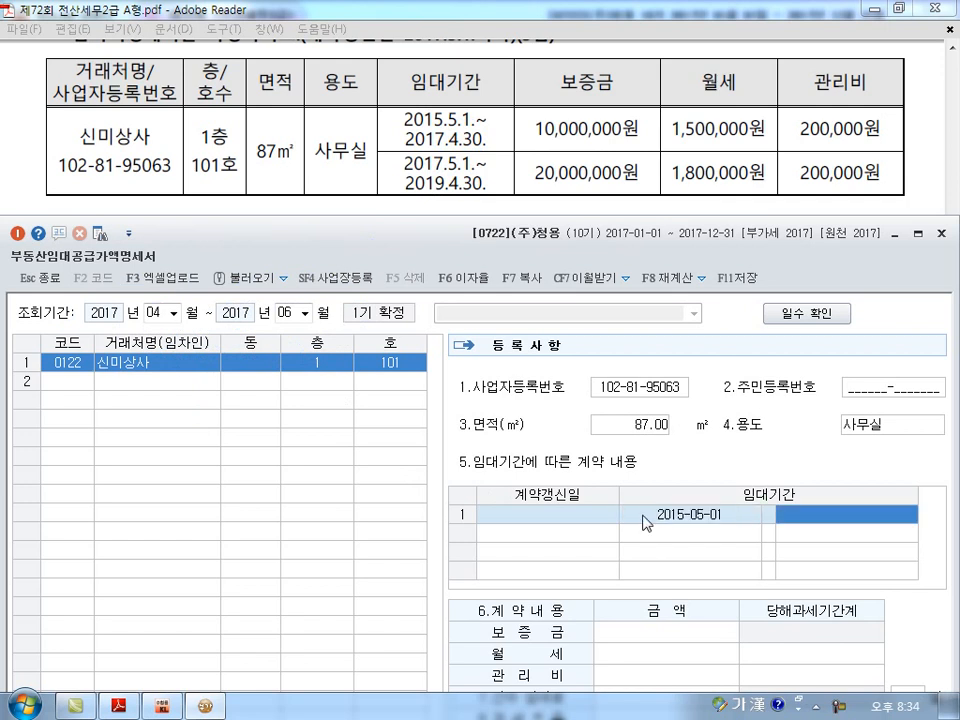
pyautogui.write('2017-04-30')
pyautogui.press('Return')
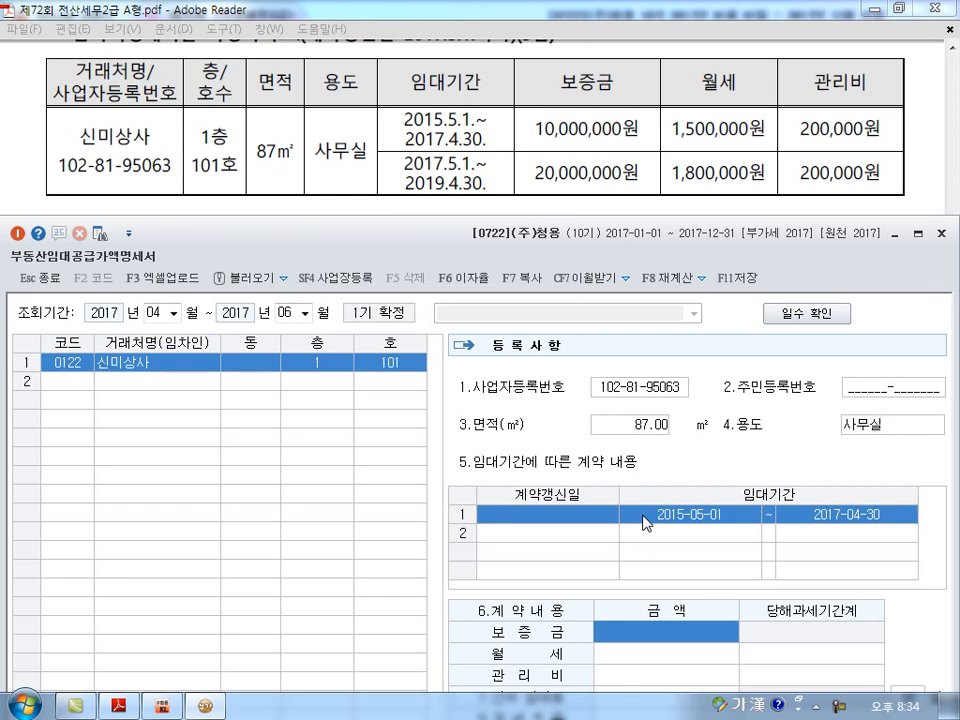
# Enter the first contract's amounts: 보증금 10,000,000, 월세 1,500,000 and 관리비 200,000.
pyautogui.moveTo(458, 239); pyautogui.dragTo(460, 220)
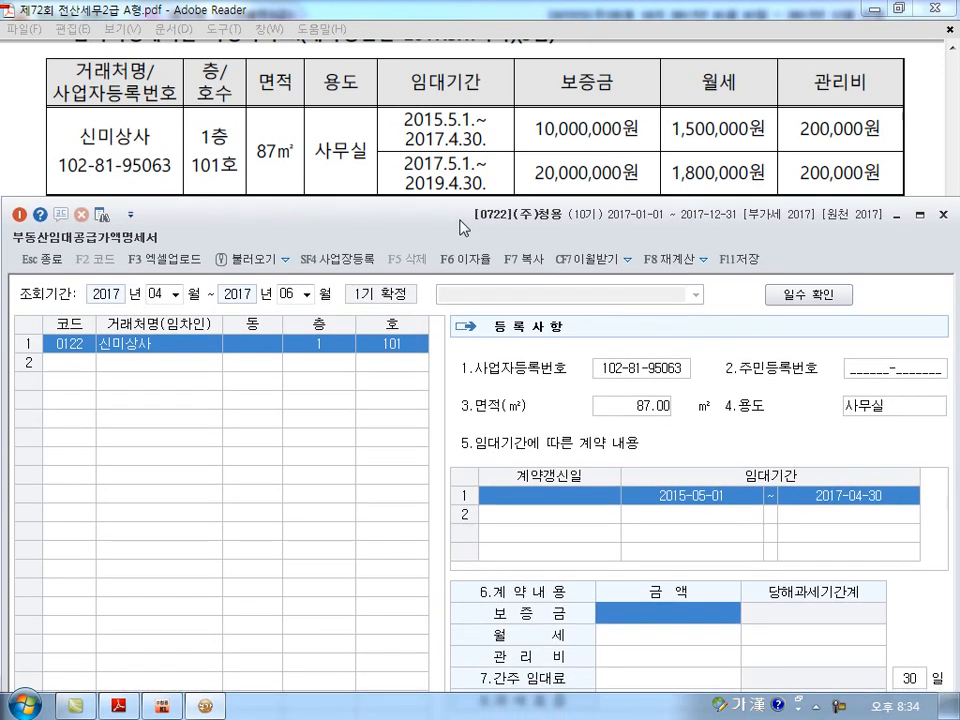
pyautogui.write('10000000')
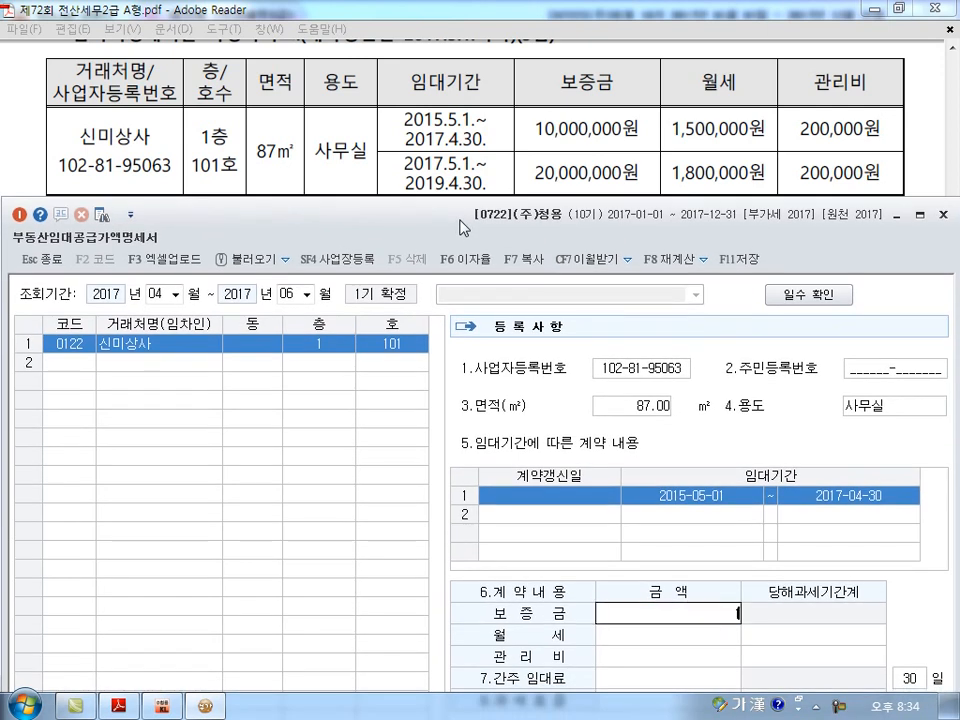
pyautogui.press('Return')
pyautogui.write('1,500,000')
pyautogui.press('Return')
pyautogui.press('Return')
pyautogui.write('200000')
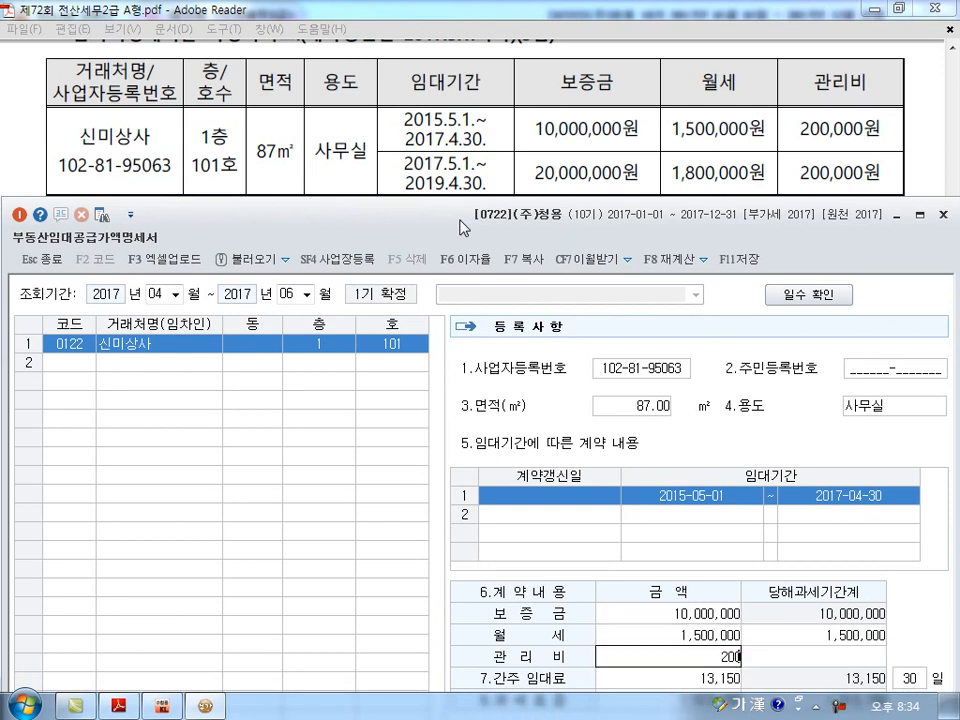
pyautogui.press('Return')
# Add the renewed contract in row 2 with 계약갱신일 2017-05-01 and 임대기간 2017-05-01 to 2019-04-30.
pyautogui.press('Return')
pyautogui.press('Return')
pyautogui.press('Return')
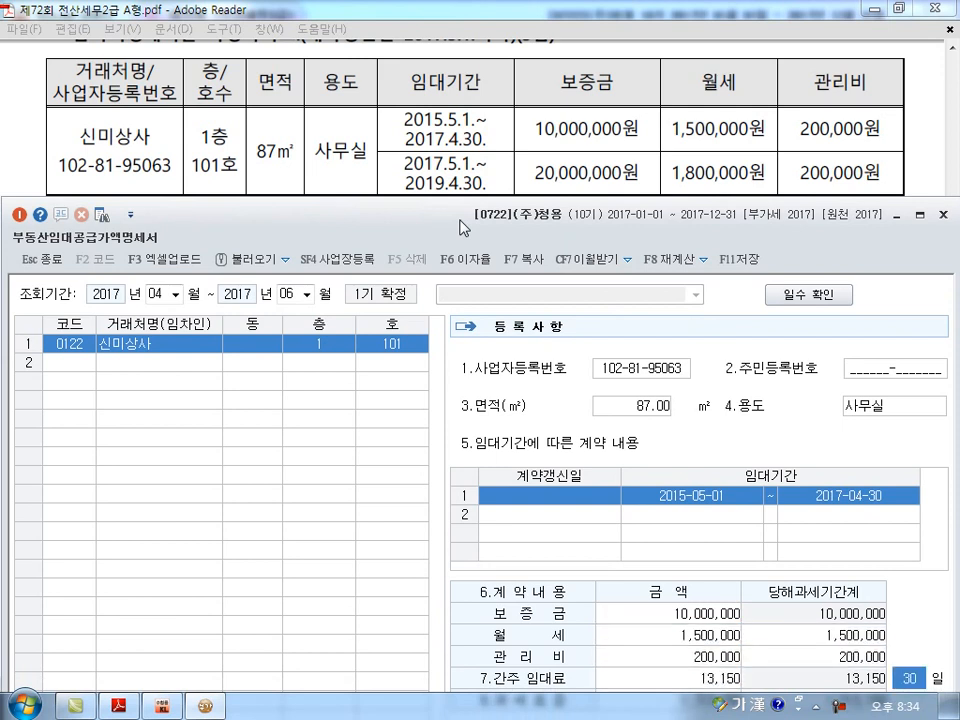
pyautogui.write('20170501')
pyautogui.press('Return')
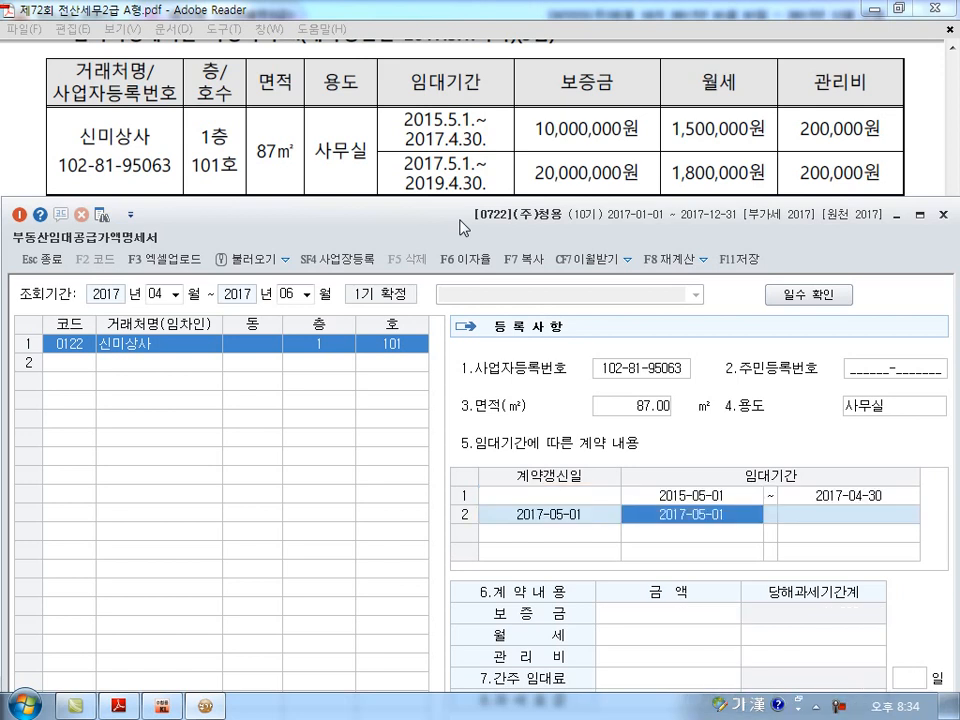
pyautogui.press('Return')
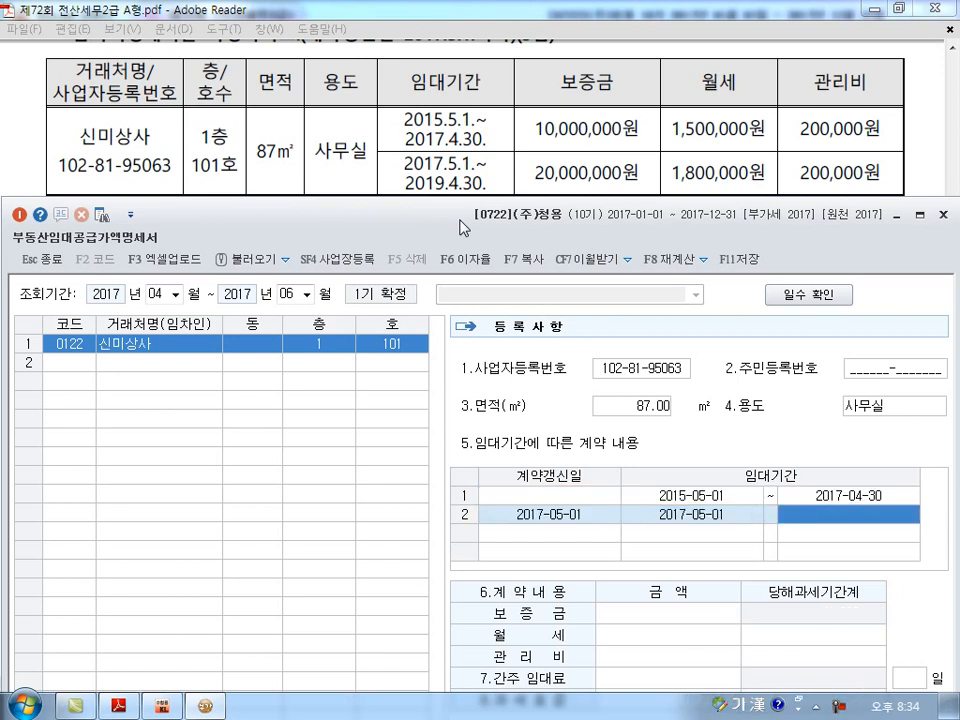
pyautogui.write('2019-04-30')
pyautogui.press('Return')
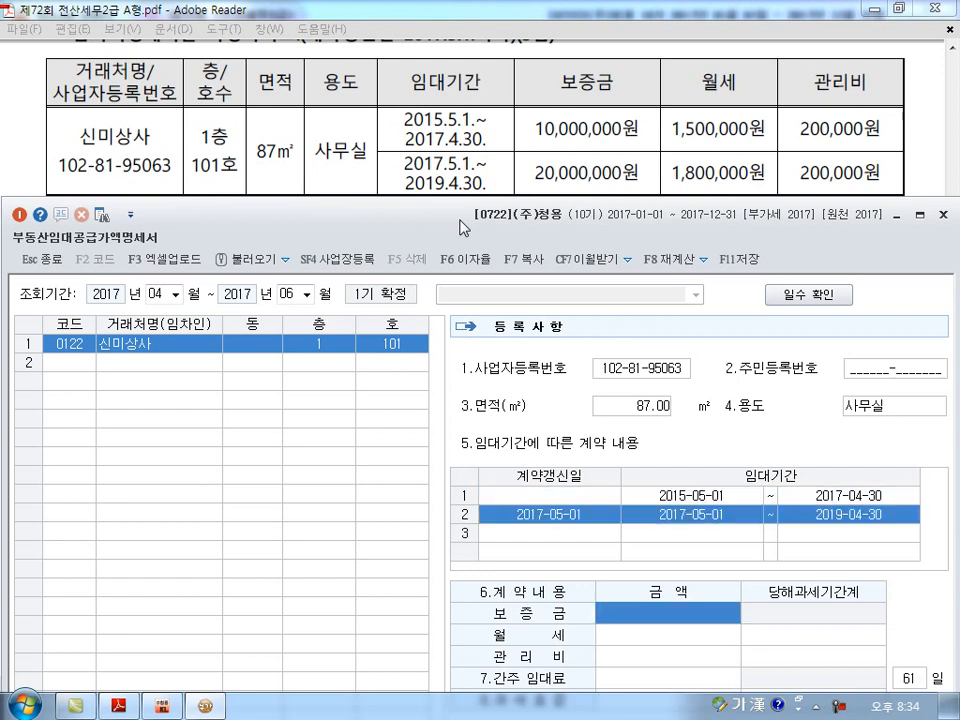
# Enter 보증금 20,000,000 and 월세 1,800,000 for the renewed contract.
pyautogui.write('20000000')
pyautogui.press('Return')
pyautogui.write('1800000')
pyautogui.press('Return')
pyautogui.write('20')
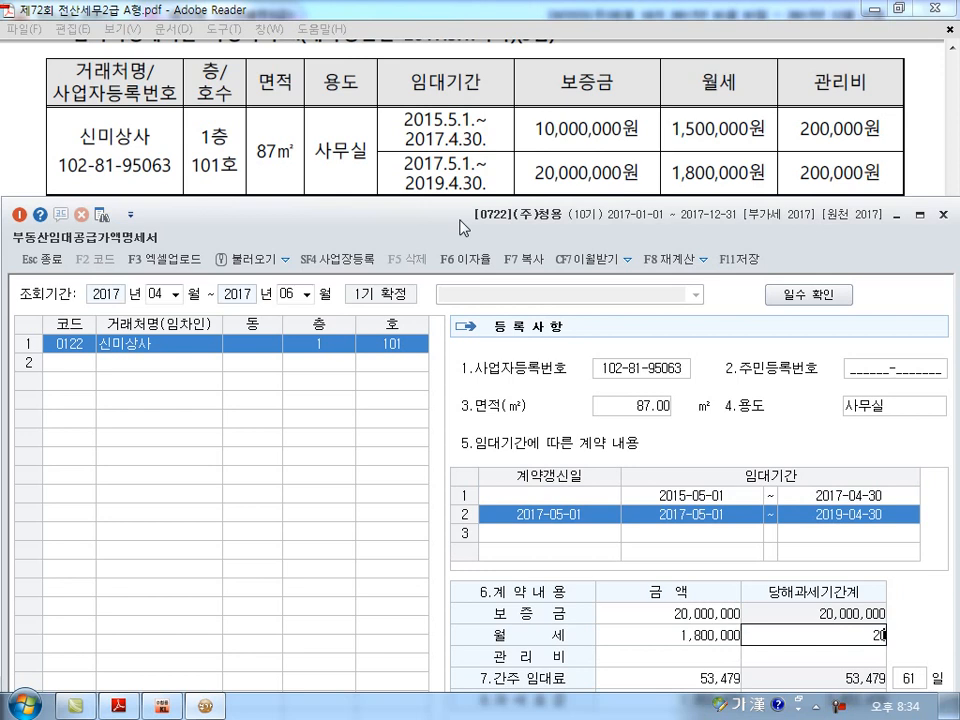
pyautogui.press('Return')
# Clear and re-enter the renewed contract's 월세 as 1,800,000, and set its 관리비 to 200,000.
pyautogui.press('Up')
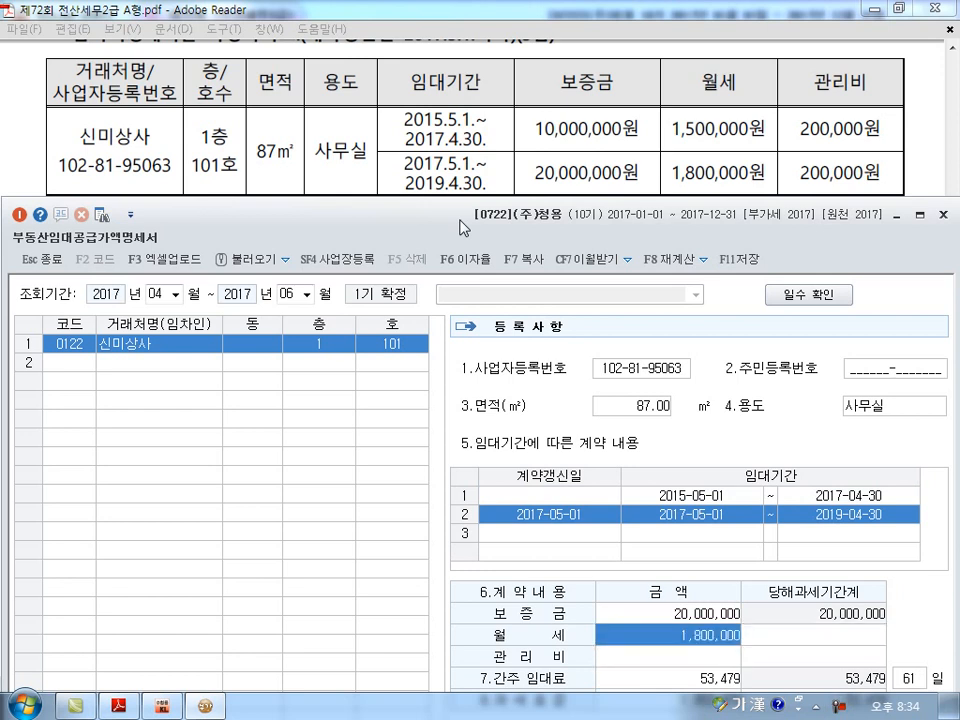
pyautogui.press('Delete')
pyautogui.press('Return')
pyautogui.press('Left')
pyautogui.write('1,80')
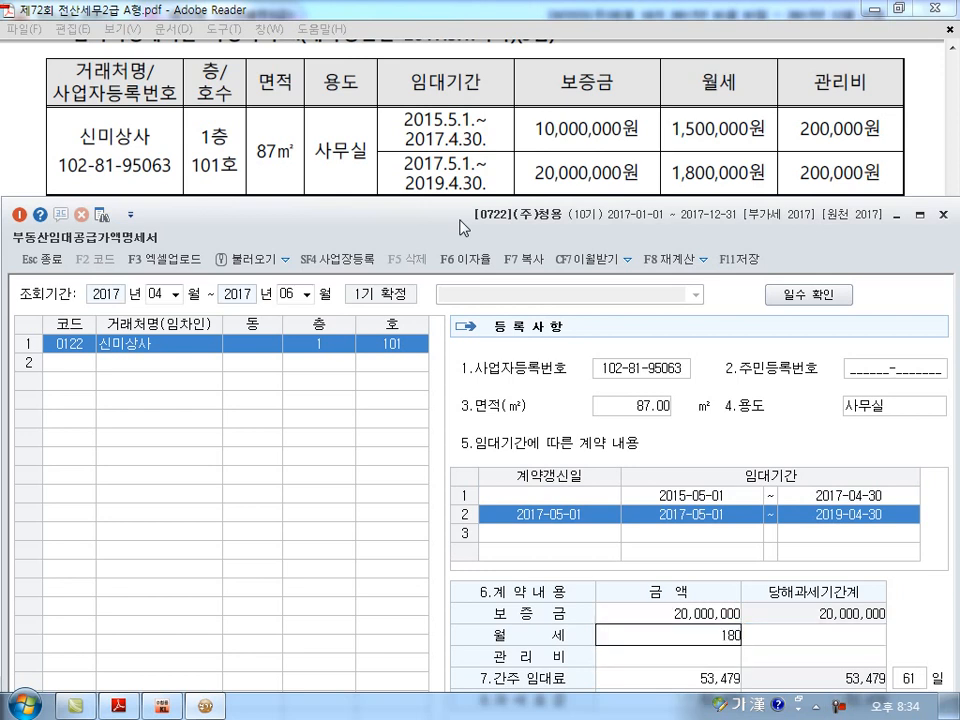
pyautogui.write('0,000')
pyautogui.press('Return')
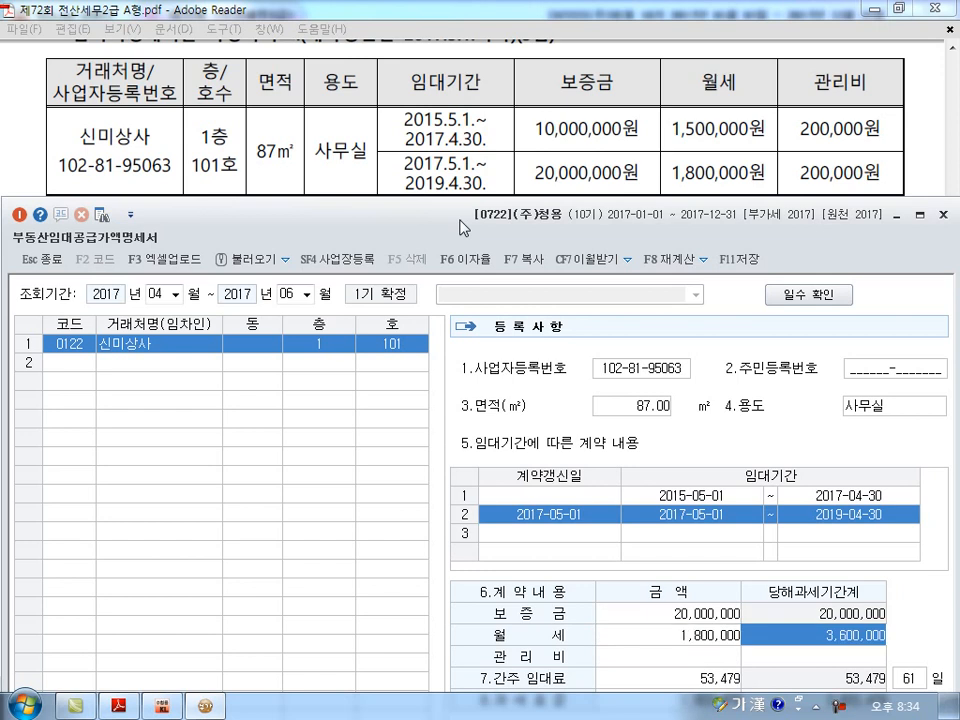
pyautogui.press('Return')
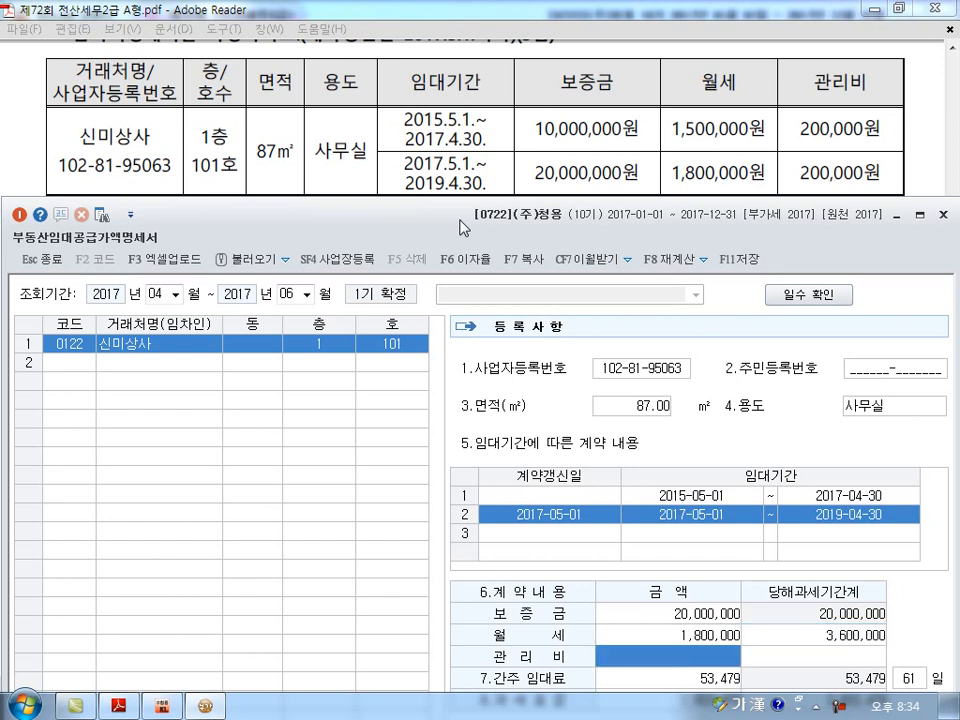
pyautogui.write('200000')
pyautogui.press('Return')
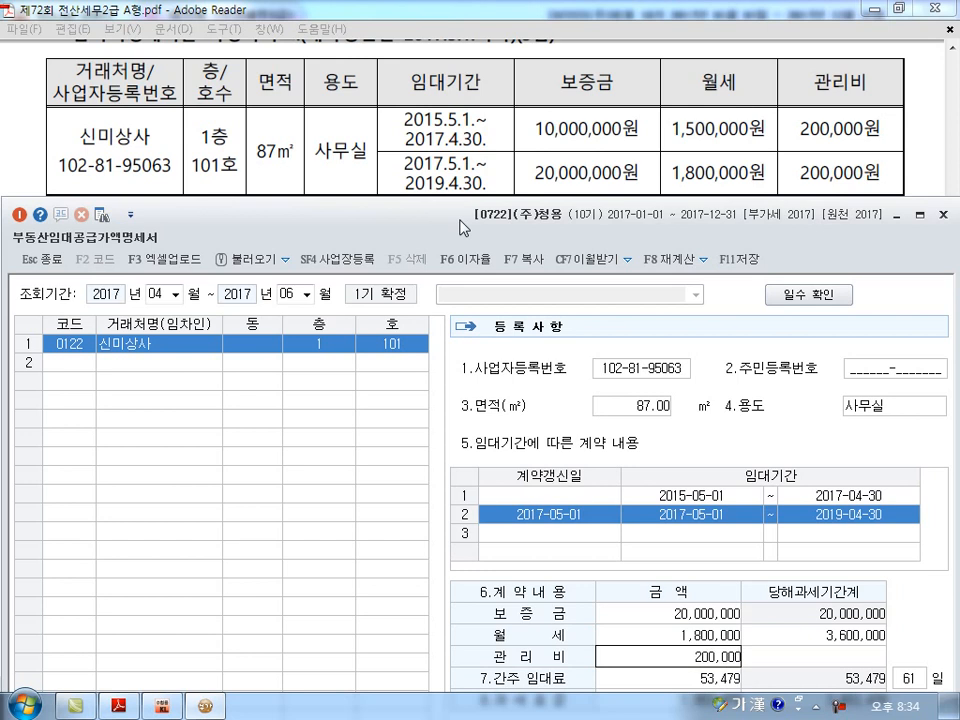
pyautogui.press('Return')
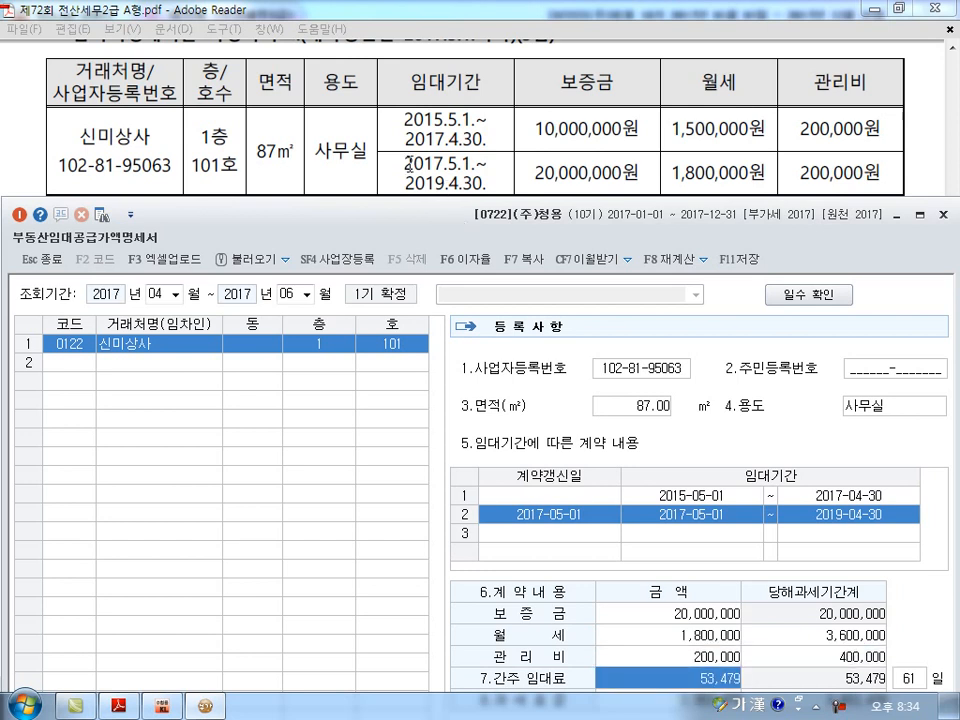
# Check the 적용이자율 setting used for the 간주임대료 calculation in the 부동산임대공급가액명세서.
pyautogui.moveTo(405, 245); pyautogui.dragTo(411, 88)
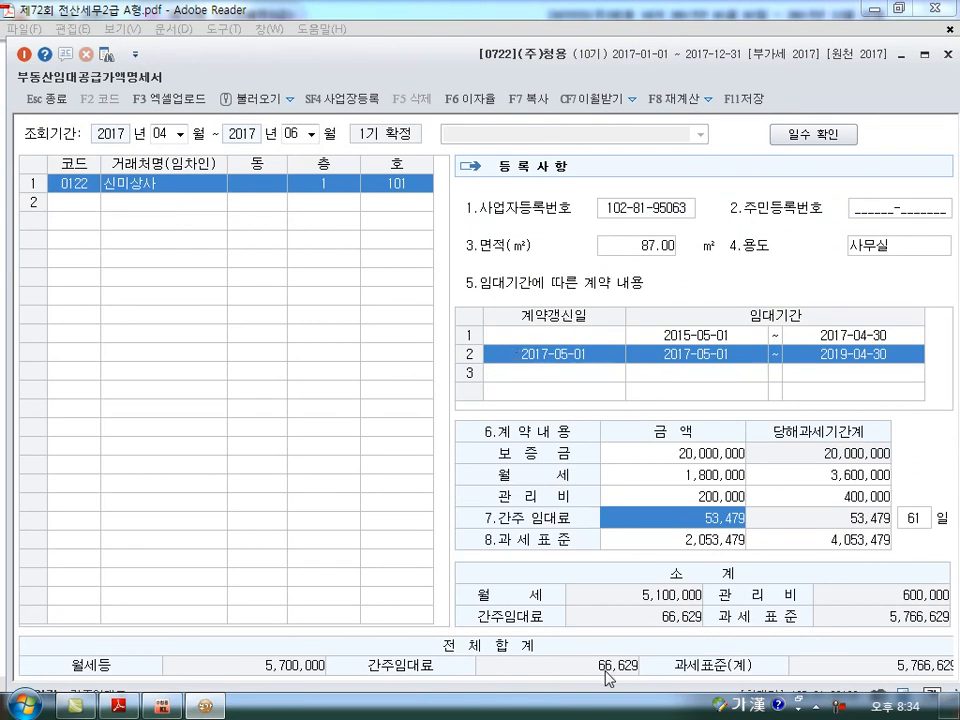
pyautogui.click(473, 99)
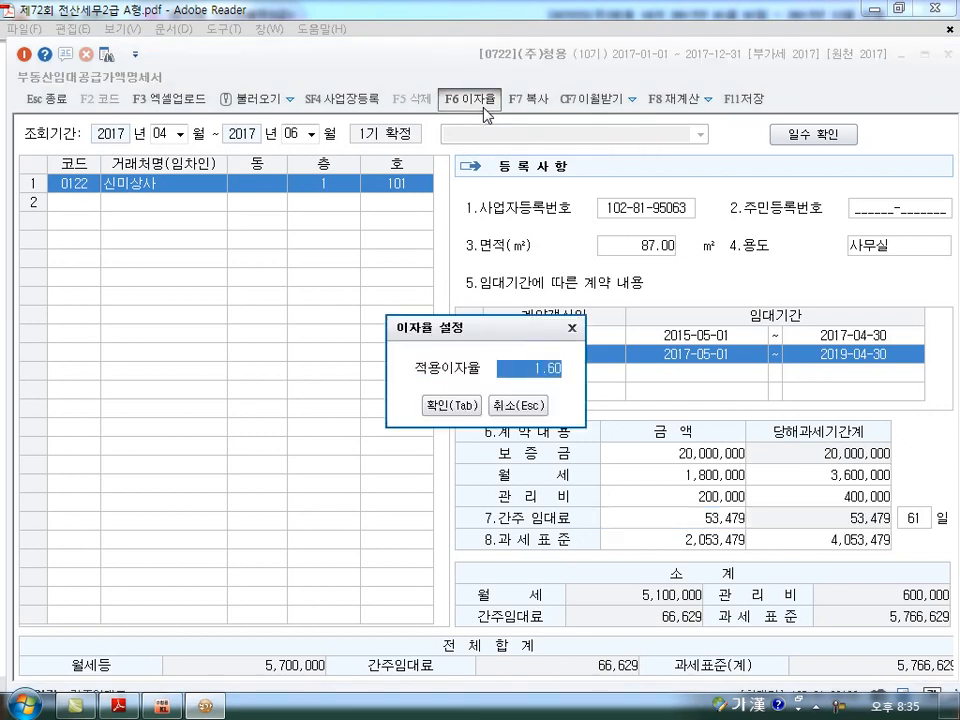
pyautogui.click(572, 330)
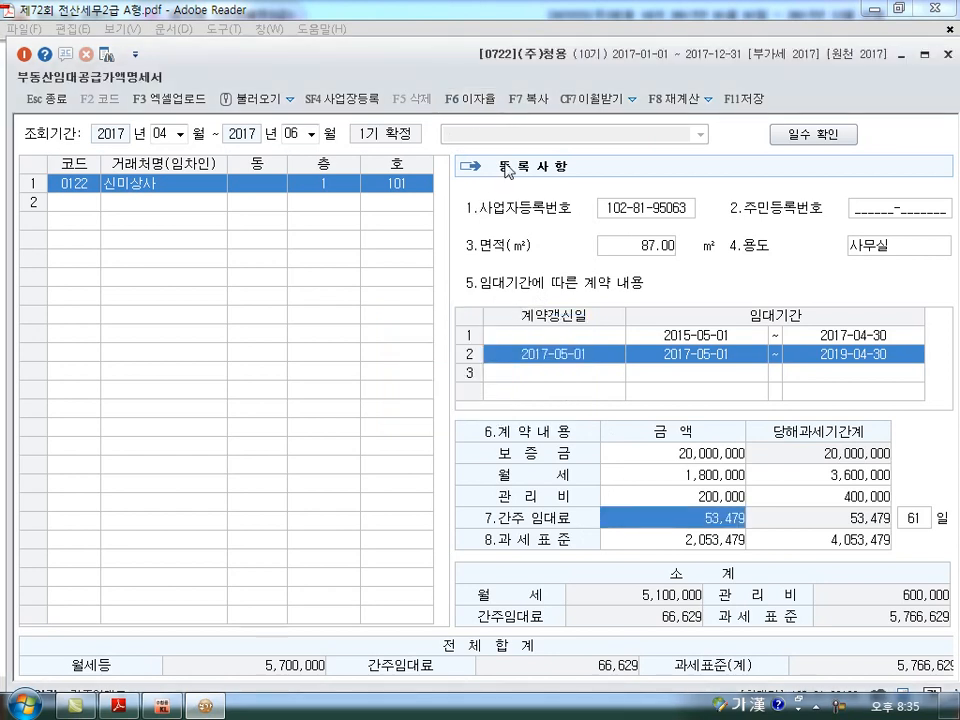
pyautogui.click(486, 101)
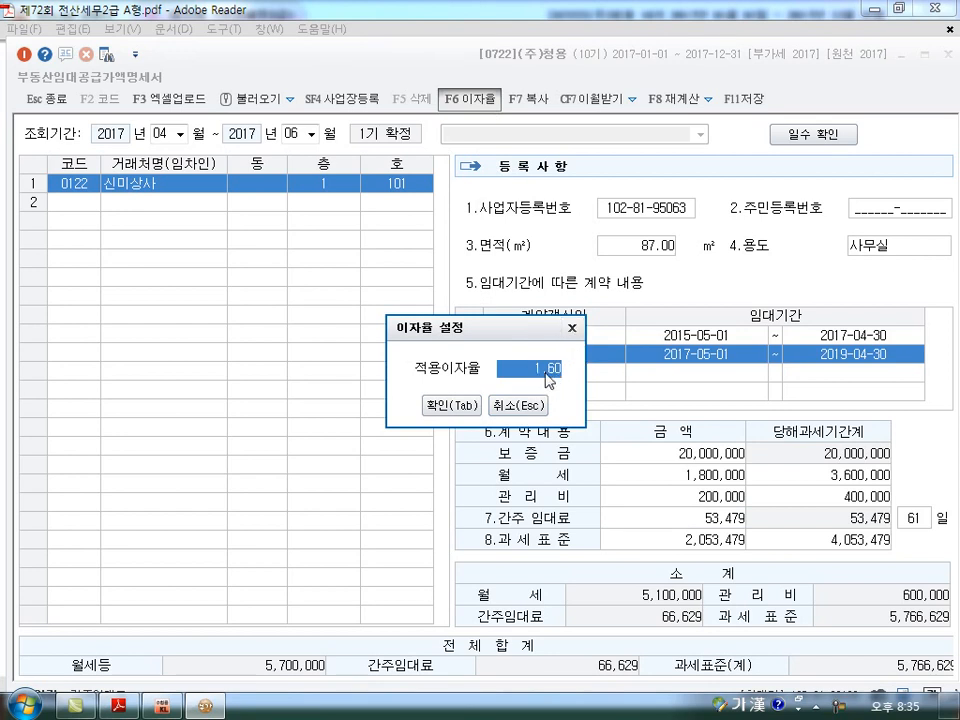
pyautogui.click(572, 327)
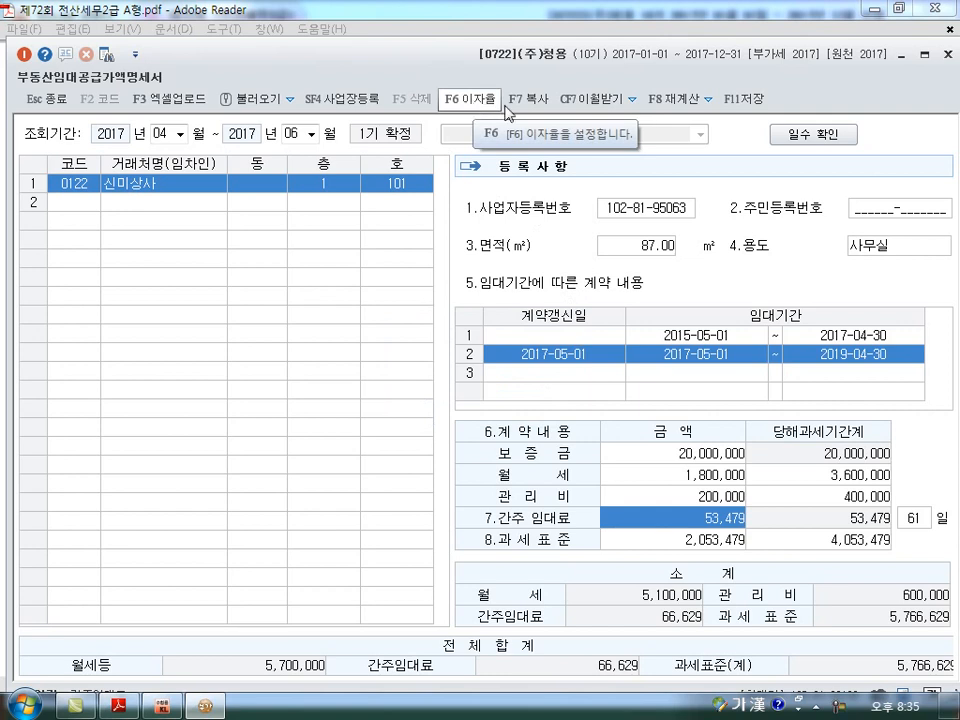
# Save the 부동산임대공급가액명세서 for 신미상사 and return to the exam PDF in Adobe Reader.
pyautogui.click(748, 97)
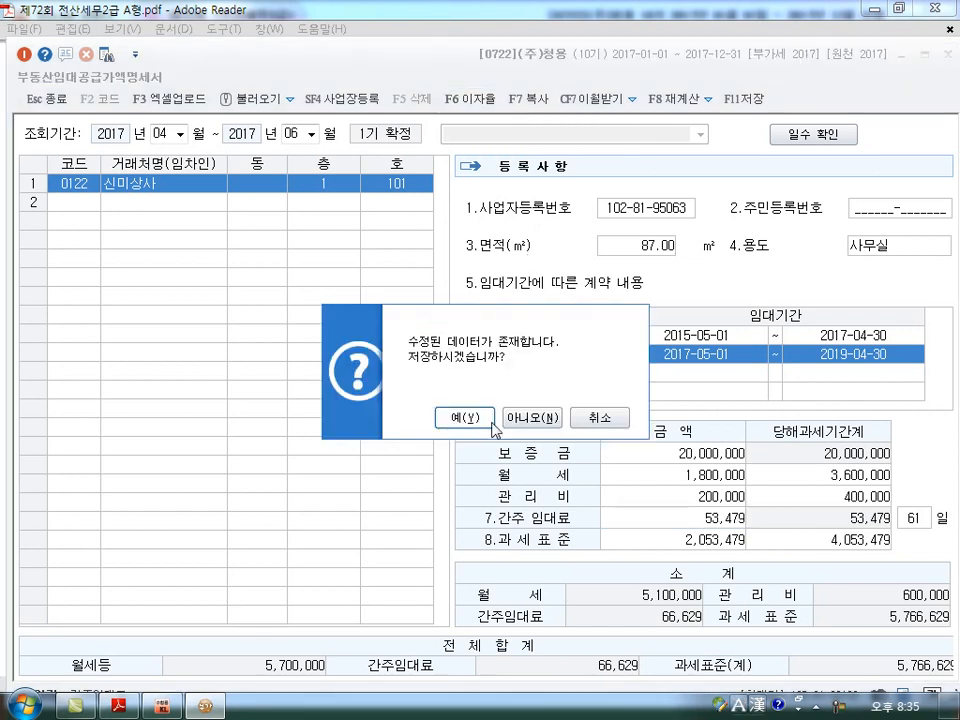
pyautogui.click(440, 418)
pyautogui.hotkey('alt', 'Tab')
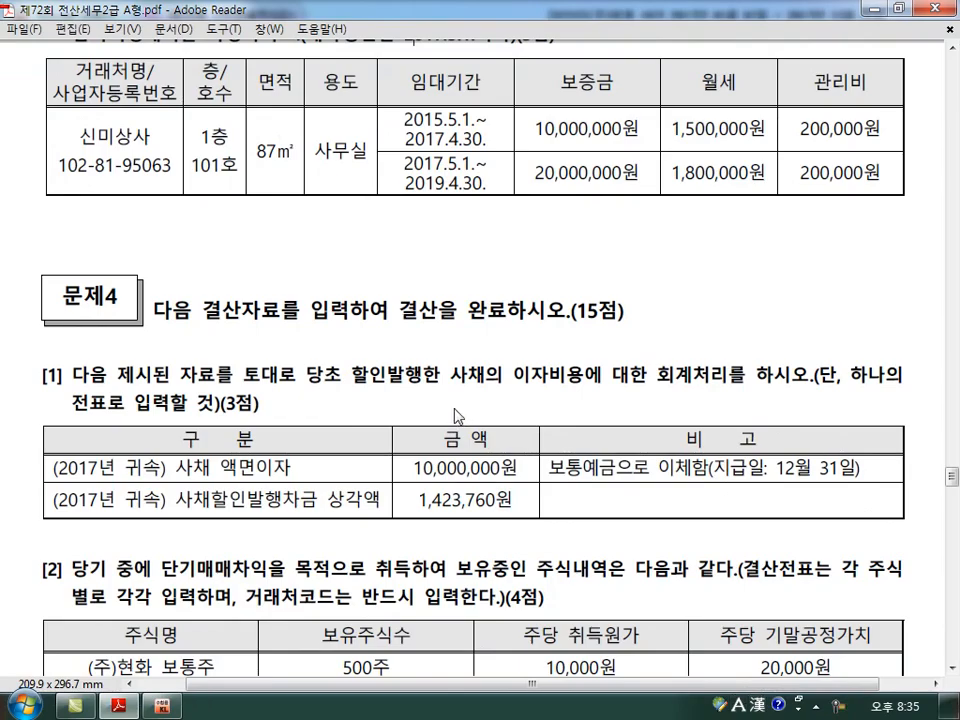
# Bring up problem 4 question [1] in the exam PDF with the 일반전표입력 window for 2017-12-31 in front below it.
pyautogui.scroll(-5, 380, 570)
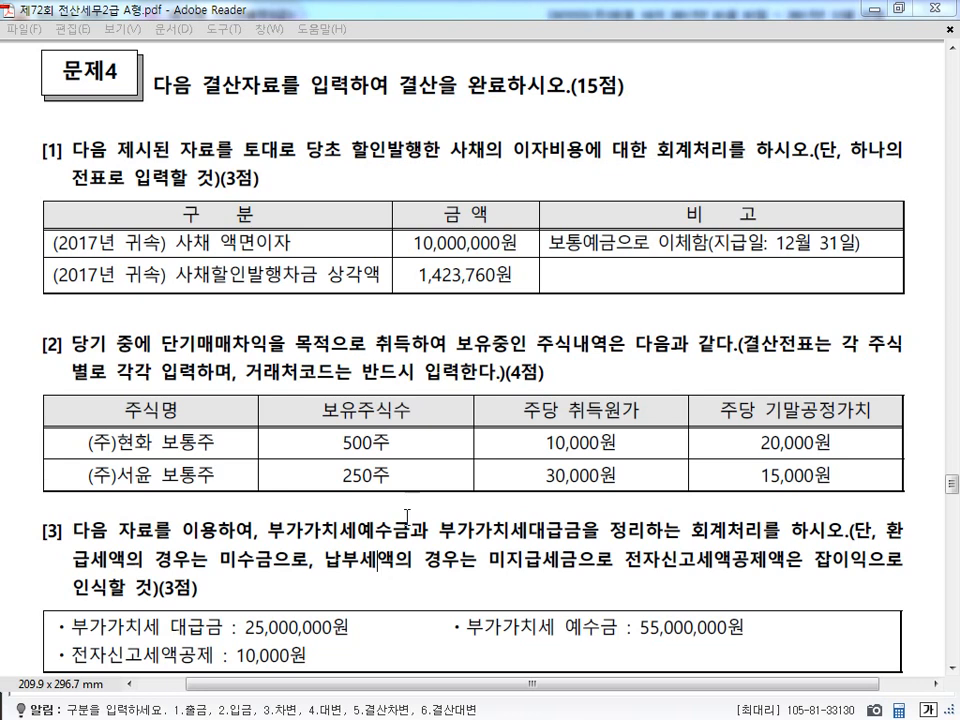
pyautogui.scroll(-2, 466, 621)
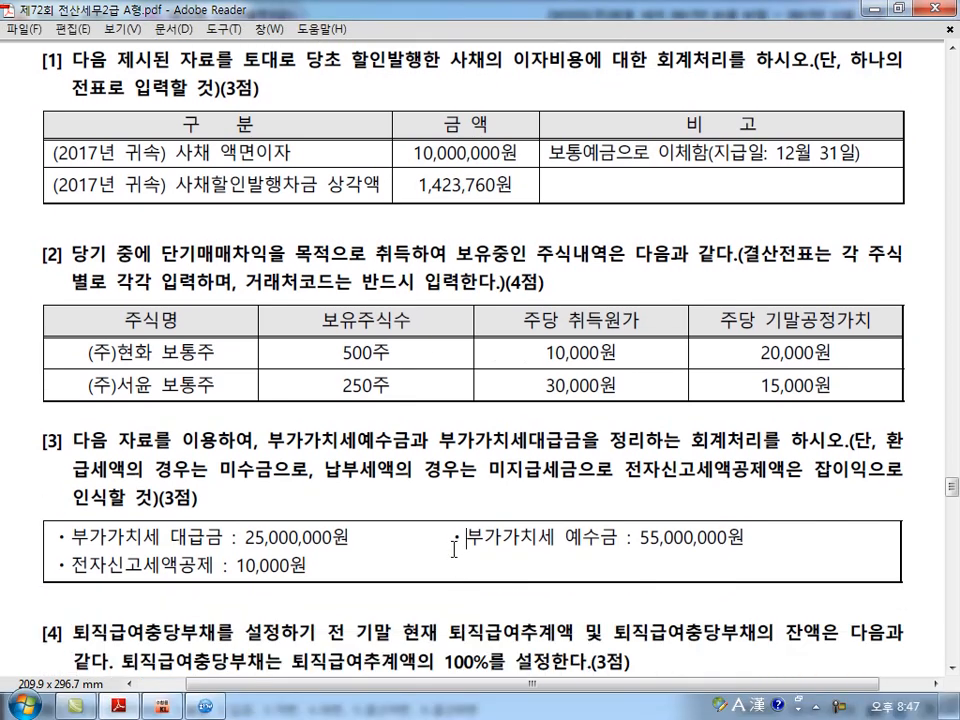
pyautogui.click(205, 705)
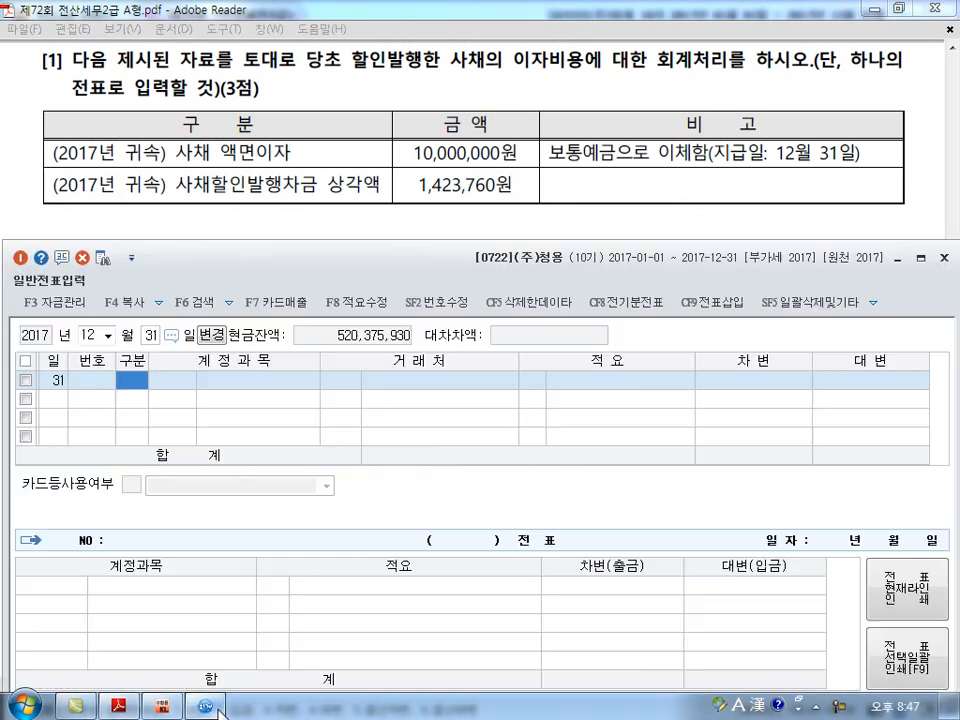
pyautogui.click(714, 40)
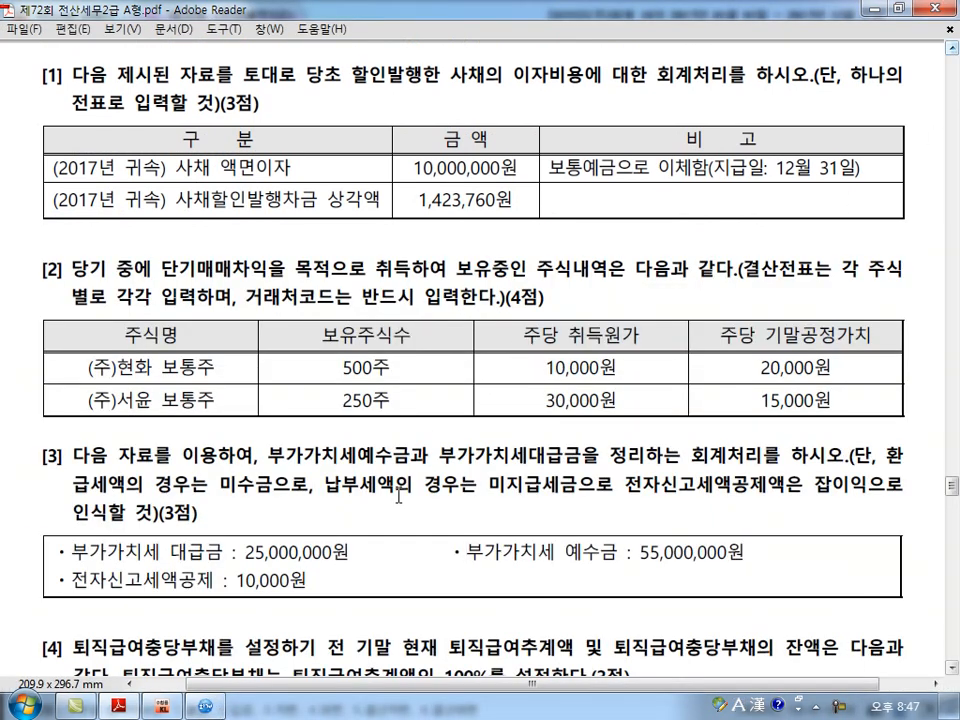
pyautogui.click(205, 705)
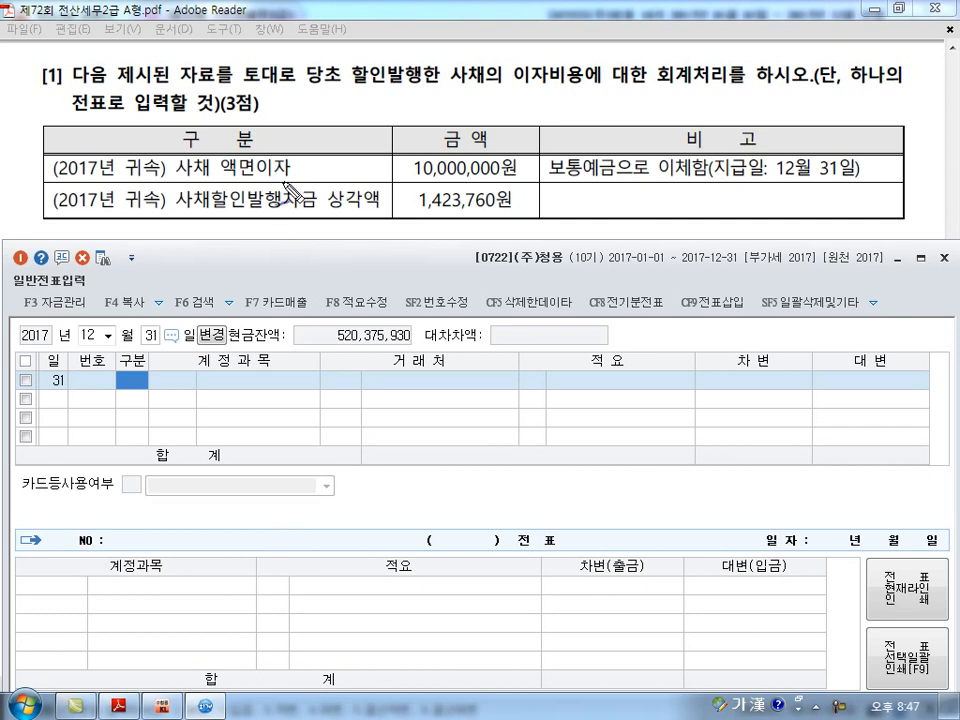
# Sketch question [1]'s entry on screen: 이자비용 11,423,760 against 사채할인발행차금 1,423,760 and 보통예금 10,000,000, and clear the ink.
pyautogui.moveTo(408, 177); pyautogui.dragTo(497, 173)
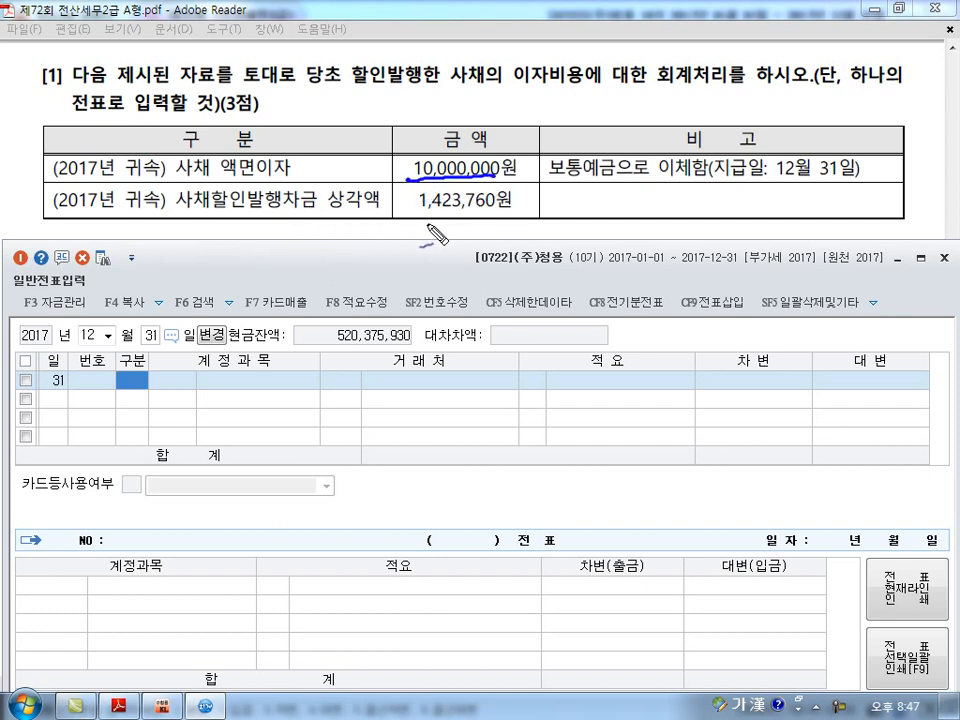
pyautogui.moveTo(458, 368); pyautogui.dragTo(458, 425)
pyautogui.moveTo(492, 377)
pyautogui.mouseDown()
pyautogui.moveTo(503, 403)
pyautogui.moveTo(690, 400)
pyautogui.mouseUp()
pyautogui.moveTo(276, 368)
pyautogui.mouseDown()
pyautogui.moveTo(322, 404)
pyautogui.moveTo(356, 391)
pyautogui.mouseUp()
pyautogui.moveTo(282, 425)
pyautogui.mouseDown()
pyautogui.moveTo(290, 456)
pyautogui.moveTo(312, 436)
pyautogui.moveTo(400, 436)
pyautogui.moveTo(375, 445)
pyautogui.moveTo(523, 516)
pyautogui.moveTo(538, 568)
pyautogui.mouseUp()
pyautogui.moveTo(568, 500)
pyautogui.mouseDown()
pyautogui.moveTo(561, 523)
pyautogui.moveTo(583, 527)
pyautogui.moveTo(760, 512)
pyautogui.mouseUp()
pyautogui.moveTo(312, 508)
pyautogui.mouseDown()
pyautogui.moveTo(326, 520)
pyautogui.moveTo(420, 512)
pyautogui.moveTo(437, 537)
pyautogui.mouseUp()
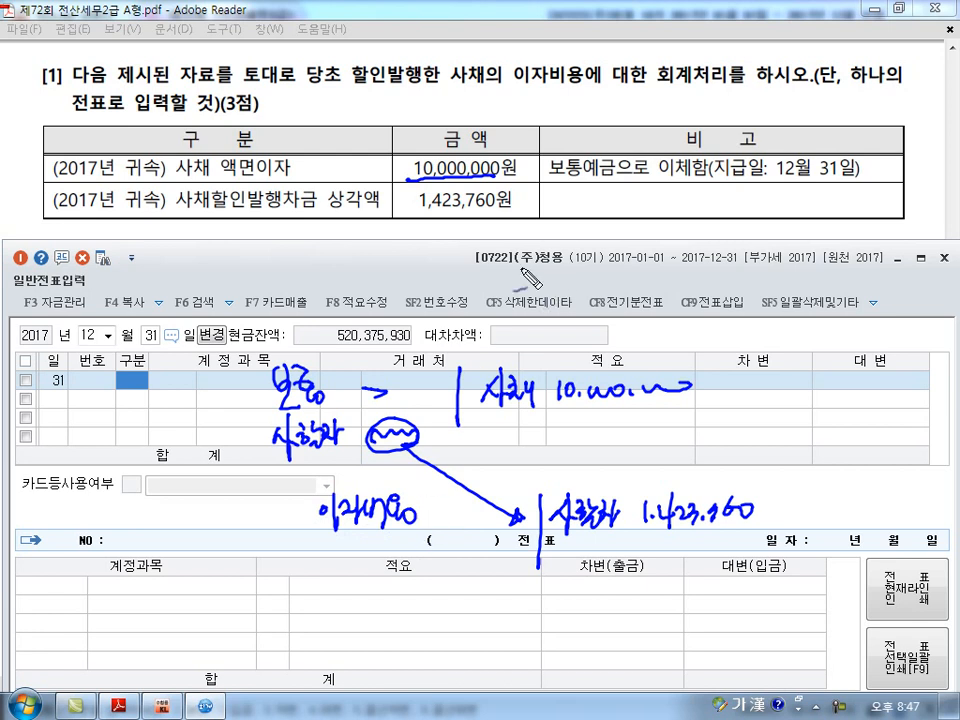
pyautogui.moveTo(508, 184)
pyautogui.mouseDown()
pyautogui.moveTo(492, 150)
pyautogui.moveTo(516, 177)
pyautogui.moveTo(621, 181)
pyautogui.mouseUp()
pyautogui.moveTo(566, 548)
pyautogui.mouseDown()
pyautogui.moveTo(585, 570)
pyautogui.moveTo(727, 578)
pyautogui.mouseUp()
pyautogui.moveTo(700, 477)
pyautogui.mouseDown()
pyautogui.moveTo(643, 500)
pyautogui.moveTo(685, 528)
pyautogui.moveTo(763, 495)
pyautogui.moveTo(655, 450)
pyautogui.moveTo(590, 448)
pyautogui.moveTo(495, 525)
pyautogui.mouseUp()
pyautogui.moveTo(400, 541)
pyautogui.mouseDown()
pyautogui.moveTo(399, 561)
pyautogui.moveTo(500, 553)
pyautogui.moveTo(508, 575)
pyautogui.mouseUp()
pyautogui.moveTo(305, 478); pyautogui.dragTo(323, 590)
pyautogui.moveTo(762, 478)
pyautogui.mouseDown()
pyautogui.moveTo(792, 530)
pyautogui.moveTo(745, 570)
pyautogui.mouseUp()
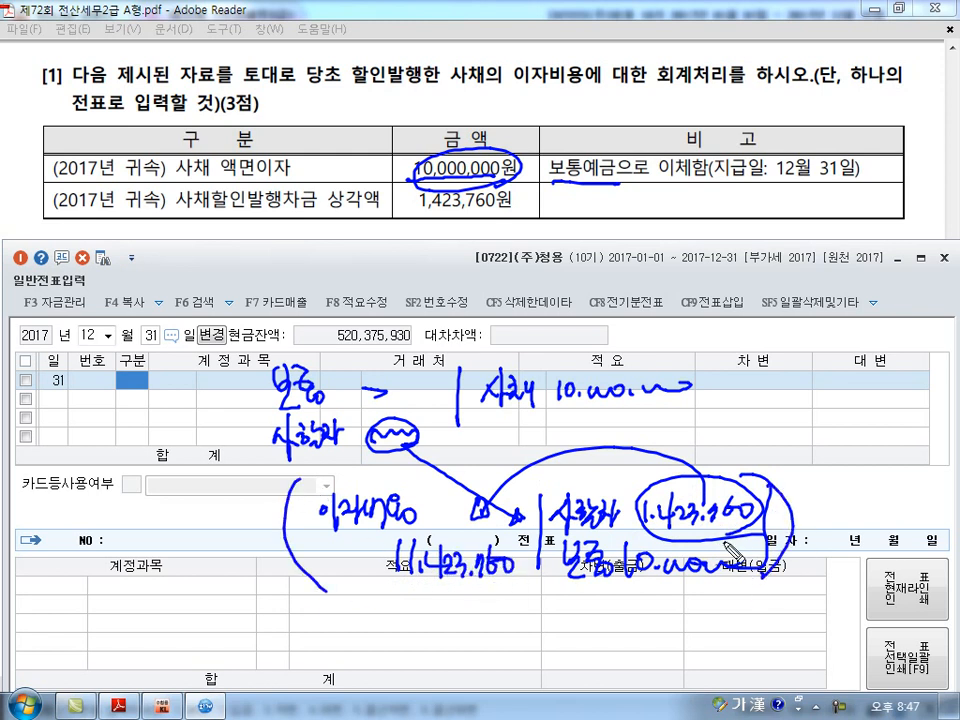
pyautogui.press('Escape')
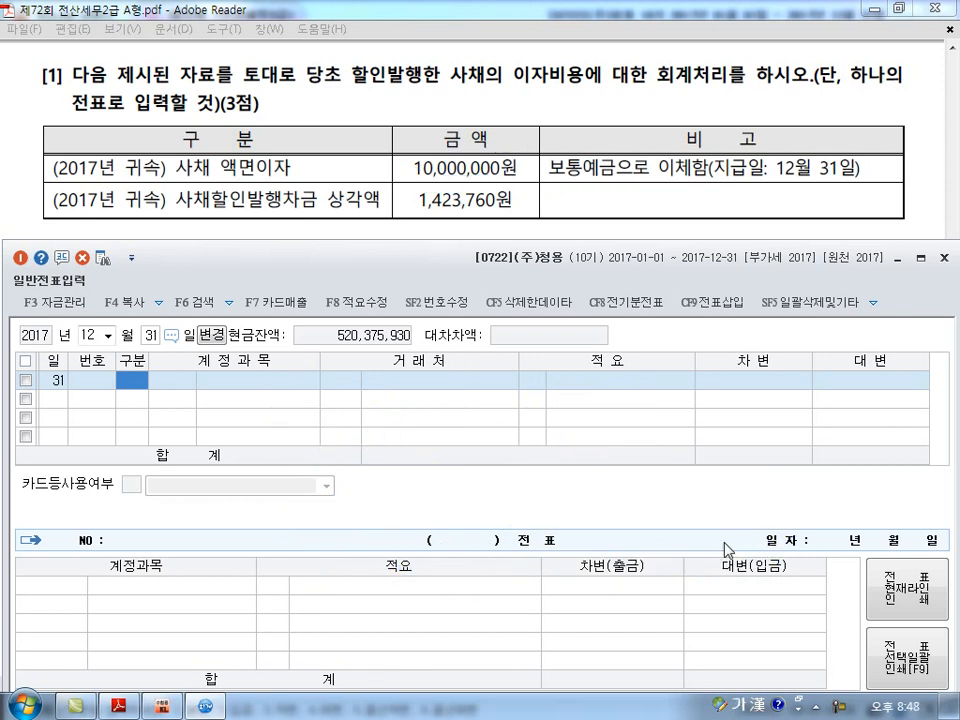
# Enter a credit line in the December 31 voucher for 0103 보통예금 of 10,000,000.
pyautogui.write('4103')
pyautogui.press('Return')
pyautogui.press('Return')
pyautogui.press('Return')
pyautogui.write('10')
pyautogui.write('000')
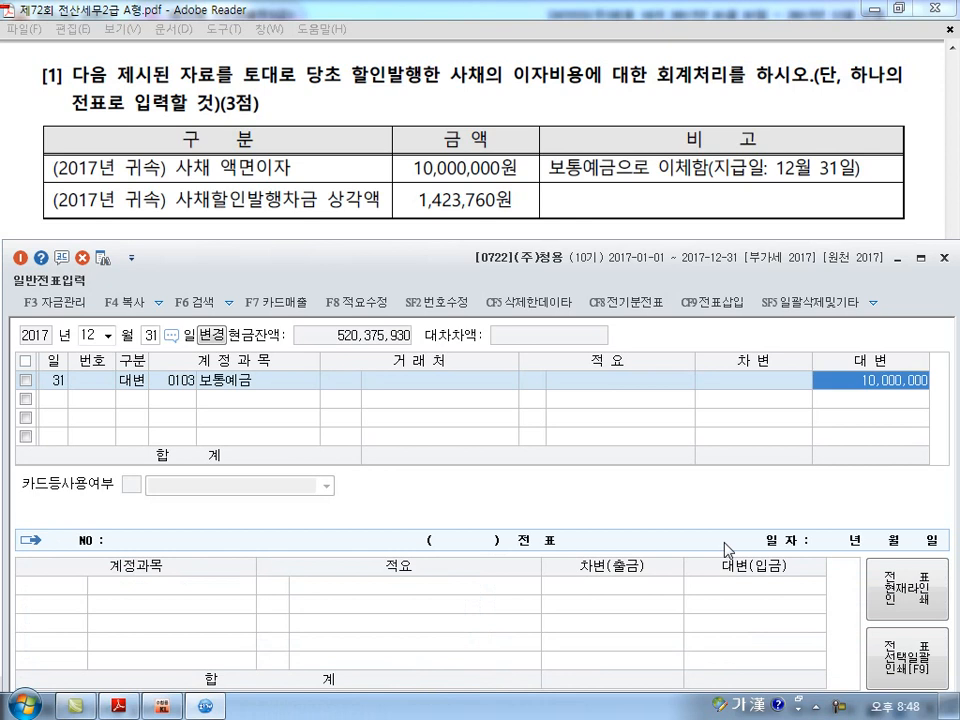
pyautogui.press('Return')
# Add a credit line for 0292 사채할인발행차금 of 1,423,760, finding the account by 사채할.
pyautogui.write('ㅅ')
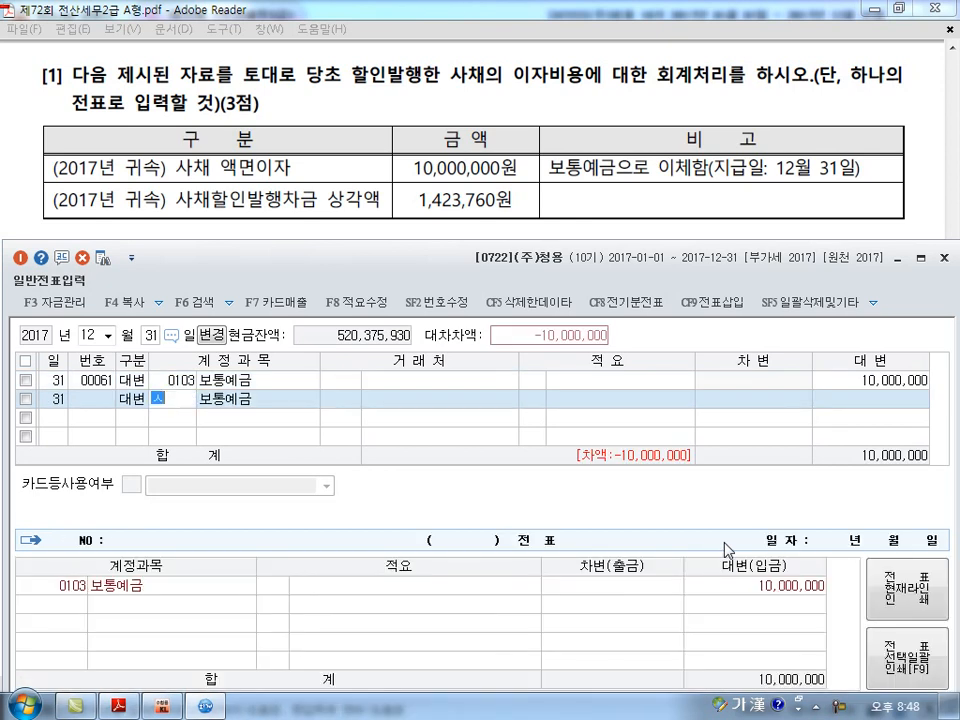
pyautogui.write('채ㅎㅏㄹ')
pyautogui.press('Return')
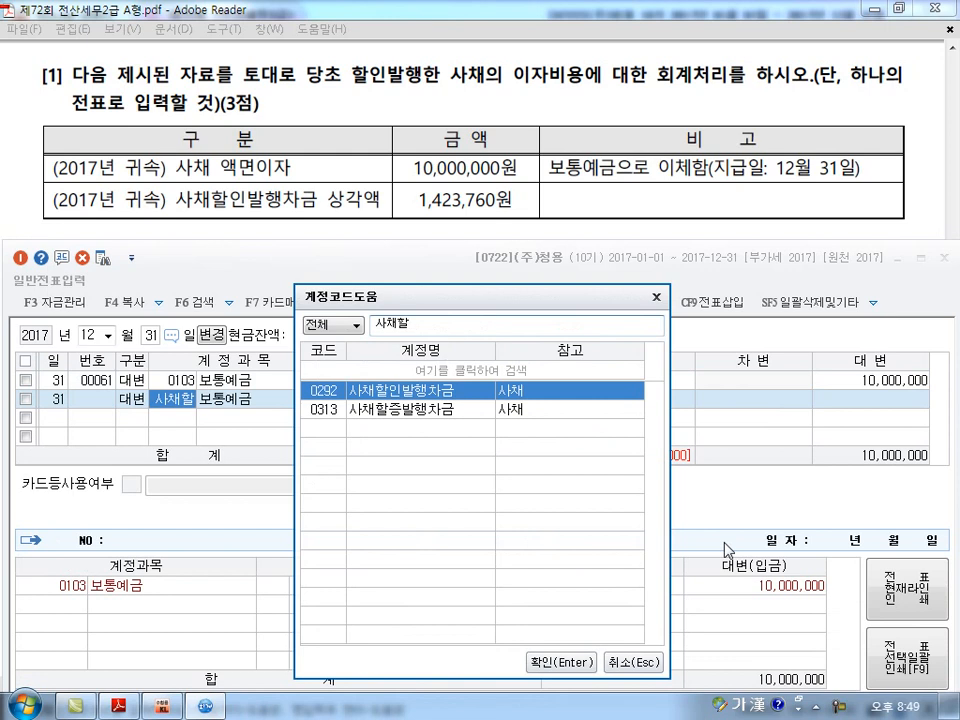
pyautogui.press('Return')
pyautogui.press('Return')
pyautogui.press('Return')
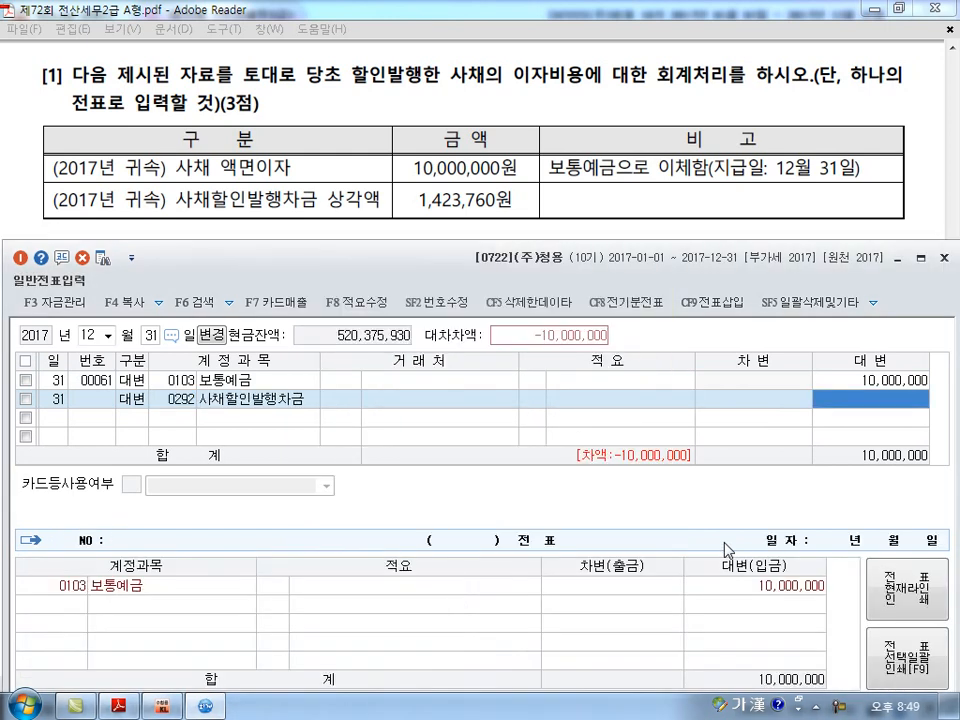
pyautogui.write('1423760')
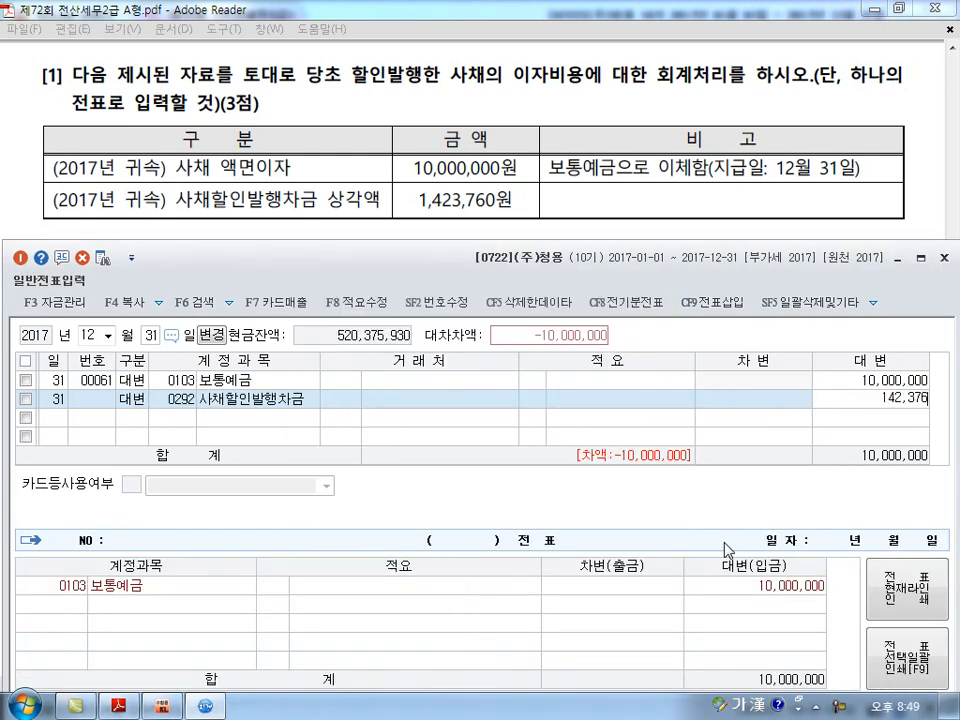
pyautogui.press('Return')
# Complete the voucher with a debit line for 0951 이자비용 of 11,423,760 and check the amounts of all three lines.
pyautogui.write('3')
pyautogui.press('Return')
pyautogui.write('951')
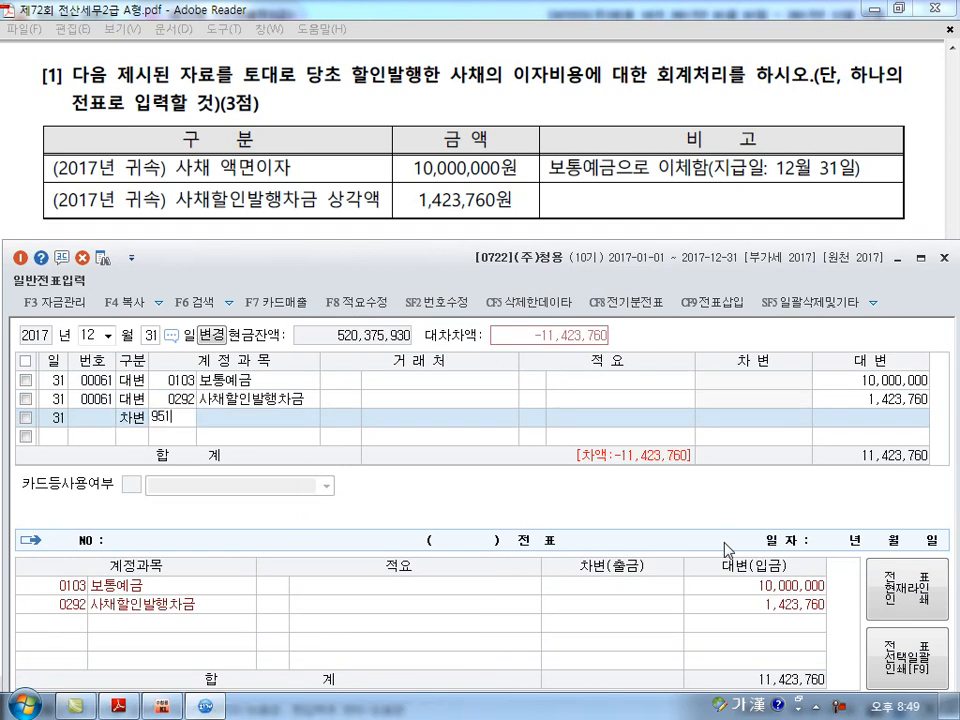
pyautogui.press('Return')
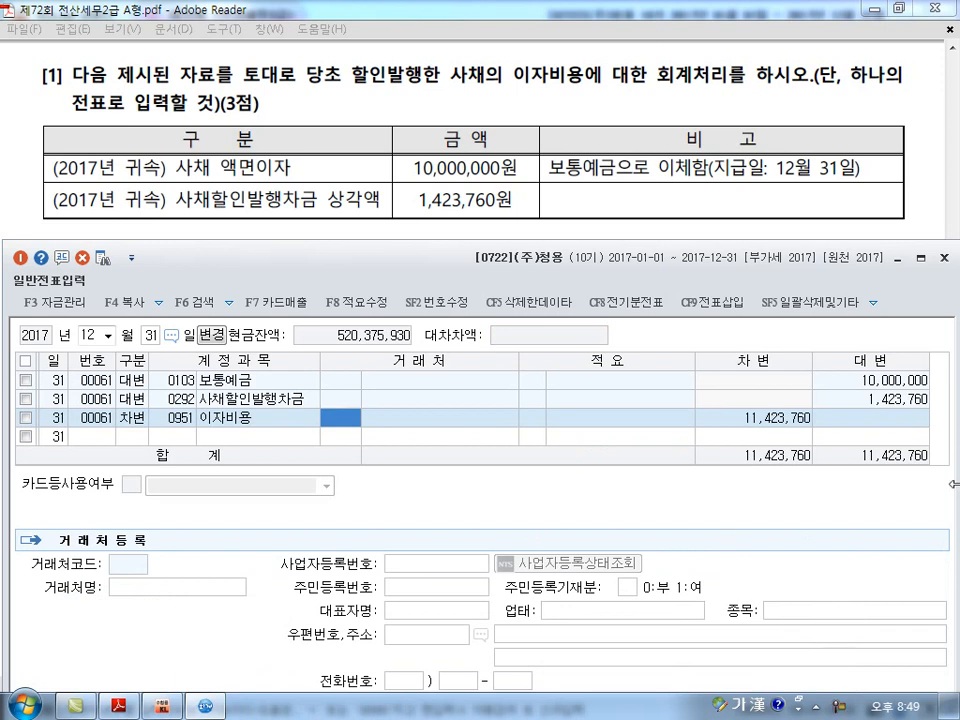
pyautogui.click(882, 386)
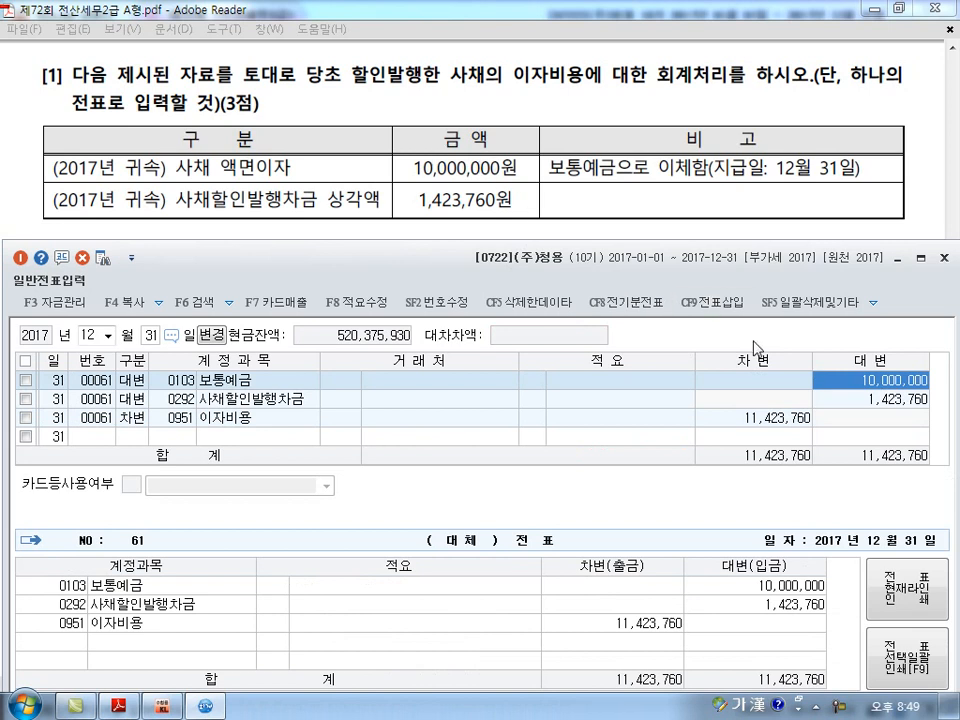
pyautogui.click(872, 399)
pyautogui.click(779, 422)
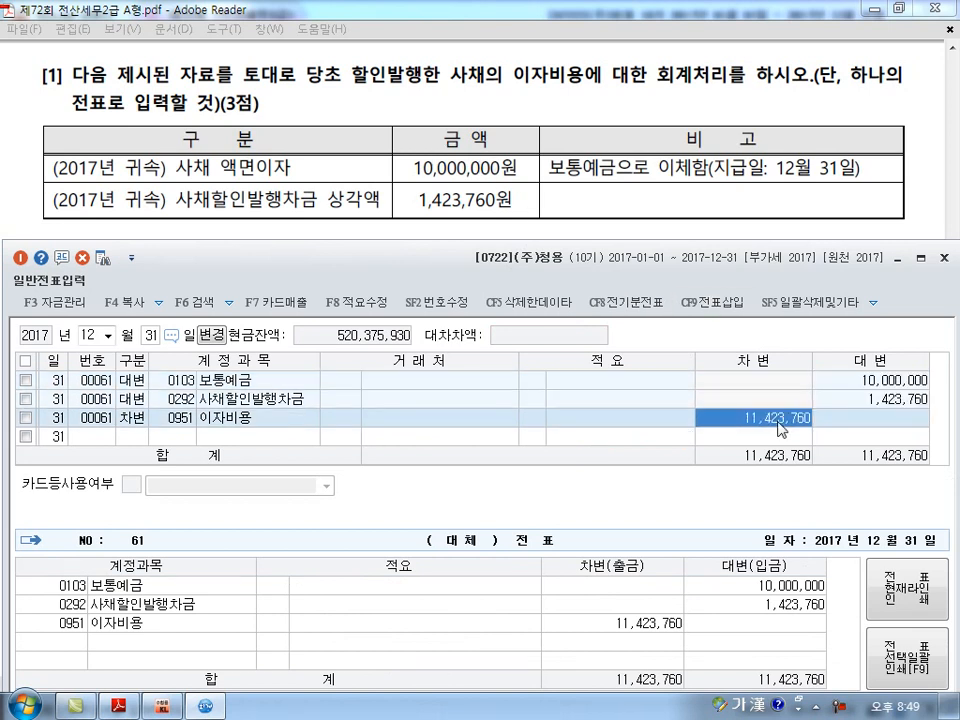
pyautogui.press('Return')
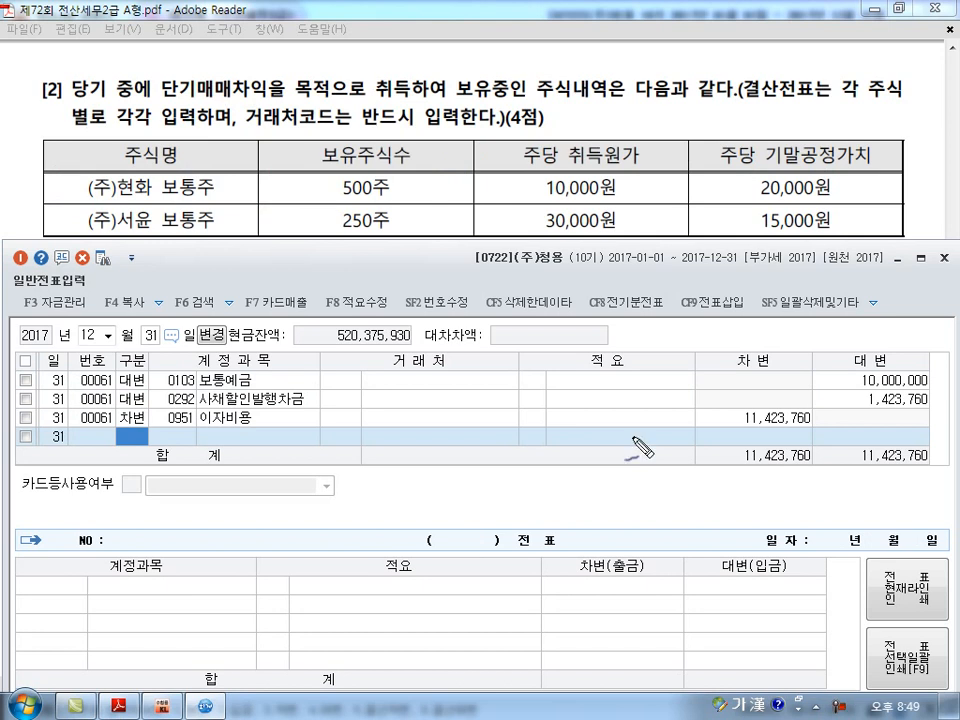
# Mark up question [2] with the valuation amounts 500주 × 10,000 and 250주 × 15,000 = 3,750,000, and clear the ink.
pyautogui.moveTo(132, 122)
pyautogui.mouseDown()
pyautogui.moveTo(98, 120)
pyautogui.moveTo(145, 92)
pyautogui.moveTo(152, 128)
pyautogui.mouseUp()
pyautogui.moveTo(258, 125); pyautogui.dragTo(342, 131)
pyautogui.moveTo(60, 182)
pyautogui.mouseDown()
pyautogui.moveTo(88, 182)
pyautogui.moveTo(90, 204)
pyautogui.mouseUp()
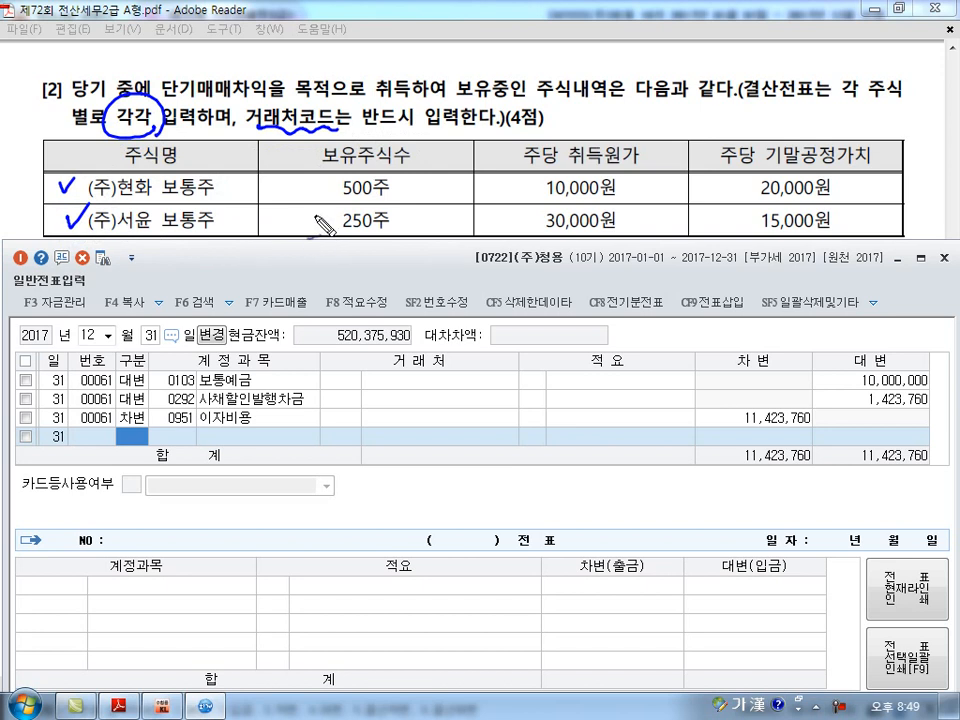
pyautogui.moveTo(338, 201); pyautogui.dragTo(390, 199)
pyautogui.moveTo(546, 206); pyautogui.dragTo(614, 204)
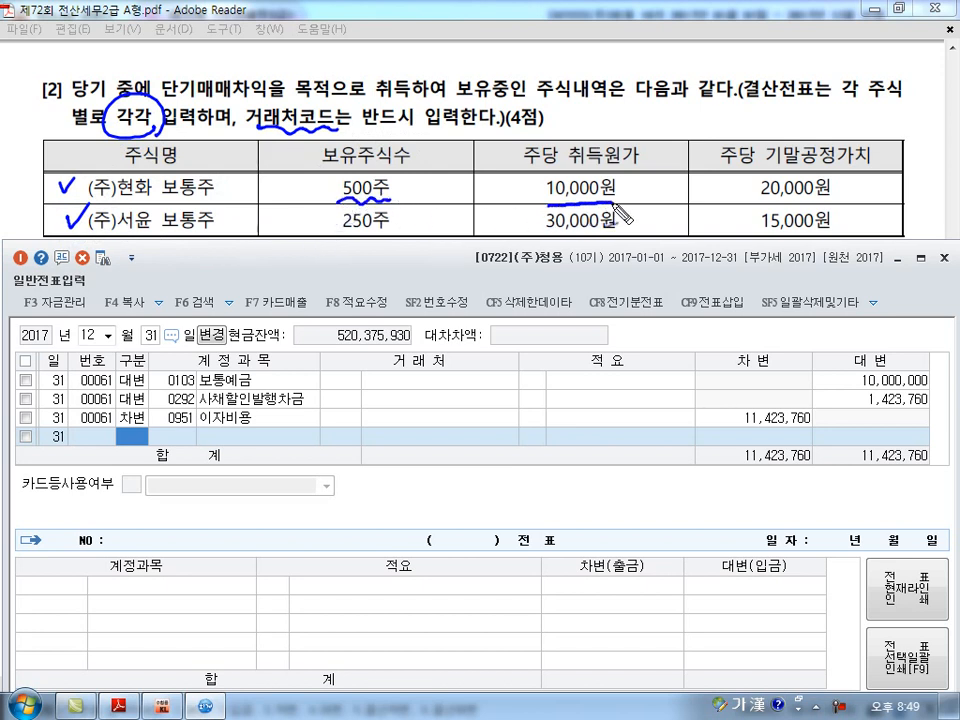
pyautogui.moveTo(758, 206); pyautogui.dragTo(830, 206)
pyautogui.moveTo(395, 179); pyautogui.dragTo(419, 200)
pyautogui.moveTo(419, 178)
pyautogui.mouseDown()
pyautogui.moveTo(396, 200)
pyautogui.moveTo(478, 192)
pyautogui.moveTo(519, 213)
pyautogui.moveTo(509, 190)
pyautogui.moveTo(520, 200)
pyautogui.mouseUp()
pyautogui.moveTo(509, 175)
pyautogui.mouseDown()
pyautogui.moveTo(545, 188)
pyautogui.moveTo(628, 190)
pyautogui.mouseUp()
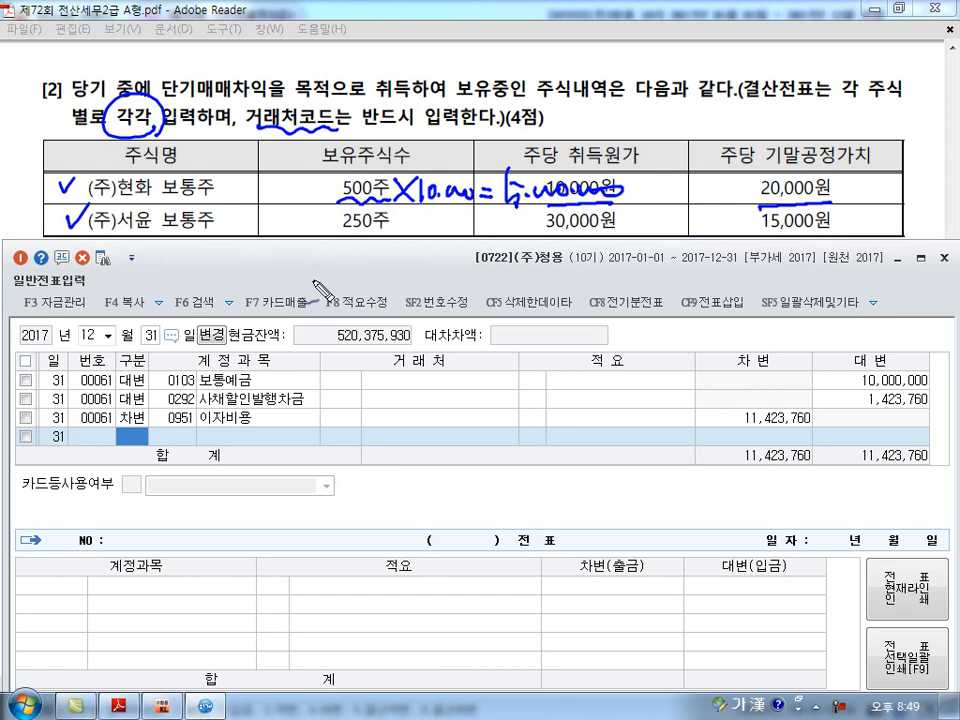
pyautogui.moveTo(338, 232); pyautogui.dragTo(388, 230)
pyautogui.moveTo(550, 233); pyautogui.dragTo(620, 230)
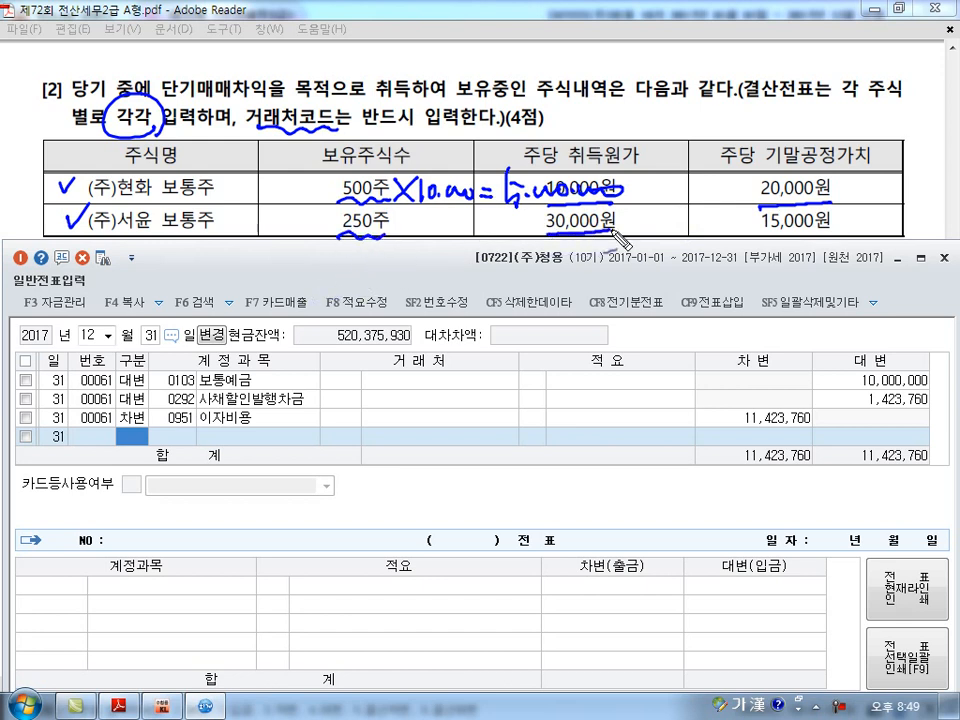
pyautogui.moveTo(758, 236); pyautogui.dragTo(830, 233)
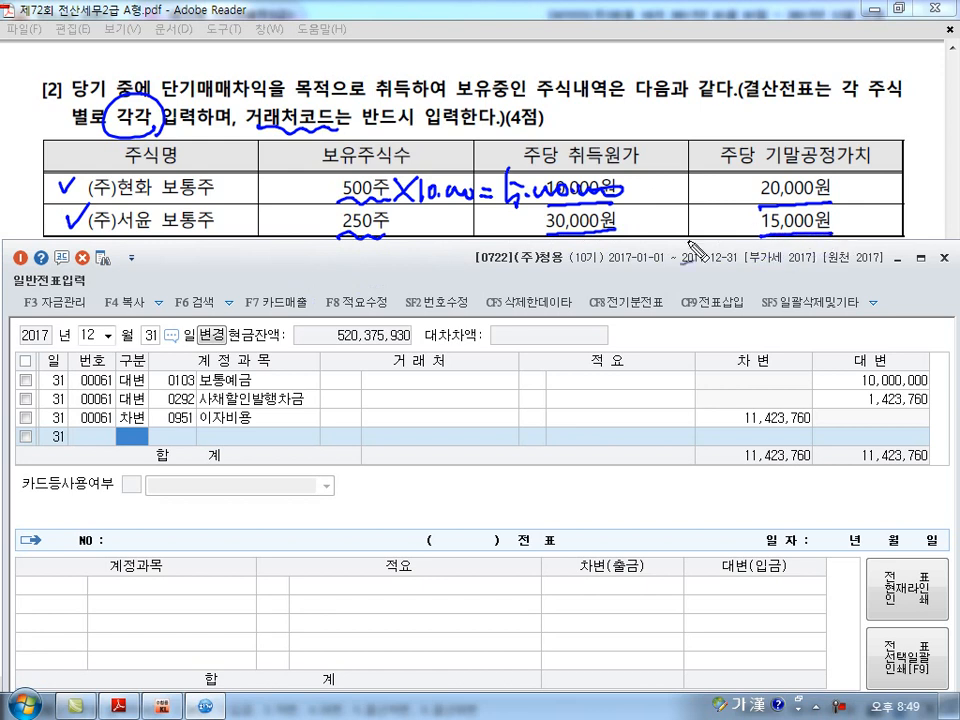
pyautogui.moveTo(410, 217); pyautogui.dragTo(388, 243)
pyautogui.moveTo(395, 218); pyautogui.dragTo(422, 237)
pyautogui.moveTo(429, 216)
pyautogui.mouseDown()
pyautogui.moveTo(436, 230)
pyautogui.moveTo(512, 233)
pyautogui.moveTo(502, 276)
pyautogui.moveTo(558, 268)
pyautogui.moveTo(574, 279)
pyautogui.moveTo(604, 262)
pyautogui.mouseUp()
pyautogui.moveTo(598, 206)
pyautogui.mouseDown()
pyautogui.moveTo(645, 192)
pyautogui.moveTo(606, 210)
pyautogui.mouseUp()
pyautogui.moveTo(588, 291); pyautogui.dragTo(621, 269)
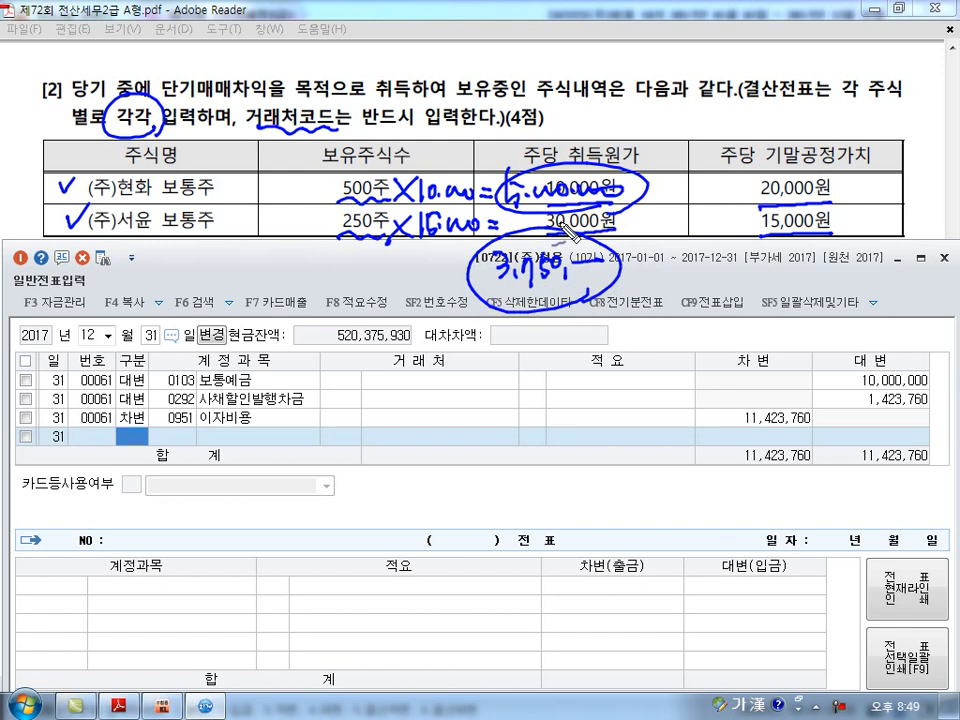
pyautogui.press('Escape')
# Enter a December 31 debit line for 0107 단기매매증권 with 거래처 (주)현화 and an amount of 5,000,000.
pyautogui.write('3')
pyautogui.press('Return')
pyautogui.write('107')
pyautogui.press('Return')
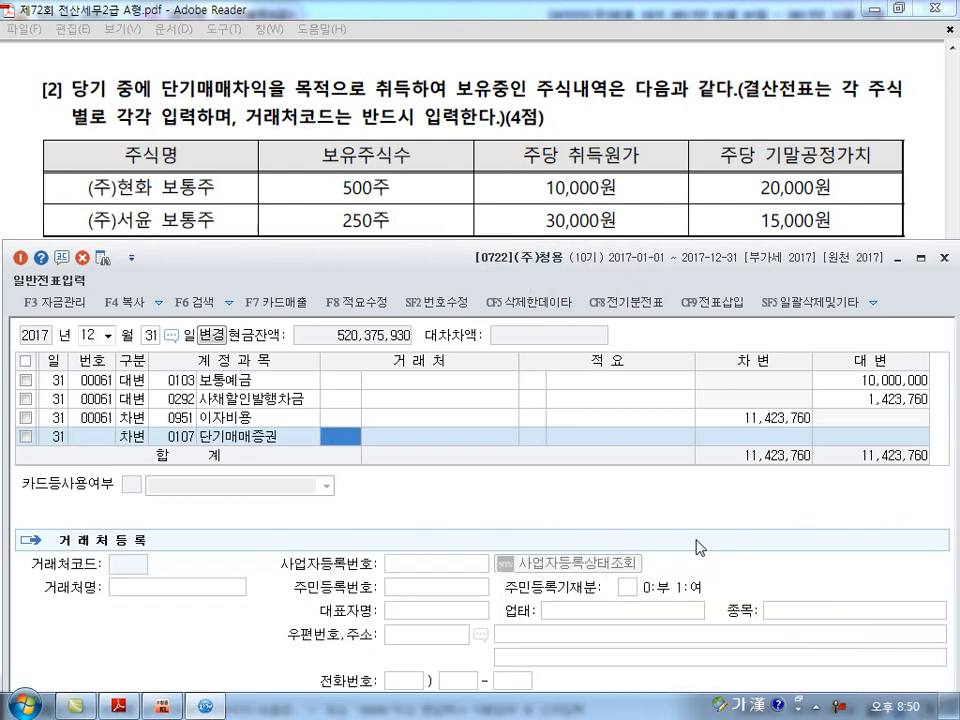
pyautogui.write('현화')
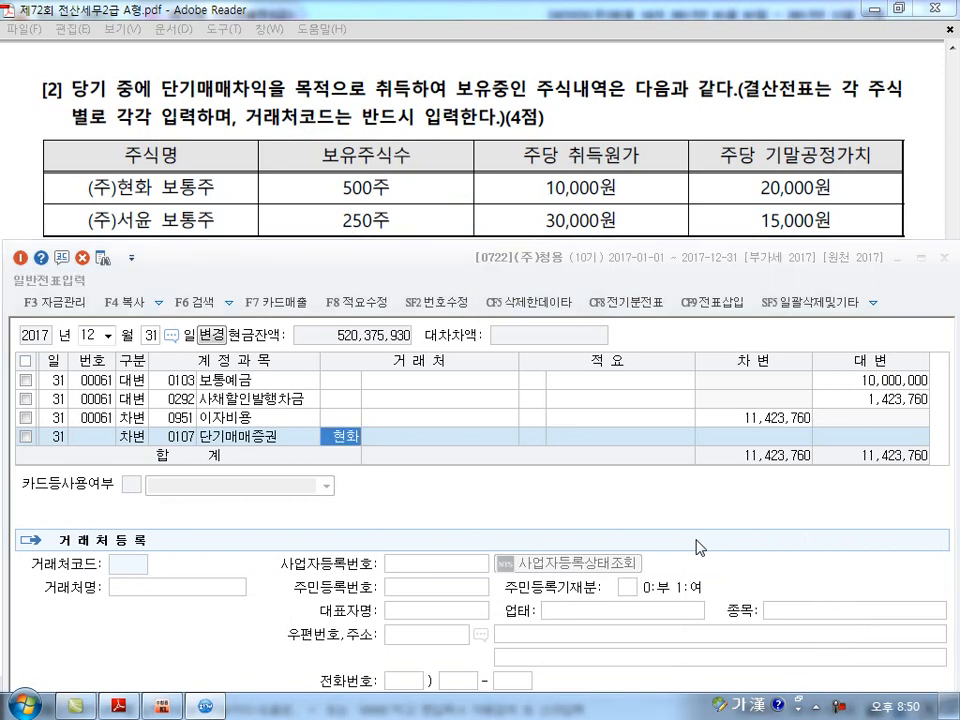
pyautogui.press('Return')
pyautogui.press('Return')
pyautogui.press('Return')
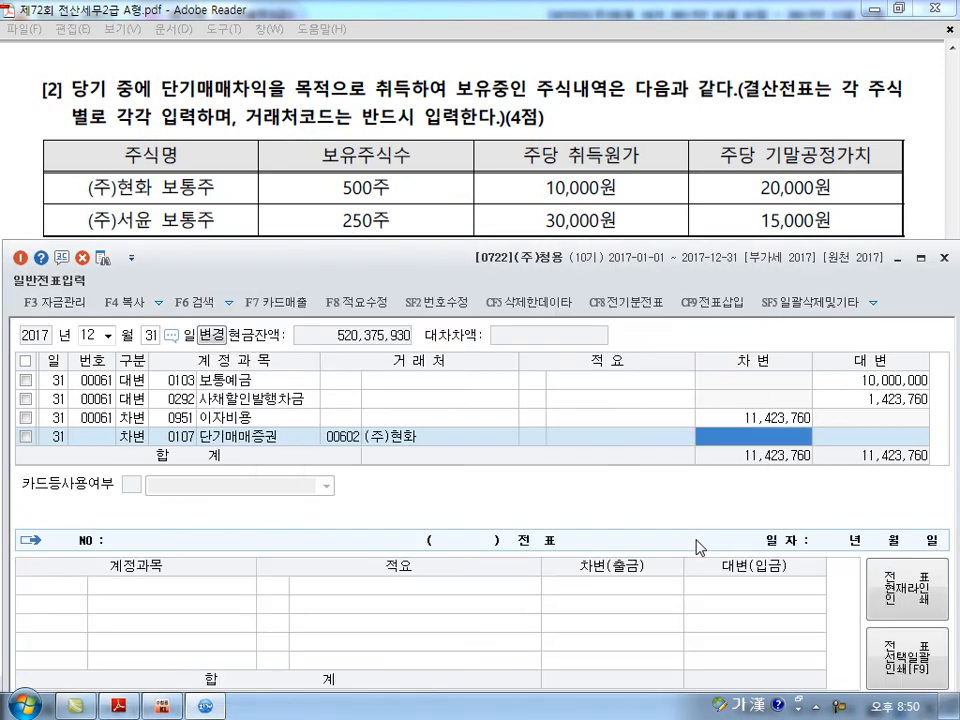
pyautogui.write('5000000')
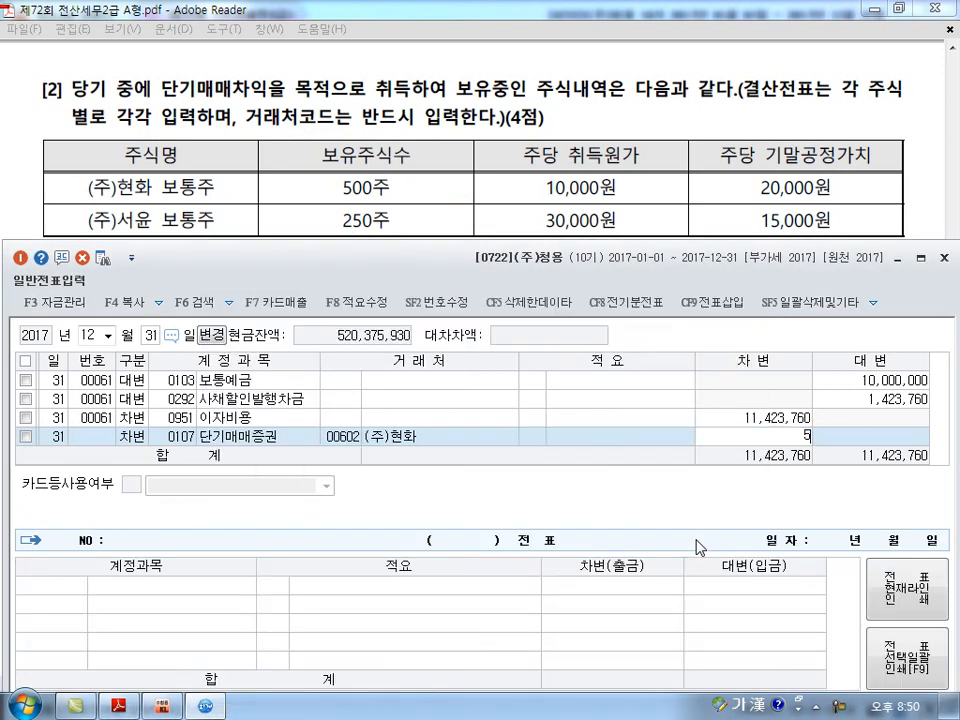
pyautogui.press('Return')
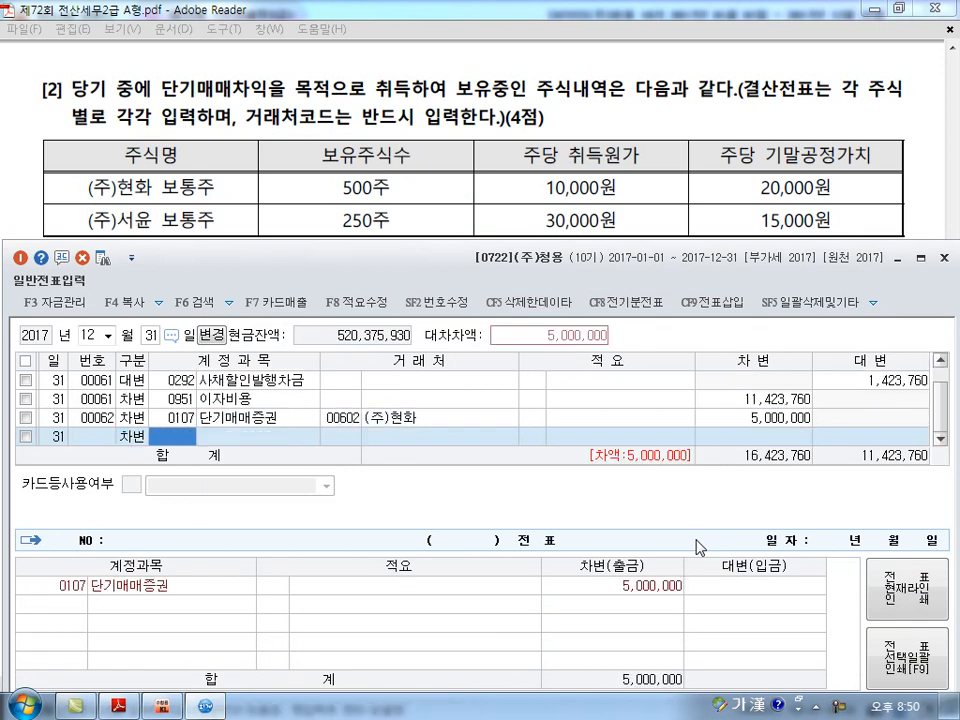
# Balance it with a credit line for 0905 단기매매증권평가이익 of 5,000,000, finding the account by 단기매.
pyautogui.write('단기매')
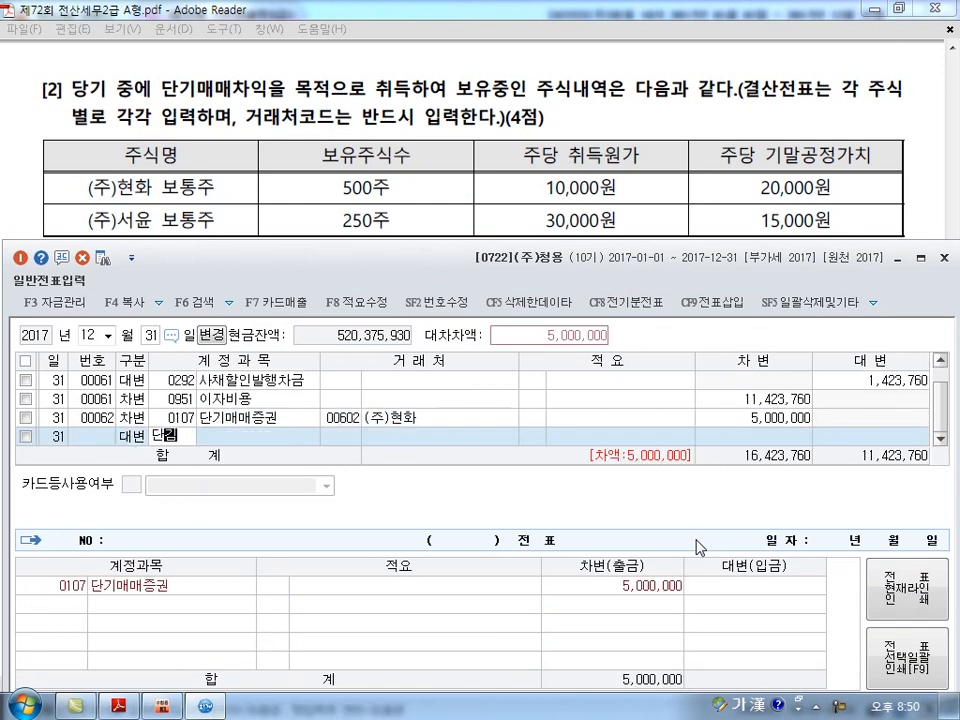
pyautogui.press('Return')
pyautogui.press('Down')
pyautogui.press('Return')
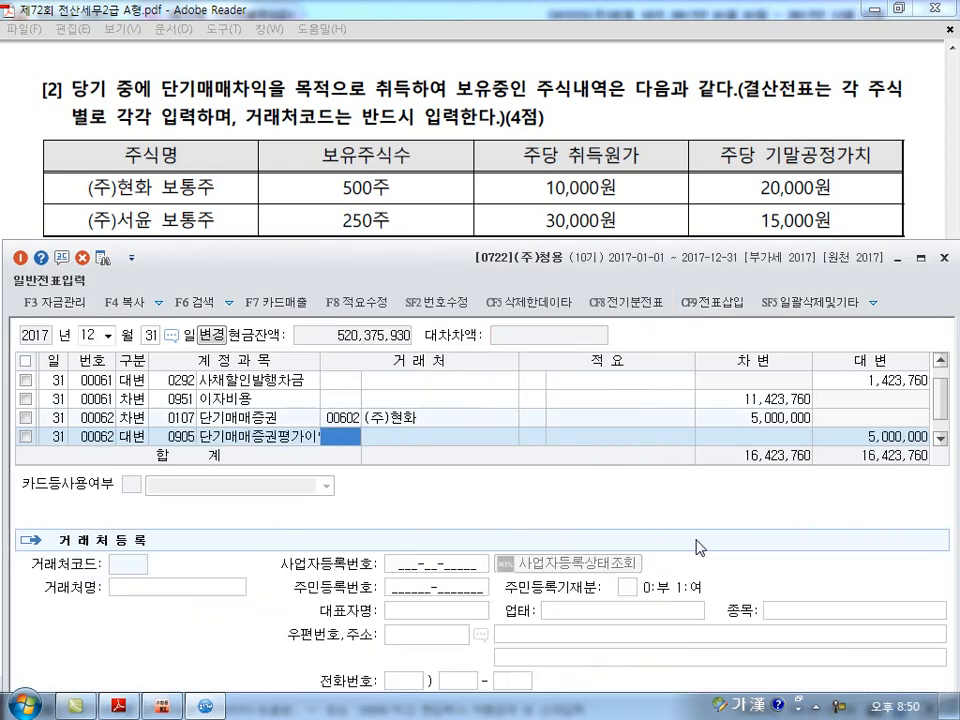
pyautogui.press('Return')
pyautogui.press('Return')
pyautogui.press('Return')
# Start the second stock's voucher with a credit line for 0107 단기매매증권 of 3,750,000, leaving 거래처 blank.
pyautogui.write('4')
pyautogui.press('Return')
pyautogui.write('0107')
pyautogui.press('Return')
pyautogui.press('Return')
pyautogui.press('Return')
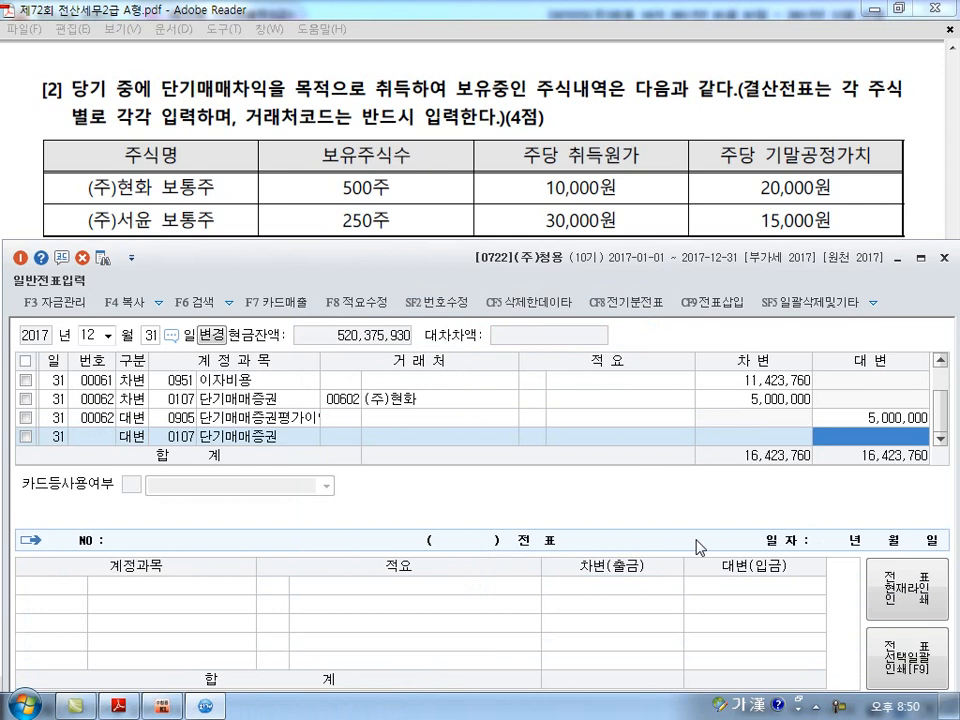
pyautogui.write('3750000')
pyautogui.press('Return')
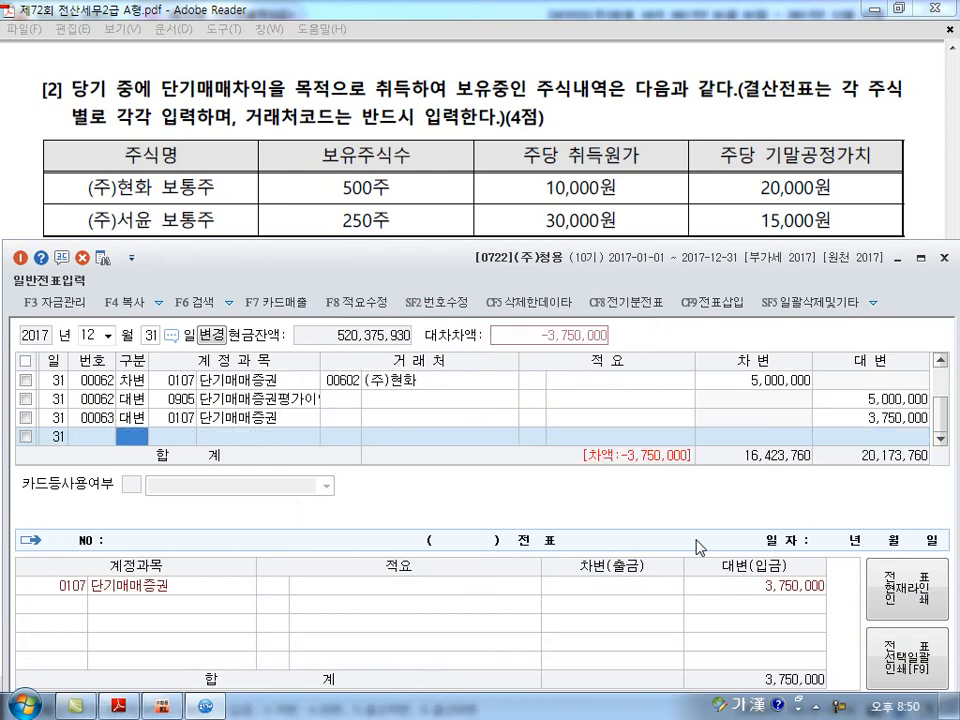
# Add the offsetting debit line for 0957 단기매매증권평가손실 of 3,750,000, finding the account by 단기매.
pyautogui.write('3')
pyautogui.press('Return')
pyautogui.write('단기매')
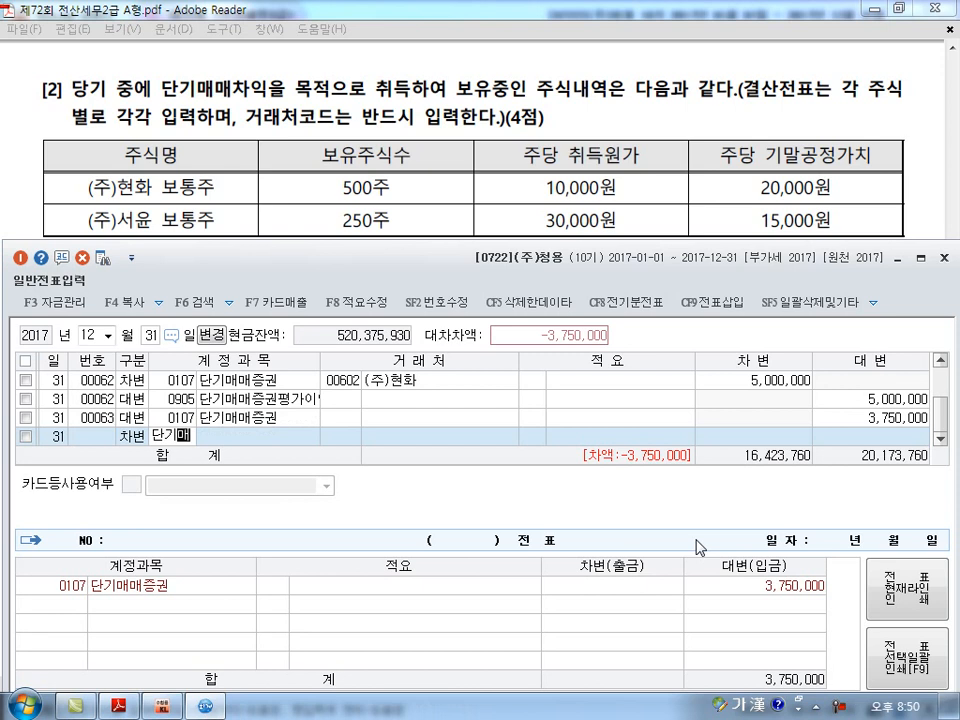
pyautogui.press('Return')
pyautogui.press('Down')
pyautogui.press('Down')
pyautogui.press('Down')
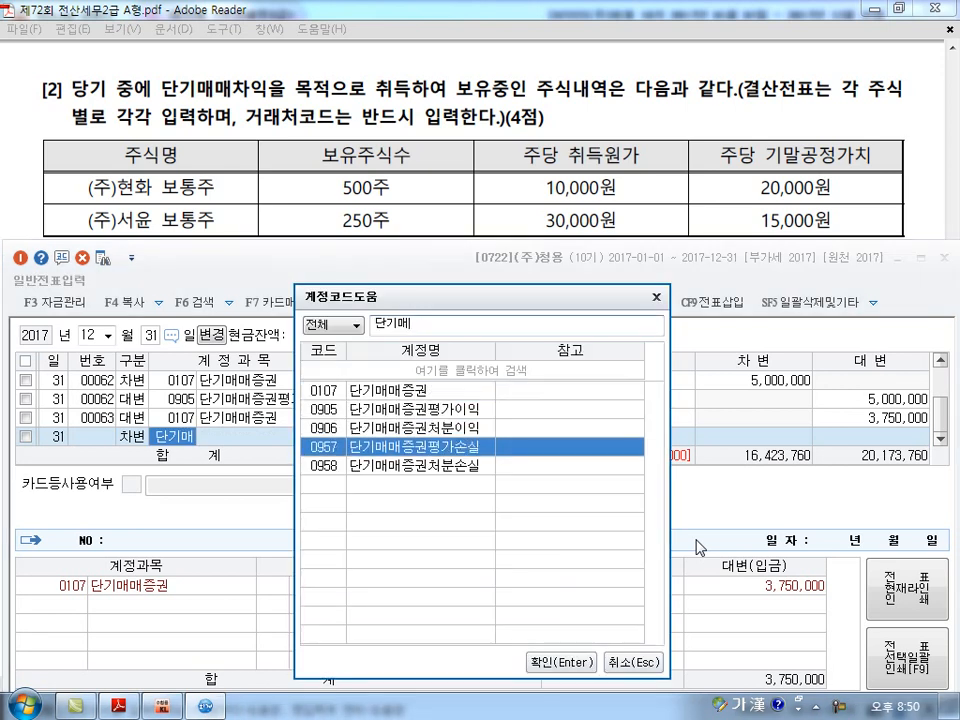
pyautogui.press('Return')
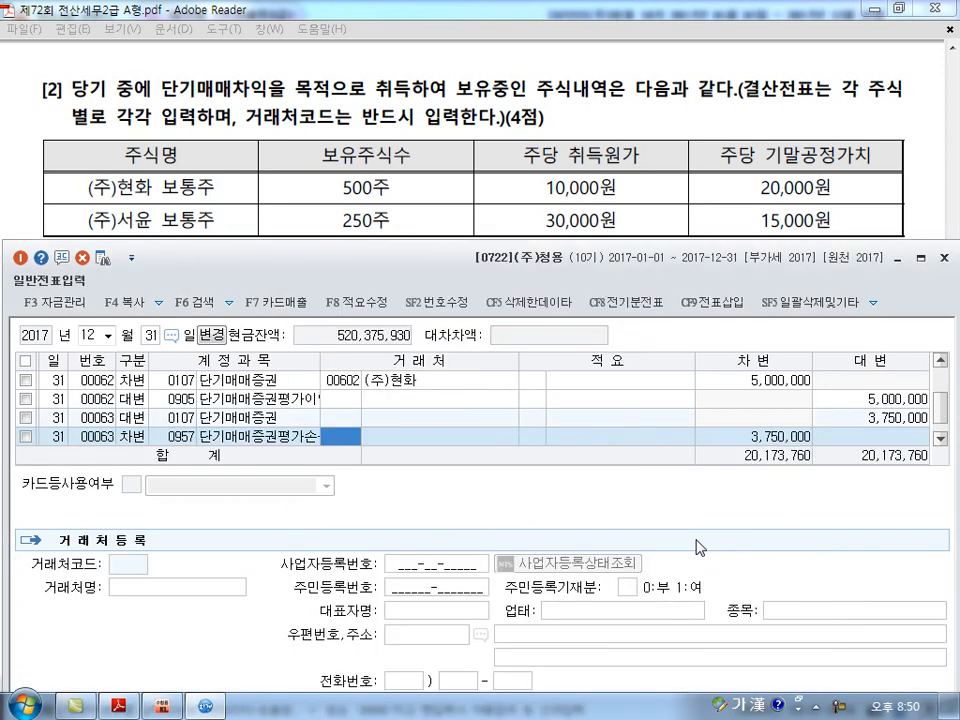
pyautogui.press('Return')
pyautogui.press('Return')
pyautogui.press('Return')
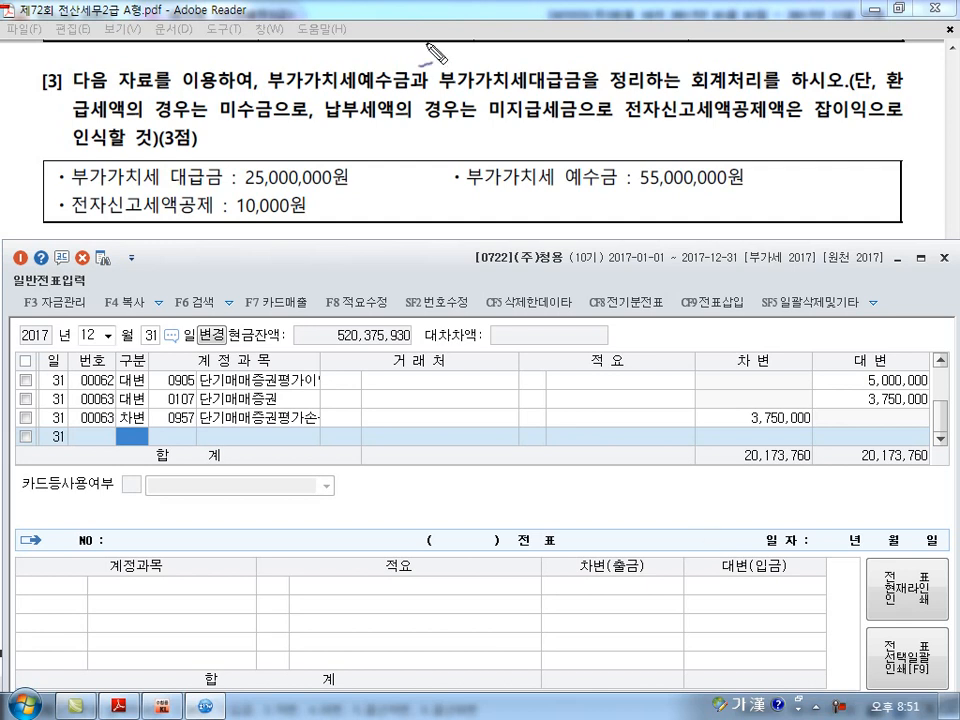
# Mark 미지급세금 and 잡이익 in question [3] and sketch the VAT offset entry with 미지급세금 or 미수금 as the balancing account.
pyautogui.moveTo(491, 124); pyautogui.dragTo(598, 125)
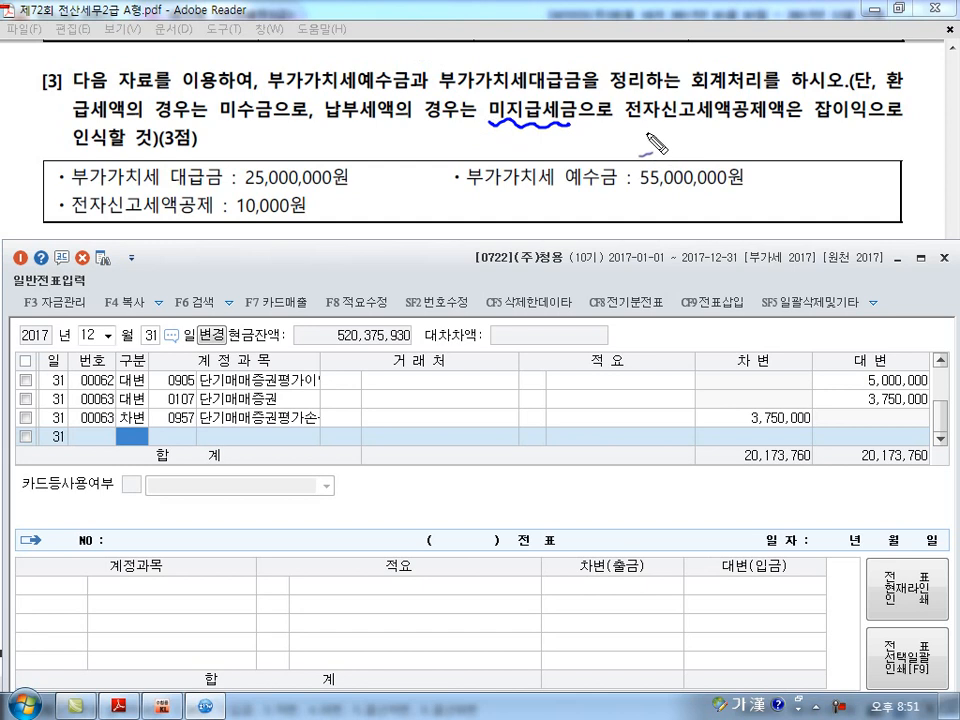
pyautogui.moveTo(840, 128)
pyautogui.mouseDown()
pyautogui.moveTo(812, 100)
pyautogui.moveTo(842, 131)
pyautogui.mouseUp()
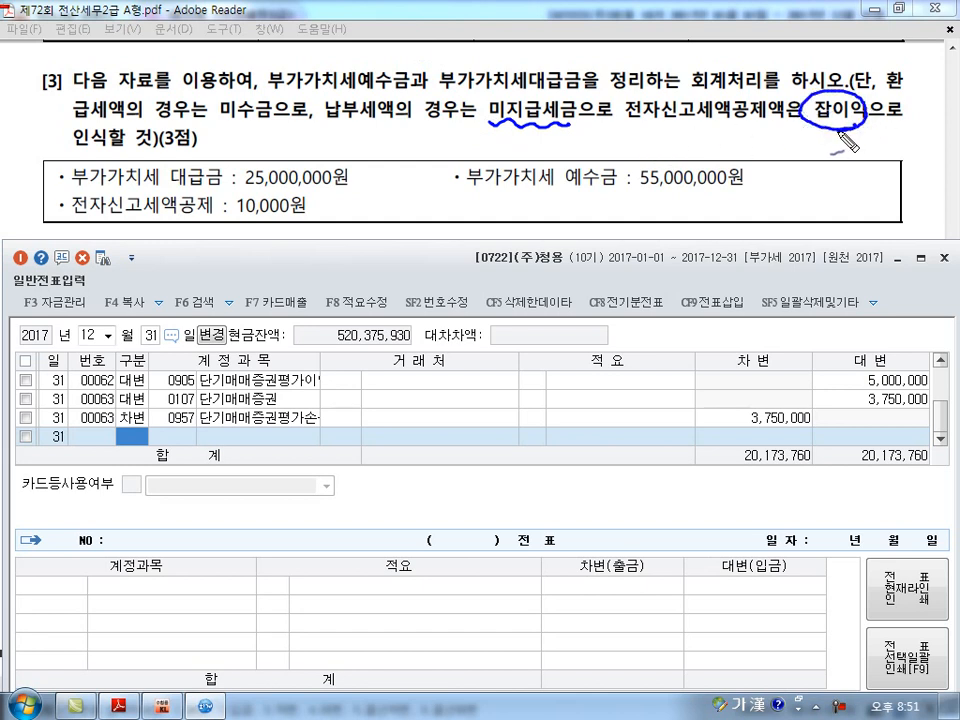
pyautogui.moveTo(466, 438); pyautogui.dragTo(466, 474)
pyautogui.moveTo(316, 450)
pyautogui.mouseDown()
pyautogui.moveTo(329, 451)
pyautogui.moveTo(336, 478)
pyautogui.moveTo(410, 476)
pyautogui.mouseUp()
pyautogui.moveTo(490, 450)
pyautogui.mouseDown()
pyautogui.moveTo(496, 470)
pyautogui.moveTo(612, 462)
pyautogui.mouseUp()
pyautogui.moveTo(470, 497)
pyautogui.mouseDown()
pyautogui.moveTo(470, 557)
pyautogui.moveTo(520, 578)
pyautogui.moveTo(548, 562)
pyautogui.moveTo(556, 580)
pyautogui.mouseUp()
pyautogui.moveTo(428, 535)
pyautogui.mouseDown()
pyautogui.moveTo(300, 430)
pyautogui.moveTo(432, 520)
pyautogui.mouseUp()
pyautogui.moveTo(560, 608); pyautogui.dragTo(568, 606)
pyautogui.moveTo(548, 562)
pyautogui.mouseDown()
pyautogui.moveTo(558, 576)
pyautogui.moveTo(610, 578)
pyautogui.mouseUp()
pyautogui.moveTo(640, 372)
pyautogui.mouseDown()
pyautogui.moveTo(560, 430)
pyautogui.moveTo(640, 520)
pyautogui.mouseUp()
pyautogui.moveTo(322, 583)
pyautogui.mouseDown()
pyautogui.moveTo(343, 602)
pyautogui.moveTo(360, 592)
pyautogui.mouseUp()
pyautogui.moveTo(352, 598); pyautogui.dragTo(392, 590)
pyautogui.moveTo(384, 592); pyautogui.dragTo(394, 602)
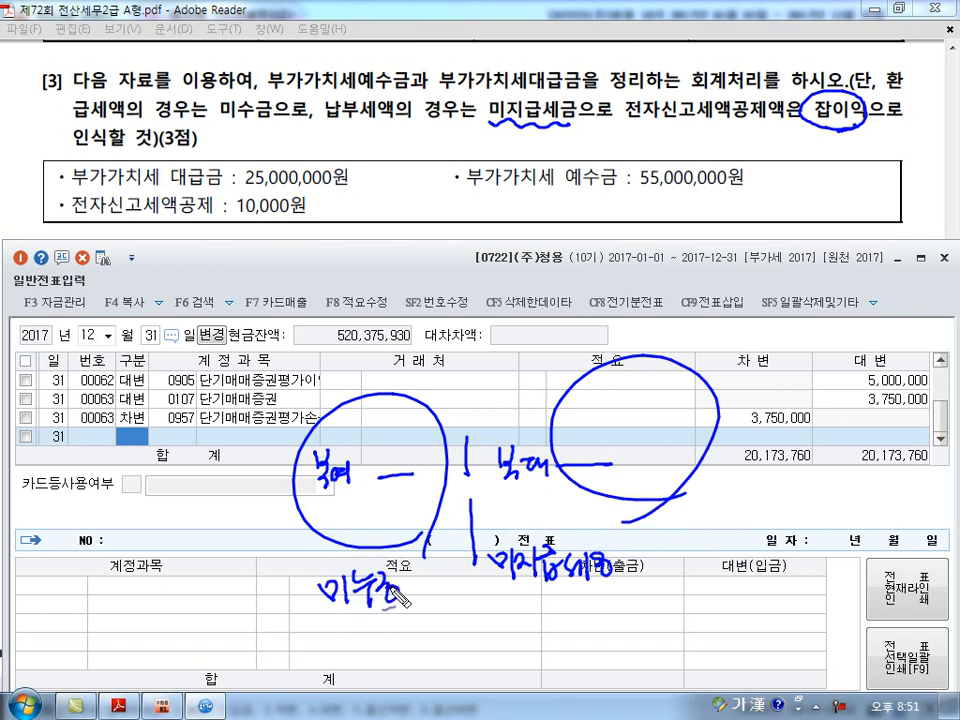
# Underline the 전자신고세액공제 amount of 10,000원, add a line beneath the sketched 미지급세금, and clear the ink.
pyautogui.moveTo(258, 250); pyautogui.dragTo(281, 214)
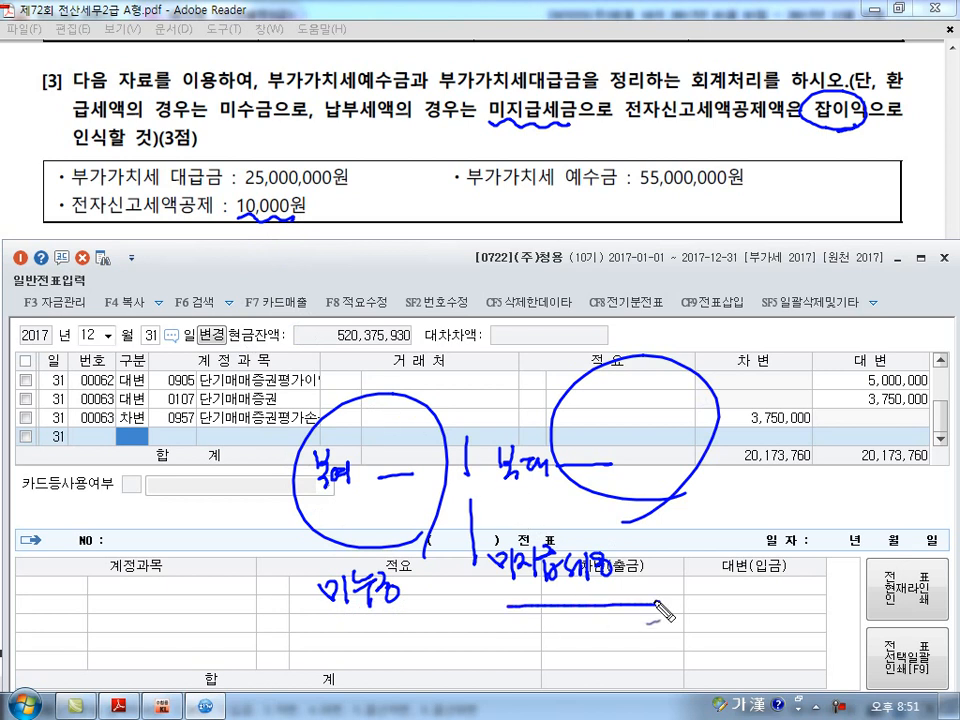
pyautogui.moveTo(507, 603); pyautogui.dragTo(659, 601)
pyautogui.press('Escape')
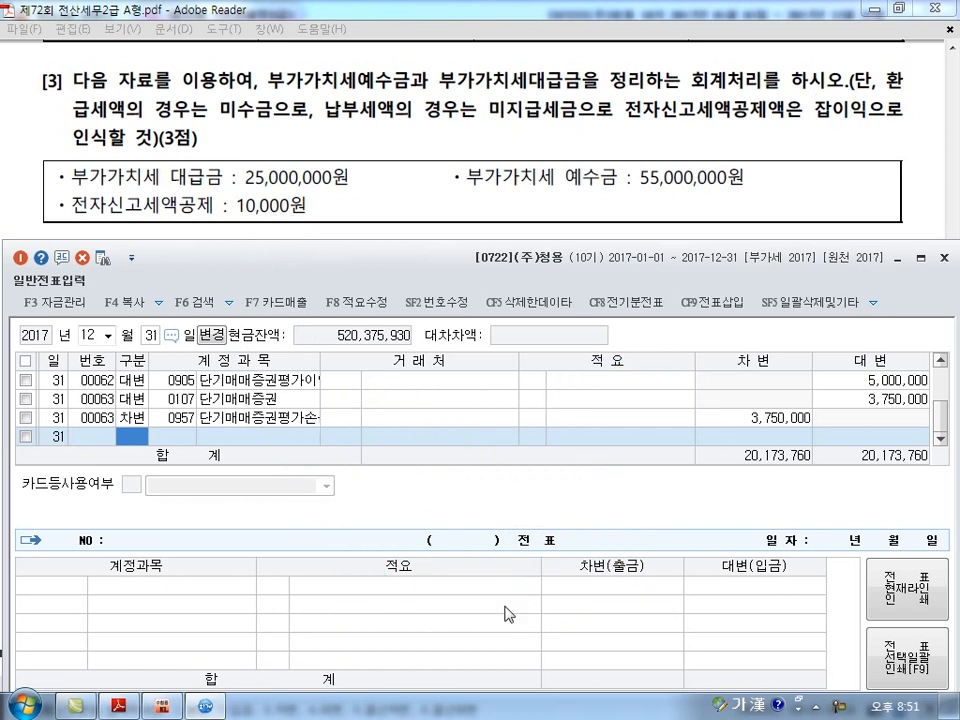
# Enter a debit line for 0255 부가세예수금 of 55,000,000 for question [3].
pyautogui.write('3')
pyautogui.press('Return')
pyautogui.write('255')
pyautogui.press('Return')
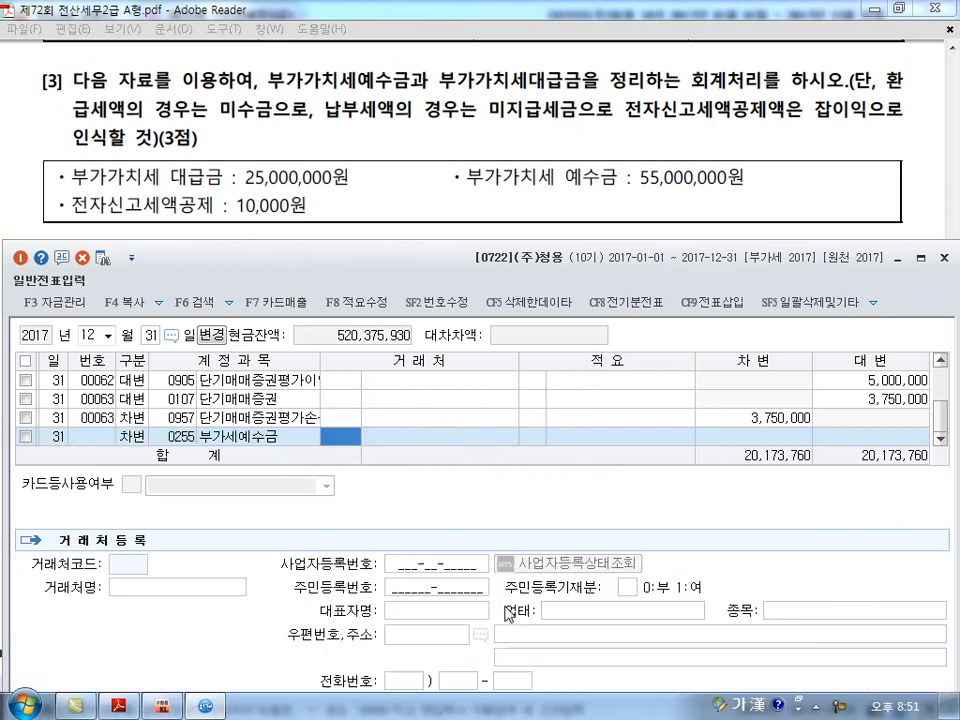
pyautogui.press('Return')
pyautogui.press('Return')
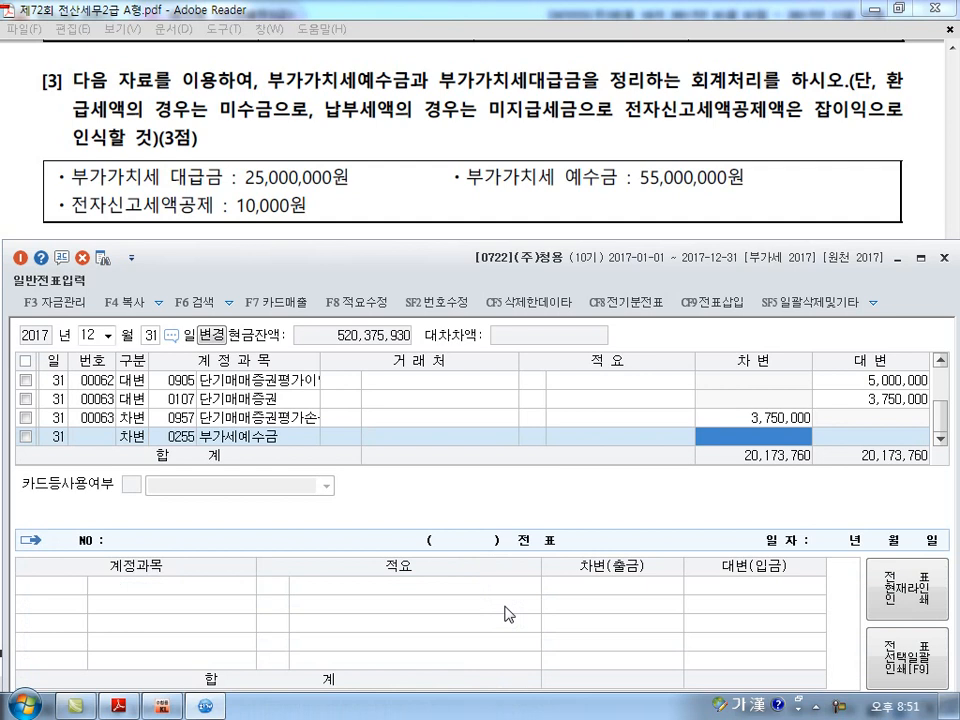
pyautogui.write('55000000')
pyautogui.press('Return')
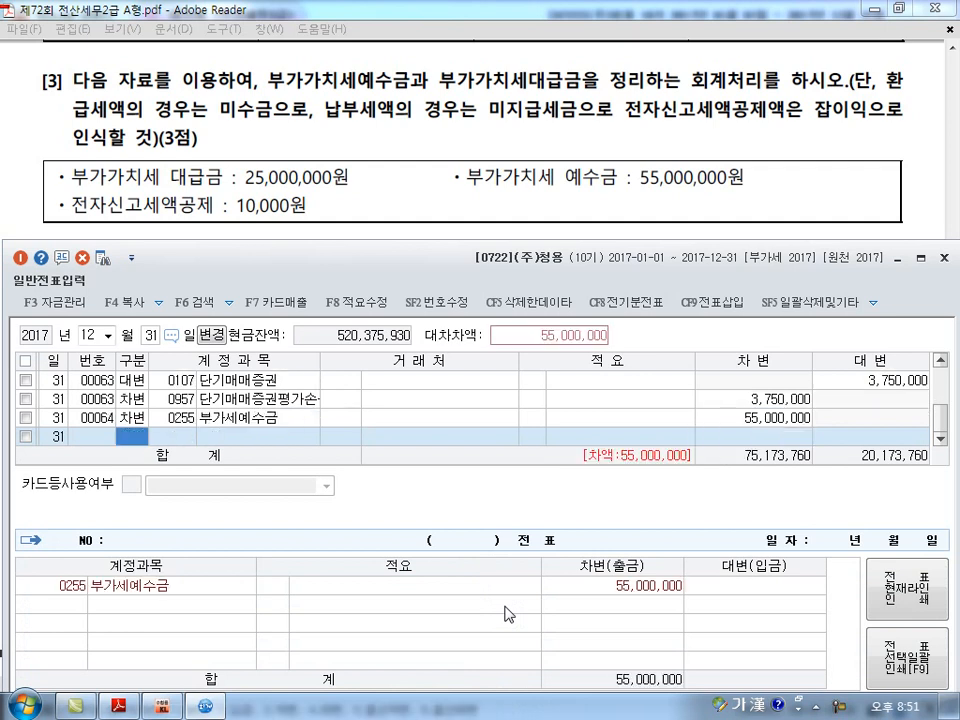
# Add a credit line for 0135 부가세대급금 of 25,000,000 to the VAT voucher.
pyautogui.write('4')
pyautogui.press('Return')
pyautogui.write('135')
pyautogui.press('Return')
pyautogui.press('Return')
pyautogui.press('Return')
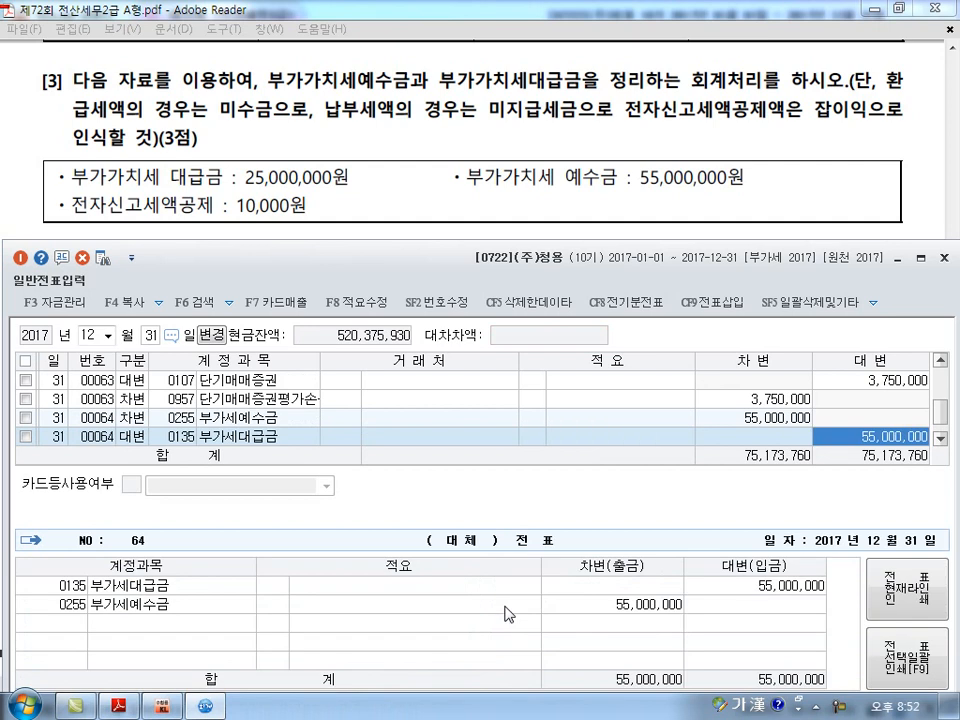
pyautogui.write('25000000')
pyautogui.press('Return')
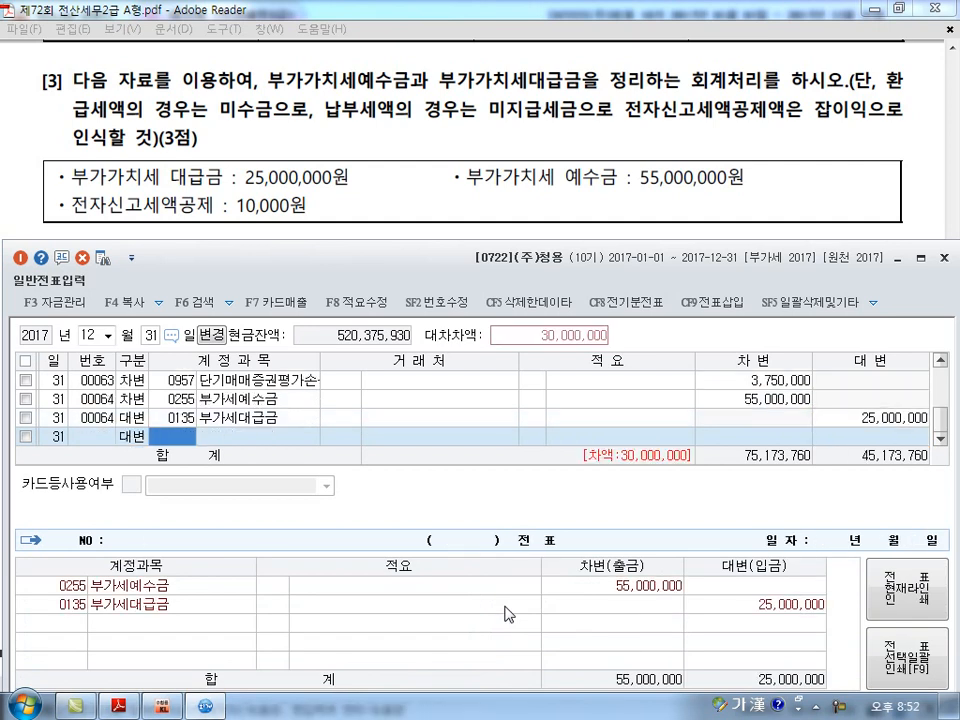
# Add a credit line for 0261 미지급세금, finding the account by 미지급, and set its amount to 29,900,000.
pyautogui.write('253')
pyautogui.press('Return')
pyautogui.write('미지급')
pyautogui.press('Return')
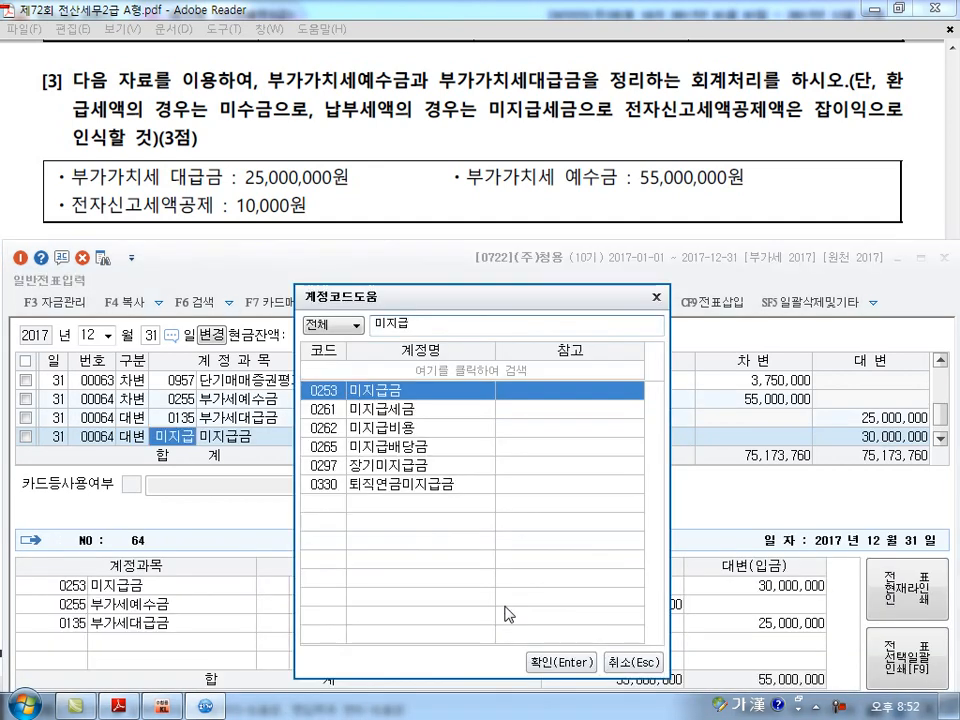
pyautogui.press('Down')
pyautogui.press('Return')
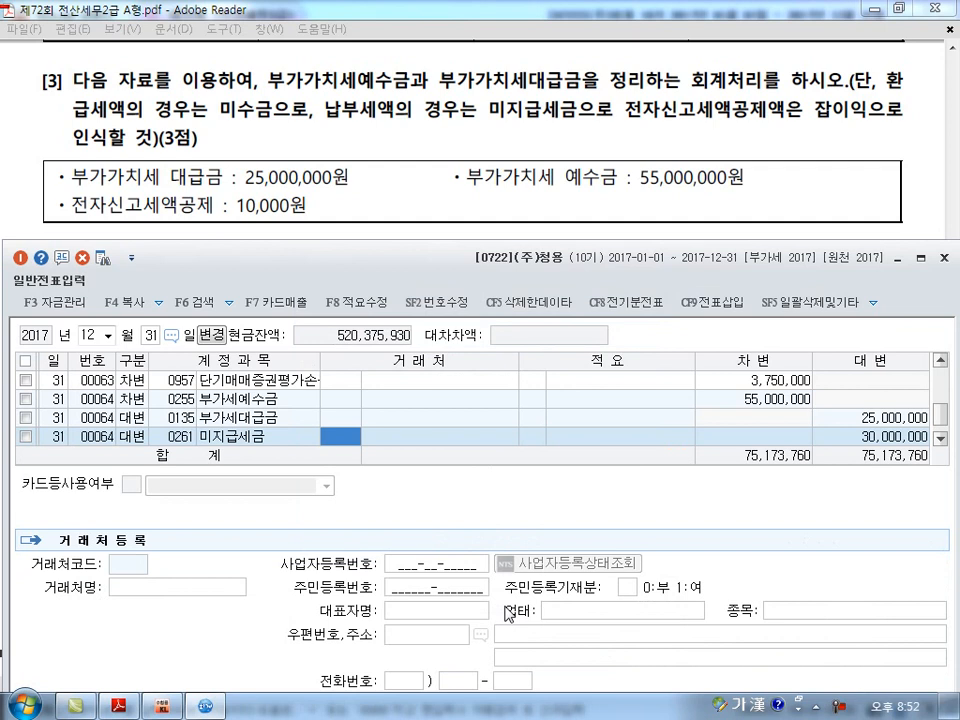
pyautogui.press('Return')
pyautogui.press('Return')
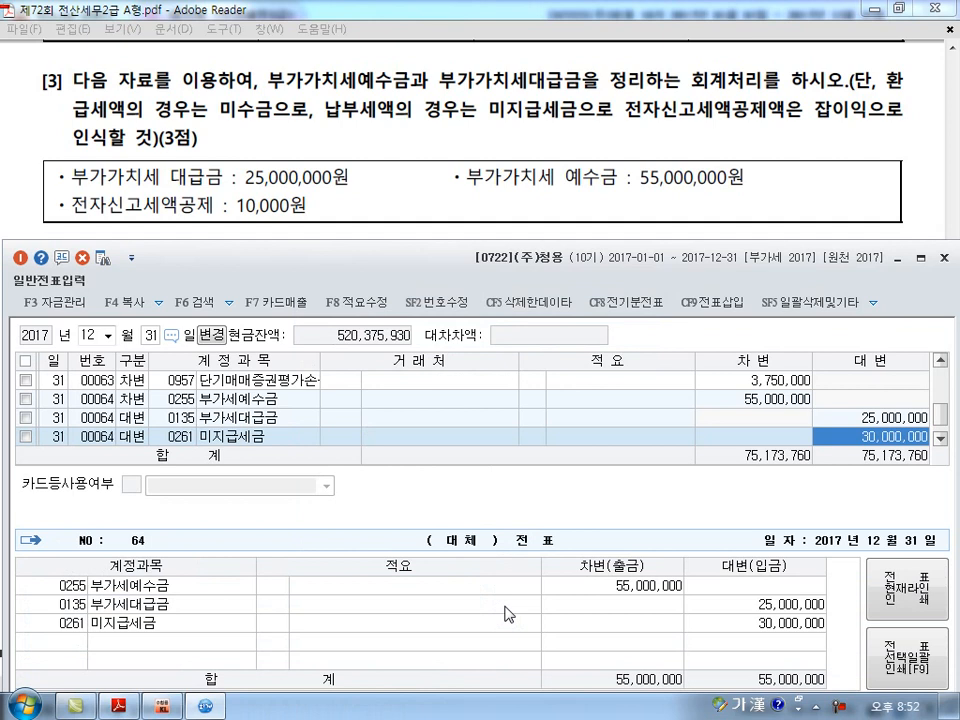
pyautogui.write('29,900,')
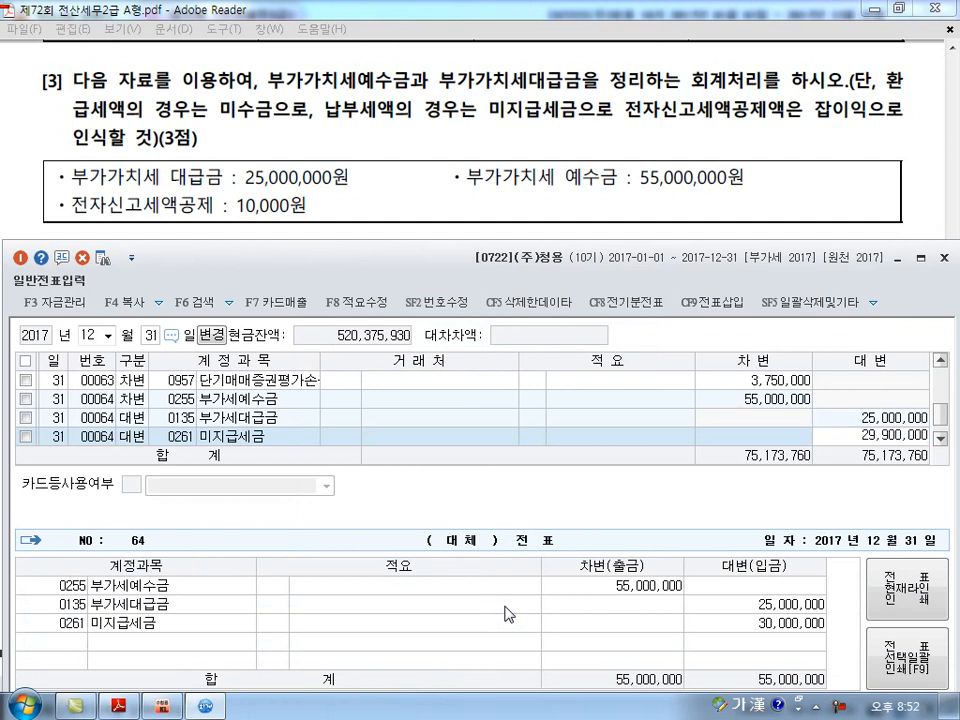
pyautogui.write('000')
pyautogui.press('Return')
# Complete the VAT voucher with a credit line for 0930 잡이익 of 100,000.
pyautogui.write('930')
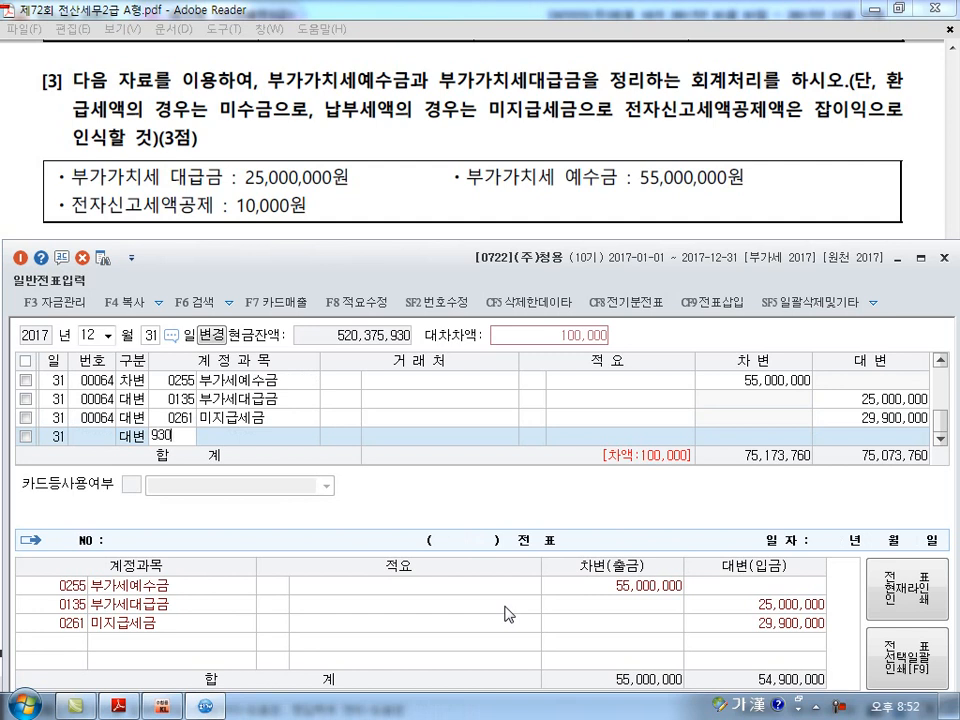
pyautogui.press('Return')
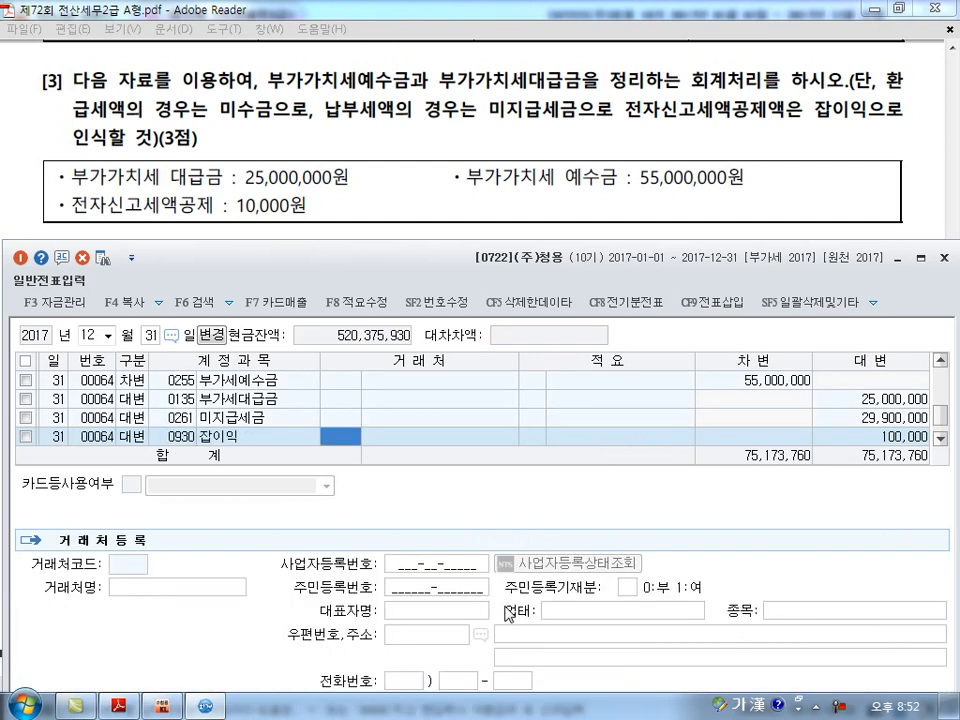
pyautogui.press('Down')
# Switch to the exam PDF in Adobe Reader and mark 전, 퇴직급여추계액 and 퇴직급여충당부채 in question [4].
pyautogui.hotkey('alt', 'Tab')
pyautogui.scroll(-3, 507, 613)
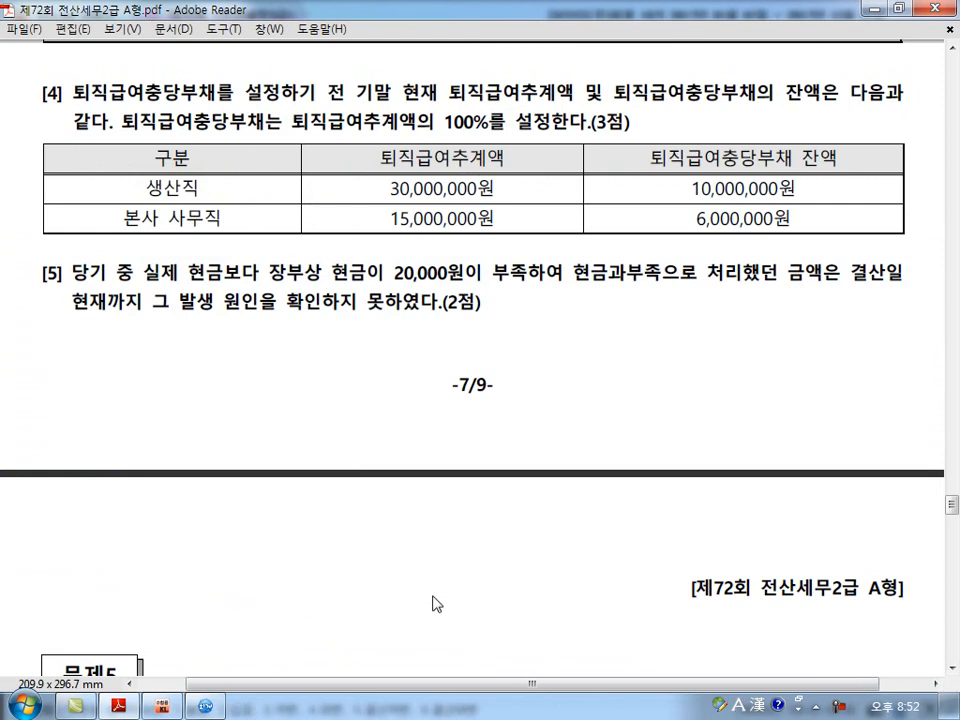
pyautogui.hotkey('ctrl', 'shift', 'd')
pyautogui.moveTo(323, 584); pyautogui.dragTo(337, 580)
pyautogui.moveTo(334, 74)
pyautogui.mouseDown()
pyautogui.moveTo(320, 102)
pyautogui.moveTo(348, 80)
pyautogui.mouseUp()
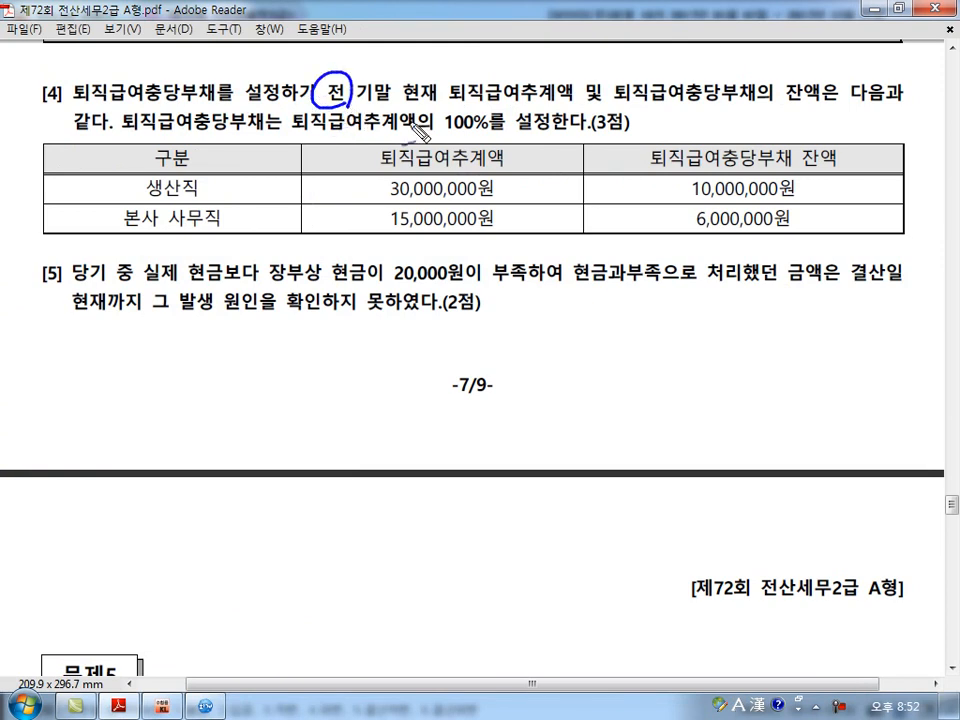
pyautogui.moveTo(547, 101); pyautogui.dragTo(553, 100)
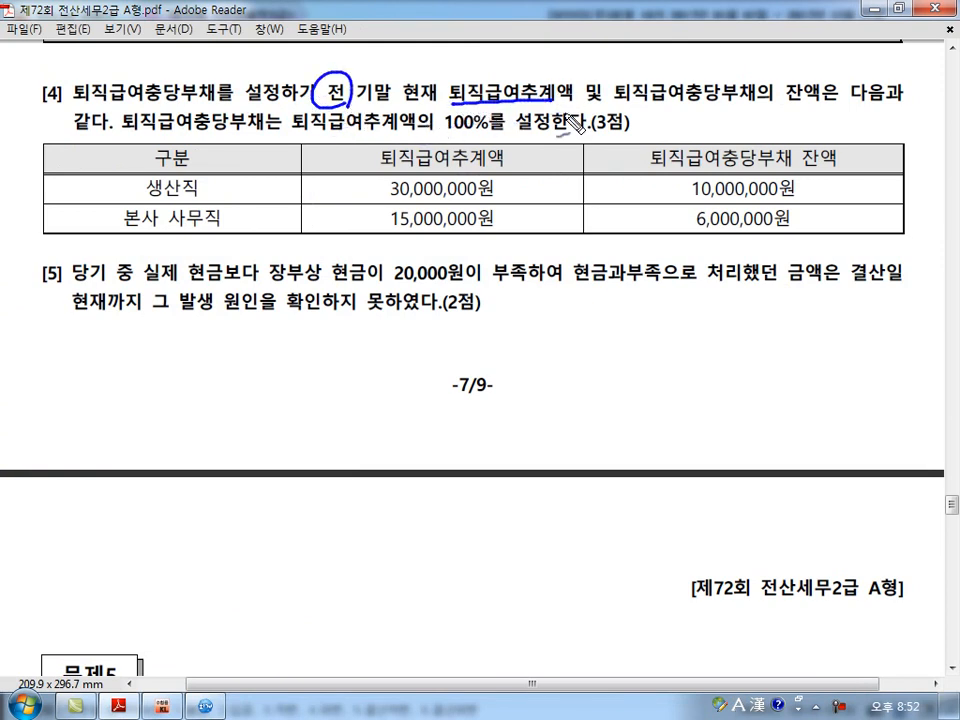
pyautogui.moveTo(635, 106); pyautogui.dragTo(743, 106)
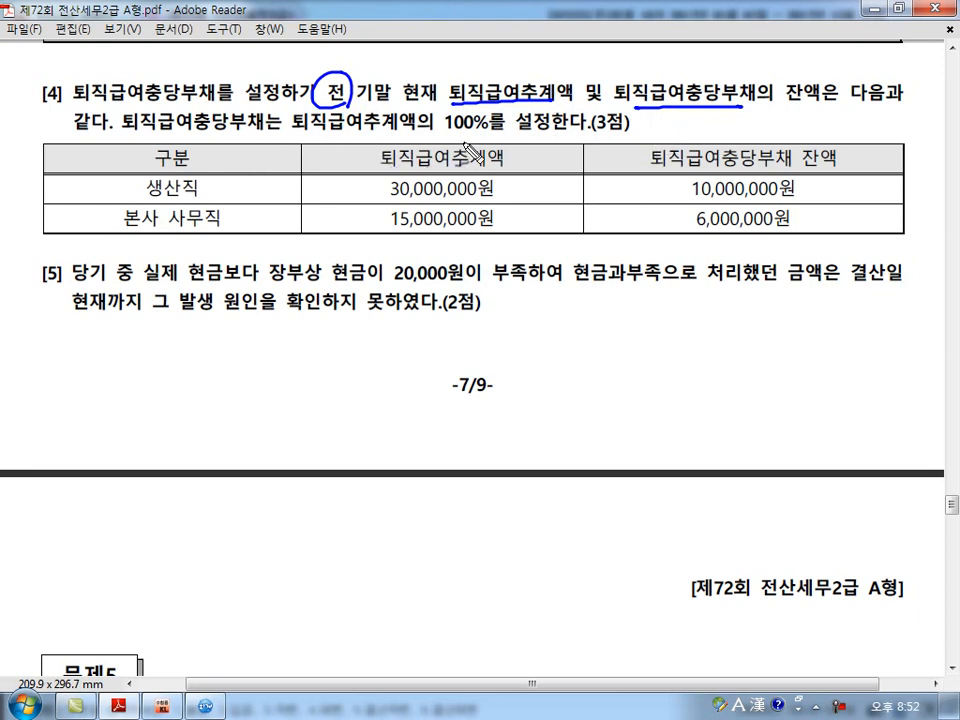
# Work out the 생산직 row of question [4] in ink as 30,000,000 × 100% minus 10,000,000, writing 20,— as its result.
pyautogui.moveTo(498, 180); pyautogui.dragTo(510, 196)
pyautogui.moveTo(510, 180)
pyautogui.mouseDown()
pyautogui.moveTo(497, 196)
pyautogui.moveTo(518, 196)
pyautogui.mouseUp()
pyautogui.moveTo(518, 211)
pyautogui.mouseDown()
pyautogui.moveTo(531, 207)
pyautogui.moveTo(523, 184)
pyautogui.mouseUp()
pyautogui.moveTo(533, 182)
pyautogui.mouseDown()
pyautogui.moveTo(541, 197)
pyautogui.moveTo(381, 208)
pyautogui.moveTo(560, 178)
pyautogui.mouseUp()
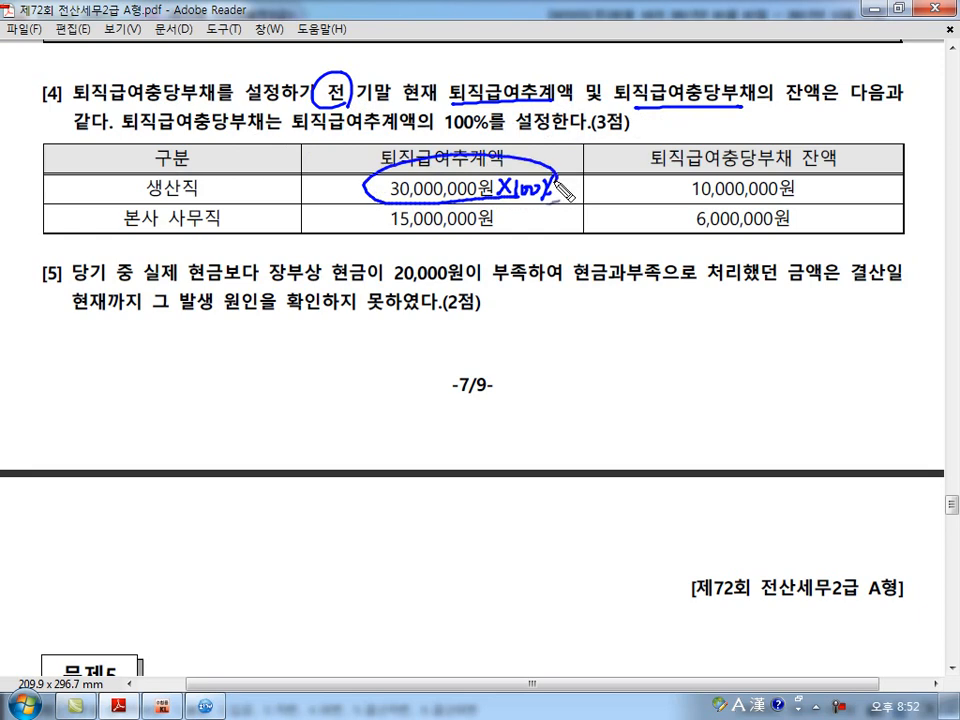
pyautogui.moveTo(640, 197); pyautogui.dragTo(677, 195)
pyautogui.moveTo(810, 201); pyautogui.dragTo(824, 186)
pyautogui.moveTo(810, 193); pyautogui.dragTo(853, 195)
pyautogui.moveTo(860, 184)
pyautogui.mouseDown()
pyautogui.moveTo(860, 195)
pyautogui.moveTo(860, 184)
pyautogui.mouseUp()
pyautogui.moveTo(875, 195); pyautogui.dragTo(903, 190)
# Work out the 본사 사무직 row in ink as 15,000,000 minus 6,000,000, circle both results, and clear the ink.
pyautogui.moveTo(622, 227); pyautogui.dragTo(655, 226)
pyautogui.moveTo(807, 217); pyautogui.dragTo(821, 216)
pyautogui.moveTo(807, 225); pyautogui.dragTo(823, 224)
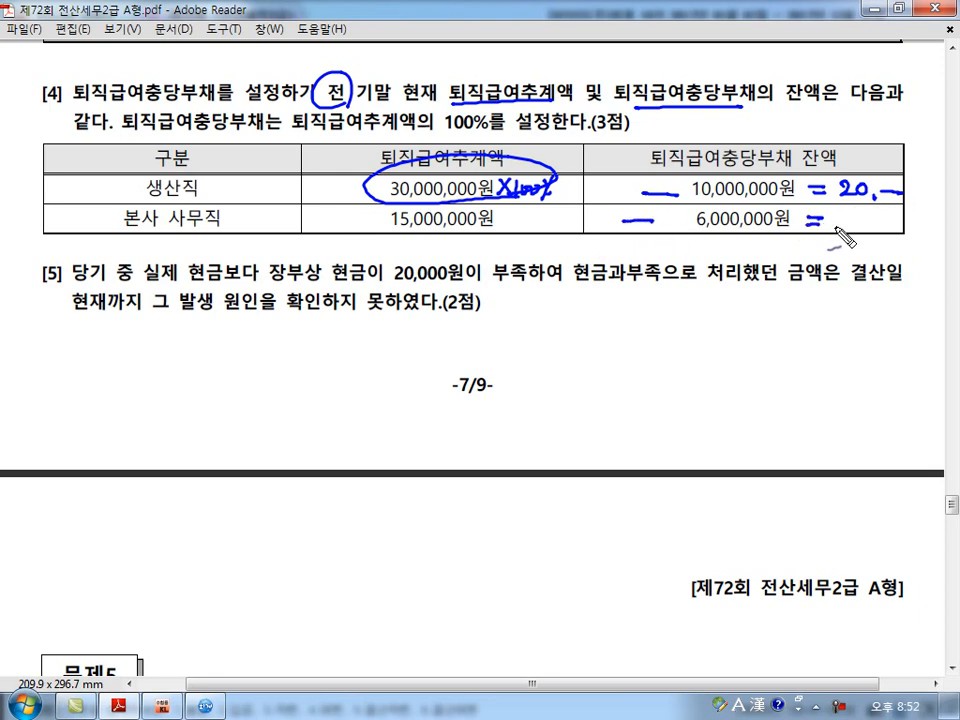
pyautogui.moveTo(841, 232)
pyautogui.mouseDown()
pyautogui.moveTo(851, 221)
pyautogui.moveTo(850, 265)
pyautogui.moveTo(889, 228)
pyautogui.moveTo(914, 229)
pyautogui.mouseUp()
pyautogui.click(859, 238)
pyautogui.moveTo(814, 153)
pyautogui.mouseDown()
pyautogui.moveTo(890, 245)
pyautogui.moveTo(822, 203)
pyautogui.mouseUp()
pyautogui.moveTo(848, 118); pyautogui.dragTo(846, 165)
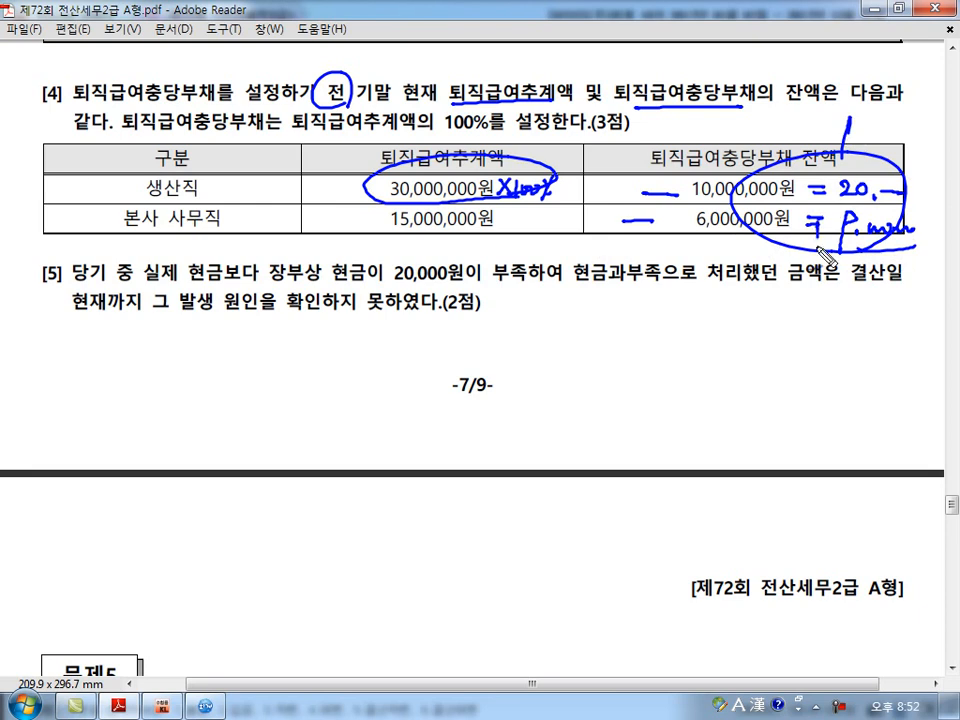
pyautogui.moveTo(819, 208); pyautogui.dragTo(817, 260)
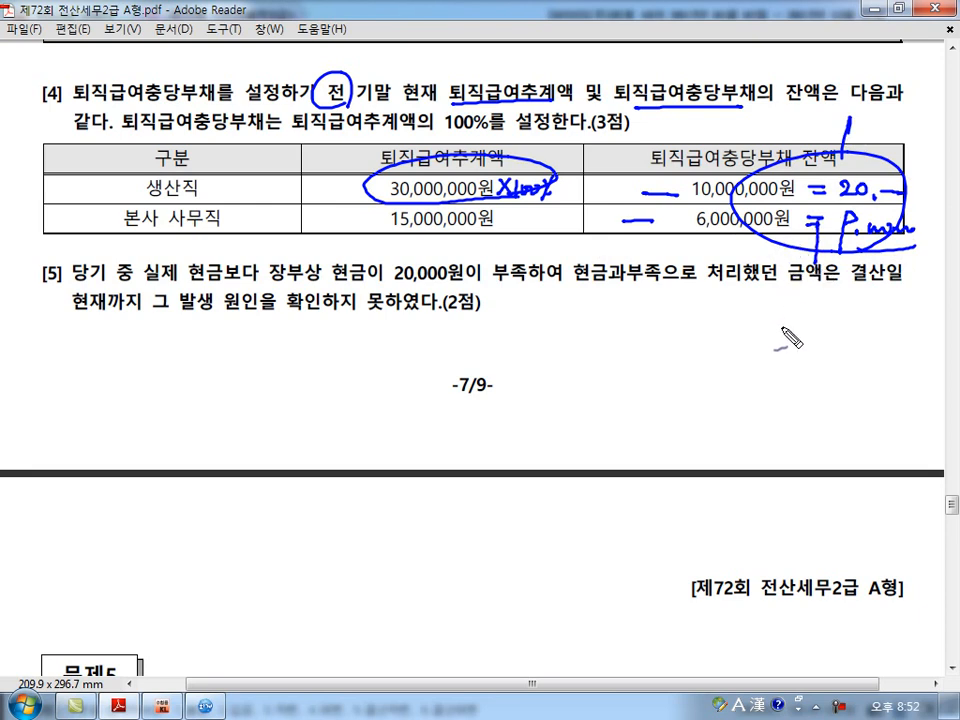
pyautogui.moveTo(763, 349); pyautogui.dragTo(773, 345)
pyautogui.press('Escape')
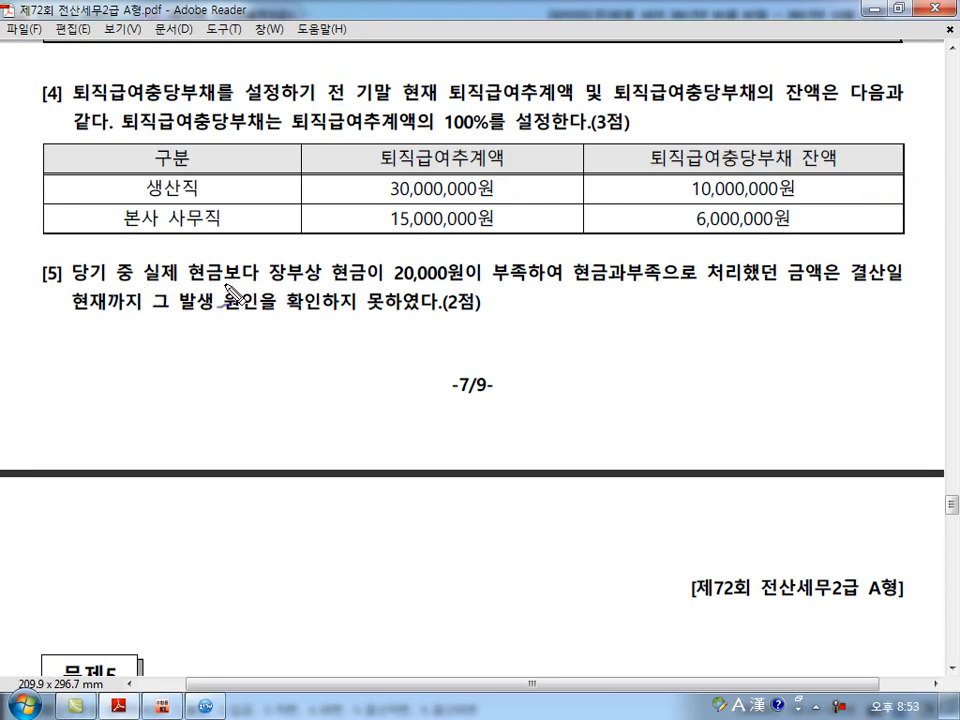
# Mark 실제 현금, 장부상 현금, 20,000원 and 현금과부족 in question [5] of the exam PDF.
pyautogui.moveTo(140, 292)
pyautogui.mouseDown()
pyautogui.moveTo(230, 252)
pyautogui.moveTo(185, 282)
pyautogui.mouseUp()
pyautogui.moveTo(268, 290)
pyautogui.mouseDown()
pyautogui.moveTo(320, 252)
pyautogui.moveTo(368, 291)
pyautogui.mouseUp()
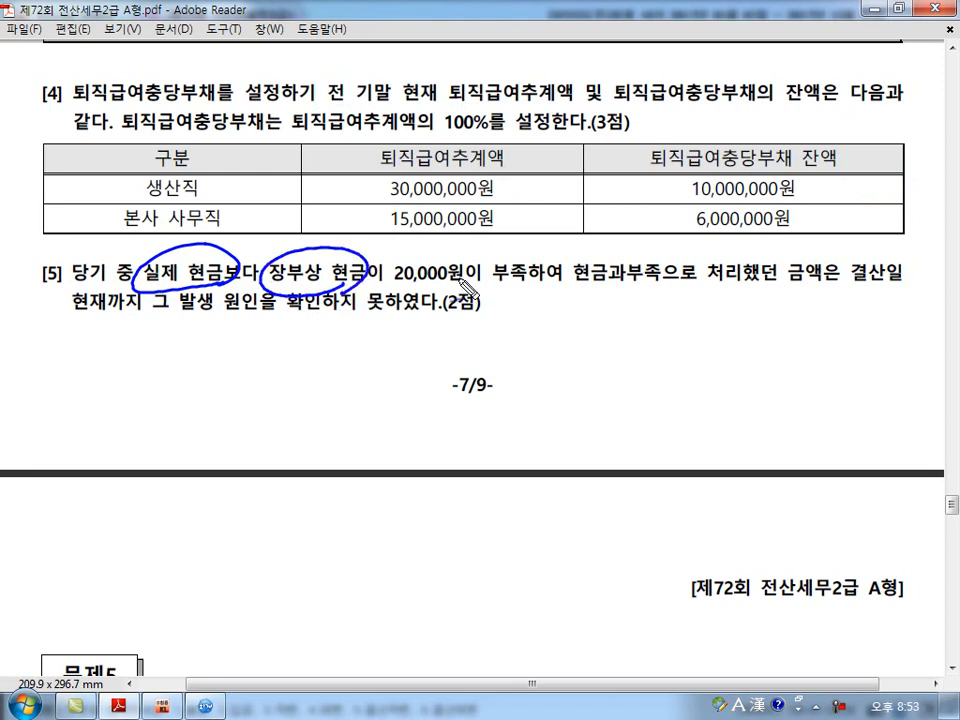
pyautogui.moveTo(554, 280); pyautogui.dragTo(645, 280)
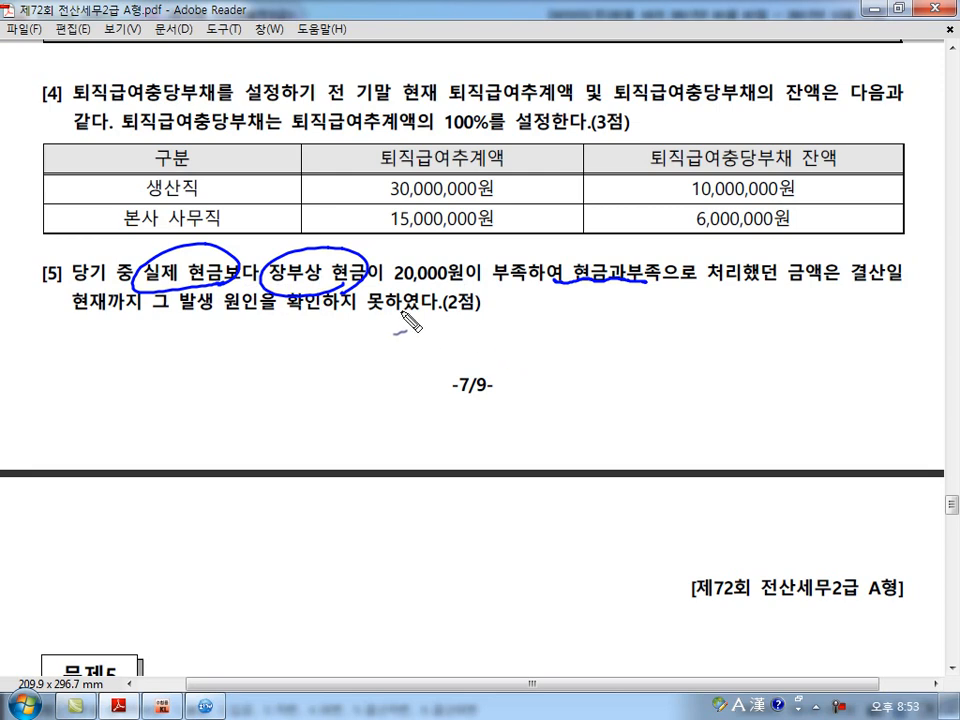
pyautogui.moveTo(352, 305); pyautogui.dragTo(472, 305)
# Sketch the entry 현금 20,000 / 현금과부족 20,000 and its closing transfer to 잡이익 under question [5], and clear the ink.
pyautogui.moveTo(262, 327); pyautogui.dragTo(288, 328)
pyautogui.moveTo(266, 341)
pyautogui.mouseDown()
pyautogui.moveTo(272, 362)
pyautogui.moveTo(285, 350)
pyautogui.moveTo(395, 358)
pyautogui.moveTo(465, 340)
pyautogui.moveTo(492, 355)
pyautogui.moveTo(484, 334)
pyautogui.moveTo(493, 355)
pyautogui.moveTo(533, 340)
pyautogui.moveTo(585, 352)
pyautogui.moveTo(748, 340)
pyautogui.mouseUp()
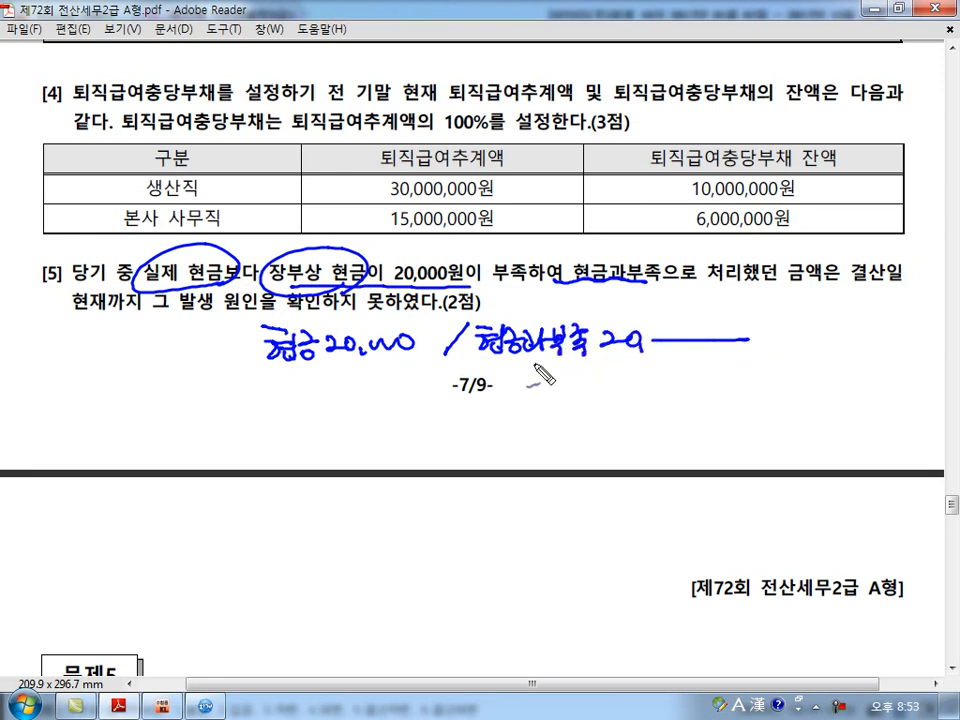
pyautogui.moveTo(484, 350)
pyautogui.mouseDown()
pyautogui.moveTo(340, 440)
pyautogui.moveTo(362, 438)
pyautogui.mouseUp()
pyautogui.moveTo(462, 410)
pyautogui.mouseDown()
pyautogui.moveTo(462, 455)
pyautogui.moveTo(542, 437)
pyautogui.moveTo(602, 441)
pyautogui.moveTo(582, 440)
pyautogui.mouseUp()
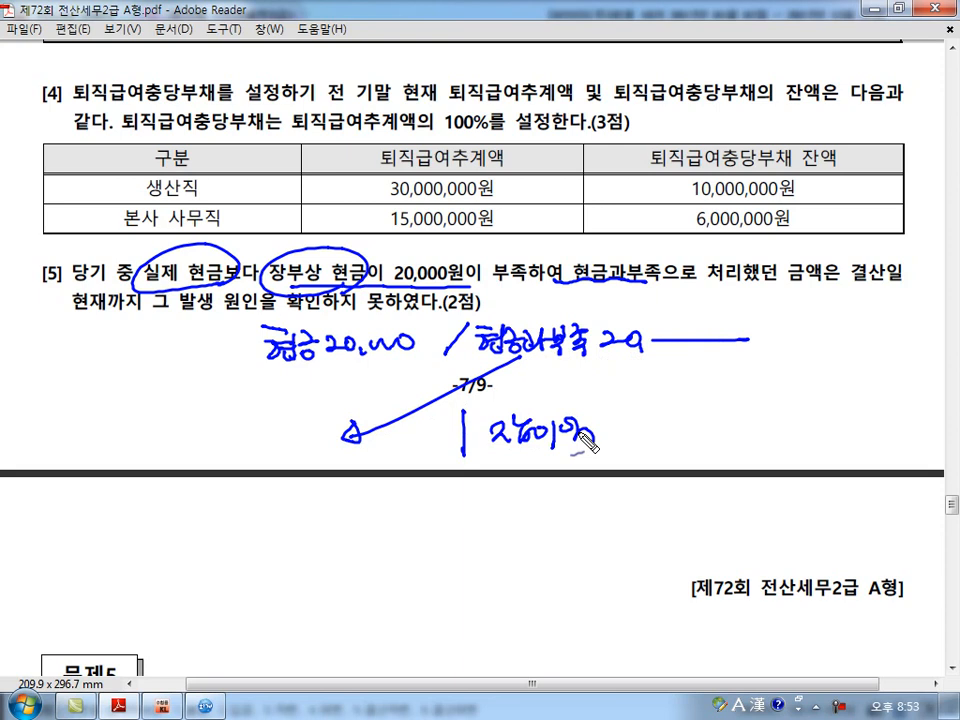
pyautogui.press('Escape')
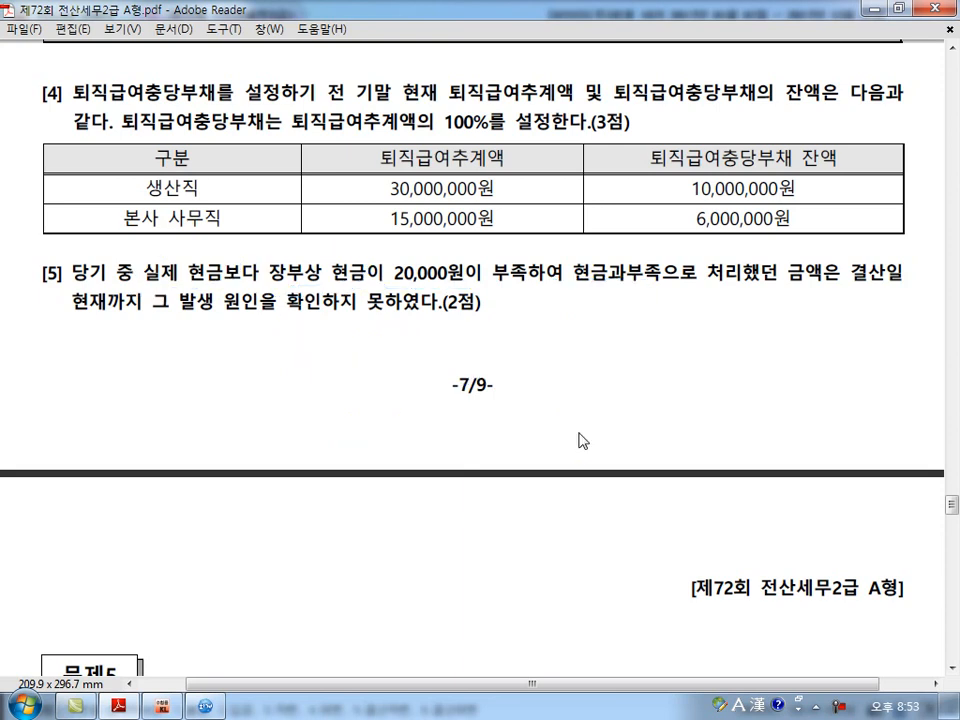
# Switch to KcLep and open the 합계잔액시산표 for December 31, 2017.
pyautogui.click(175, 712)
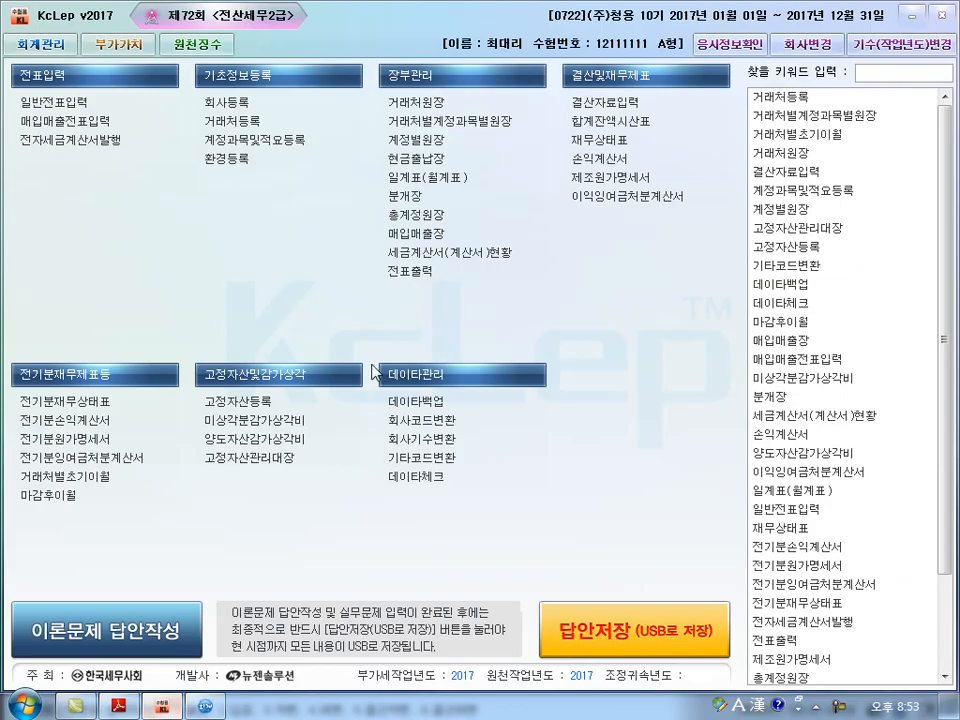
pyautogui.click(610, 122)
pyautogui.write('12')
pyautogui.press('Return')
pyautogui.press('Return')
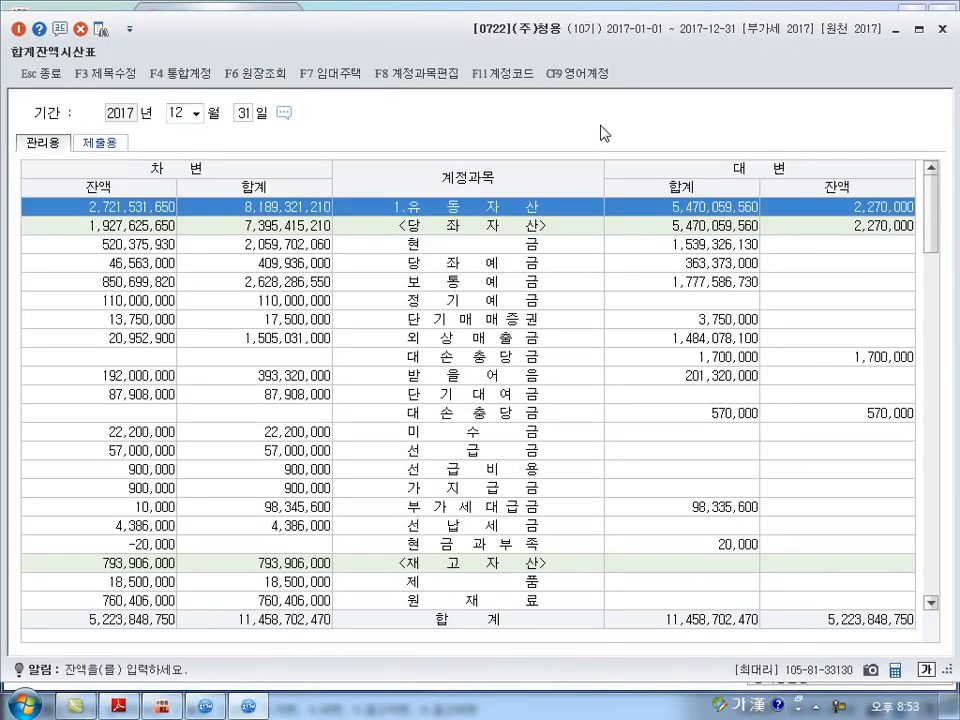
# Look up the 현금과부족 ledger from the trial balance, inspect its 12-01 voucher, and close the ledger.
pyautogui.scroll(-2, 628, 458)
pyautogui.click(518, 506)
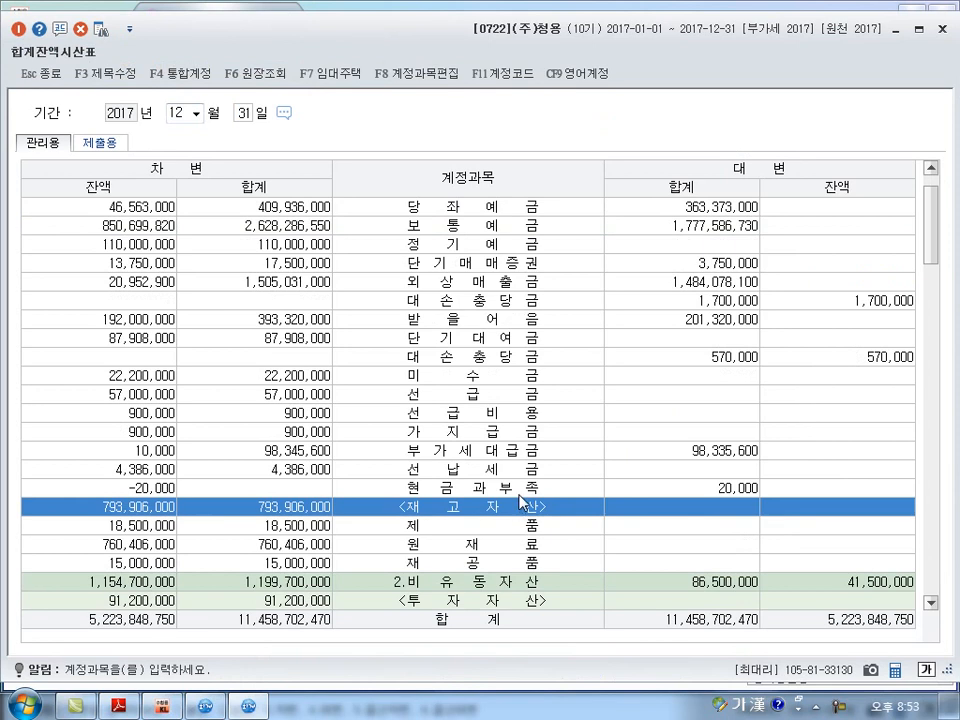
pyautogui.click(520, 491)
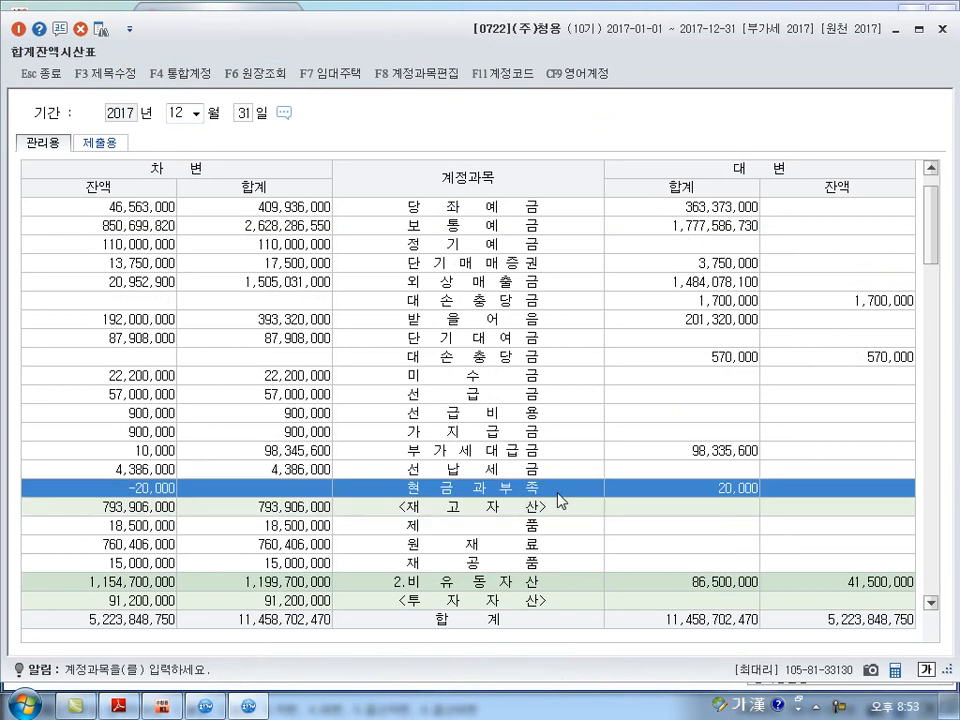
pyautogui.doubleClick(557, 499)
pyautogui.click(612, 206)
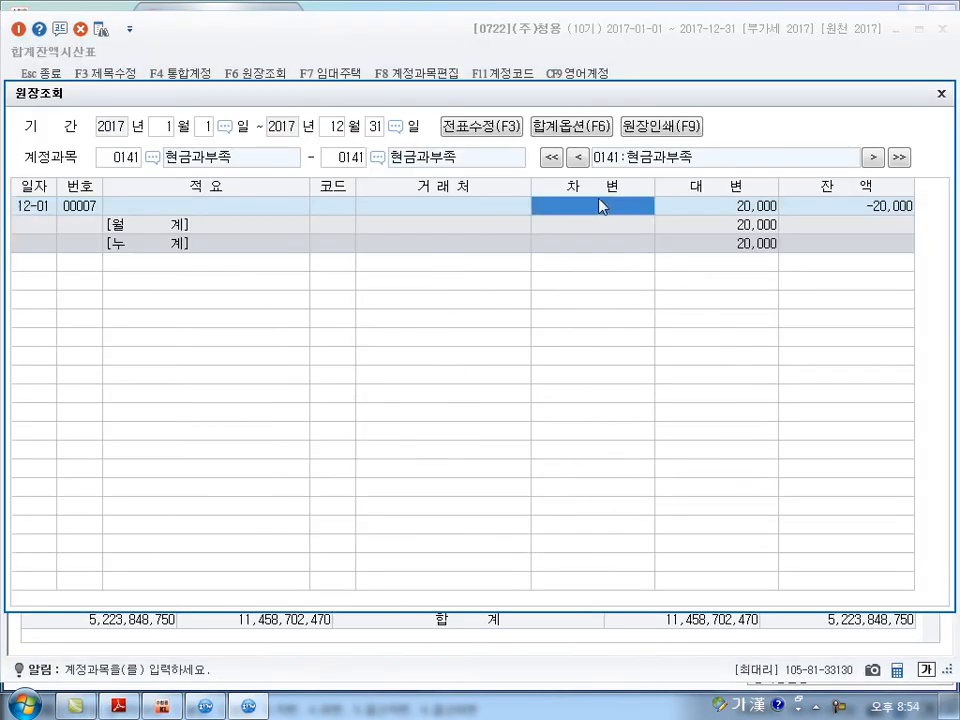
pyautogui.doubleClick(643, 206)
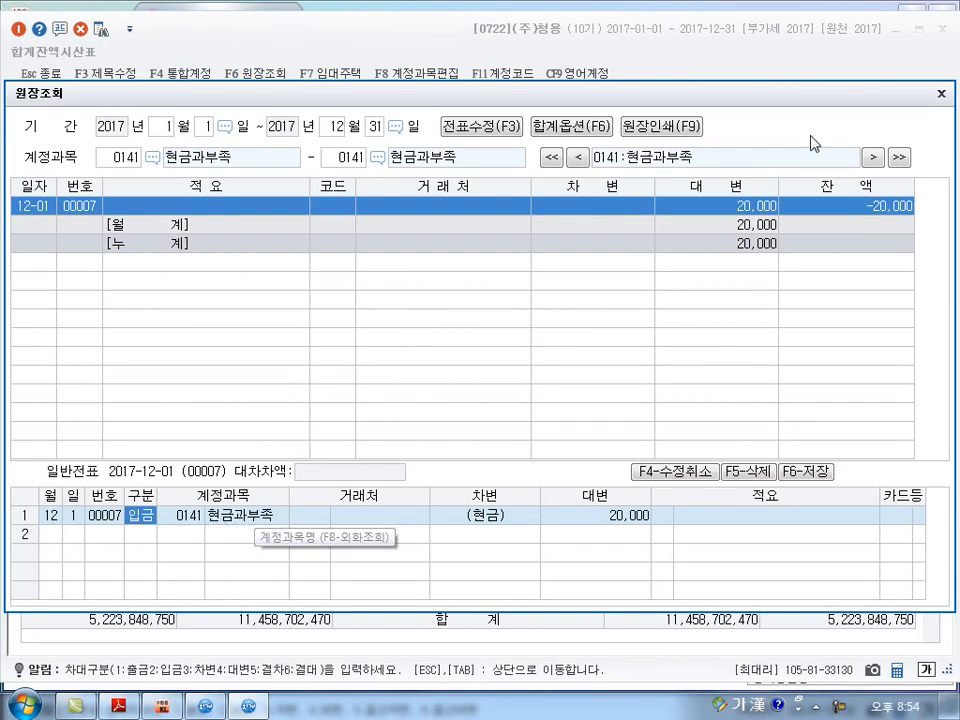
pyautogui.click(940, 94)
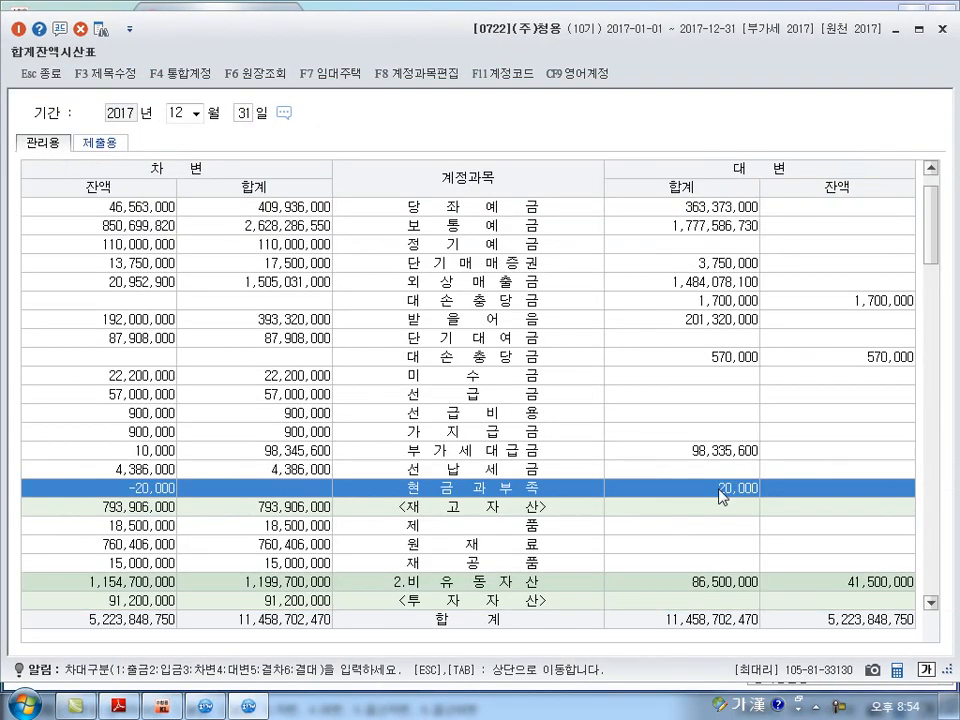
# Illustrate in ink on the trial balance how the 현금과부족 credit of 20,000 relates to its negative debit balance, and clear the ink.
pyautogui.moveTo(808, 506)
pyautogui.mouseDown()
pyautogui.moveTo(857, 506)
pyautogui.moveTo(888, 490)
pyautogui.mouseUp()
pyautogui.moveTo(645, 362); pyautogui.dragTo(646, 412)
pyautogui.moveTo(500, 386)
pyautogui.mouseDown()
pyautogui.moveTo(512, 405)
pyautogui.moveTo(545, 395)
pyautogui.moveTo(553, 410)
pyautogui.mouseUp()
pyautogui.moveTo(660, 378)
pyautogui.mouseDown()
pyautogui.moveTo(690, 410)
pyautogui.moveTo(748, 390)
pyautogui.moveTo(769, 392)
pyautogui.moveTo(762, 406)
pyautogui.moveTo(756, 392)
pyautogui.moveTo(845, 410)
pyautogui.moveTo(888, 397)
pyautogui.moveTo(888, 385)
pyautogui.moveTo(876, 428)
pyautogui.mouseUp()
pyautogui.moveTo(762, 512); pyautogui.dragTo(836, 509)
pyautogui.moveTo(860, 465)
pyautogui.mouseDown()
pyautogui.moveTo(790, 478)
pyautogui.moveTo(878, 505)
pyautogui.moveTo(520, 585)
pyautogui.moveTo(143, 510)
pyautogui.moveTo(132, 498)
pyautogui.moveTo(150, 505)
pyautogui.moveTo(66, 494)
pyautogui.moveTo(115, 538)
pyautogui.mouseUp()
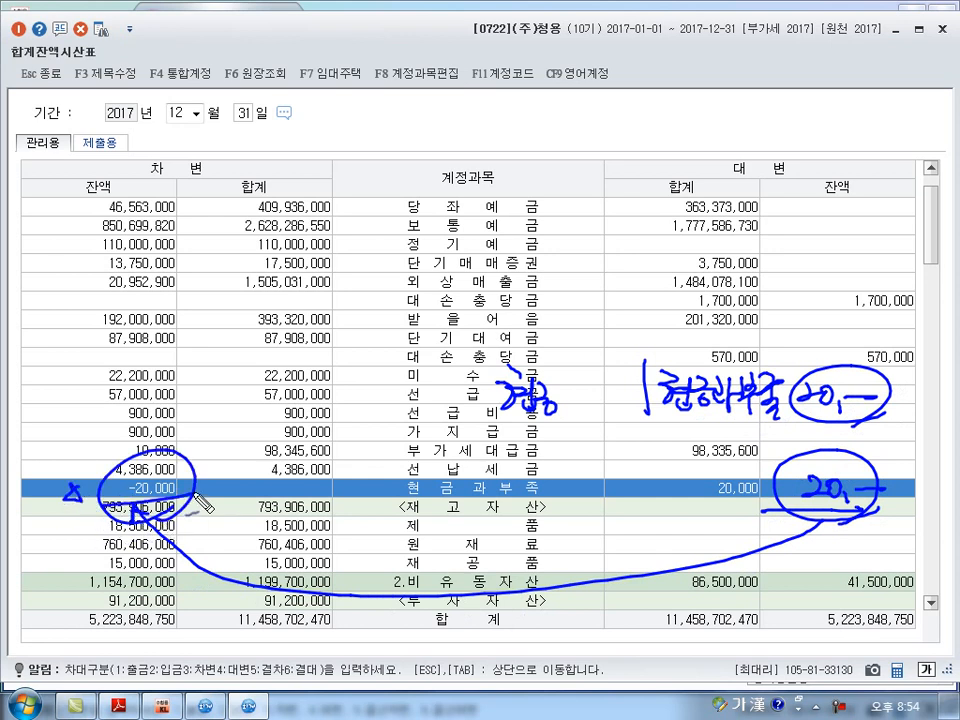
pyautogui.moveTo(830, 462); pyautogui.dragTo(848, 507)
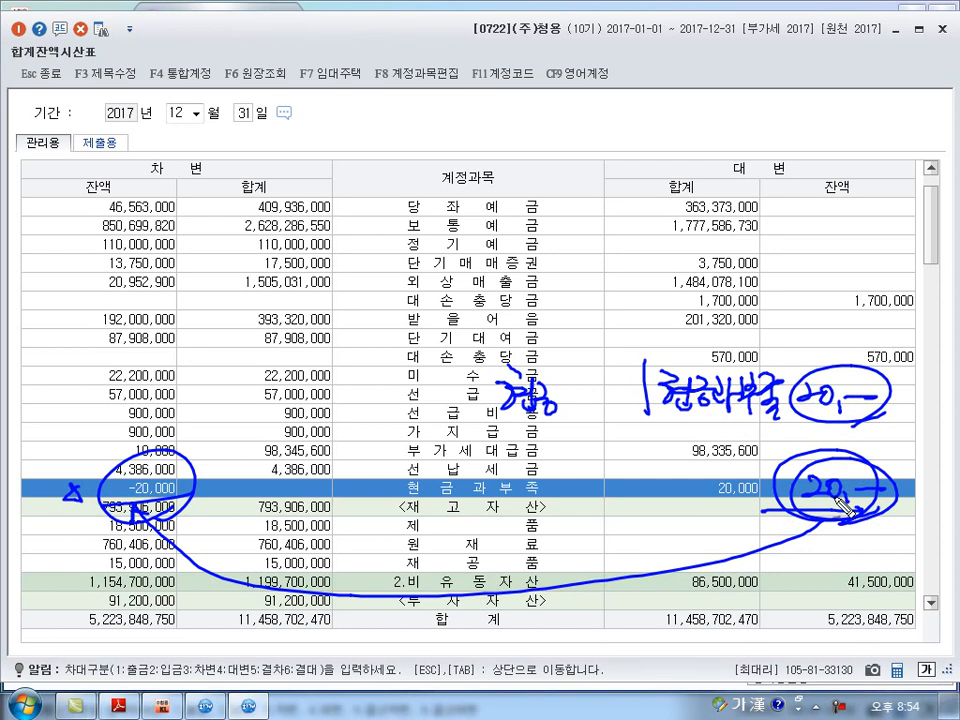
pyautogui.press('Escape')
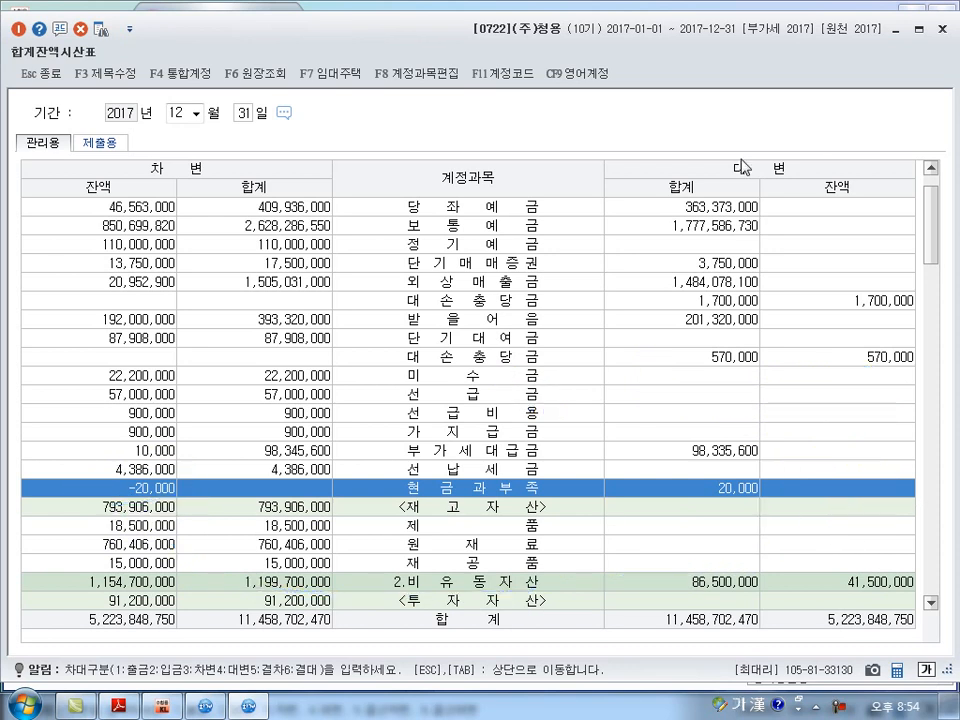
# Return to 일반전표입력 and add a debit line dated the 31st for 0141 현금과부족 of 20,000.
pyautogui.click(242, 705)
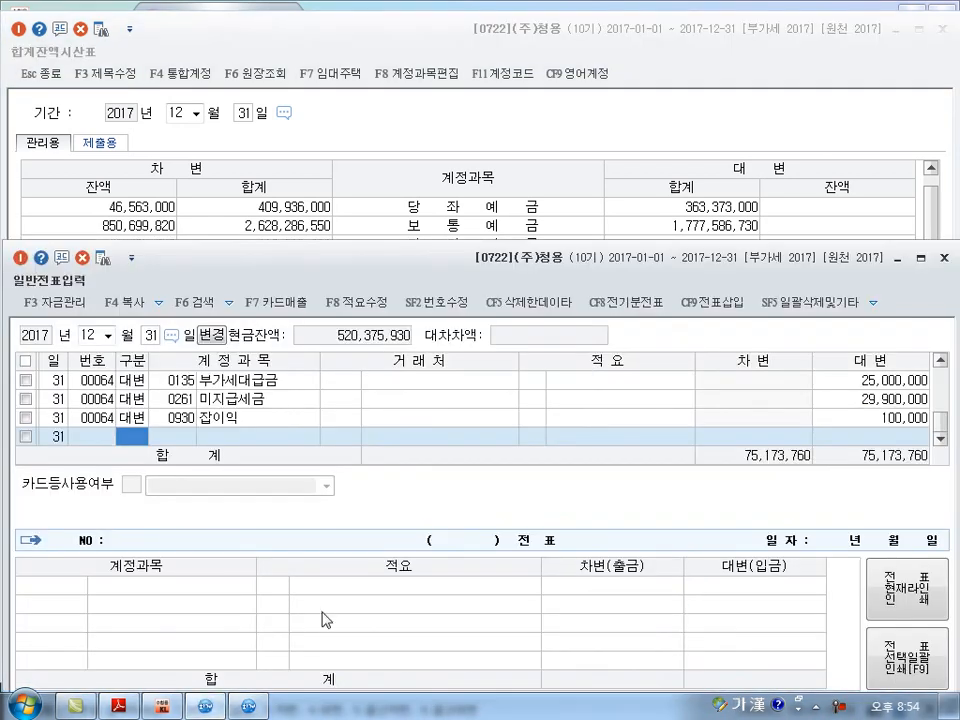
pyautogui.write('3')
pyautogui.press('Return')
pyautogui.write('0141')
pyautogui.press('Return')
pyautogui.press('Return')
pyautogui.press('Return')
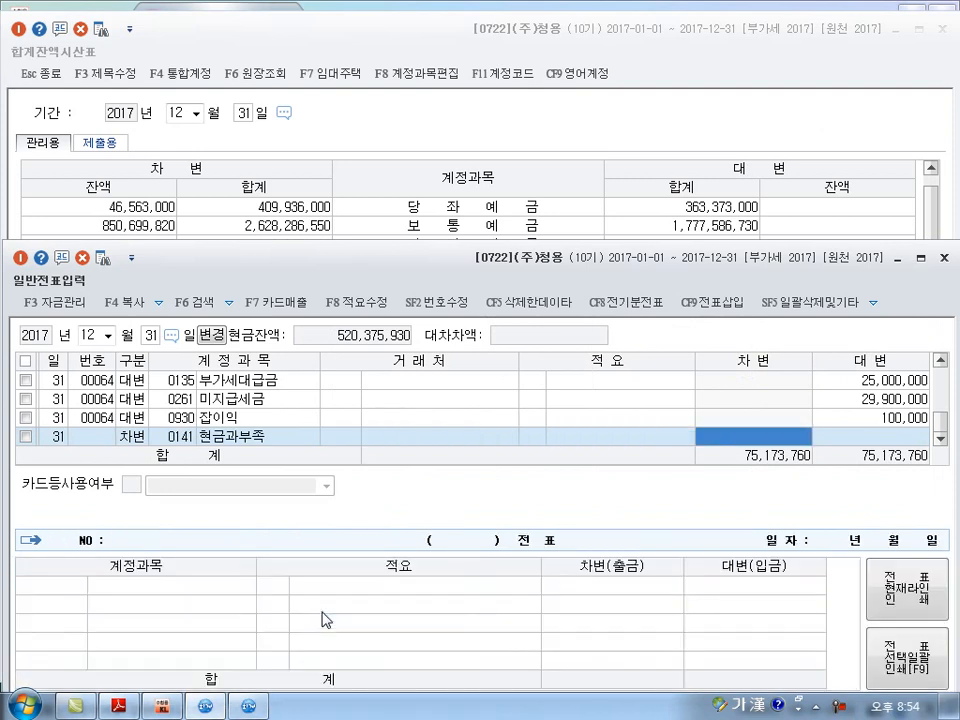
pyautogui.write('20')
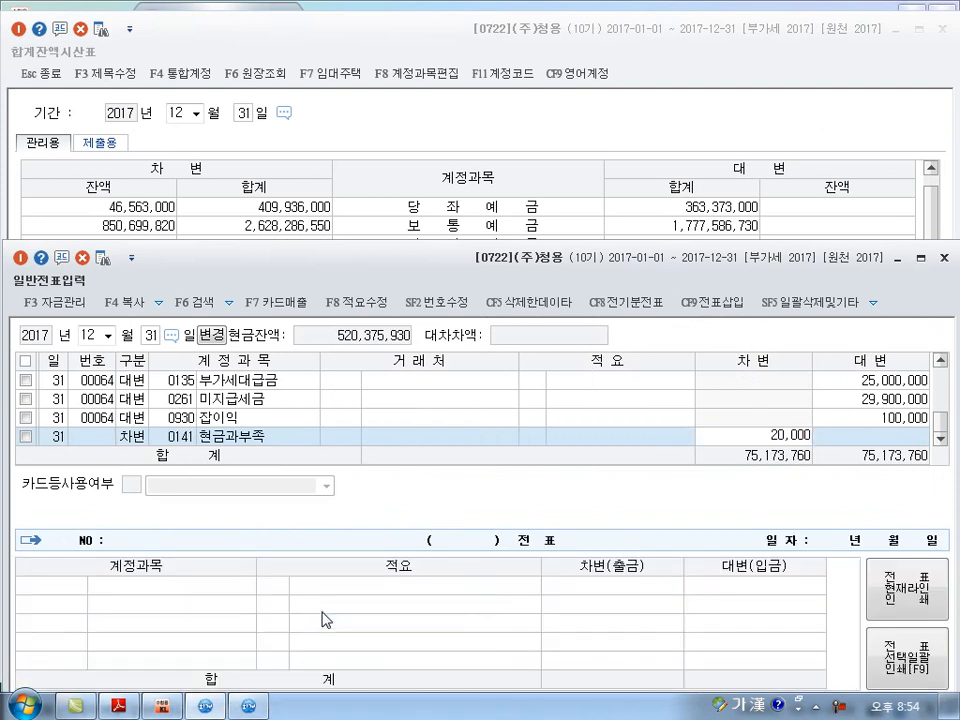
pyautogui.press('Return')
# Balance the 현금과부족 voucher with a credit line for 0930 잡이익 of 20,000.
pyautogui.write('4')
pyautogui.press('Return')
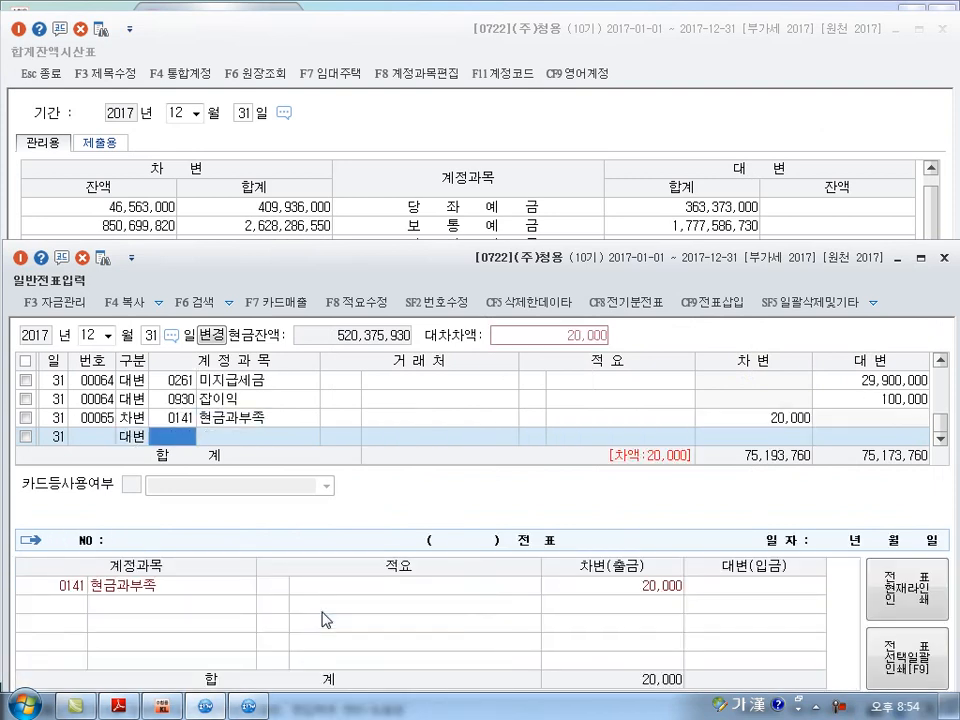
pyautogui.write('0930')
pyautogui.press('Return')
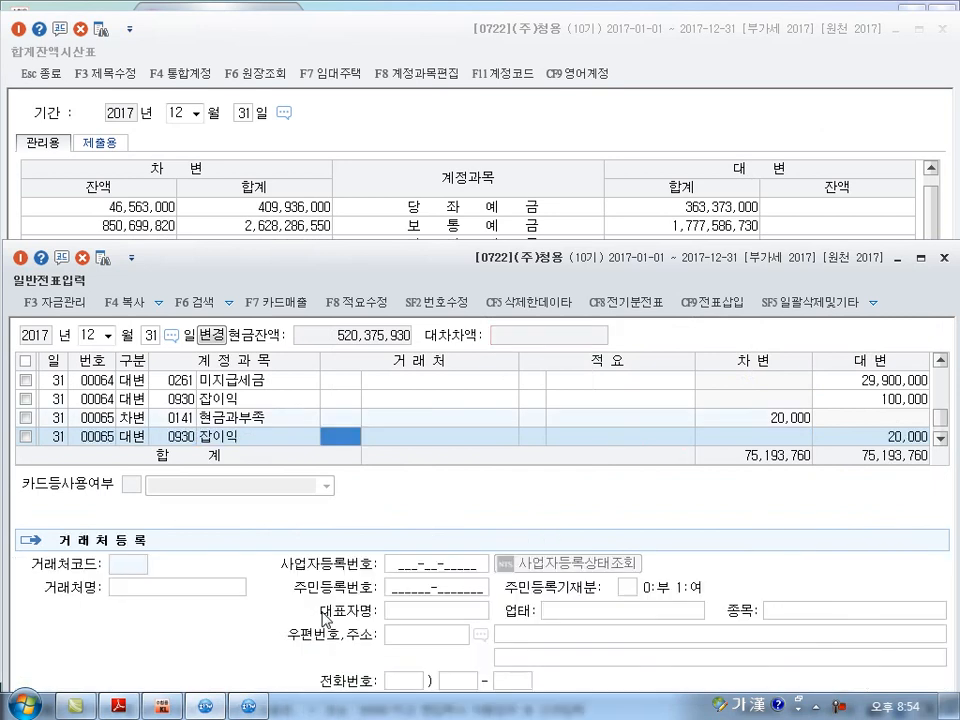
# Requery the 합계잔액시산표 as of December 31, check the 현금과부족 row, and close the trial balance.
pyautogui.click(601, 138)
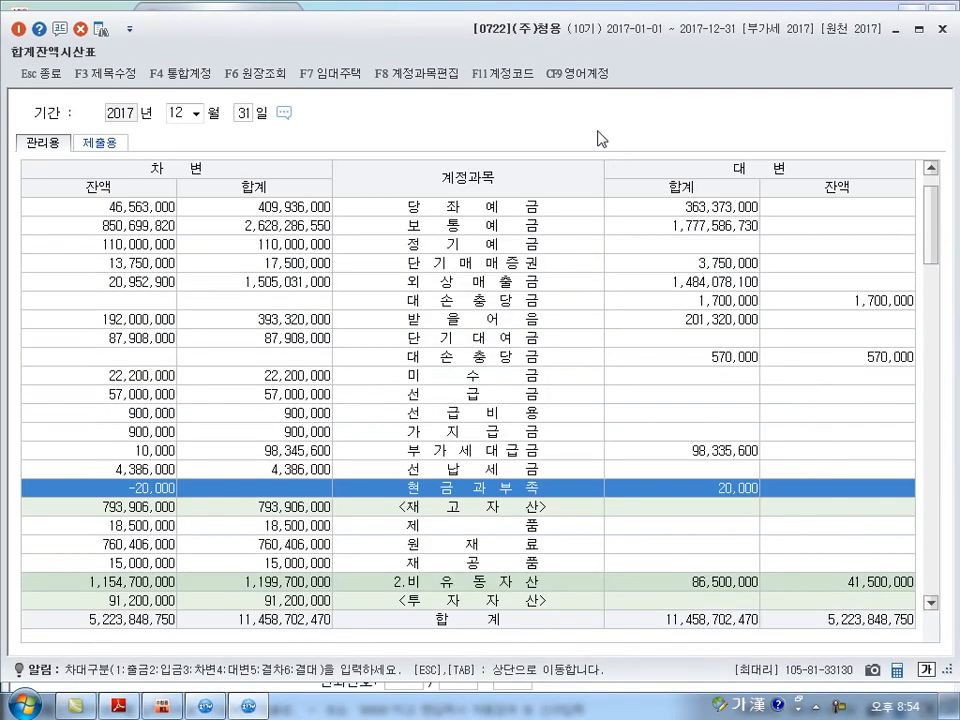
pyautogui.click(247, 116)
pyautogui.press('Return')
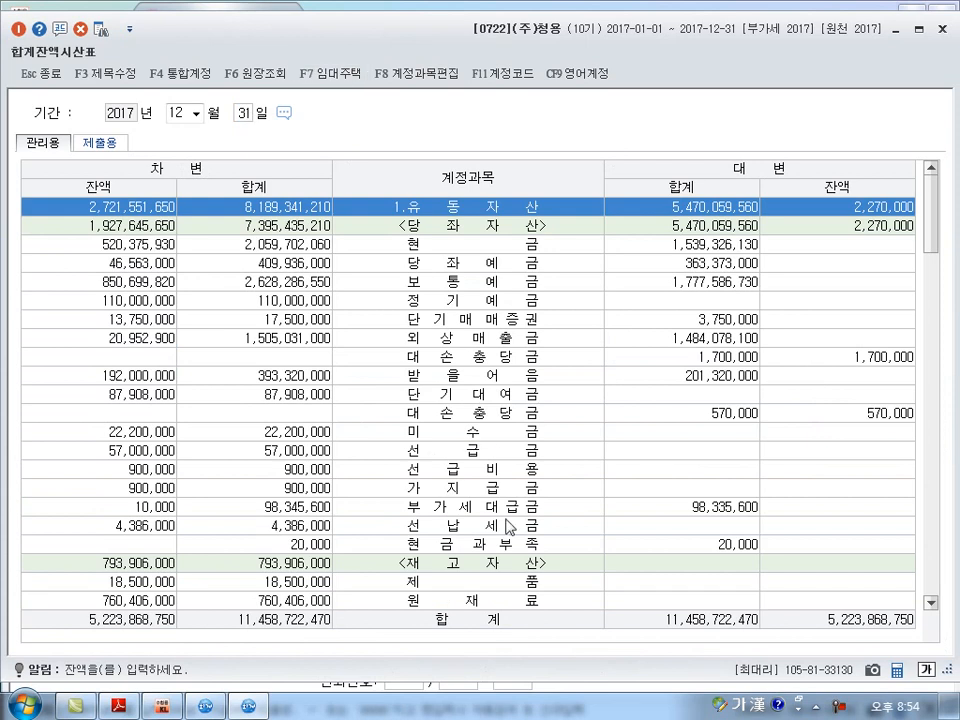
pyautogui.click(582, 546)
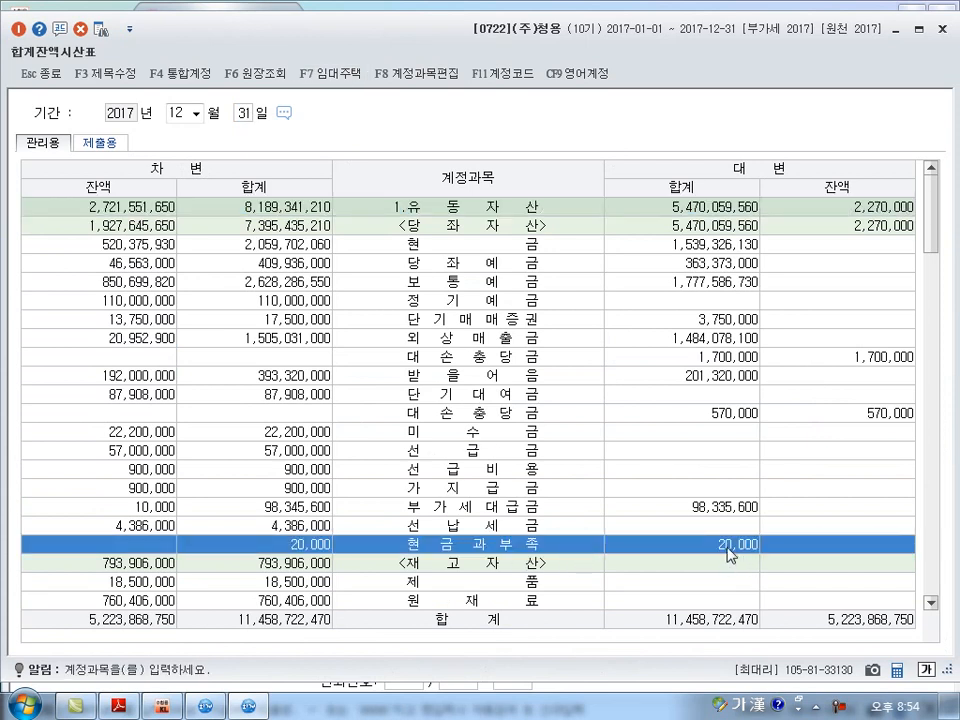
pyautogui.click(942, 29)
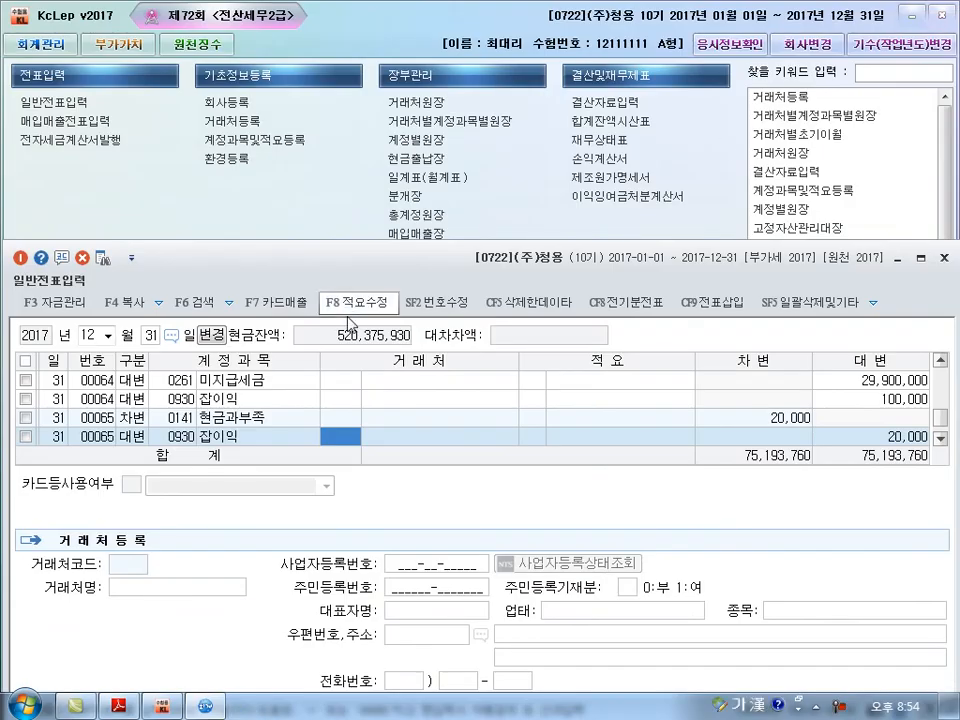
# Close 일반전표입력 and open 결산자료입력 for 2017 months 01 to 12 without loading the previously entered data.
pyautogui.click(942, 259)
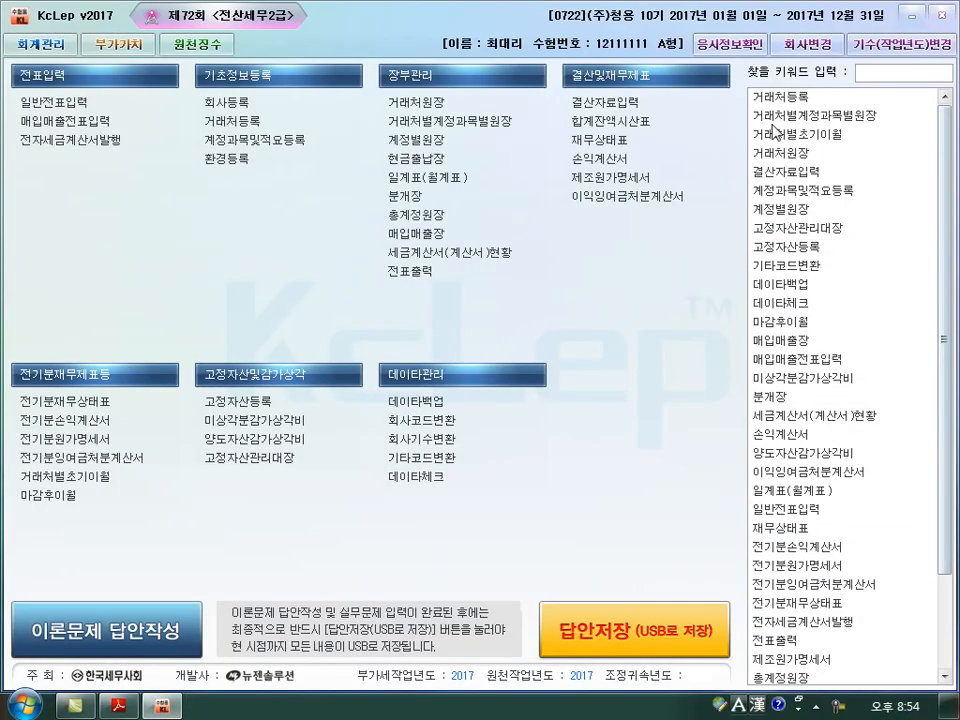
pyautogui.click(604, 103)
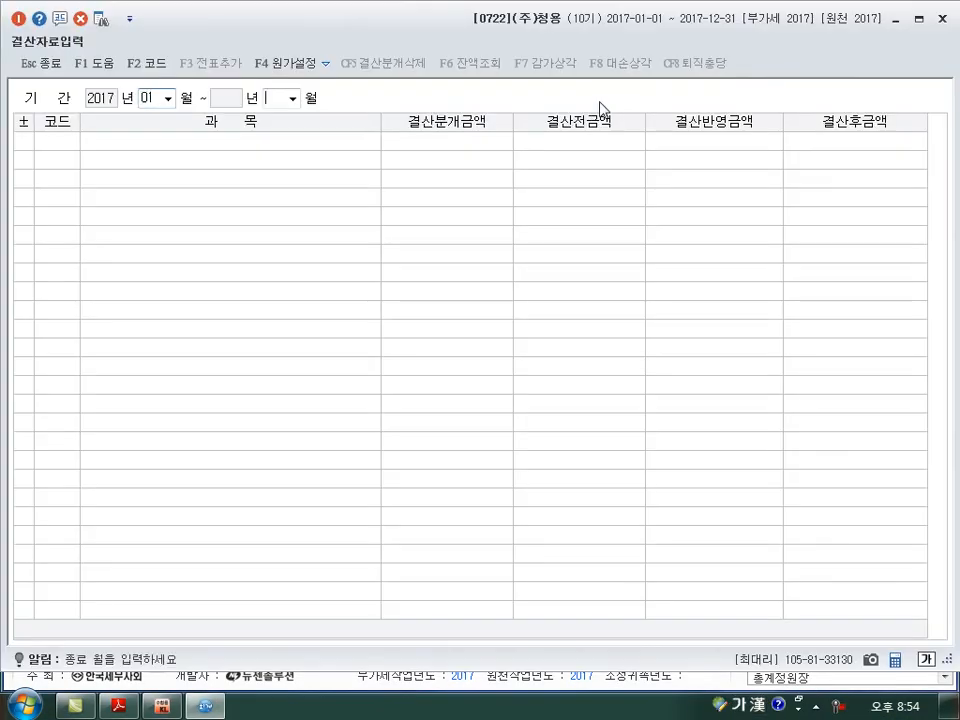
pyautogui.press('Return')
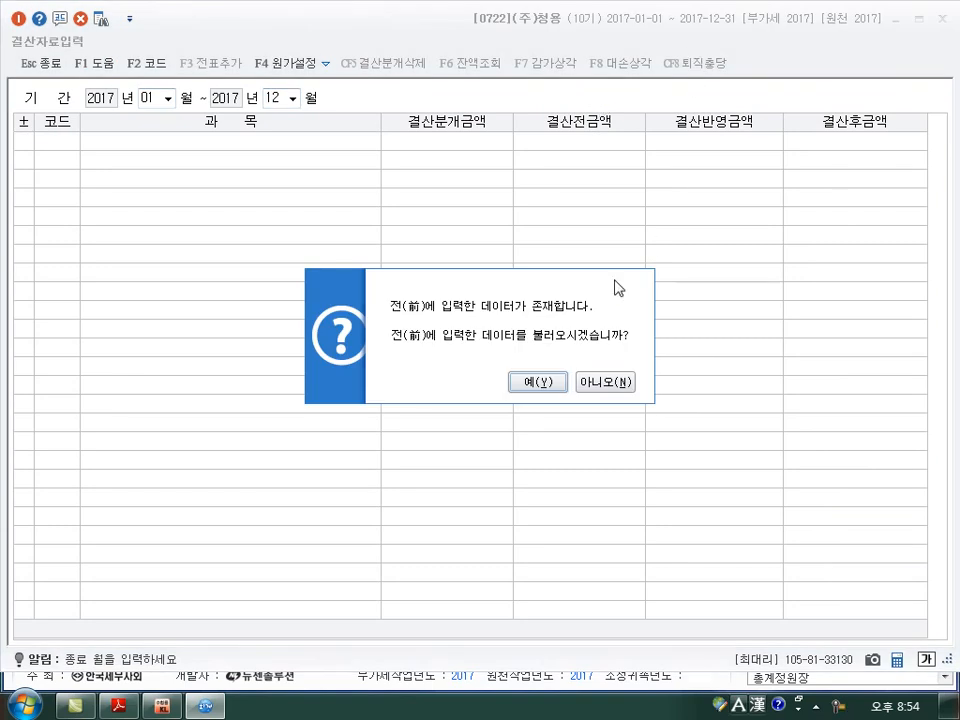
pyautogui.click(612, 383)
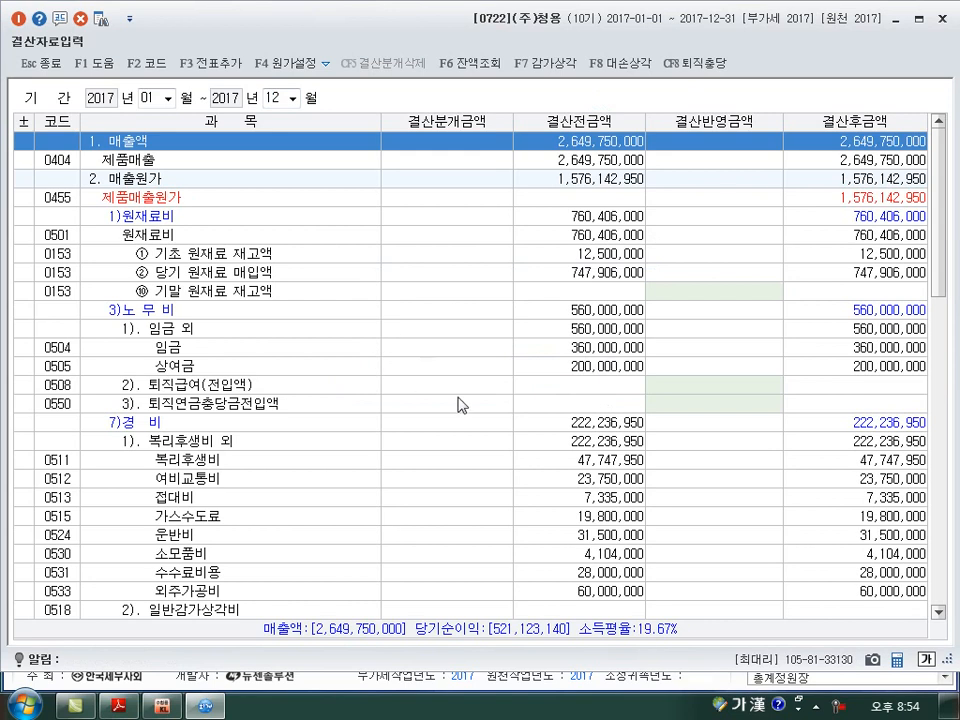
# Enter 20,000,000 as the 결산반영금액 for 0508 퇴직급여(전입액) in the 노무비 section.
pyautogui.click(722, 386)
pyautogui.scroll(-7, 700, 440)
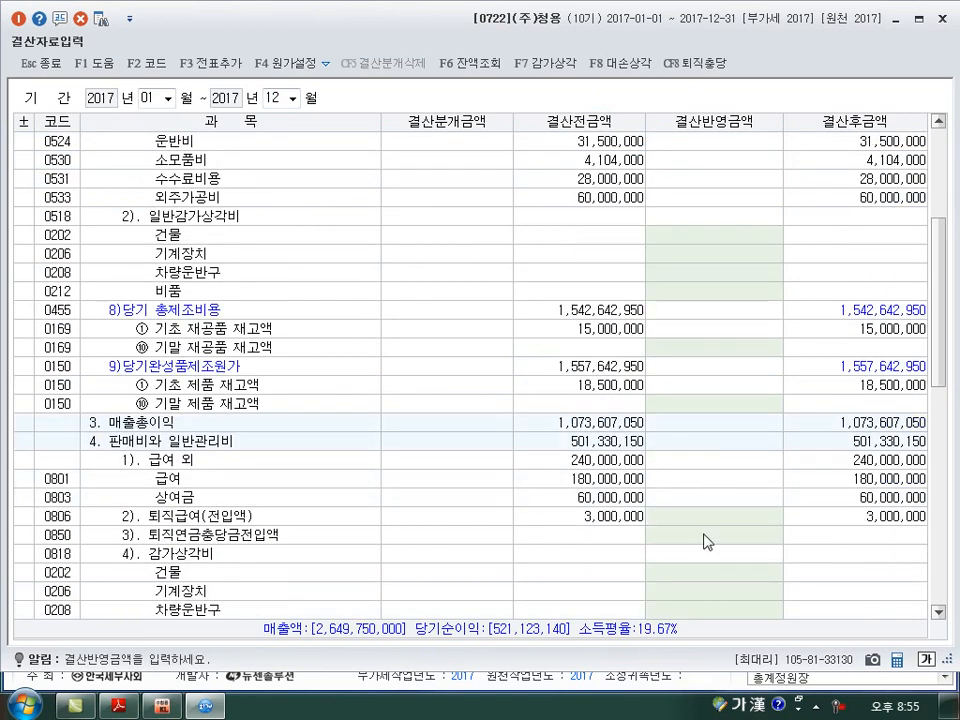
pyautogui.click(707, 528)
pyautogui.scroll(3, 681, 505)
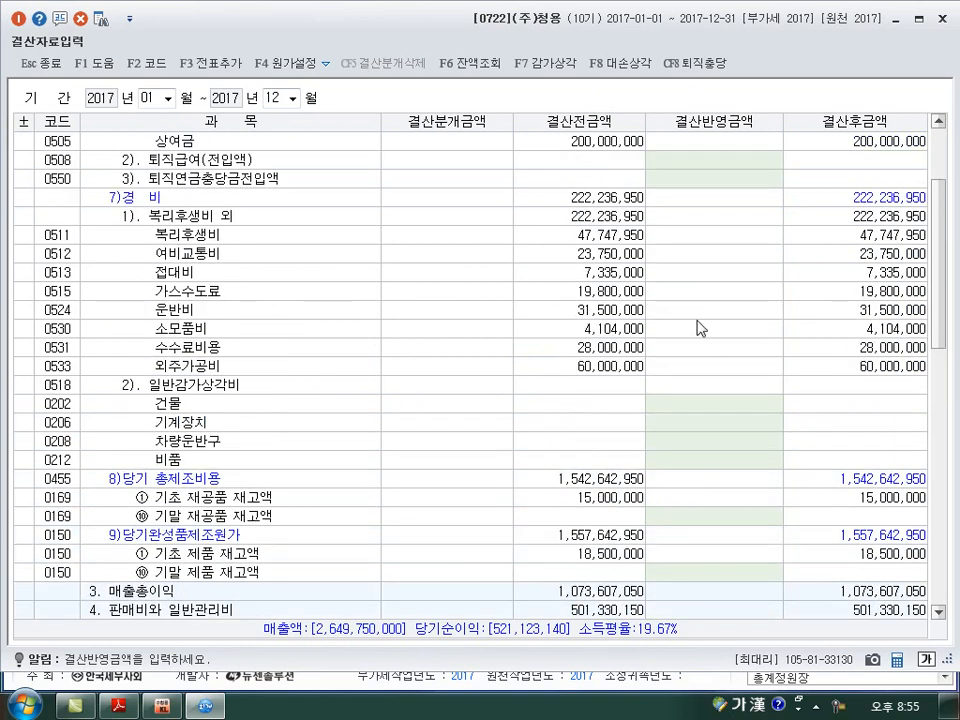
pyautogui.scroll(1, 700, 374)
pyautogui.click(737, 216)
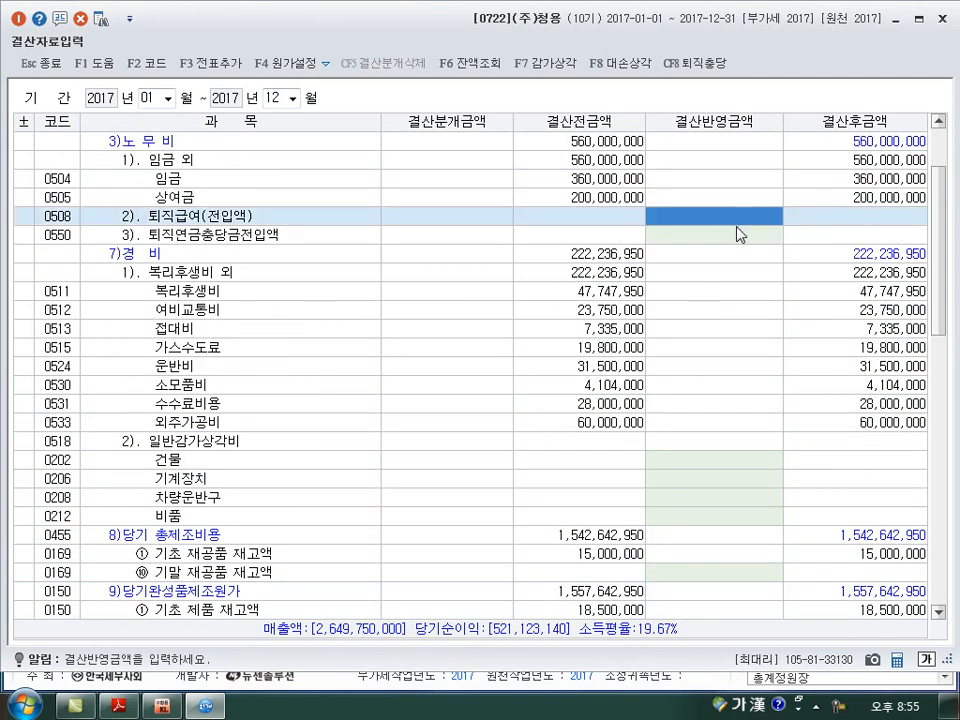
pyautogui.write('20000000')
pyautogui.press('Return')
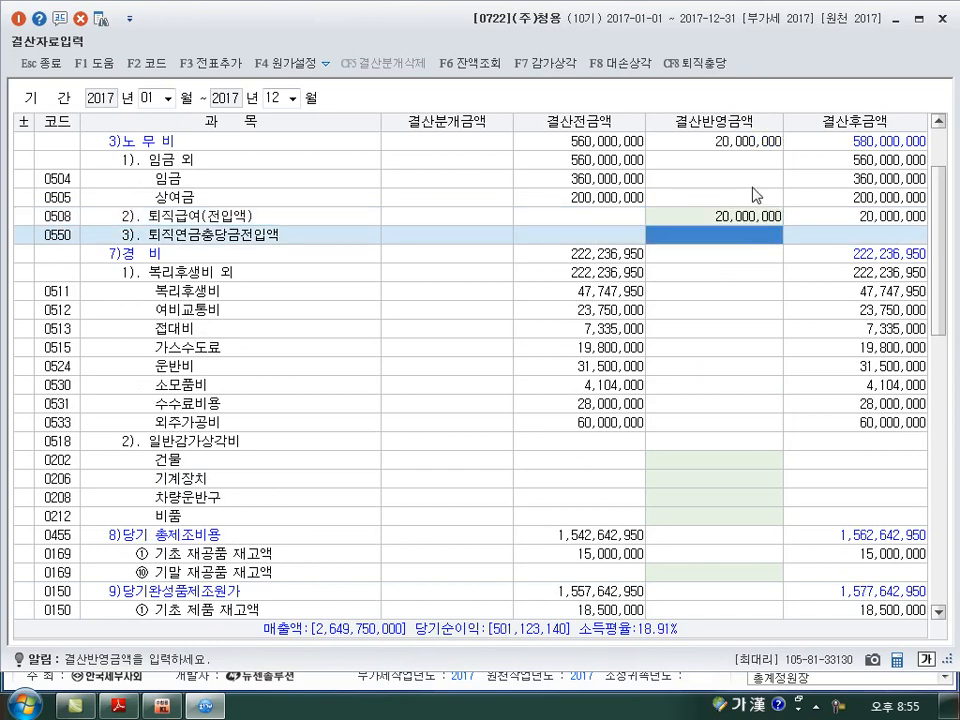
# Enter 9,000,000 as the 결산반영금액 for 0806 퇴직급여(전입액) under 판매비와 일반관리비.
pyautogui.scroll(-2, 700, 290)
pyautogui.scroll(-4, 700, 292)
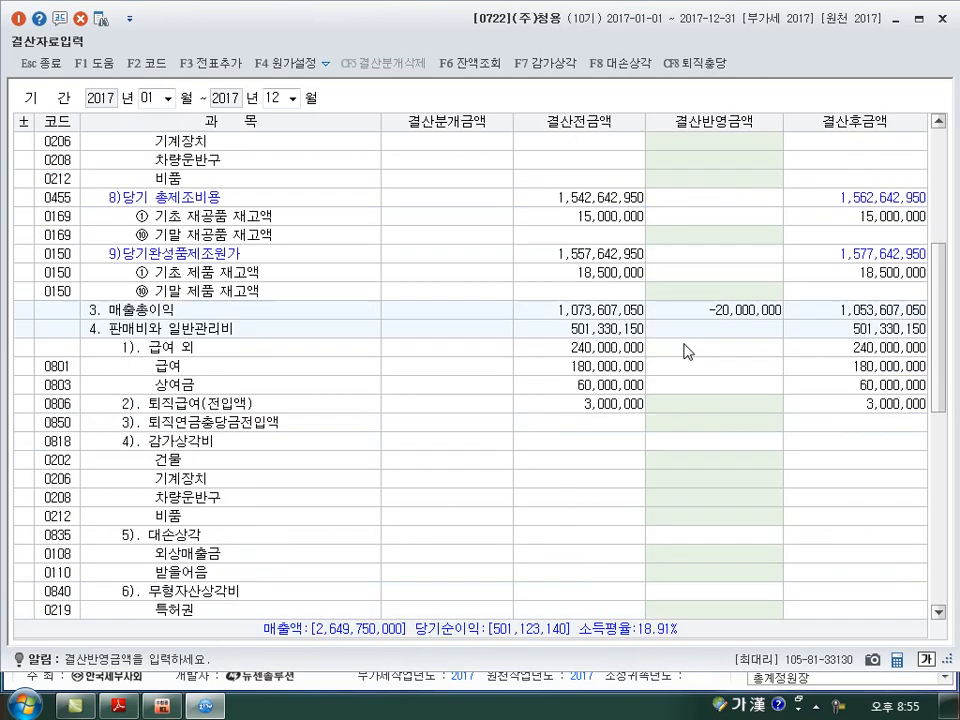
pyautogui.click(713, 404)
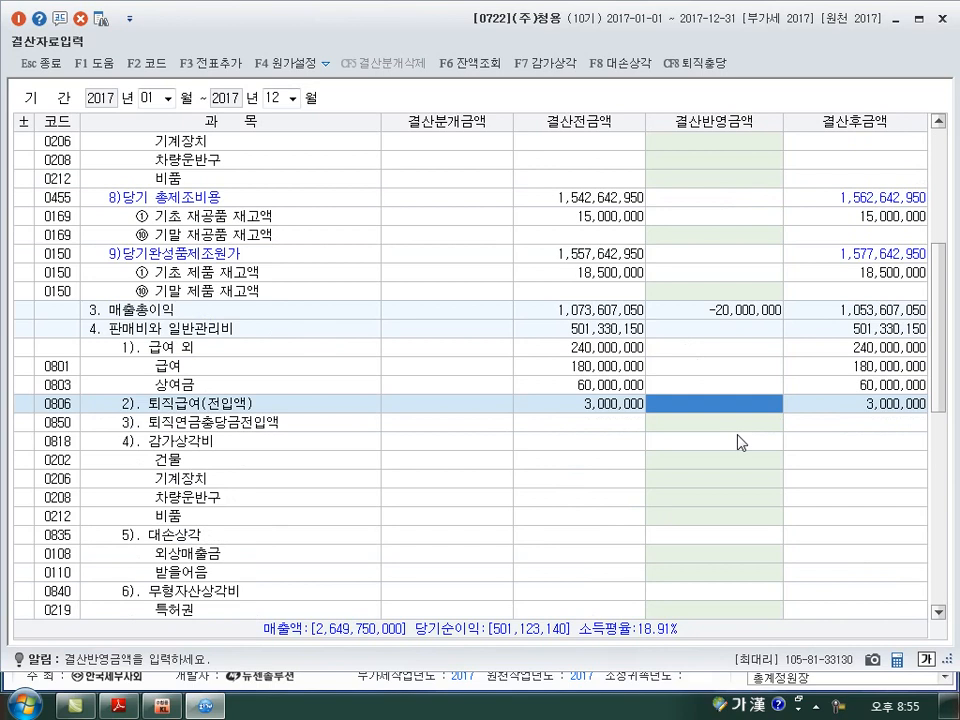
pyautogui.write('9000000')
pyautogui.press('Return')
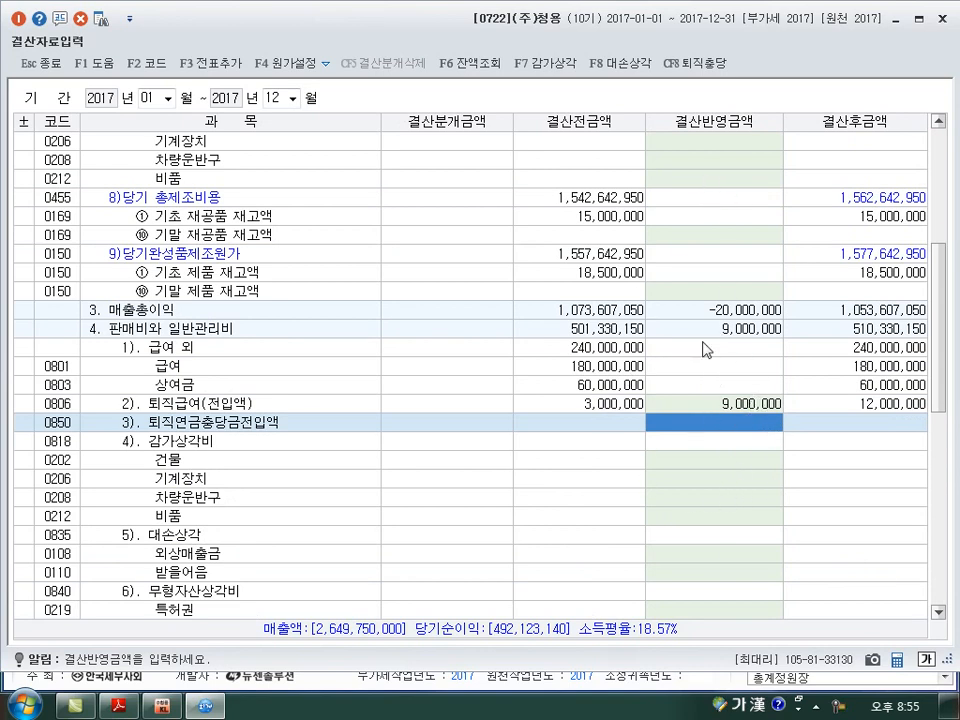
# Add the closing entries to 일반전표 and close 결산자료입력.
pyautogui.click(210, 62)
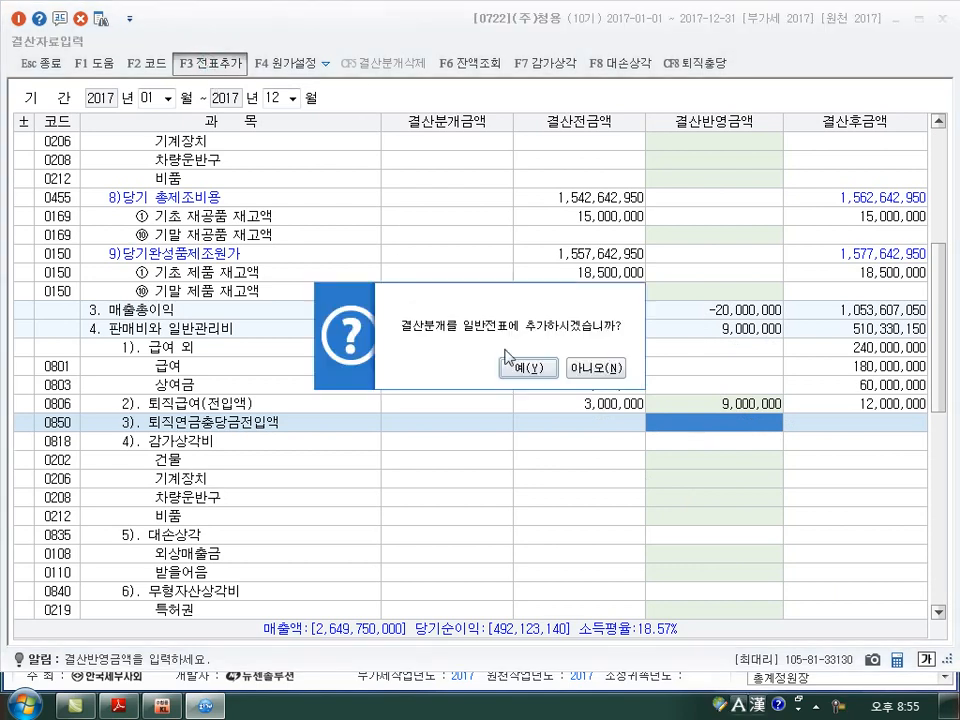
pyautogui.click(512, 368)
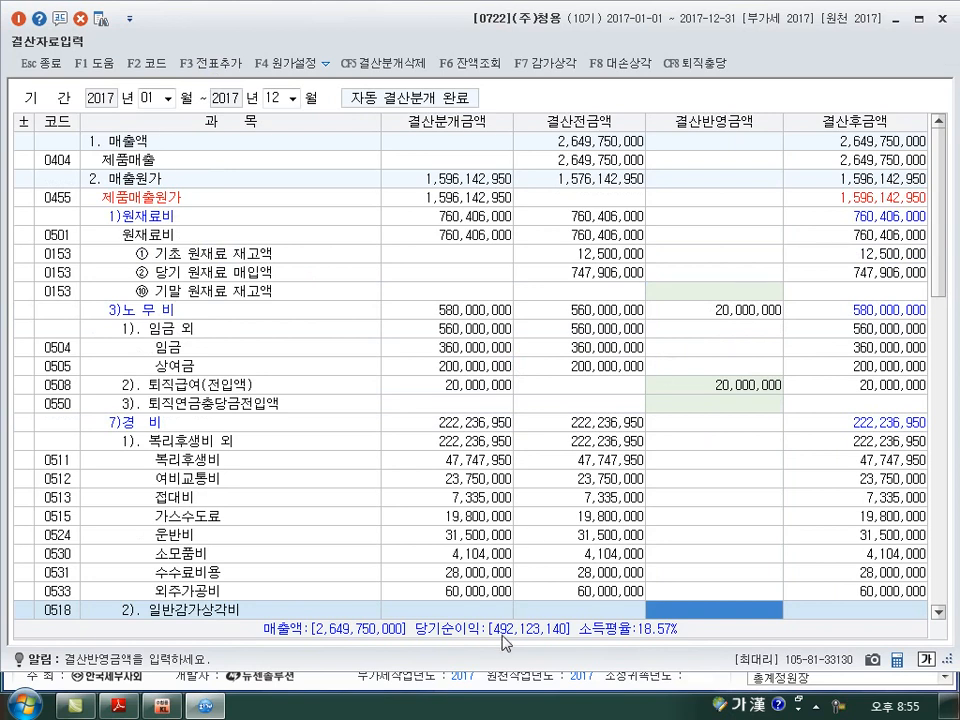
pyautogui.click(945, 18)
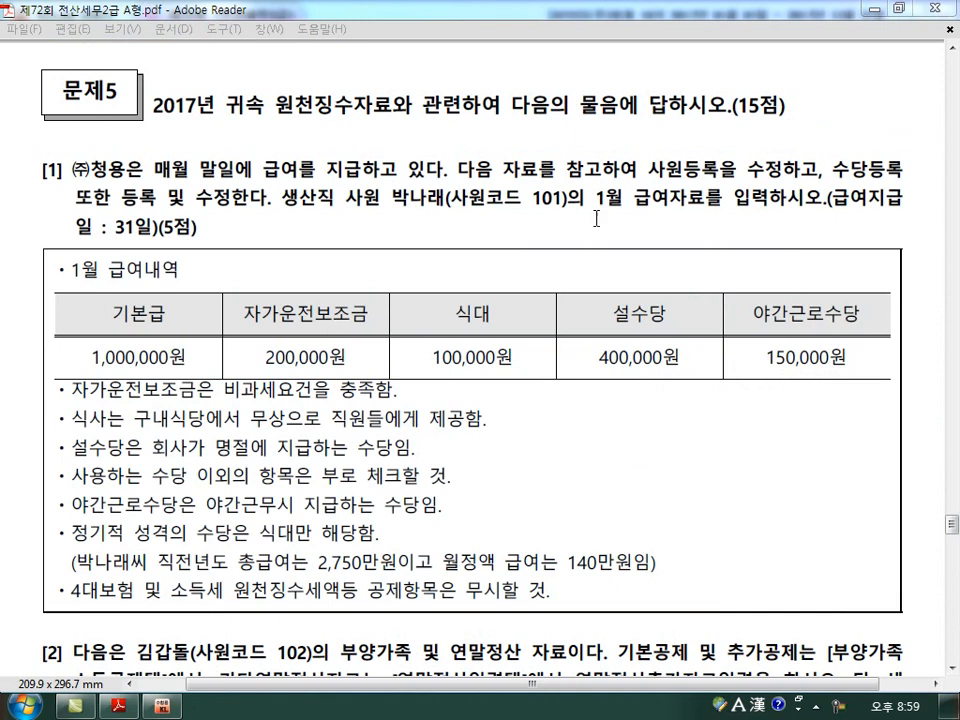
# In the exam PDF in Adobe Reader, read 문제5 [1] and mark 사원등록 with a circle and 수당등록 with a pen stroke.
pyautogui.scroll(-2, 611, 110)
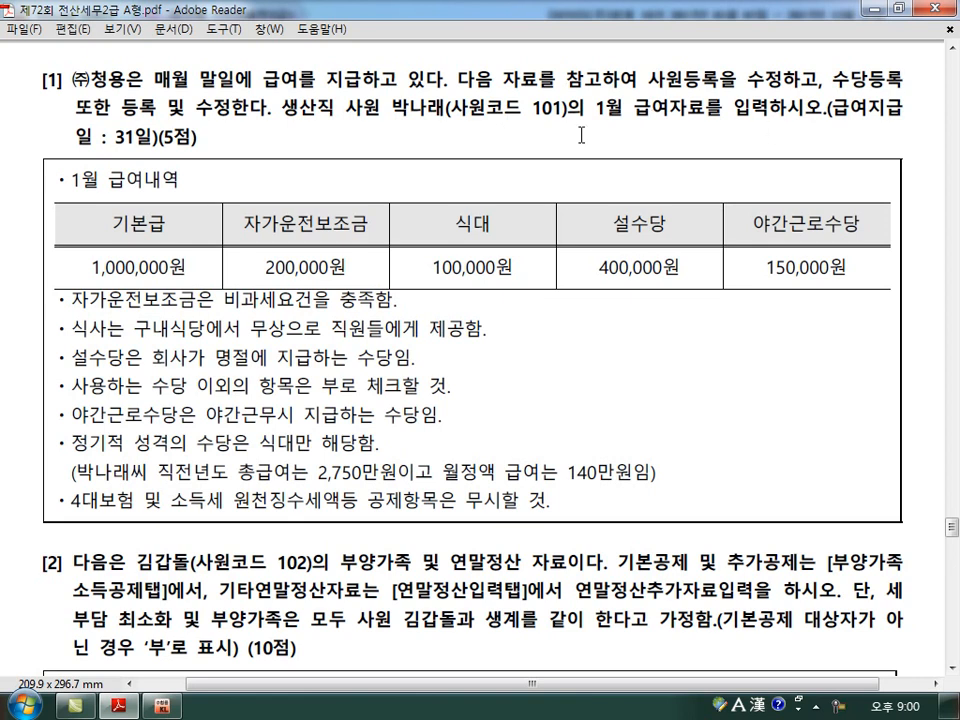
pyautogui.scroll(-3, 582, 140)
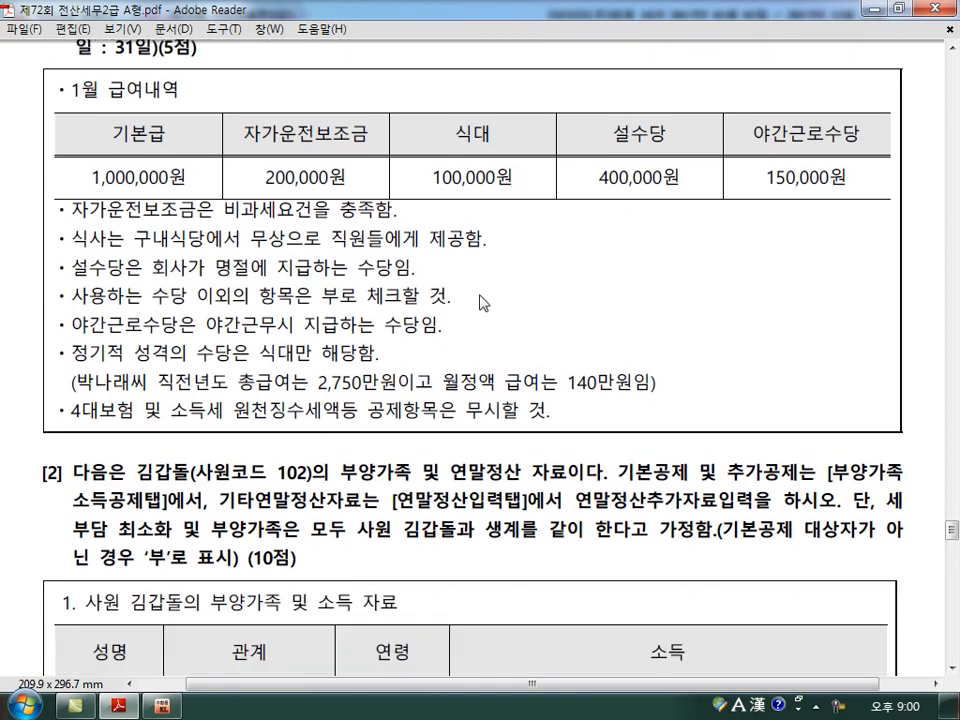
pyautogui.scroll(3, 481, 309)
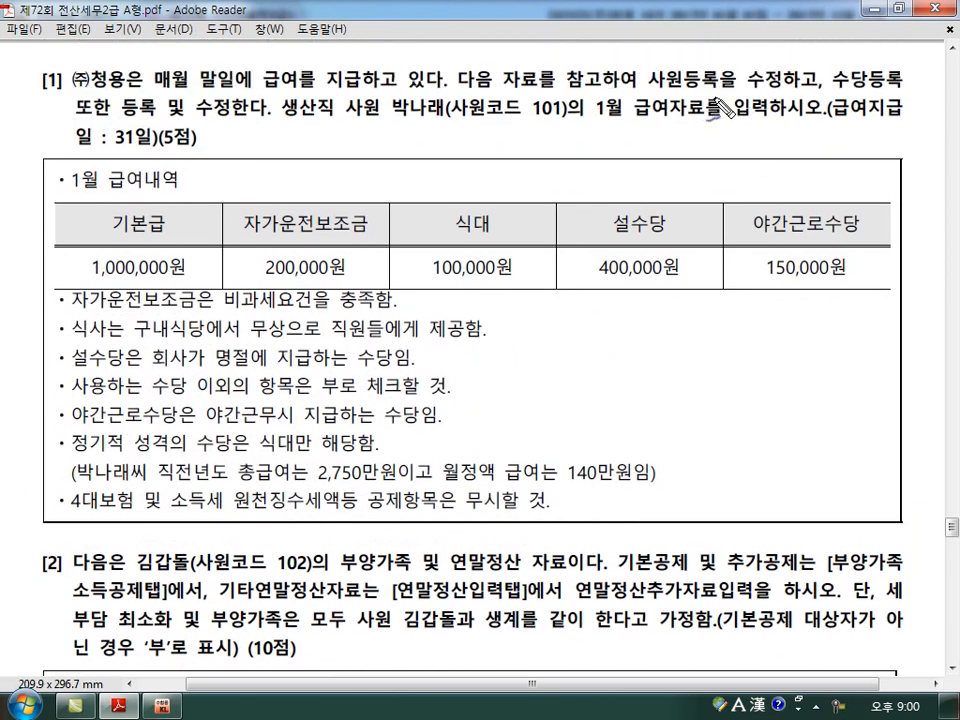
pyautogui.moveTo(736, 98); pyautogui.dragTo(724, 100)
pyautogui.moveTo(872, 124); pyautogui.dragTo(890, 117)
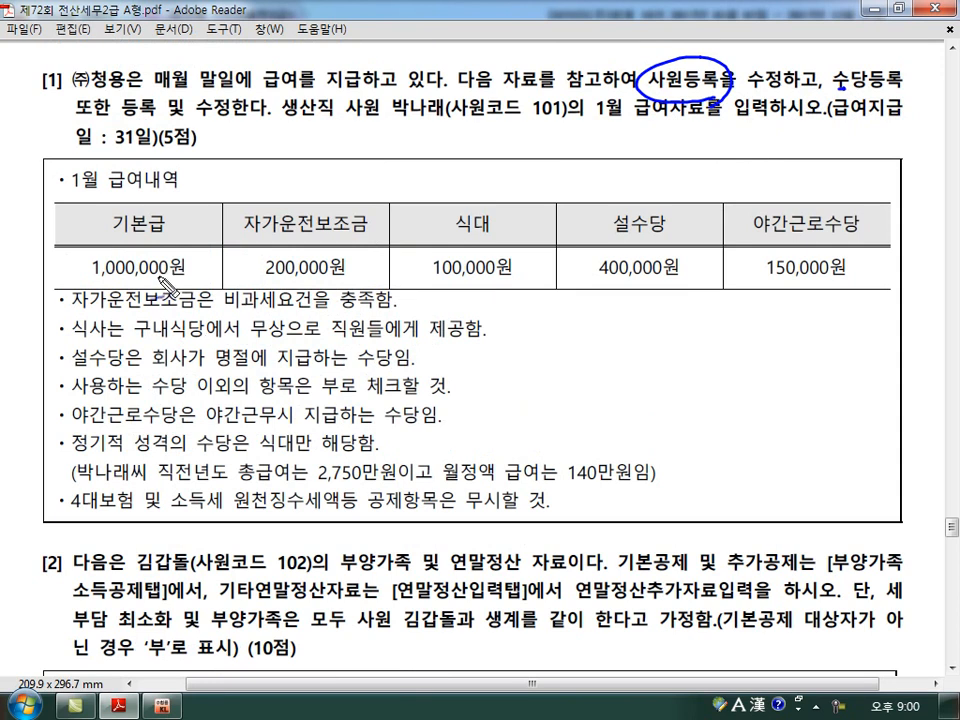
# Underline the 자가운전보조금, 식대, 설수당 and 야간근로수당 headings in the 1월 급여내역 table, undoing the stray stroke.
pyautogui.moveTo(245, 240); pyautogui.dragTo(362, 235)
pyautogui.moveTo(440, 242); pyautogui.dragTo(487, 240)
pyautogui.moveTo(603, 240); pyautogui.dragTo(668, 236)
pyautogui.moveTo(755, 240); pyautogui.dragTo(872, 240)
pyautogui.moveTo(863, 259); pyautogui.dragTo(889, 254)
pyautogui.hotkey('ctrl', 'z')
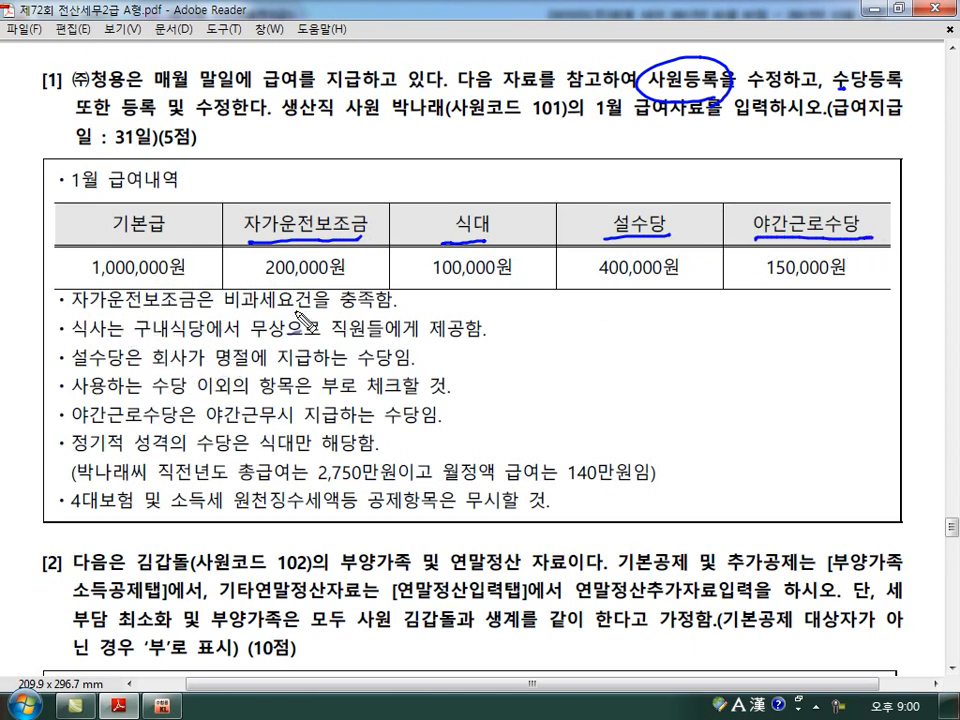
# Handwrite 비과세 above the 자가운전보조금 heading.
pyautogui.moveTo(278, 187)
pyautogui.mouseDown()
pyautogui.moveTo(279, 204)
pyautogui.moveTo(288, 204)
pyautogui.mouseUp()
pyautogui.moveTo(295, 185)
pyautogui.mouseDown()
pyautogui.moveTo(296, 206)
pyautogui.moveTo(312, 205)
pyautogui.mouseUp()
pyautogui.moveTo(320, 187)
pyautogui.mouseDown()
pyautogui.moveTo(321, 208)
pyautogui.moveTo(341, 203)
pyautogui.mouseUp()
pyautogui.moveTo(347, 190); pyautogui.dragTo(358, 209)
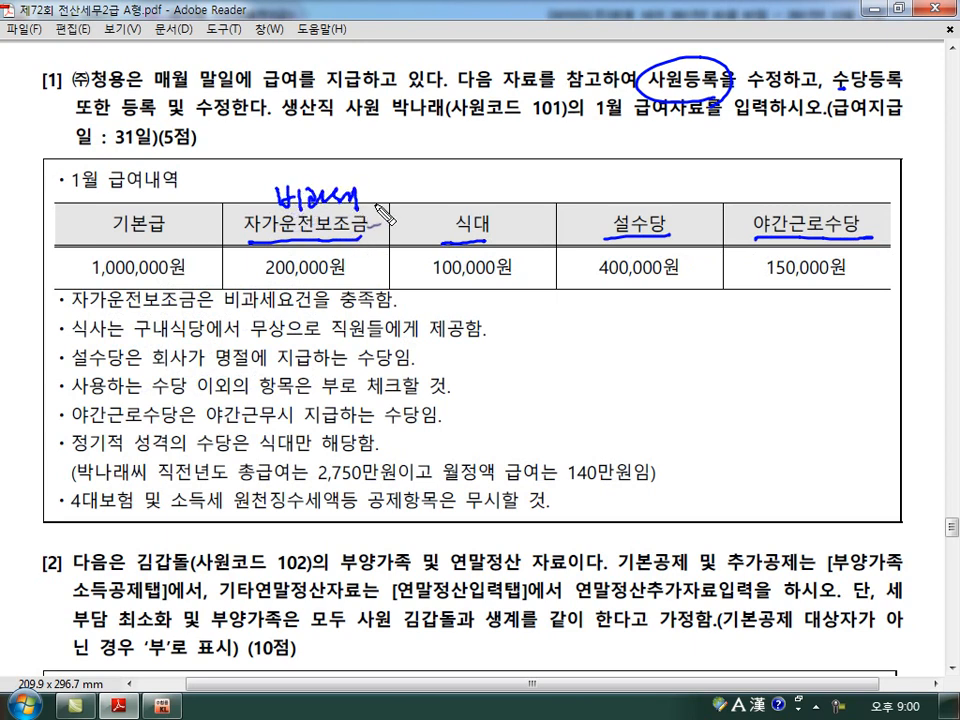
# Circle 무상 and underline 직원들에게 제공함 in the meal note, and write a circled 과세 above 식대.
pyautogui.moveTo(287, 342)
pyautogui.mouseDown()
pyautogui.moveTo(240, 345)
pyautogui.moveTo(286, 358)
pyautogui.mouseUp()
pyautogui.moveTo(348, 339); pyautogui.dragTo(487, 333)
pyautogui.moveTo(453, 183)
pyautogui.mouseDown()
pyautogui.moveTo(463, 211)
pyautogui.moveTo(471, 203)
pyautogui.mouseUp()
pyautogui.moveTo(474, 184)
pyautogui.mouseDown()
pyautogui.moveTo(476, 212)
pyautogui.moveTo(491, 207)
pyautogui.mouseUp()
pyautogui.moveTo(496, 188); pyautogui.dragTo(505, 219)
pyautogui.moveTo(511, 222)
pyautogui.mouseDown()
pyautogui.moveTo(468, 242)
pyautogui.moveTo(534, 209)
pyautogui.moveTo(545, 185)
pyautogui.mouseUp()
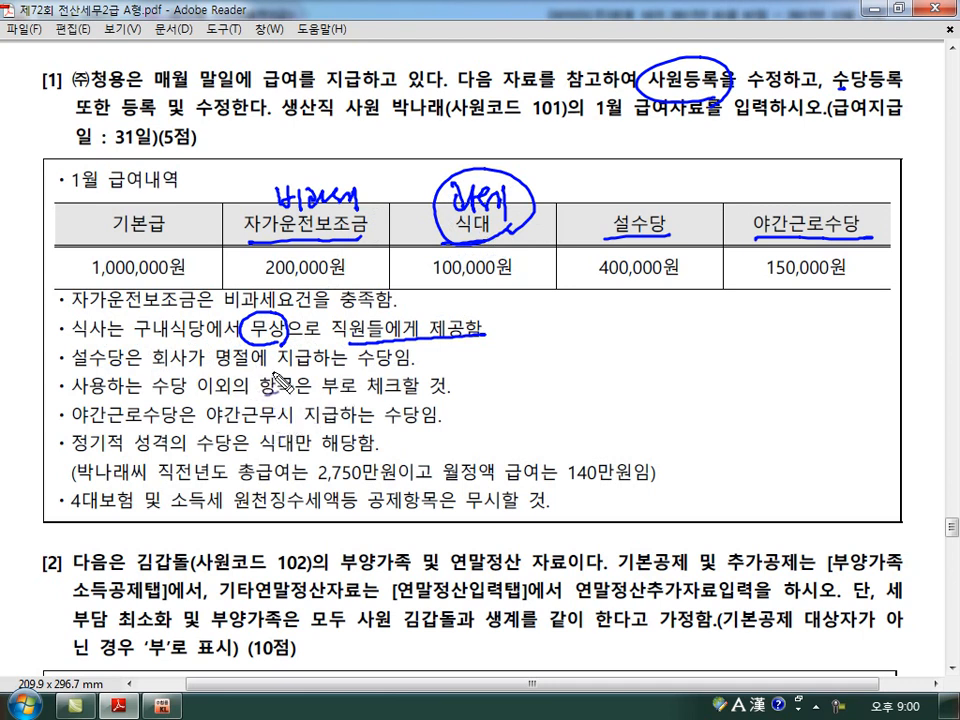
# Write 과세 above and 부정기 below the 설수당 column, and circle 부 in the notes and 생산직 in the question.
pyautogui.moveTo(614, 190)
pyautogui.mouseDown()
pyautogui.moveTo(628, 206)
pyautogui.moveTo(664, 212)
pyautogui.mouseUp()
pyautogui.moveTo(606, 296)
pyautogui.mouseDown()
pyautogui.moveTo(630, 322)
pyautogui.moveTo(648, 316)
pyautogui.moveTo(664, 328)
pyautogui.mouseUp()
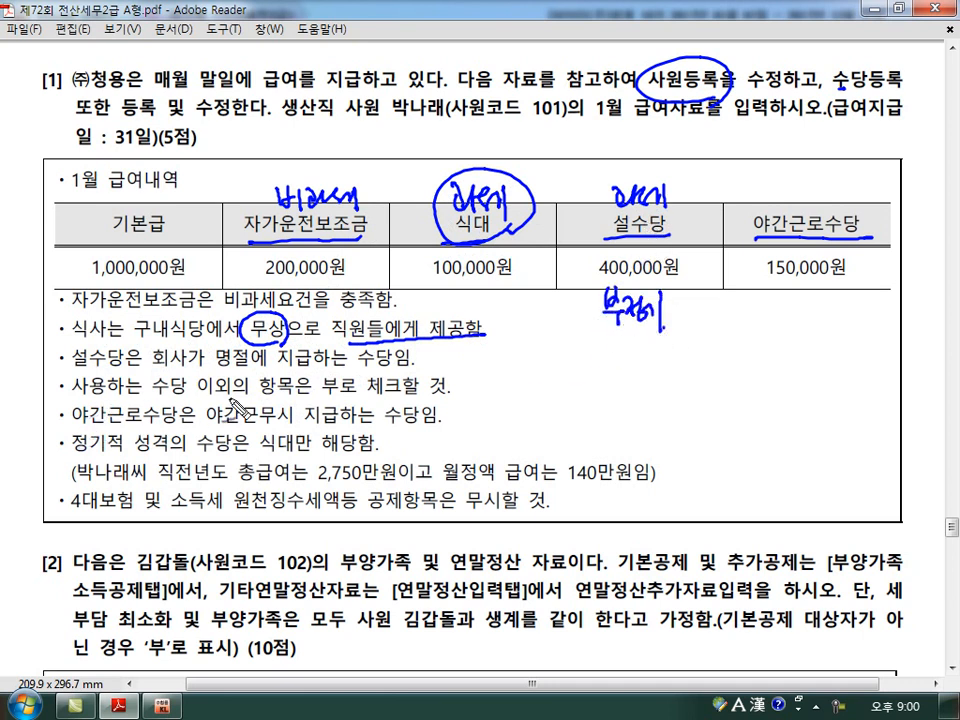
pyautogui.moveTo(342, 403)
pyautogui.mouseDown()
pyautogui.moveTo(322, 376)
pyautogui.moveTo(346, 388)
pyautogui.moveTo(334, 401)
pyautogui.mouseUp()
pyautogui.hotkey('ctrl', 'z')
pyautogui.moveTo(336, 126)
pyautogui.mouseDown()
pyautogui.moveTo(278, 118)
pyautogui.moveTo(332, 124)
pyautogui.mouseUp()
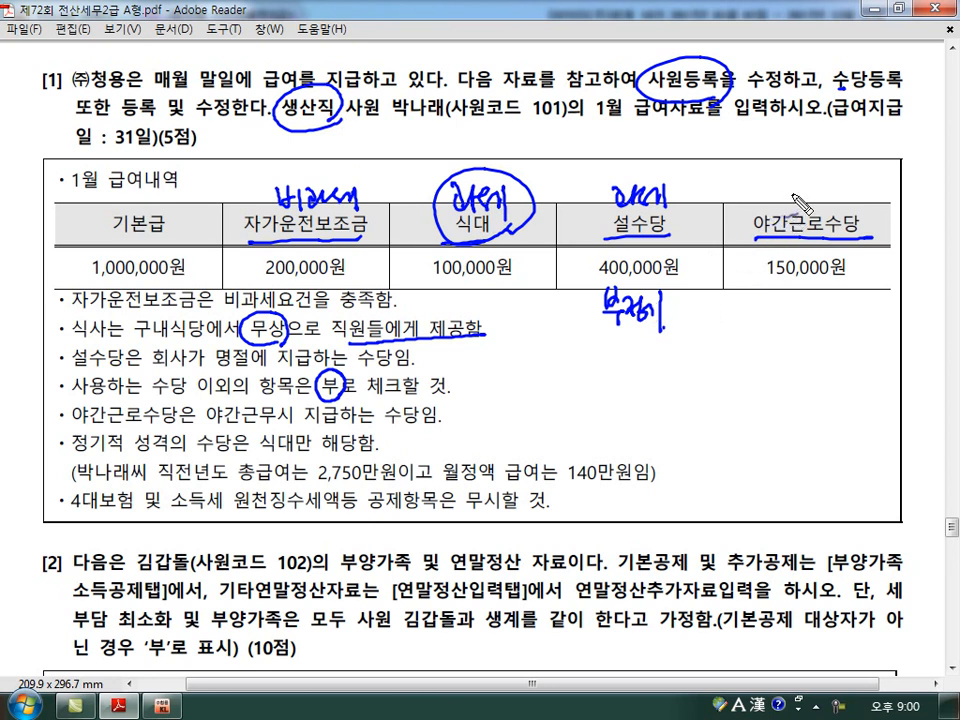
# Write 비과세 below 야간근로수당 and sketch the boxed flow ① 생산직 → ② 여, leading to 월정액 with 비과세 or 과세.
pyautogui.moveTo(788, 190)
pyautogui.mouseDown()
pyautogui.moveTo(826, 192)
pyautogui.moveTo(836, 205)
pyautogui.moveTo(838, 194)
pyautogui.mouseUp()
pyautogui.moveTo(765, 285)
pyautogui.mouseDown()
pyautogui.moveTo(800, 305)
pyautogui.moveTo(850, 294)
pyautogui.moveTo(852, 316)
pyautogui.mouseUp()
pyautogui.moveTo(553, 356)
pyautogui.mouseDown()
pyautogui.moveTo(556, 378)
pyautogui.moveTo(556, 356)
pyautogui.moveTo(562, 378)
pyautogui.moveTo(607, 384)
pyautogui.moveTo(632, 370)
pyautogui.moveTo(652, 379)
pyautogui.moveTo(700, 374)
pyautogui.moveTo(726, 350)
pyautogui.moveTo(736, 372)
pyautogui.mouseUp()
pyautogui.moveTo(745, 380); pyautogui.dragTo(756, 376)
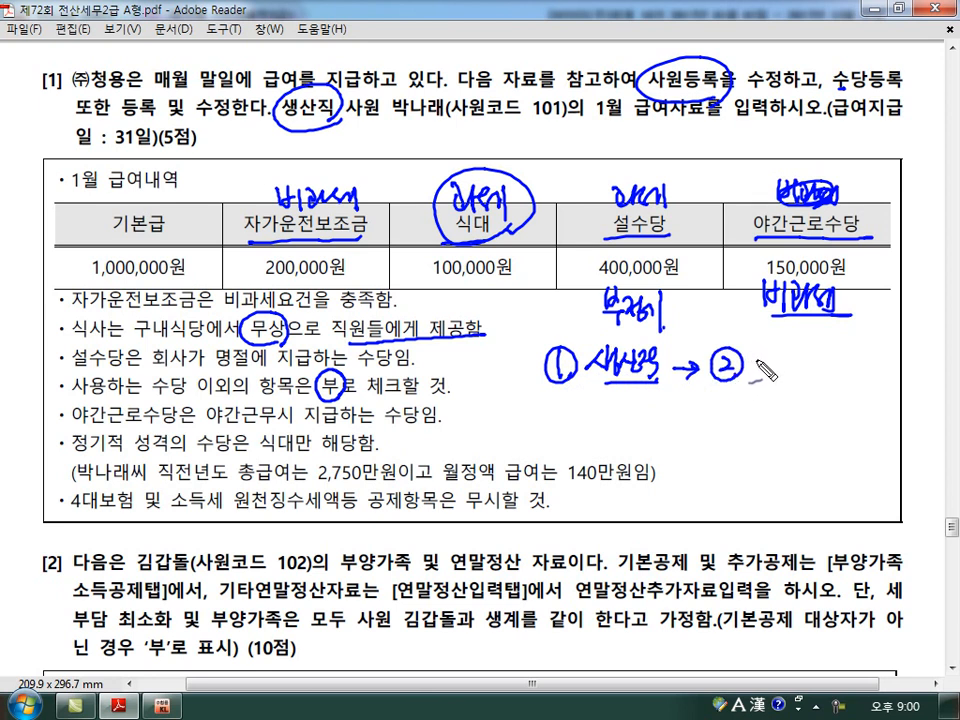
pyautogui.moveTo(760, 370)
pyautogui.mouseDown()
pyautogui.moveTo(786, 374)
pyautogui.moveTo(790, 398)
pyautogui.mouseUp()
pyautogui.moveTo(580, 392)
pyautogui.mouseDown()
pyautogui.moveTo(800, 385)
pyautogui.moveTo(756, 349)
pyautogui.moveTo(530, 385)
pyautogui.moveTo(745, 390)
pyautogui.moveTo(732, 410)
pyautogui.moveTo(752, 434)
pyautogui.moveTo(742, 440)
pyautogui.moveTo(792, 430)
pyautogui.moveTo(800, 442)
pyautogui.moveTo(808, 432)
pyautogui.moveTo(815, 452)
pyautogui.moveTo(866, 436)
pyautogui.moveTo(860, 450)
pyautogui.moveTo(852, 318)
pyautogui.mouseUp()
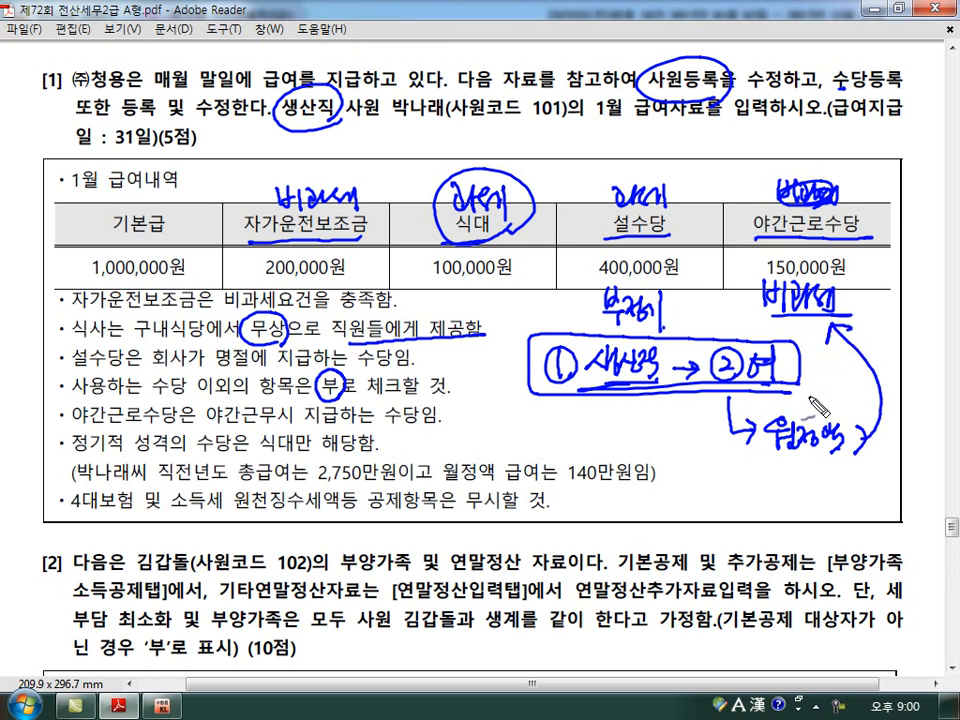
pyautogui.moveTo(775, 478)
pyautogui.mouseDown()
pyautogui.moveTo(790, 495)
pyautogui.moveTo(845, 488)
pyautogui.mouseUp()
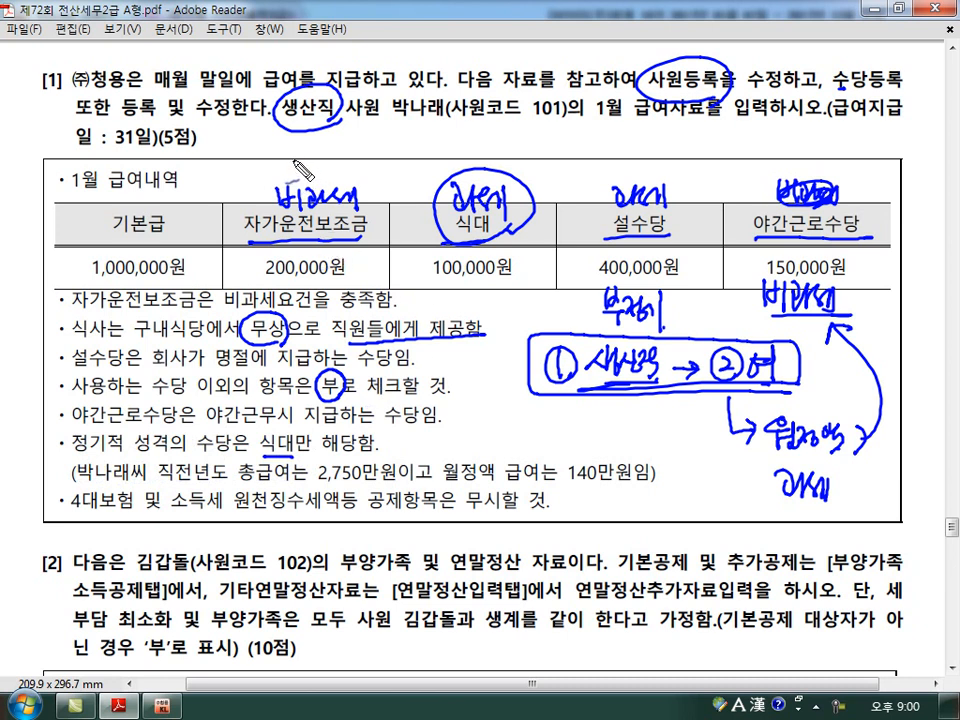
# Label 자가운전보조금 and 야간근로수당 as 부정기 and 식대 as 정기 above their column headings.
pyautogui.moveTo(300, 150); pyautogui.dragTo(343, 172)
pyautogui.moveTo(350, 151); pyautogui.dragTo(352, 174)
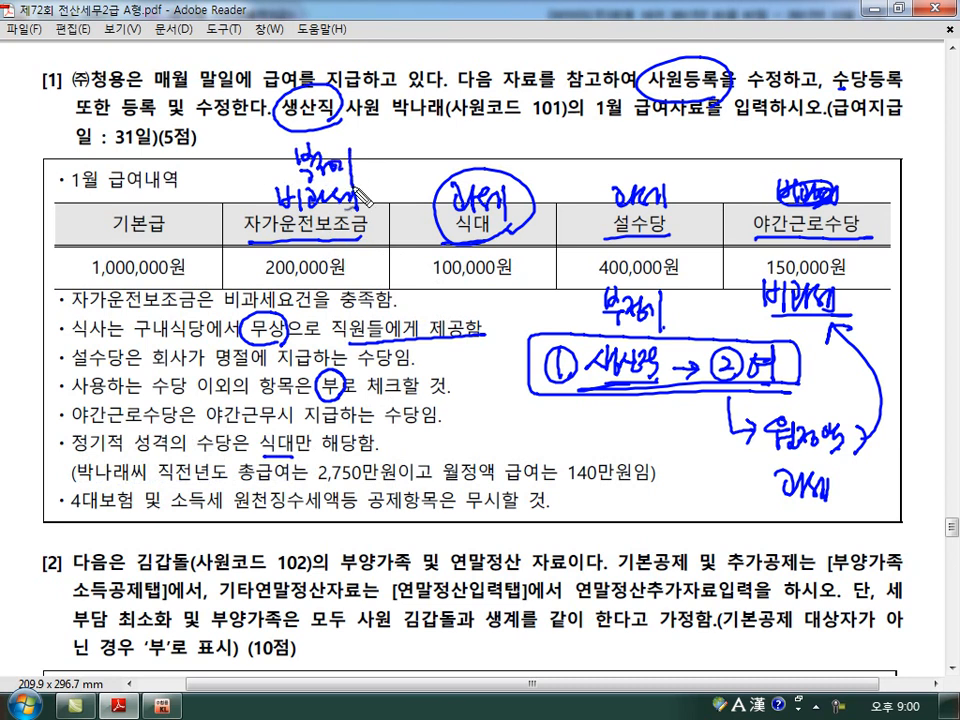
pyautogui.moveTo(452, 150)
pyautogui.mouseDown()
pyautogui.moveTo(462, 168)
pyautogui.moveTo(478, 160)
pyautogui.moveTo(497, 186)
pyautogui.mouseUp()
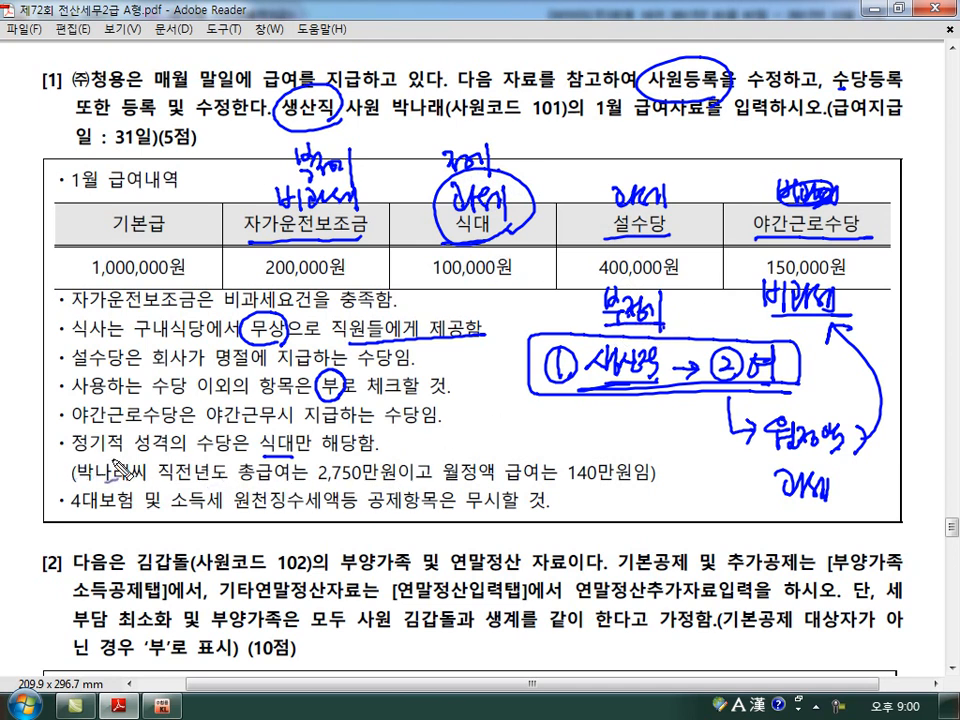
pyautogui.moveTo(756, 141)
pyautogui.mouseDown()
pyautogui.moveTo(812, 162)
pyautogui.moveTo(831, 183)
pyautogui.mouseUp()
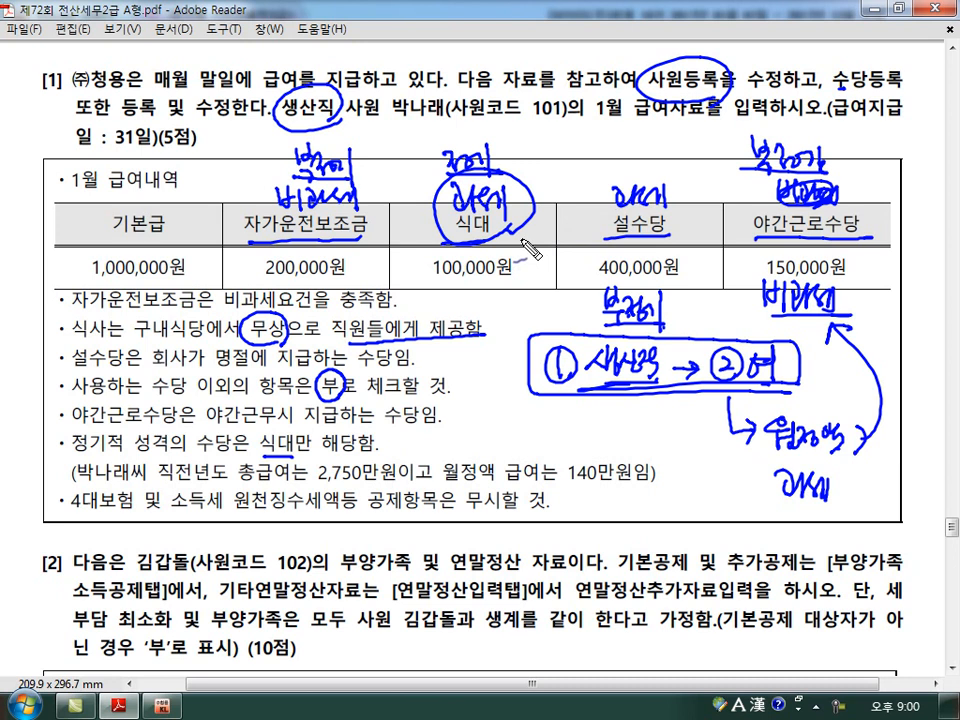
# Circle the 자가운전보조금 and 야간근로수당 headings with their labels and add a short handwritten note beside the latter.
pyautogui.moveTo(375, 240)
pyautogui.mouseDown()
pyautogui.moveTo(250, 238)
pyautogui.moveTo(370, 168)
pyautogui.moveTo(362, 250)
pyautogui.mouseUp()
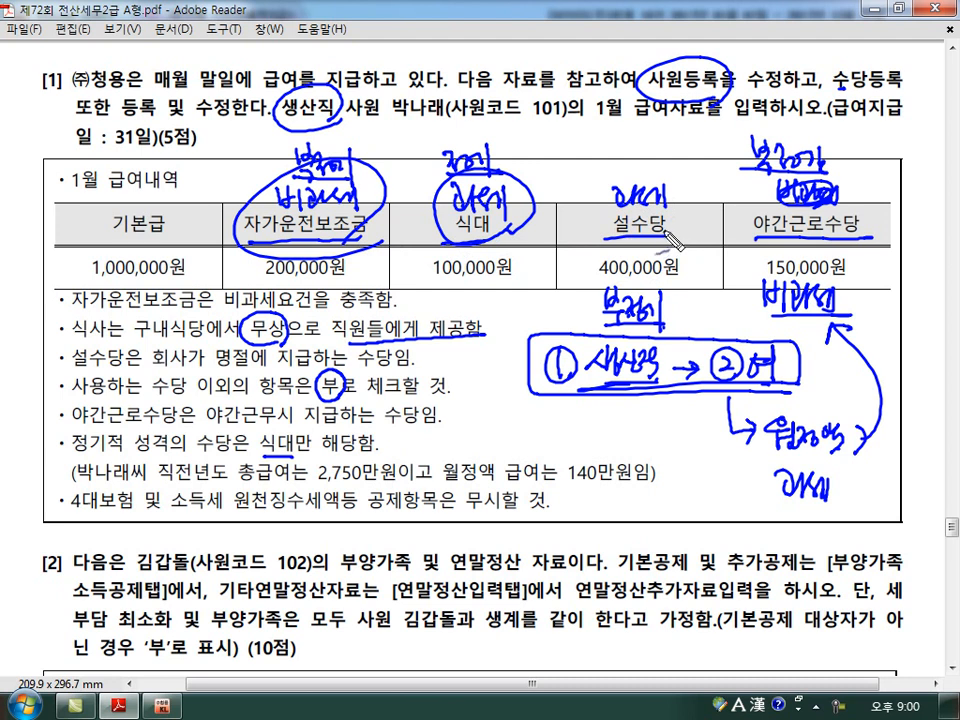
pyautogui.moveTo(850, 165)
pyautogui.mouseDown()
pyautogui.moveTo(728, 205)
pyautogui.moveTo(848, 236)
pyautogui.mouseUp()
pyautogui.moveTo(737, 196); pyautogui.dragTo(768, 210)
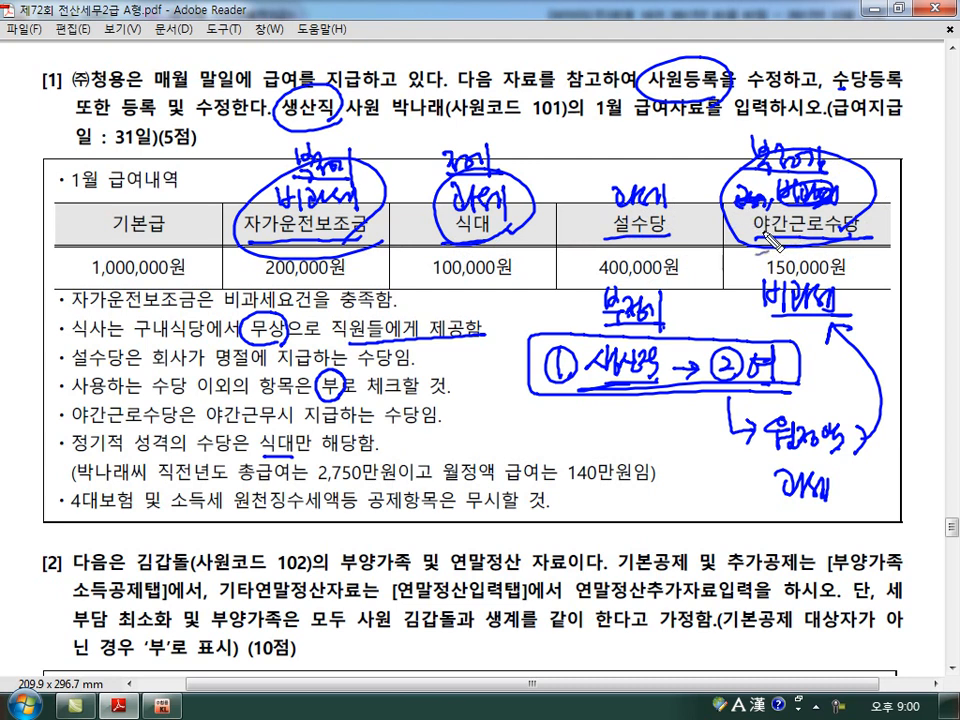
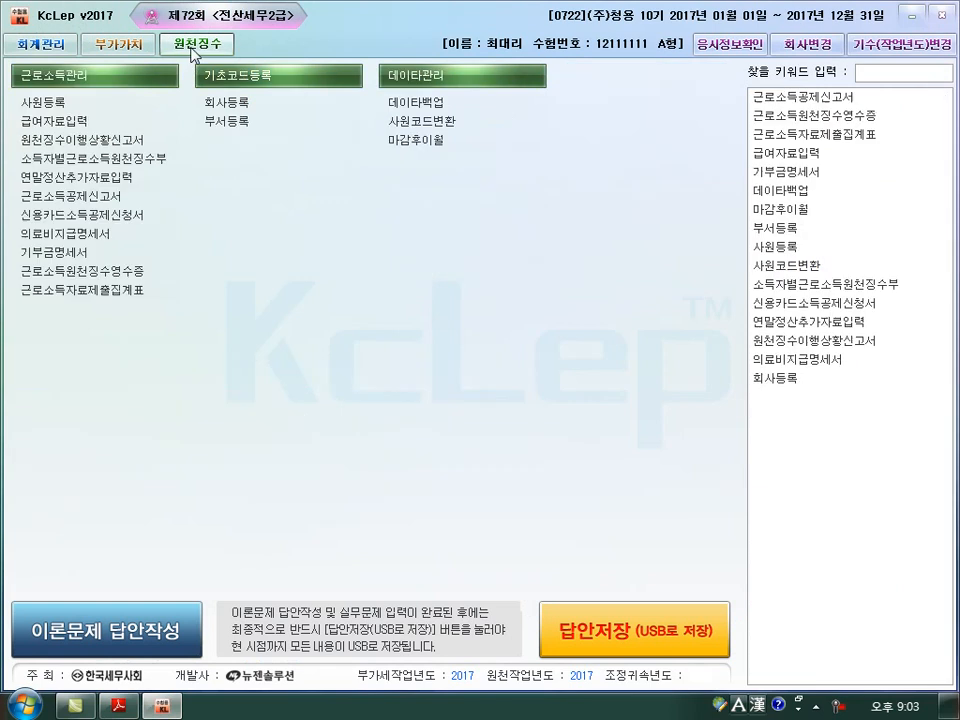
# Open the payroll entry's allowance registration and set 사용여부 to 부 for 상여, 직책수당 and 월차수당.
pyautogui.click(60, 121)
pyautogui.click(117, 76)
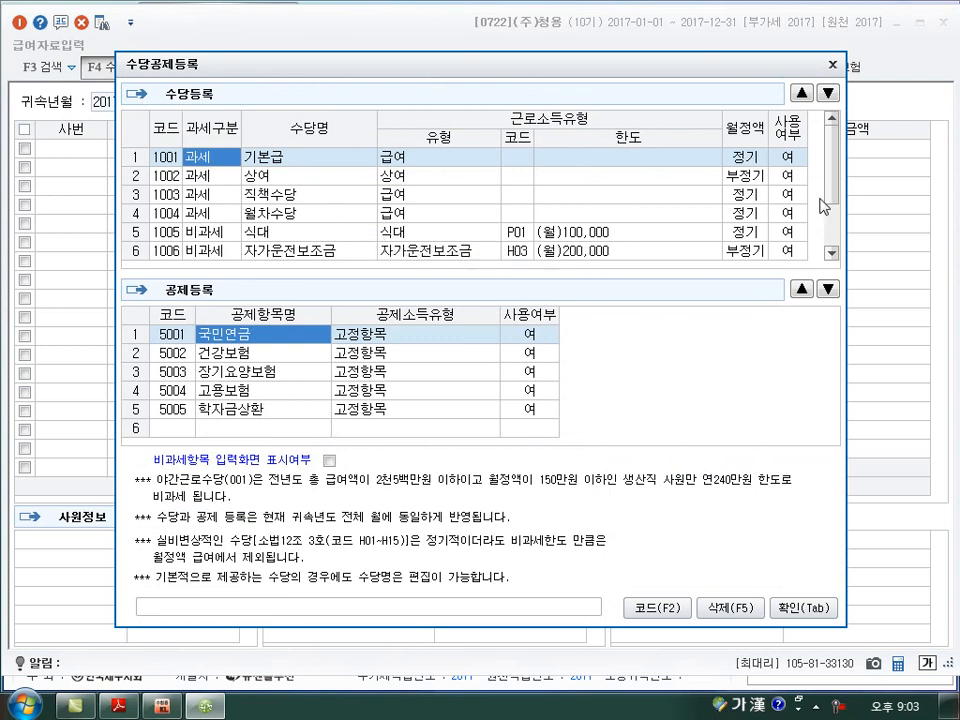
pyautogui.click(789, 176)
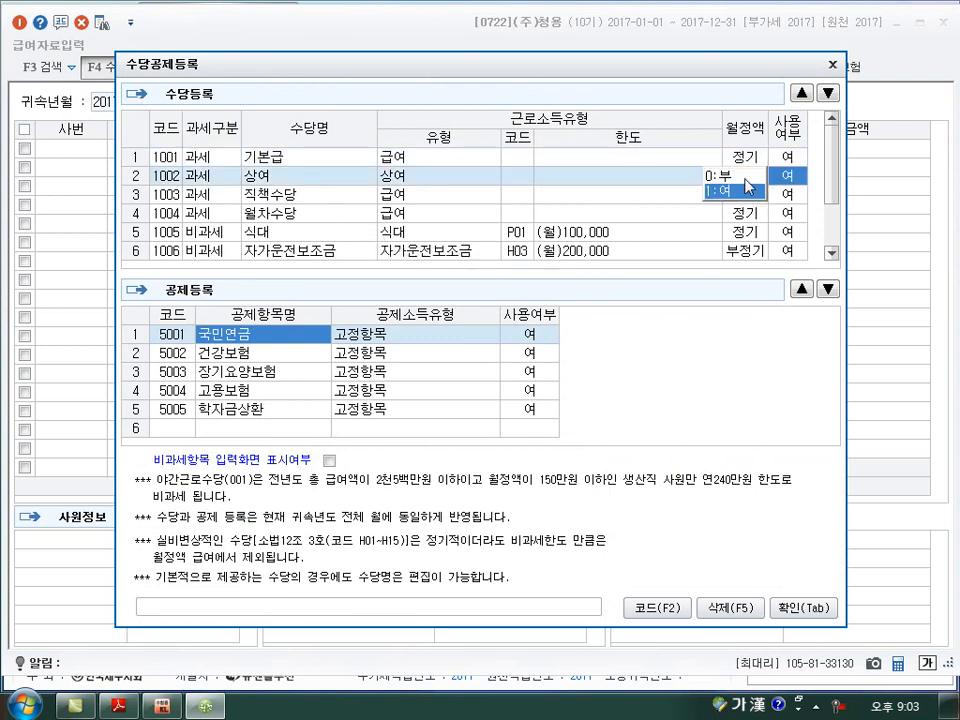
pyautogui.click(745, 177)
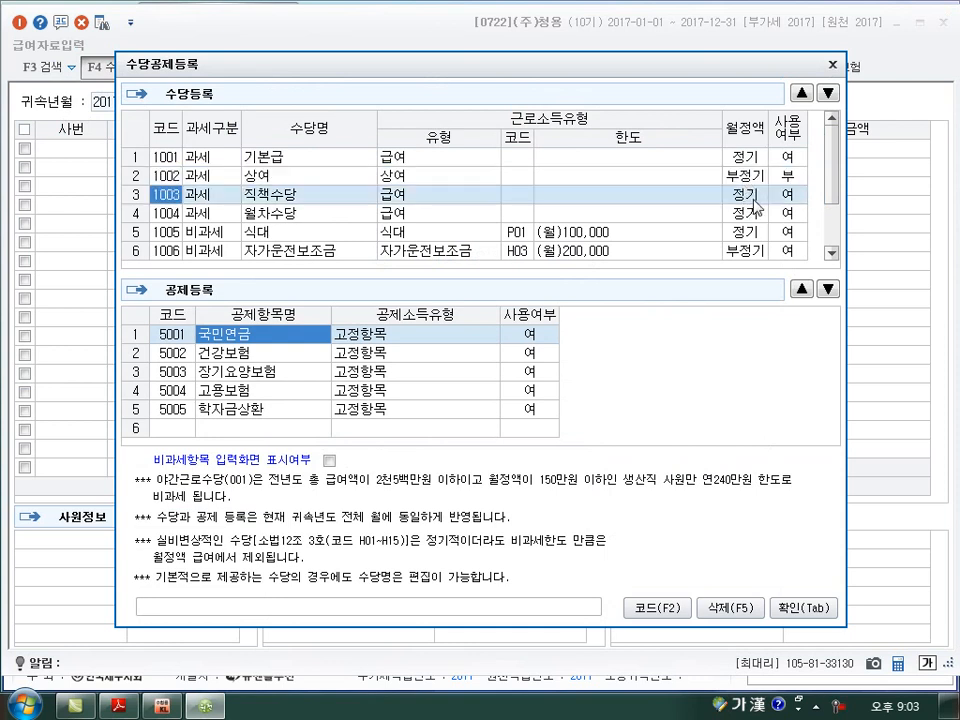
pyautogui.click(790, 190)
pyautogui.click(743, 194)
pyautogui.click(783, 213)
pyautogui.click(738, 197)
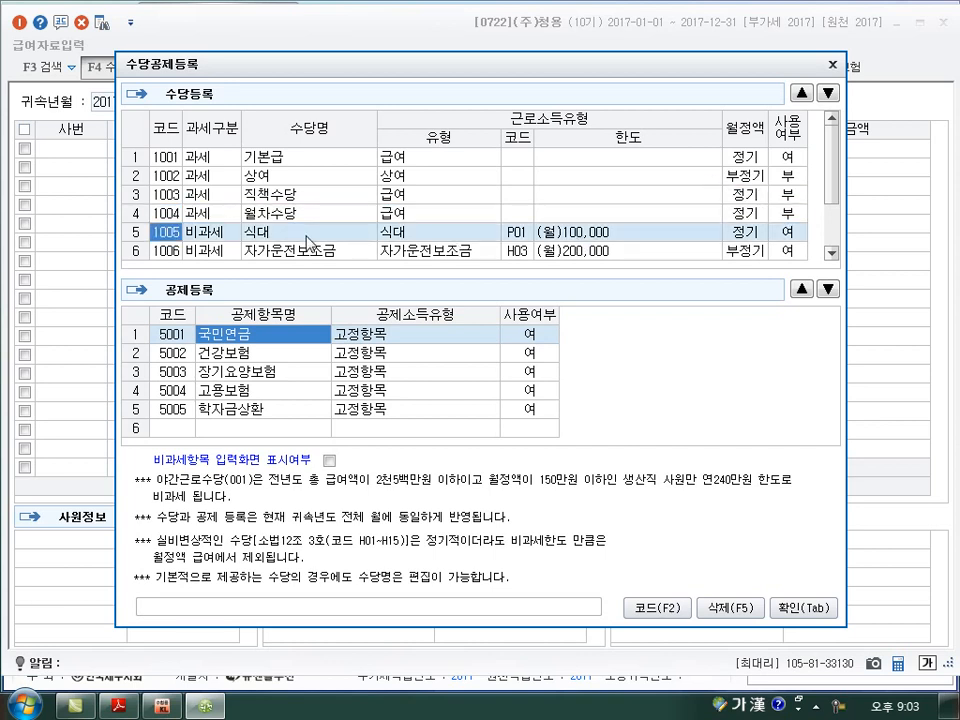
# Set 사용여부 to 부 for the non-taxable 식대 allowance.
pyautogui.click(200, 233)
pyautogui.scroll(-1, 222, 244)
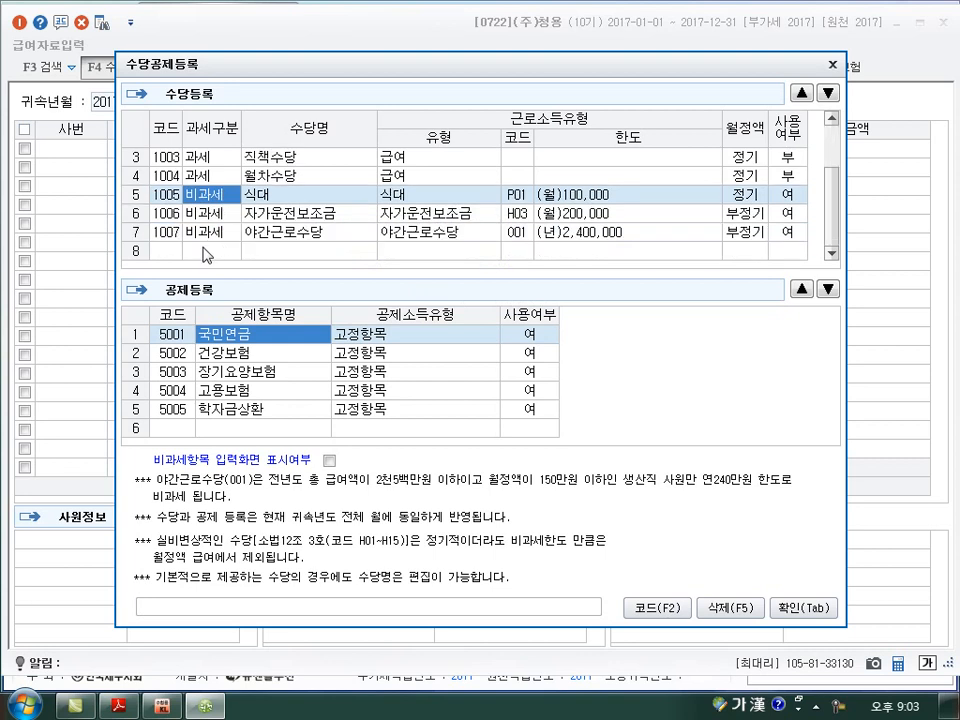
pyautogui.click(792, 207)
pyautogui.click(725, 206)
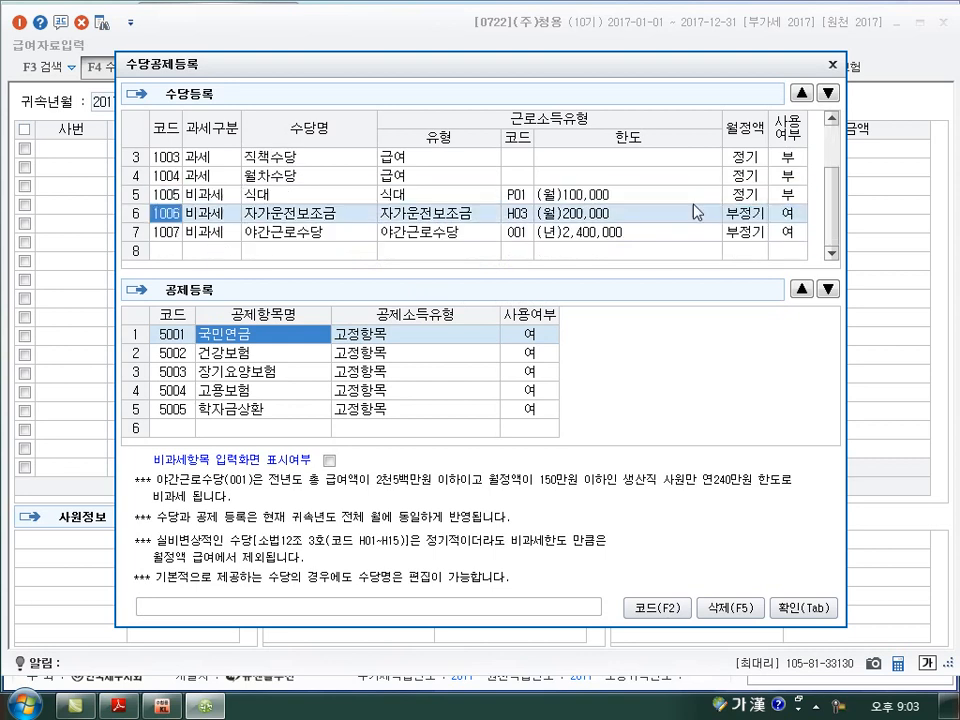
# Add a new taxable (과세) allowance named 식대 with type 급여, 월정액 정기 and 사용여부 여.
pyautogui.click(203, 252)
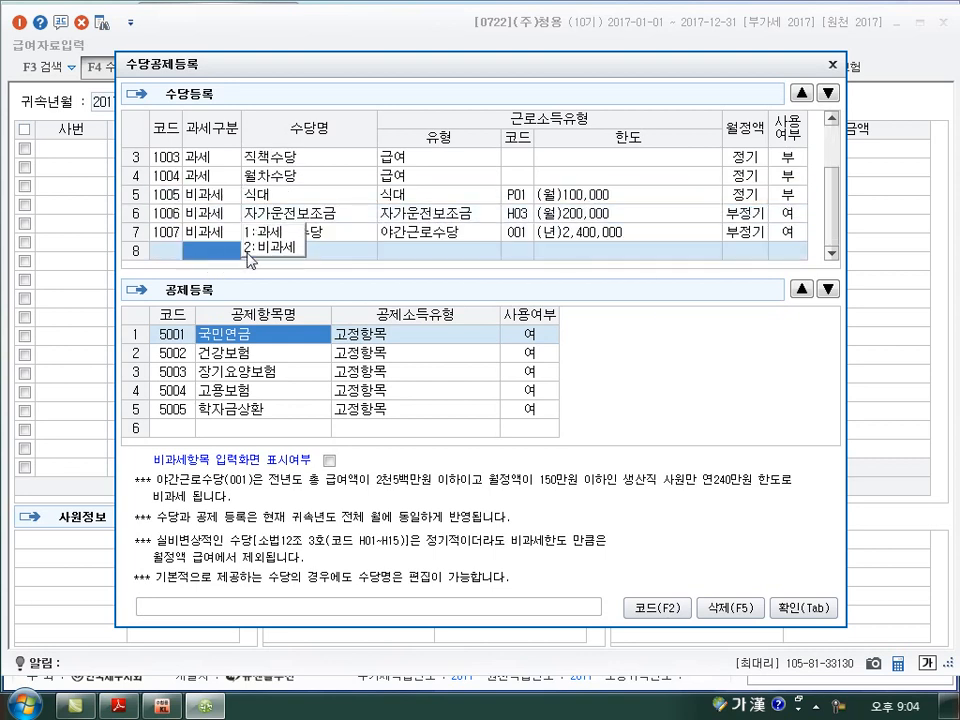
pyautogui.write('1')
pyautogui.write('취대')
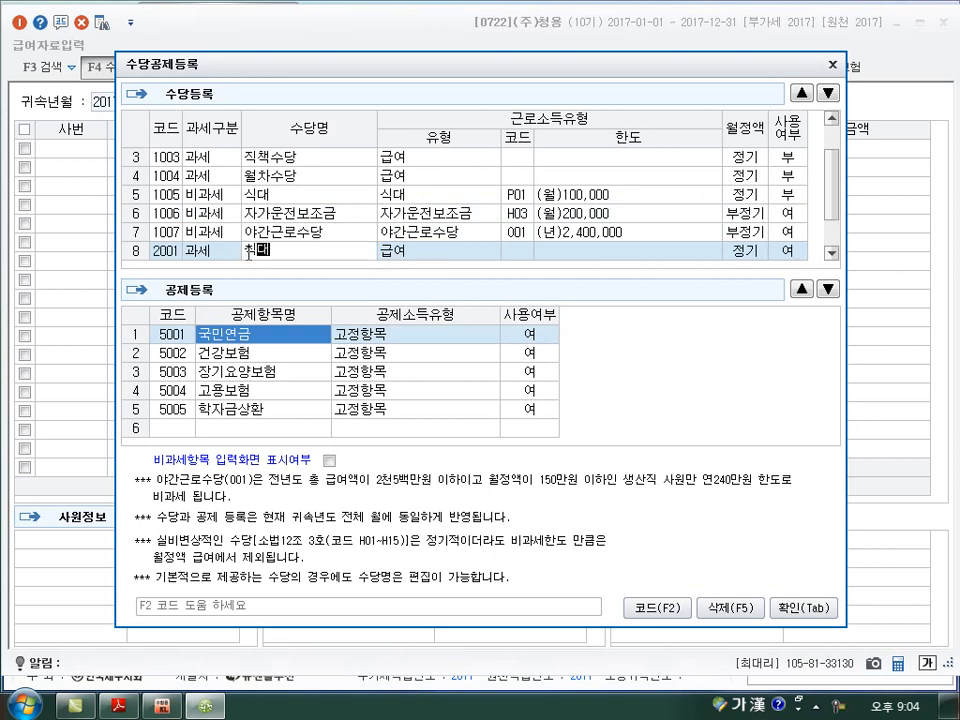
pyautogui.press('Return')
pyautogui.press('Return')
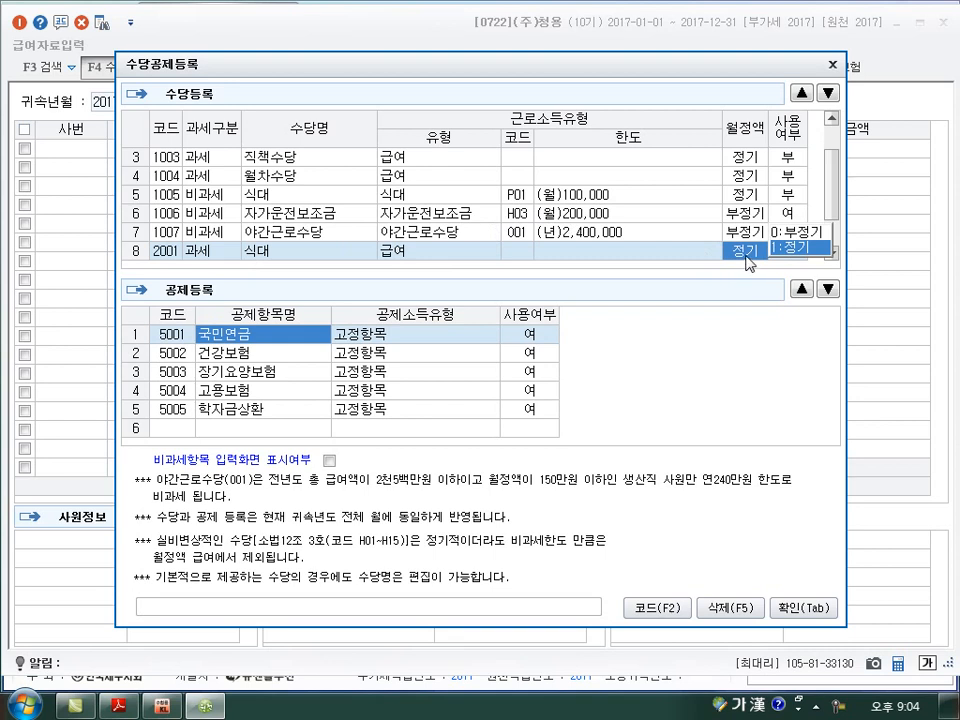
pyautogui.press('Return')
pyautogui.press('Return')
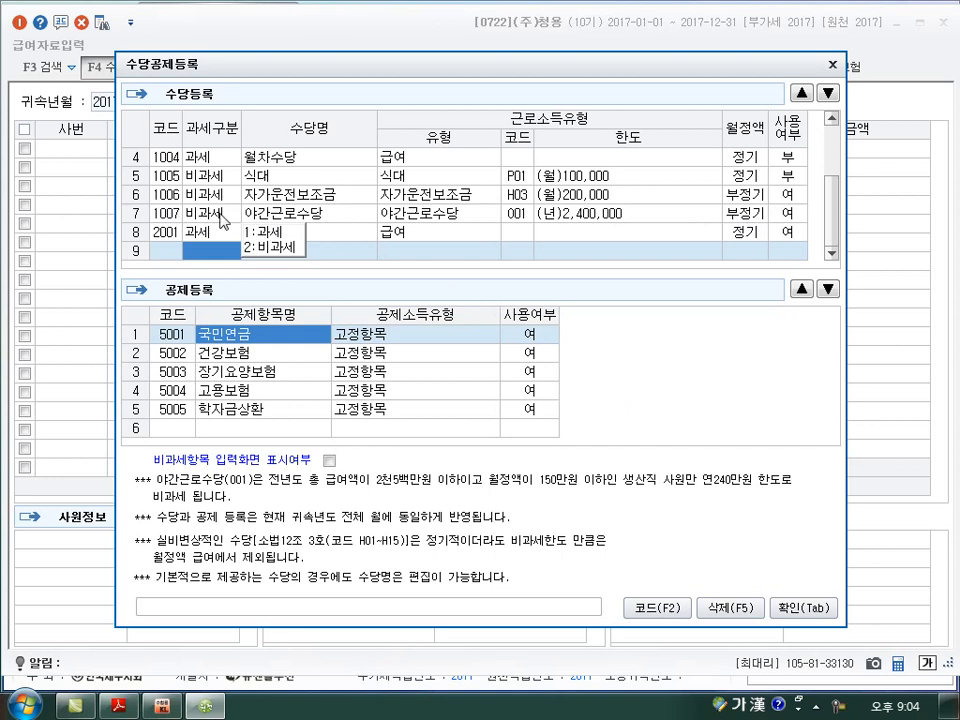
pyautogui.click(487, 237)
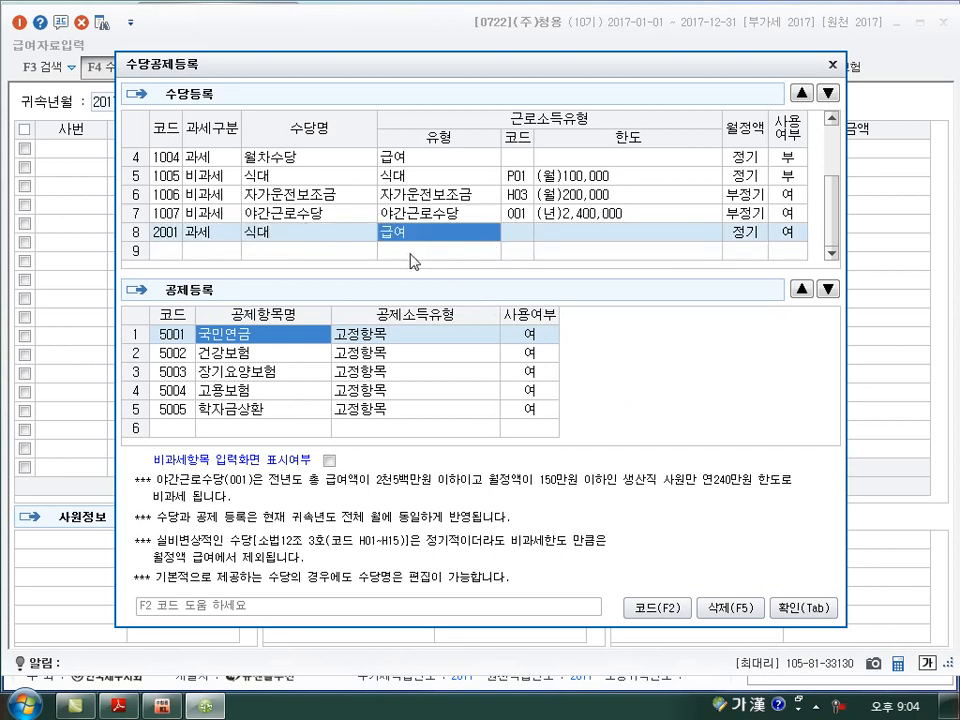
# Add another taxable (과세) allowance named 설수당 with type 급여, and confirm the allowance registration.
pyautogui.click(206, 251)
pyautogui.write('1')
pyautogui.press('Return')
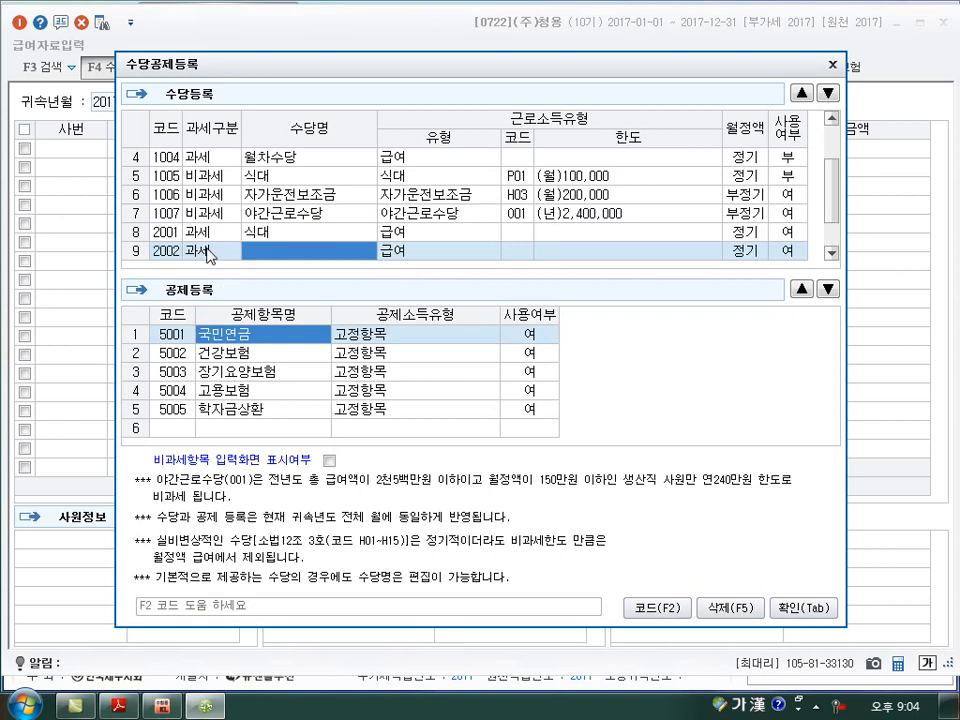
pyautogui.write('ㄱ')
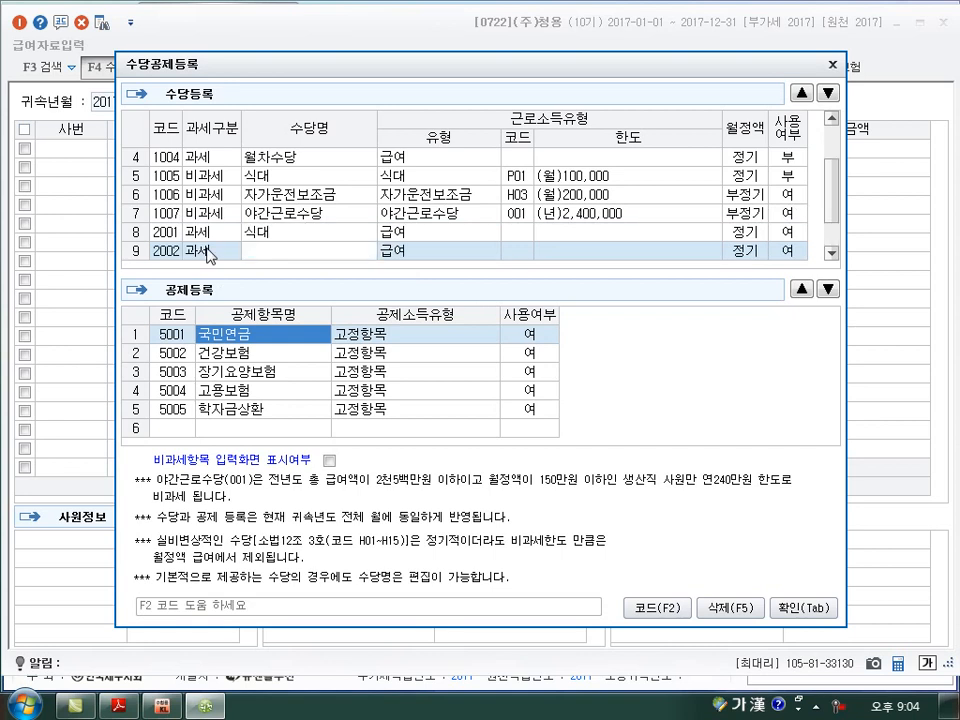
pyautogui.write('수당')
pyautogui.press('Return')
pyautogui.press('Return')
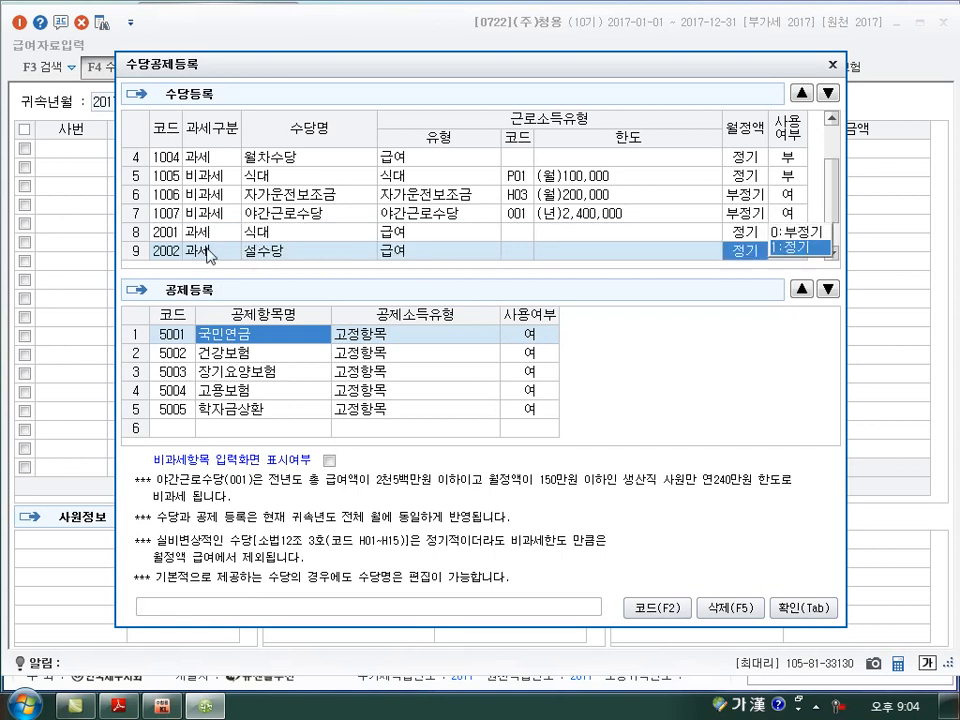
pyautogui.press('Return')
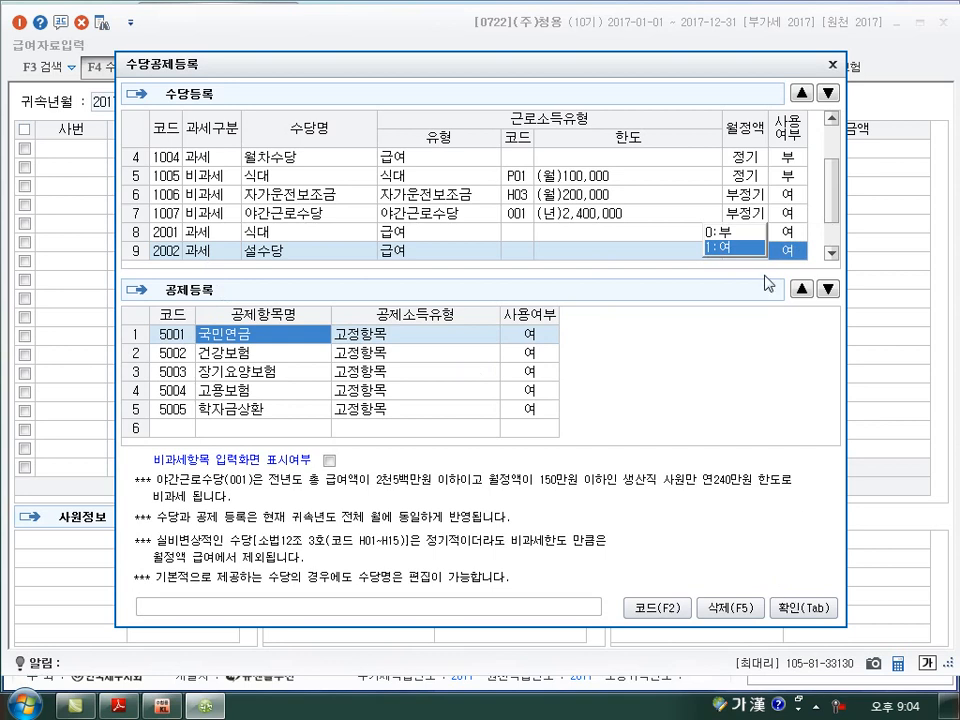
pyautogui.press('Tab')
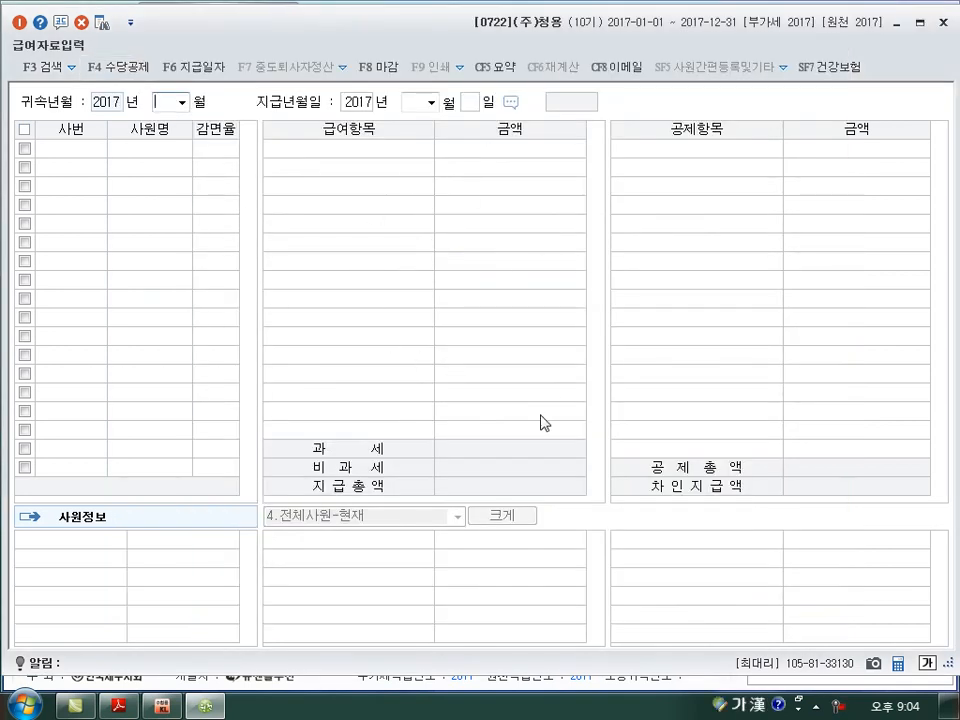
# Sketch a large circle with small strokes inside over the payroll grid, and draw an arrow pointing down from it.
pyautogui.hotkey('ctrl', '2')
pyautogui.moveTo(479, 147); pyautogui.dragTo(481, 178)
pyautogui.moveTo(487, 168); pyautogui.dragTo(492, 175)
pyautogui.moveTo(512, 161)
pyautogui.mouseDown()
pyautogui.moveTo(530, 168)
pyautogui.moveTo(499, 218)
pyautogui.mouseUp()
pyautogui.moveTo(552, 268); pyautogui.dragTo(568, 251)
pyautogui.moveTo(507, 270)
pyautogui.mouseDown()
pyautogui.moveTo(506, 375)
pyautogui.moveTo(513, 352)
pyautogui.mouseUp()
# Write 정기 ⇒ 월정액 below the arrow and note 150만 beside it.
pyautogui.moveTo(470, 380); pyautogui.dragTo(482, 396)
pyautogui.moveTo(485, 381)
pyautogui.mouseDown()
pyautogui.moveTo(502, 398)
pyautogui.moveTo(547, 390)
pyautogui.mouseUp()
pyautogui.moveTo(522, 399)
pyautogui.mouseDown()
pyautogui.moveTo(549, 397)
pyautogui.moveTo(540, 410)
pyautogui.mouseUp()
pyautogui.moveTo(592, 373)
pyautogui.mouseDown()
pyautogui.moveTo(574, 420)
pyautogui.moveTo(619, 388)
pyautogui.moveTo(617, 399)
pyautogui.moveTo(640, 405)
pyautogui.moveTo(738, 394)
pyautogui.moveTo(701, 362)
pyautogui.mouseUp()
pyautogui.moveTo(686, 312)
pyautogui.mouseDown()
pyautogui.moveTo(686, 350)
pyautogui.moveTo(702, 348)
pyautogui.mouseUp()
pyautogui.moveTo(712, 322); pyautogui.dragTo(728, 340)
pyautogui.moveTo(733, 340)
pyautogui.mouseDown()
pyautogui.moveTo(754, 321)
pyautogui.moveTo(763, 334)
pyautogui.moveTo(754, 321)
pyautogui.moveTo(765, 308)
pyautogui.moveTo(732, 352)
pyautogui.mouseUp()
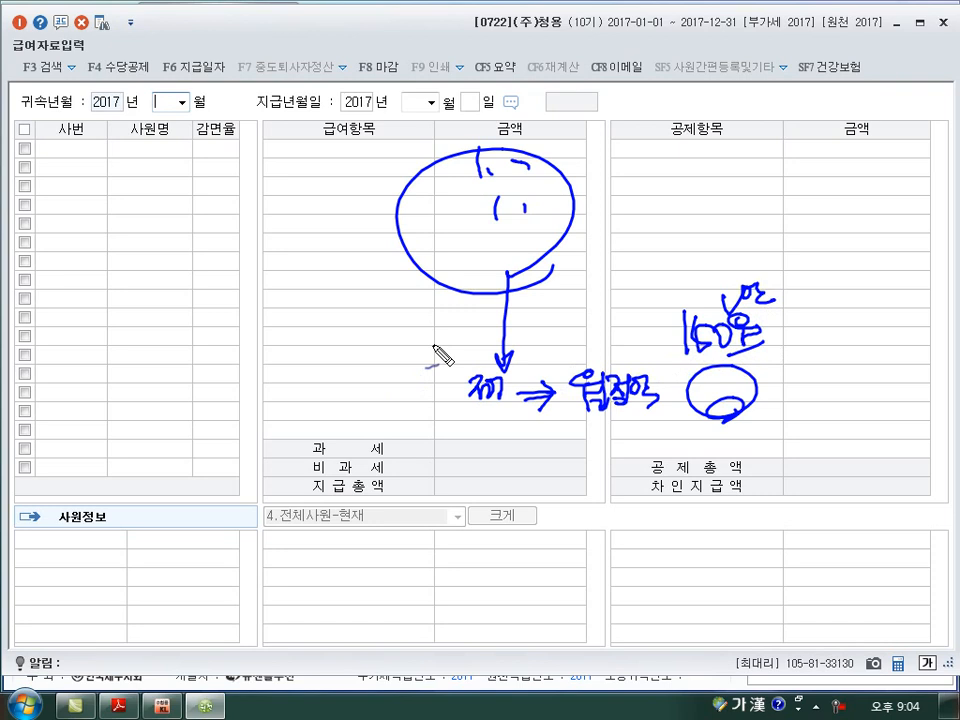
# Underline 월정액, add short notes below it and in a small circle beside the large one, and clear all annotations.
pyautogui.moveTo(648, 432)
pyautogui.mouseDown()
pyautogui.moveTo(660, 450)
pyautogui.moveTo(709, 450)
pyautogui.mouseUp()
pyautogui.moveTo(568, 422); pyautogui.dragTo(633, 440)
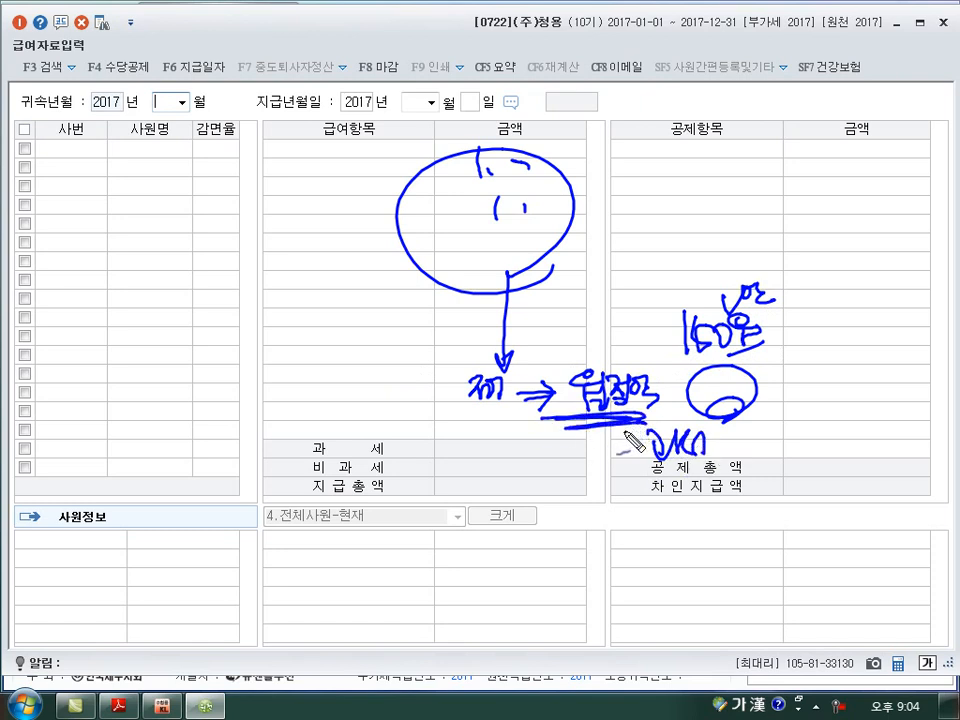
pyautogui.moveTo(578, 160)
pyautogui.mouseDown()
pyautogui.moveTo(591, 193)
pyautogui.moveTo(561, 214)
pyautogui.moveTo(585, 237)
pyautogui.mouseUp()
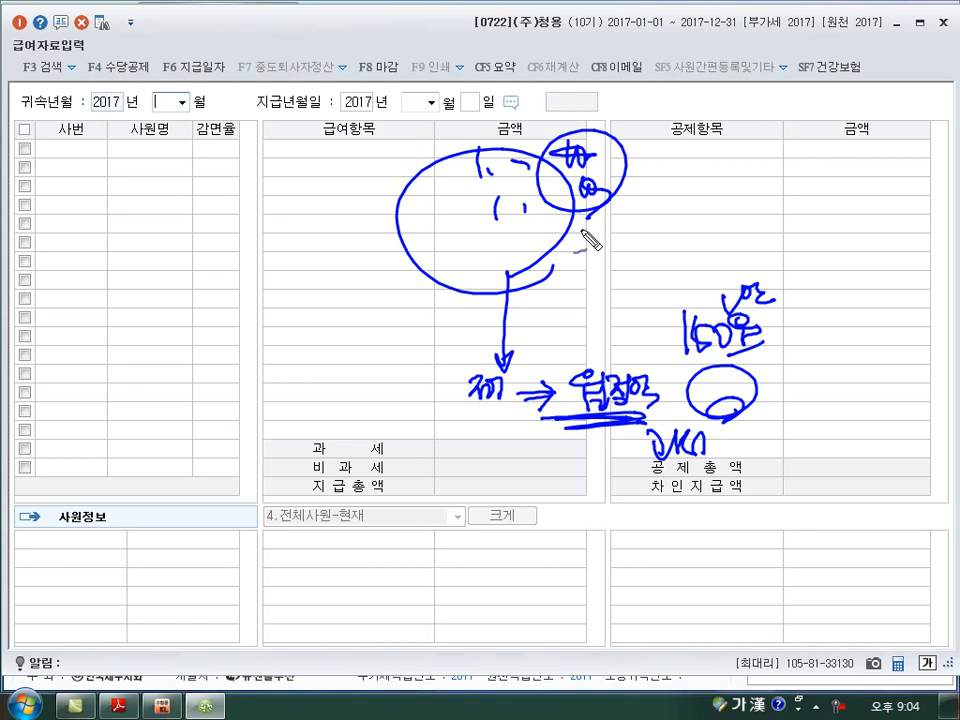
pyautogui.press('Escape')
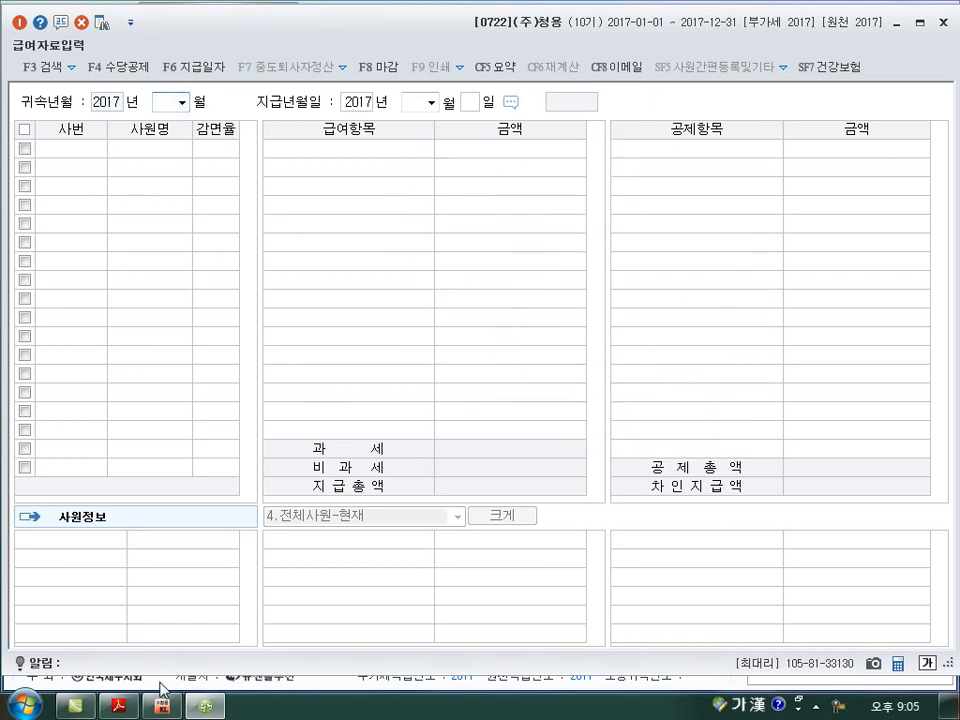
# Open 사원등록 and set 야간근로비과세 to 부 for the production employee, code 101.
pyautogui.click(898, 22)
pyautogui.click(77, 102)
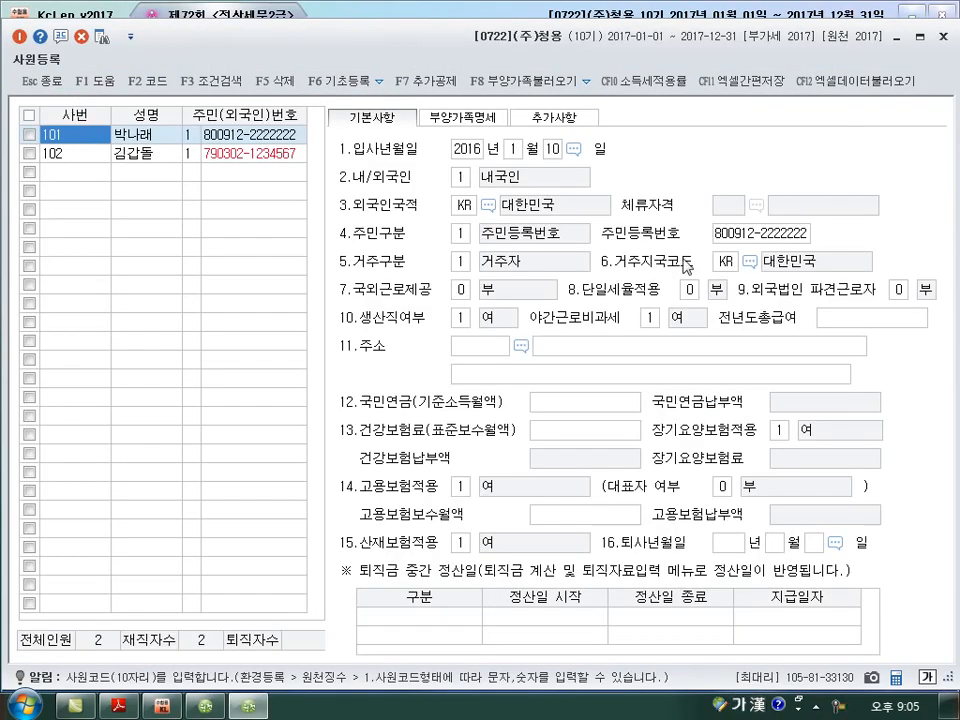
pyautogui.click(456, 320)
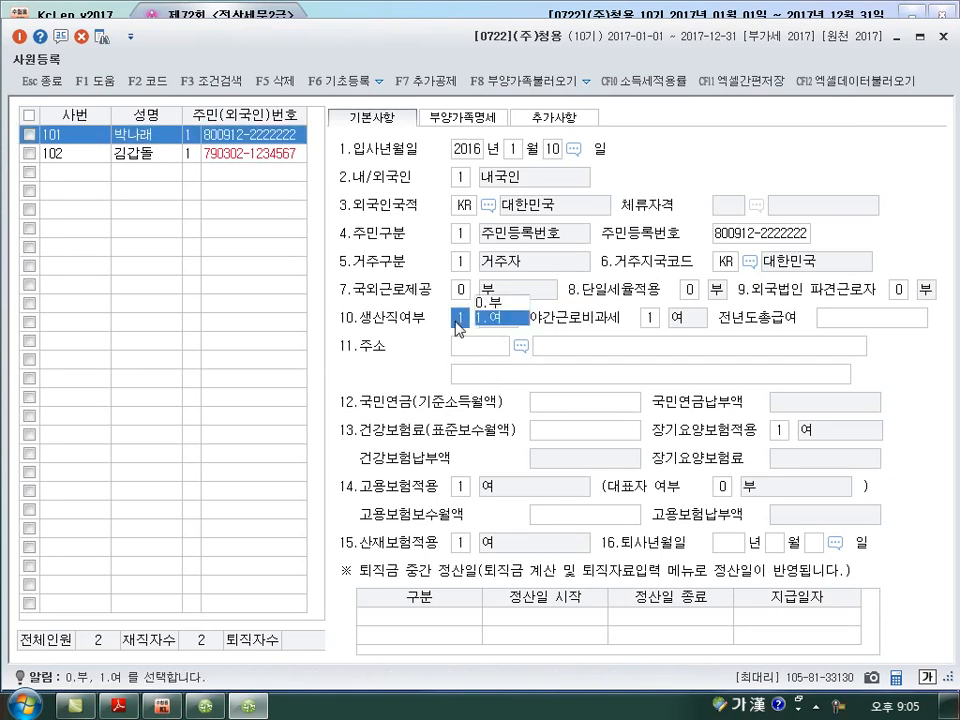
pyautogui.click(650, 318)
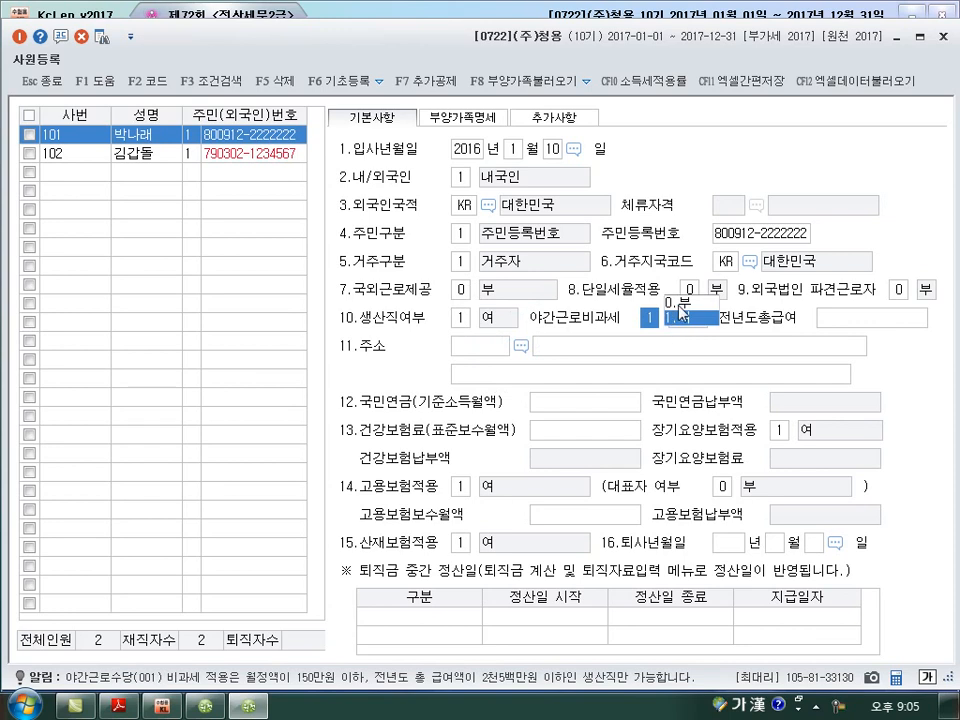
pyautogui.click(679, 303)
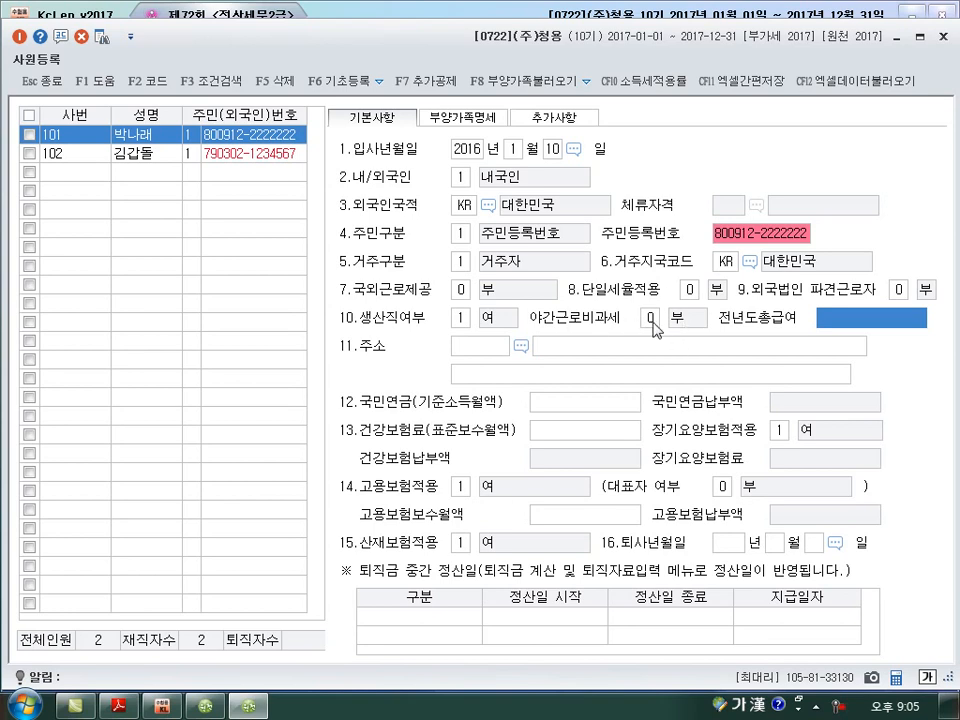
# In the exam PDF, underline the 총급여 and 월정액 amounts, circle 140만원, and write a circled 2,500 threshold with an upward arrow.
pyautogui.click(126, 712)
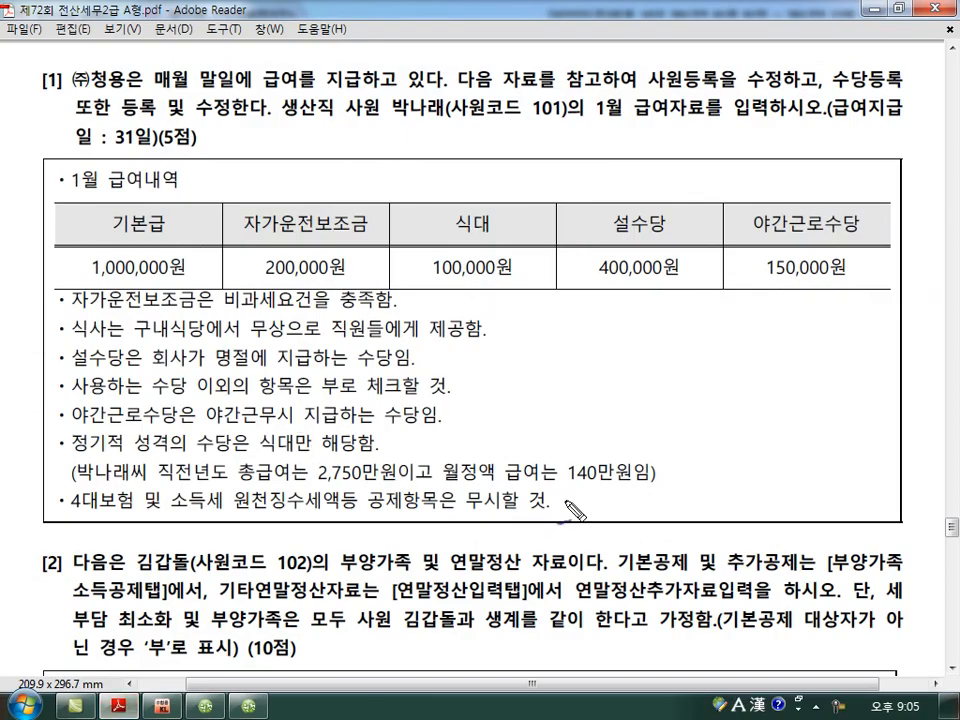
pyautogui.moveTo(458, 503)
pyautogui.mouseDown()
pyautogui.moveTo(668, 488)
pyautogui.moveTo(570, 494)
pyautogui.moveTo(668, 480)
pyautogui.mouseUp()
pyautogui.moveTo(578, 439); pyautogui.dragTo(590, 435)
pyautogui.moveTo(296, 490); pyautogui.dragTo(392, 486)
pyautogui.moveTo(388, 433)
pyautogui.mouseDown()
pyautogui.moveTo(376, 448)
pyautogui.moveTo(432, 433)
pyautogui.moveTo(443, 446)
pyautogui.moveTo(488, 413)
pyautogui.moveTo(522, 404)
pyautogui.mouseUp()
pyautogui.moveTo(640, 477); pyautogui.dragTo(672, 474)
pyautogui.moveTo(628, 390); pyautogui.dragTo(628, 413)
pyautogui.moveTo(648, 396)
pyautogui.mouseDown()
pyautogui.moveTo(646, 410)
pyautogui.moveTo(622, 410)
pyautogui.moveTo(678, 407)
pyautogui.moveTo(681, 420)
pyautogui.moveTo(730, 398)
pyautogui.moveTo(712, 444)
pyautogui.mouseUp()
pyautogui.moveTo(772, 468)
pyautogui.mouseDown()
pyautogui.moveTo(771, 400)
pyautogui.moveTo(791, 426)
pyautogui.mouseUp()
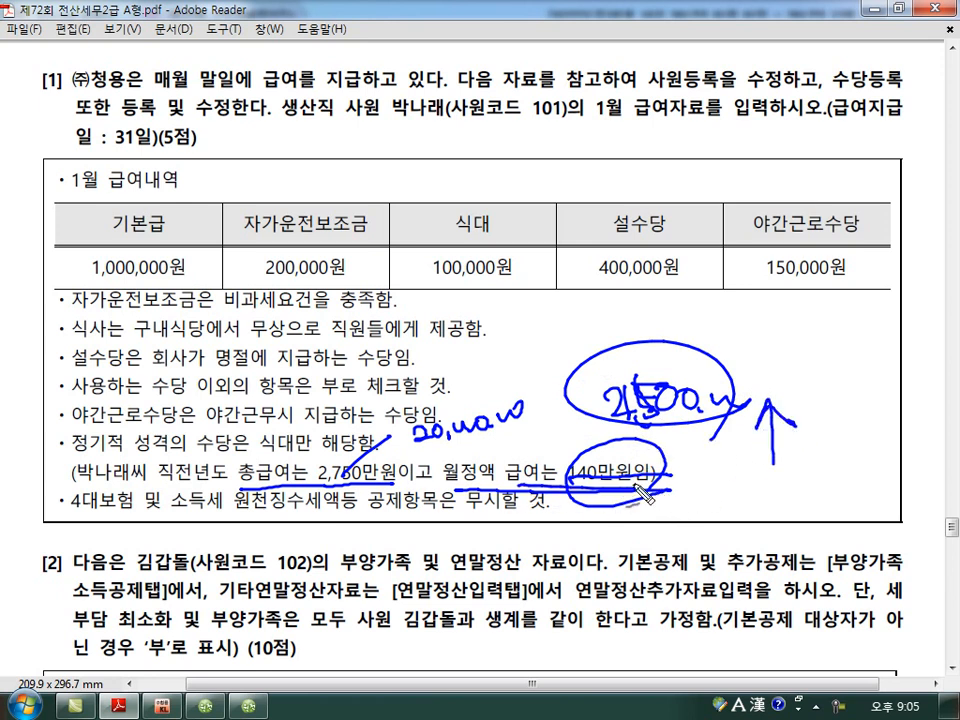
# Circle and connect the 기본급 1,000,000원 and 식대 100,000원 amounts, emphasise 140만원 again, and clear the annotations.
pyautogui.moveTo(70, 288)
pyautogui.mouseDown()
pyautogui.moveTo(150, 292)
pyautogui.moveTo(80, 240)
pyautogui.moveTo(178, 290)
pyautogui.mouseUp()
pyautogui.moveTo(470, 296); pyautogui.dragTo(497, 291)
pyautogui.moveTo(165, 258)
pyautogui.mouseDown()
pyautogui.moveTo(225, 214)
pyautogui.moveTo(425, 237)
pyautogui.mouseUp()
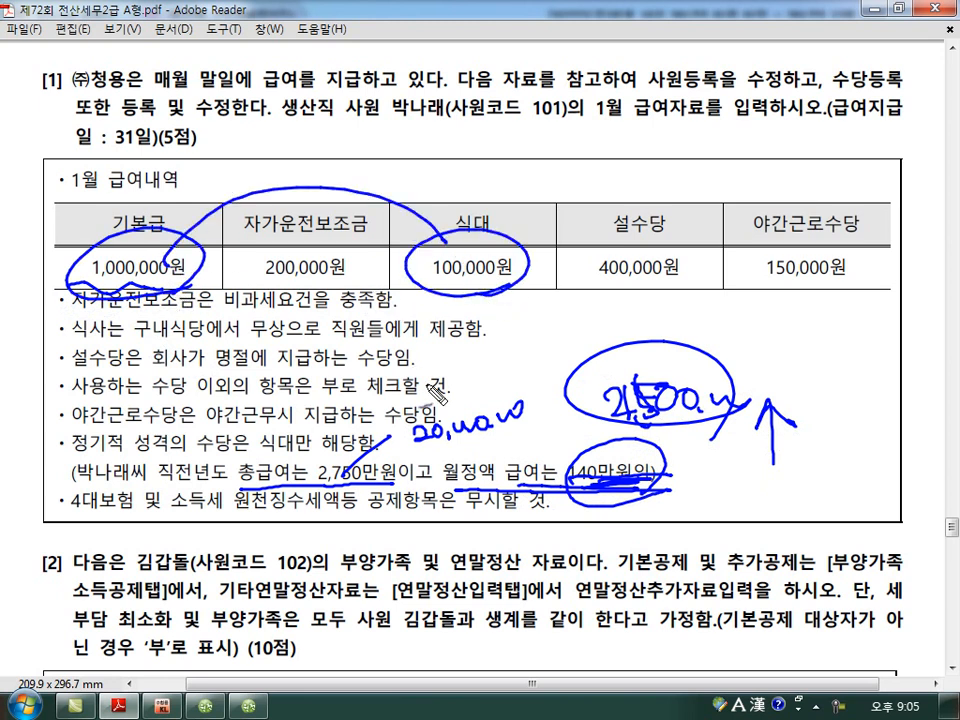
pyautogui.moveTo(605, 488)
pyautogui.mouseDown()
pyautogui.moveTo(580, 484)
pyautogui.moveTo(640, 486)
pyautogui.mouseUp()
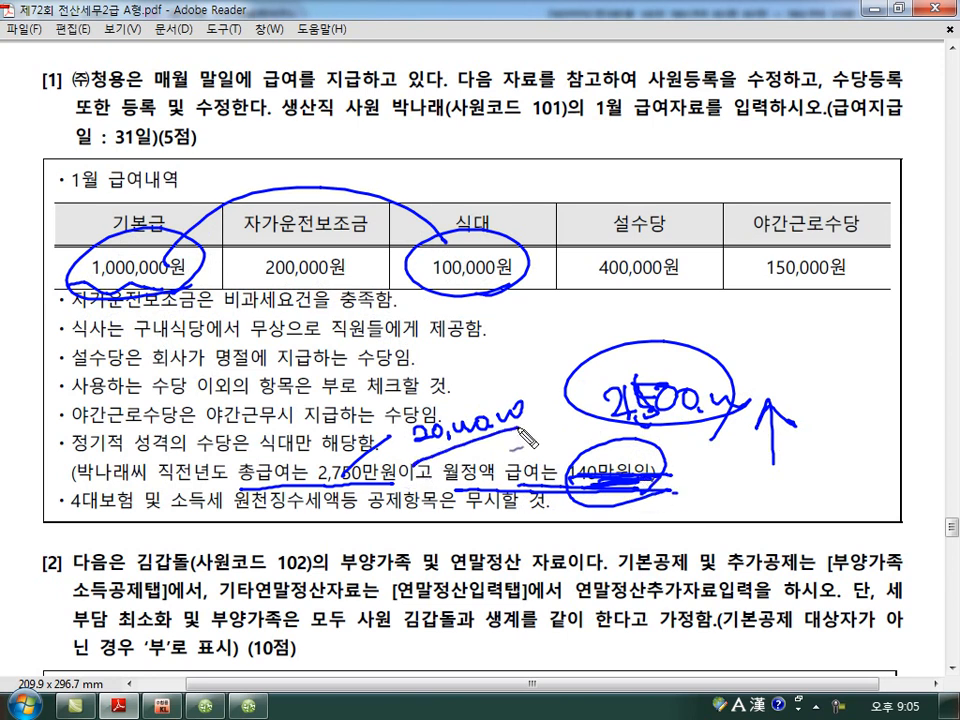
pyautogui.moveTo(640, 445); pyautogui.dragTo(661, 500)
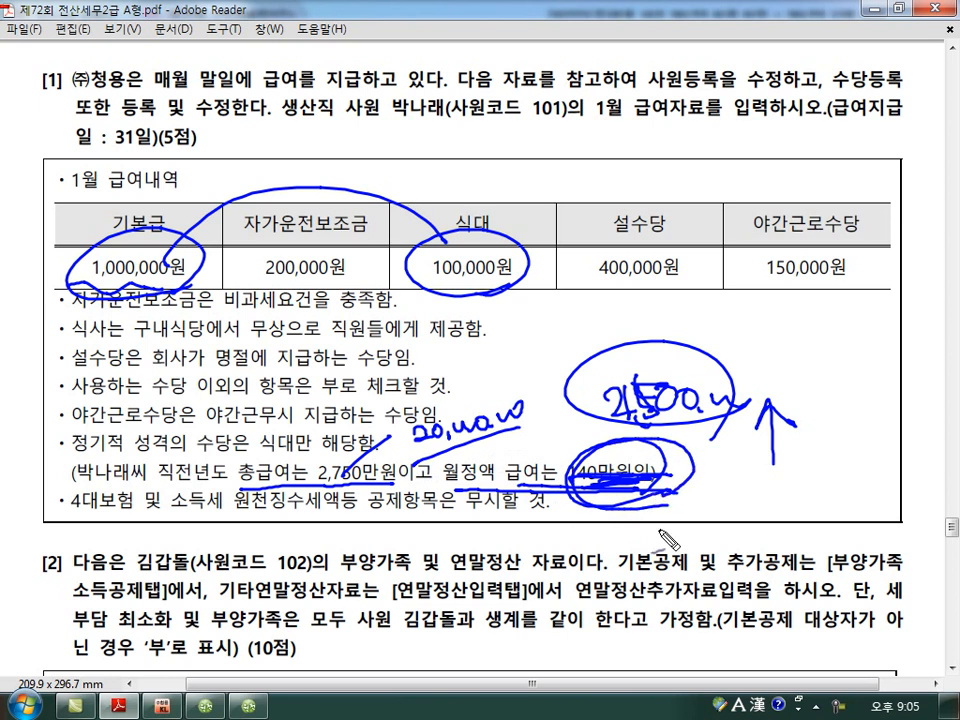
pyautogui.press('Escape')
# Review the 야간근로비과세 options in 사원등록 against the exam question and switch to the payroll entry window.
pyautogui.click(248, 707)
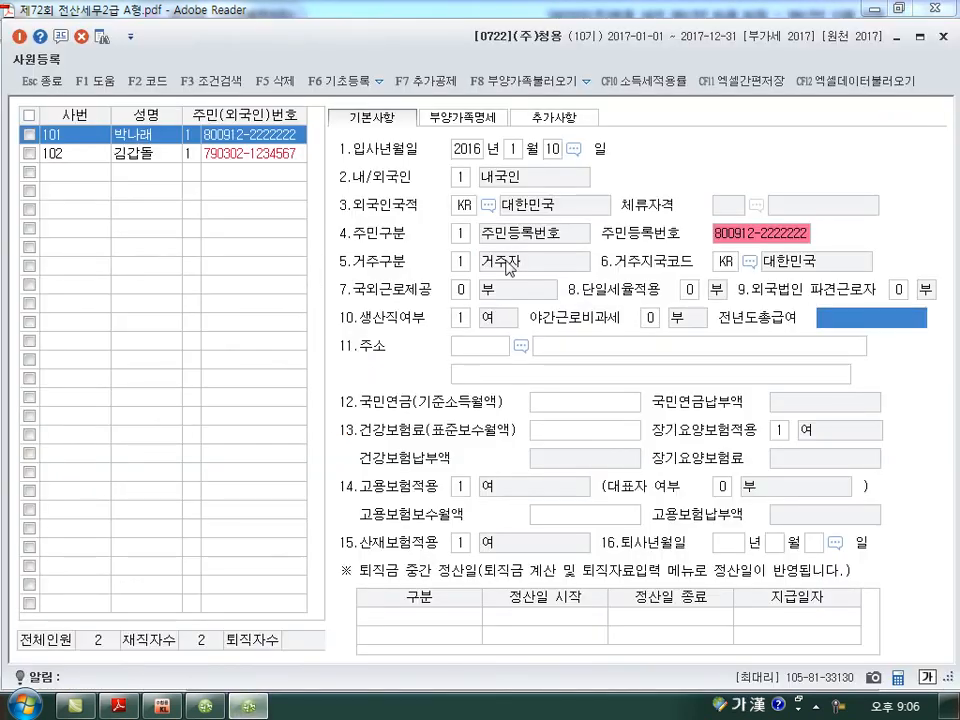
pyautogui.click(648, 320)
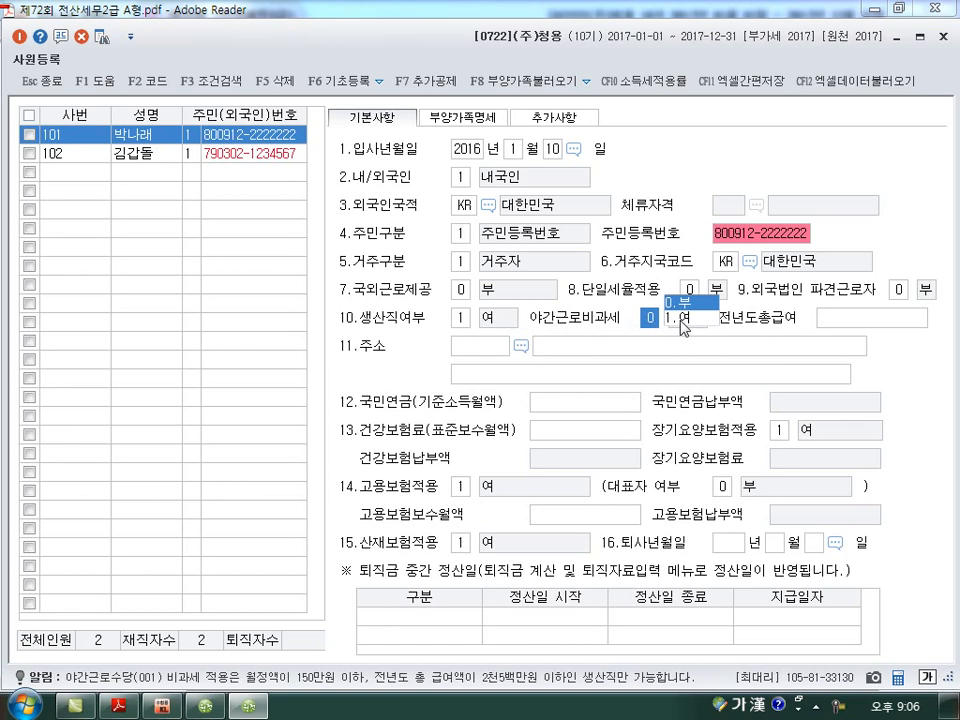
pyautogui.click(118, 705)
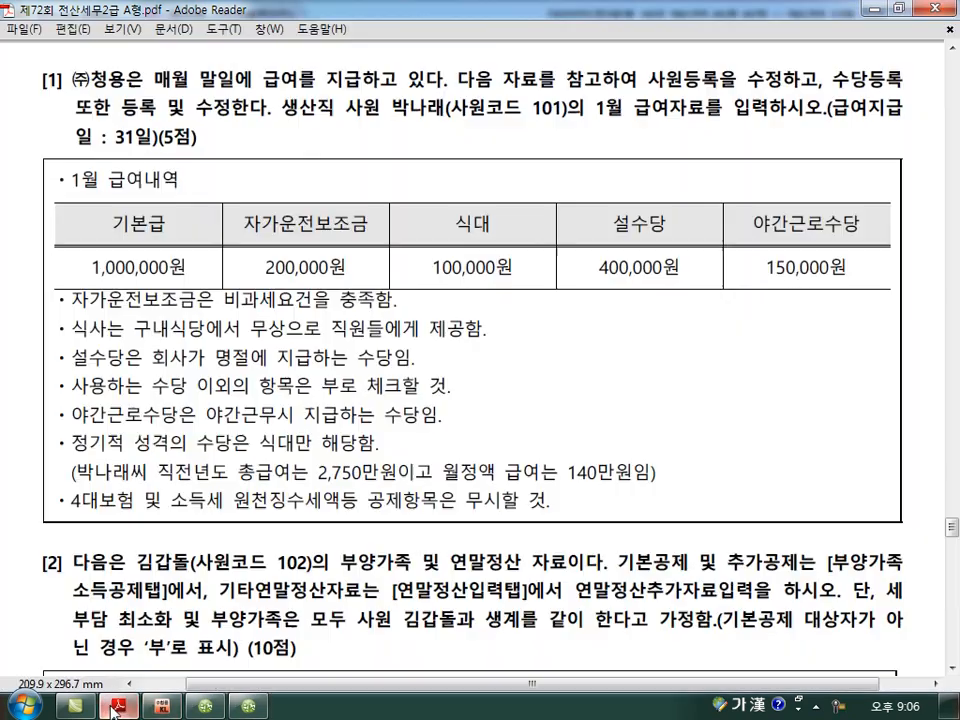
pyautogui.click(248, 705)
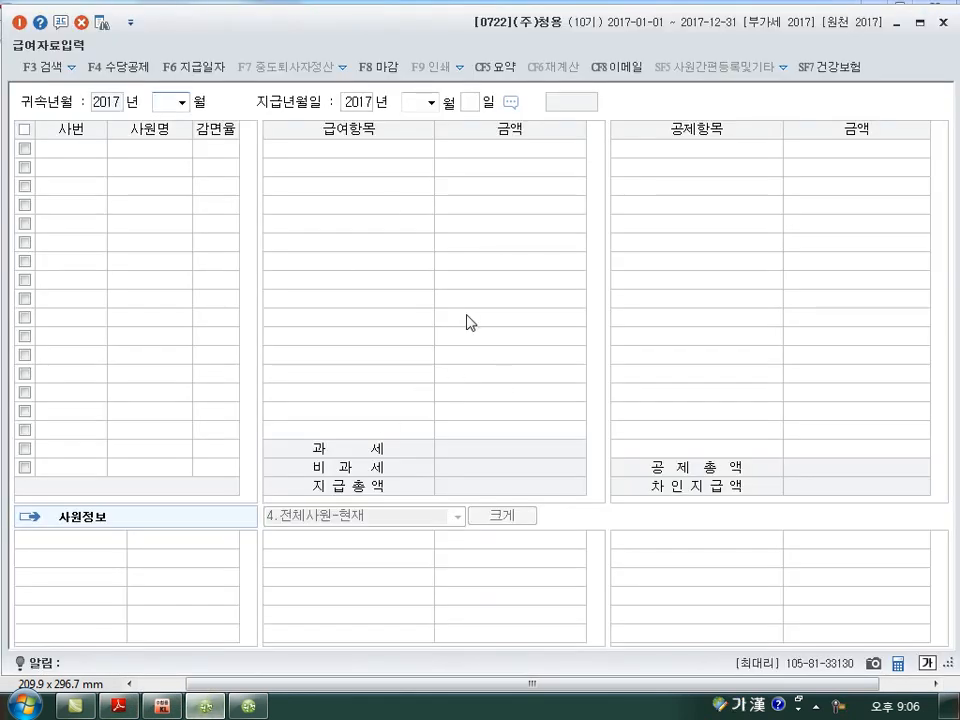
# In the exam PDF, circle 야간근로수당 with its 150,000원, note 수당 비과세 below, strike through the 월정액 text and mark 총급여 with an arrow.
pyautogui.click(126, 708)
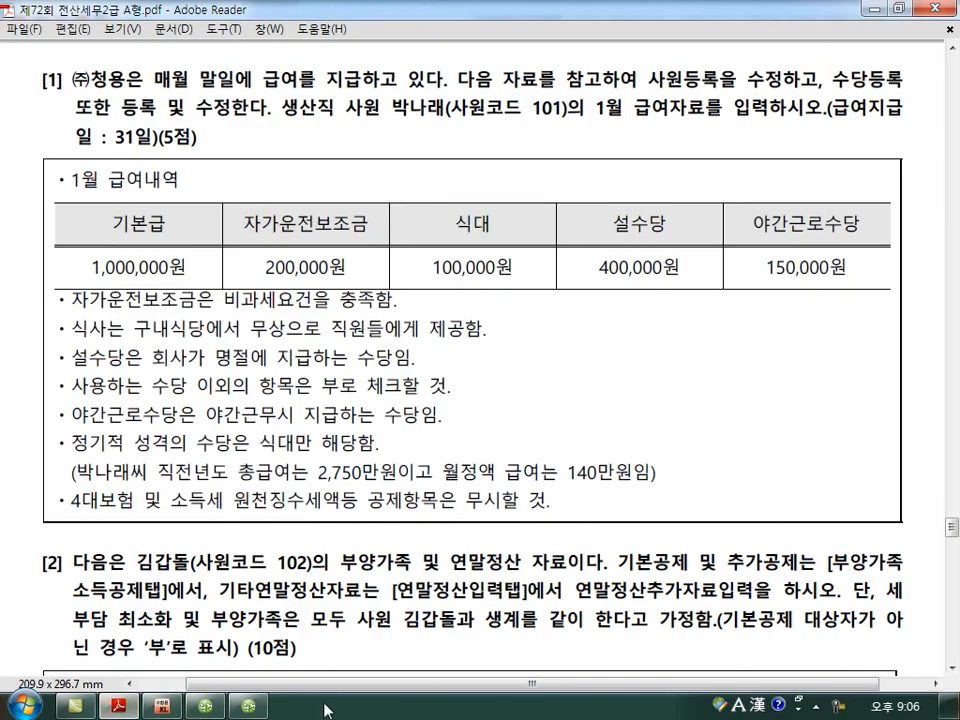
pyautogui.moveTo(838, 292)
pyautogui.mouseDown()
pyautogui.moveTo(790, 190)
pyautogui.moveTo(822, 315)
pyautogui.mouseUp()
pyautogui.moveTo(680, 332)
pyautogui.mouseDown()
pyautogui.moveTo(745, 355)
pyautogui.moveTo(770, 345)
pyautogui.moveTo(815, 350)
pyautogui.moveTo(779, 355)
pyautogui.moveTo(804, 366)
pyautogui.mouseUp()
pyautogui.moveTo(243, 483)
pyautogui.mouseDown()
pyautogui.moveTo(490, 483)
pyautogui.moveTo(657, 467)
pyautogui.mouseUp()
pyautogui.moveTo(385, 485)
pyautogui.mouseDown()
pyautogui.moveTo(228, 488)
pyautogui.moveTo(392, 495)
pyautogui.mouseUp()
pyautogui.moveTo(395, 444); pyautogui.dragTo(465, 416)
# Extend the 비과세 note with an arrow to 여, and write a circled 사원등록 below it with another arrow.
pyautogui.moveTo(838, 341); pyautogui.dragTo(862, 340)
pyautogui.moveTo(851, 331)
pyautogui.mouseDown()
pyautogui.moveTo(848, 349)
pyautogui.moveTo(870, 339)
pyautogui.mouseUp()
pyautogui.moveTo(881, 331); pyautogui.dragTo(893, 358)
pyautogui.moveTo(649, 393); pyautogui.dragTo(636, 413)
pyautogui.moveTo(646, 402)
pyautogui.mouseDown()
pyautogui.moveTo(662, 420)
pyautogui.moveTo(695, 425)
pyautogui.mouseUp()
pyautogui.moveTo(670, 384); pyautogui.dragTo(730, 407)
pyautogui.moveTo(712, 418); pyautogui.dragTo(732, 416)
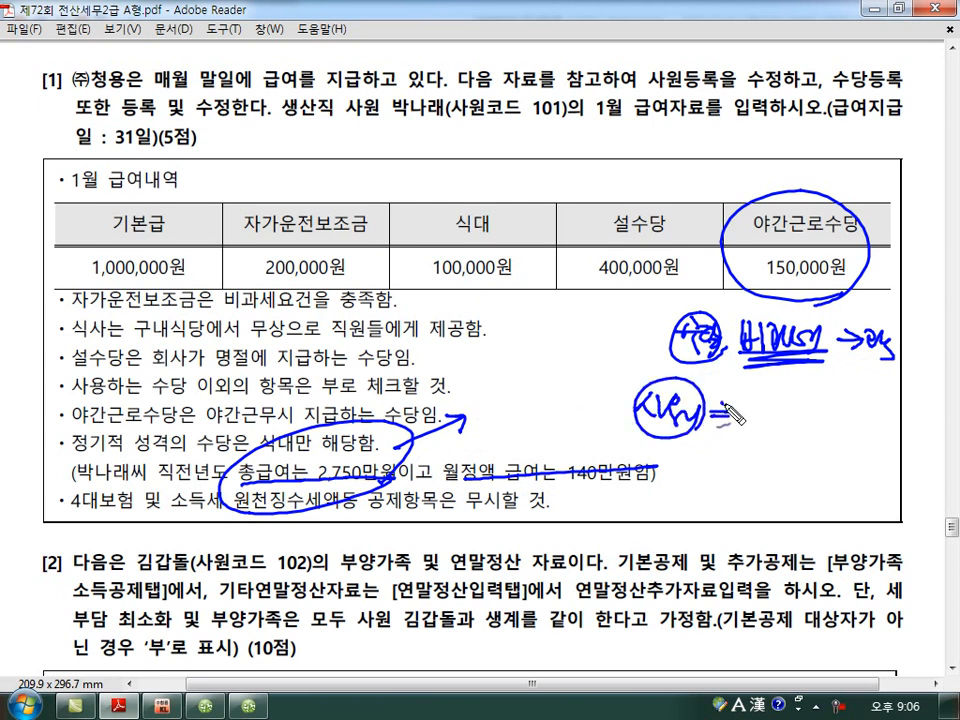
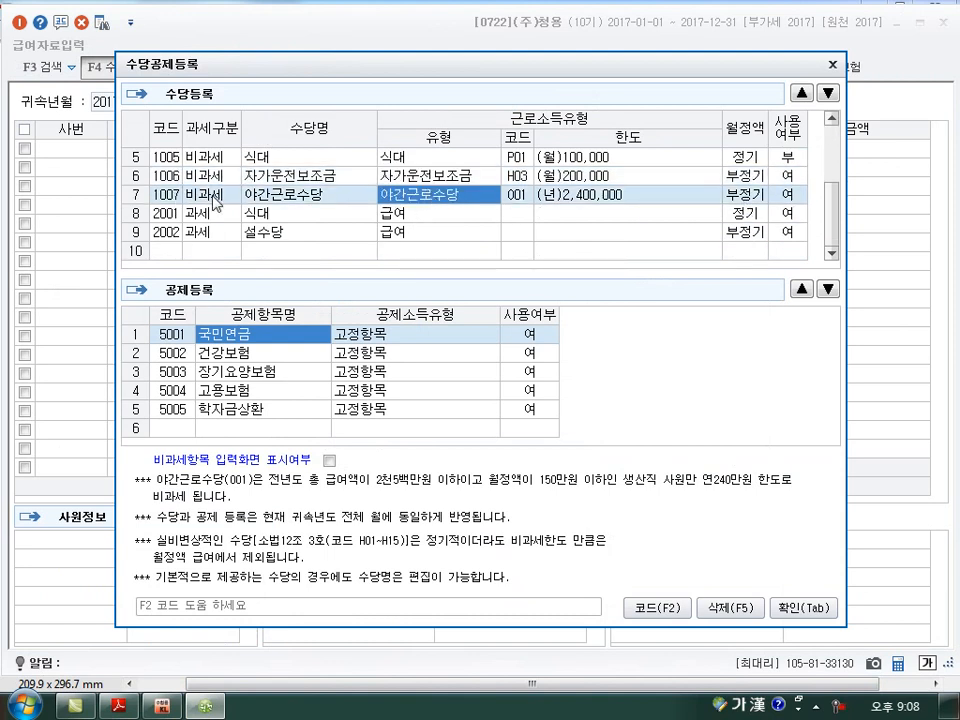
# Close the allowance registration and load the January 2017 payroll with pay date January 31.
pyautogui.click(800, 608)
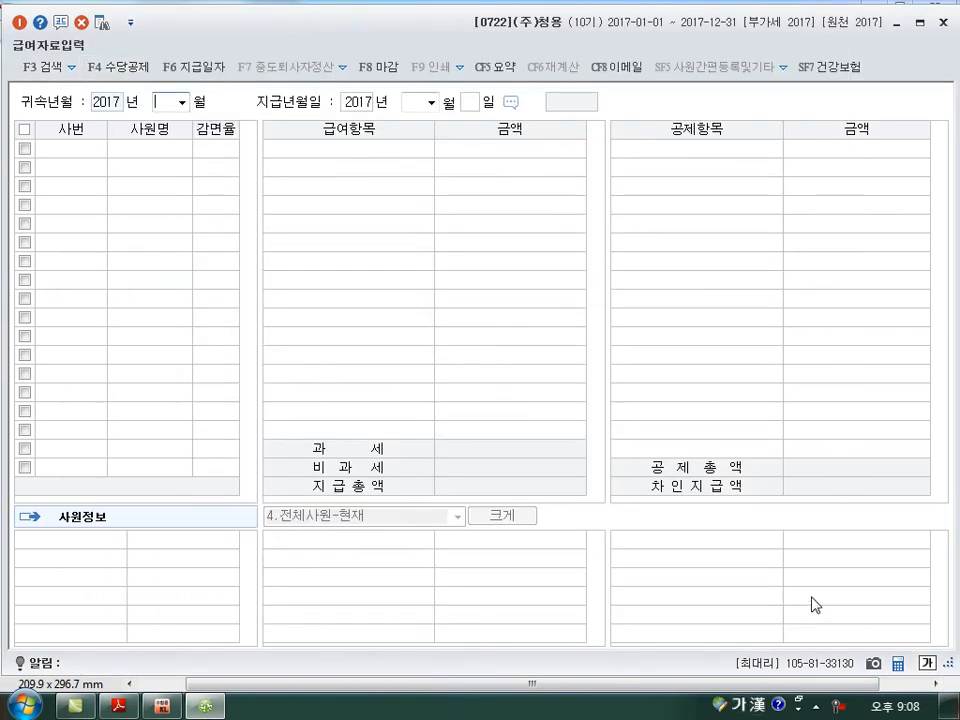
pyautogui.write('1')
pyautogui.press('Return')
pyautogui.press('Return')
pyautogui.press('Return')
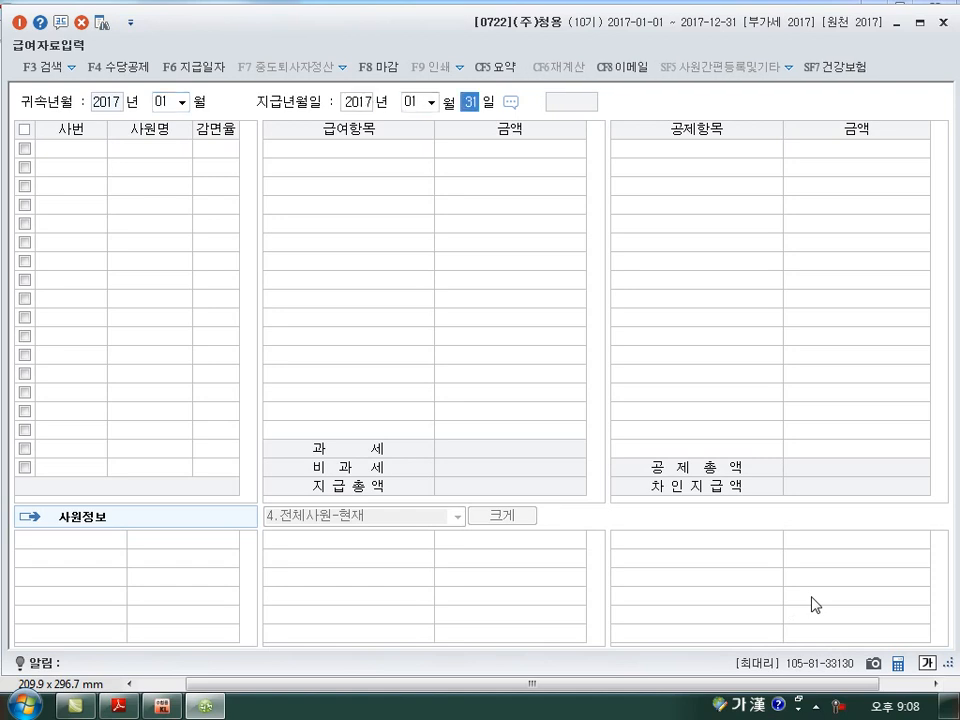
pyautogui.press('Return')
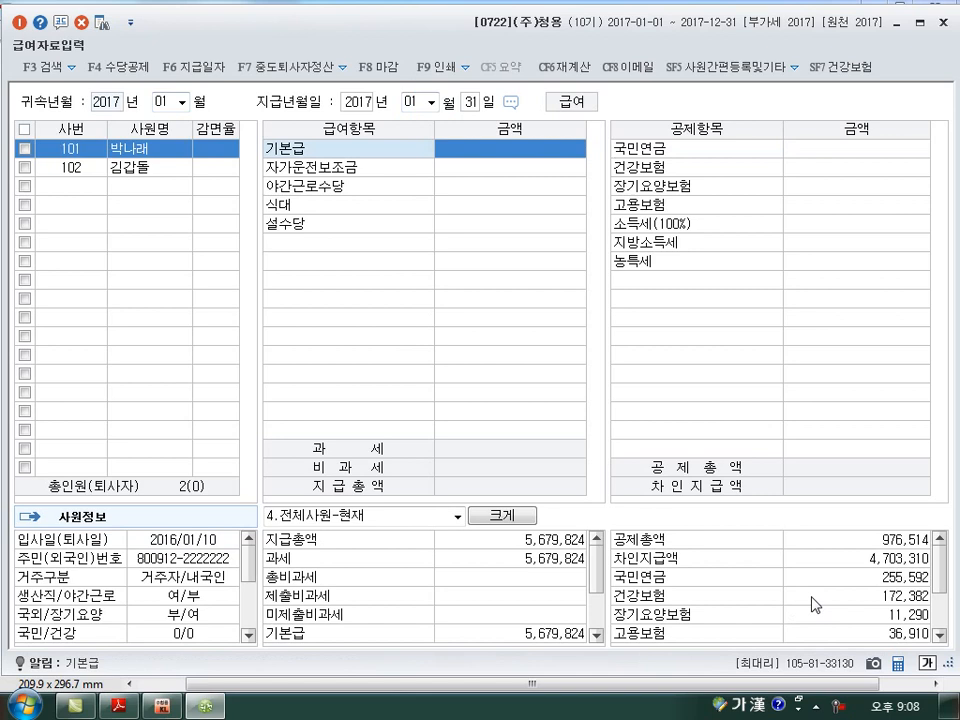
# Enter employee 101's January pay: 기본급 1,000,000, 자가운전보조금 200,000, 야간근로수당 150,000, 식대 100,000 and 설수당 400,000.
pyautogui.write('1000000')
pyautogui.press('Return')
pyautogui.write('200,000')
pyautogui.press('Return')
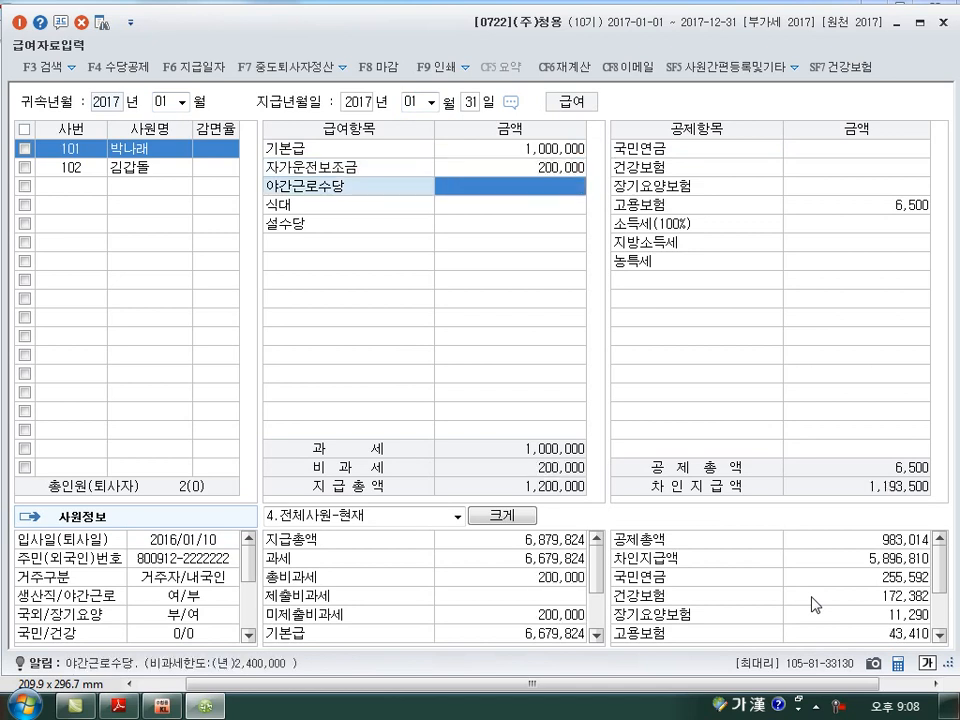
pyautogui.write('1500000')
pyautogui.press('Return')
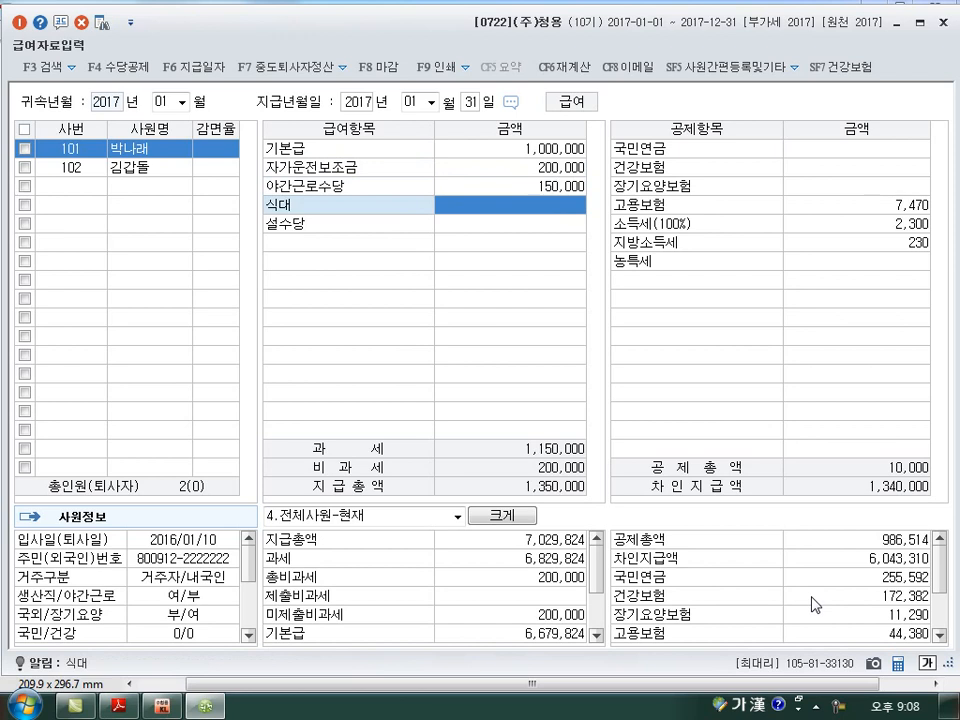
pyautogui.write('1000000')
pyautogui.press('Return')
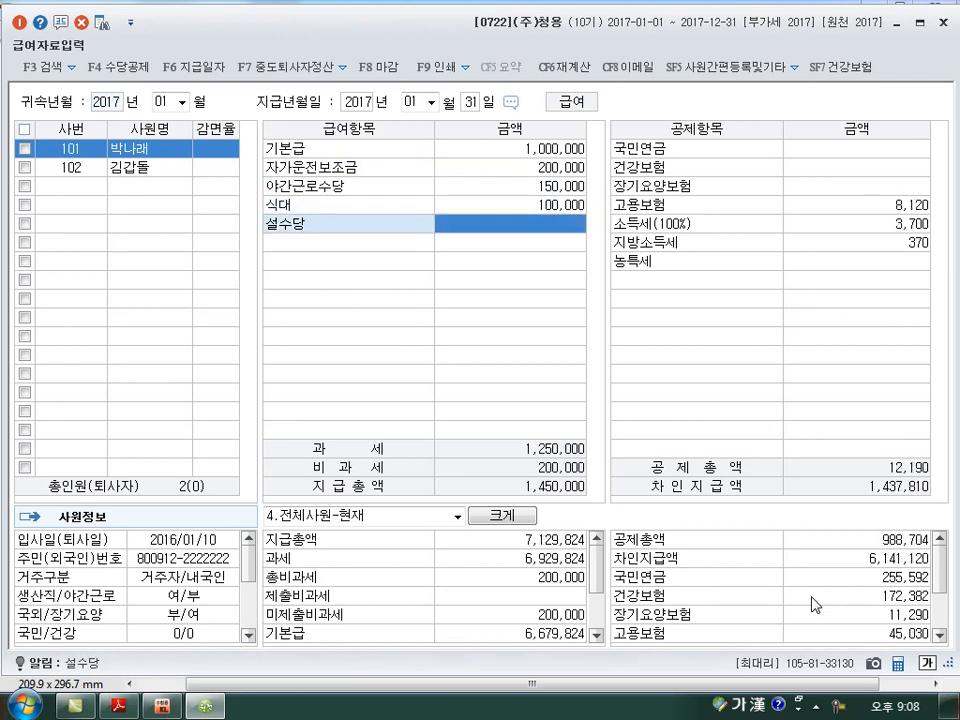
pyautogui.write('4000000')
pyautogui.press('Return')
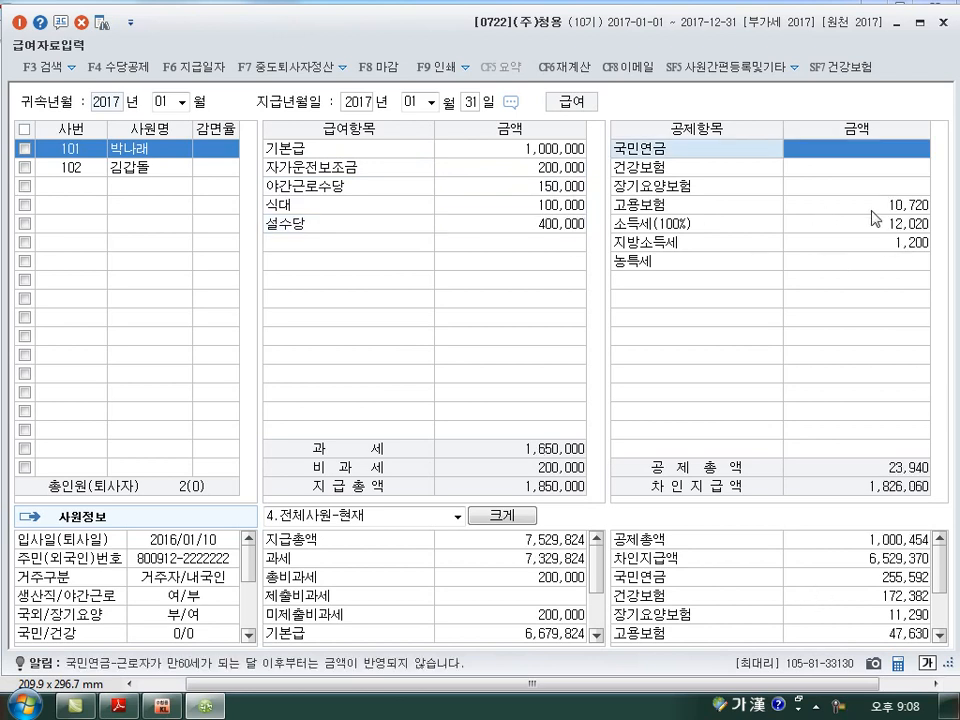
# Clear employee 101's 야간근로수당 amount to compare the taxable total, and re-enter it as 150,000.
pyautogui.click(577, 195)
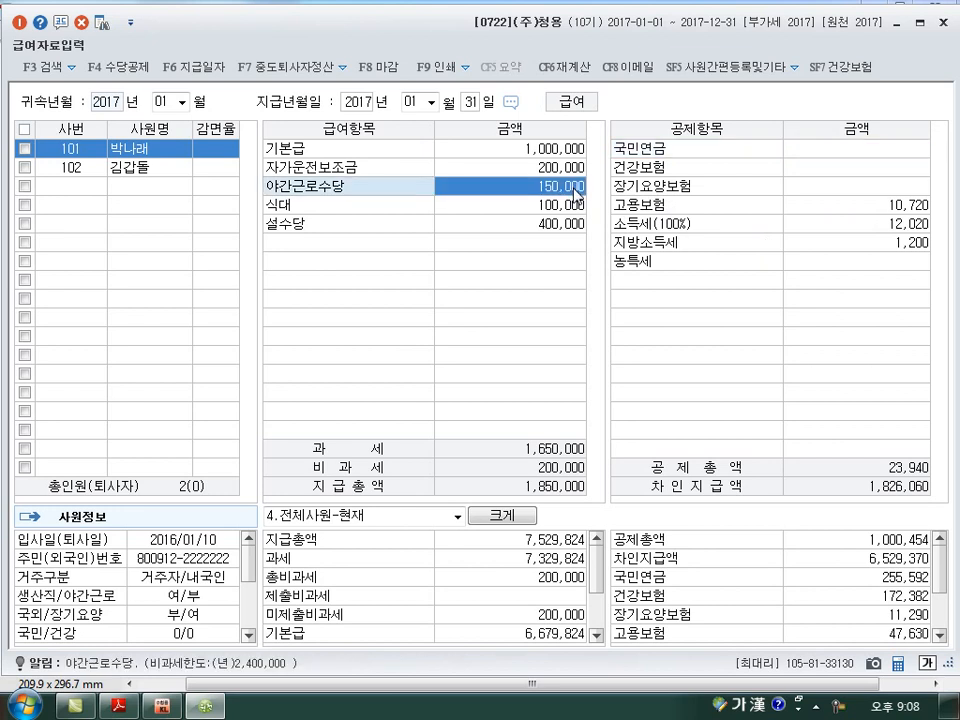
pyautogui.press('Delete')
pyautogui.press('Return')
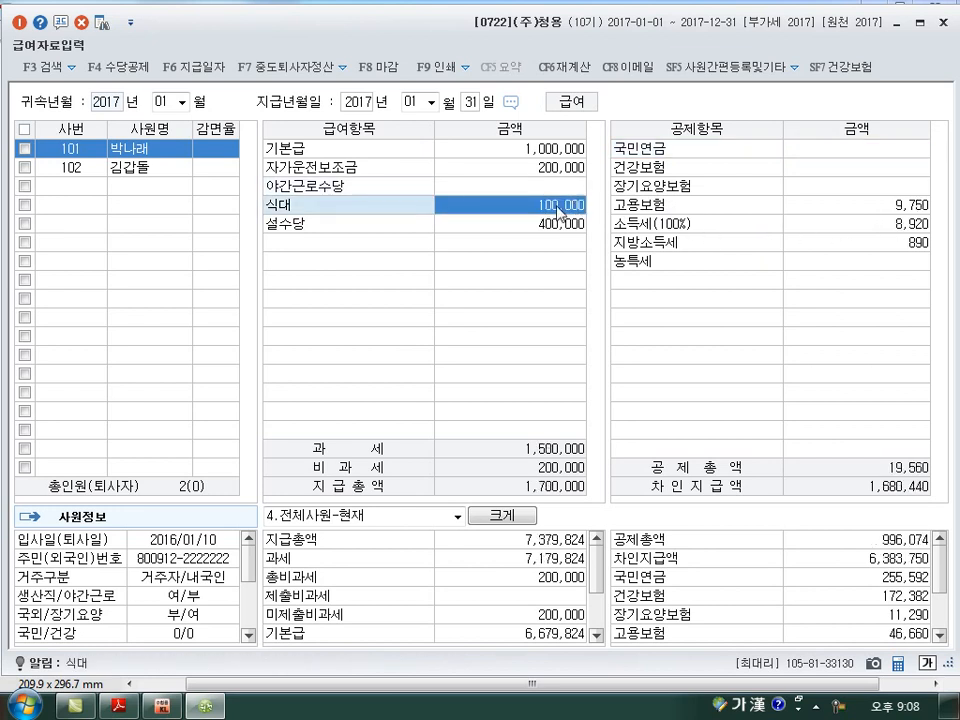
pyautogui.click(558, 190)
pyautogui.write('1500000')
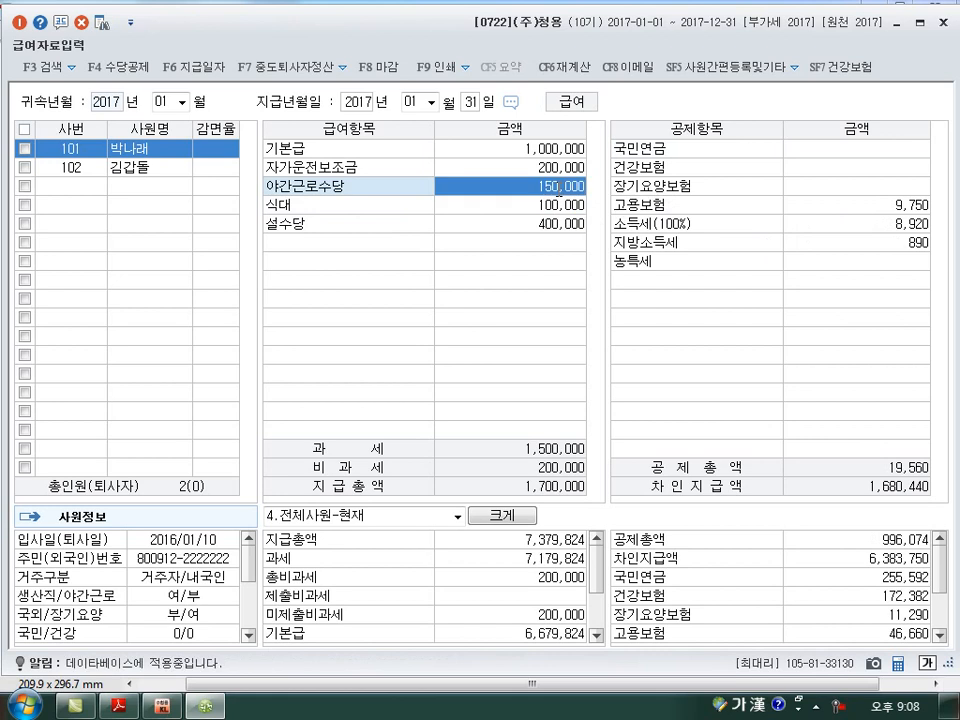
pyautogui.press('Return')
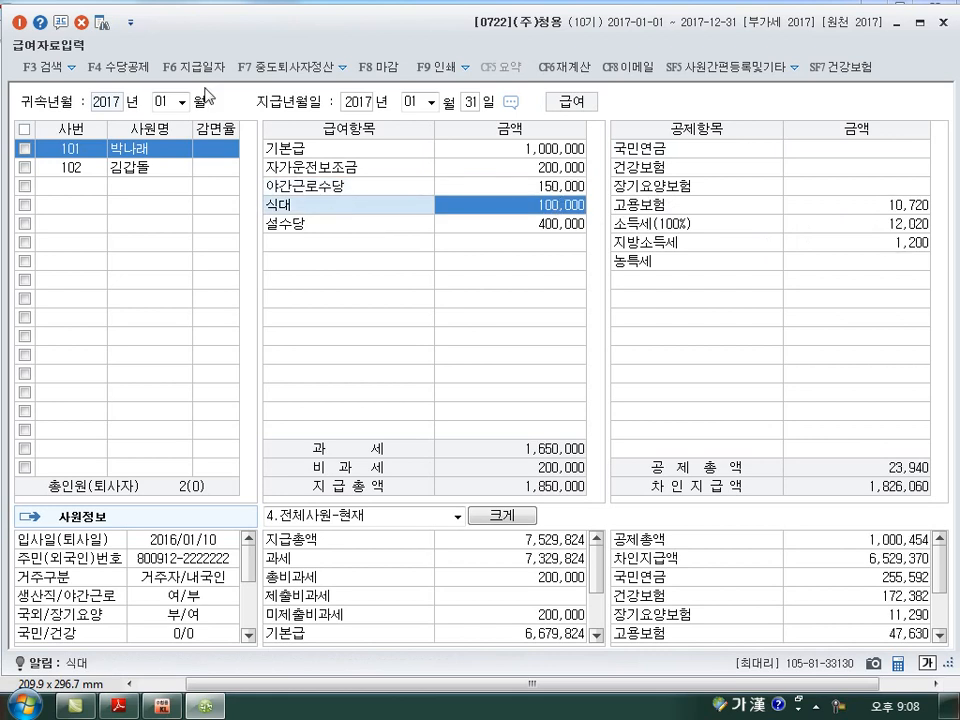
# Review the 식대, 설수당 and 야간근로수당 rows in 수당공제등록 and close the window.
pyautogui.click(140, 64)
pyautogui.scroll(-2, 330, 190)
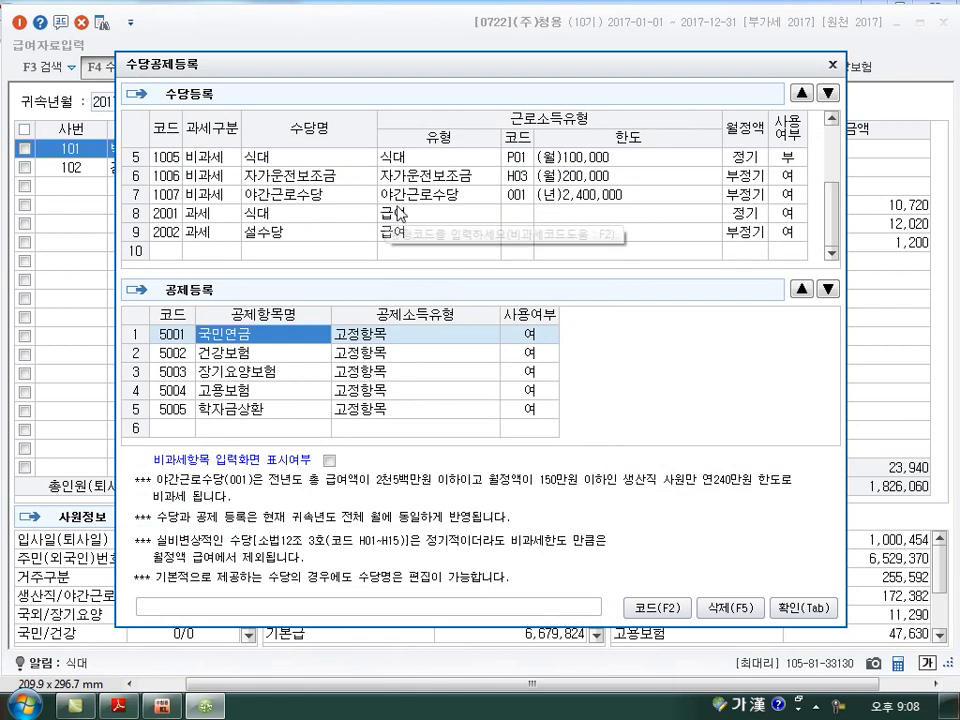
pyautogui.click(832, 64)
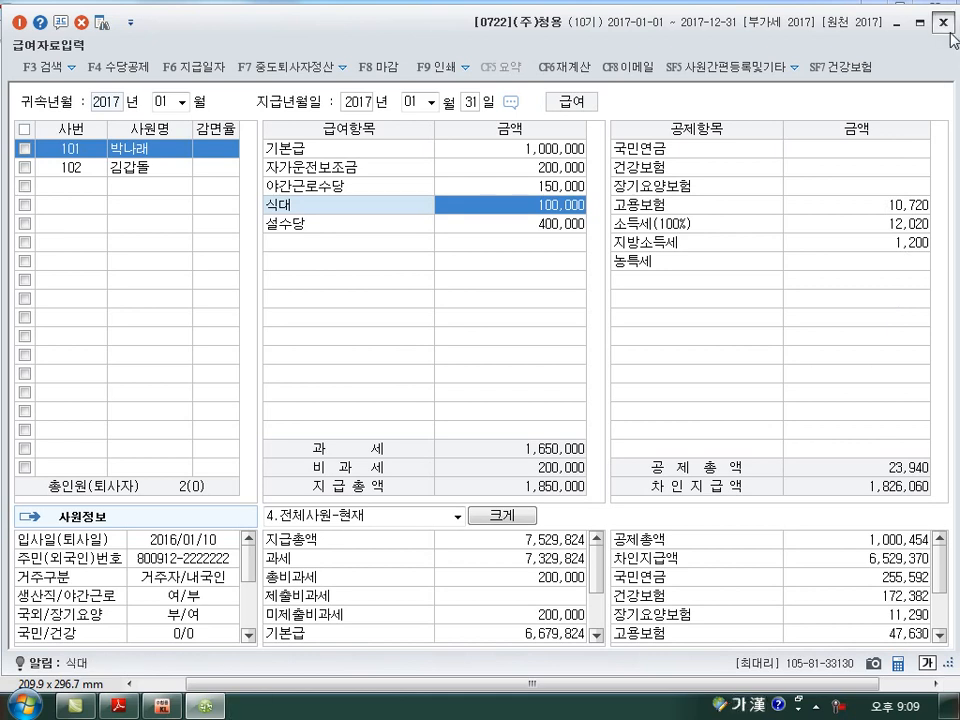
# Switch to the exam PDF and read problem [2] with employee 102's dependents and income table.
pyautogui.hotkey('alt', 'Tab')
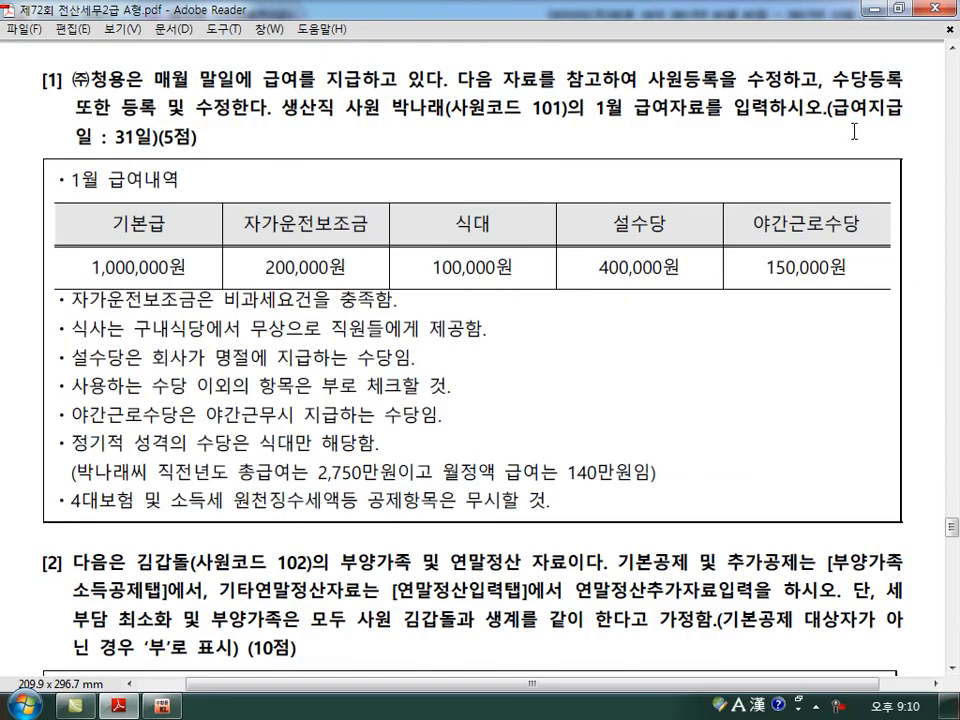
pyautogui.scroll(-5, 854, 131)
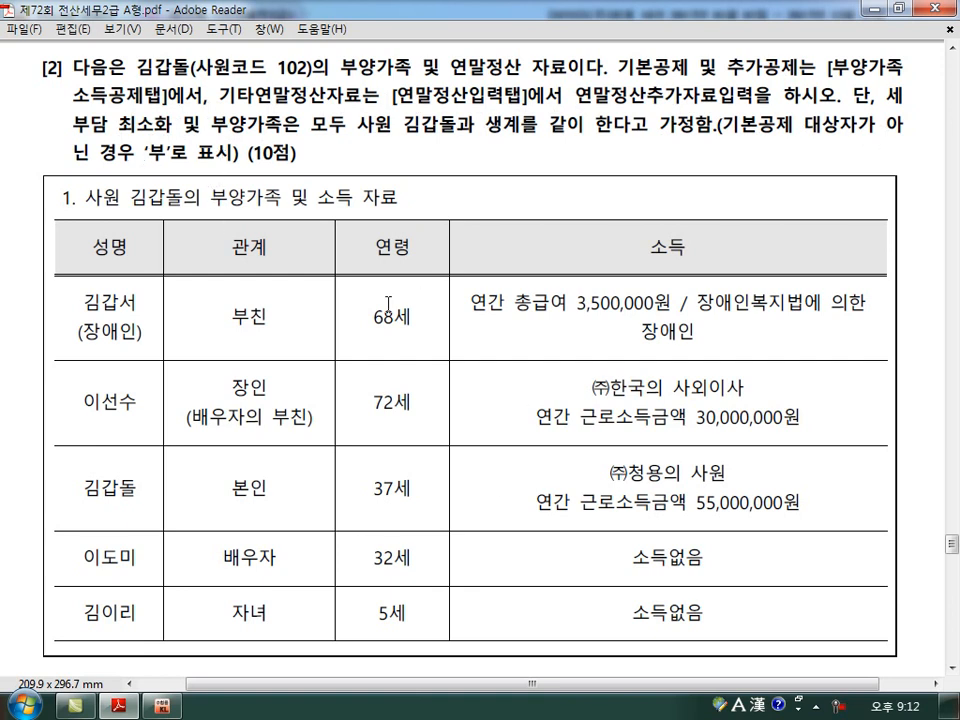
pyautogui.scroll(-2, 387, 300)
# Switch to KcLep, view employee 102's 부양가족명세 in 사원등록, and close the window.
pyautogui.click(158, 706)
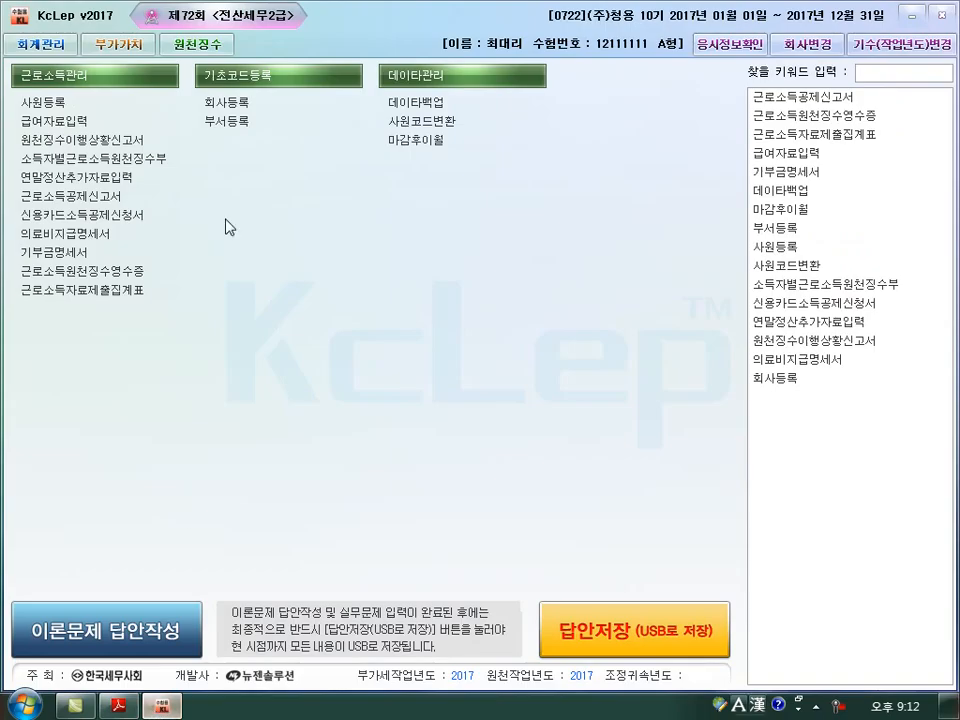
pyautogui.click(56, 102)
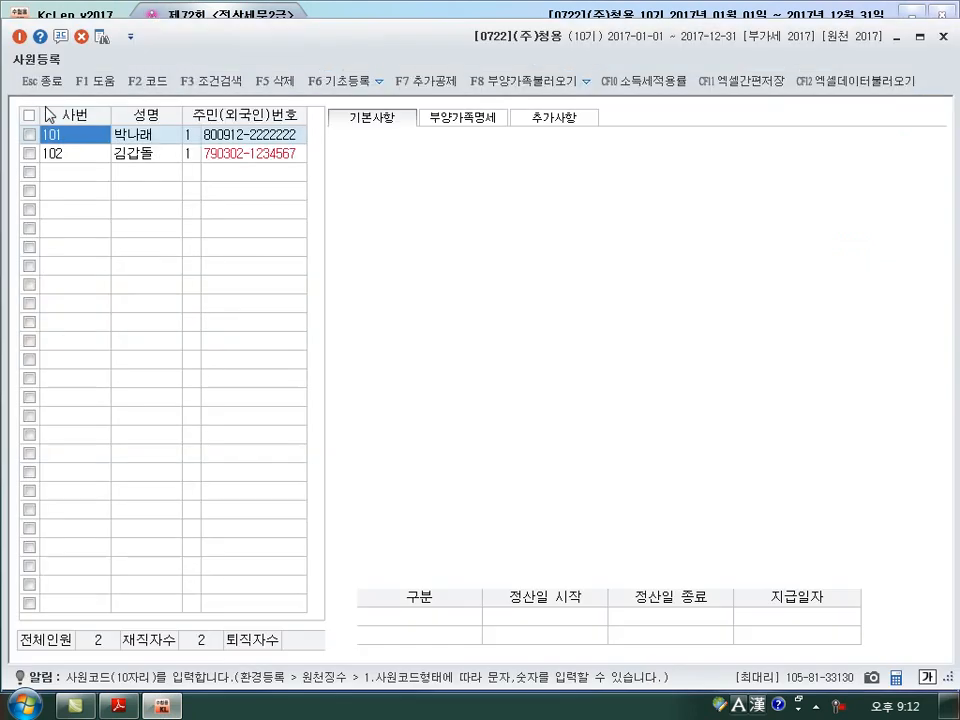
pyautogui.click(90, 155)
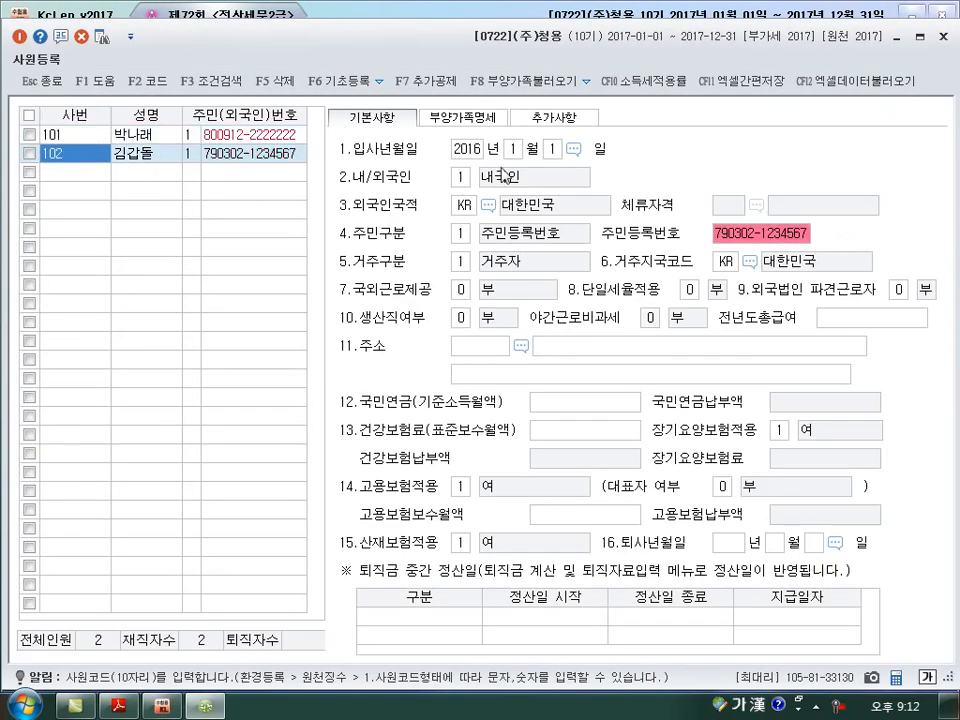
pyautogui.click(472, 120)
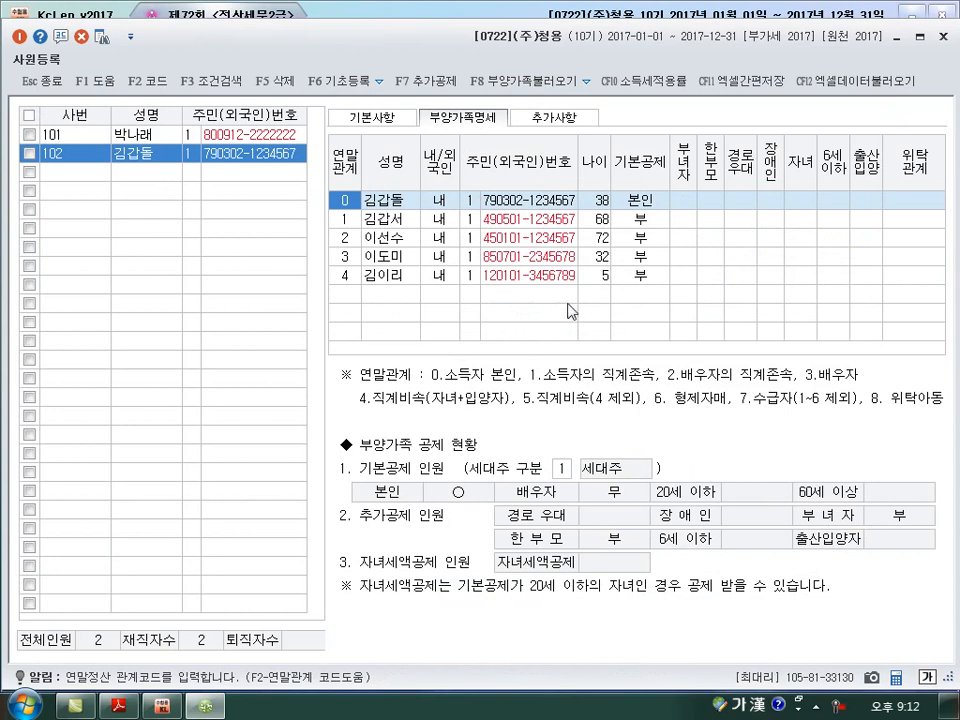
pyautogui.click(944, 40)
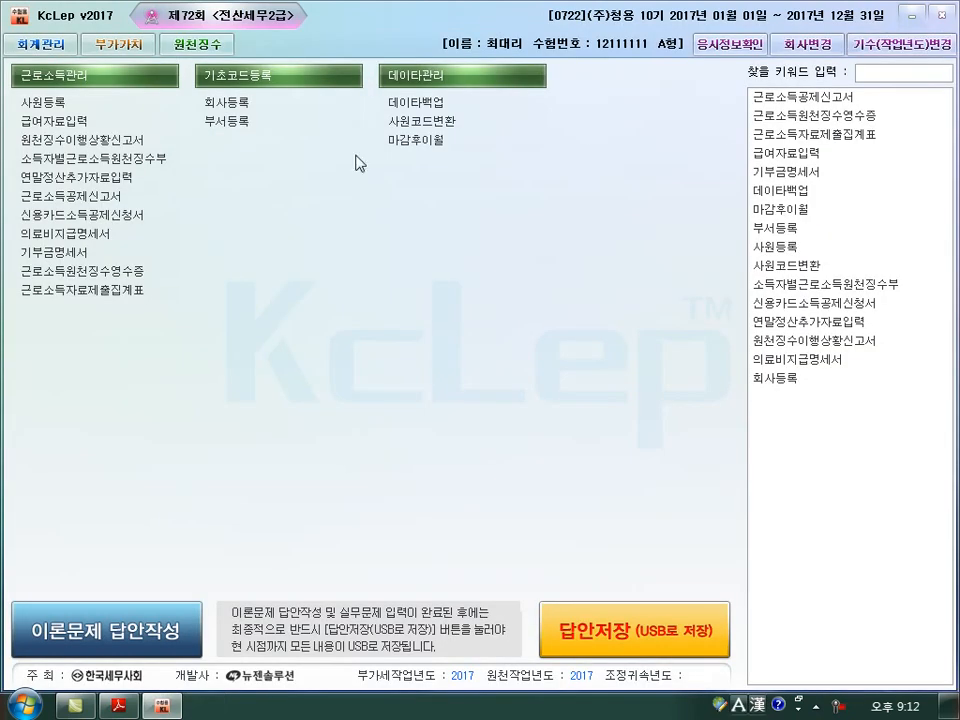
# Open 연말정산추가자료입력 and display the 부양가족소득공제 entries for employee 102.
pyautogui.click(111, 180)
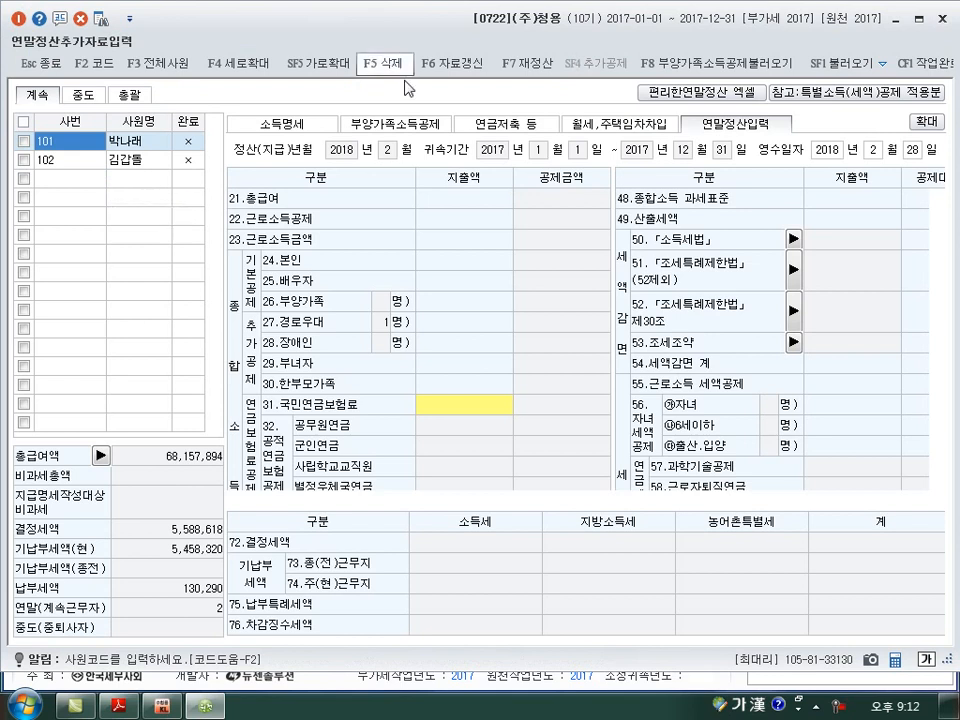
pyautogui.click(395, 124)
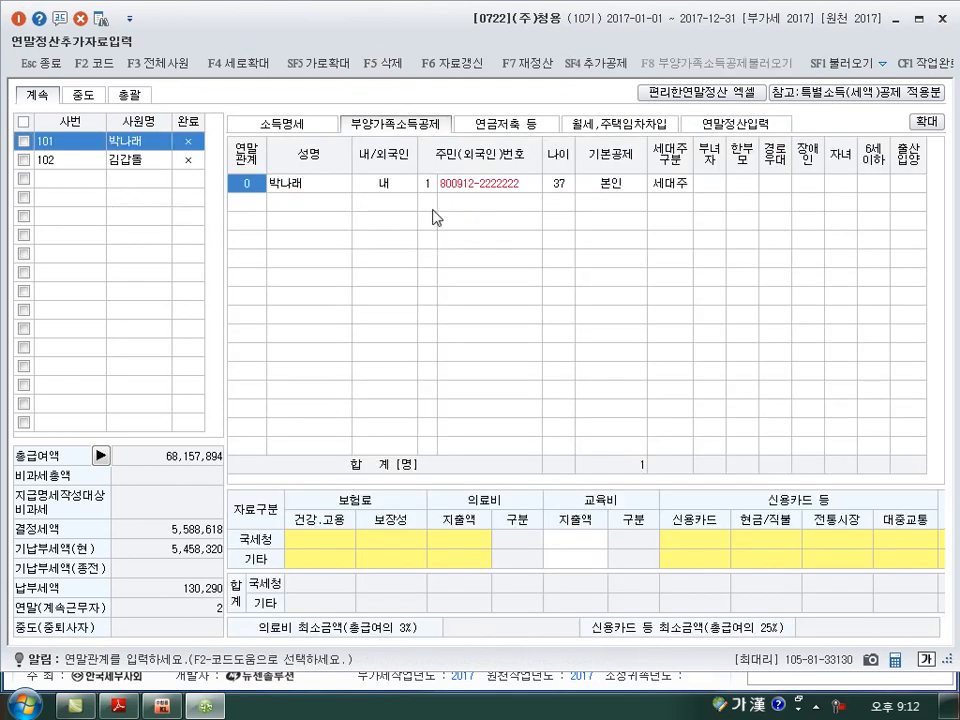
pyautogui.click(130, 159)
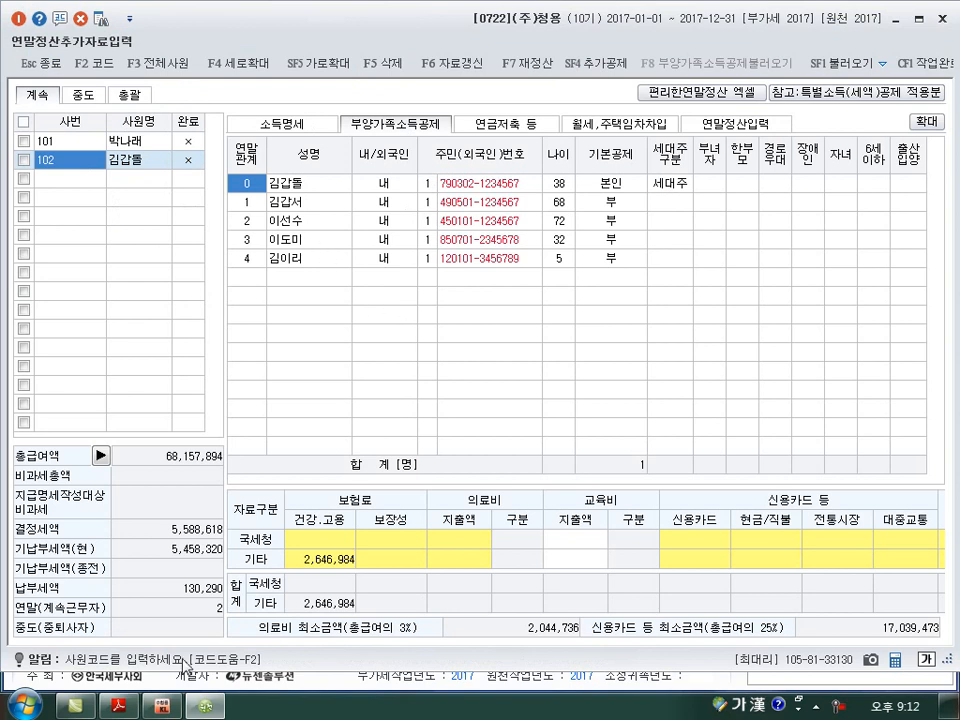
# In the exam PDF's 부친 row, circle 68세, 3,500,000원 and the 장애인 label, underline 총급여 and 장애인, and write 근로.
pyautogui.click(118, 706)
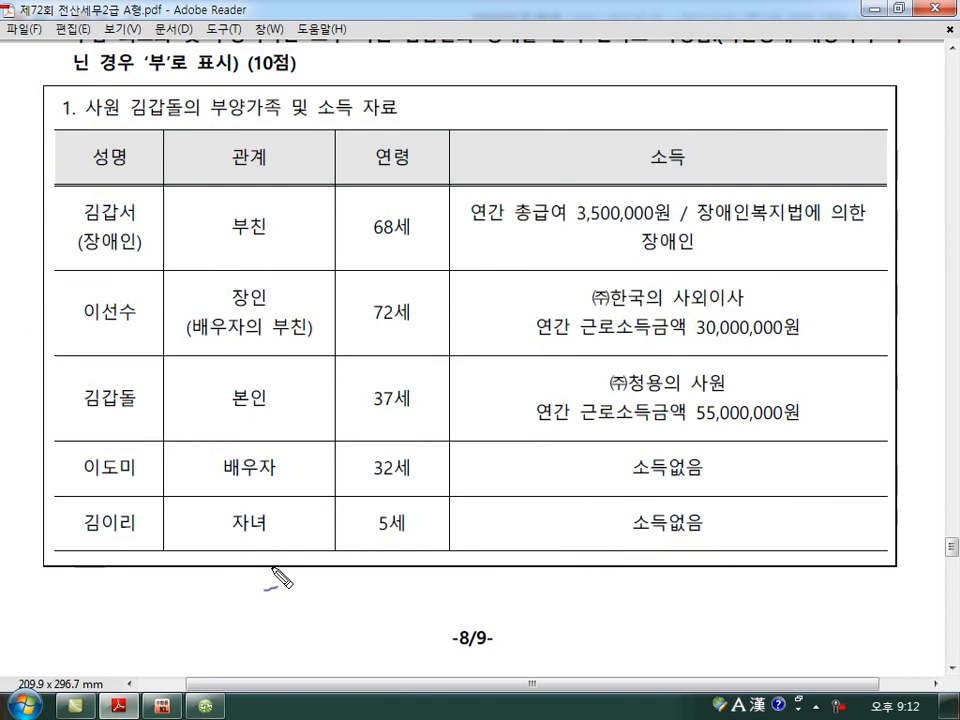
pyautogui.moveTo(400, 274)
pyautogui.mouseDown()
pyautogui.moveTo(414, 268)
pyautogui.moveTo(356, 205)
pyautogui.moveTo(410, 250)
pyautogui.mouseUp()
pyautogui.moveTo(518, 226); pyautogui.dragTo(661, 229)
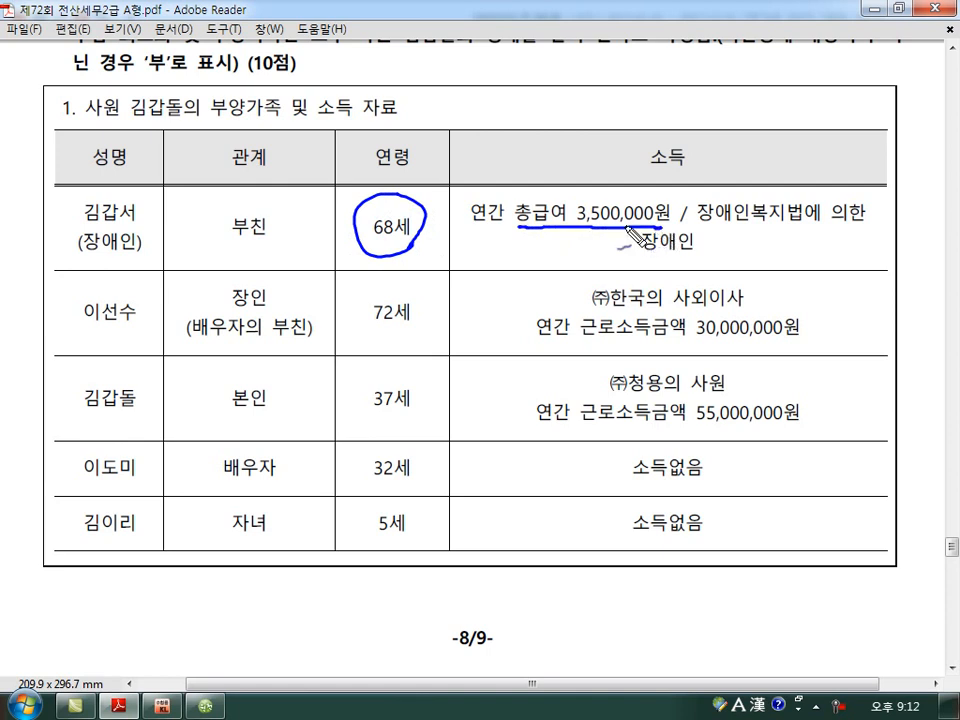
pyautogui.moveTo(519, 243)
pyautogui.mouseDown()
pyautogui.moveTo(540, 252)
pyautogui.moveTo(540, 264)
pyautogui.moveTo(560, 262)
pyautogui.mouseUp()
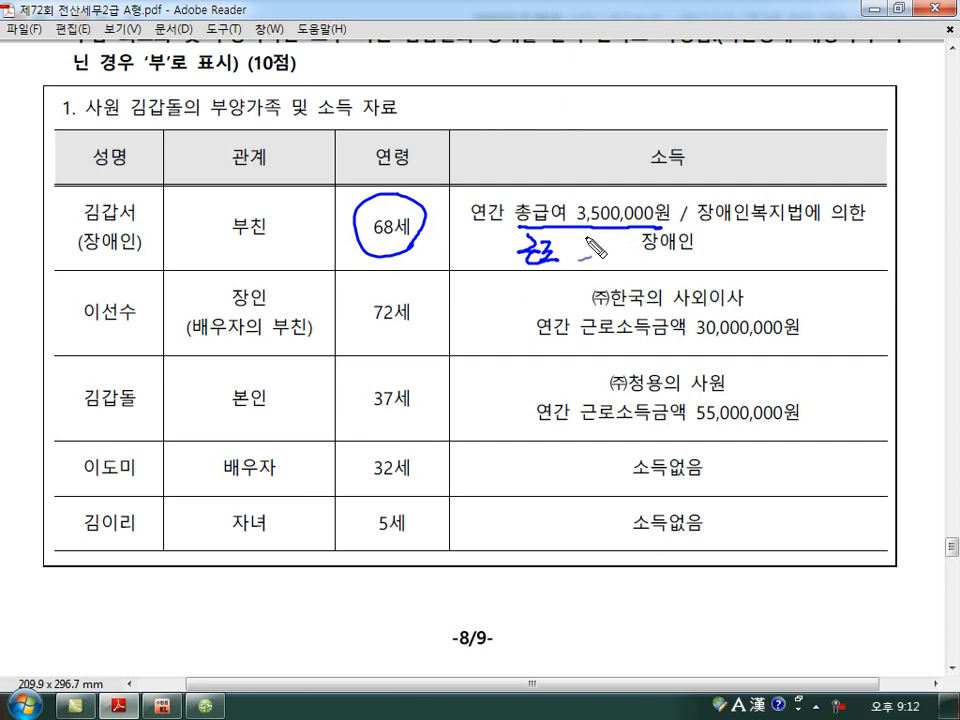
pyautogui.moveTo(585, 188)
pyautogui.mouseDown()
pyautogui.moveTo(593, 250)
pyautogui.moveTo(698, 256)
pyautogui.mouseUp()
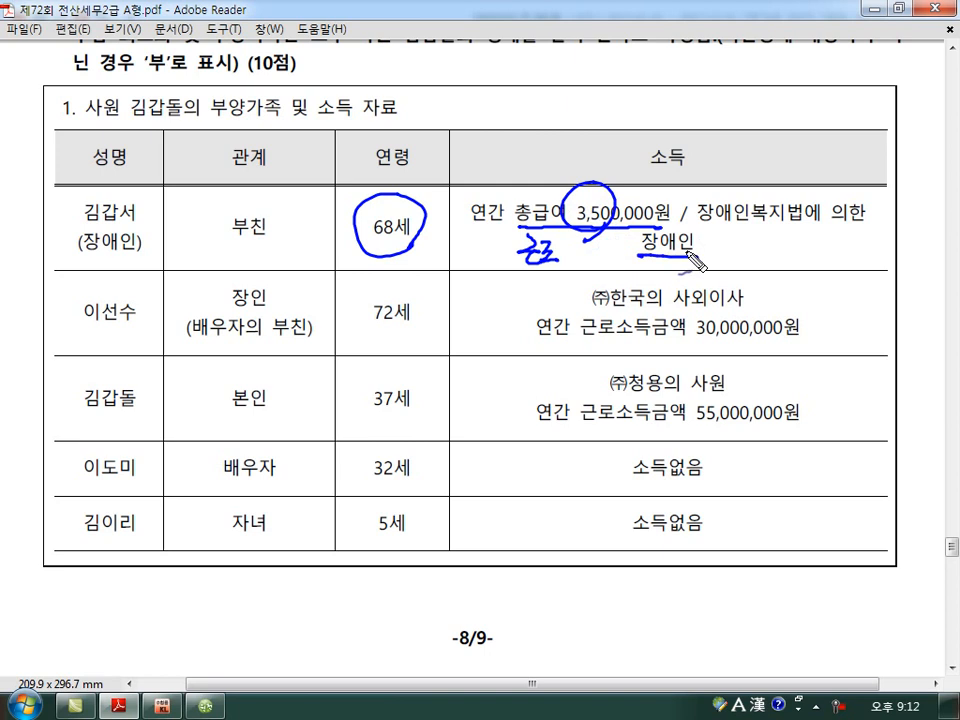
pyautogui.moveTo(95, 268)
pyautogui.mouseDown()
pyautogui.moveTo(68, 258)
pyautogui.moveTo(140, 262)
pyautogui.mouseUp()
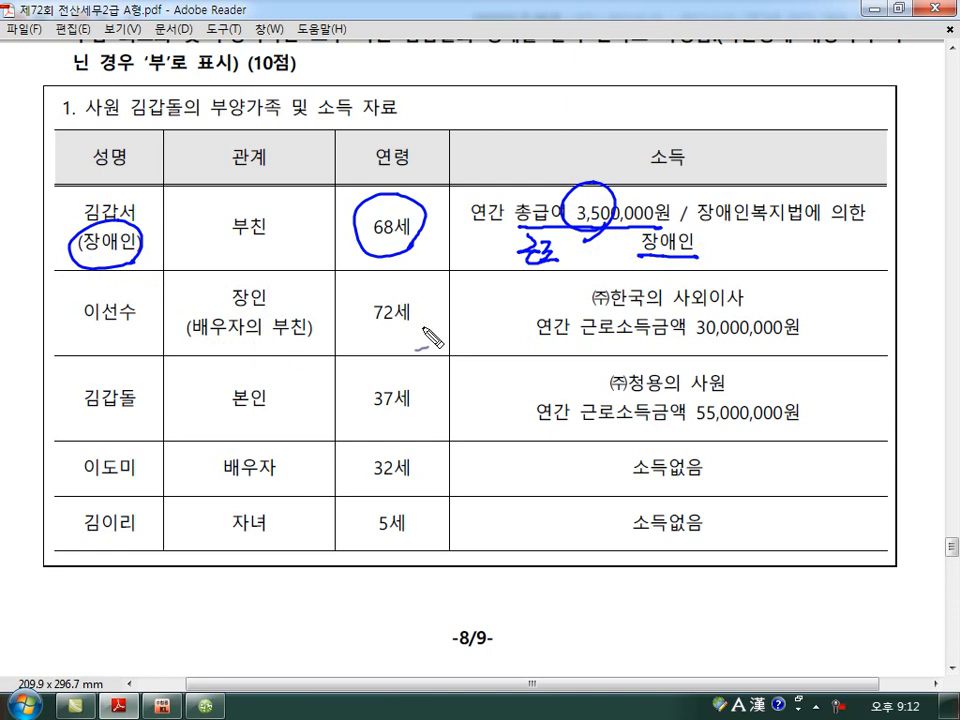
# In the 장인 row, circle 72세, underline and cross out 근로소득금액 30,000,000원, write 부 beside it, and clear the annotations.
pyautogui.moveTo(424, 302); pyautogui.dragTo(428, 326)
pyautogui.moveTo(588, 342); pyautogui.dragTo(800, 346)
pyautogui.hotkey('ctrl', 'z')
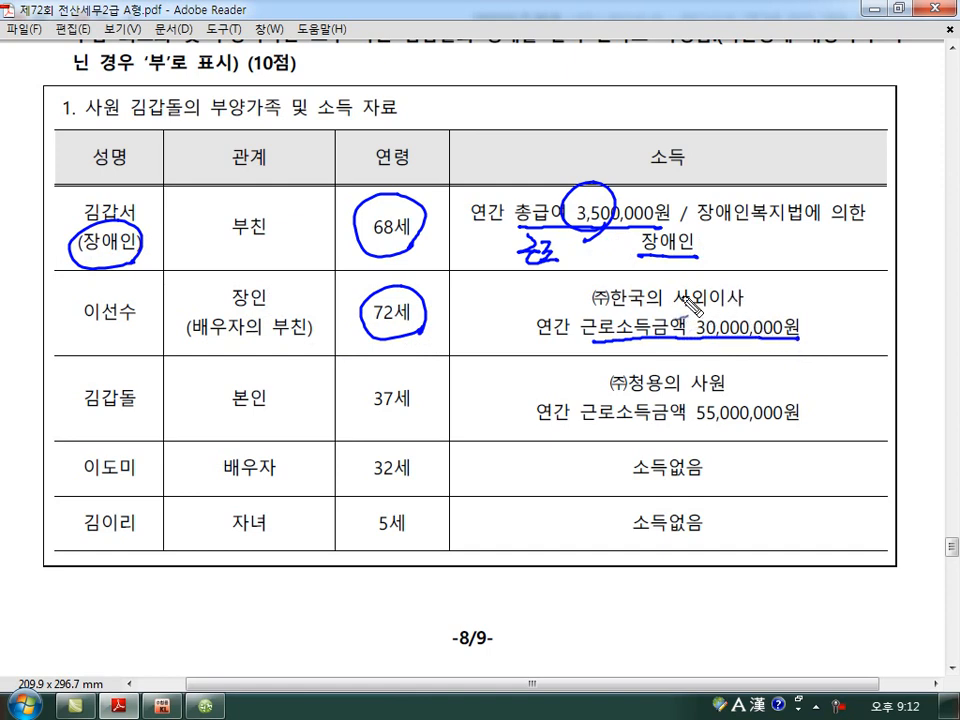
pyautogui.moveTo(706, 285); pyautogui.dragTo(616, 357)
pyautogui.moveTo(624, 290); pyautogui.dragTo(704, 372)
pyautogui.moveTo(470, 294)
pyautogui.mouseDown()
pyautogui.moveTo(483, 310)
pyautogui.moveTo(470, 318)
pyautogui.moveTo(497, 322)
pyautogui.mouseUp()
pyautogui.moveTo(475, 323); pyautogui.dragTo(475, 346)
pyautogui.click(487, 342)
pyautogui.moveTo(433, 409); pyautogui.dragTo(445, 407)
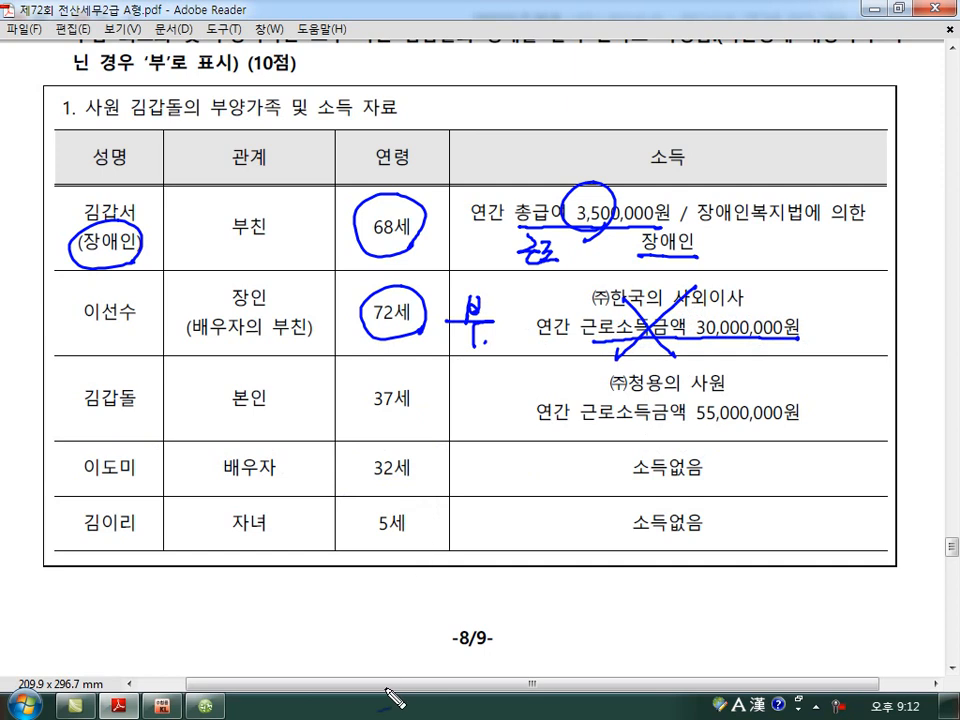
pyautogui.press('Escape')
# Back in KcLep, set the father's 기본공제 to 60세이상 and his 장애인 deduction to 1:장애인복지법.
pyautogui.click(205, 705)
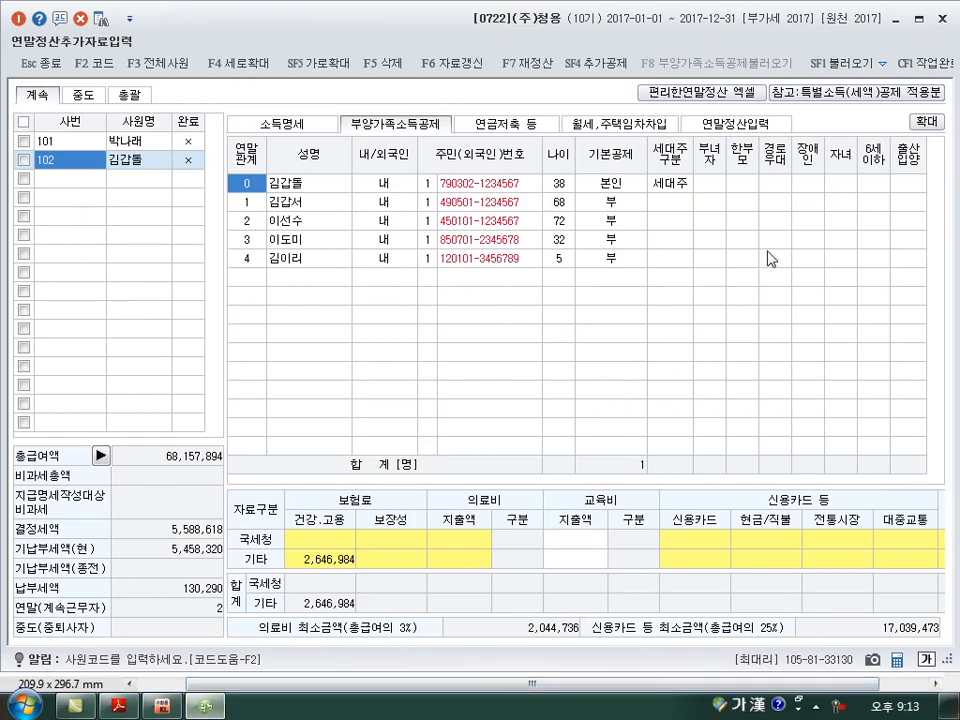
pyautogui.click(603, 207)
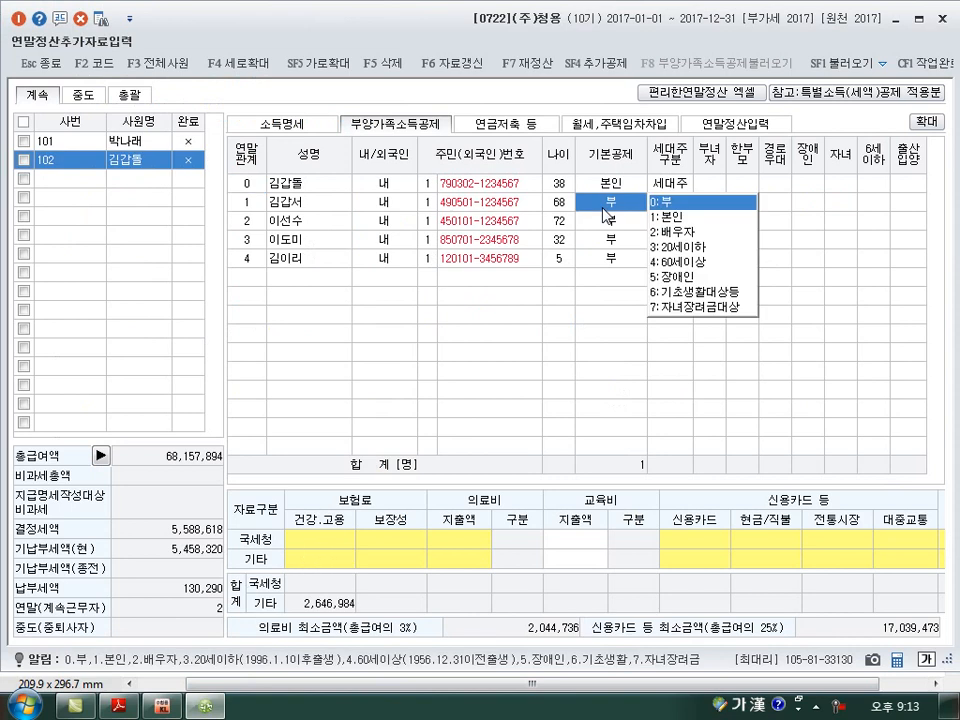
pyautogui.click(679, 262)
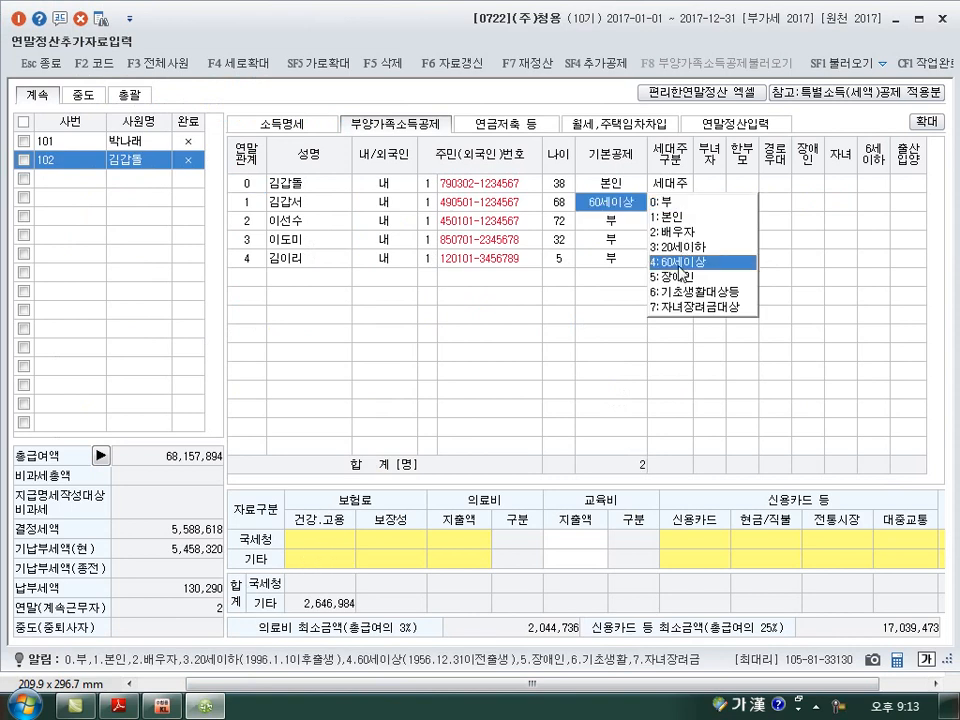
pyautogui.click(808, 203)
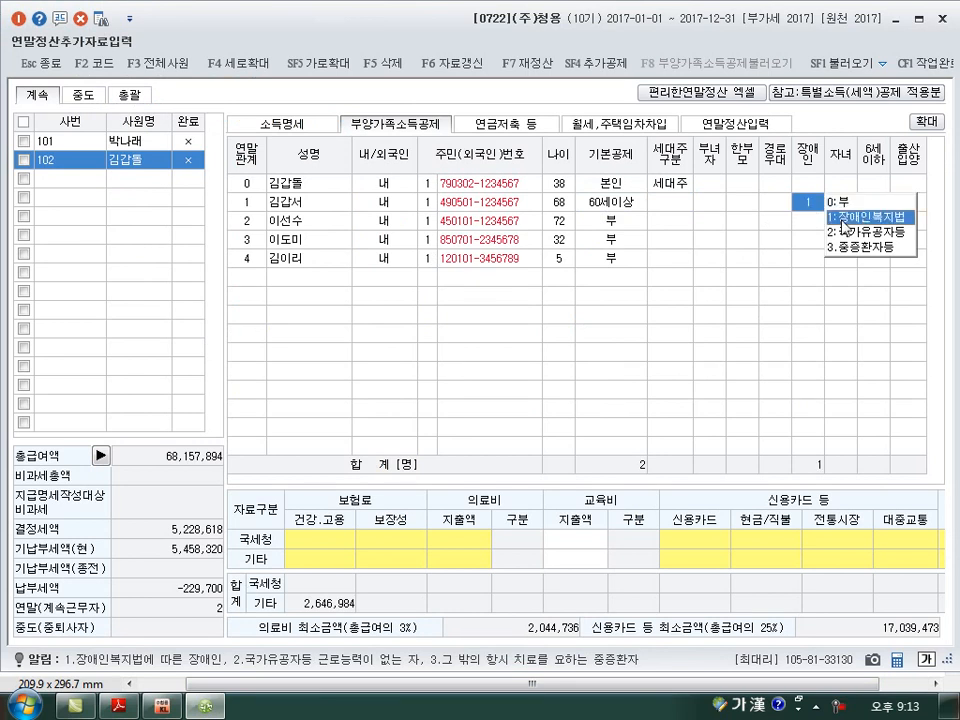
pyautogui.click(845, 217)
# Leave the father-in-law's 기본공제 at 부, and set the spouse's to 배우자 and the child's to 20세이하.
pyautogui.click(612, 224)
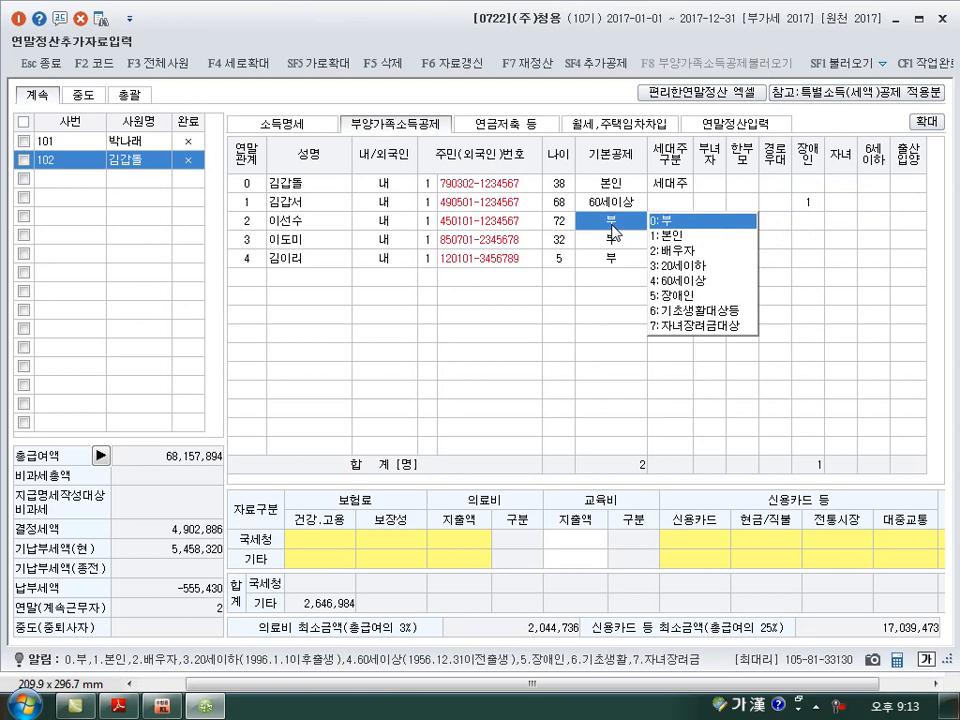
pyautogui.click(612, 241)
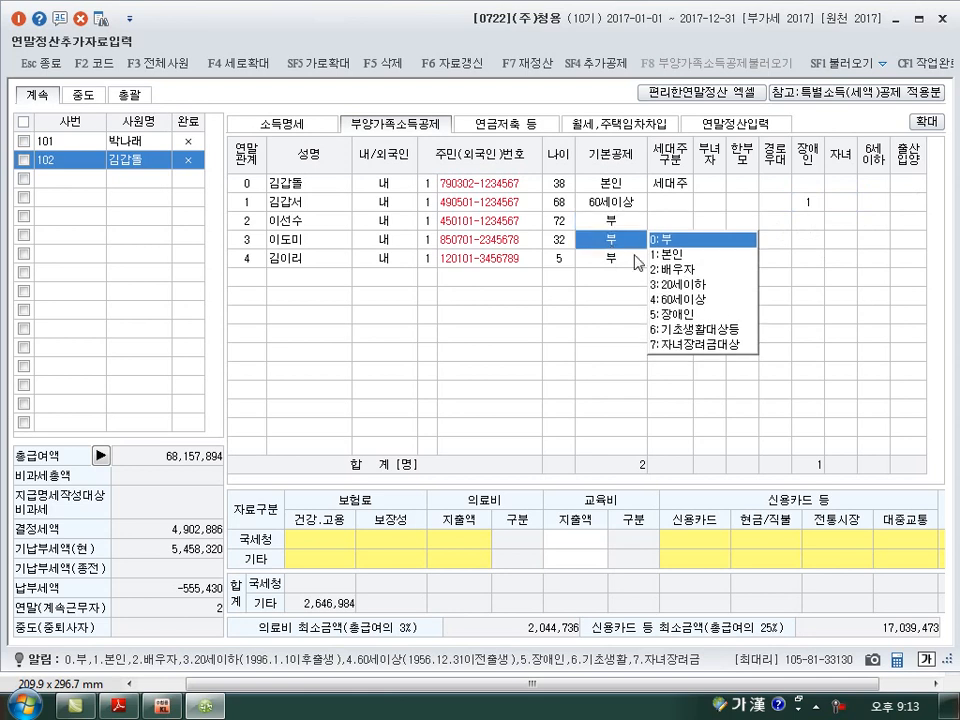
pyautogui.click(675, 280)
pyautogui.click(603, 262)
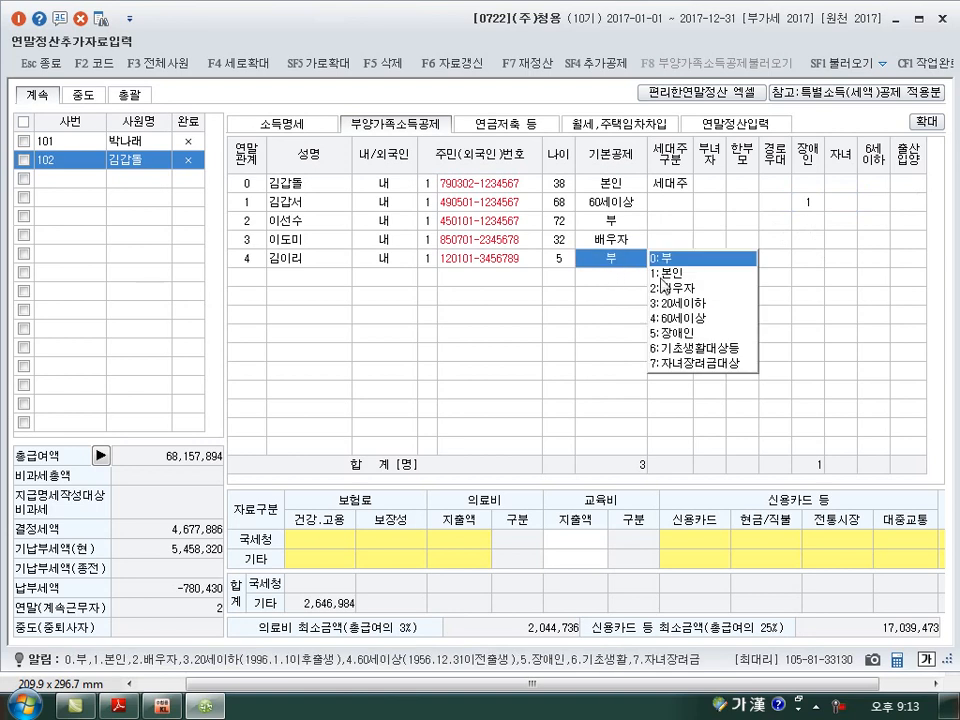
pyautogui.write('3')
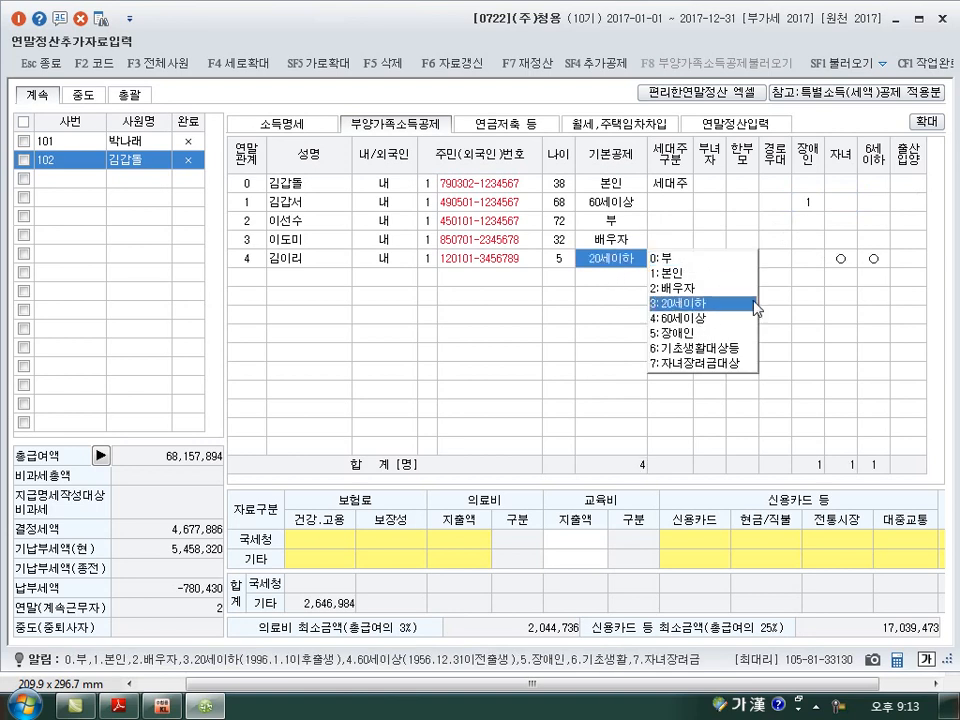
pyautogui.press('Return')
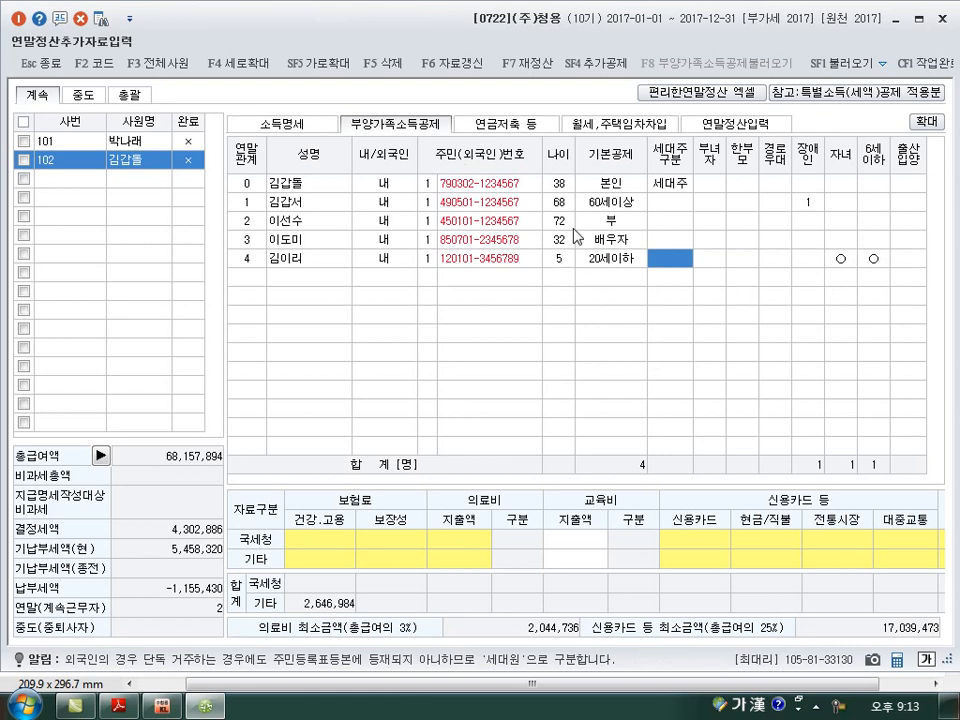
# Display employee 102's 연말정산입력 entries and select the 42.신용카드 등사용액 amount.
pyautogui.click(744, 124)
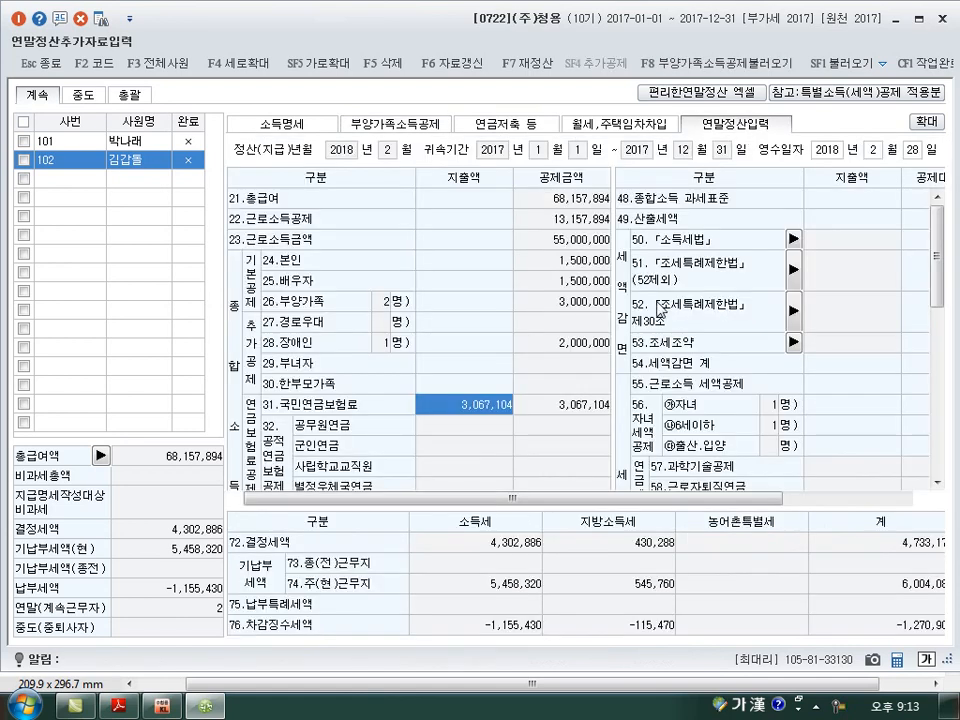
pyautogui.scroll(-5, 500, 435)
pyautogui.click(478, 362)
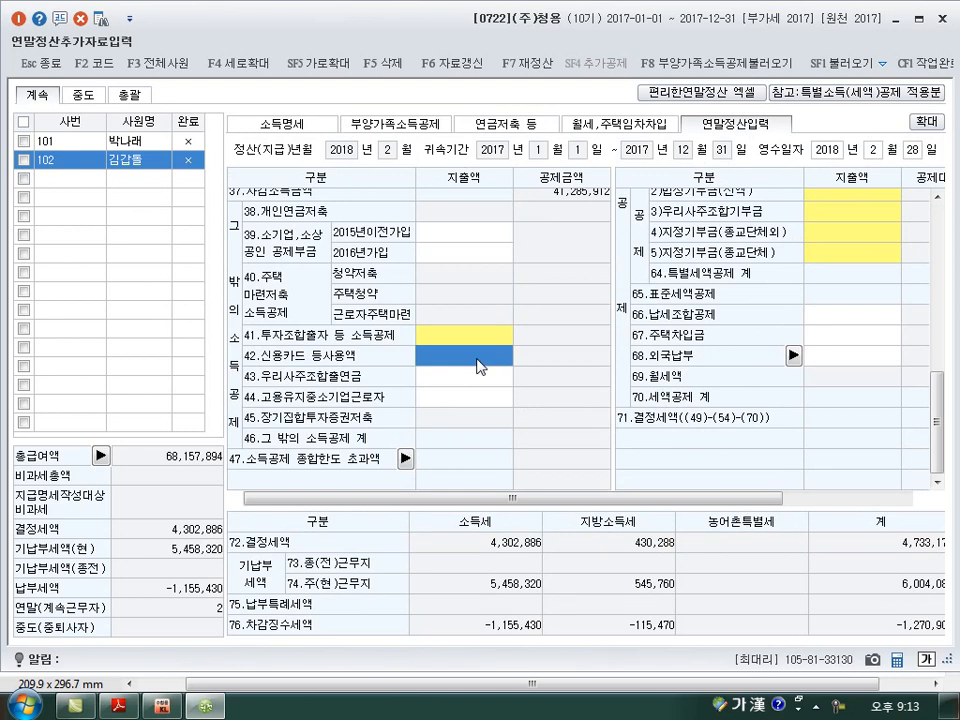
# In the exam PDF's expense table, circle the father's 장애인 label, underline and label his 질병치료비 5,000,000원 as 장애인 and 장애인전용보장성보험 1,500,000원 as 보험.
pyautogui.click(123, 707)
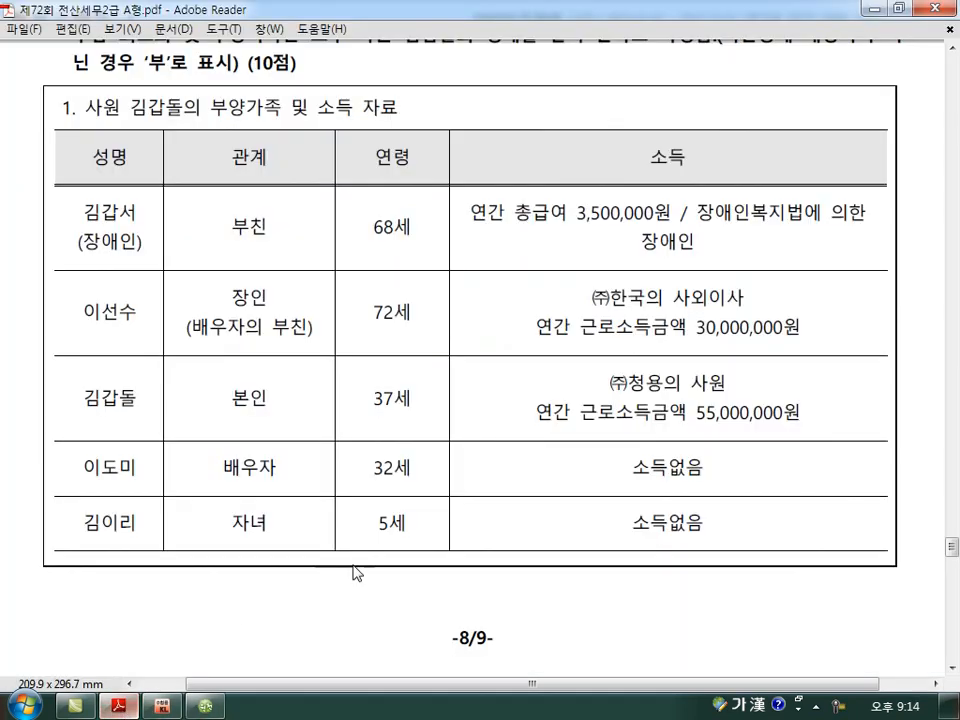
pyautogui.scroll(-5, 406, 532)
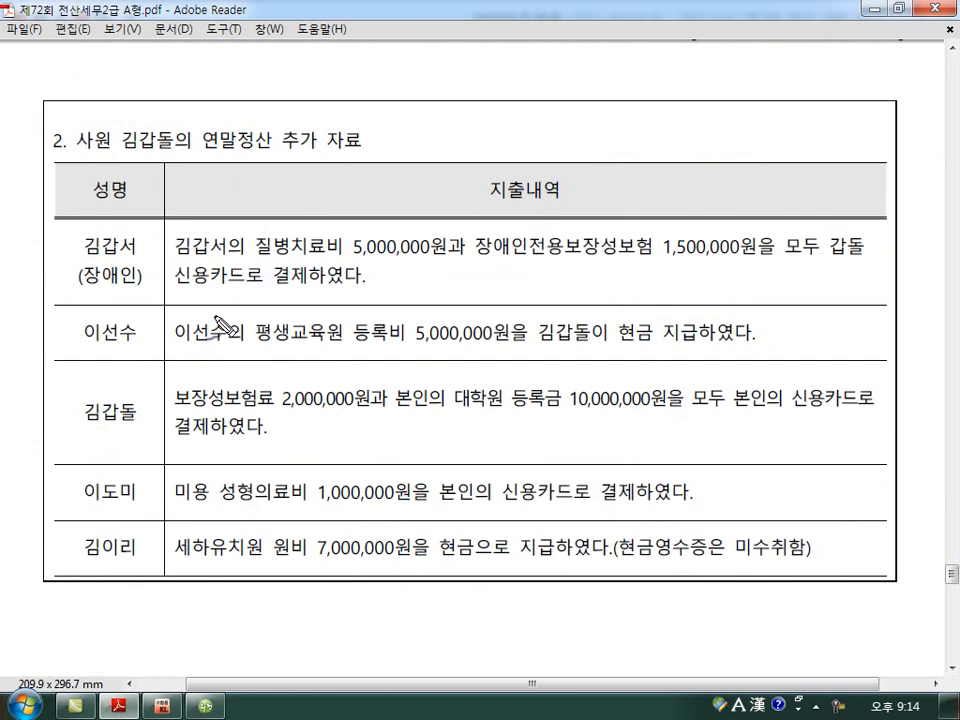
pyautogui.moveTo(137, 289)
pyautogui.mouseDown()
pyautogui.moveTo(80, 302)
pyautogui.moveTo(82, 262)
pyautogui.mouseUp()
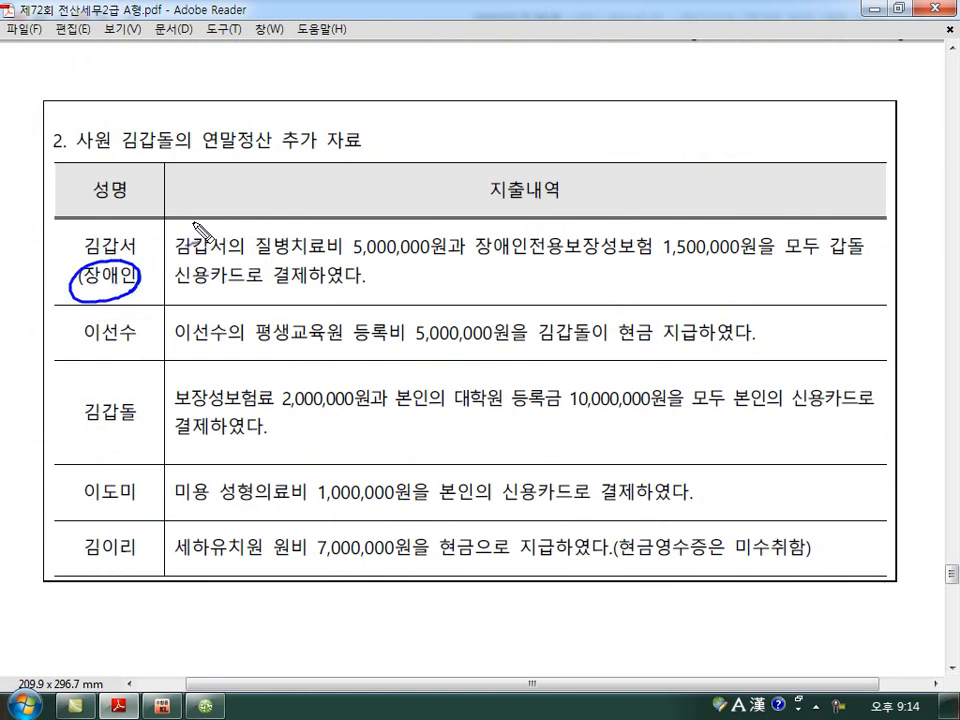
pyautogui.moveTo(258, 258); pyautogui.dragTo(435, 264)
pyautogui.moveTo(332, 224); pyautogui.dragTo(333, 232)
pyautogui.moveTo(341, 226); pyautogui.dragTo(357, 229)
pyautogui.moveTo(363, 221)
pyautogui.mouseDown()
pyautogui.moveTo(398, 230)
pyautogui.moveTo(424, 222)
pyautogui.mouseUp()
pyautogui.moveTo(476, 266); pyautogui.dragTo(748, 262)
pyautogui.moveTo(631, 198)
pyautogui.mouseDown()
pyautogui.moveTo(633, 216)
pyautogui.moveTo(645, 214)
pyautogui.mouseUp()
pyautogui.moveTo(628, 220)
pyautogui.mouseDown()
pyautogui.moveTo(661, 210)
pyautogui.moveTo(668, 226)
pyautogui.moveTo(678, 221)
pyautogui.mouseUp()
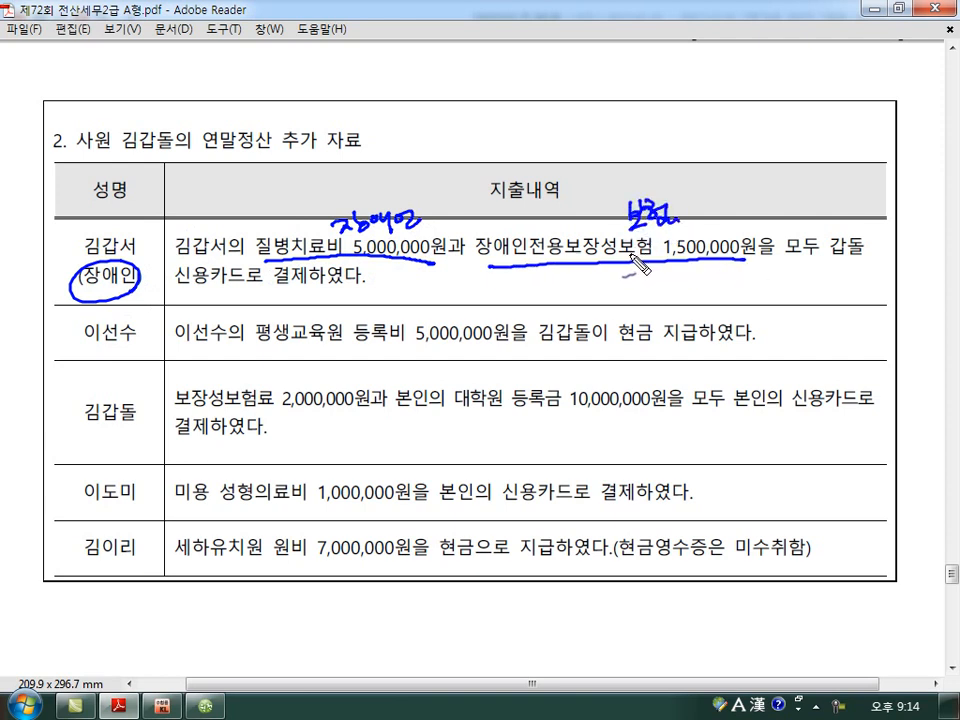
# In the father's row, underline the cardholder and 신용카드, mark an X under the insurance payment, and write a card note below the text.
pyautogui.moveTo(830, 259); pyautogui.dragTo(861, 262)
pyautogui.moveTo(180, 292); pyautogui.dragTo(245, 292)
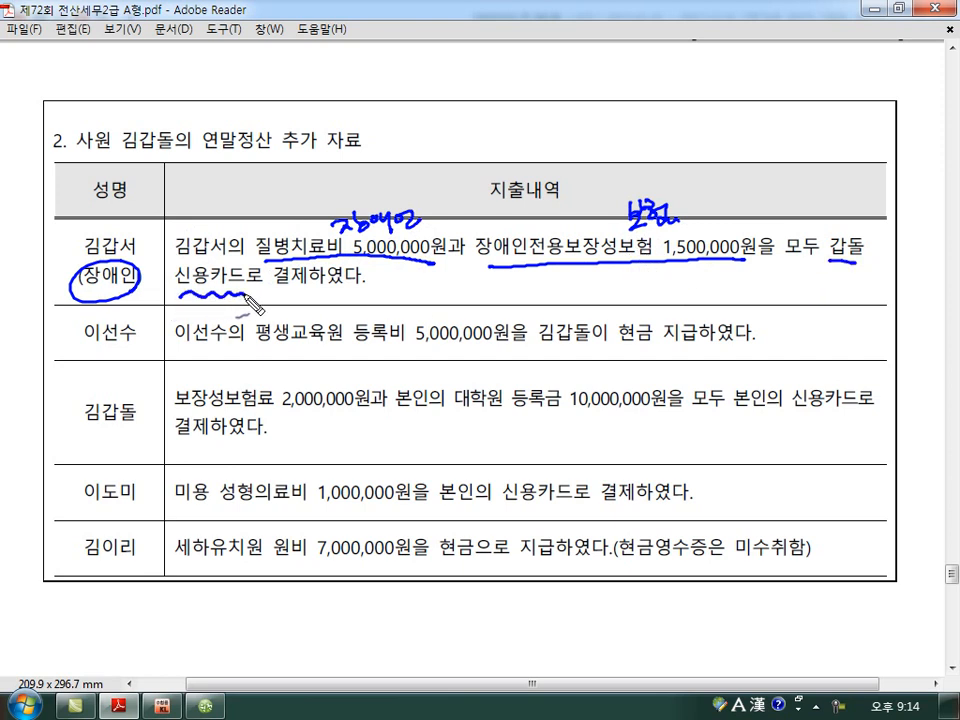
pyautogui.moveTo(631, 268)
pyautogui.mouseDown()
pyautogui.moveTo(616, 284)
pyautogui.moveTo(632, 285)
pyautogui.mouseUp()
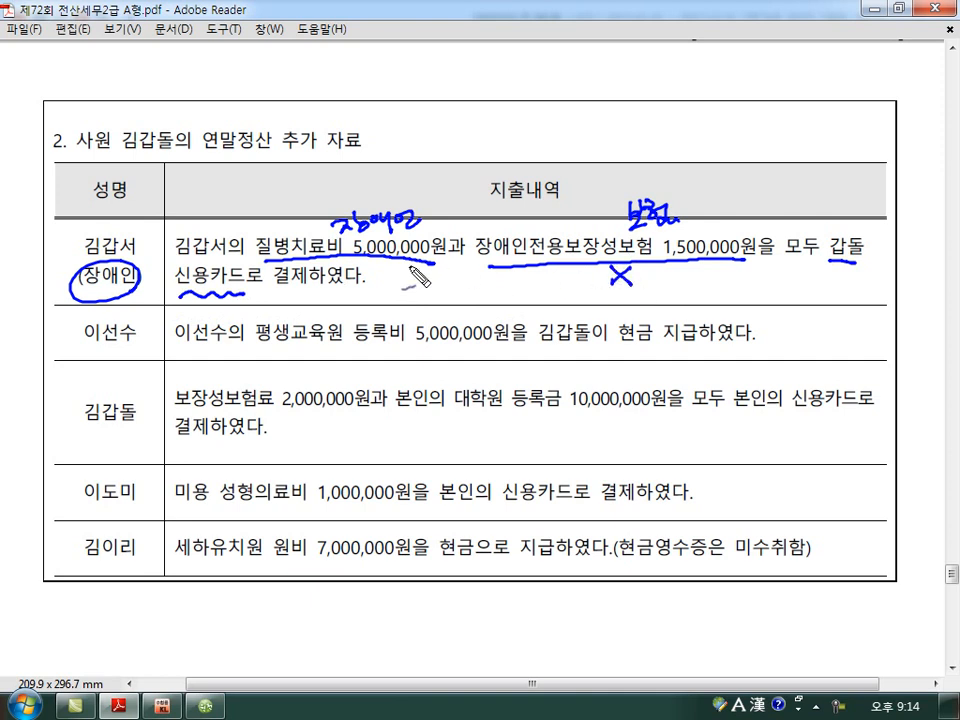
pyautogui.moveTo(377, 284); pyautogui.dragTo(377, 301)
pyautogui.moveTo(377, 293)
pyautogui.mouseDown()
pyautogui.moveTo(399, 303)
pyautogui.moveTo(441, 295)
pyautogui.mouseUp()
pyautogui.moveTo(429, 298)
pyautogui.mouseDown()
pyautogui.moveTo(441, 307)
pyautogui.moveTo(475, 298)
pyautogui.mouseUp()
pyautogui.moveTo(478, 292); pyautogui.dragTo(516, 295)
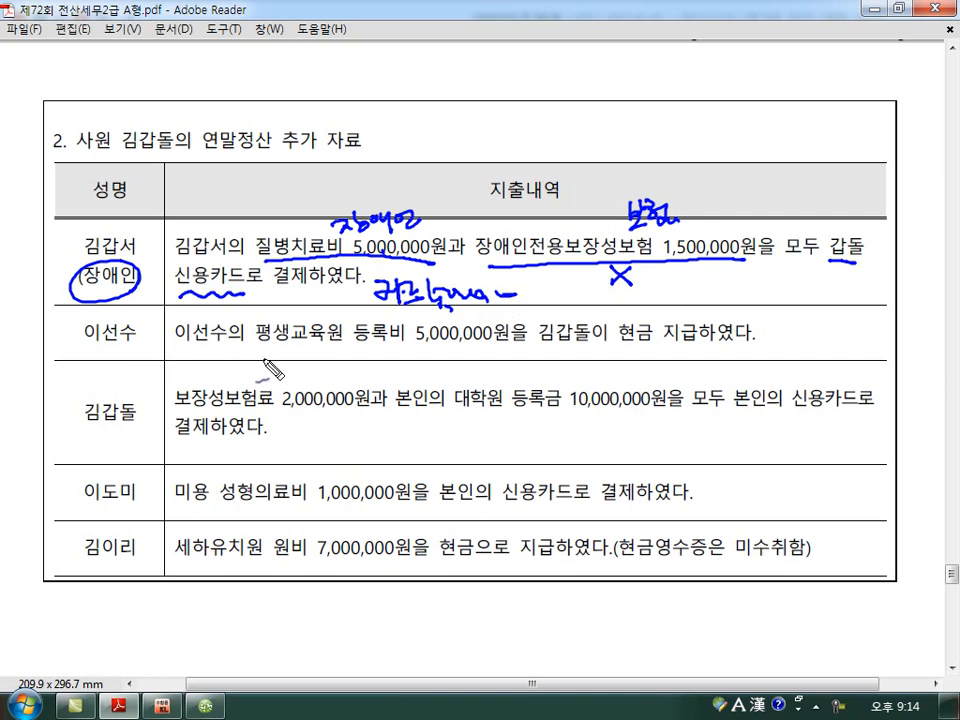
# In the father-in-law's row, underline and cross out 평생교육원 등록비 5,000,000원, underline 현금 지급, and write 소득 notes at both ends.
pyautogui.moveTo(100, 345); pyautogui.dragTo(110, 358)
pyautogui.moveTo(102, 364)
pyautogui.mouseDown()
pyautogui.moveTo(148, 346)
pyautogui.moveTo(146, 356)
pyautogui.mouseUp()
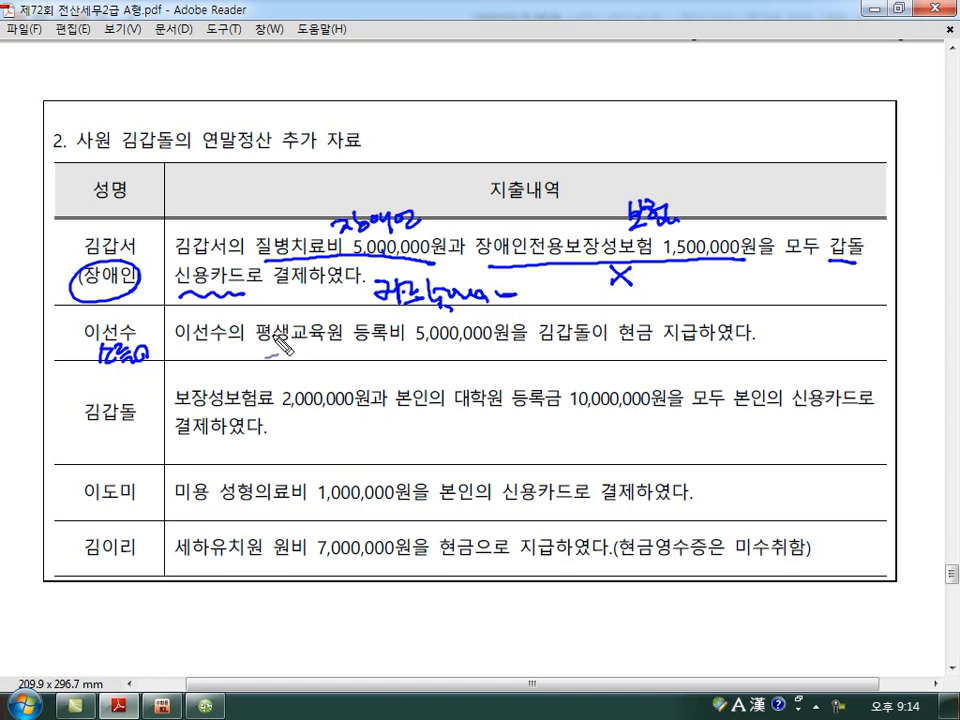
pyautogui.moveTo(277, 347); pyautogui.dragTo(478, 346)
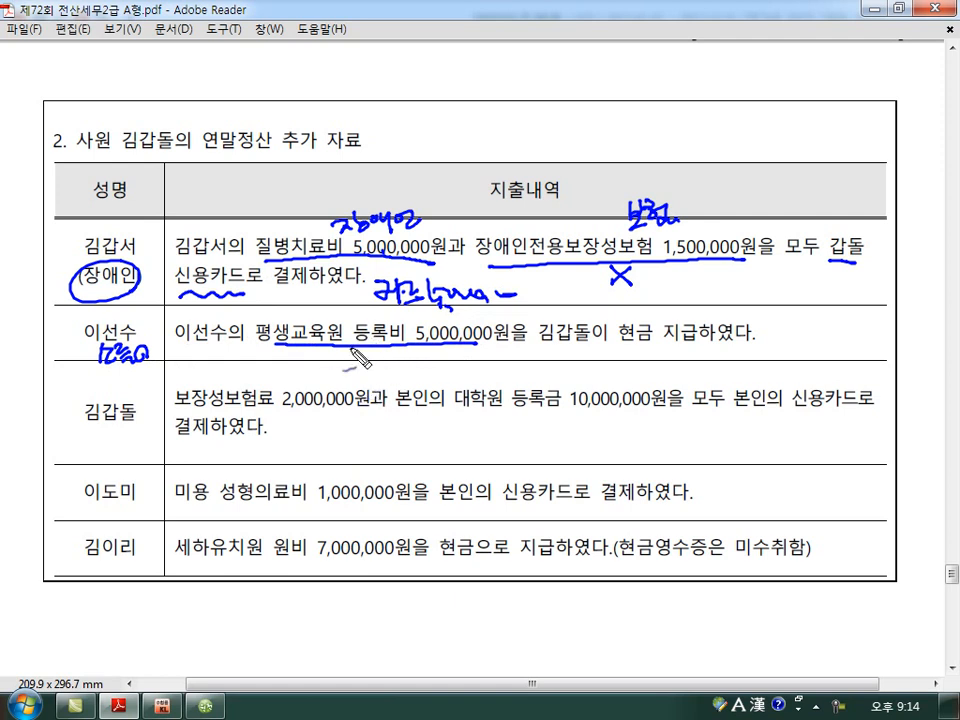
pyautogui.moveTo(373, 320)
pyautogui.mouseDown()
pyautogui.moveTo(338, 361)
pyautogui.moveTo(410, 362)
pyautogui.mouseUp()
pyautogui.moveTo(620, 342); pyautogui.dragTo(656, 346)
pyautogui.click(676, 347)
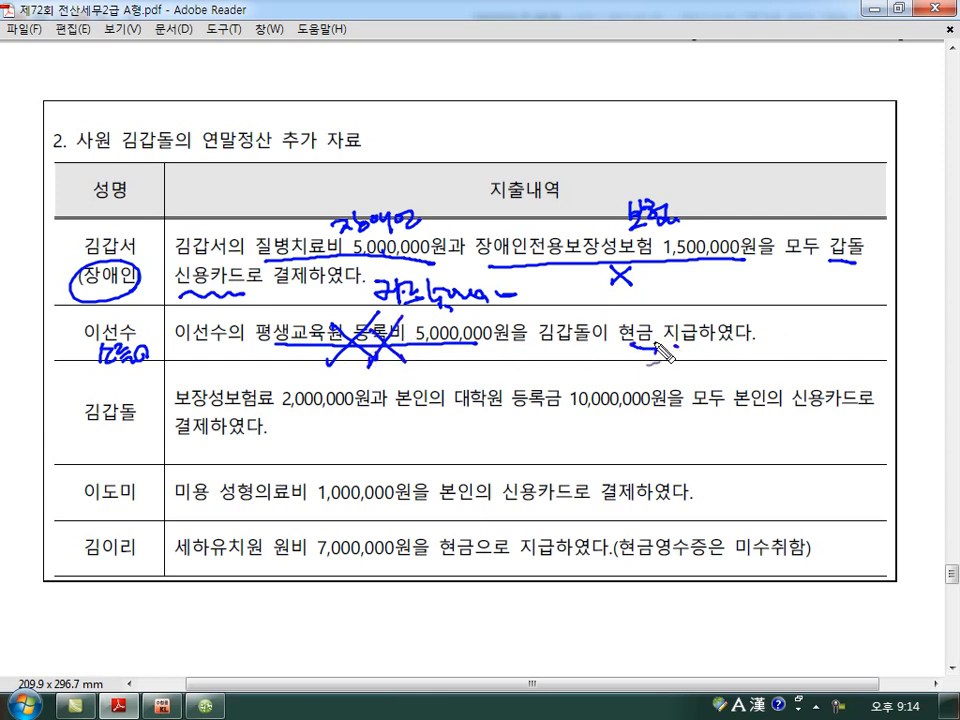
pyautogui.moveTo(765, 322)
pyautogui.mouseDown()
pyautogui.moveTo(776, 340)
pyautogui.moveTo(790, 330)
pyautogui.moveTo(796, 342)
pyautogui.mouseUp()
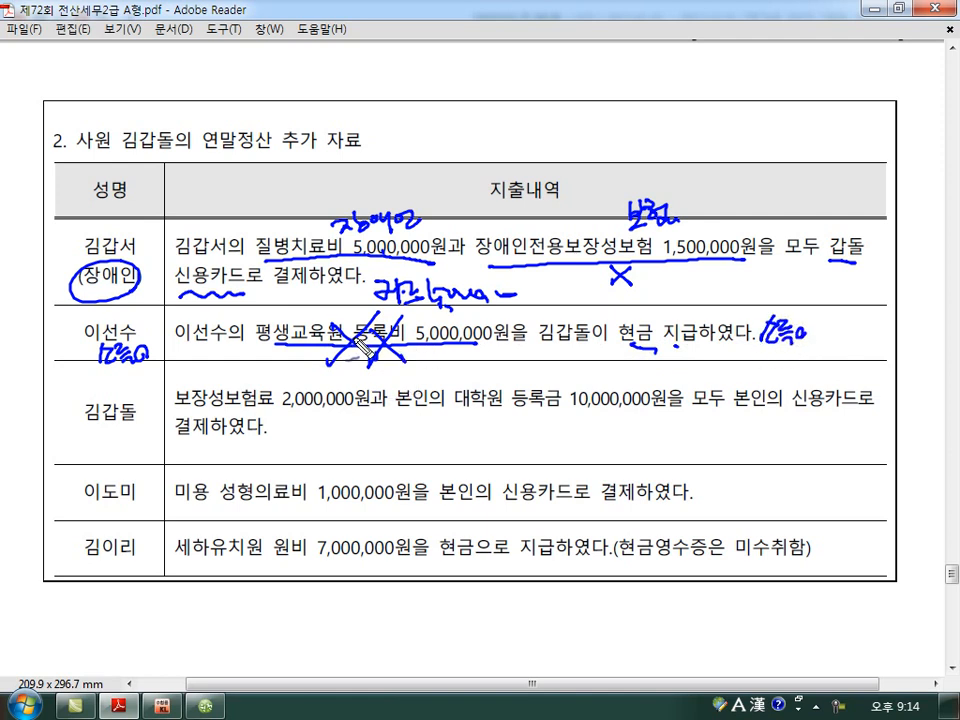
pyautogui.moveTo(288, 318); pyautogui.dragTo(332, 360)
pyautogui.moveTo(332, 316); pyautogui.dragTo(286, 362)
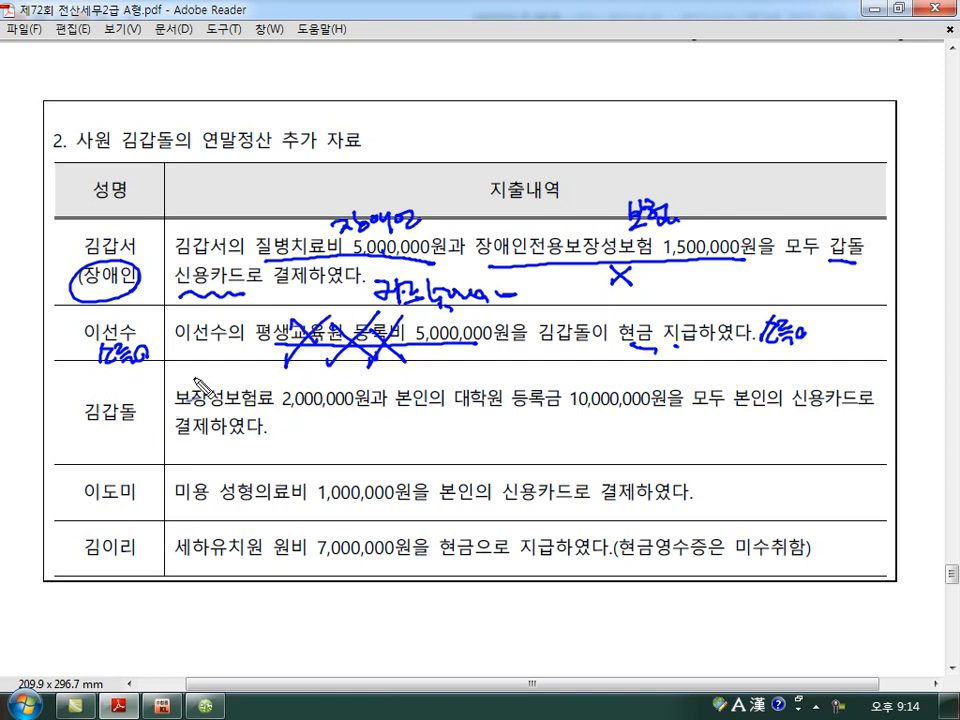
# In the employee's own row, mark 보장성보험료 2,000,000원 and 대학원 등록금 10,000,000원 with O, circle 대학원, and mark both card payments X.
pyautogui.moveTo(177, 408)
pyautogui.mouseDown()
pyautogui.moveTo(355, 407)
pyautogui.moveTo(328, 420)
pyautogui.mouseUp()
pyautogui.moveTo(460, 410)
pyautogui.mouseDown()
pyautogui.moveTo(628, 405)
pyautogui.moveTo(590, 420)
pyautogui.mouseUp()
pyautogui.moveTo(746, 410); pyautogui.dragTo(858, 408)
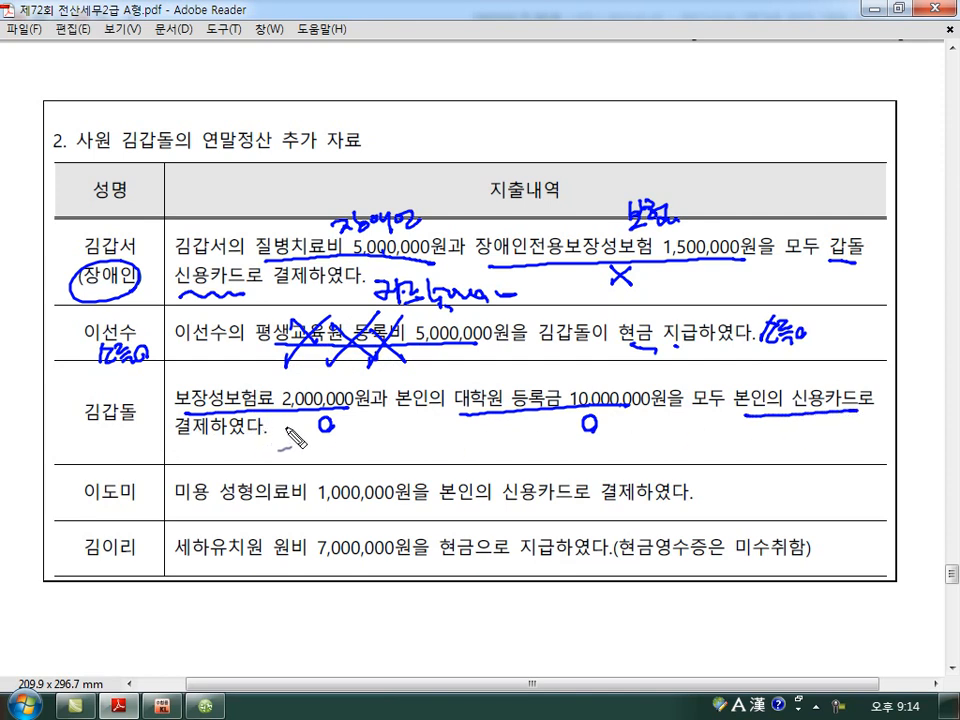
pyautogui.moveTo(298, 448)
pyautogui.mouseDown()
pyautogui.moveTo(318, 462)
pyautogui.moveTo(360, 466)
pyautogui.mouseUp()
pyautogui.moveTo(360, 452); pyautogui.dragTo(343, 466)
pyautogui.moveTo(521, 418)
pyautogui.mouseDown()
pyautogui.moveTo(521, 437)
pyautogui.moveTo(530, 427)
pyautogui.mouseUp()
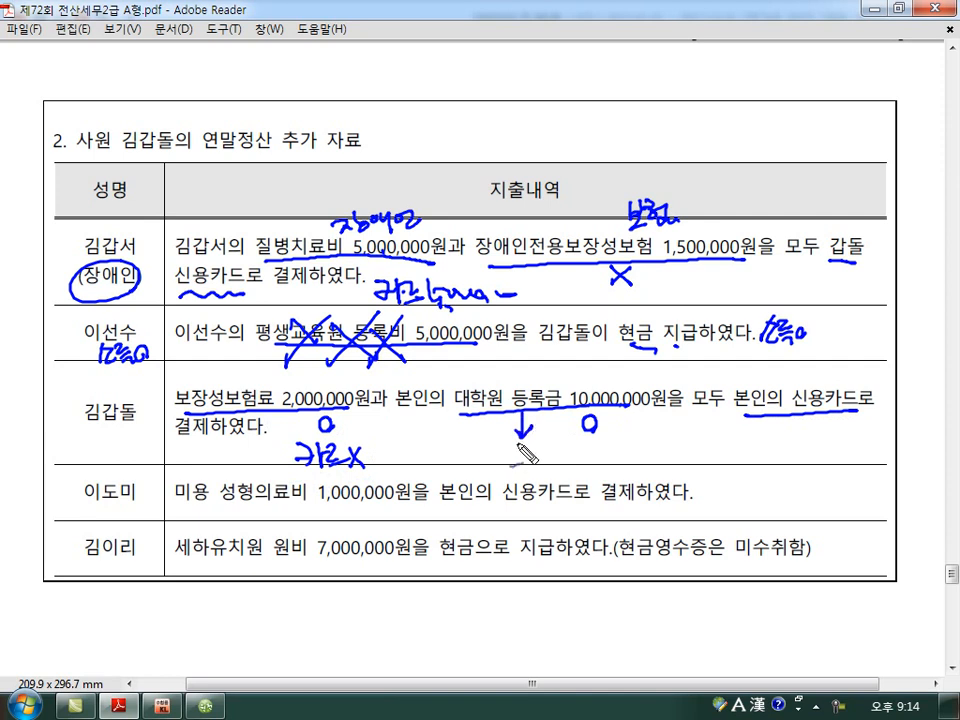
pyautogui.moveTo(500, 380); pyautogui.dragTo(506, 396)
pyautogui.moveTo(533, 441)
pyautogui.mouseDown()
pyautogui.moveTo(553, 462)
pyautogui.moveTo(533, 462)
pyautogui.mouseUp()
pyautogui.click(557, 460)
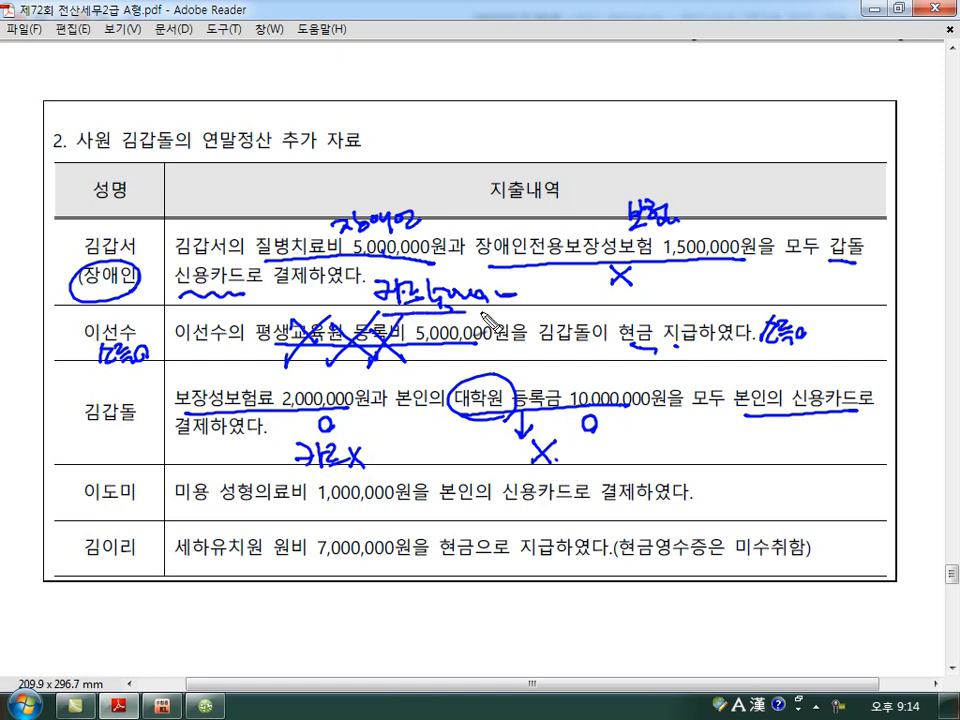
# In the spouse's row, cross out 미용 성형의료비 1,000,000원, circle 본인 with an arrow to the spouse's name, and cross out the 신용카드 payment.
pyautogui.moveTo(180, 508)
pyautogui.mouseDown()
pyautogui.moveTo(392, 508)
pyautogui.moveTo(320, 513)
pyautogui.moveTo(366, 514)
pyautogui.mouseUp()
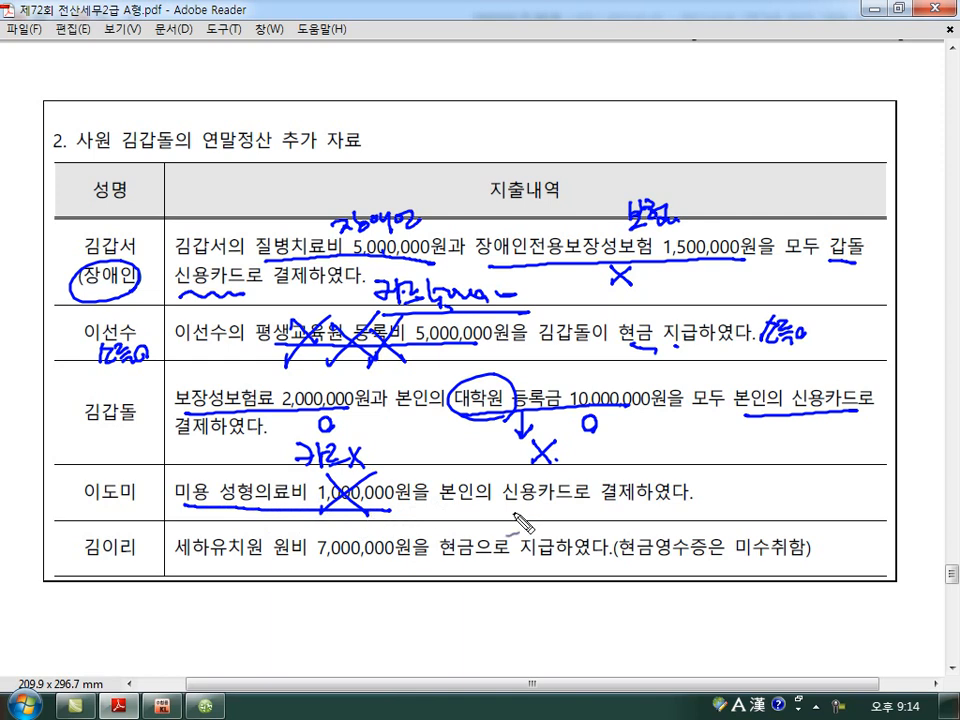
pyautogui.moveTo(466, 506); pyautogui.dragTo(558, 506)
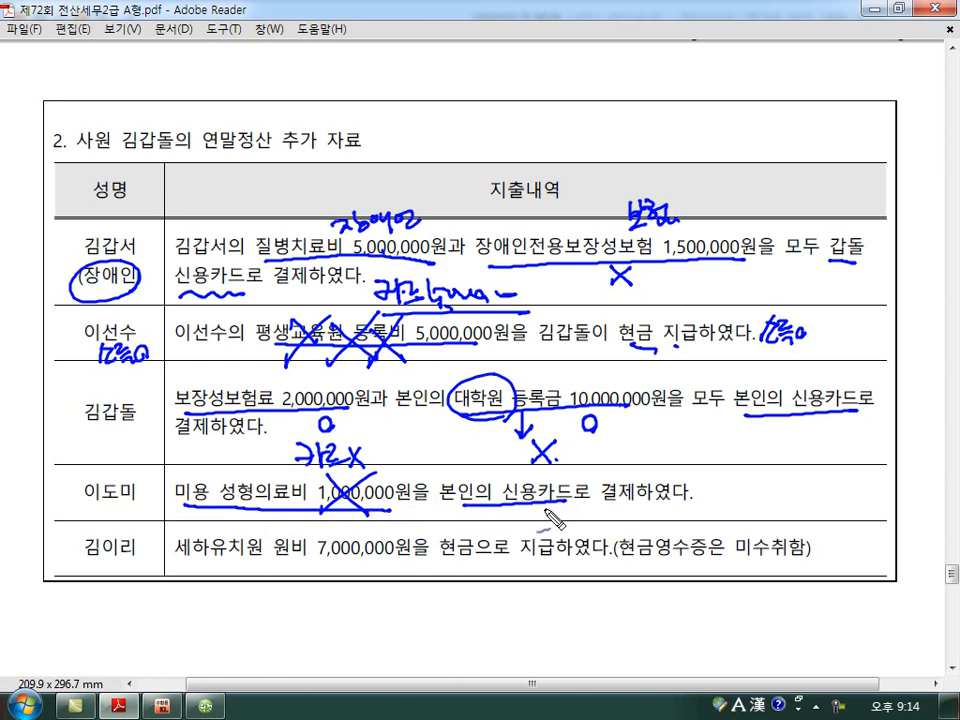
pyautogui.moveTo(452, 473); pyautogui.dragTo(470, 488)
pyautogui.moveTo(138, 392)
pyautogui.mouseDown()
pyautogui.moveTo(150, 405)
pyautogui.moveTo(135, 390)
pyautogui.mouseUp()
pyautogui.moveTo(445, 478)
pyautogui.mouseDown()
pyautogui.moveTo(205, 497)
pyautogui.moveTo(165, 521)
pyautogui.mouseUp()
pyautogui.moveTo(92, 510); pyautogui.dragTo(148, 517)
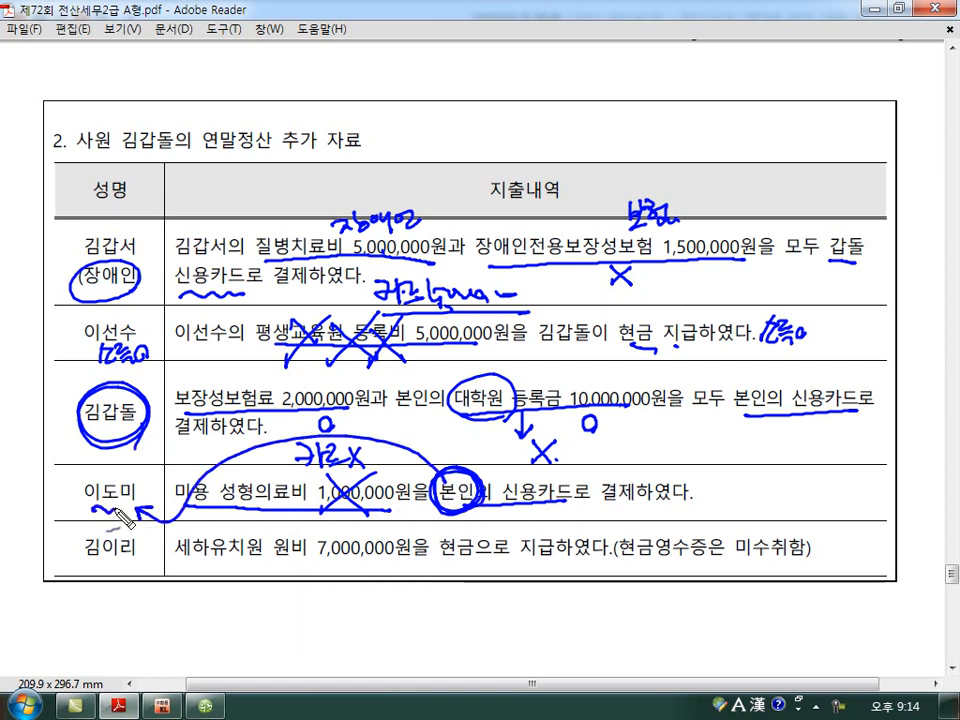
pyautogui.moveTo(520, 478); pyautogui.dragTo(476, 525)
pyautogui.moveTo(482, 474); pyautogui.dragTo(520, 525)
# In the child's row, underline the name and 원비 7,000,000원, and underline and cross out the 현금영수증 remark.
pyautogui.moveTo(92, 565); pyautogui.dragTo(139, 569)
pyautogui.moveTo(277, 564); pyautogui.dragTo(425, 563)
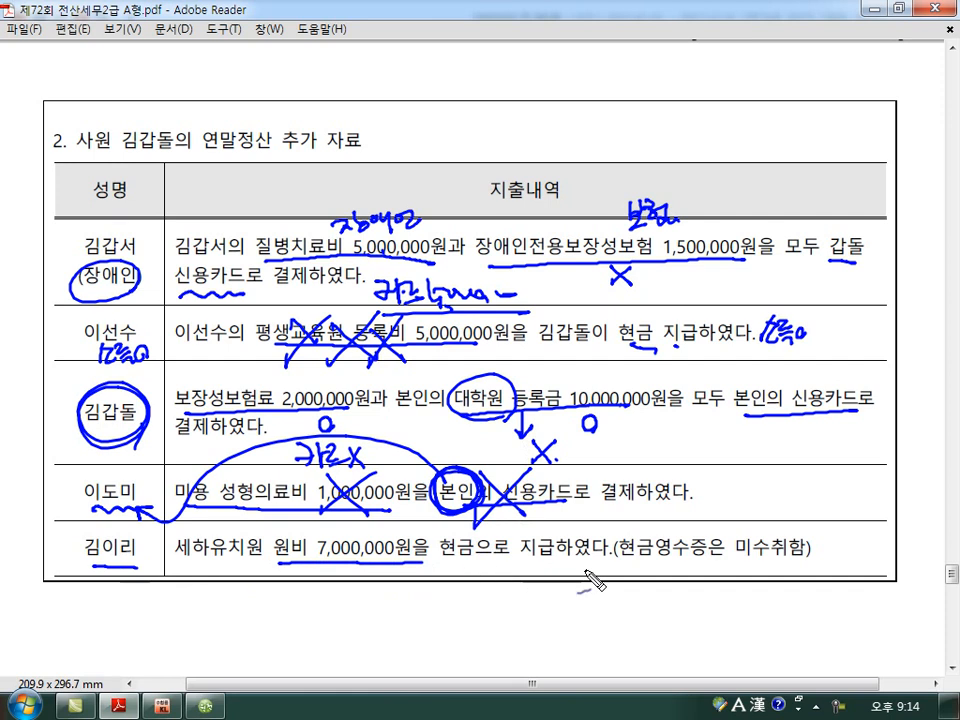
pyautogui.moveTo(638, 556)
pyautogui.mouseDown()
pyautogui.moveTo(700, 555)
pyautogui.moveTo(738, 572)
pyautogui.moveTo(706, 574)
pyautogui.mouseUp()
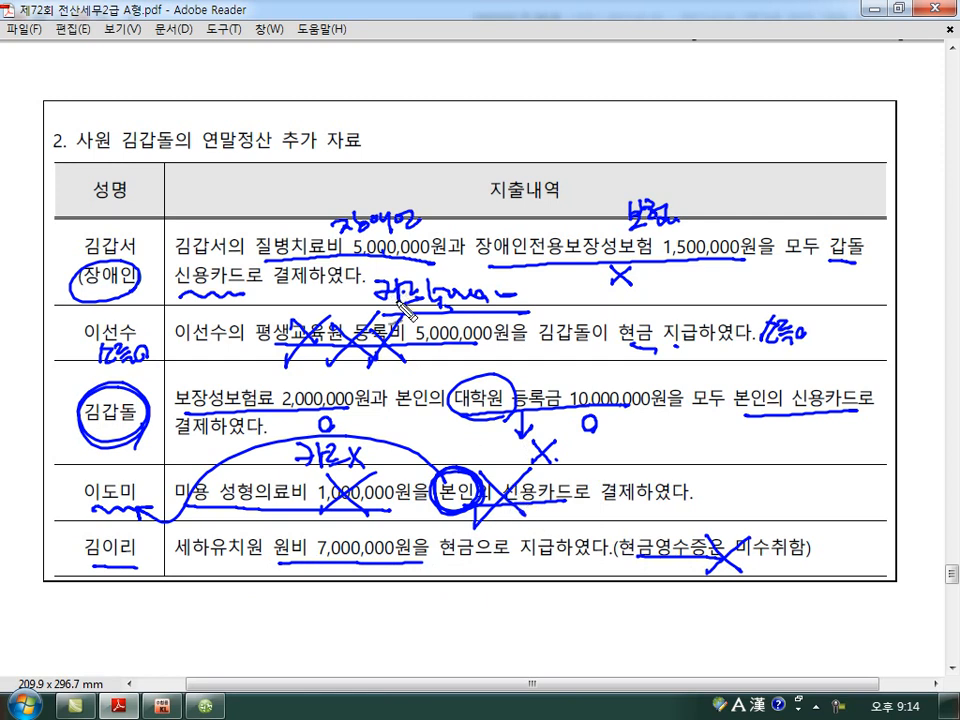
# Circle, star and line over the card note in the father's row, and clear all annotations.
pyautogui.moveTo(500, 280)
pyautogui.mouseDown()
pyautogui.moveTo(372, 300)
pyautogui.moveTo(505, 284)
pyautogui.mouseUp()
pyautogui.moveTo(321, 283); pyautogui.dragTo(336, 298)
pyautogui.moveTo(336, 283)
pyautogui.mouseDown()
pyautogui.moveTo(321, 298)
pyautogui.moveTo(337, 291)
pyautogui.mouseUp()
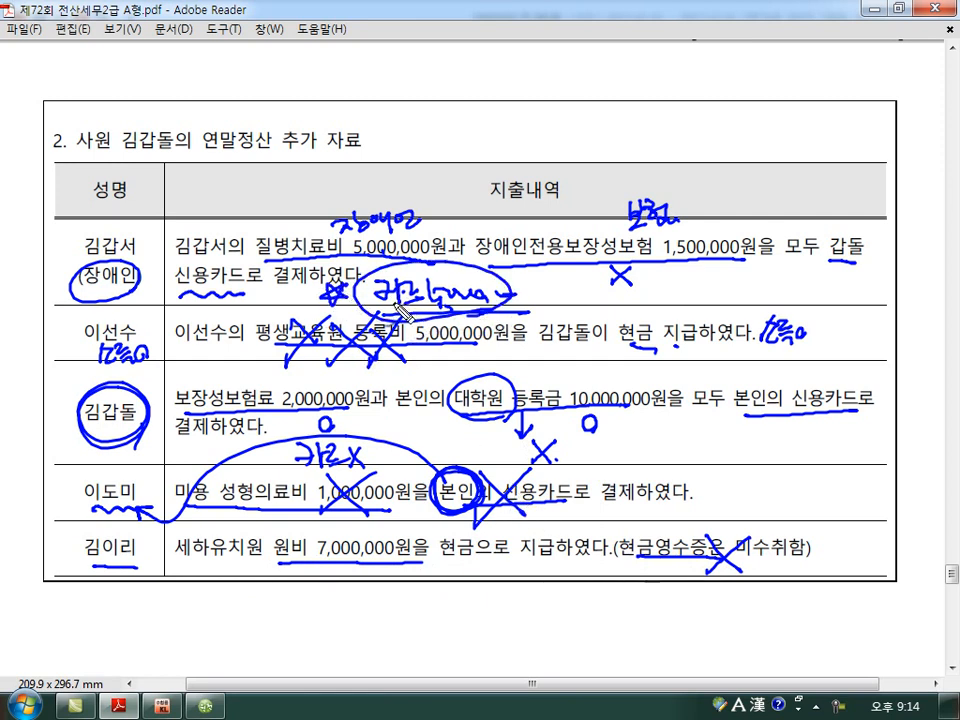
pyautogui.moveTo(400, 288); pyautogui.dragTo(501, 287)
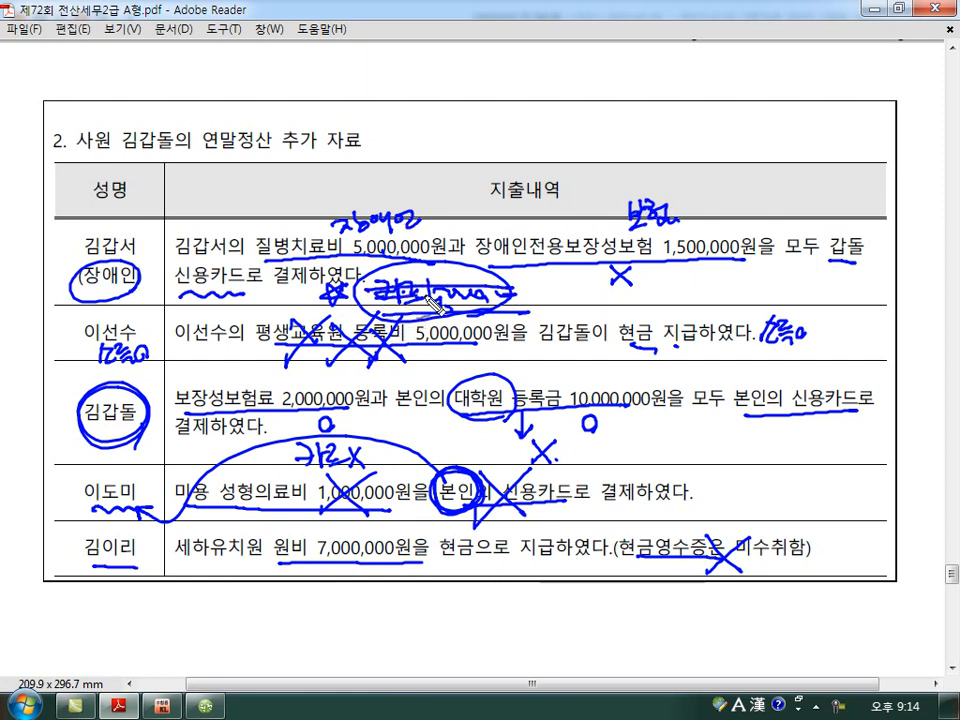
pyautogui.moveTo(441, 292)
pyautogui.mouseDown()
pyautogui.moveTo(446, 150)
pyautogui.moveTo(481, 156)
pyautogui.mouseUp()
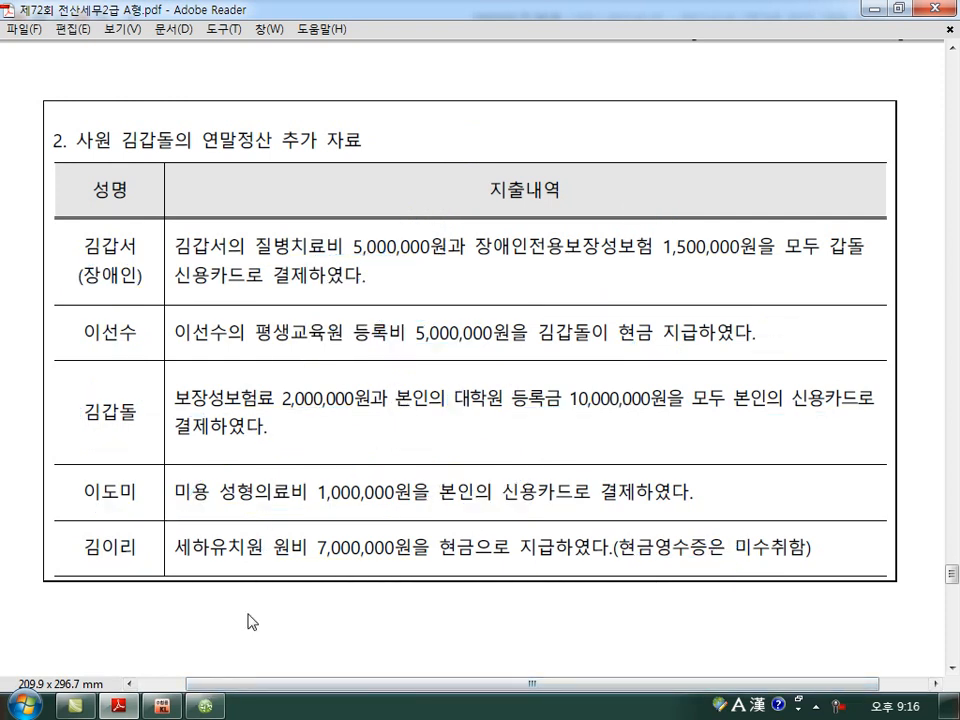
# Back in KcLep, enter 5,000,000 as the 신용카드 amount for 42.신용카드 등사용액 and proceed to the 62.교육비 entry.
pyautogui.click(207, 706)
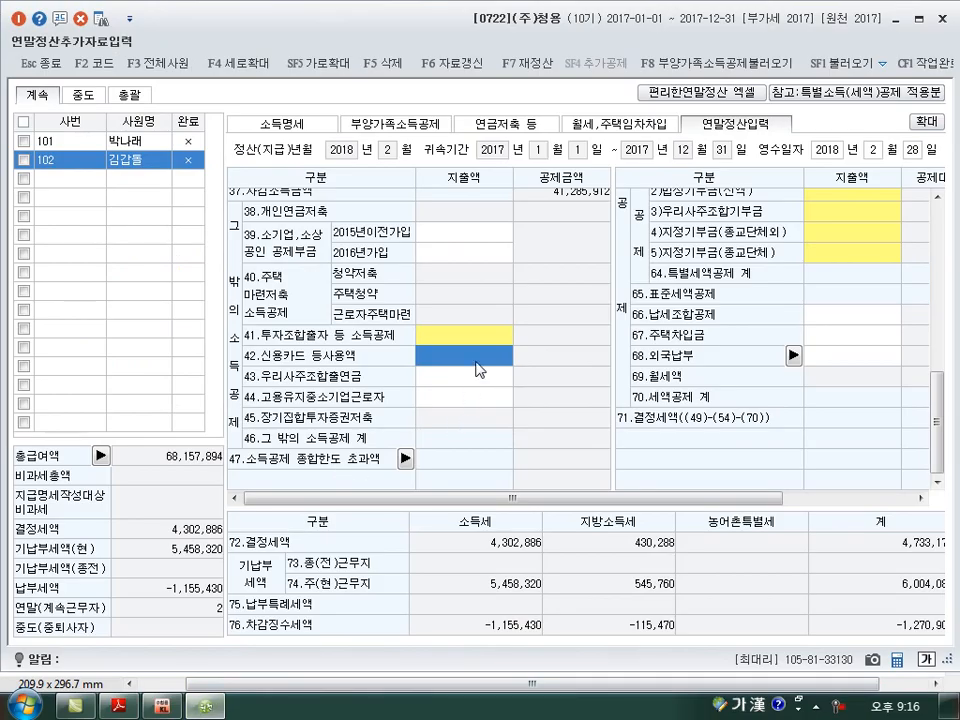
pyautogui.doubleClick(479, 369)
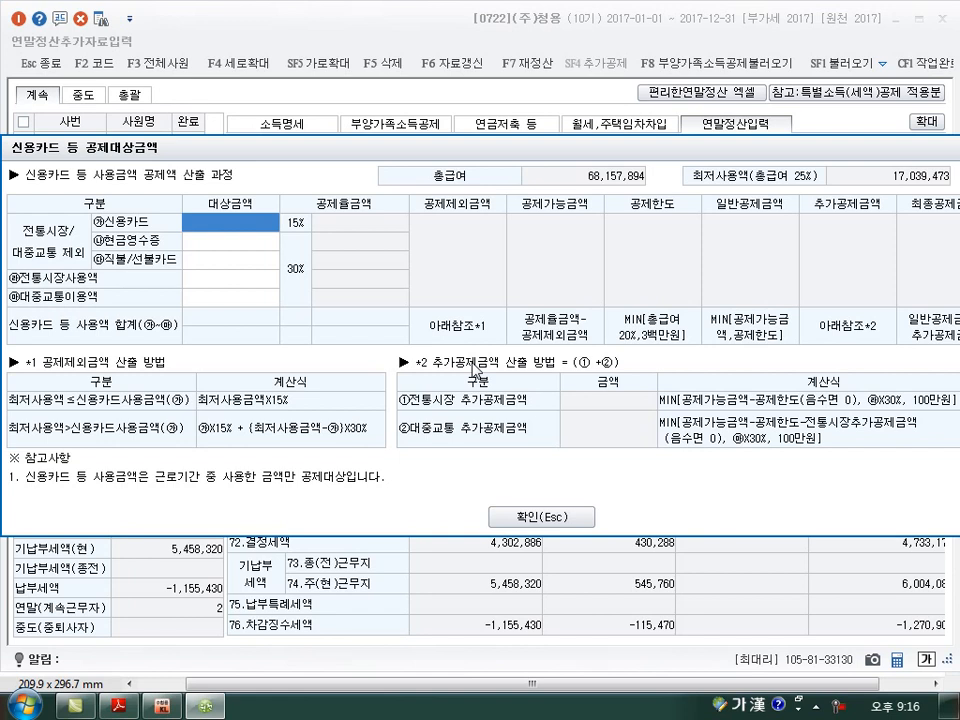
pyautogui.write('5000')
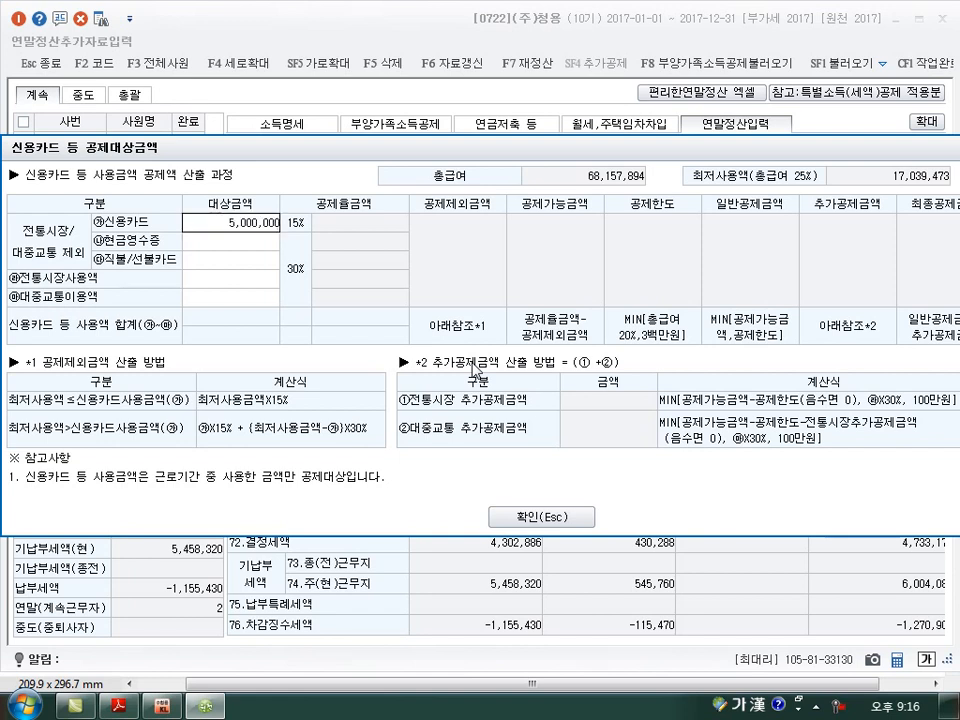
pyautogui.press('Return')
pyautogui.press('Escape')
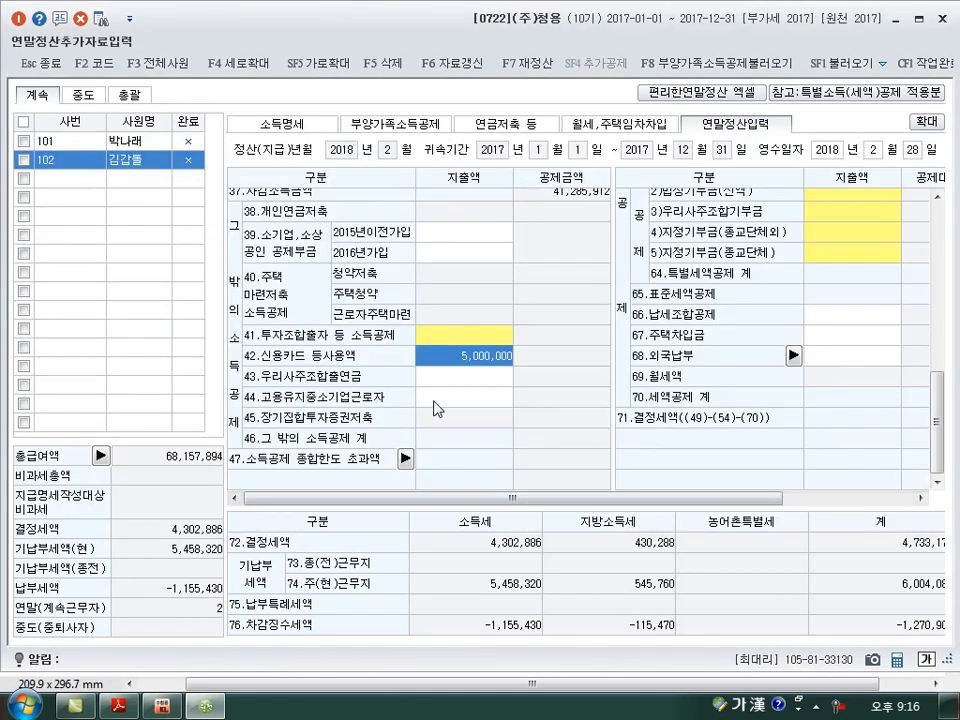
pyautogui.press('Return')
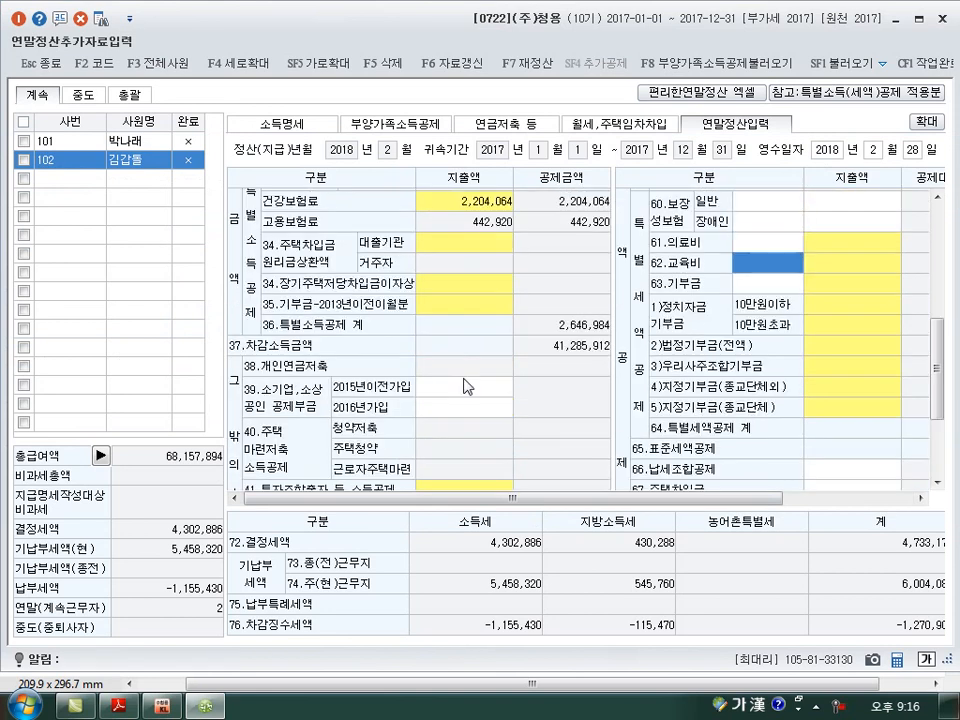
# For 60.보장성보험, enter 2,000,000 as the 일반 amount and 1,500,000 as the 장애인 amount.
pyautogui.press('Return')
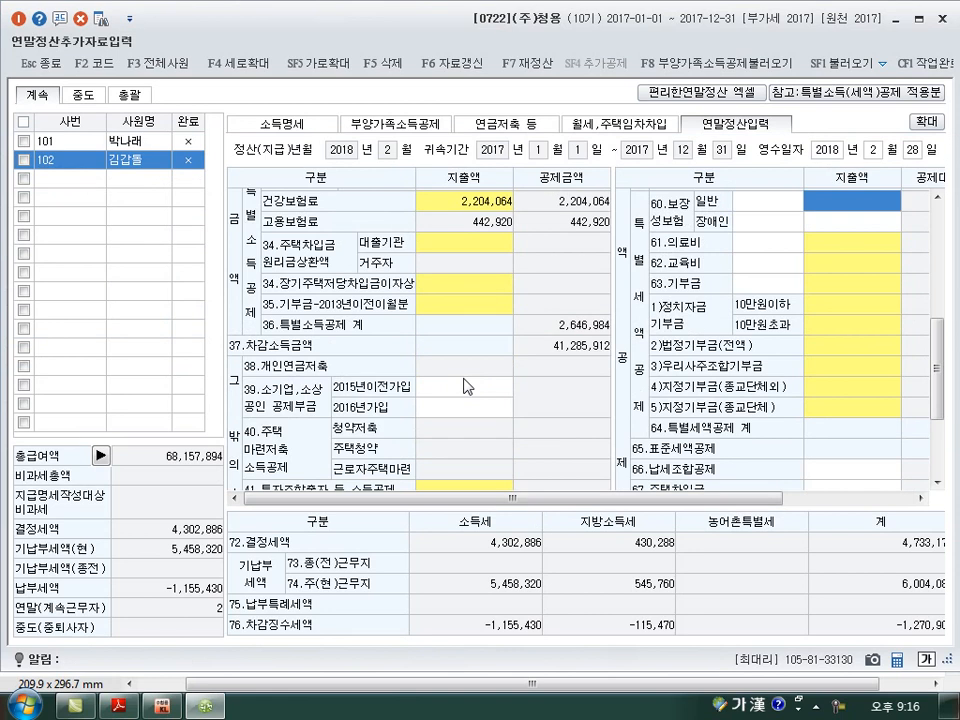
pyautogui.write('3')
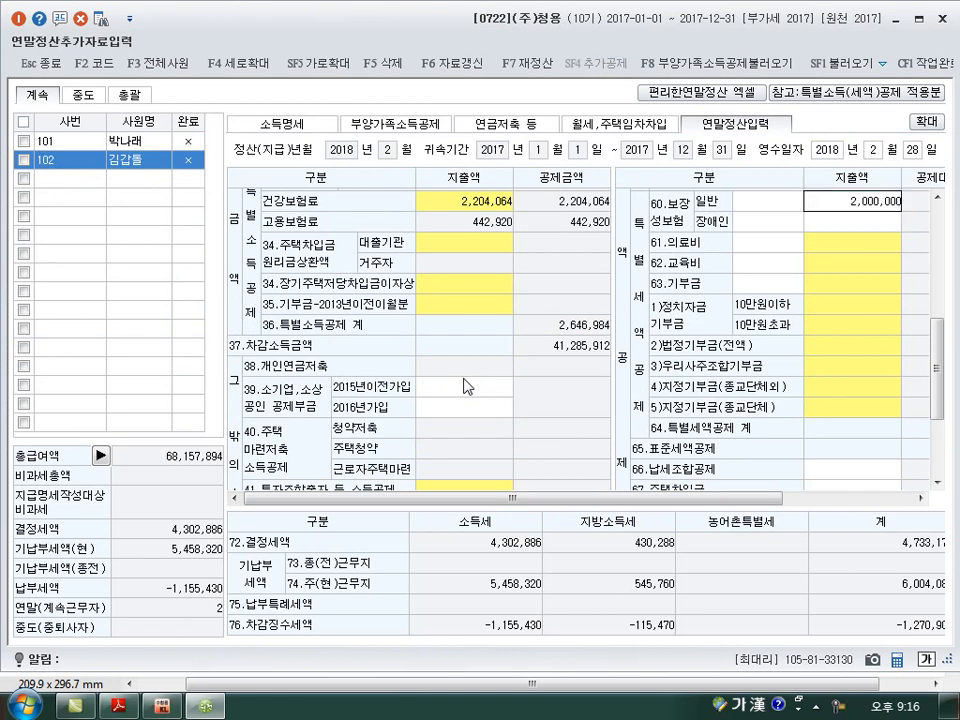
pyautogui.write('000000')
pyautogui.press('Return')
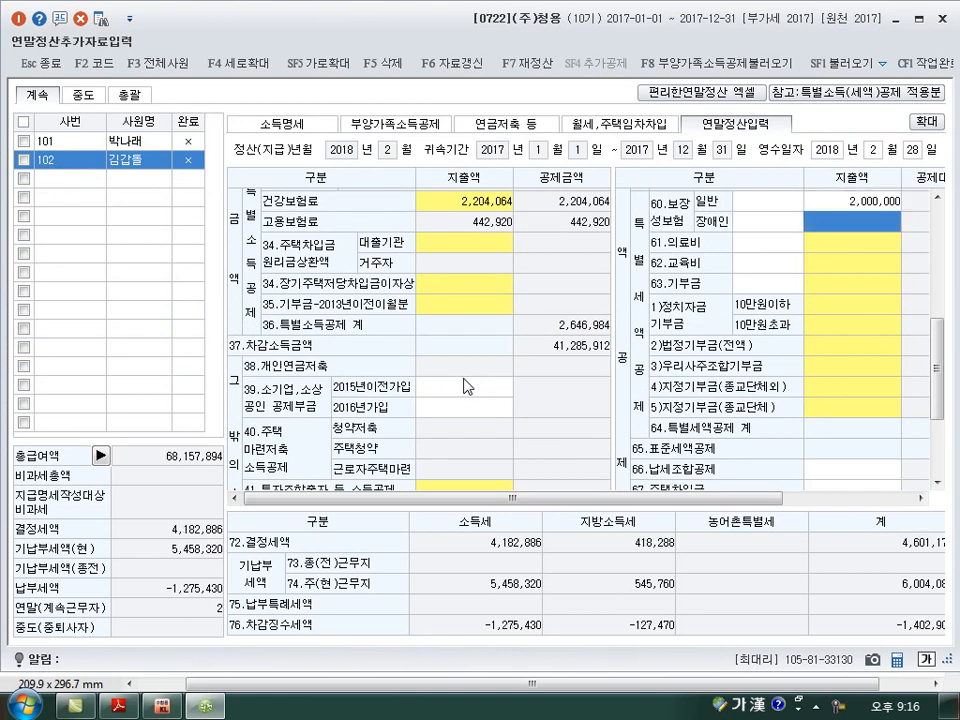
pyautogui.write('1,')
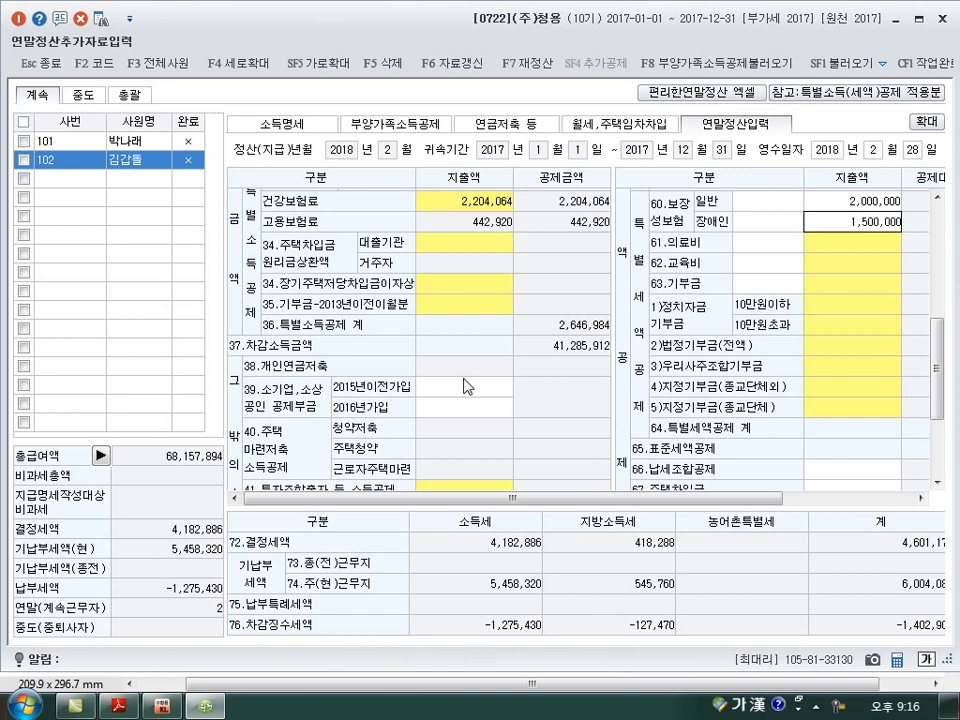
pyautogui.write('500,000')
pyautogui.press('Return')
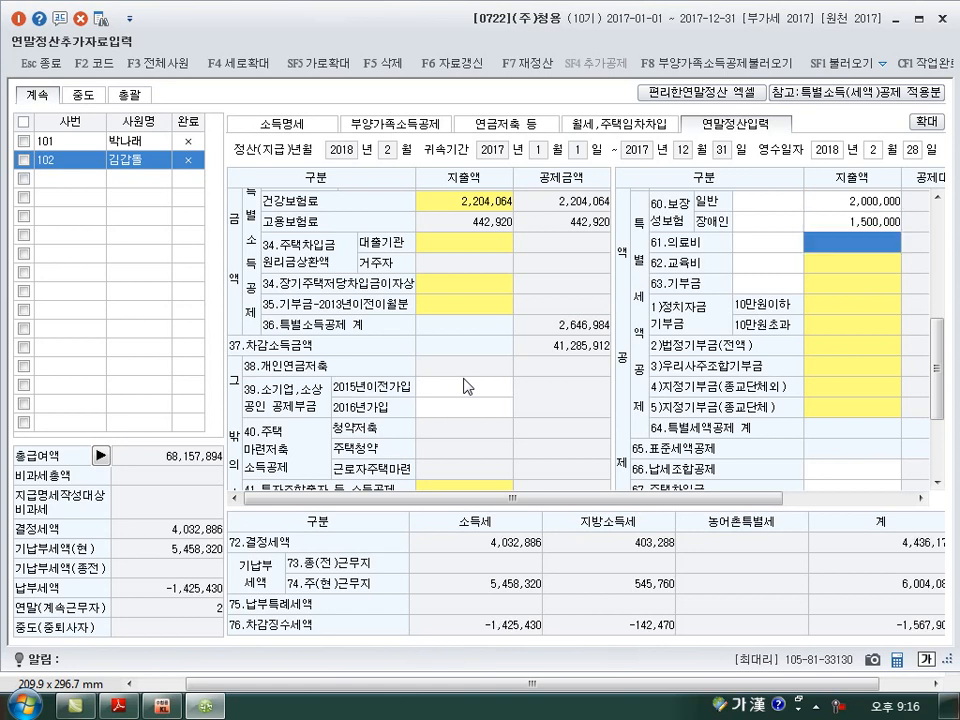
# Enter 5,000,000 as the 장애인 expense in the 61.의료비 details and confirm.
pyautogui.doubleClick(853, 249)
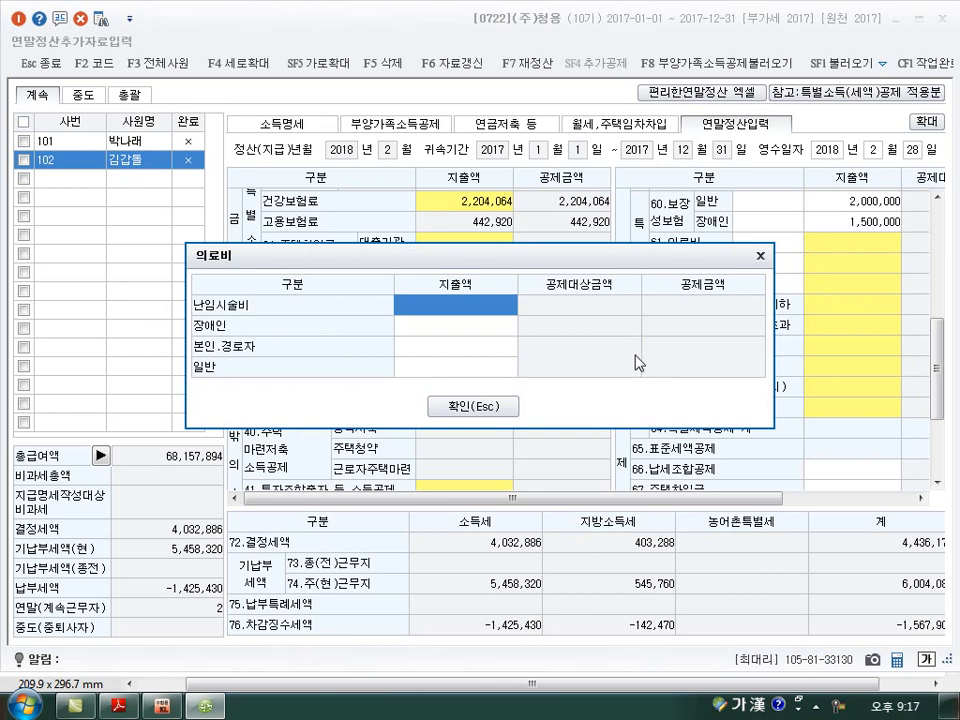
pyautogui.click(455, 329)
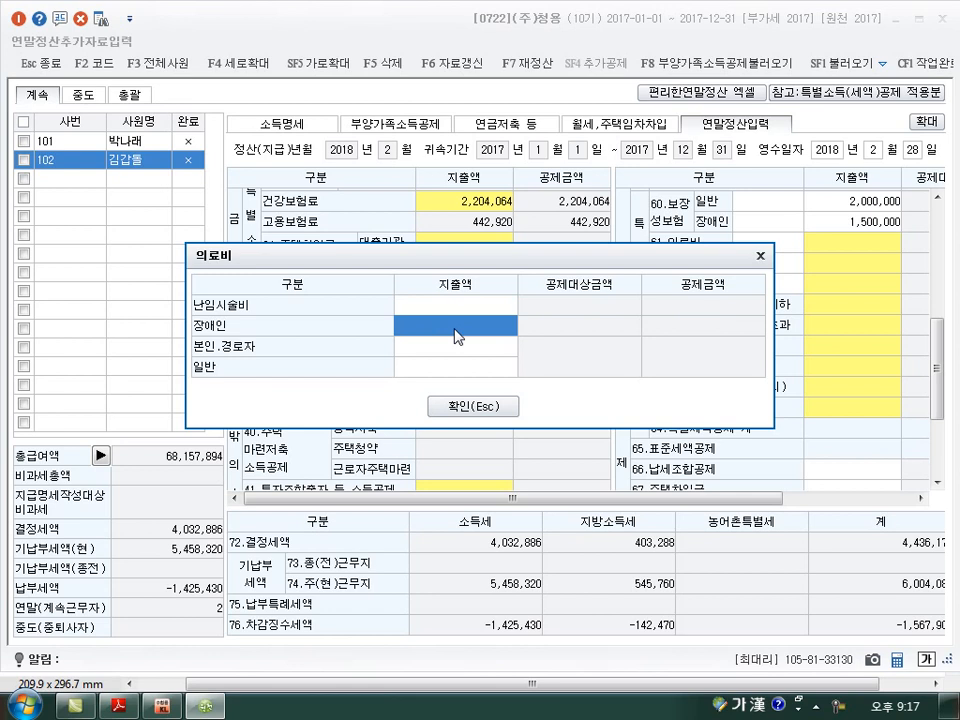
pyautogui.click(455, 336)
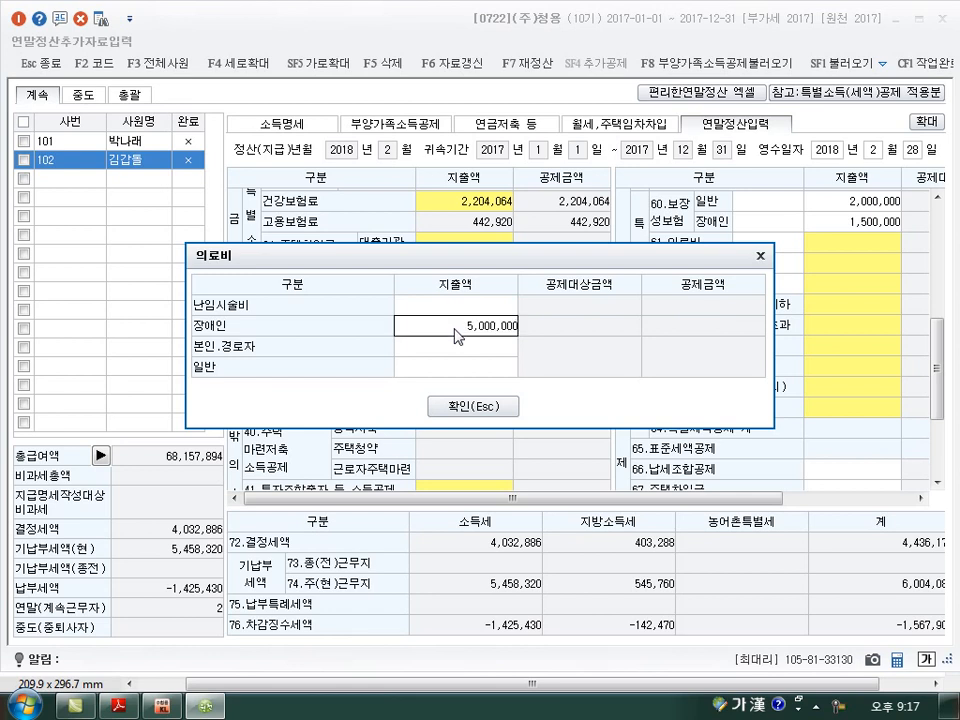
pyautogui.press('Return')
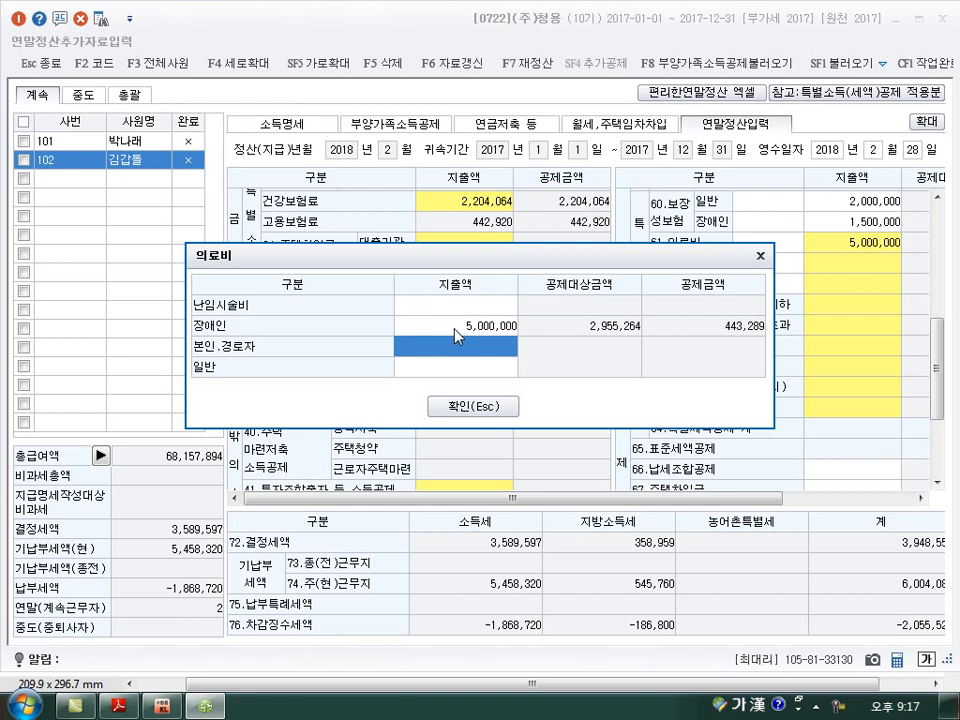
pyautogui.click(477, 411)
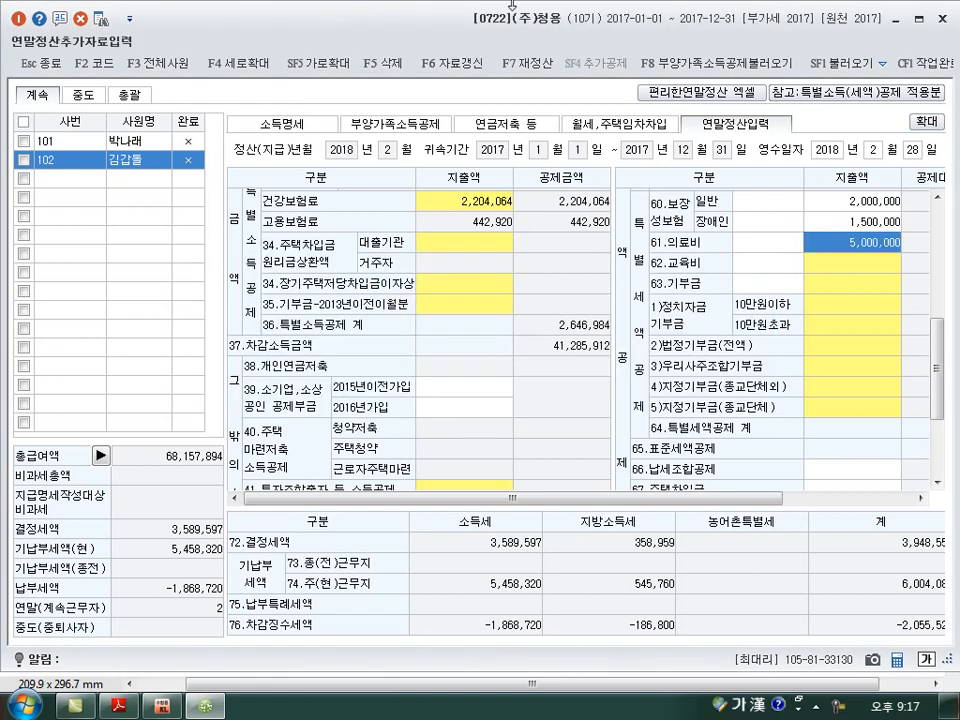
# Open the 62.교육비 details and enter 10,000,000 as the 본인 expense.
pyautogui.press('Return')
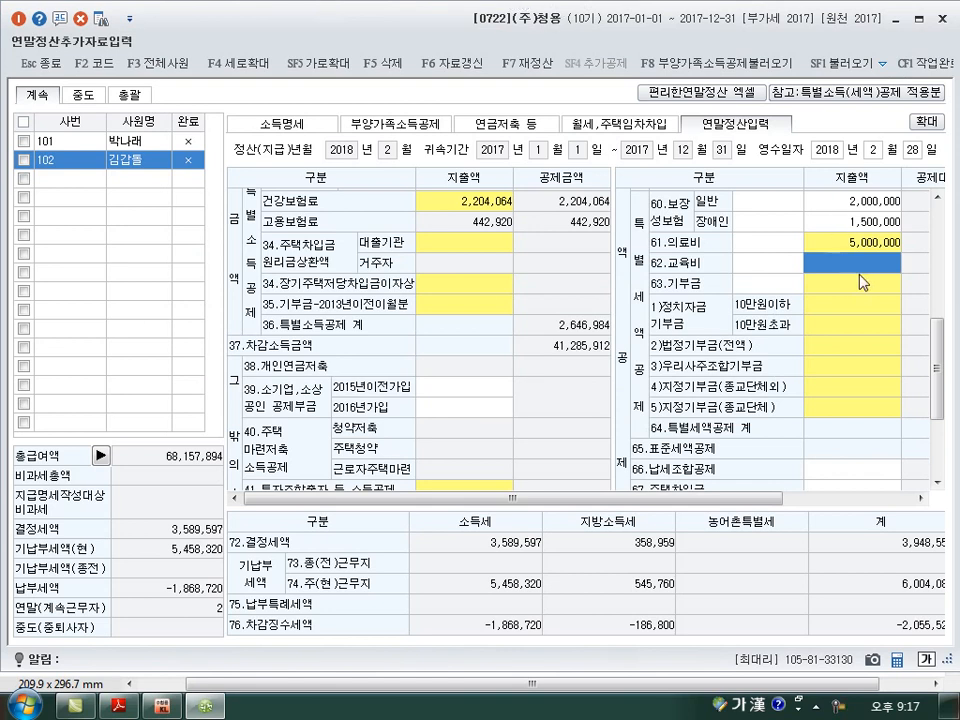
pyautogui.press('Return')
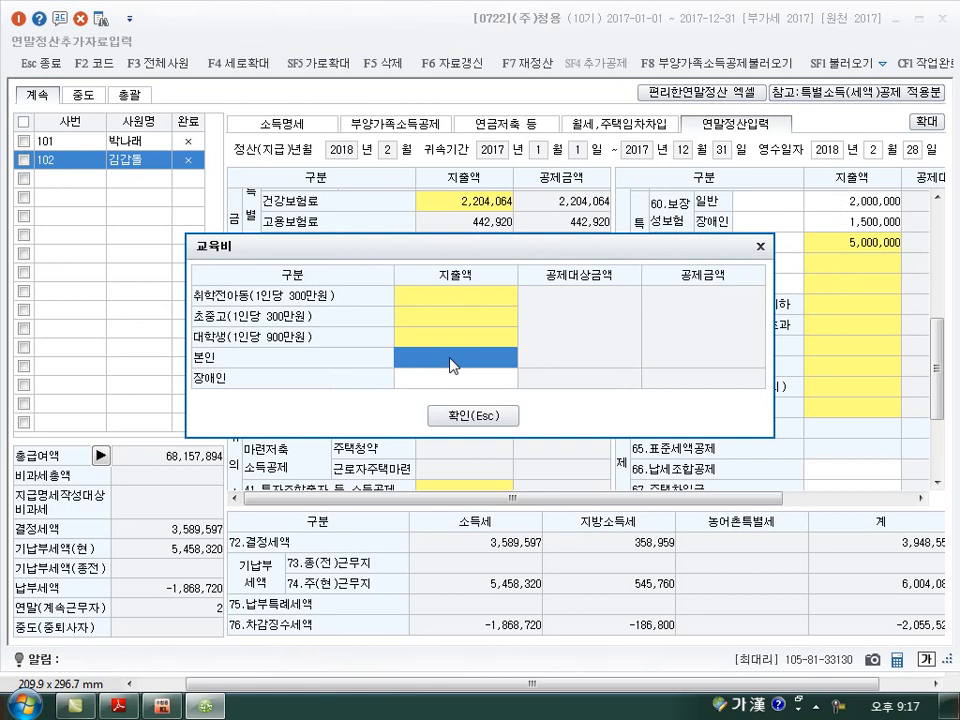
pyautogui.write('10000000')
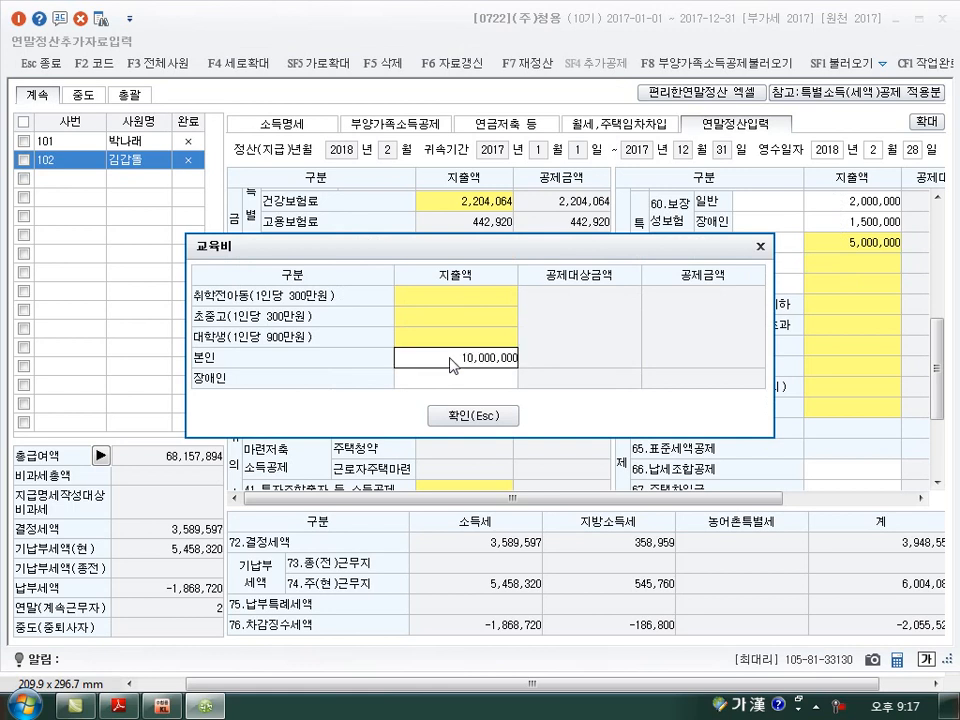
pyautogui.press('Return')
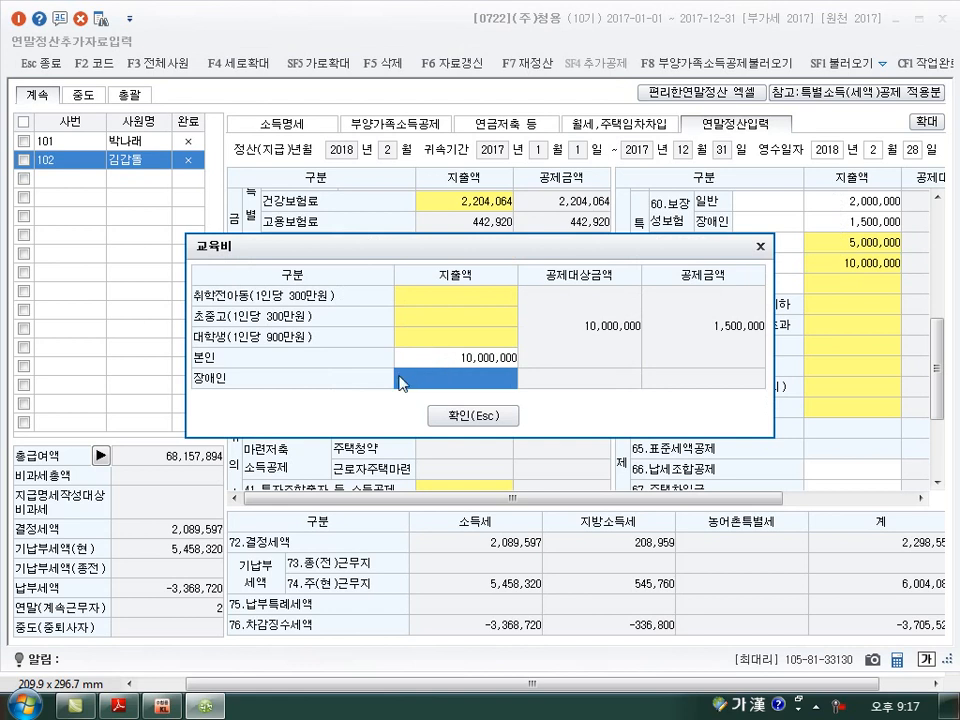
# Add a 7,000,000 education expense for 취학전아동, confirm the 교육비 details, and close 연말정산추가자료입력 to return to the exam PDF.
pyautogui.click(461, 307)
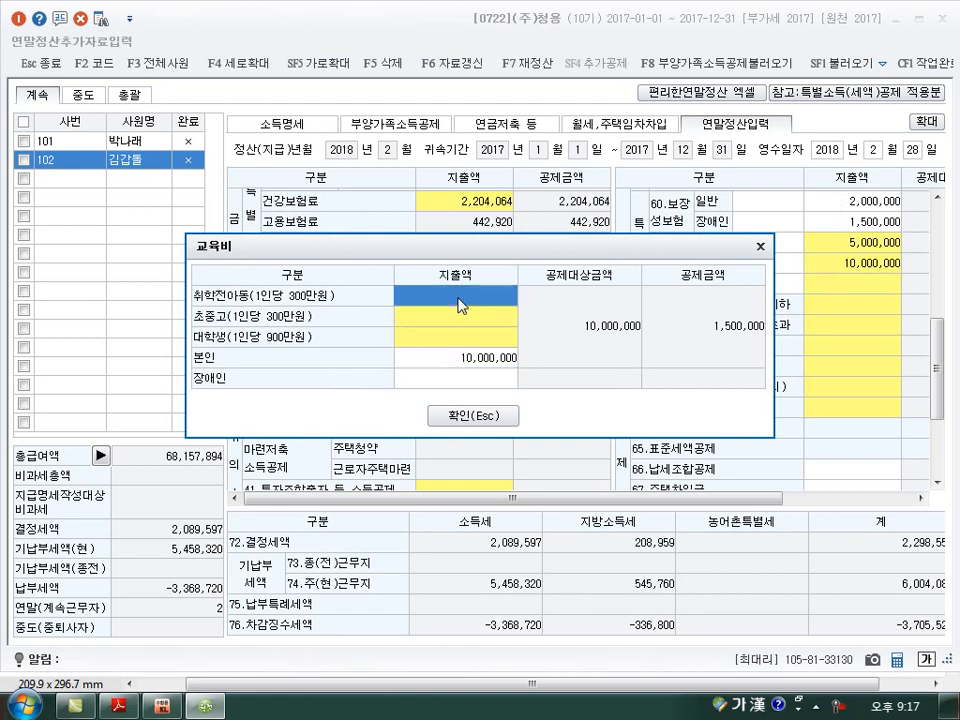
pyautogui.doubleClick(461, 307)
pyautogui.write('7000000')
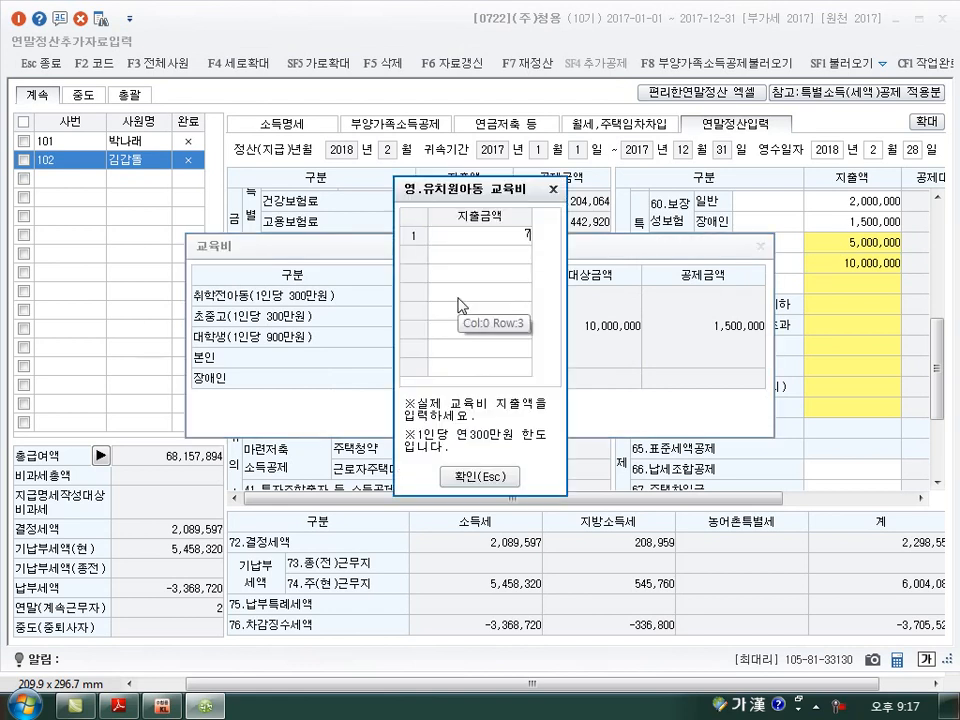
pyautogui.press('Return')
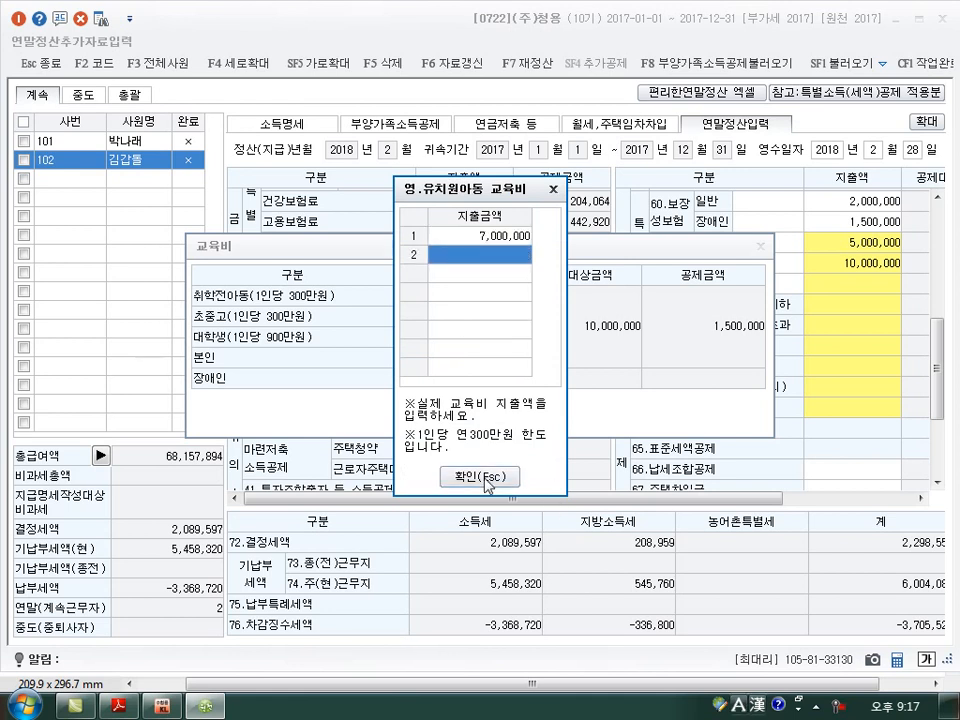
pyautogui.click(485, 477)
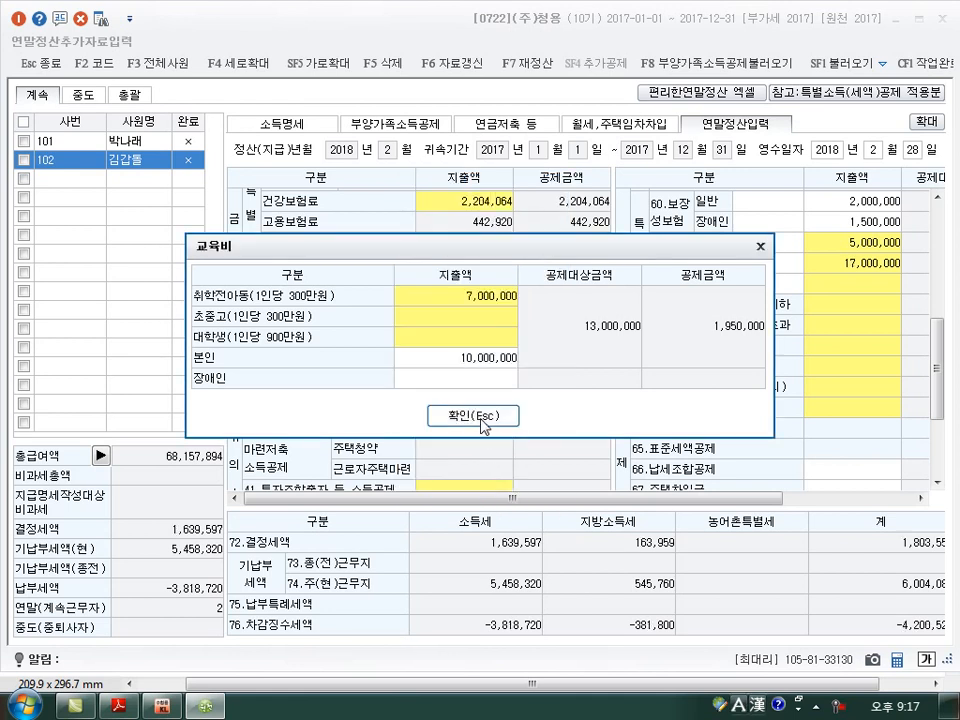
pyautogui.click(483, 416)
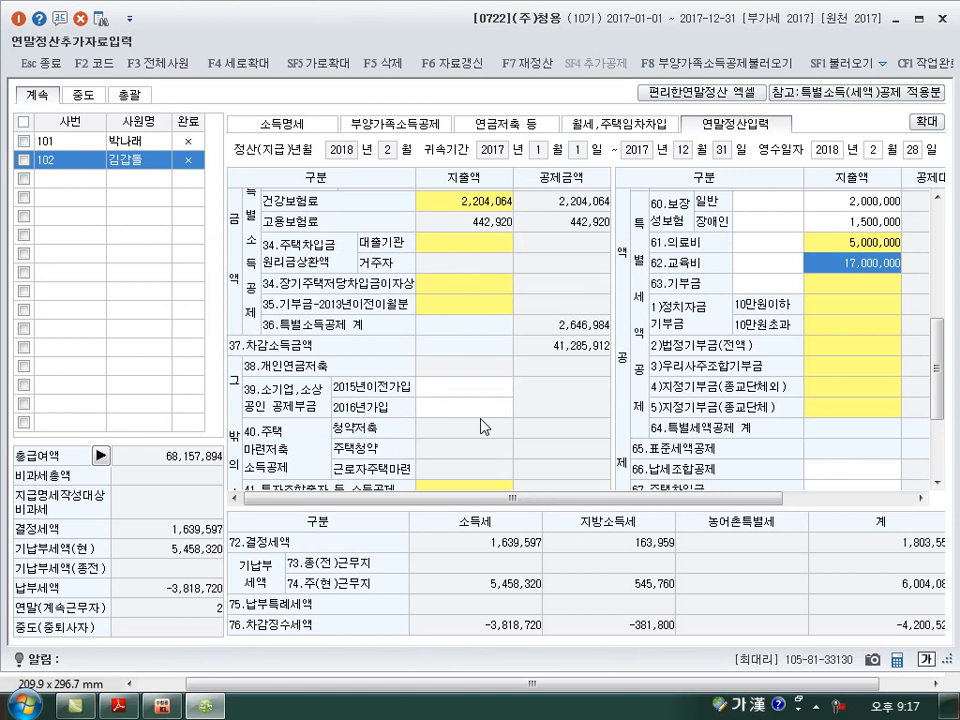
pyautogui.click(837, 286)
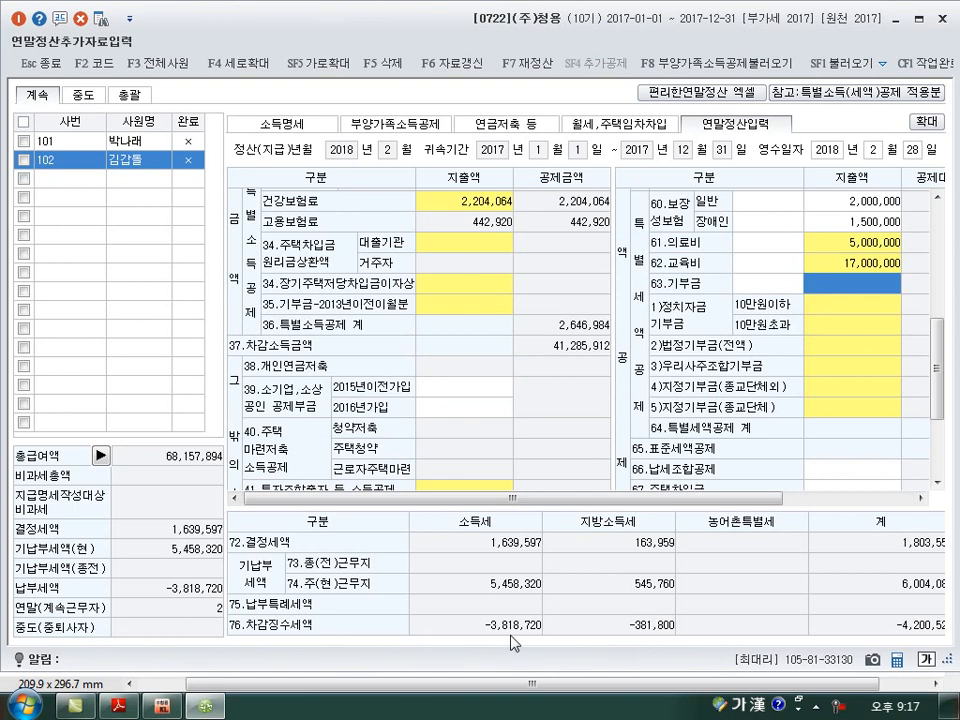
pyautogui.click(942, 19)
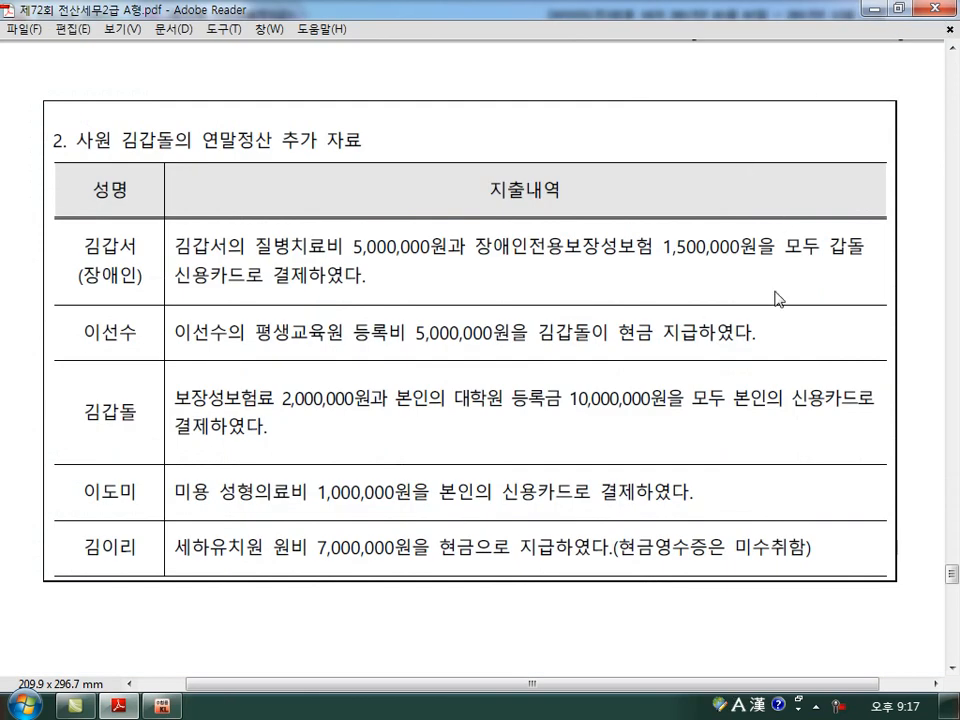